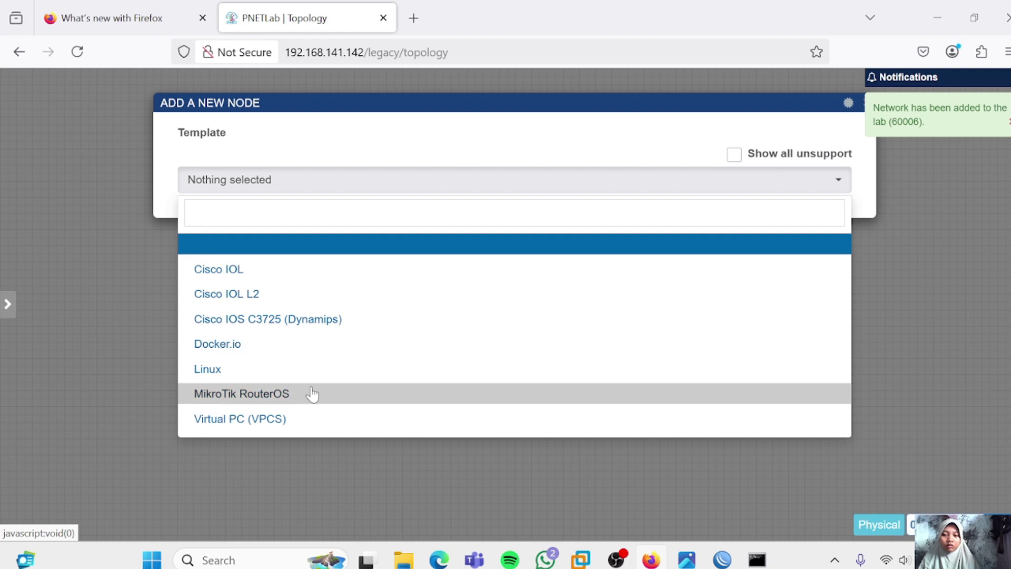
Add a MikroTik RouterOS node named router-isp1 with empty Qemu options
click(312, 394)
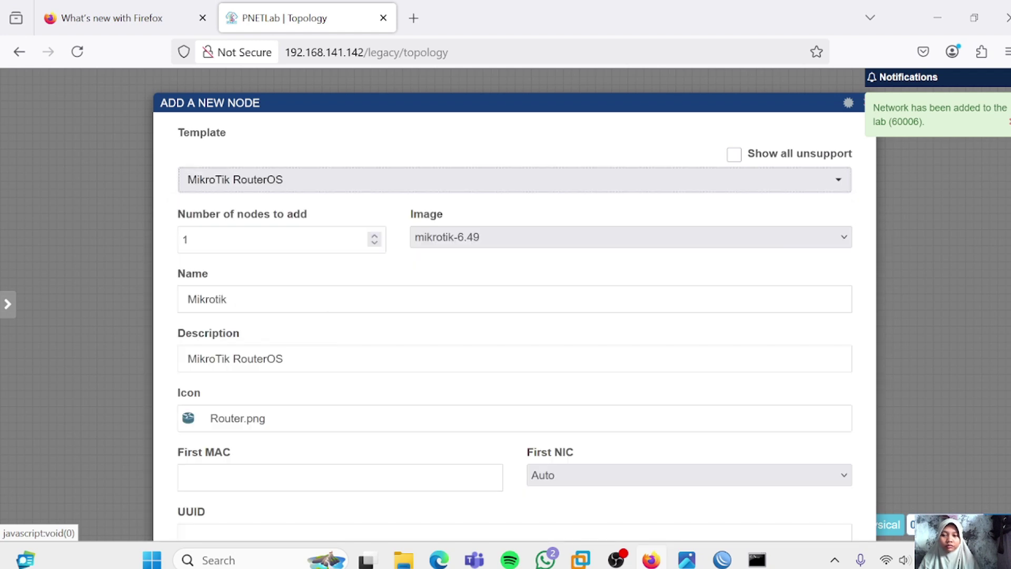
double_click(207, 300)
text(rout)
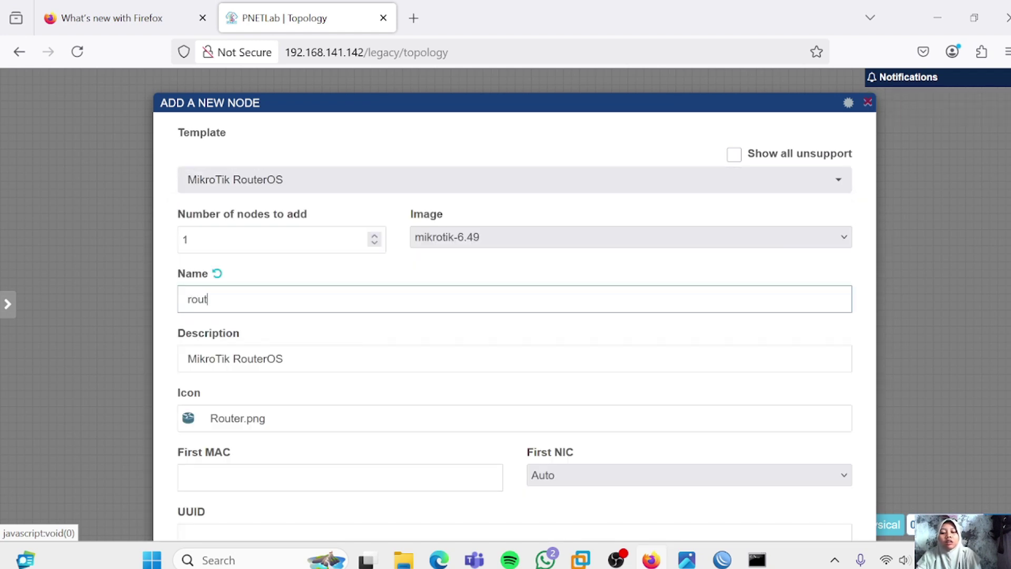
text(er-isp1)
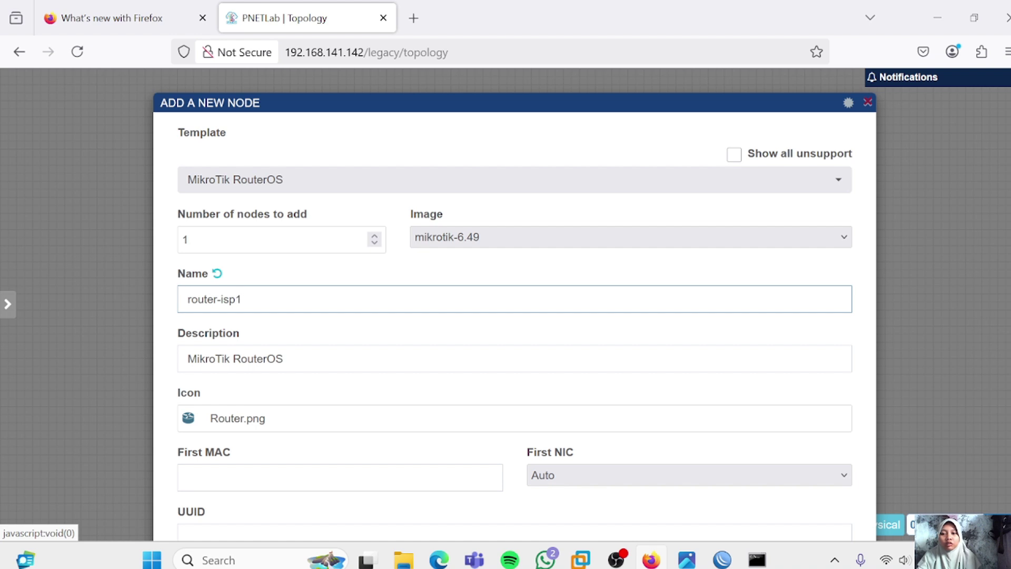
scroll(375, 394, down, 10)
triple_click(656, 218)
key(BackSpace)
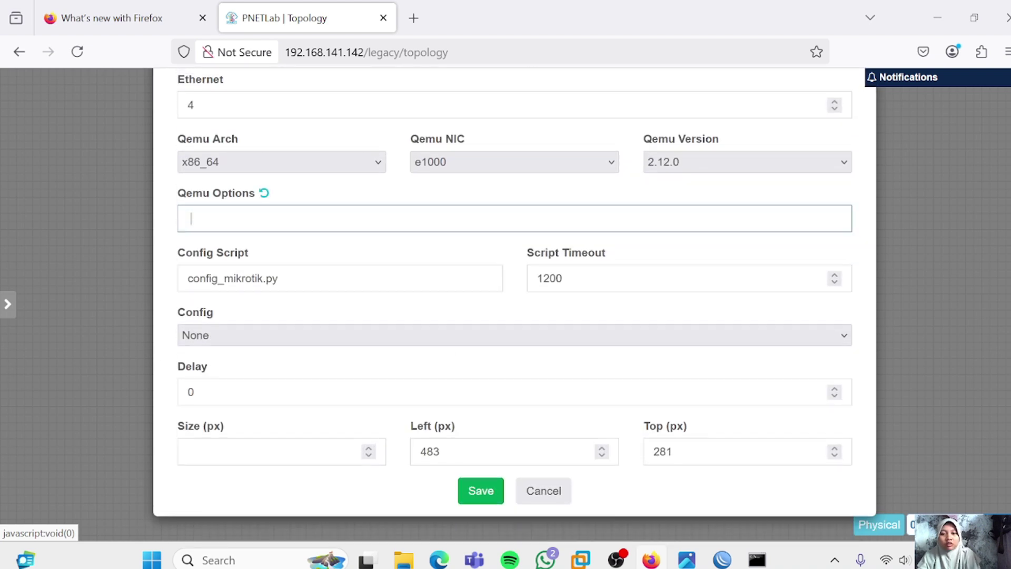
click(482, 494)
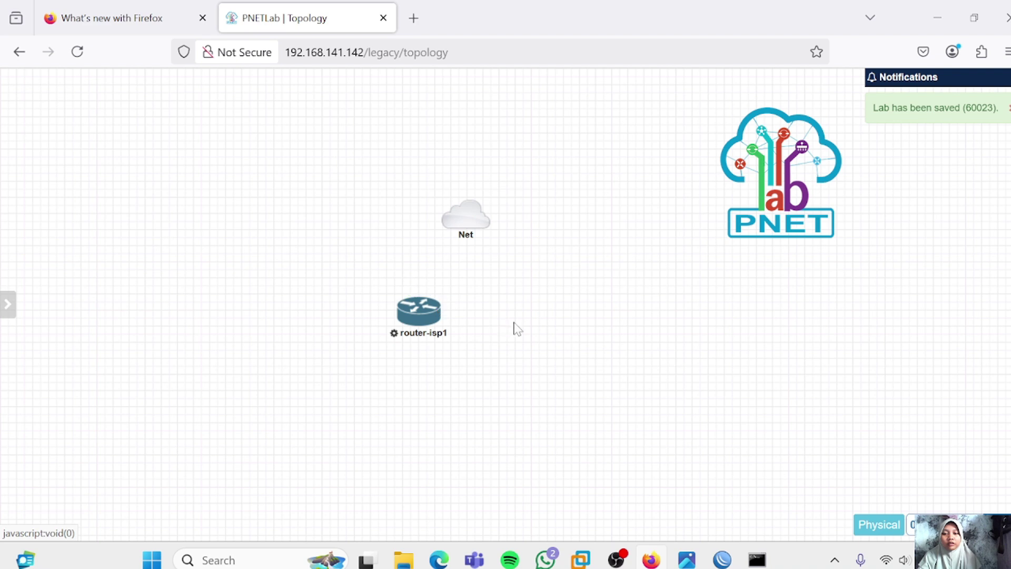
Add a second MikroTik RouterOS node named router-isp2, also with empty Qemu options
right_click(514, 326)
click(570, 365)
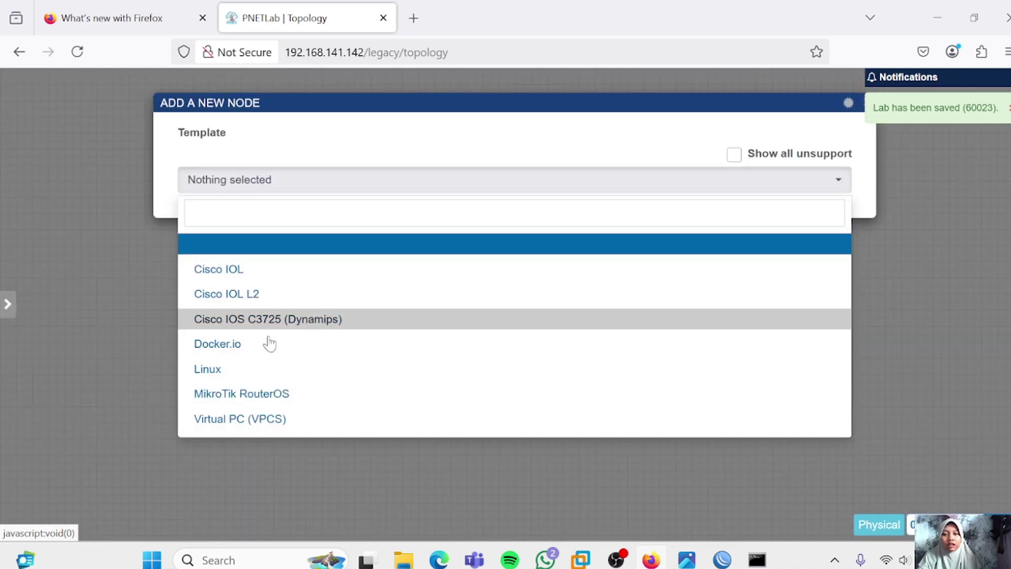
click(277, 393)
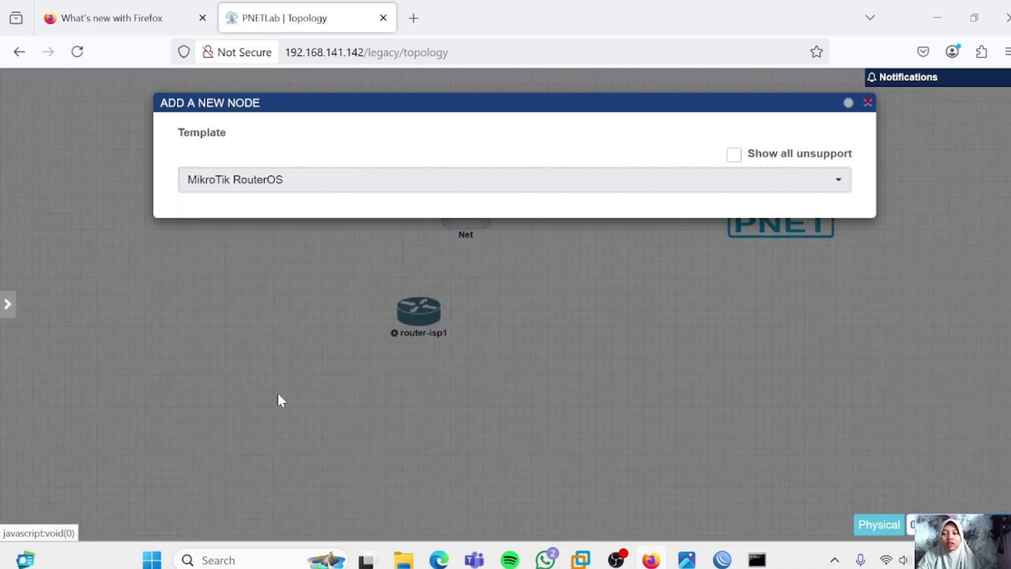
text(router-isp2)
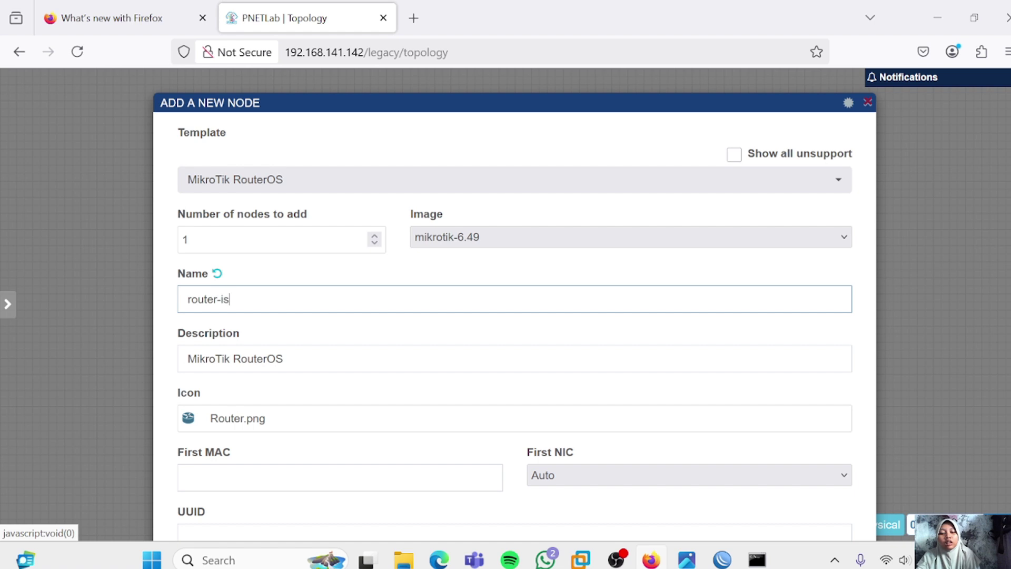
key(Tab)
key(Tab)
key(Tab)
key(Tab)
key(Tab)
key(Tab)
key(Tab)
key(Tab)
key(Tab)
key(Tab)
key(Tab)
key(Tab)
key(Tab)
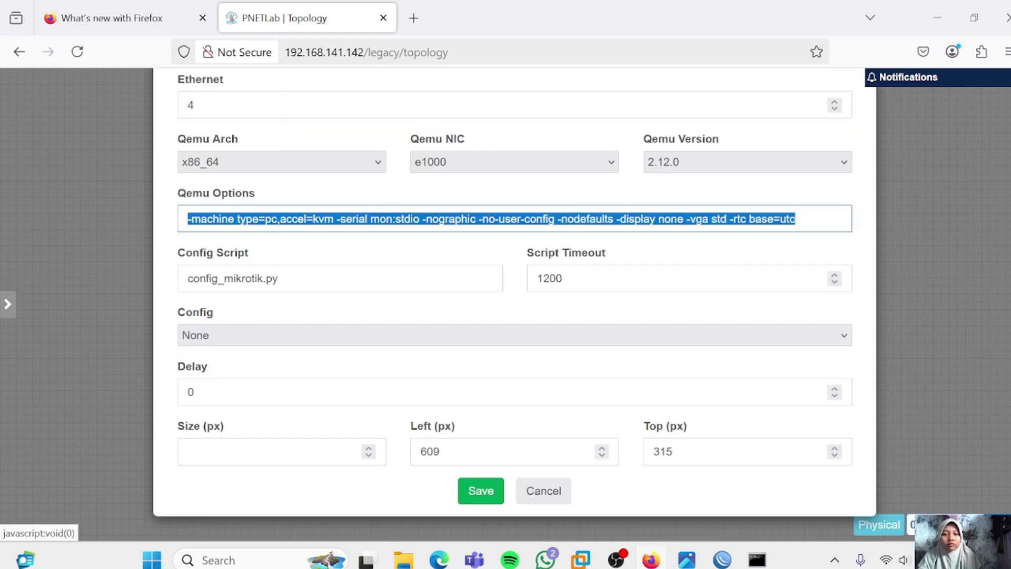
key(BackSpace)
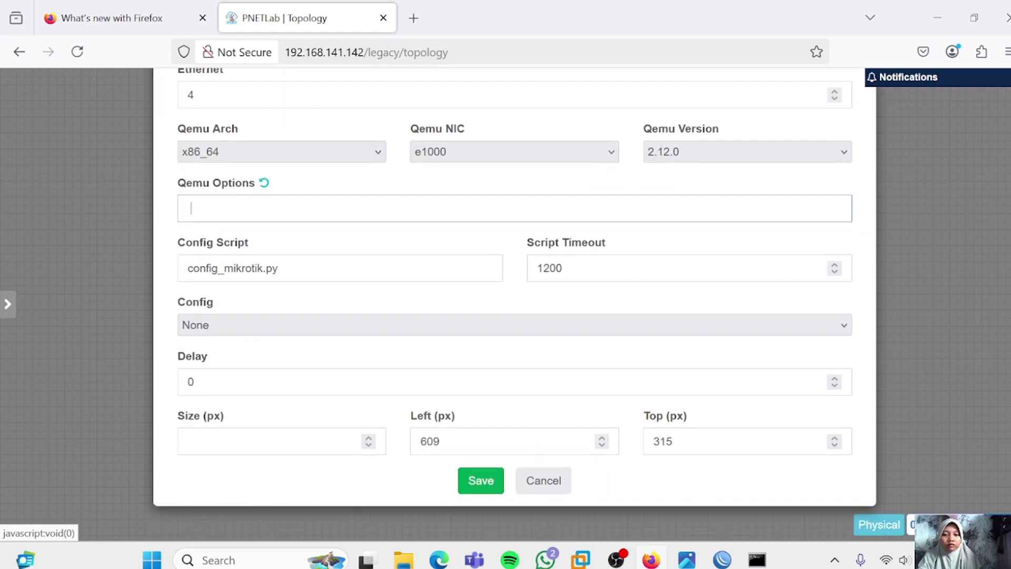
click(472, 495)
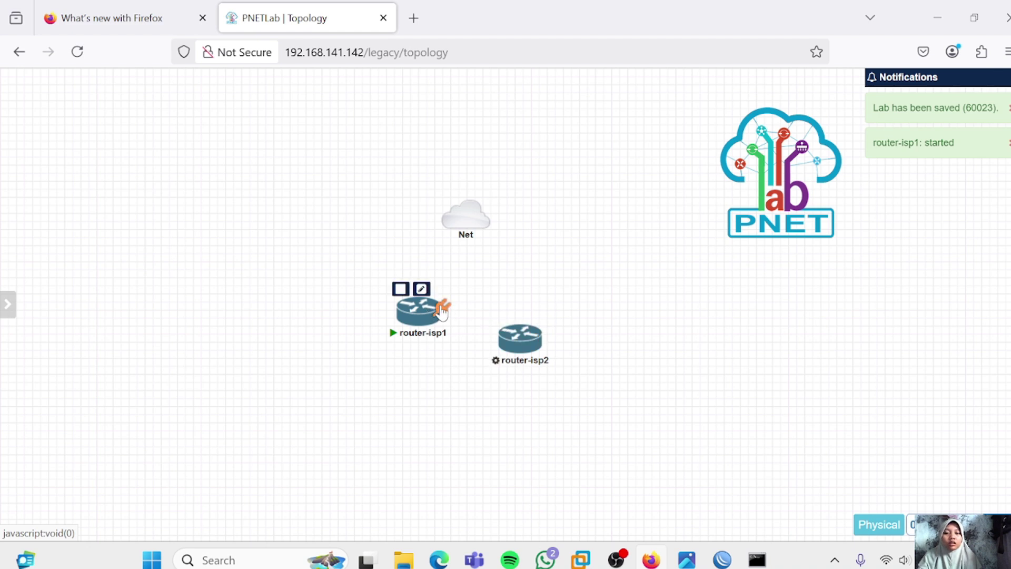
Link router-isp1 eth1 to the Net cloud and router-isp1 eth2 to router-isp2 eth1
mouse_move(469, 215)
mouse_move(439, 310)
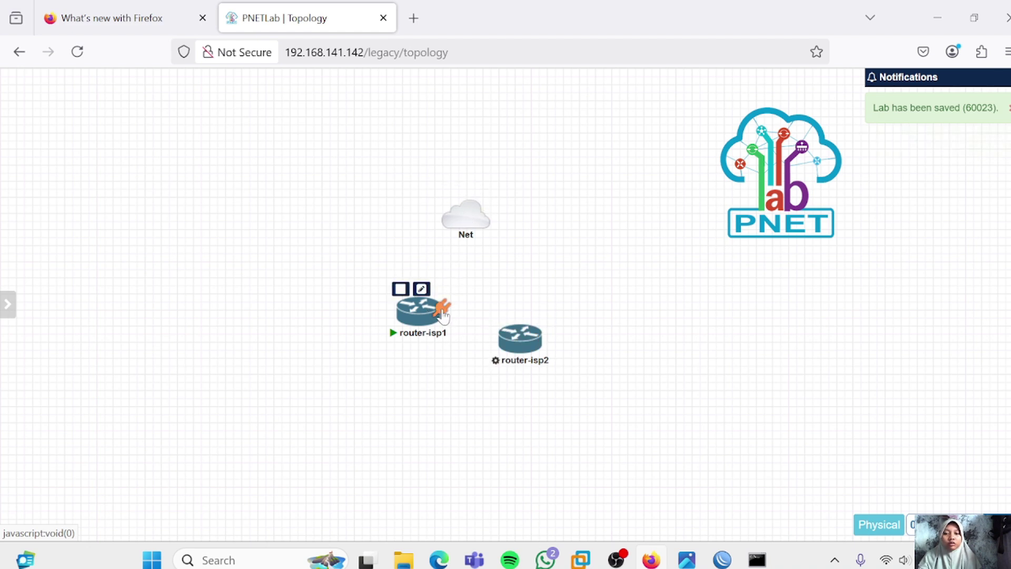
drag(441, 307, 472, 234)
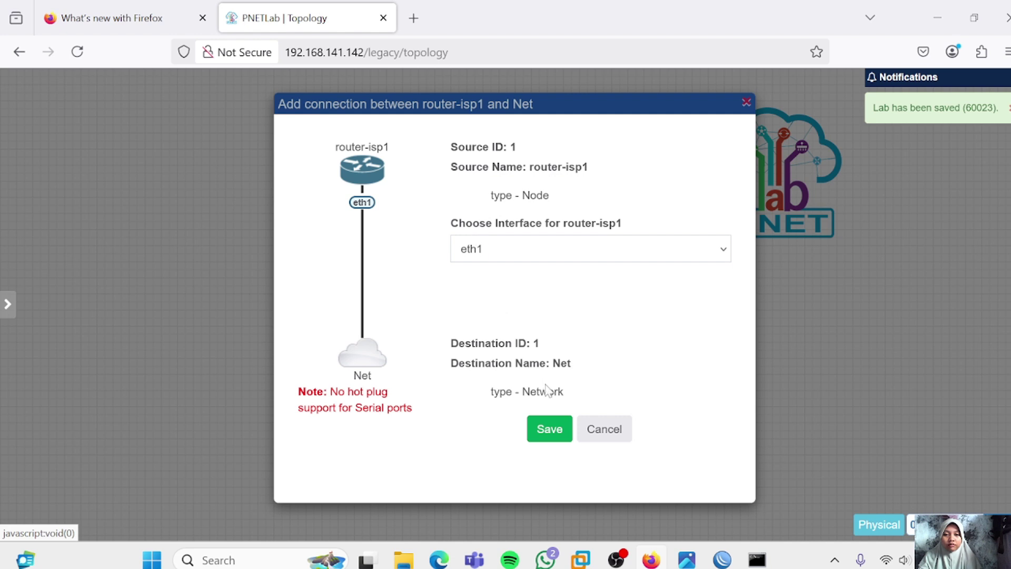
click(549, 428)
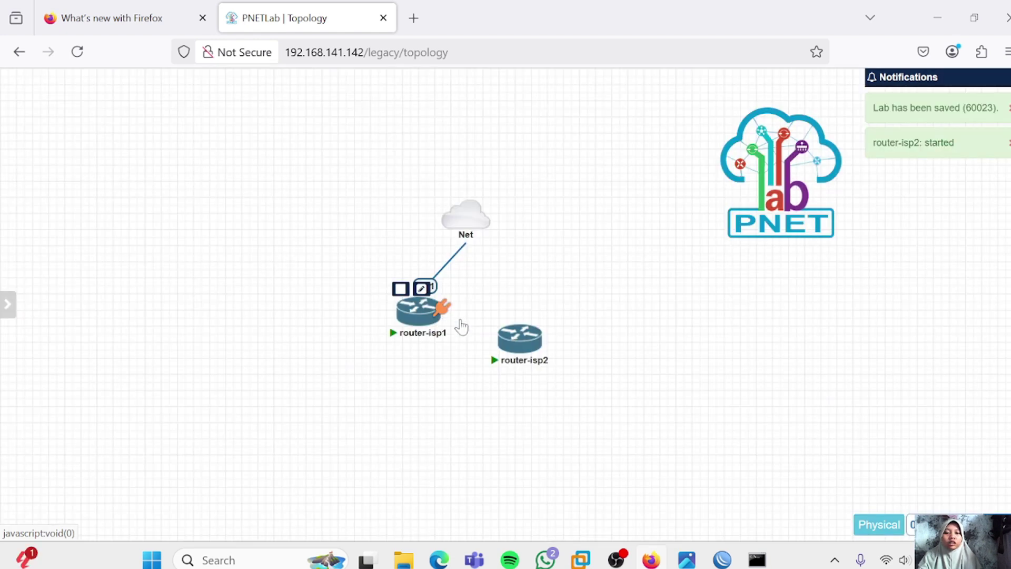
mouse_move(521, 341)
drag(520, 341, 522, 340)
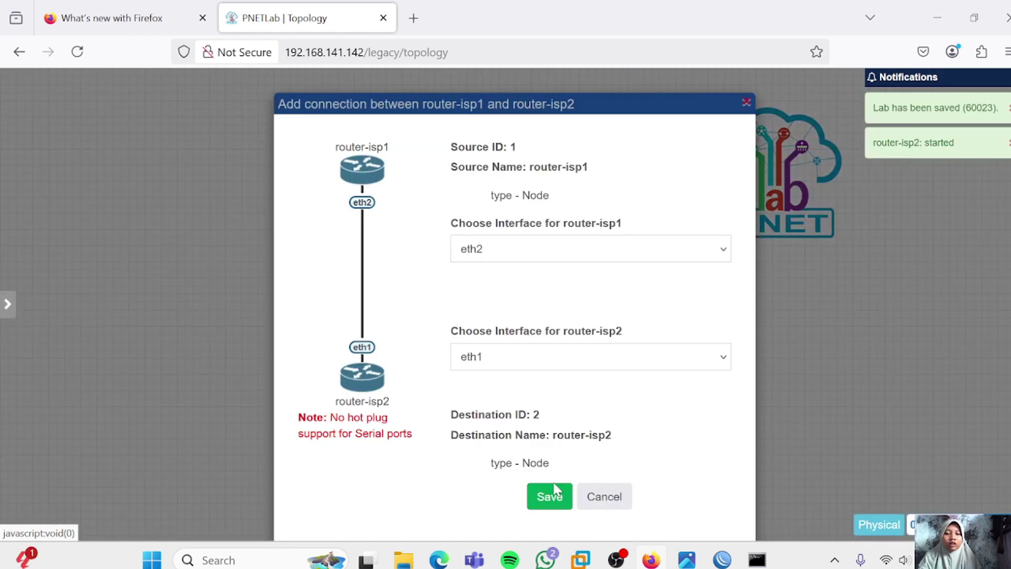
click(549, 497)
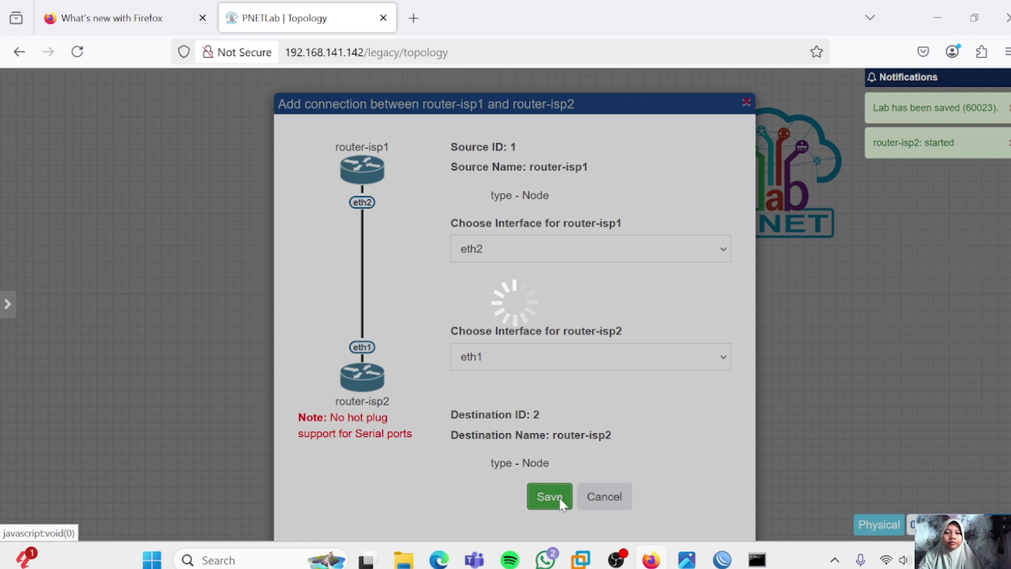
mouse_move(337, 267)
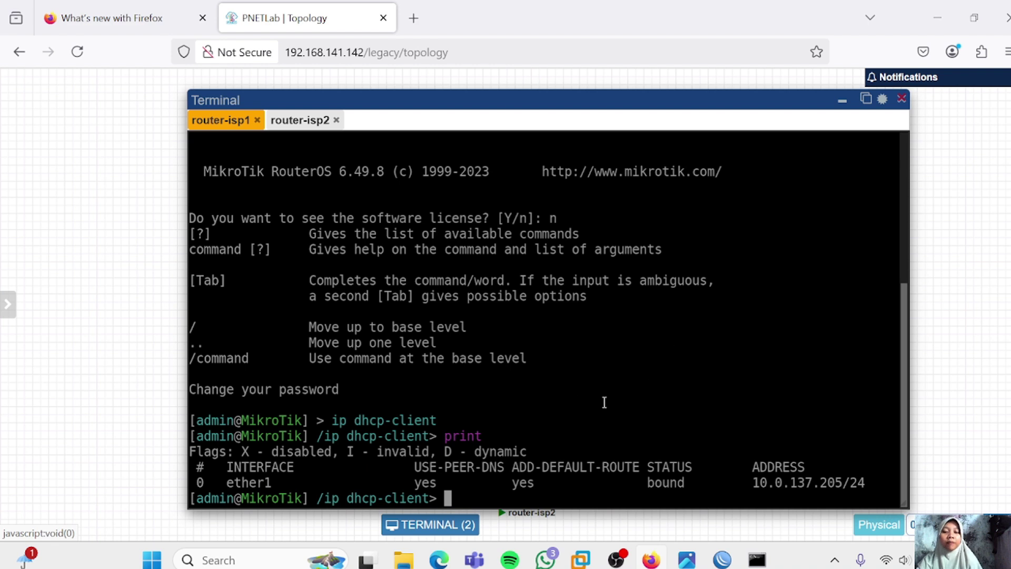
Run 'disable numbers=0' on router-isp1 and print the DHCP clients to confirm it's disabled
text(disab)
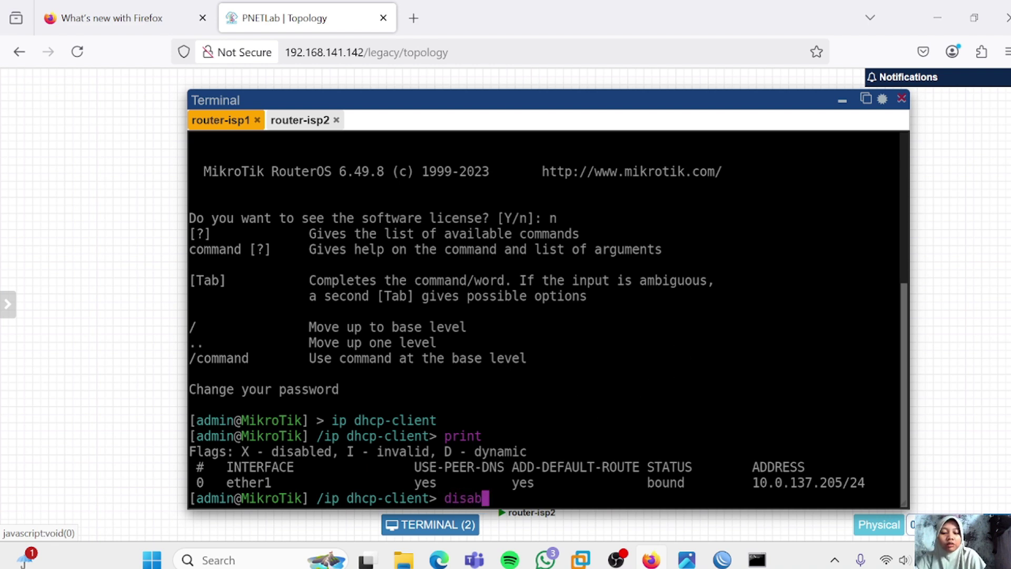
text(le numbers)
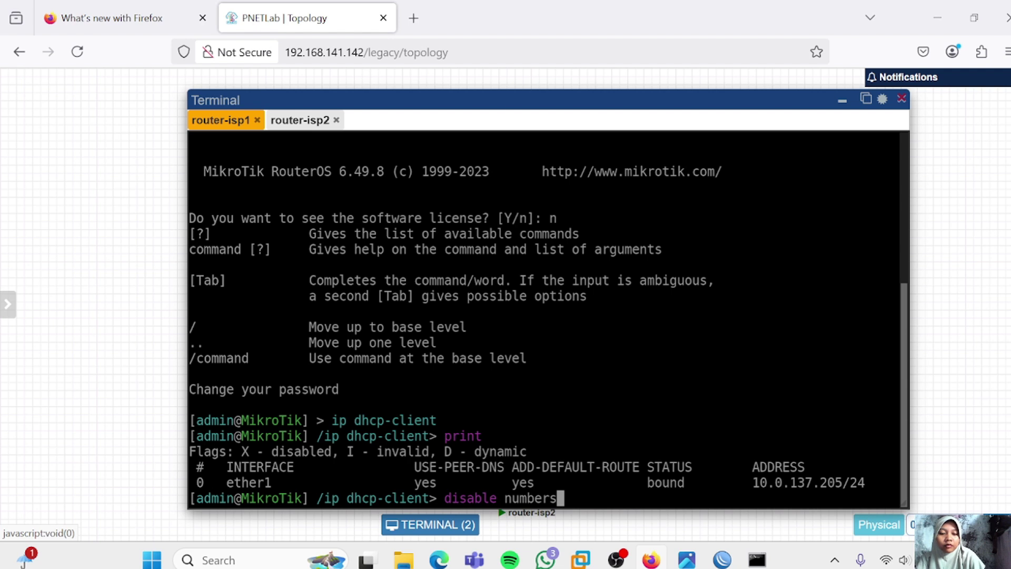
text(=)
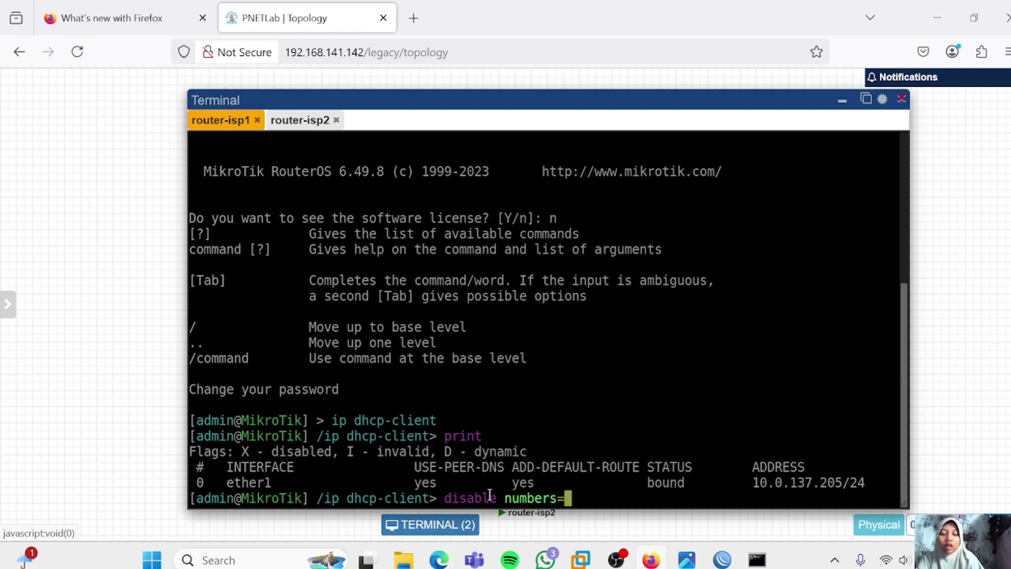
text(0)
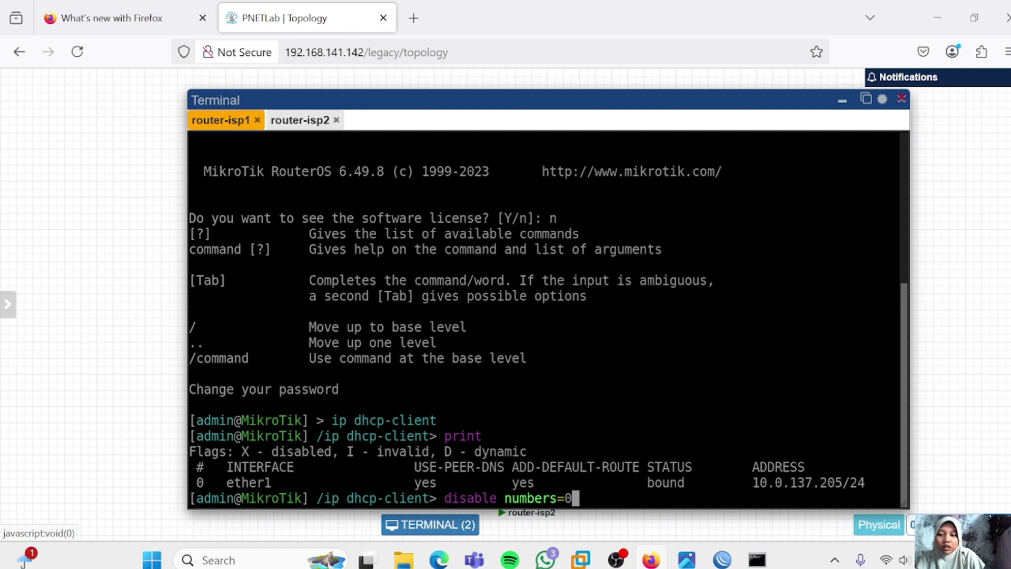
key(Return)
text(print)
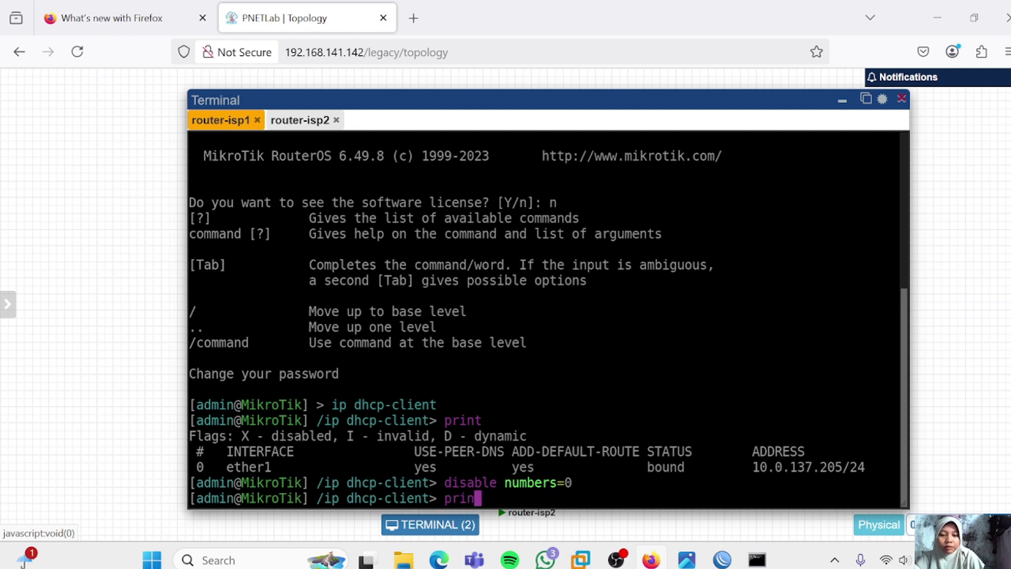
key(Return)
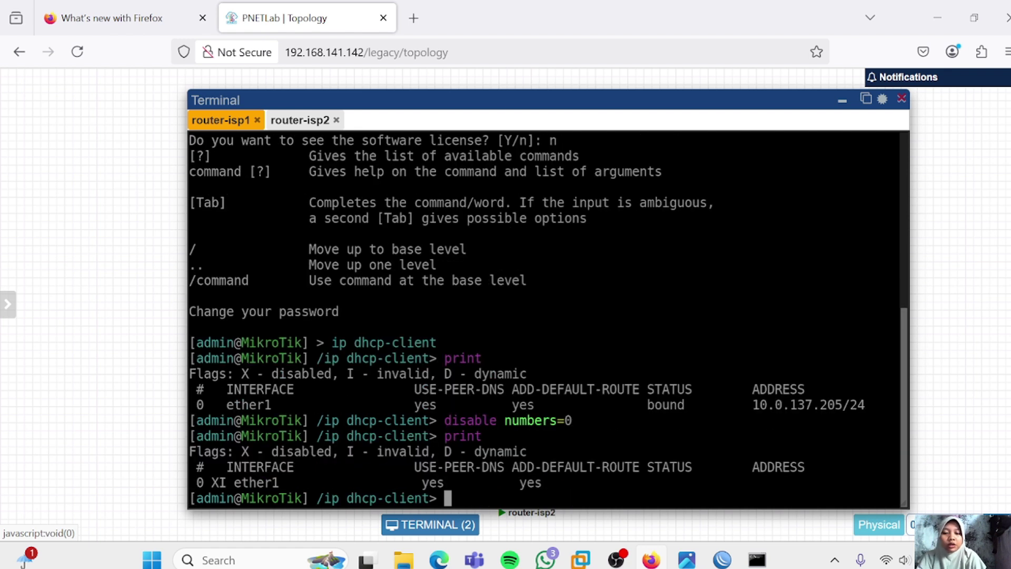
Add address 10.0.137.146/24 on ether1 under /ip address and print to verify it
text(/)
key(Return)
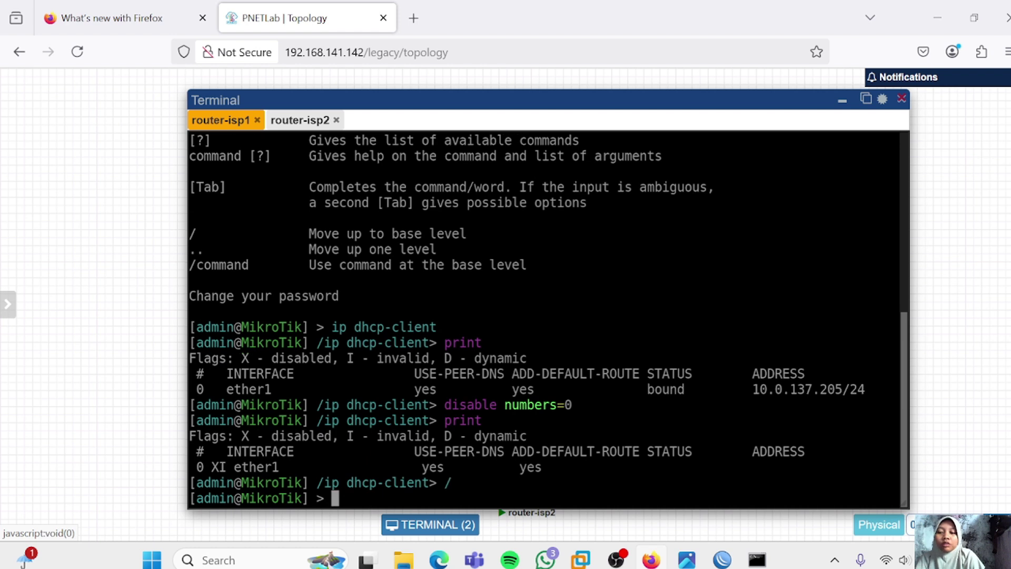
text(i)
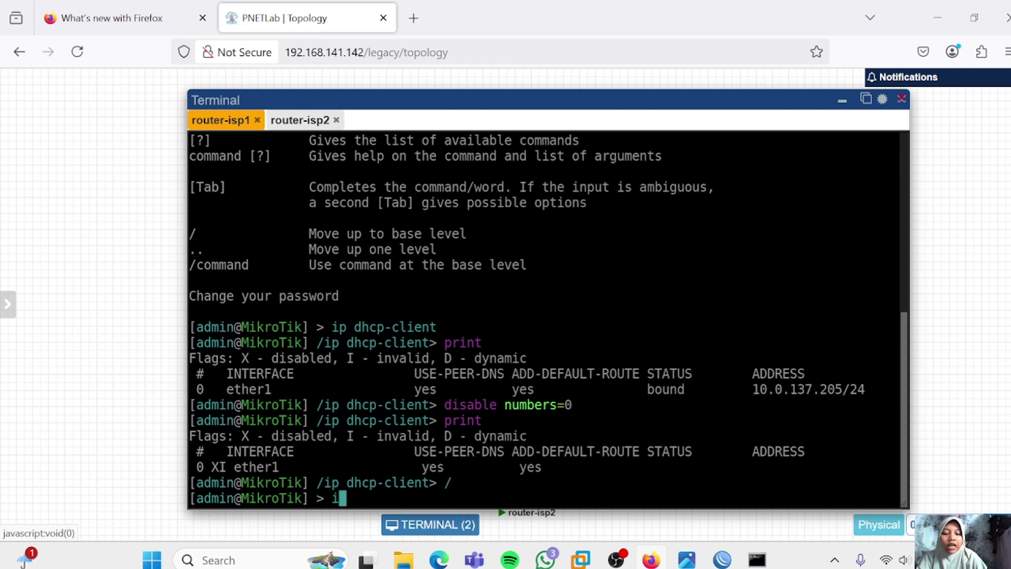
text(p address)
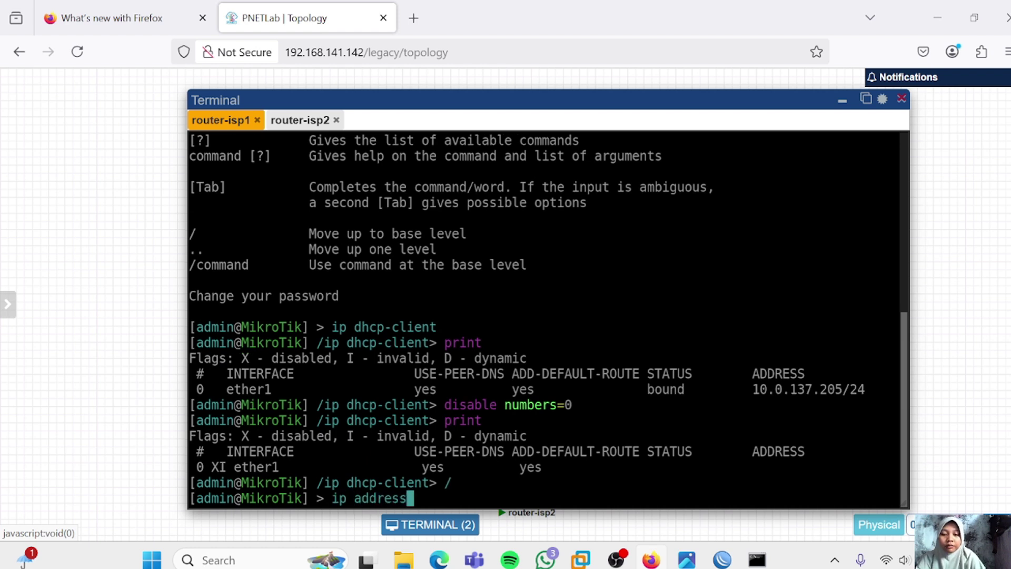
key(Return)
text(print)
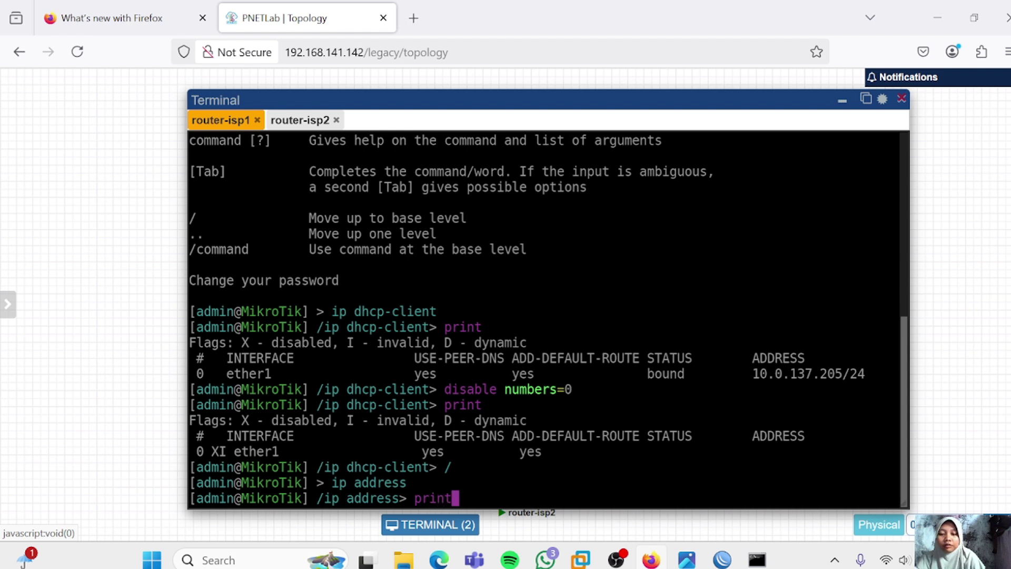
key(Return)
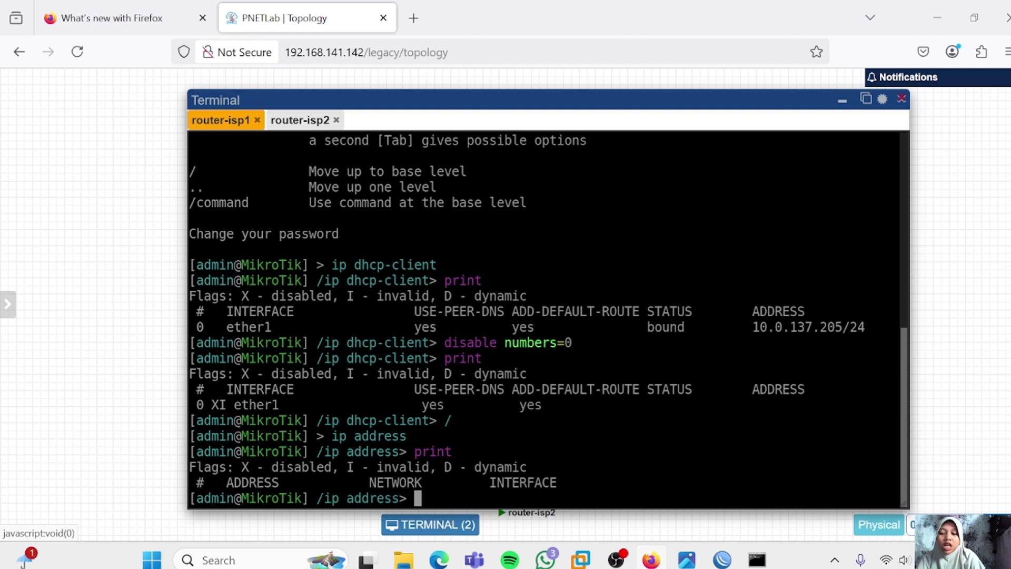
text(ad)
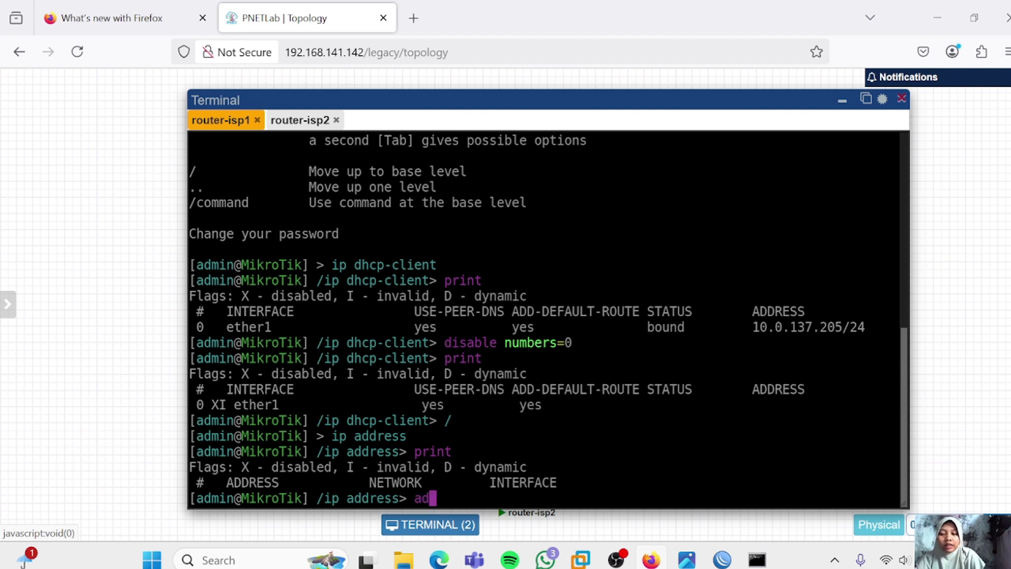
text(d address)
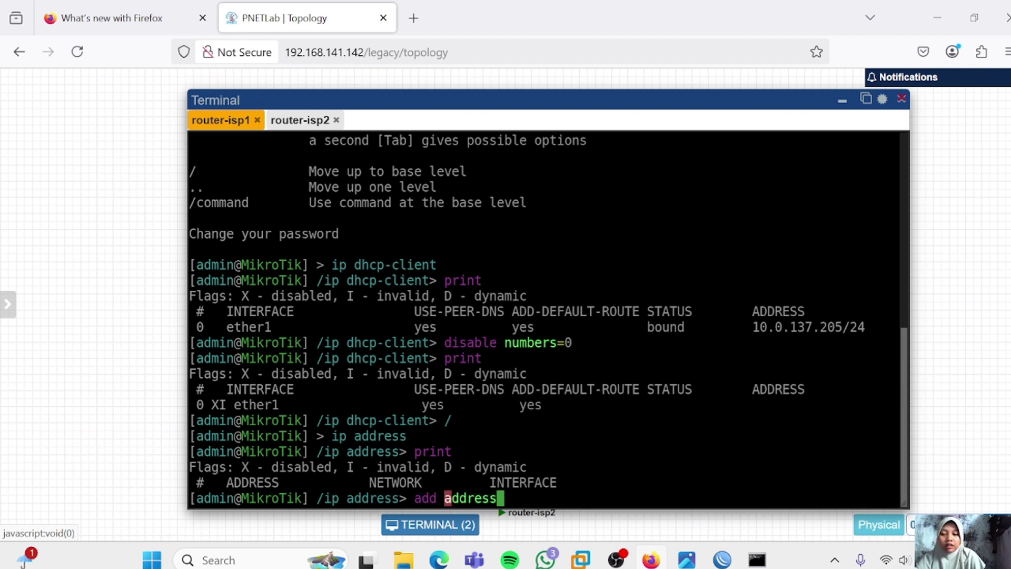
text(=)
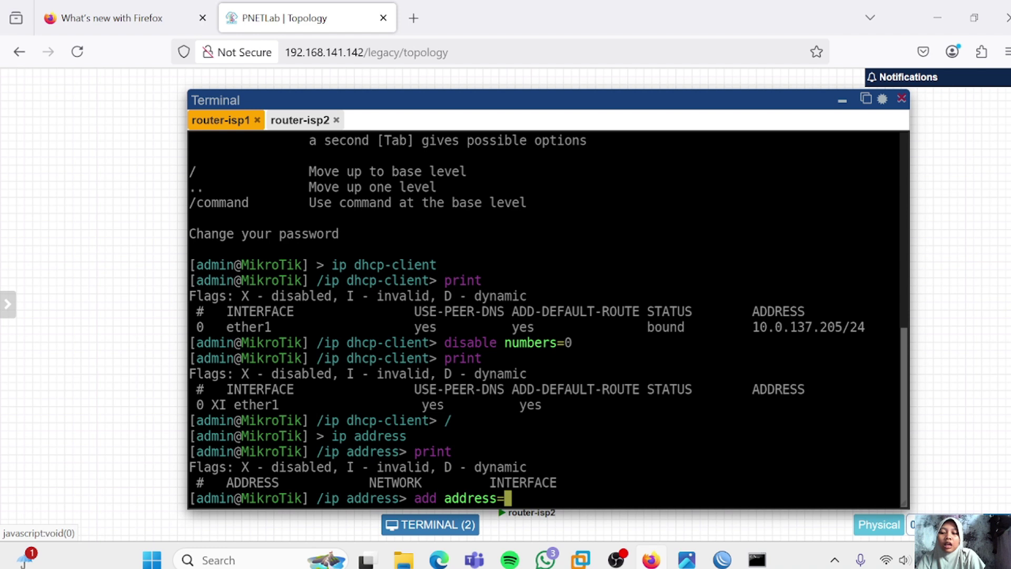
text(10.)
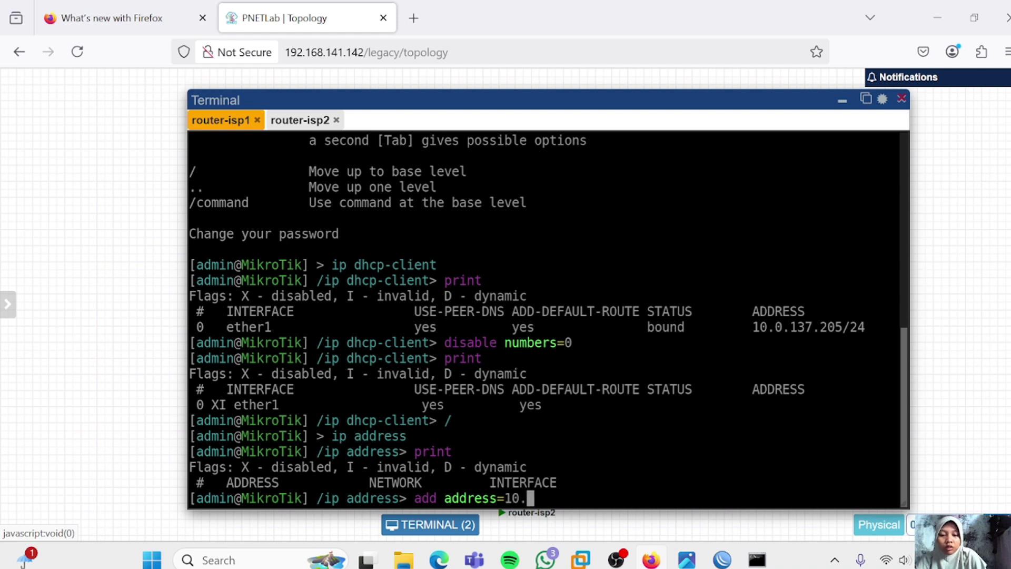
text(0.137)
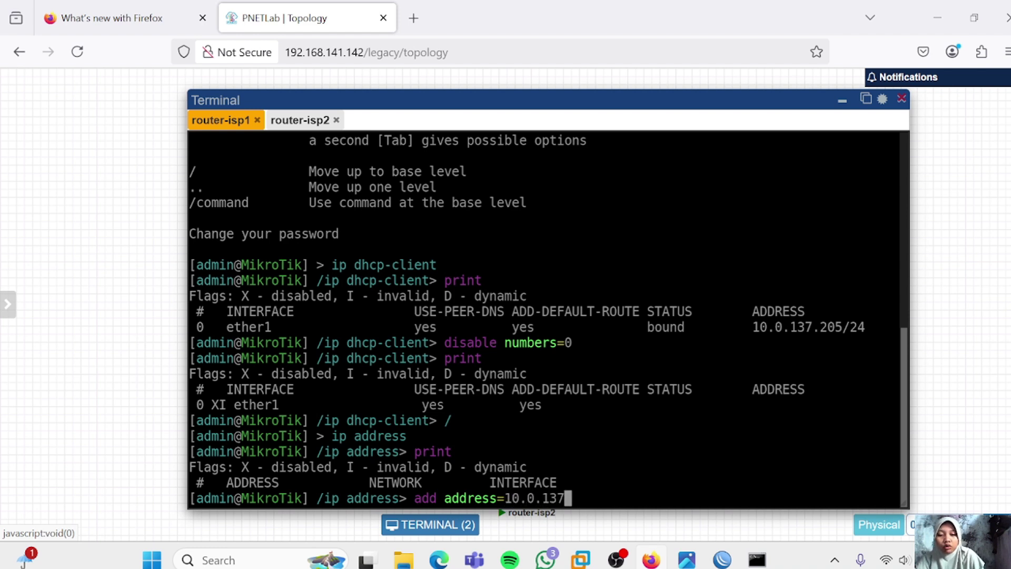
text(.14)
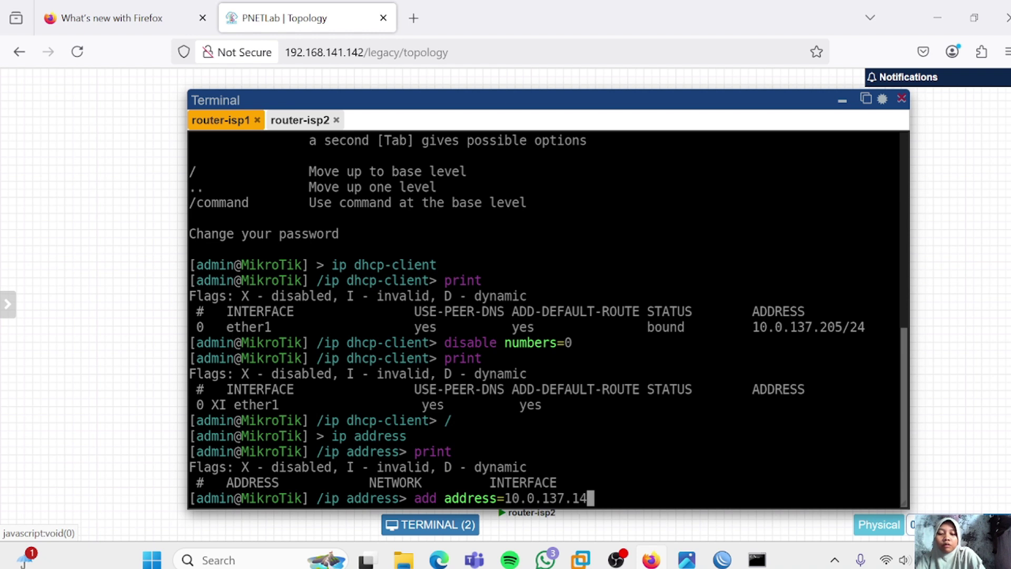
text(6/24)
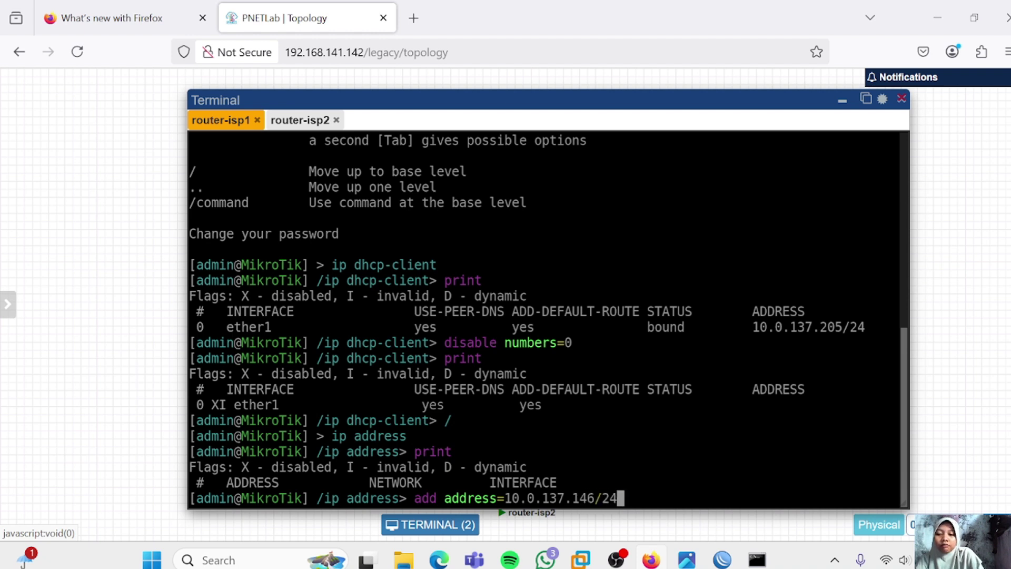
text( int)
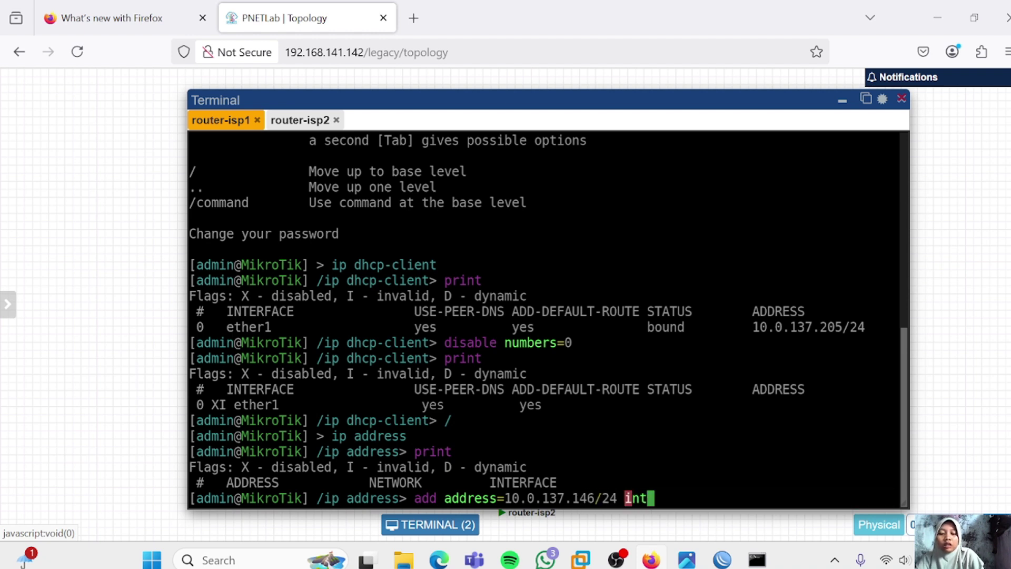
text(erfa)
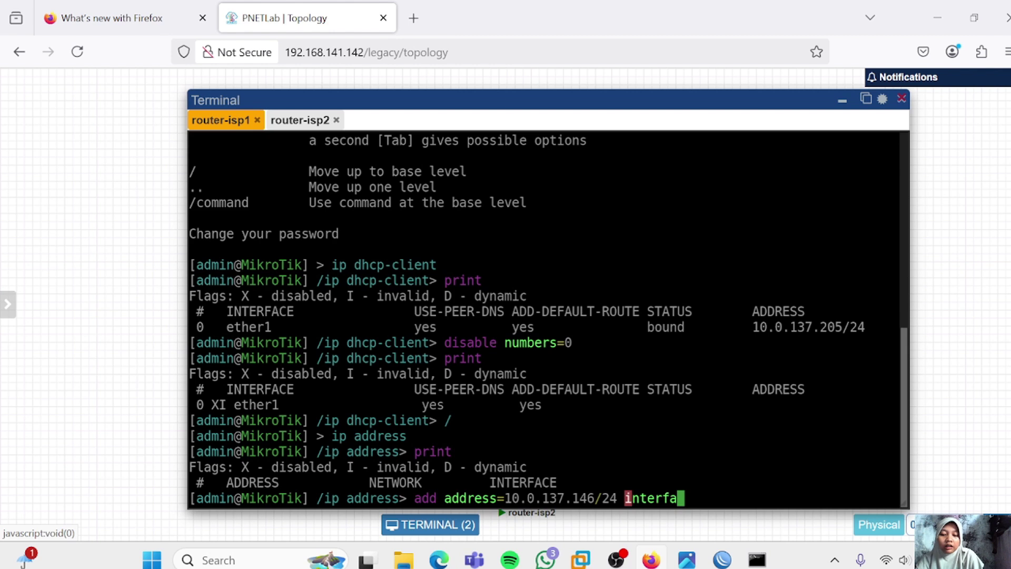
text(ce=eth)
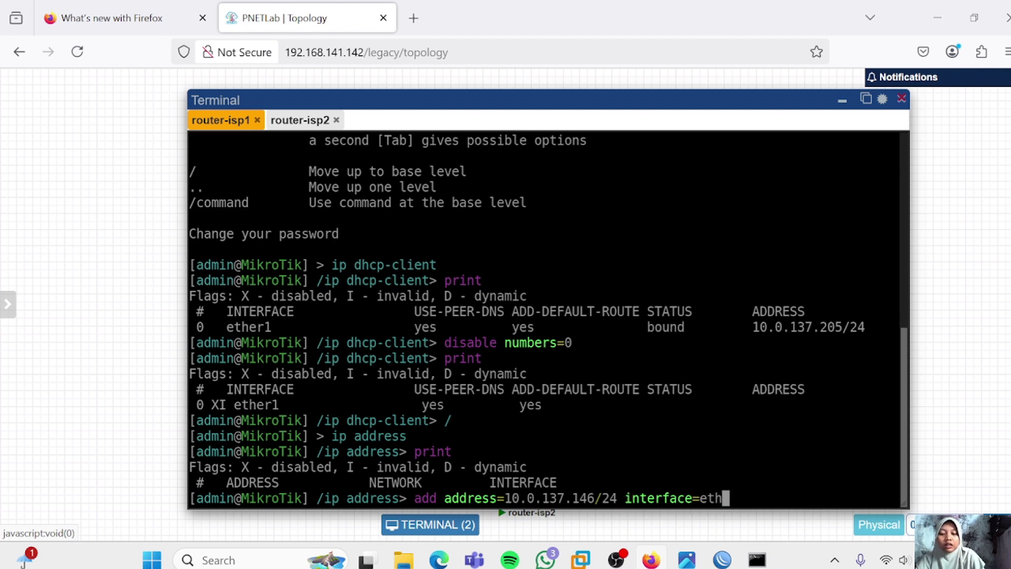
text(er1)
key(Return)
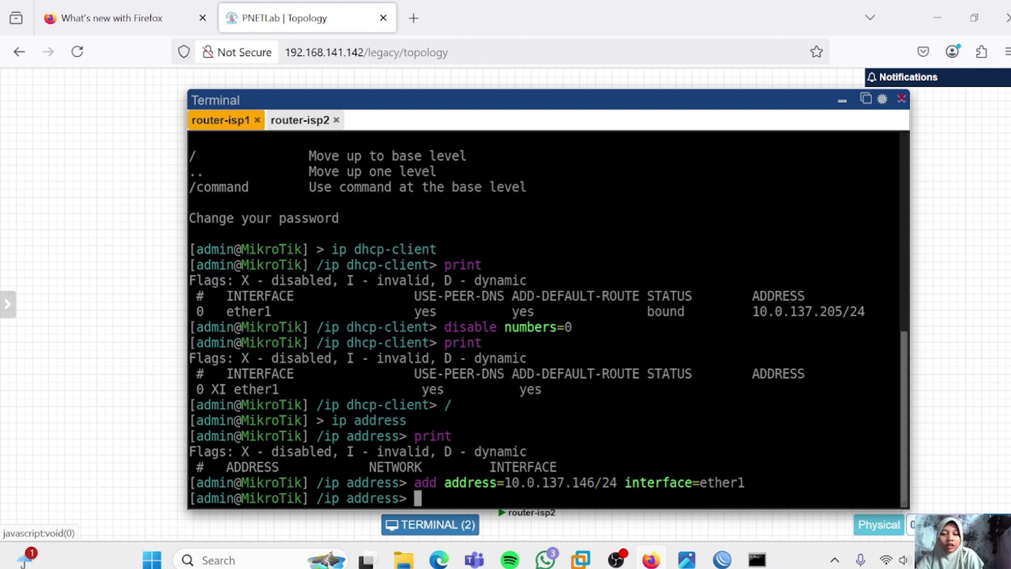
text(print)
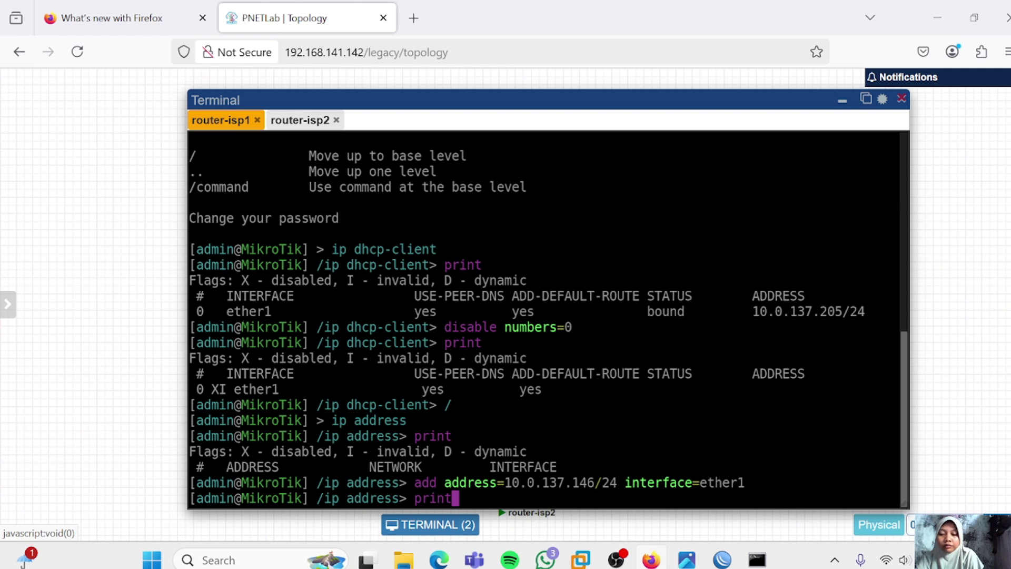
key(Return)
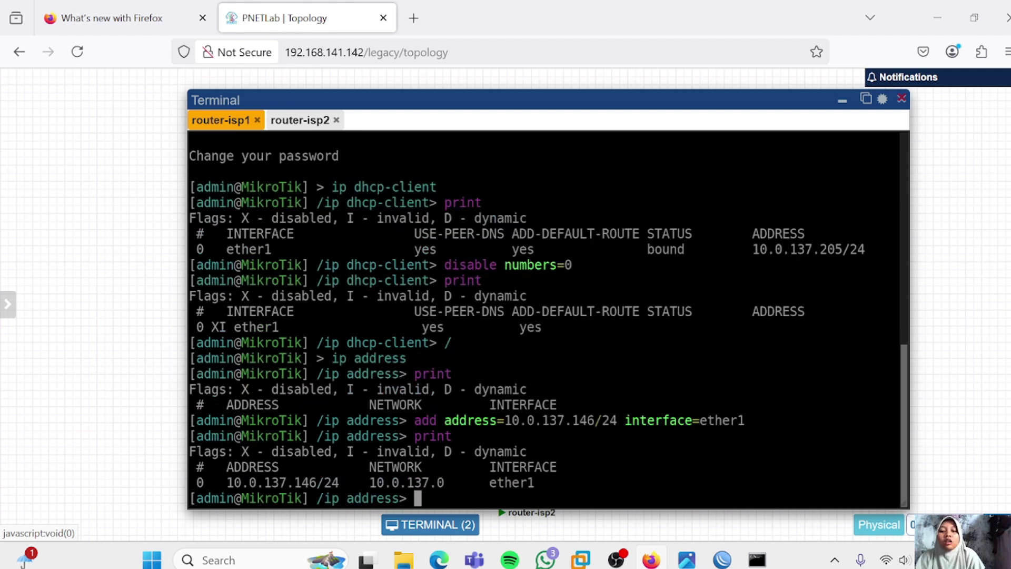
Add a default route via gateway 10.0.137.1 and confirm it in the routing table
text(/ip)
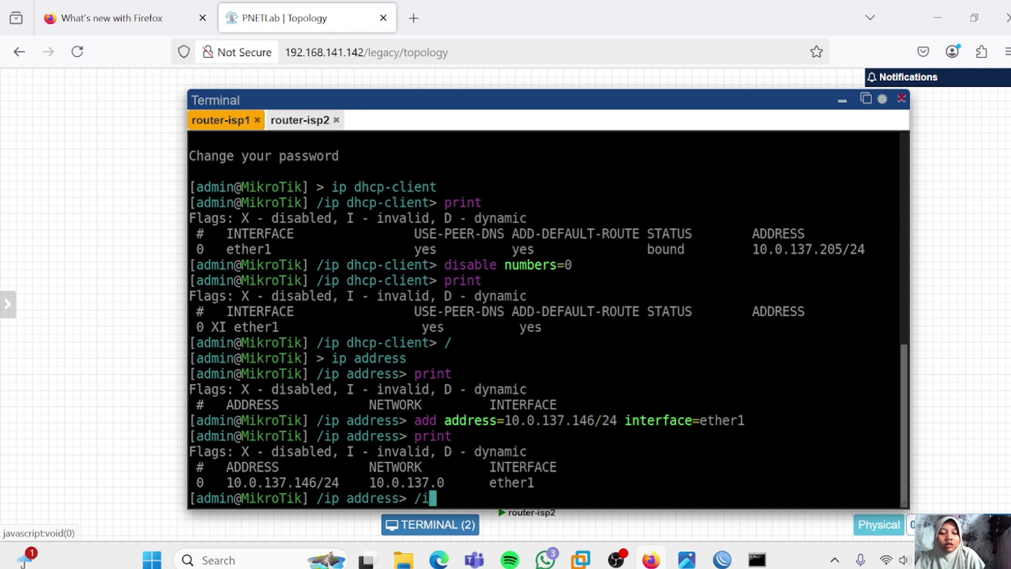
text( route)
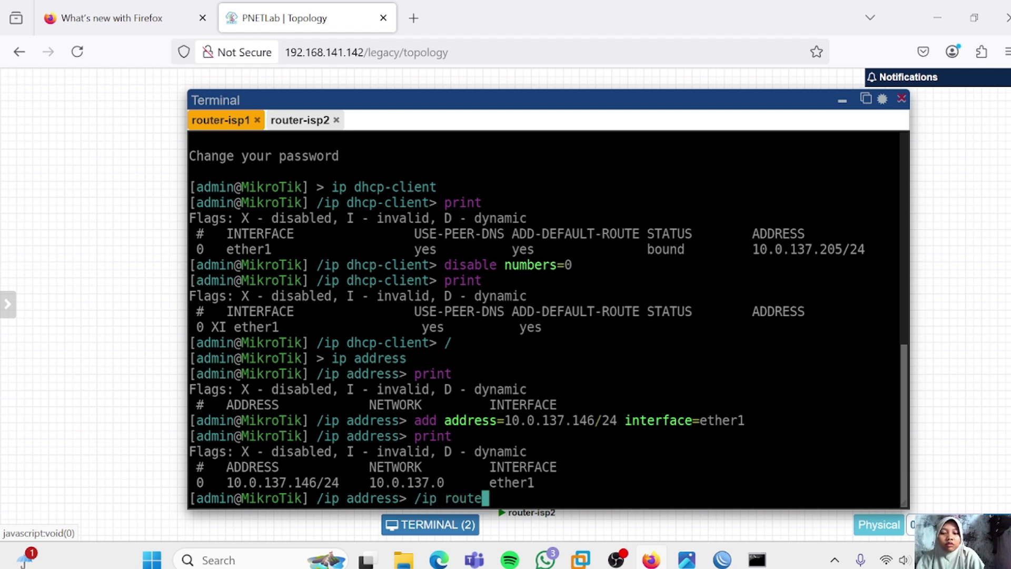
key(Return)
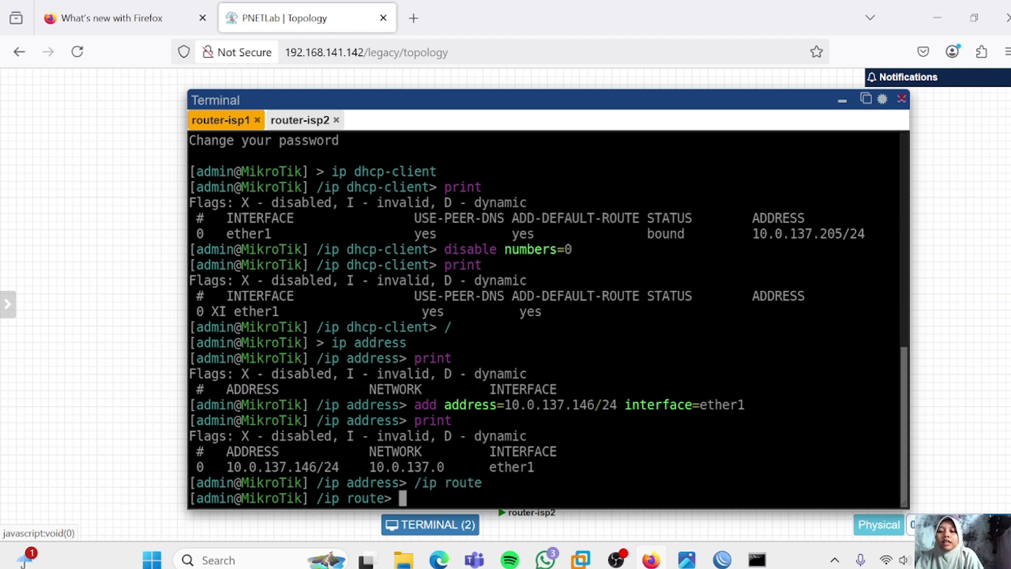
text(print)
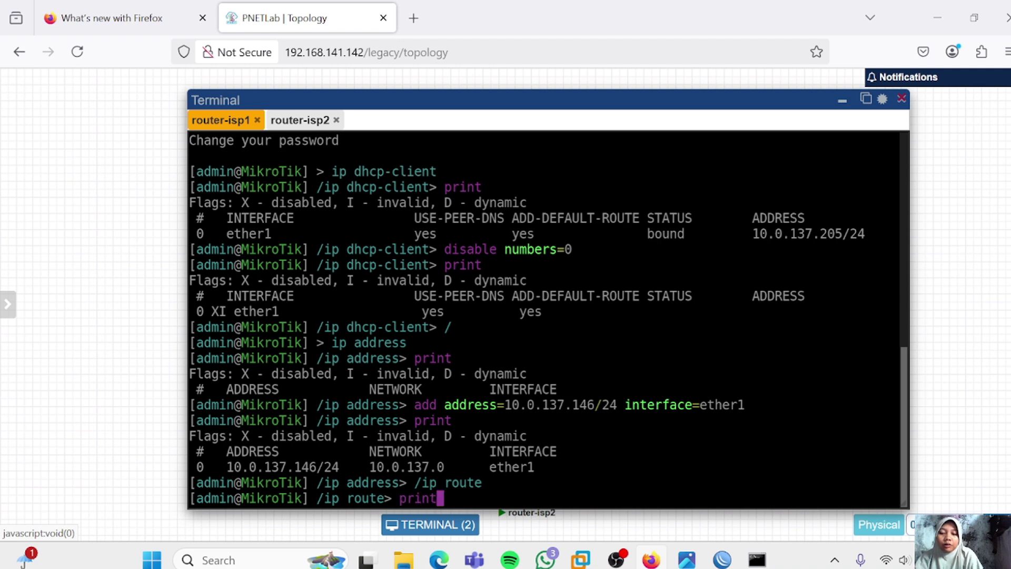
key(Return)
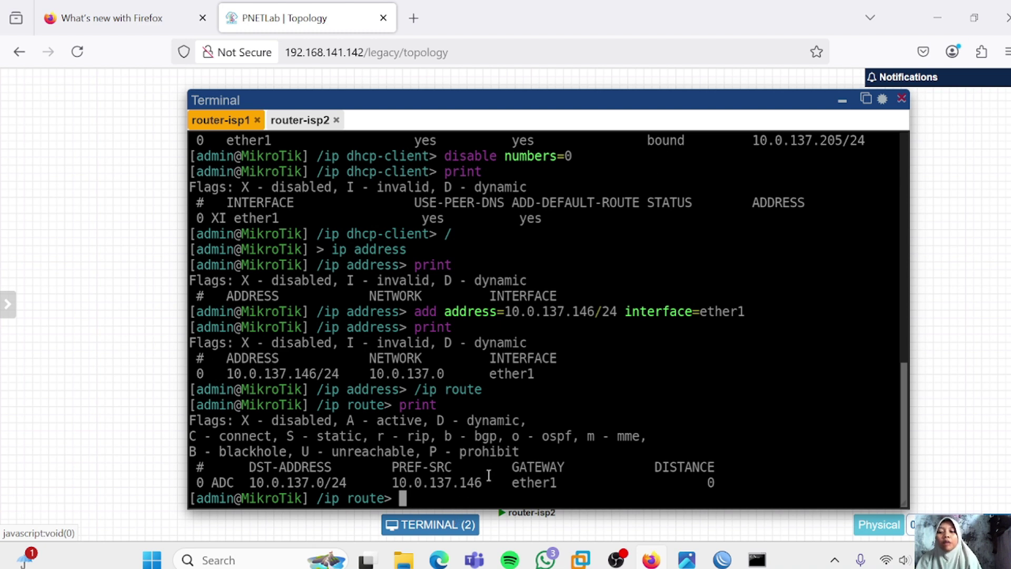
text(add ga)
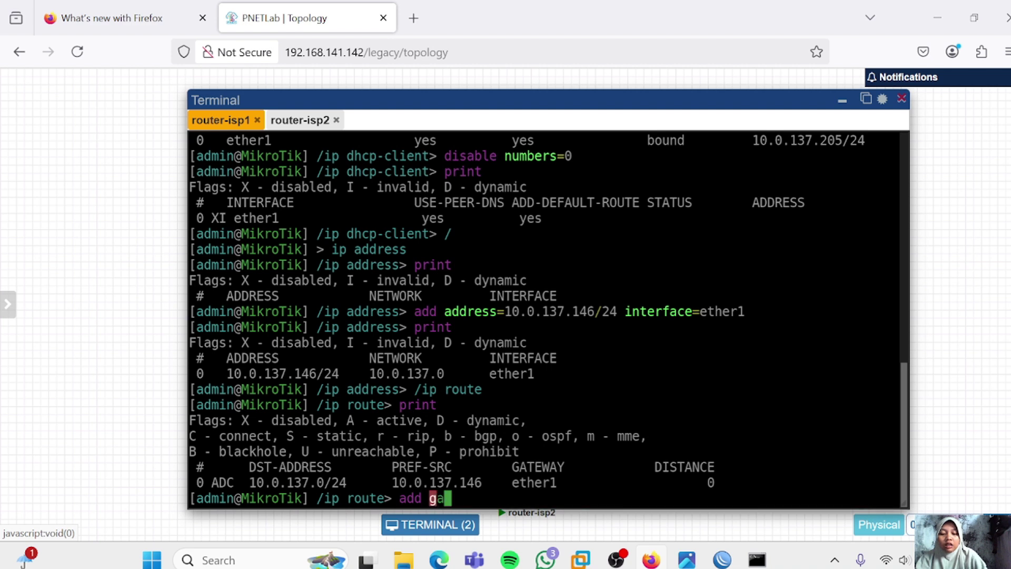
text(teway=)
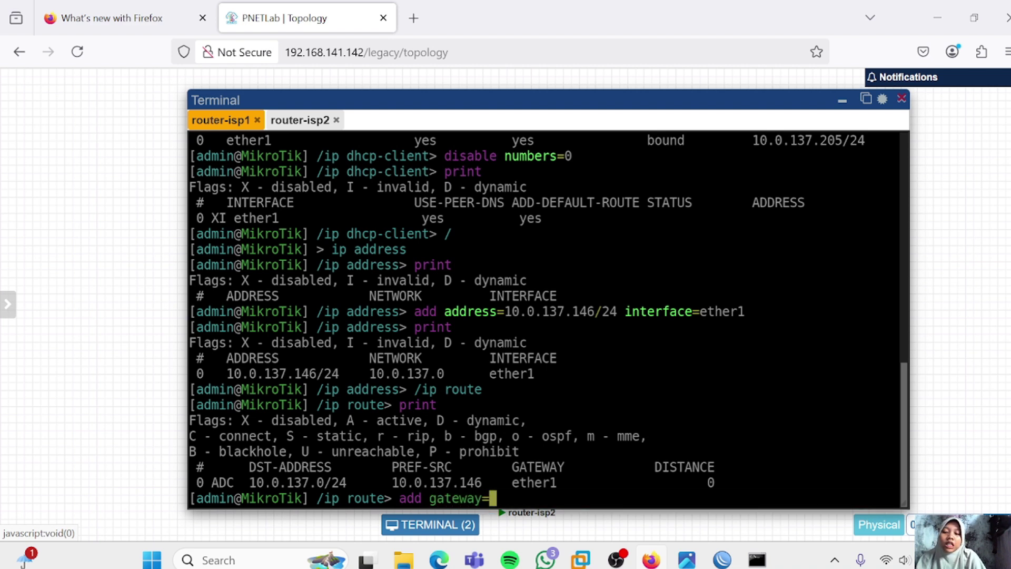
text(10.)
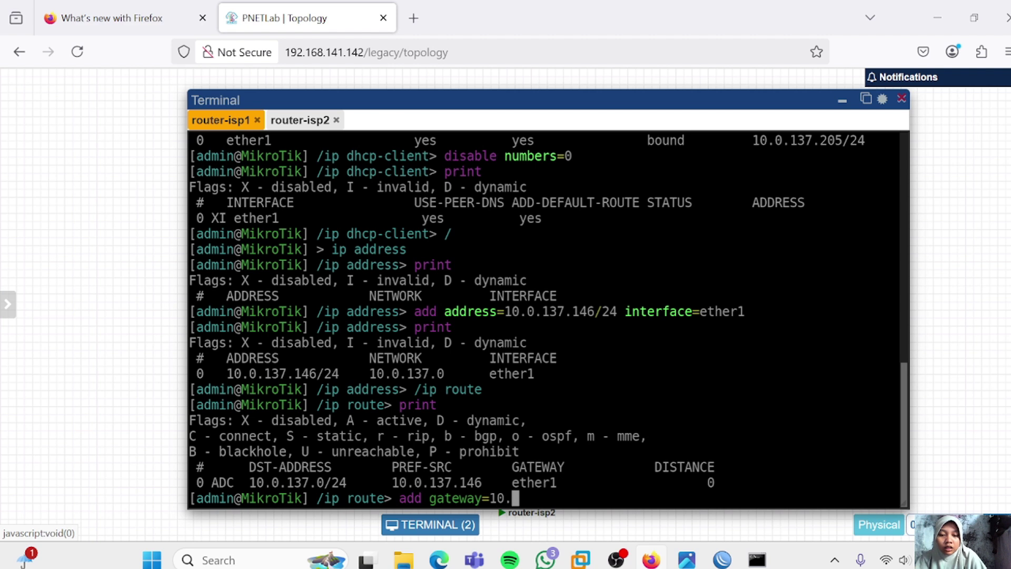
text(0.137.0)
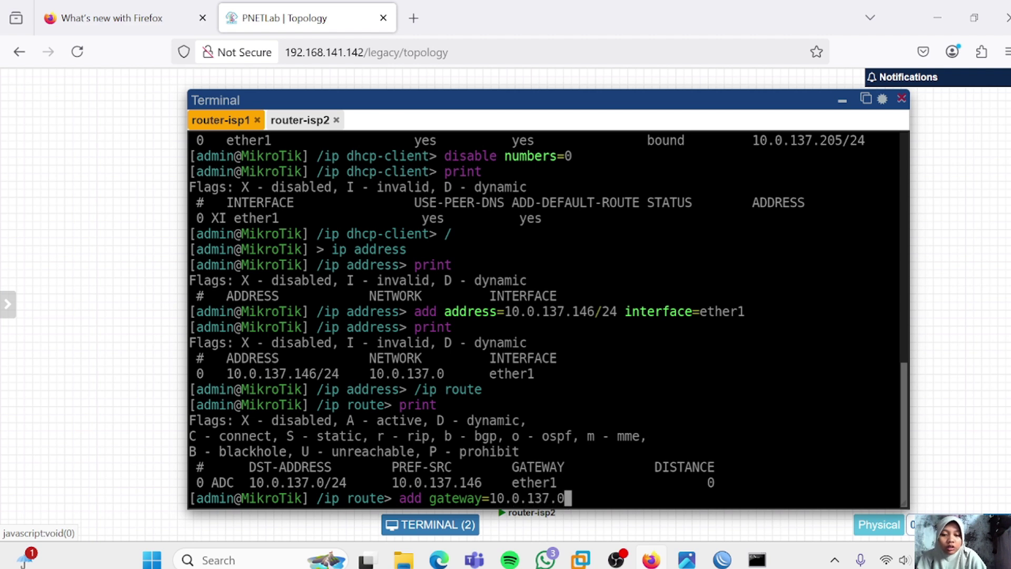
key(BackSpace)
text(1)
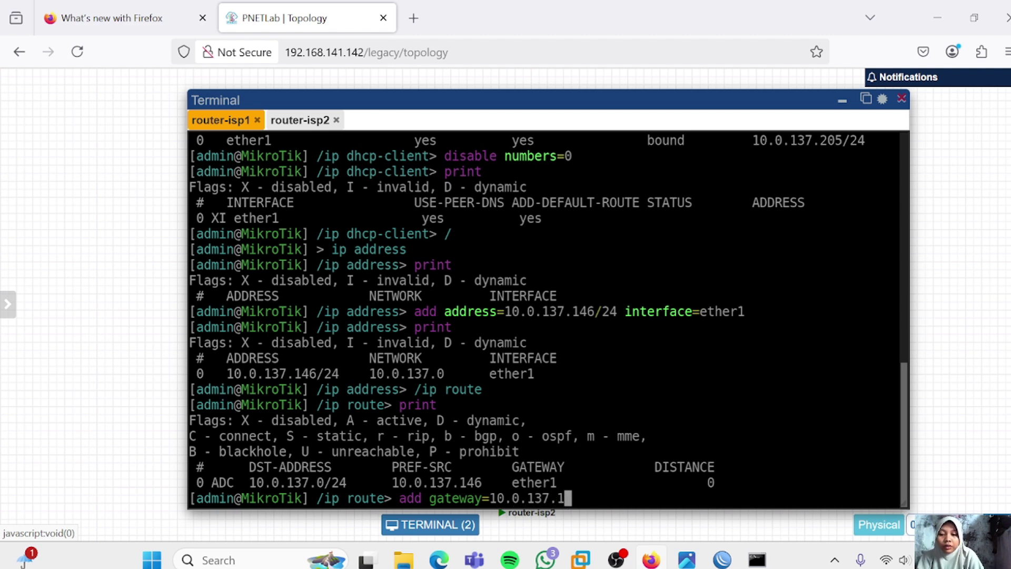
key(Return)
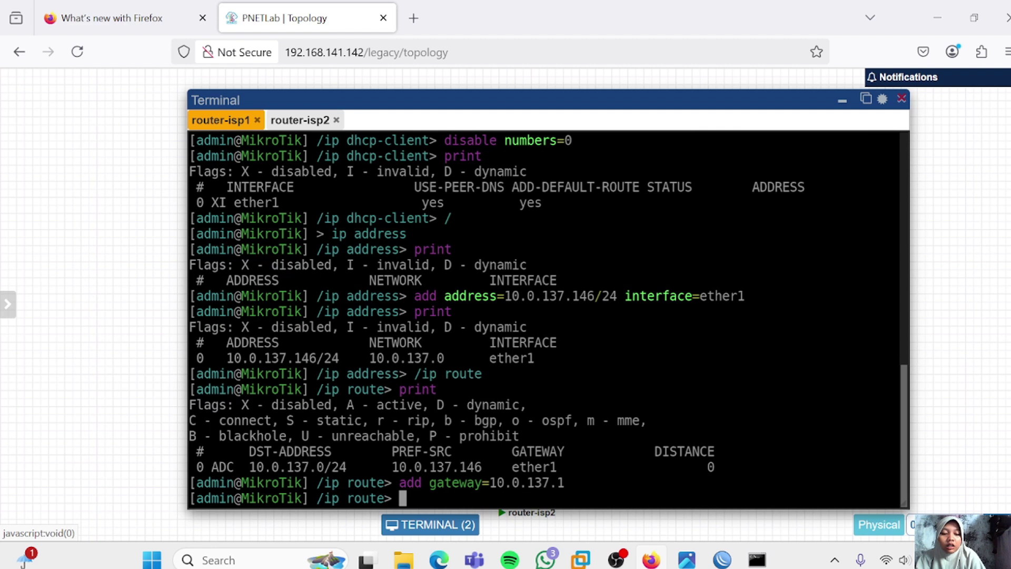
text(print)
key(Return)
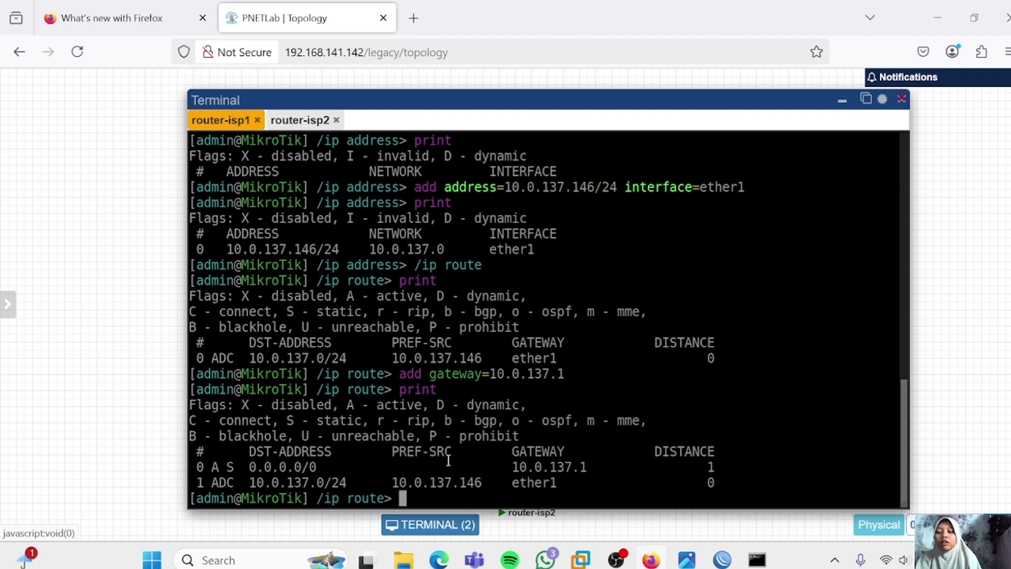
text(/ip )
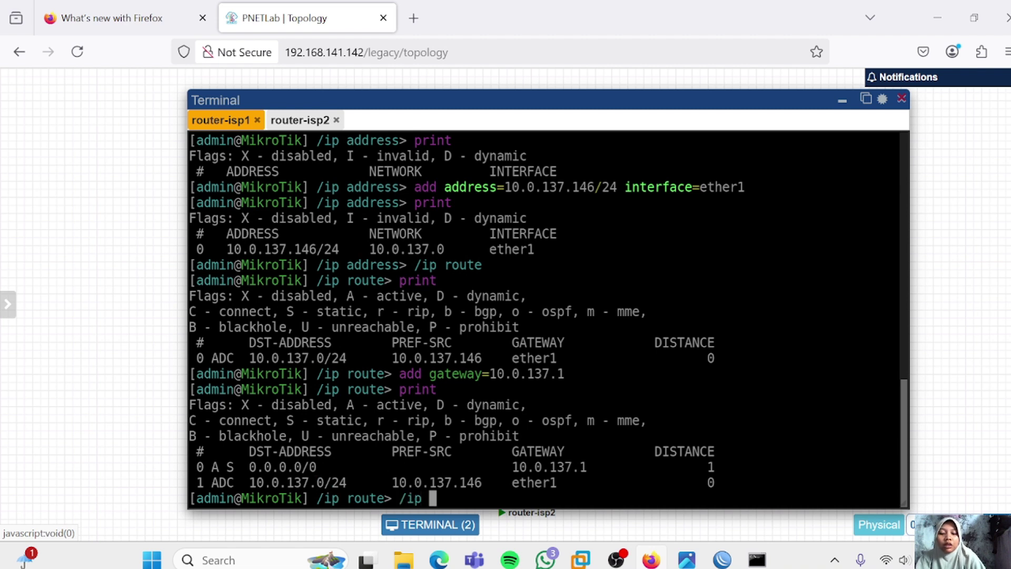
text(dns)
key(Return)
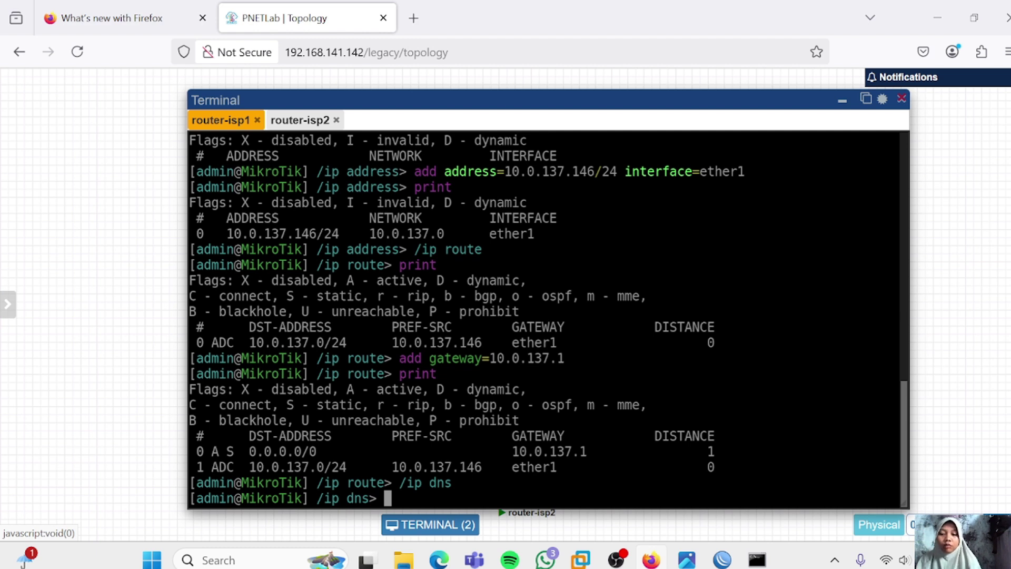
Set router-isp1's DNS server to 8.8.8.8 and print the DNS settings to confirm
text(se)
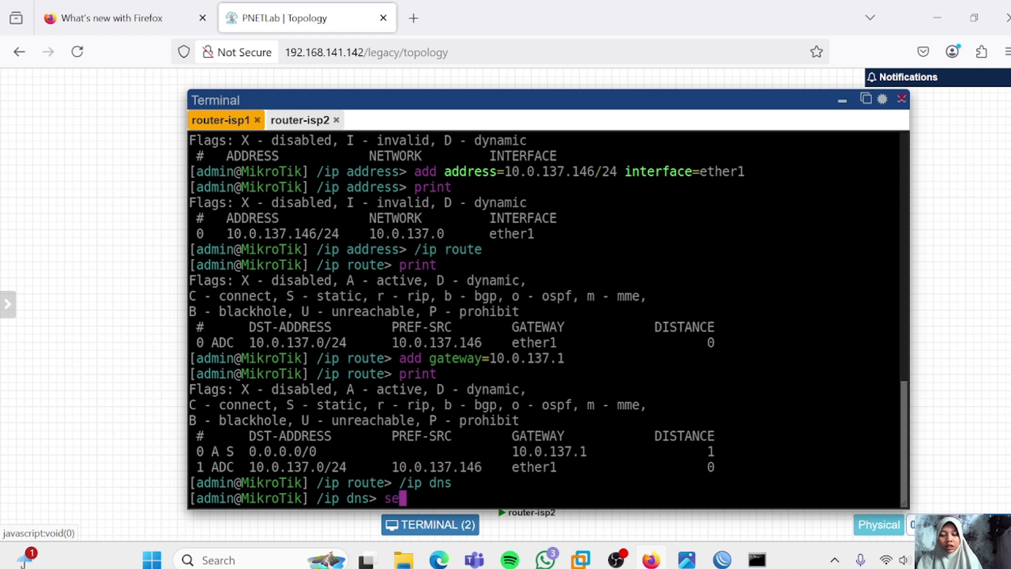
text(t servers=)
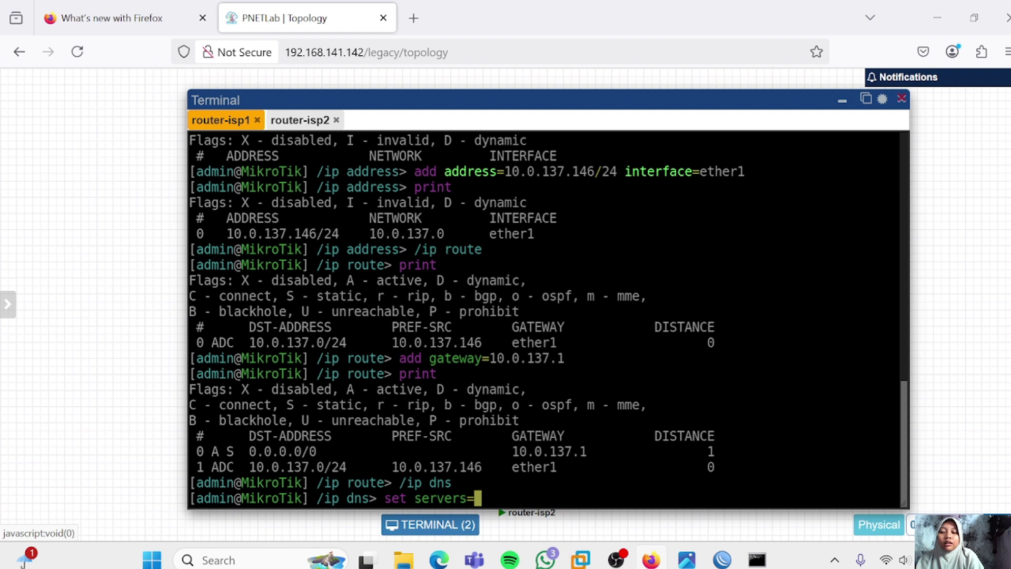
text(8.8.8.8)
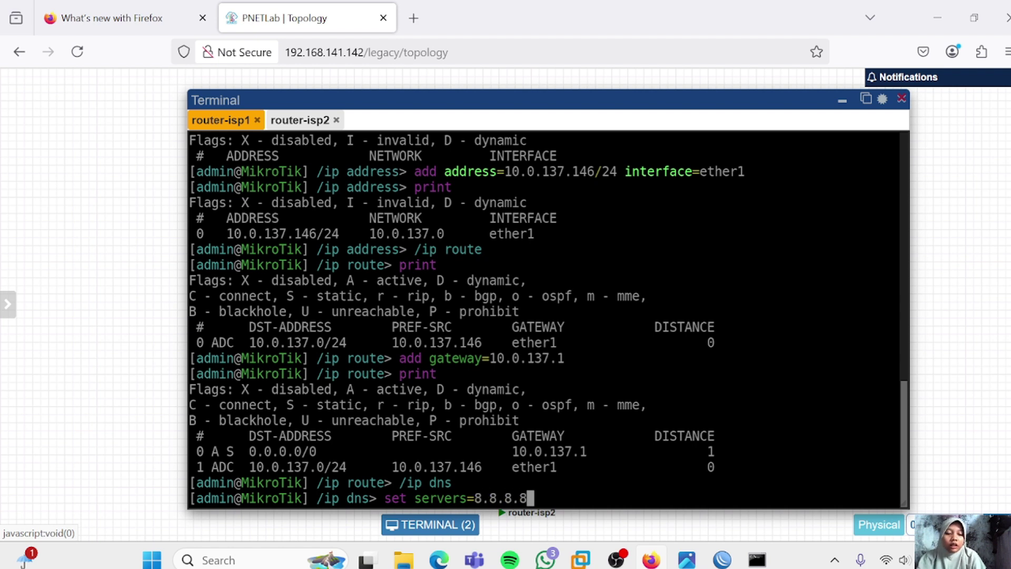
key(Return)
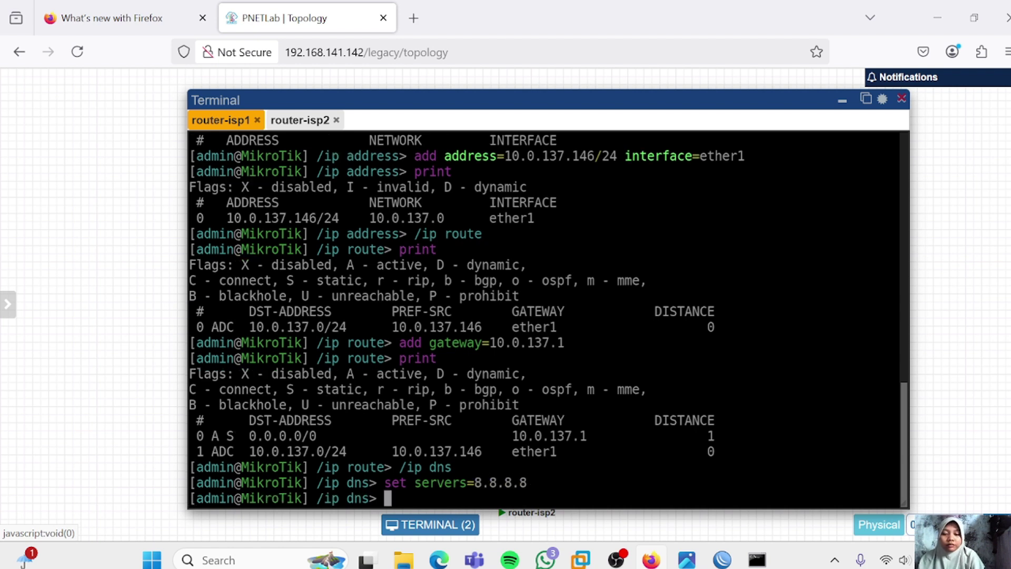
text(print)
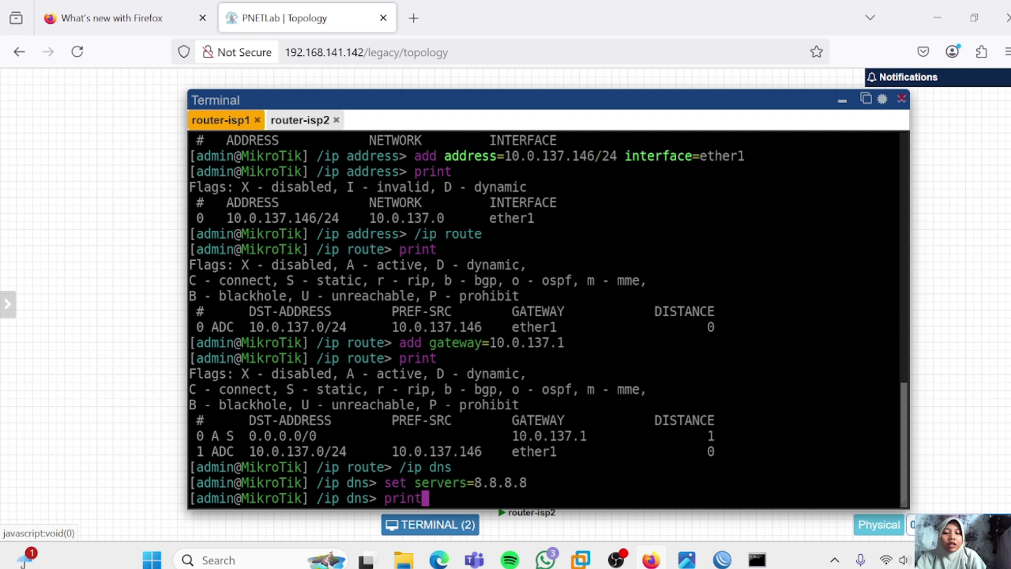
key(Return)
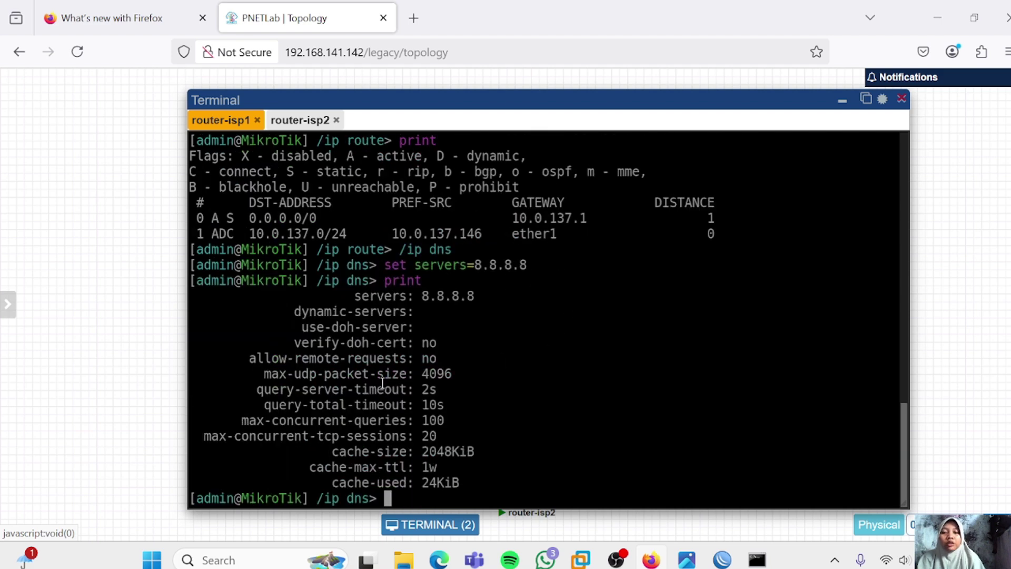
text(/)
key(Return)
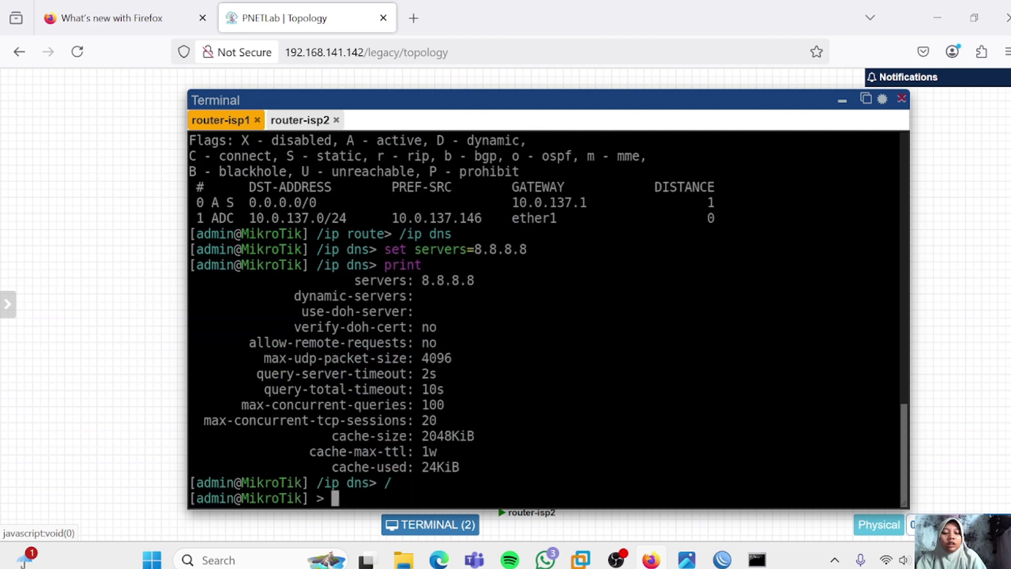
Ping 8.8.8.8 and google.com from router-isp1 to verify connectivity and name resolution
text(ping 8.8.8.8)
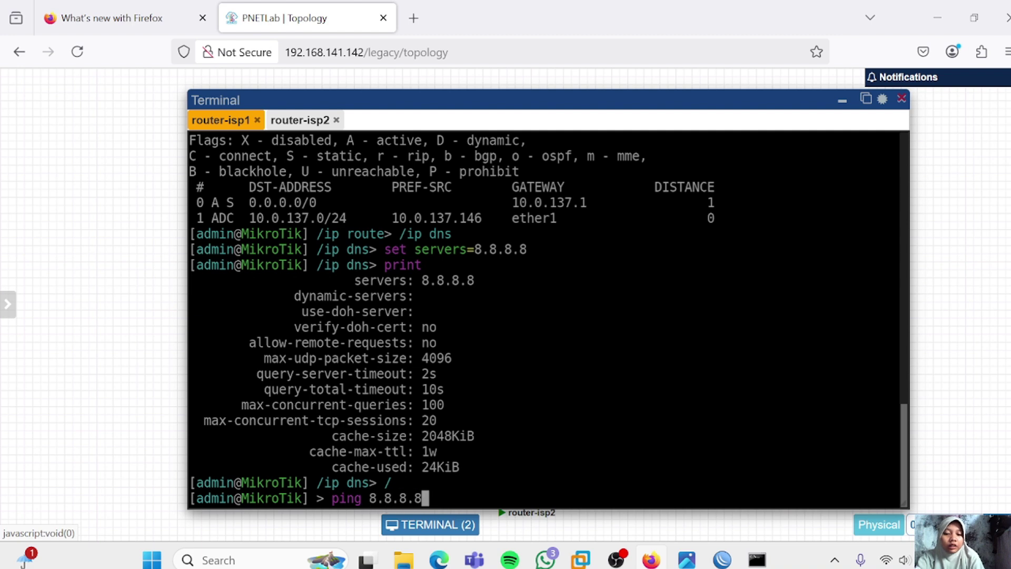
key(Return)
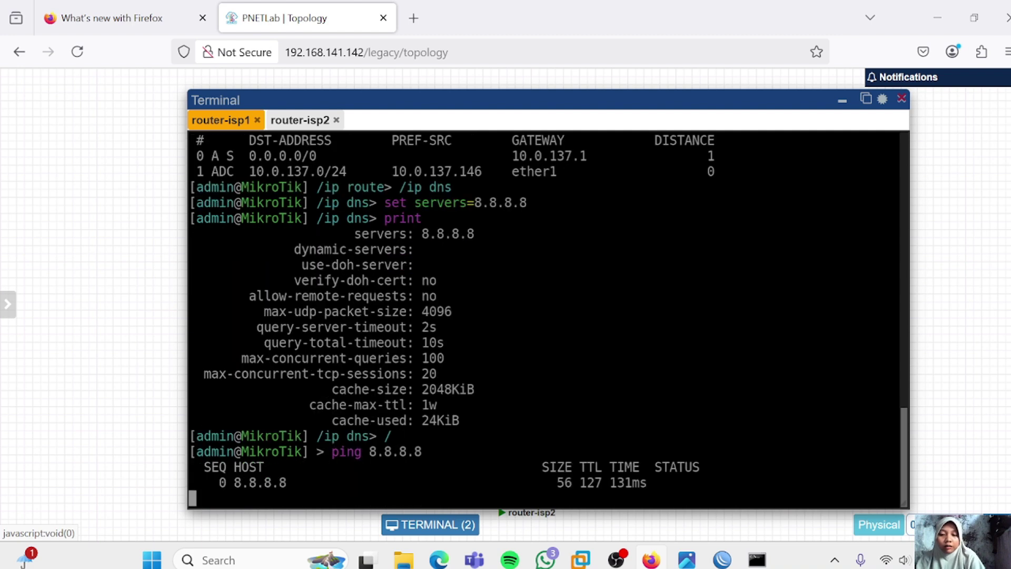
key(ctrl+c)
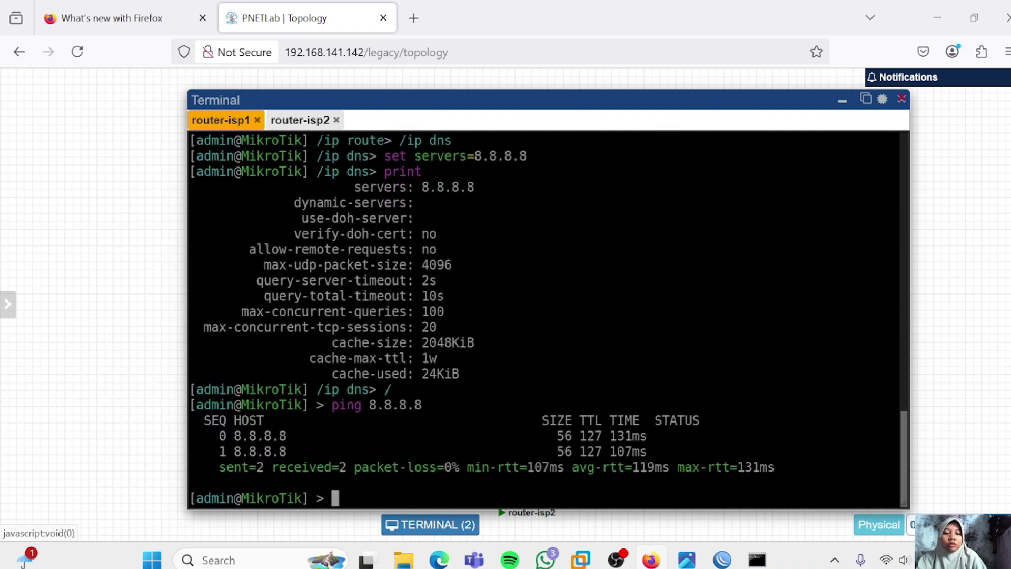
text(ping )
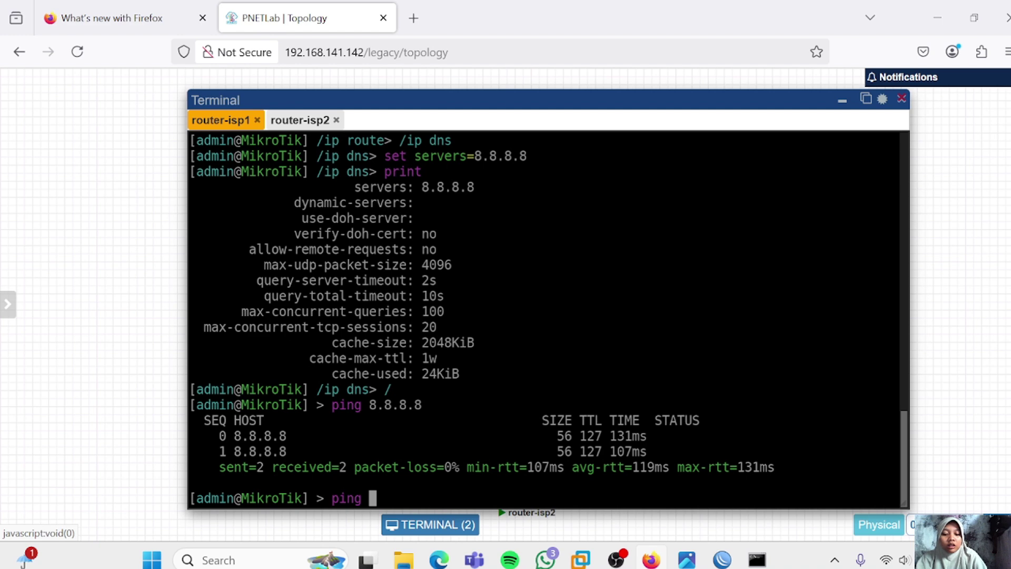
text(goog)
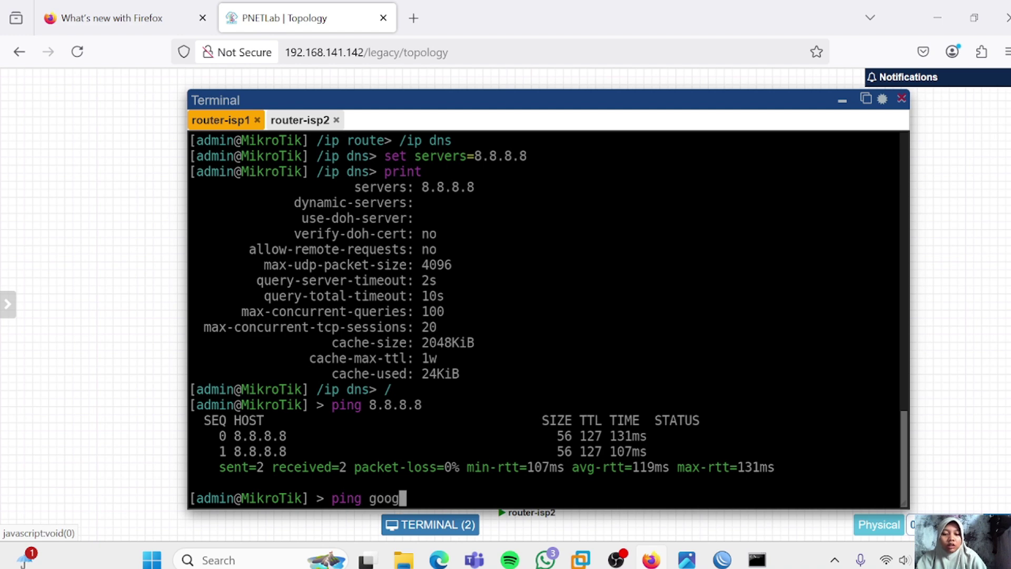
text(le.com)
key(Return)
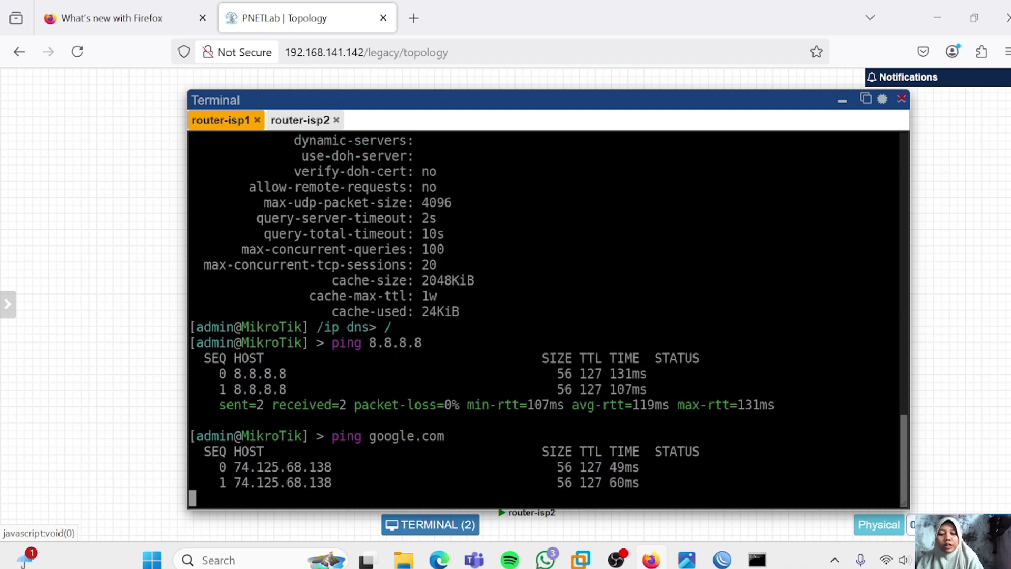
key(ctrl+c)
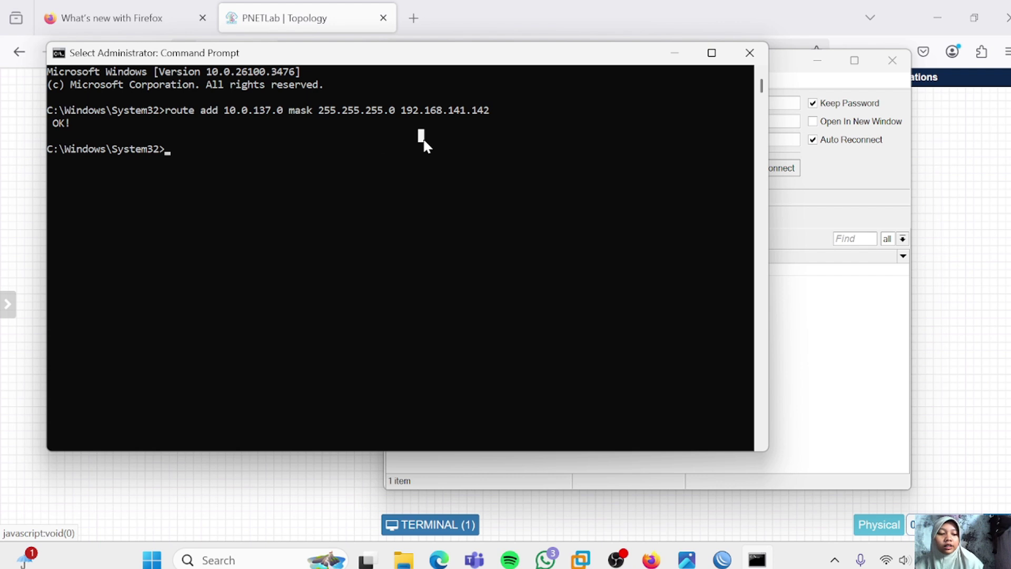
Rerun the Windows route add command so the host reaches 10.0.137.0/24 via 192.168.141.142
right_click(423, 141)
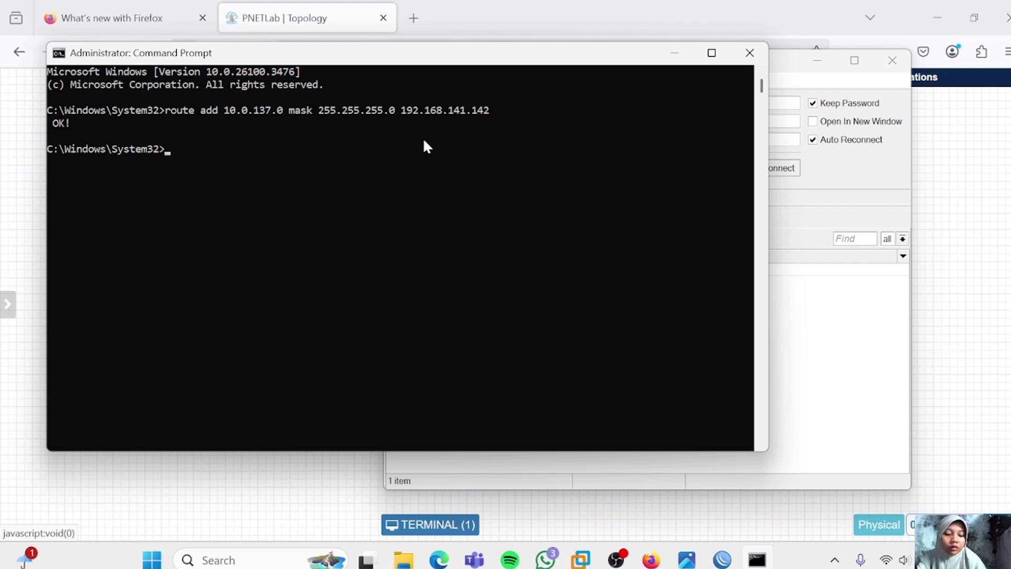
key(Up)
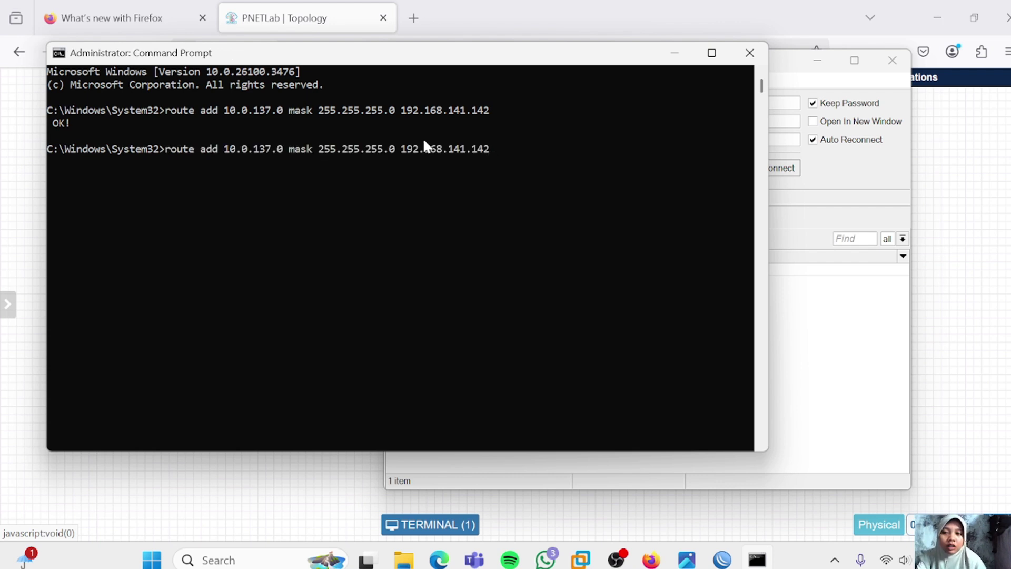
key(Return)
key(alt+Tab)
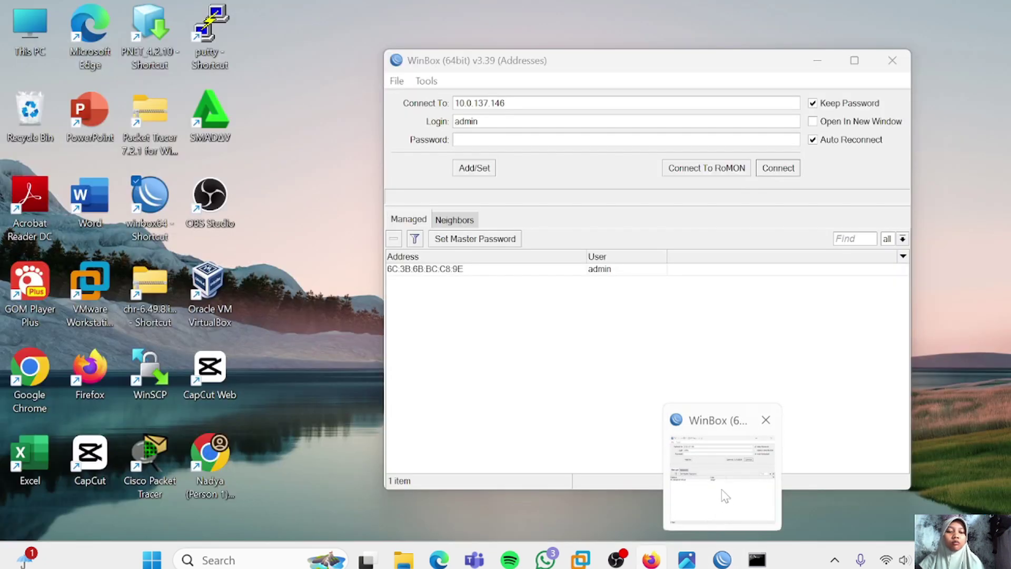
Connect WinBox to 10.0.137.146 and set the System identity to router-isp1
click(722, 491)
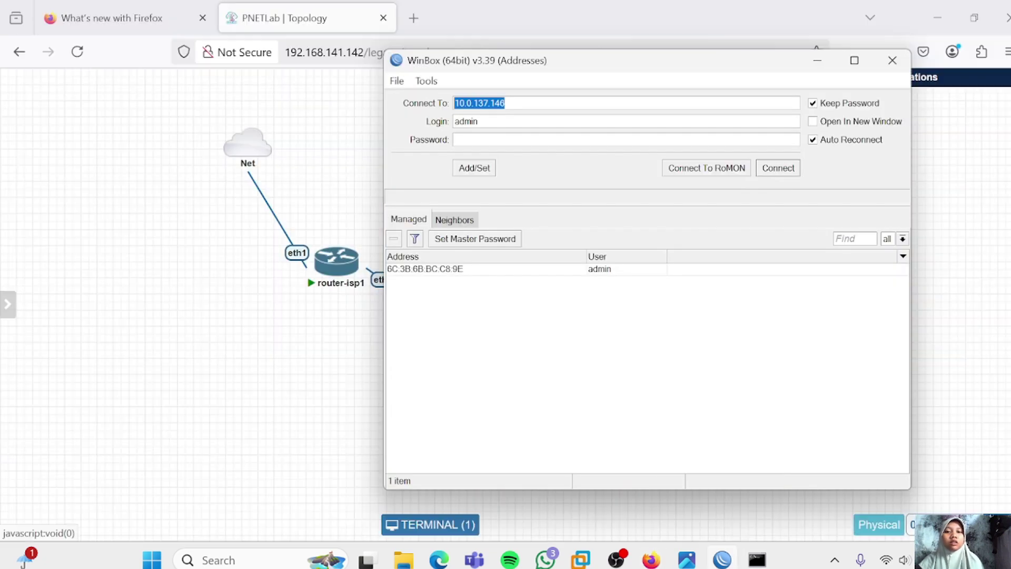
click(507, 103)
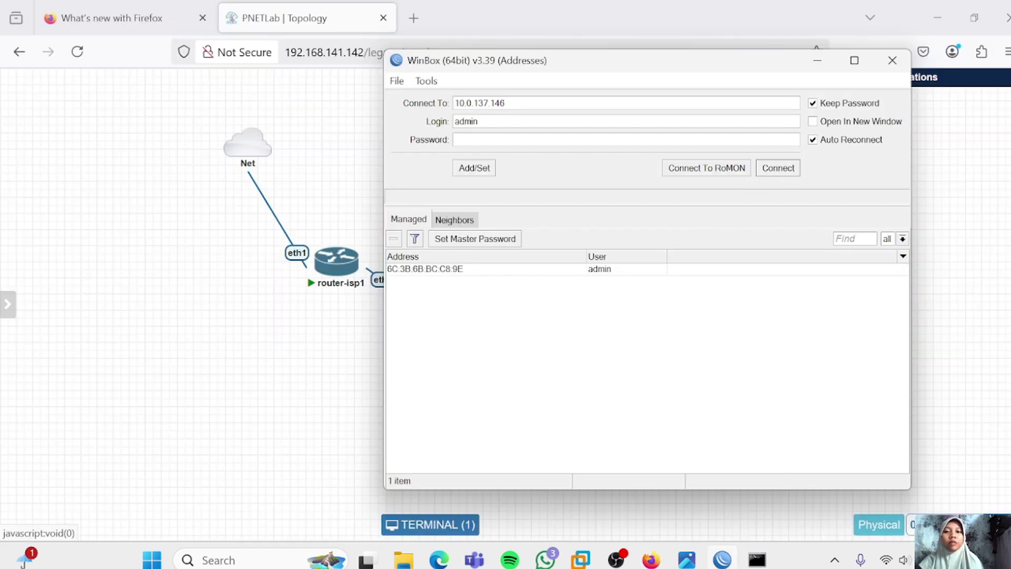
click(779, 168)
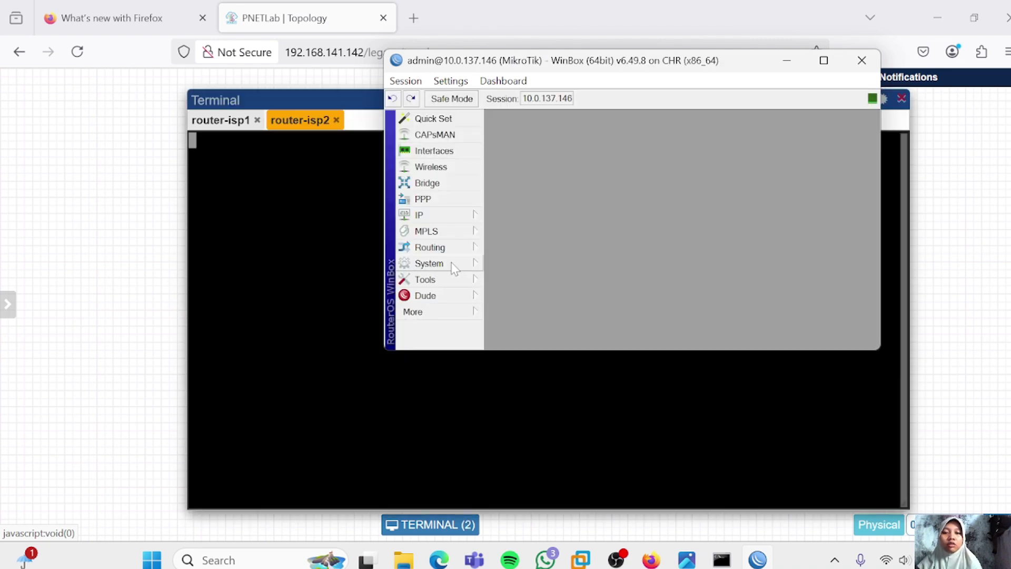
click(450, 267)
click(508, 227)
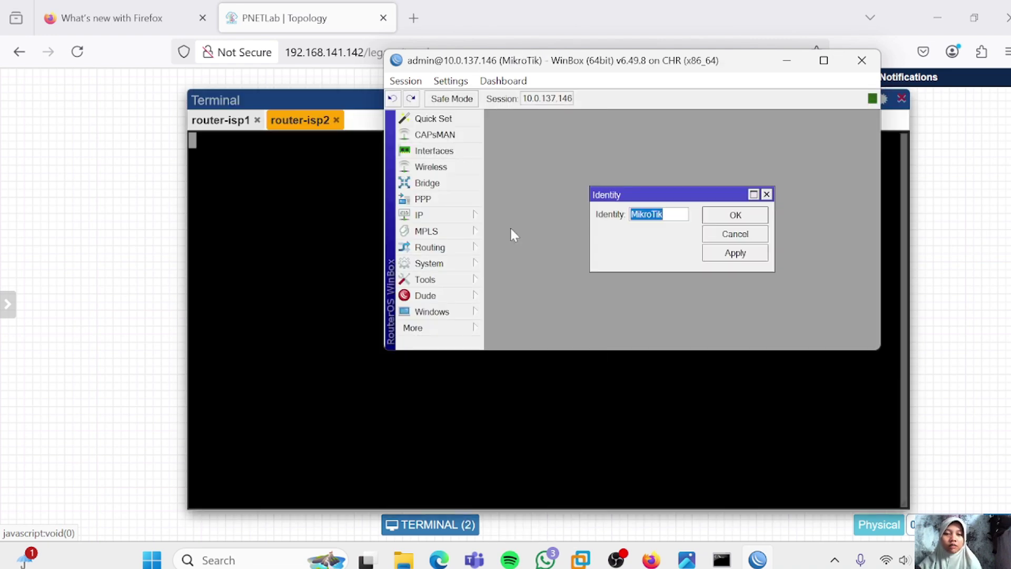
text(router-isp1)
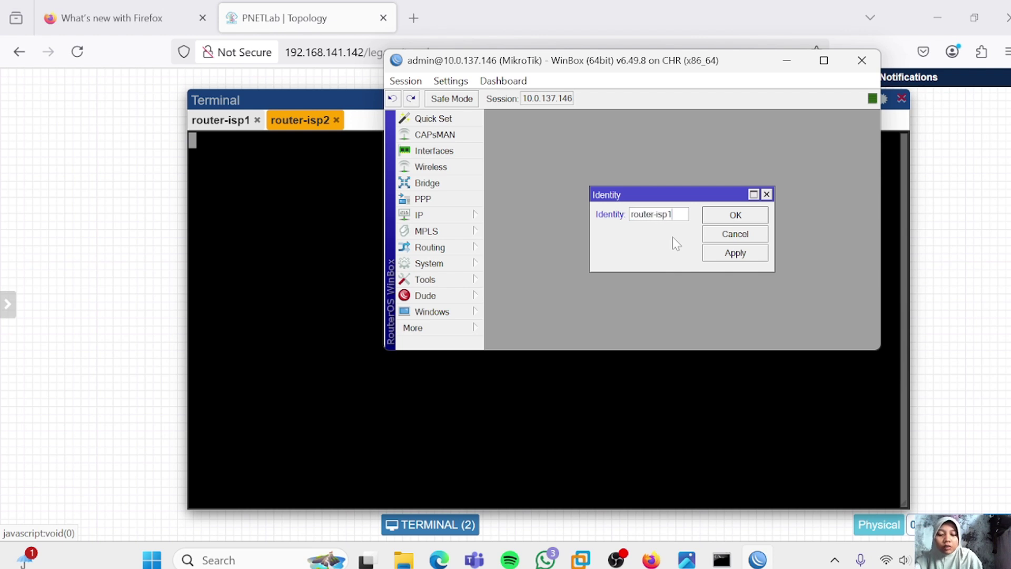
click(728, 257)
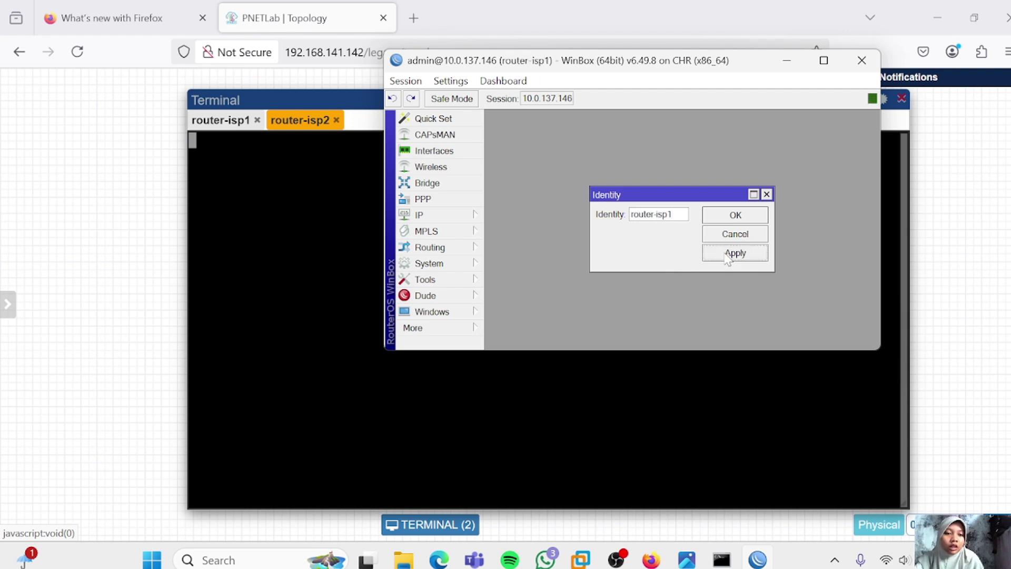
click(737, 214)
click(298, 210)
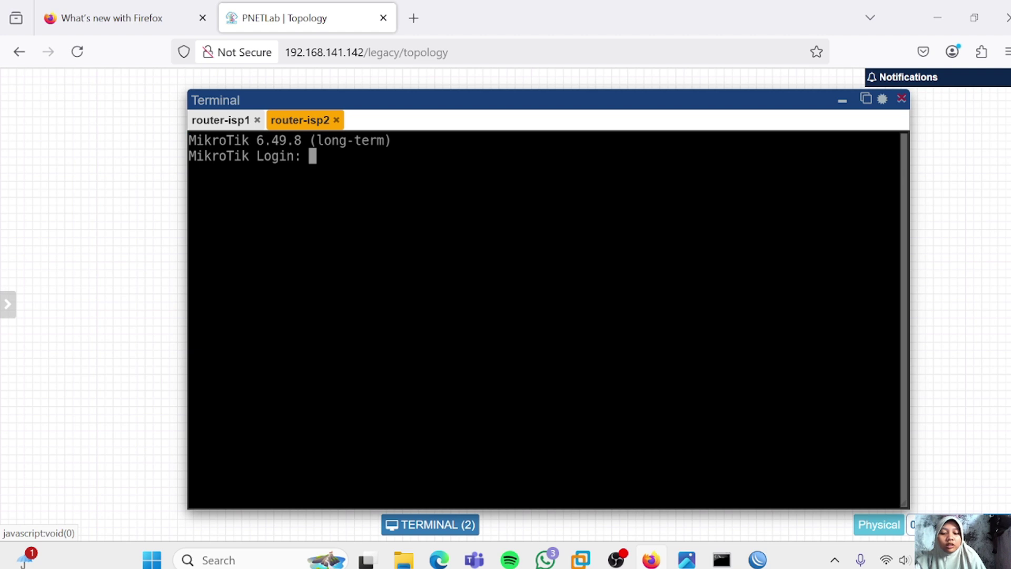
Log into router-isp2's console as admin, declining the licence and skipping the password change
text(admin)
key(Return)
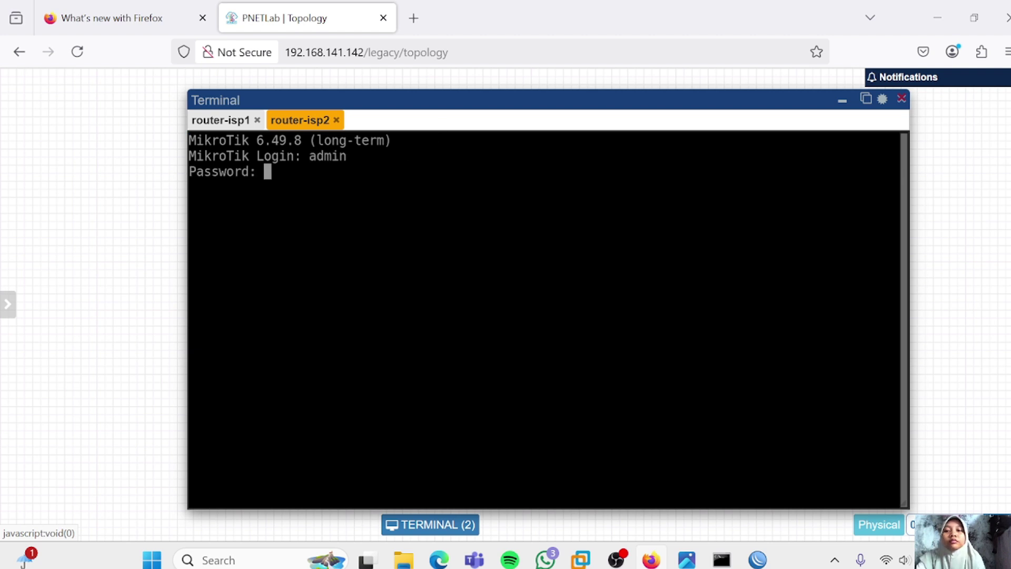
key(Return)
text(n)
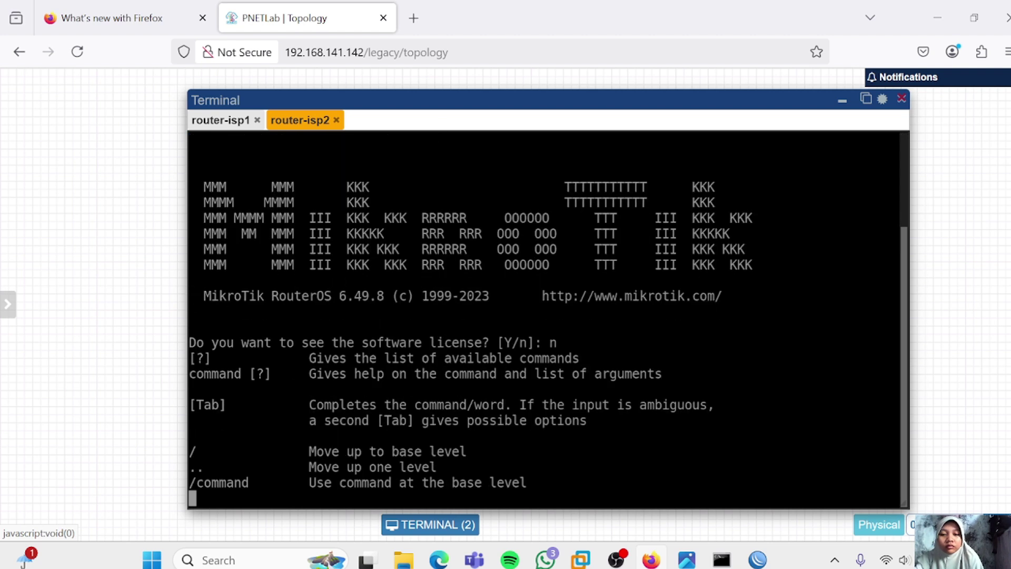
key(ctrl+c)
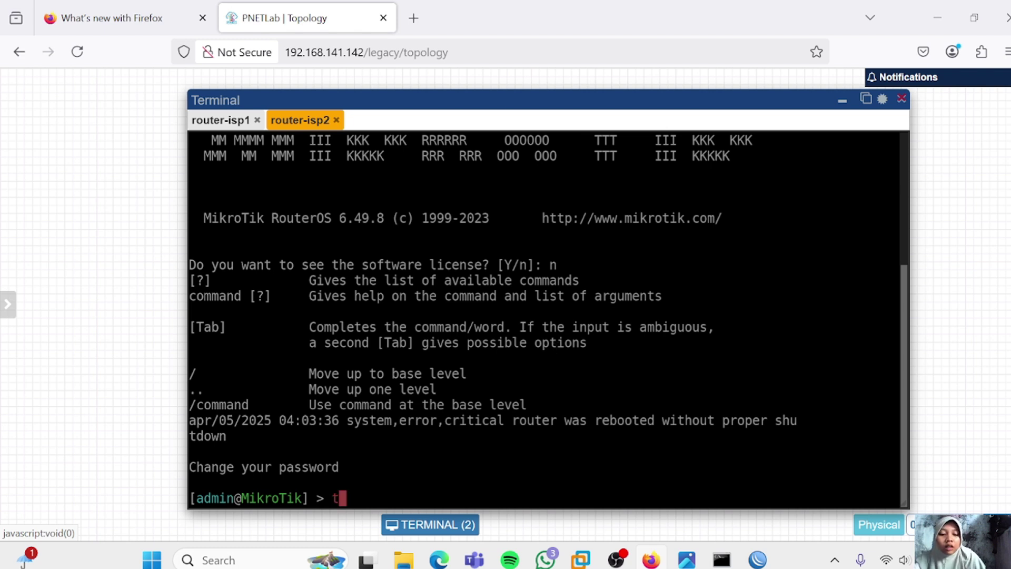
Run 'set enabled=yes' under /tool romon and print to confirm enabled: yes
text(tool)
key(Return)
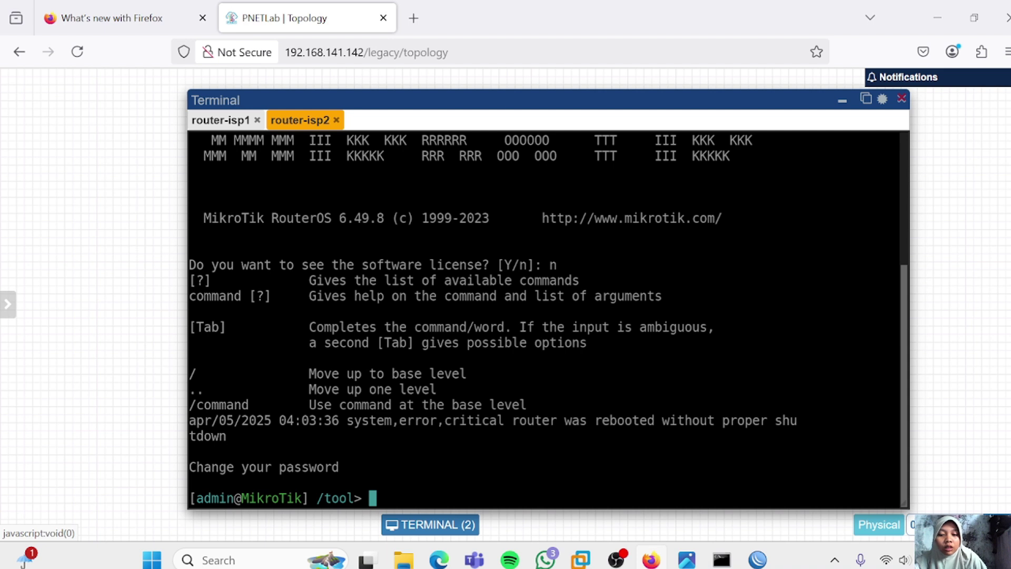
key(Return)
text(ro)
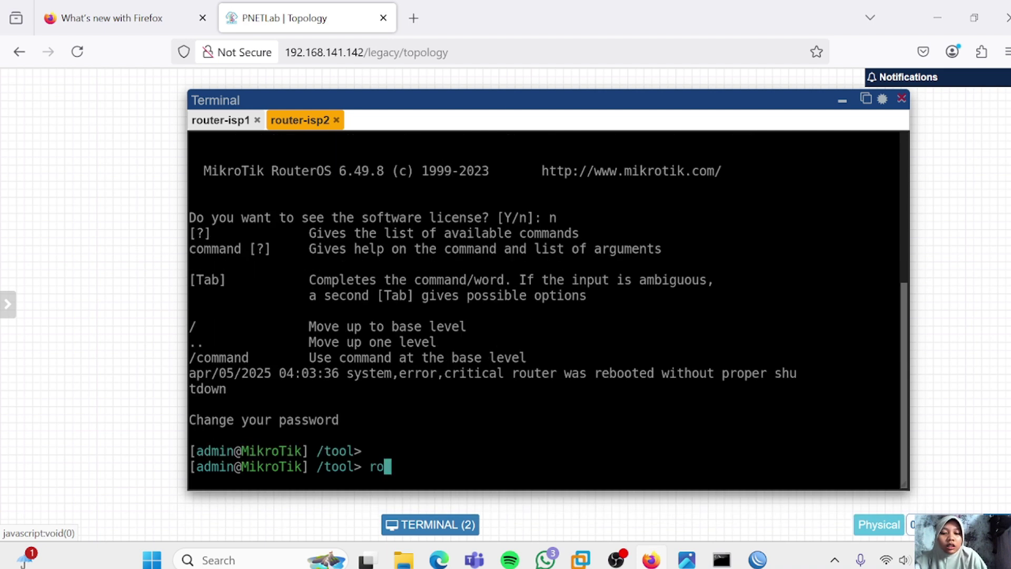
text(mon)
key(Return)
text(s)
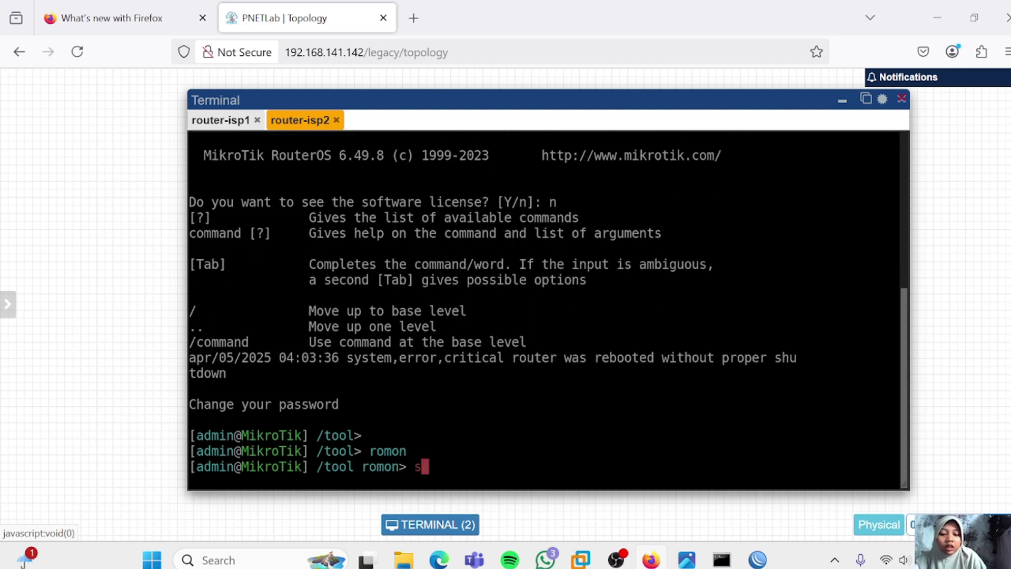
text(et ena)
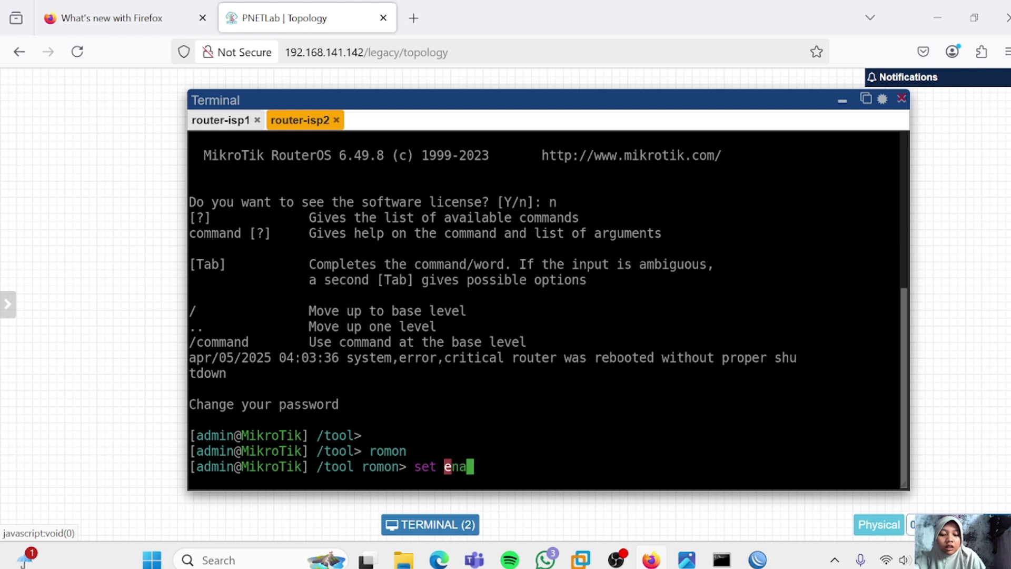
text(bled=yes)
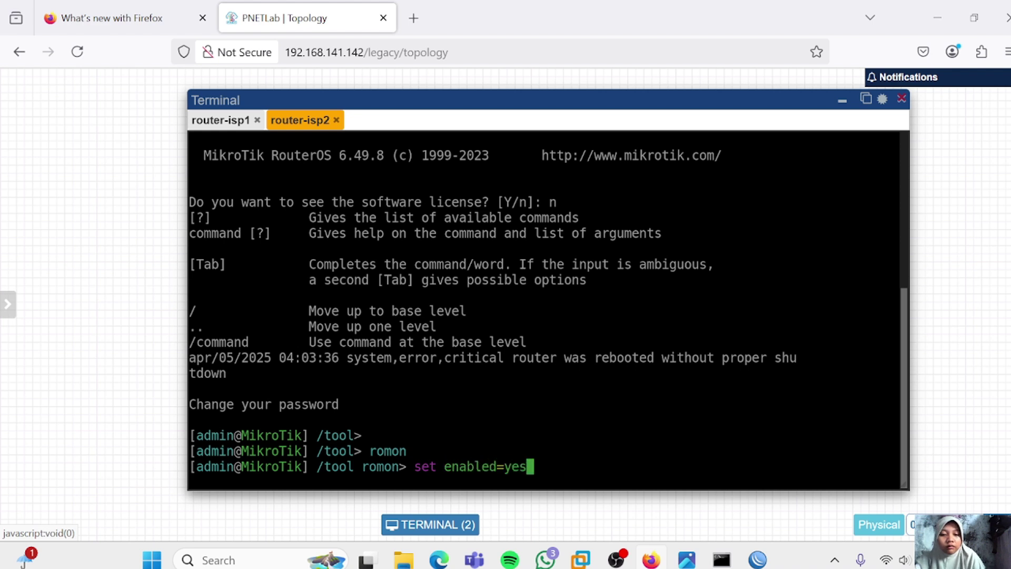
key(Return)
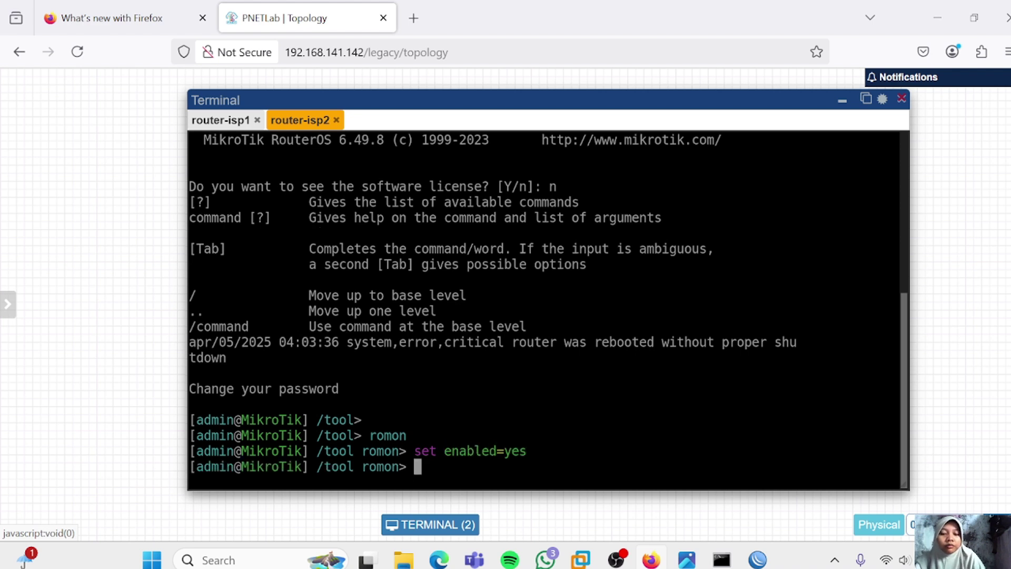
text(print)
key(Return)
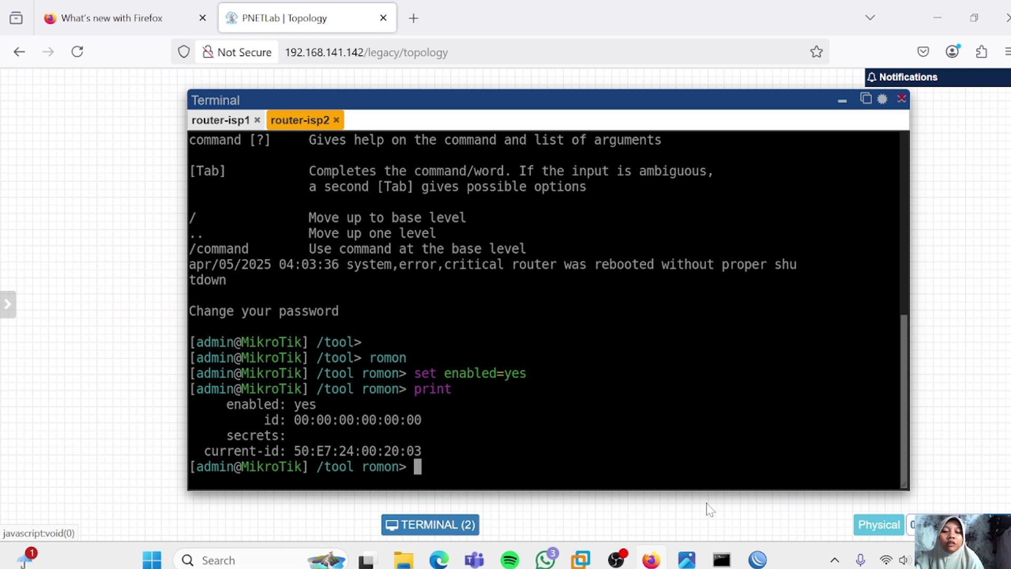
Tick Enabled in WinBox's Tools > RoMON settings for router-isp1 and apply it
click(759, 558)
mouse_move(459, 279)
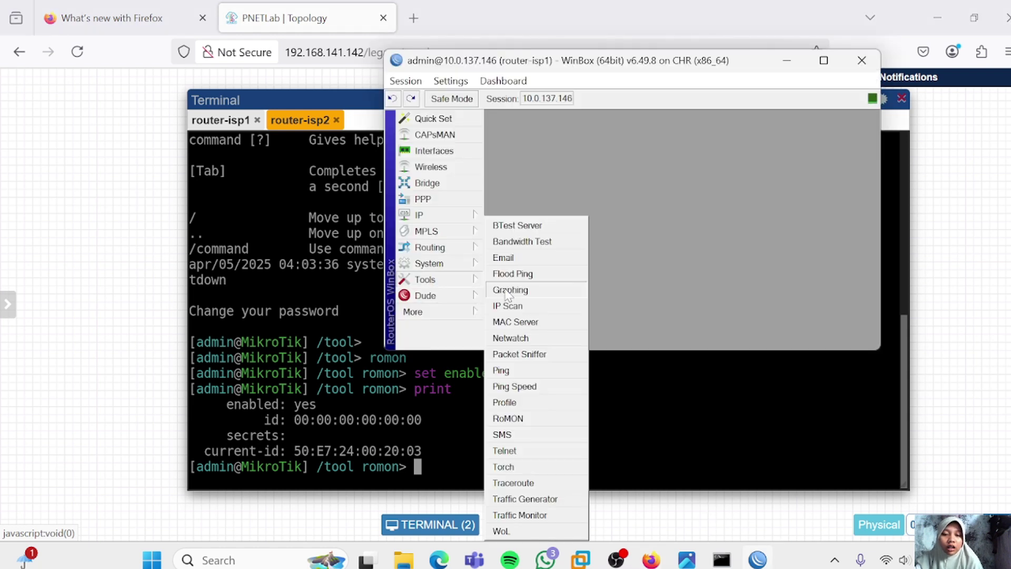
click(521, 416)
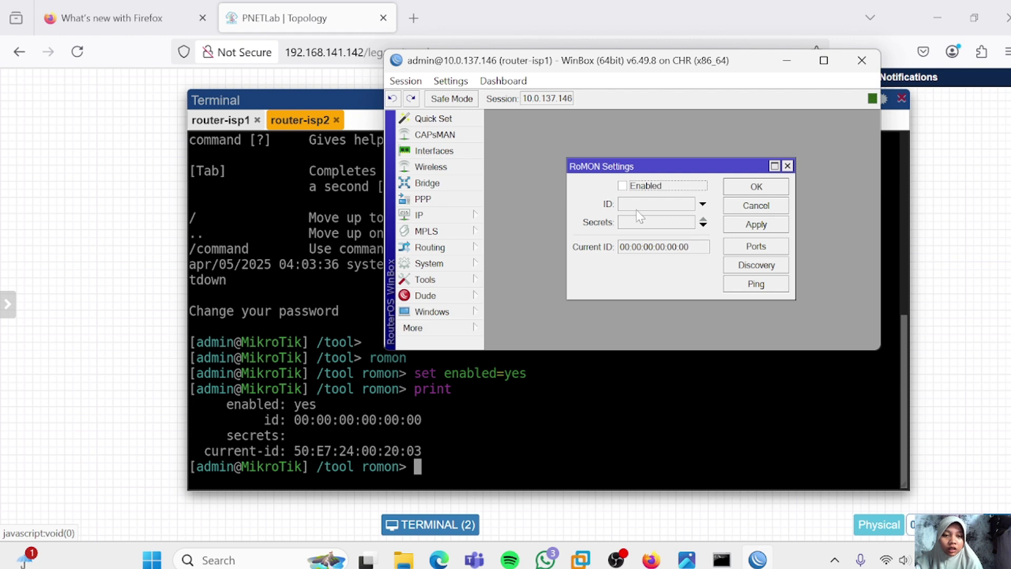
click(623, 185)
click(765, 226)
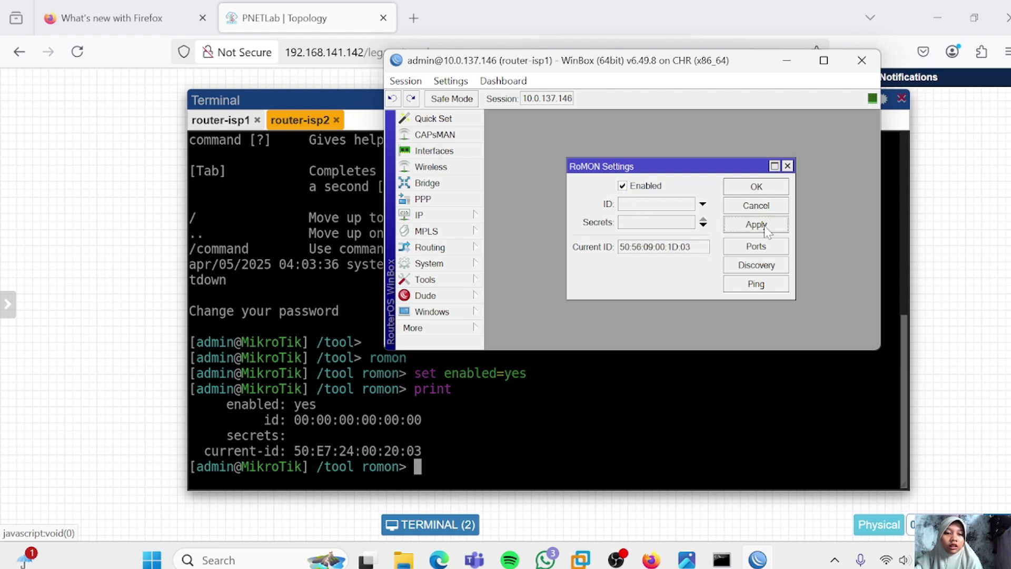
click(756, 186)
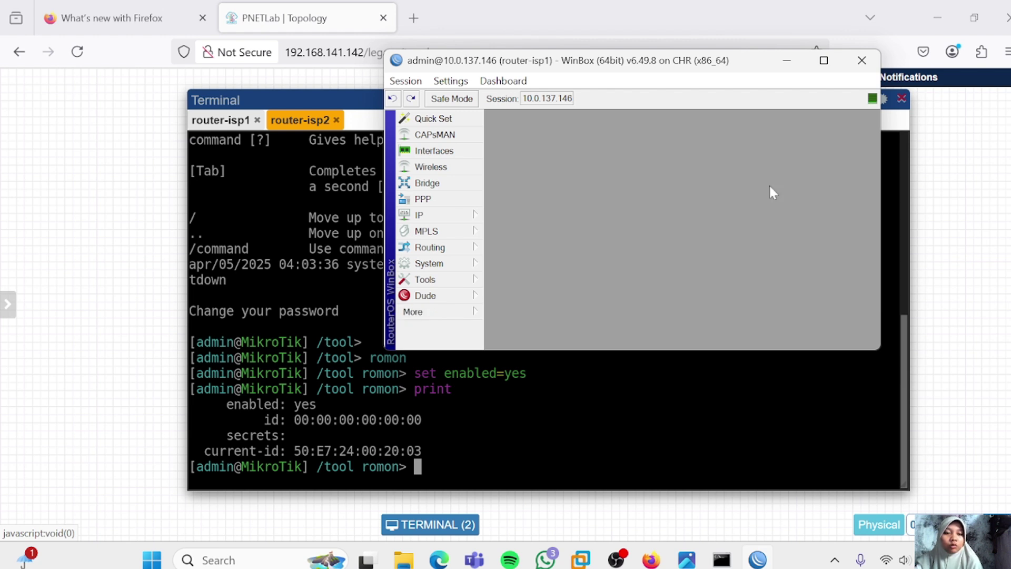
click(445, 312)
Open a WinBox RoMON session to the discovered neighbour router, dismissing the password prompt
click(540, 440)
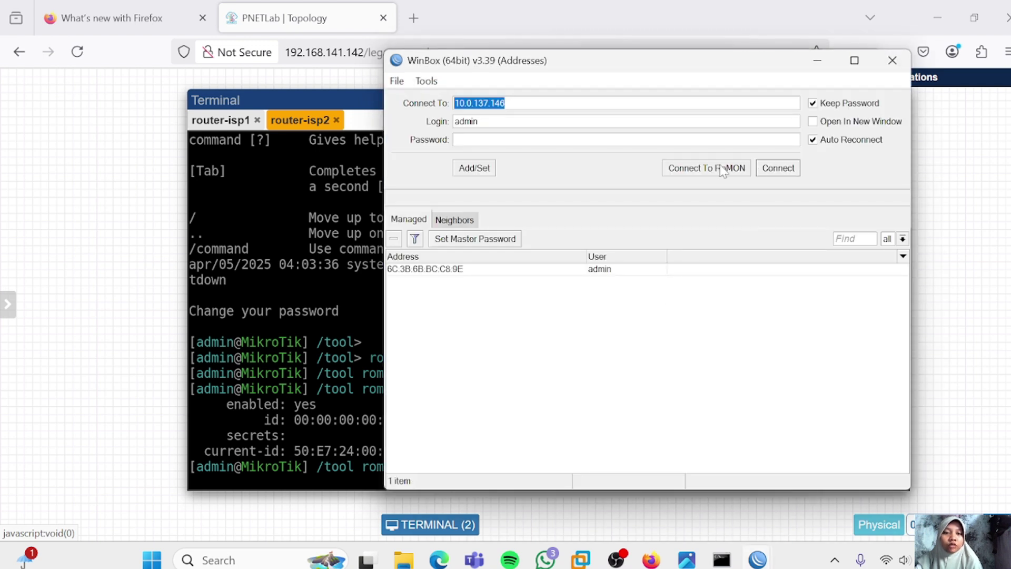
click(723, 169)
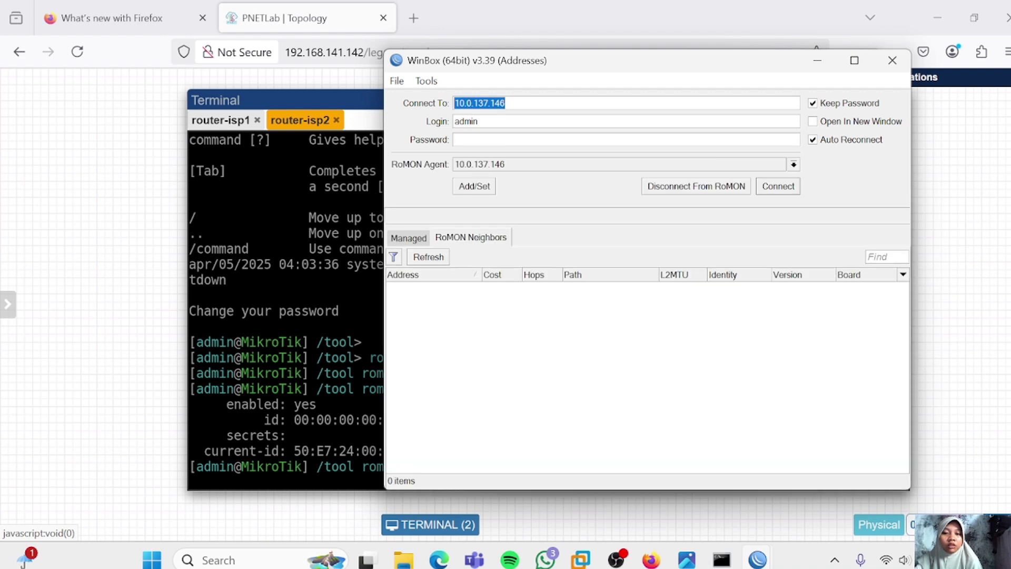
click(639, 288)
click(778, 186)
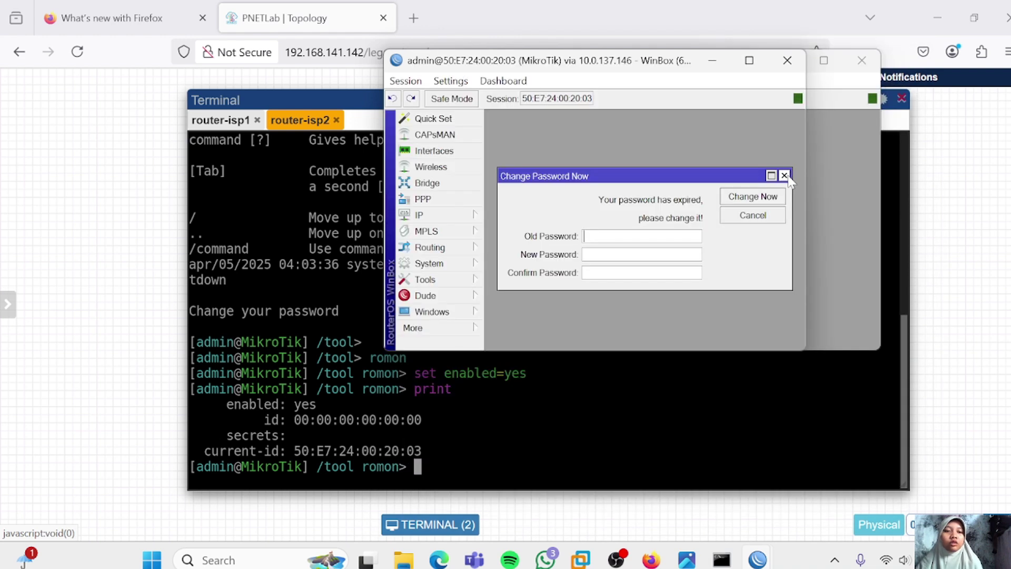
click(785, 174)
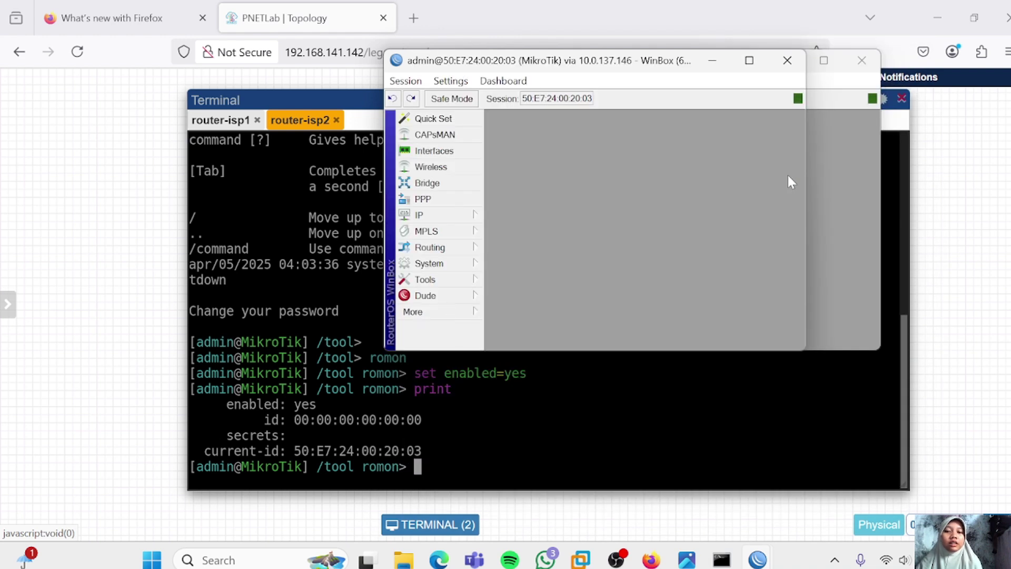
Set the neighbour router's System identity to router-isp2 and apply it
click(454, 268)
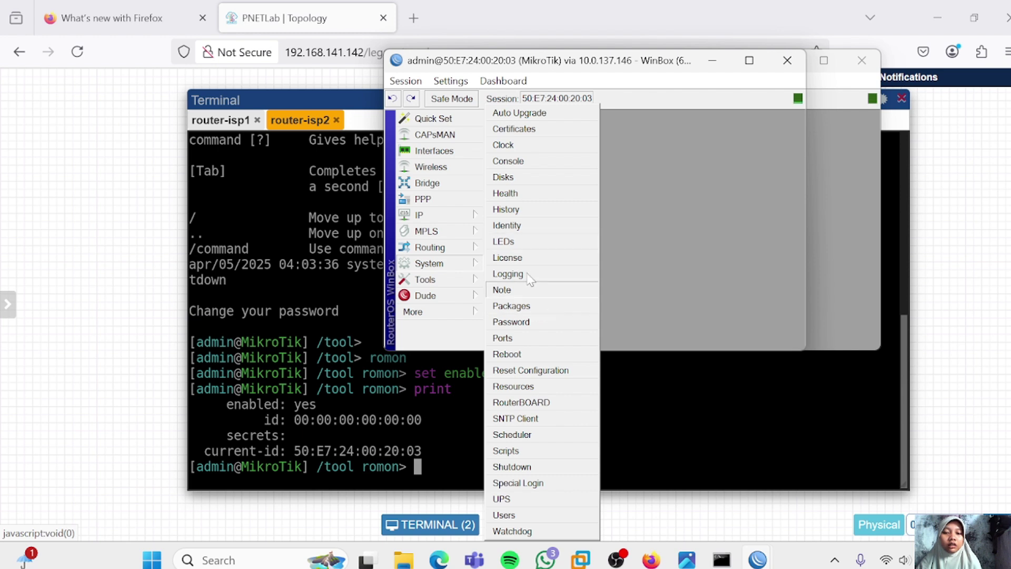
click(523, 230)
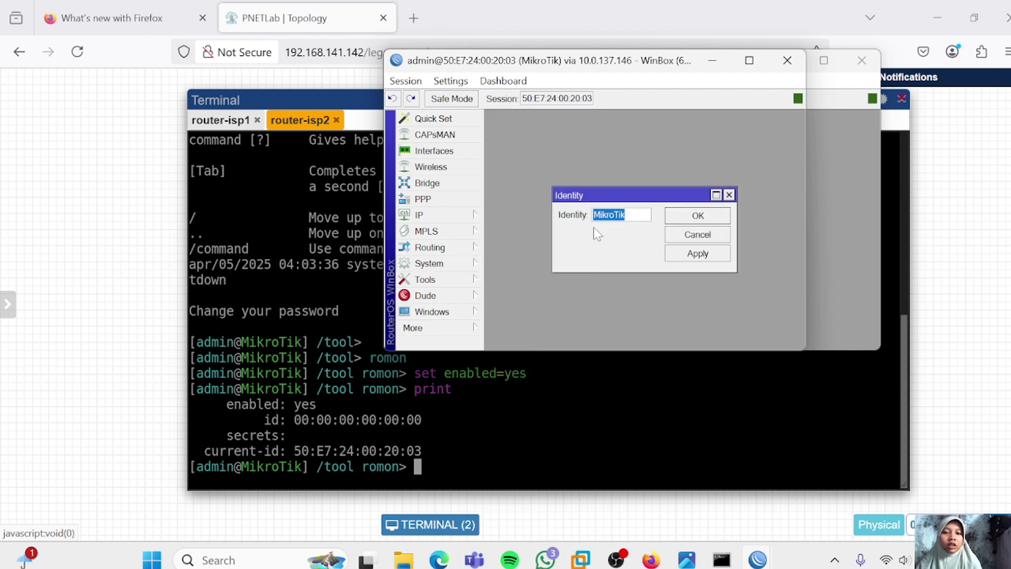
text(router-is)
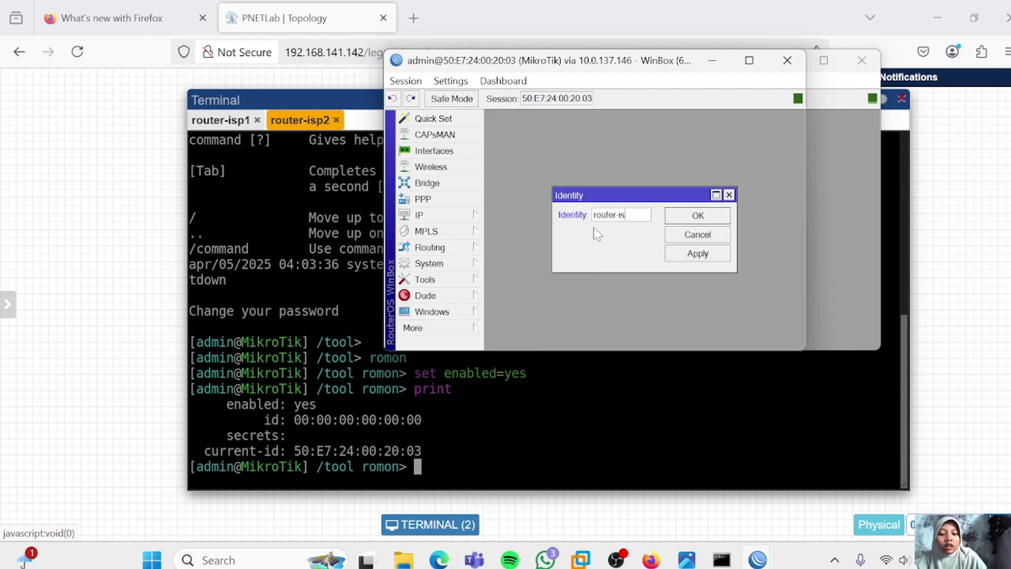
text(p2)
click(690, 255)
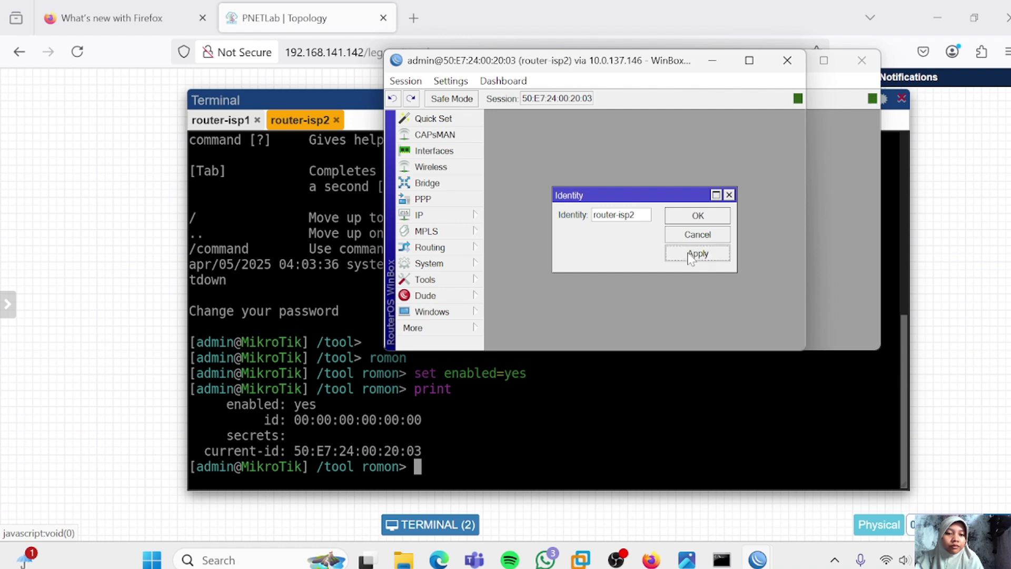
click(710, 220)
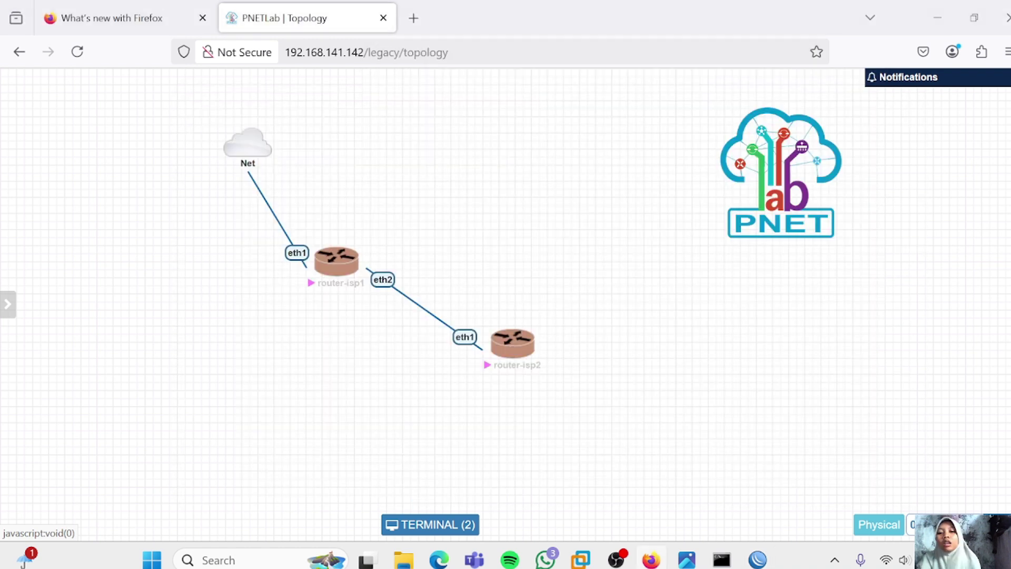
Delete the router-isp1–router-isp2 link and add a text label reading 10.0.137.146
right_click(390, 284)
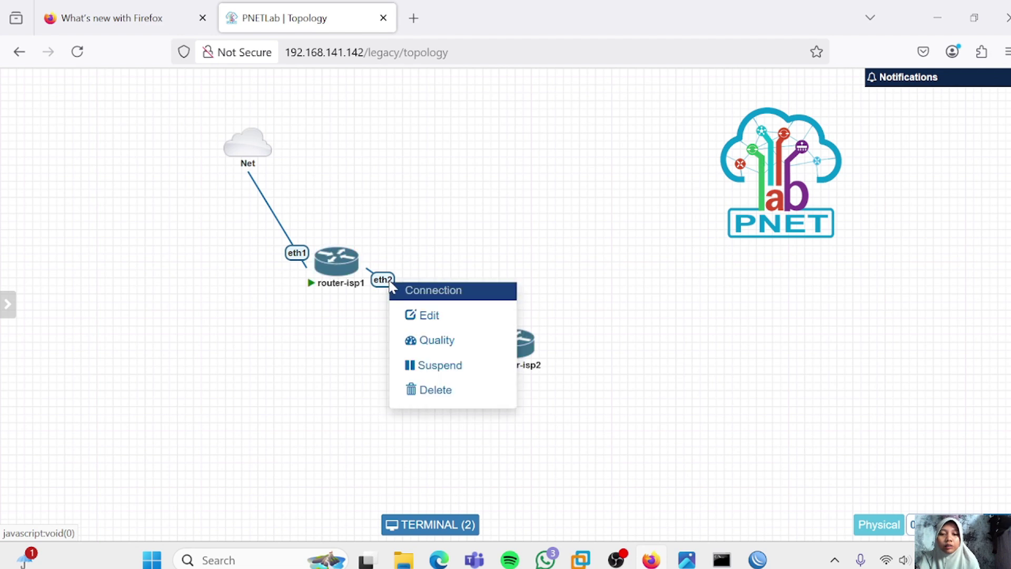
click(447, 388)
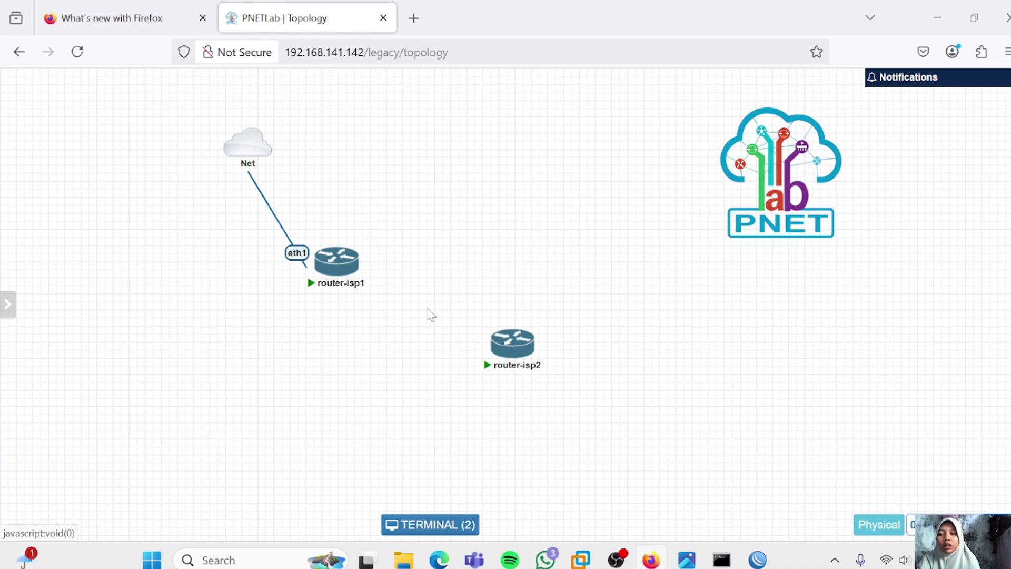
mouse_move(340, 251)
right_click(388, 213)
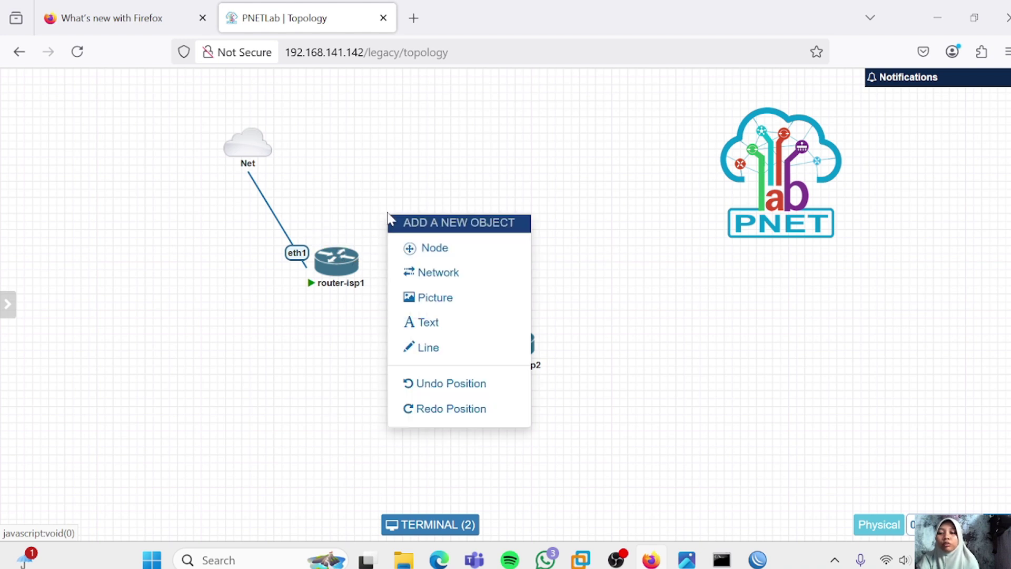
click(460, 322)
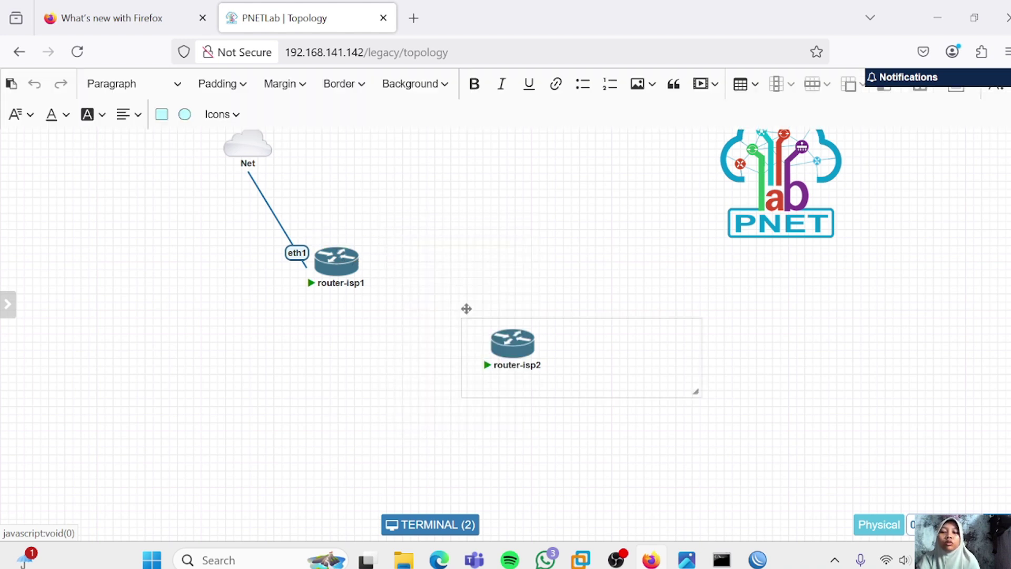
click(469, 336)
text(10.0.137)
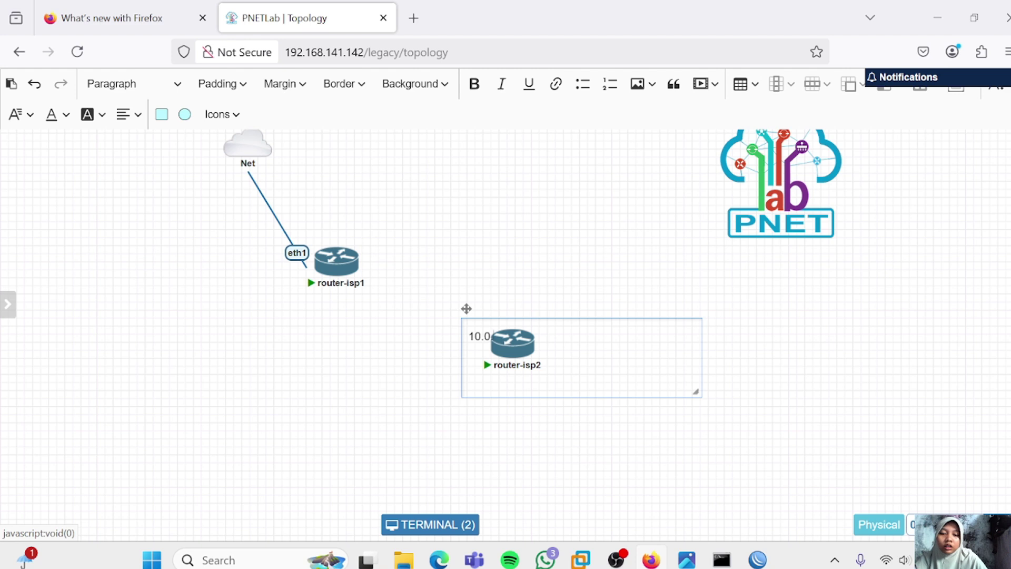
text(.146)
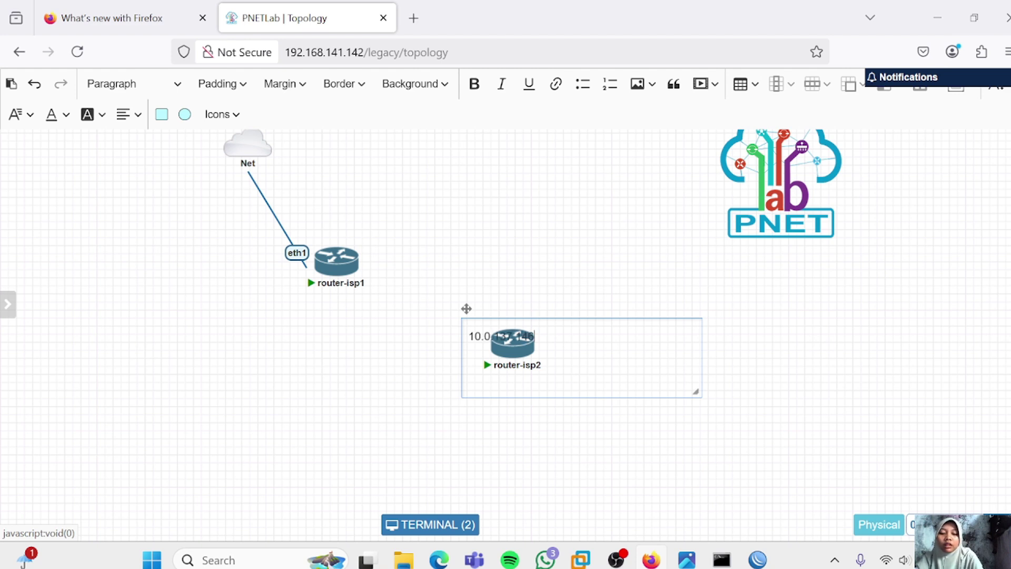
click(713, 392)
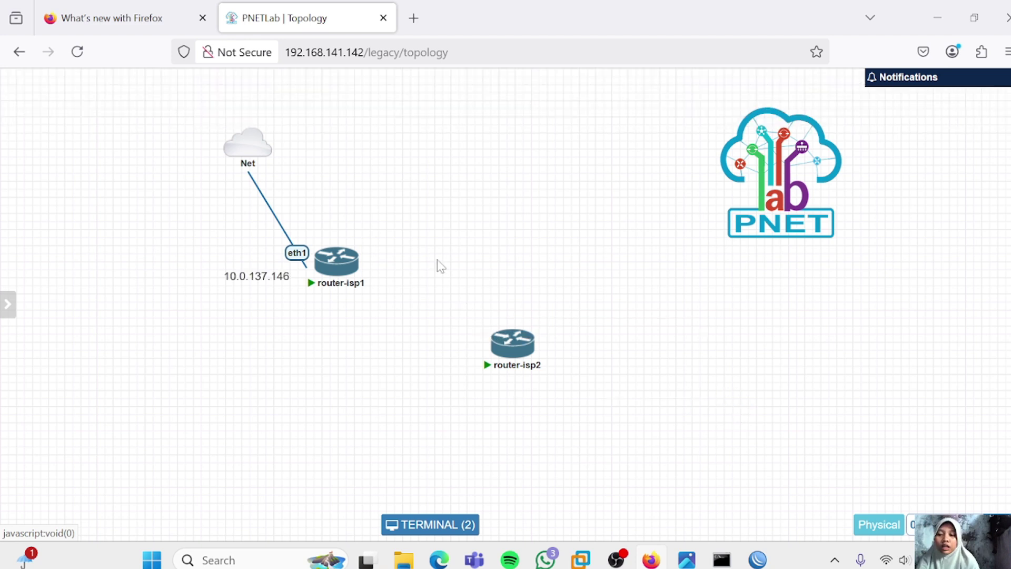
Connect the Net cloud to router-isp2's eth1 and save the link
mouse_move(258, 151)
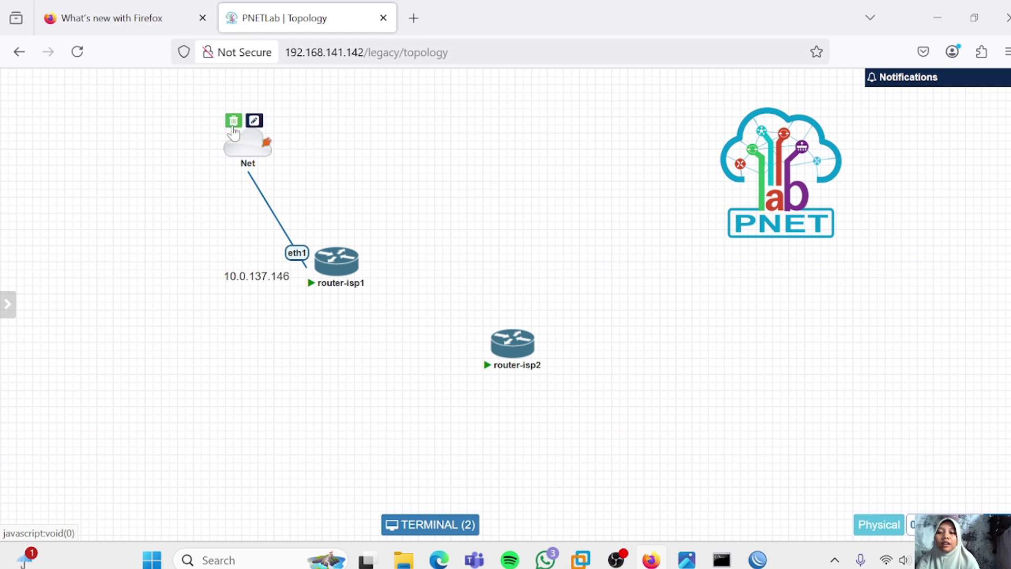
drag(258, 151, 452, 165)
click(549, 429)
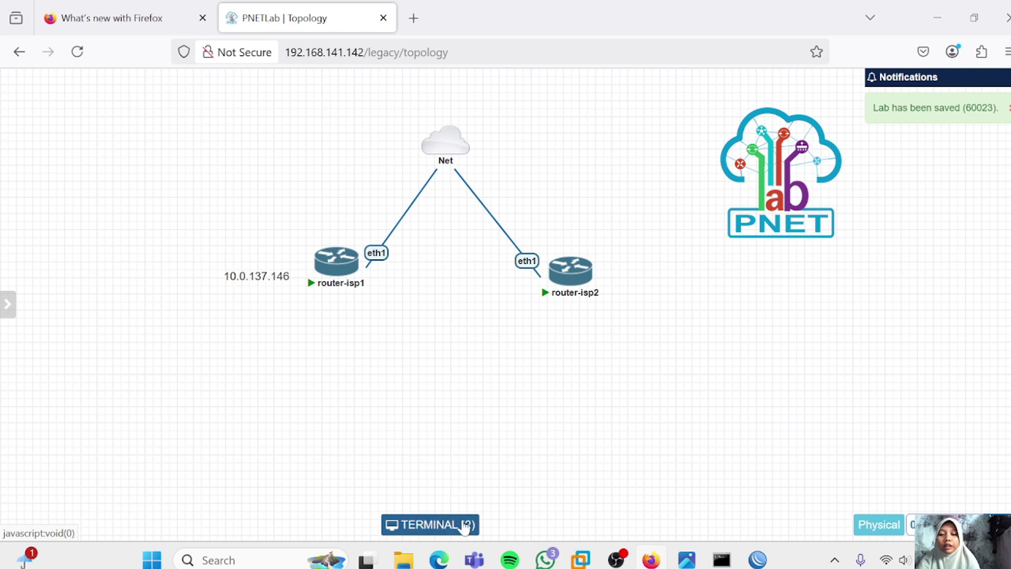
In router-isp2's console, list its IP addresses, showing 10.0.137.152/24
click(463, 524)
text(ip add)
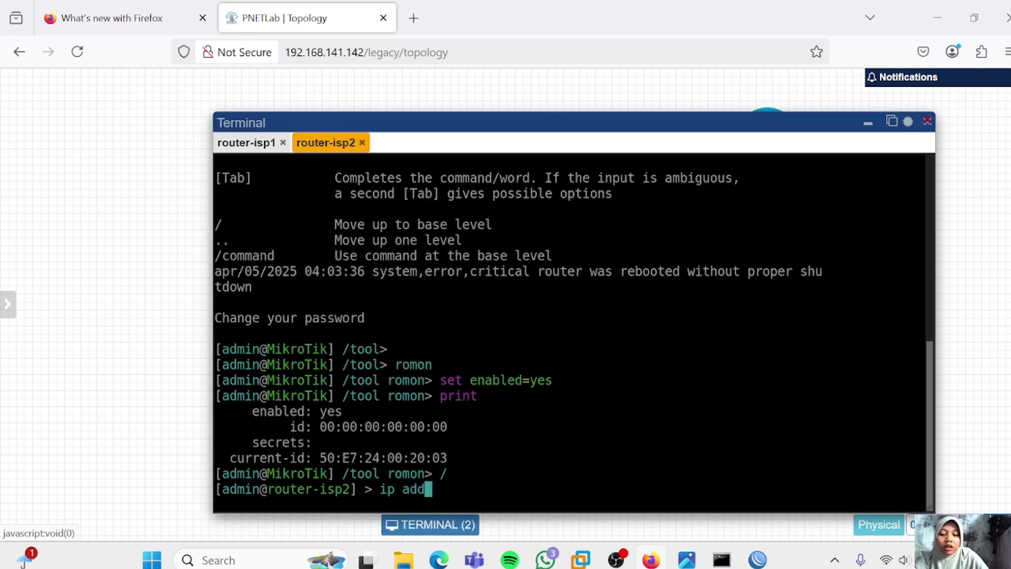
text(ress print)
key(Return)
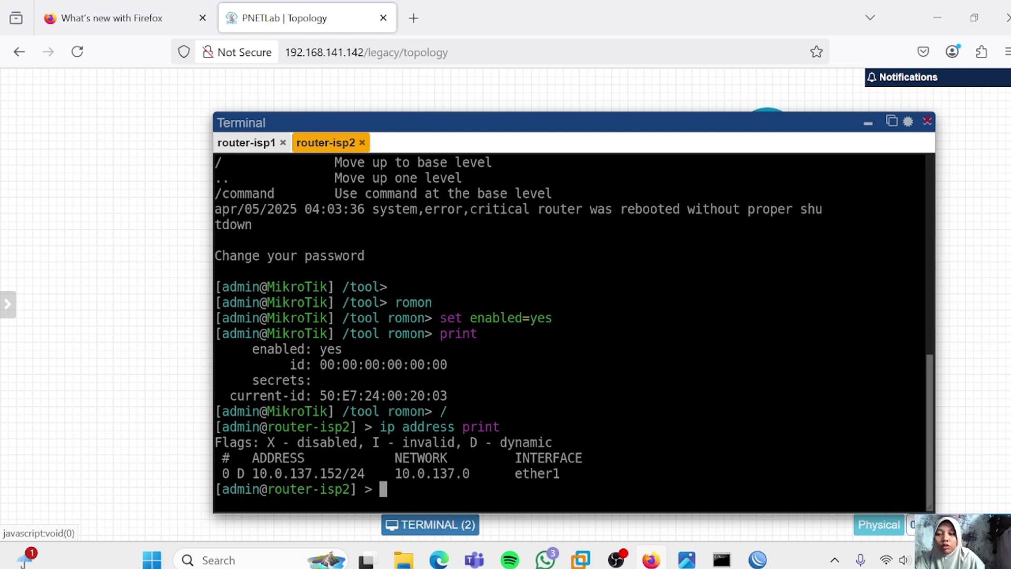
Disable DHCP client 0 on ether1 and confirm it is listed as disabled
text(ip dhcp)
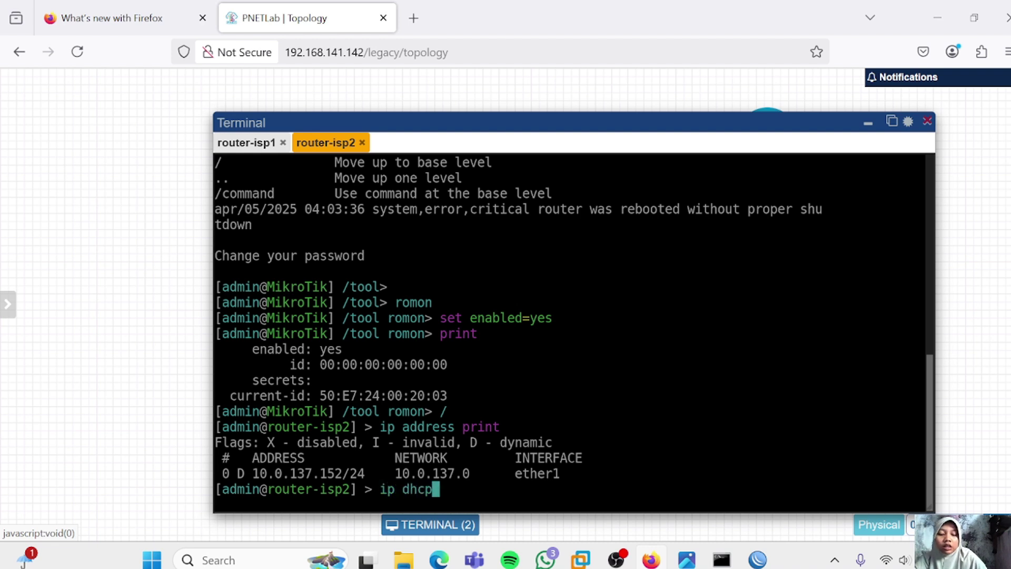
text(-client)
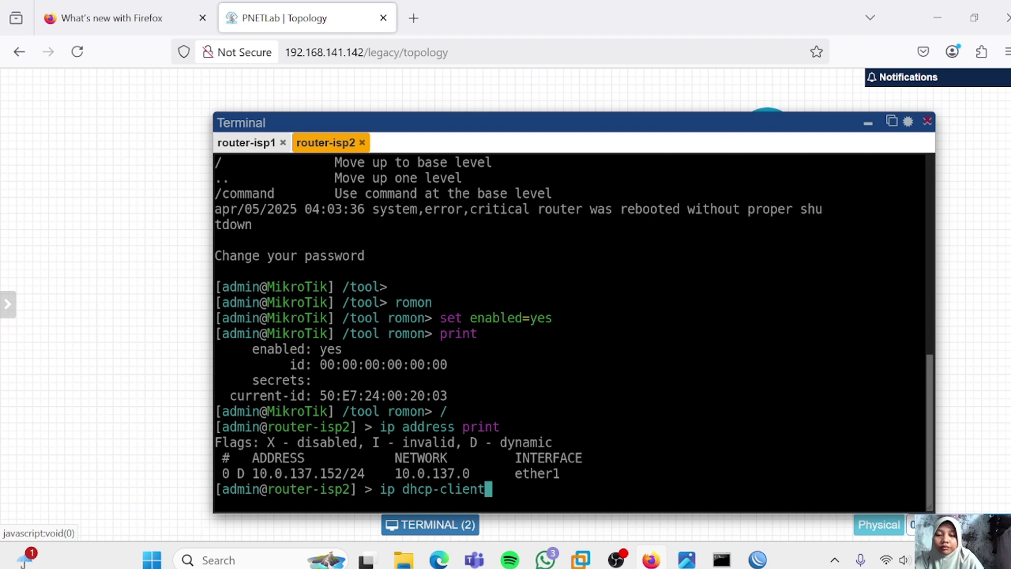
key(Return)
text(print)
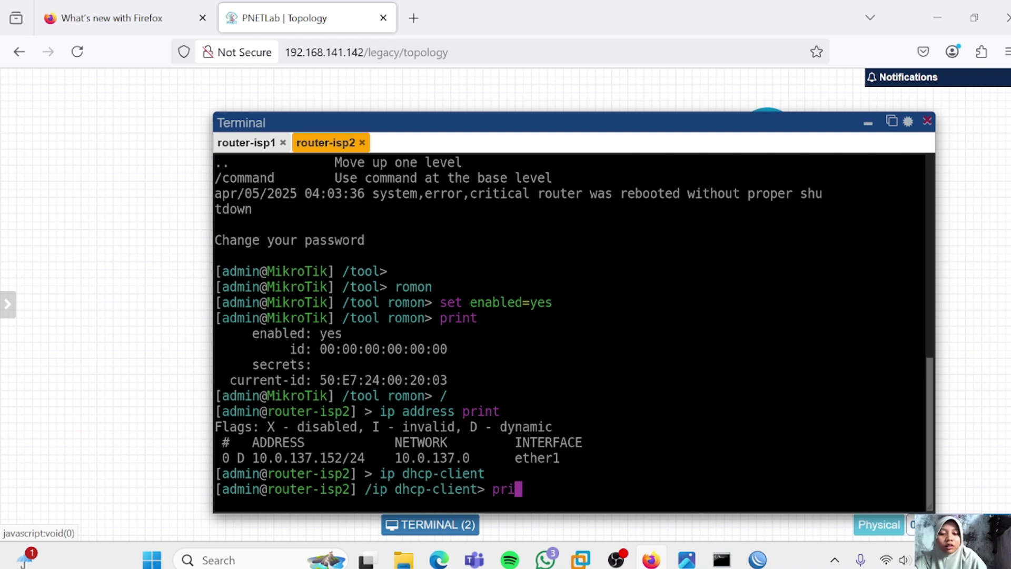
key(Return)
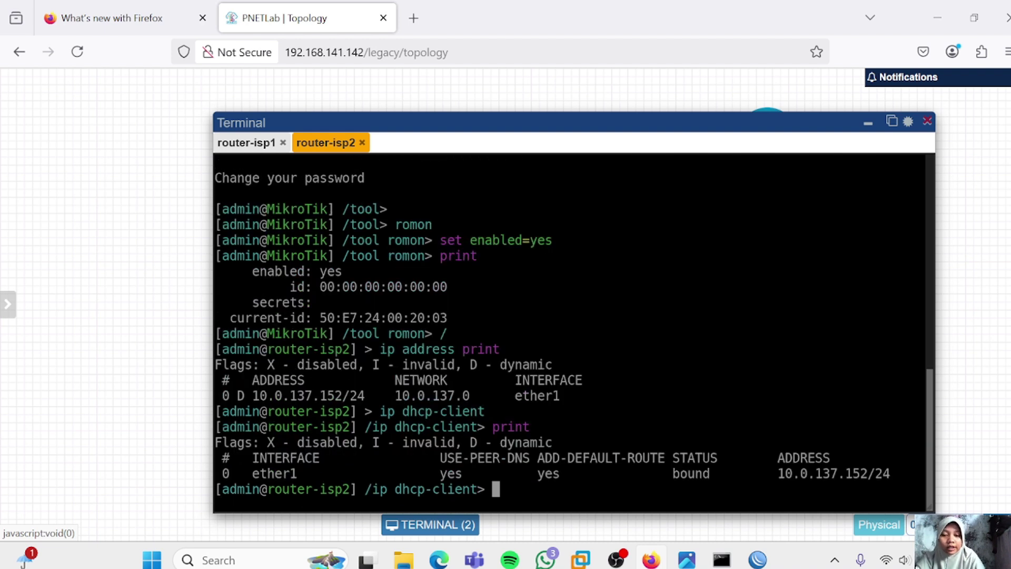
text(disable )
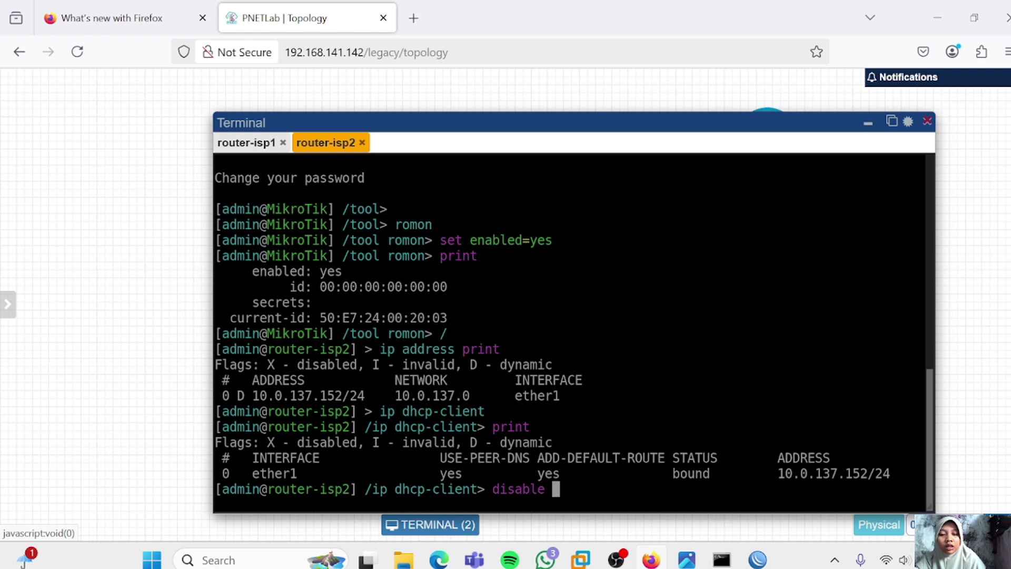
text(numbers)
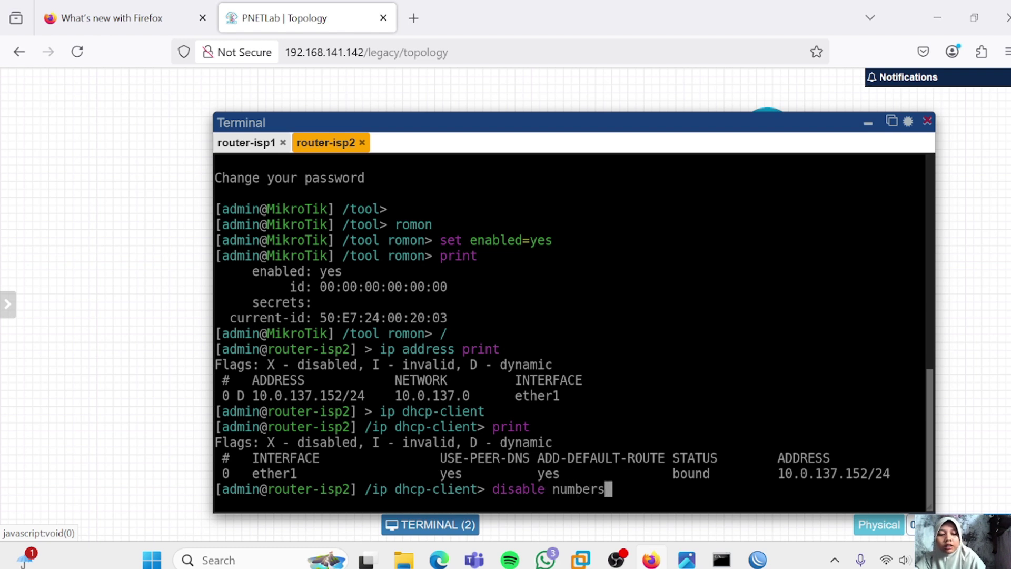
text(=0)
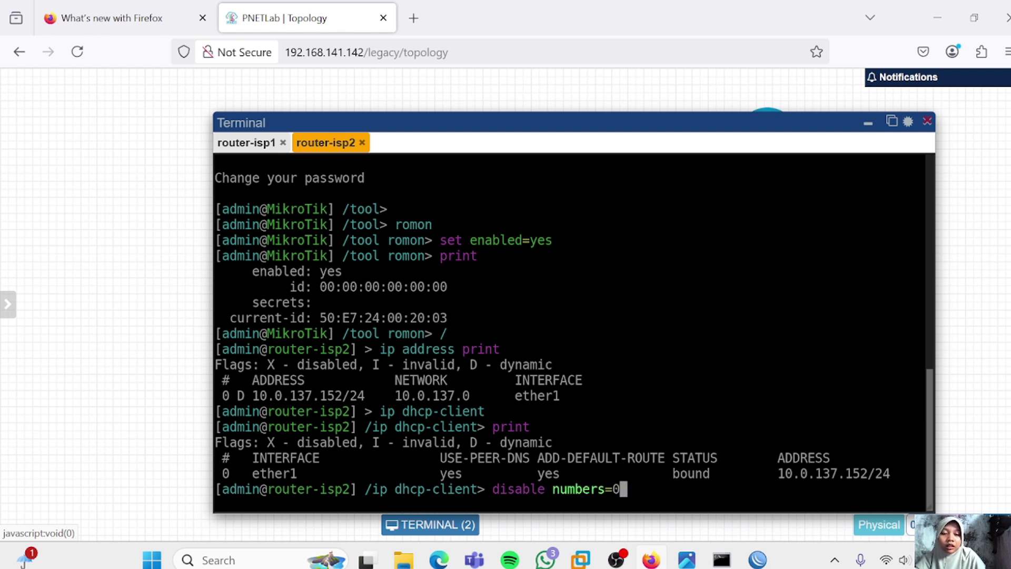
key(Return)
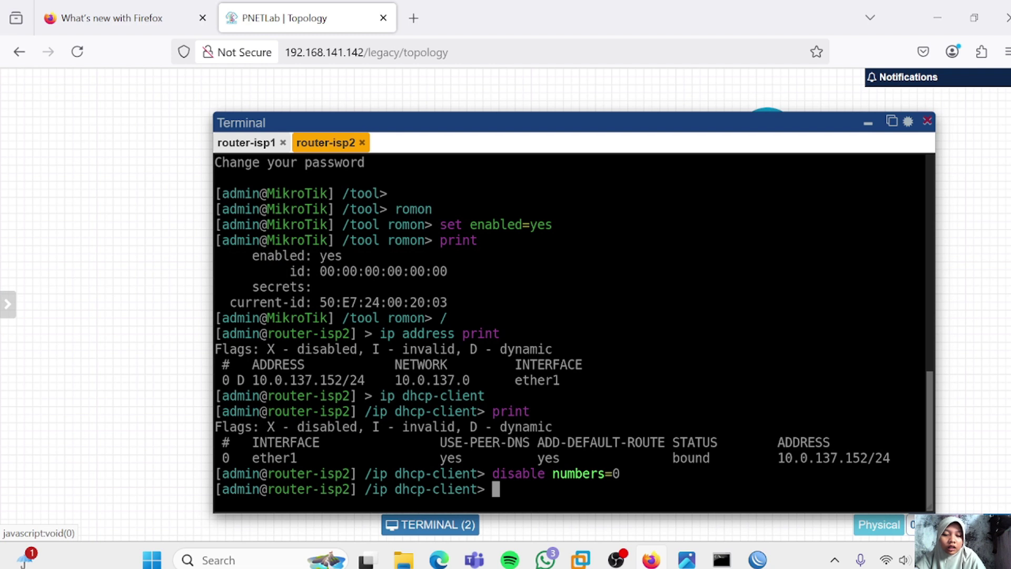
text(print)
key(Return)
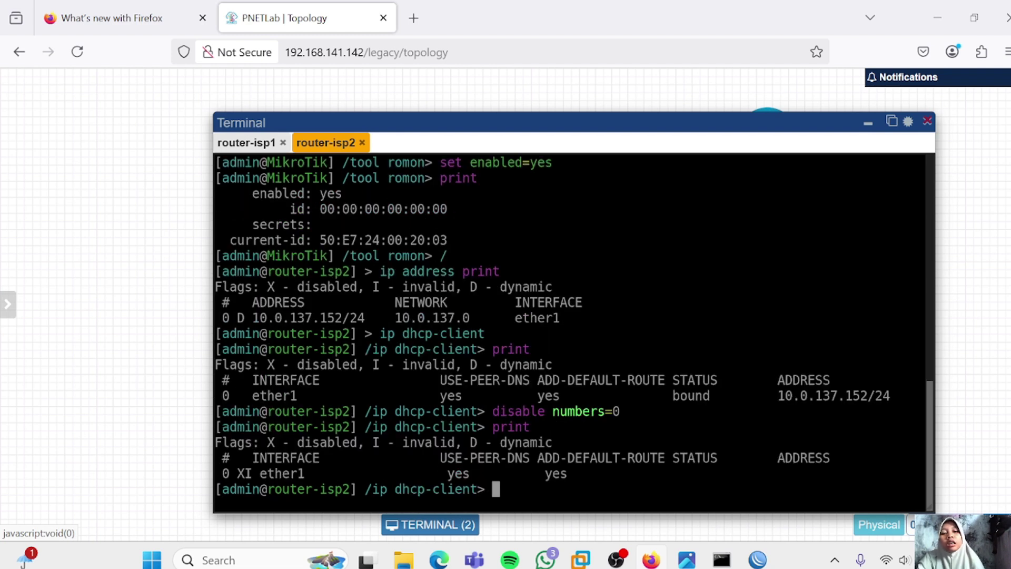
text(/)
key(Return)
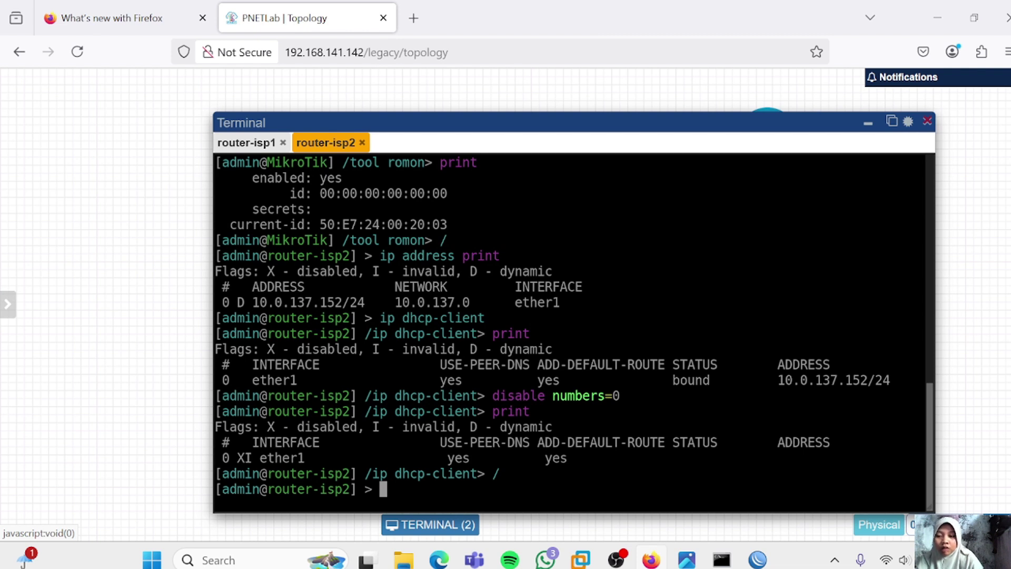
List router-isp2's routing table, DNS settings and interfaces ether1–ether4
text(ip )
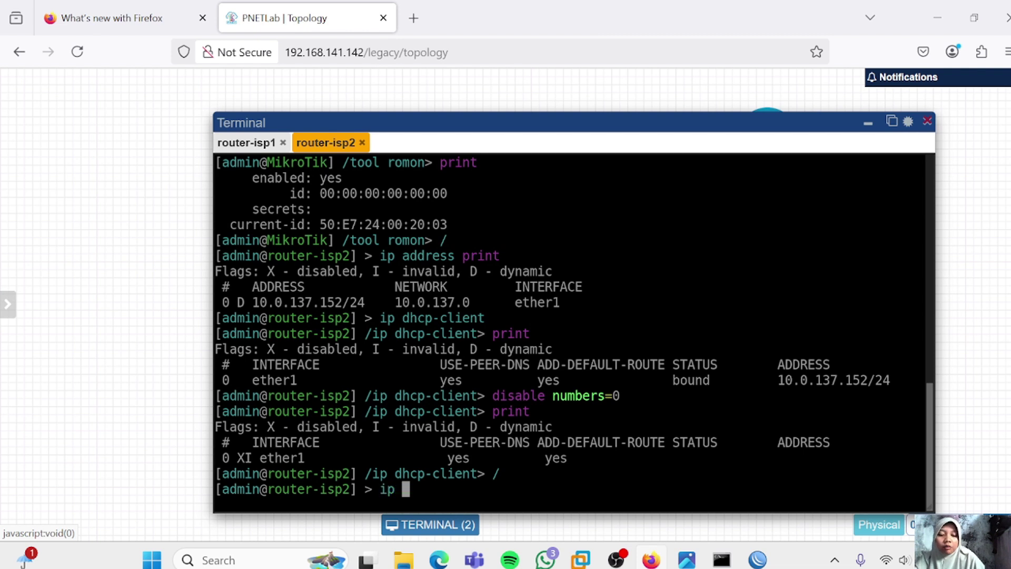
text(route print)
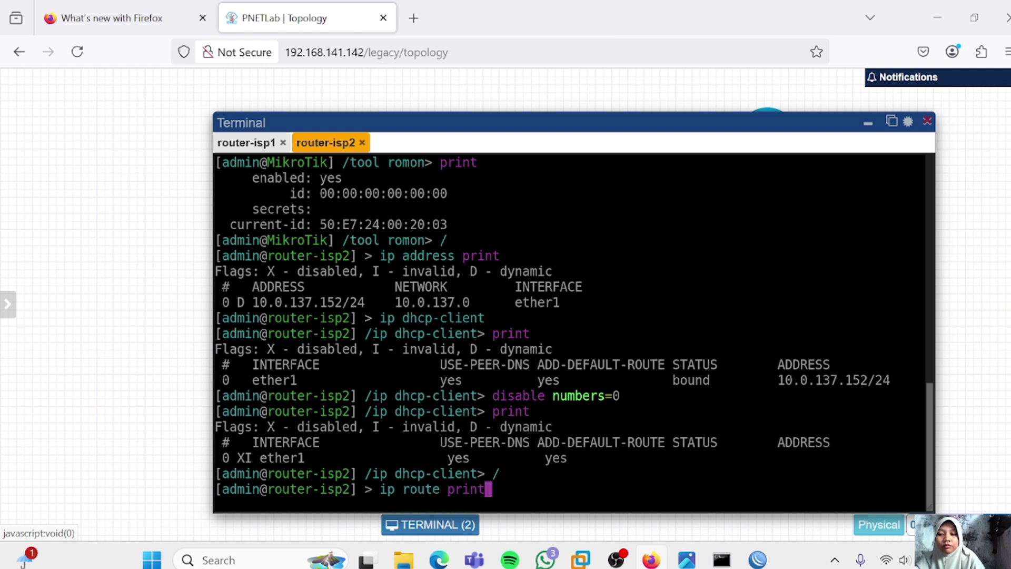
key(Return)
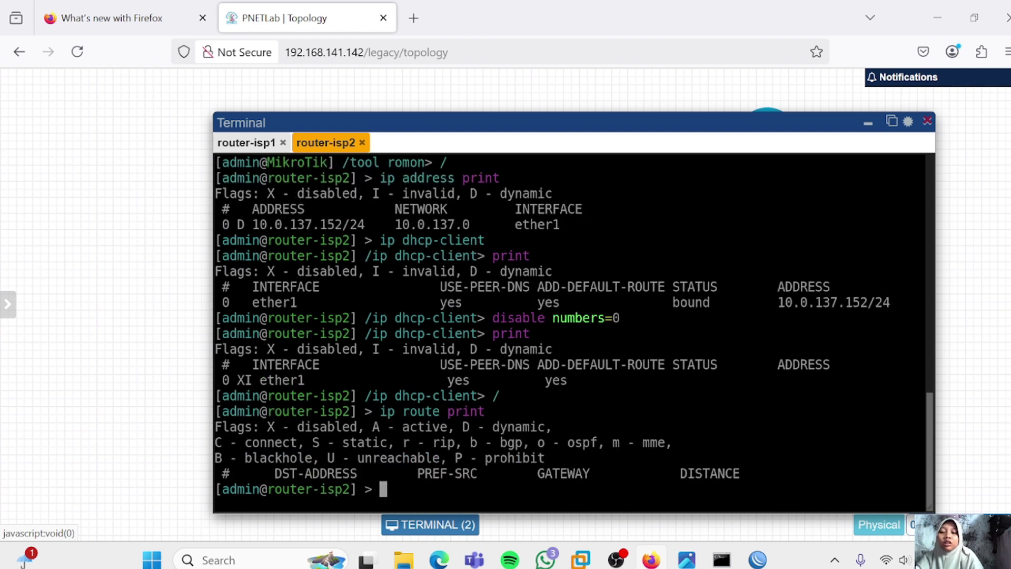
text(ip )
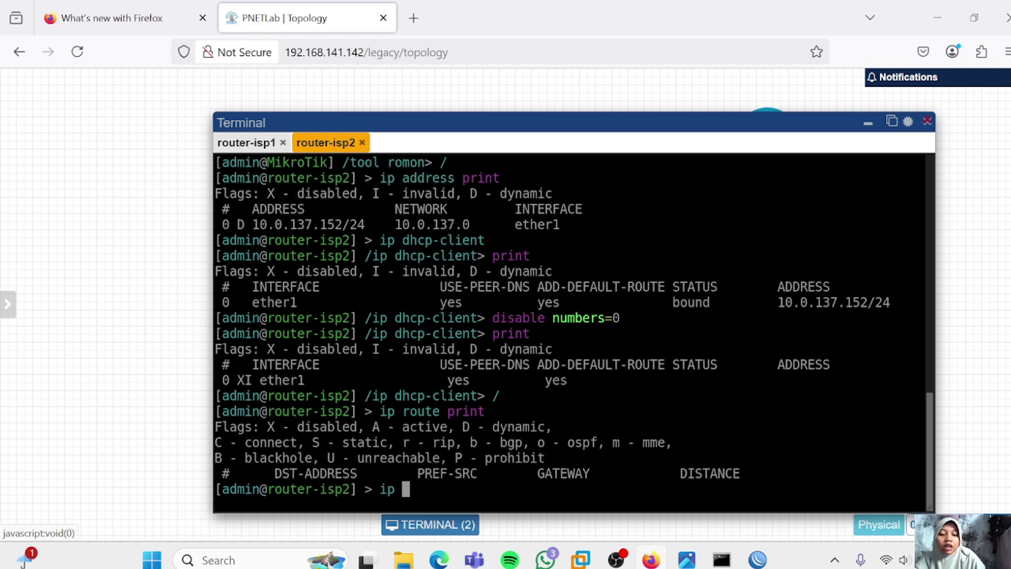
text(dns print)
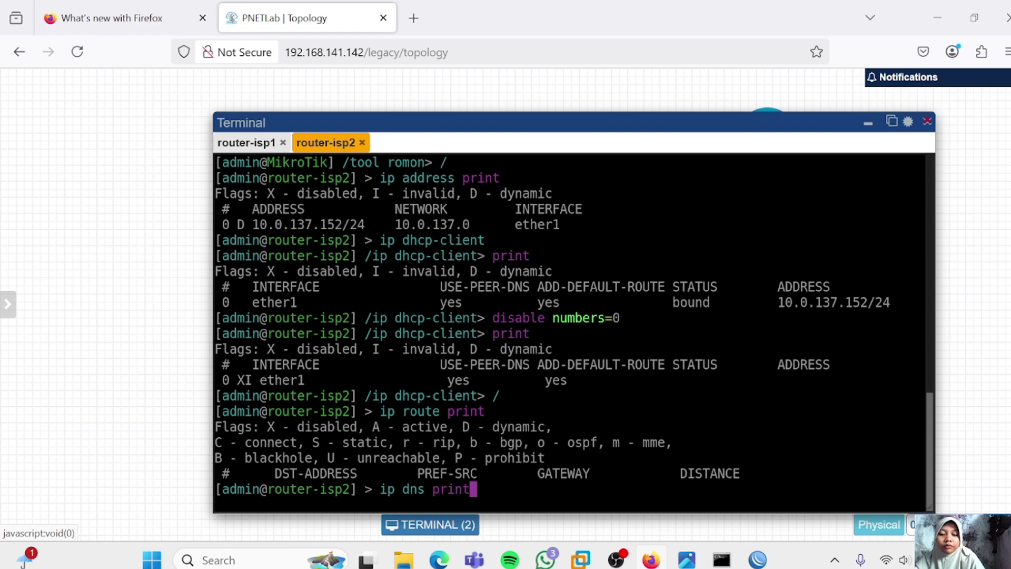
key(Return)
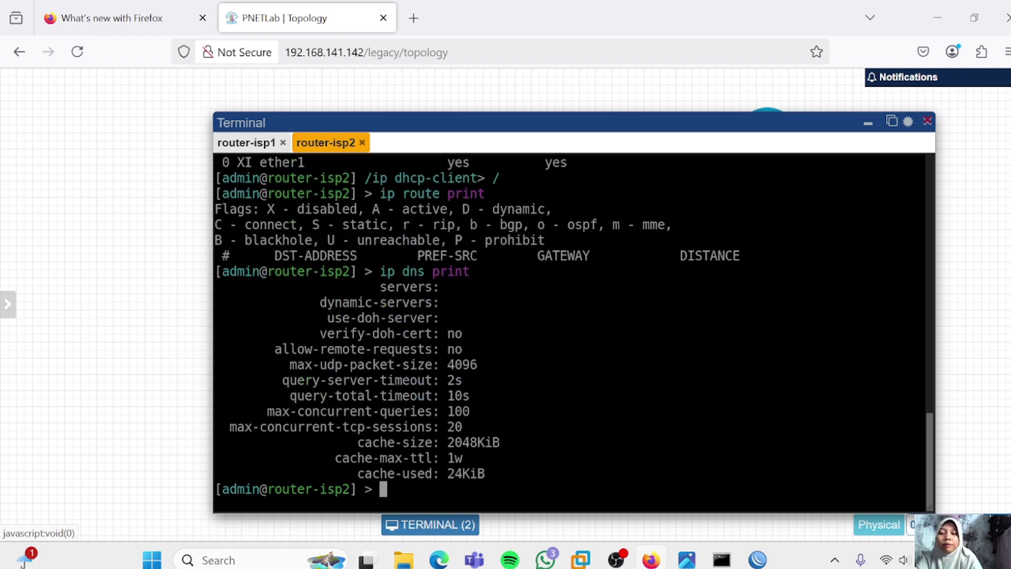
text(in)
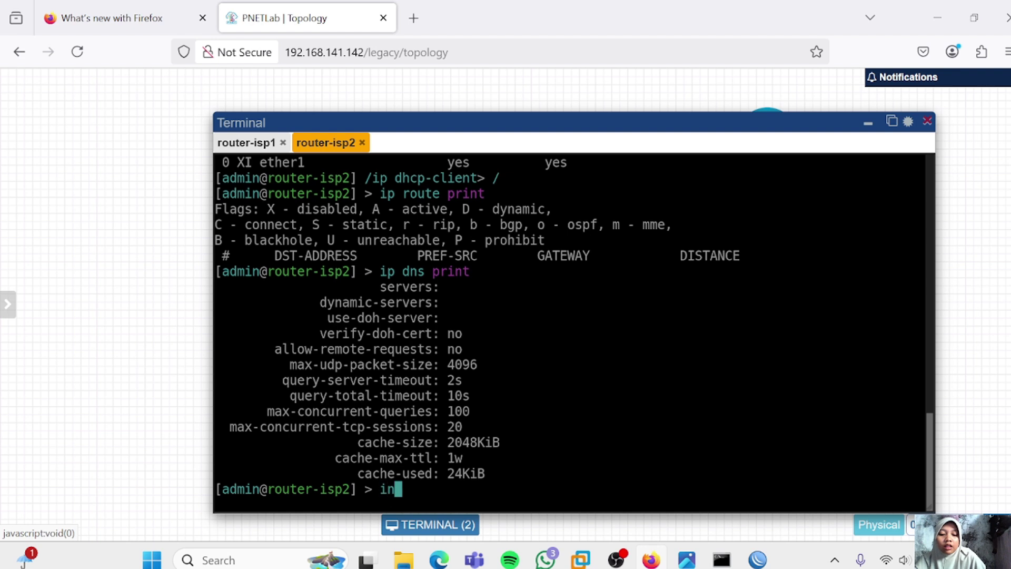
text(terface print)
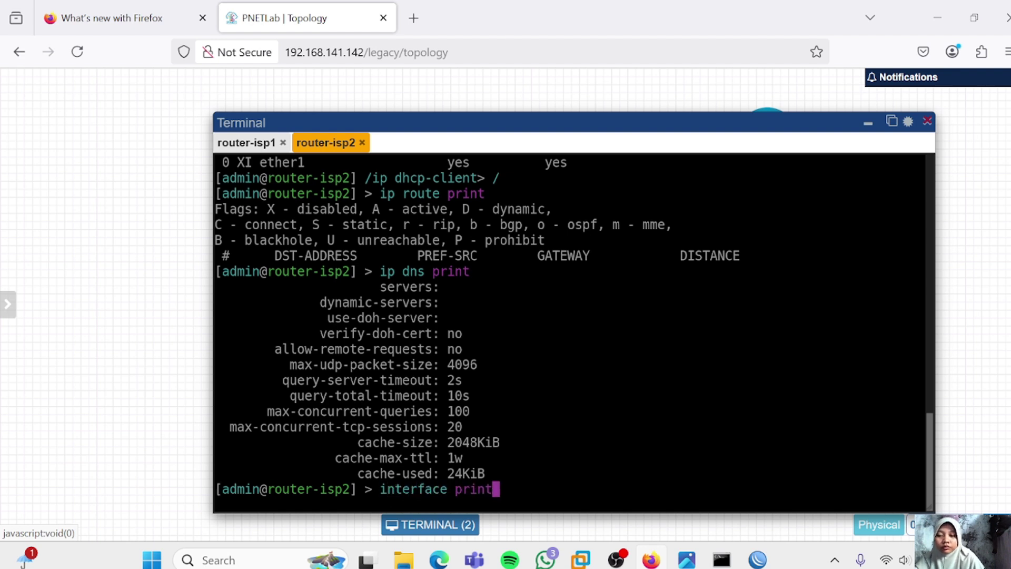
key(Return)
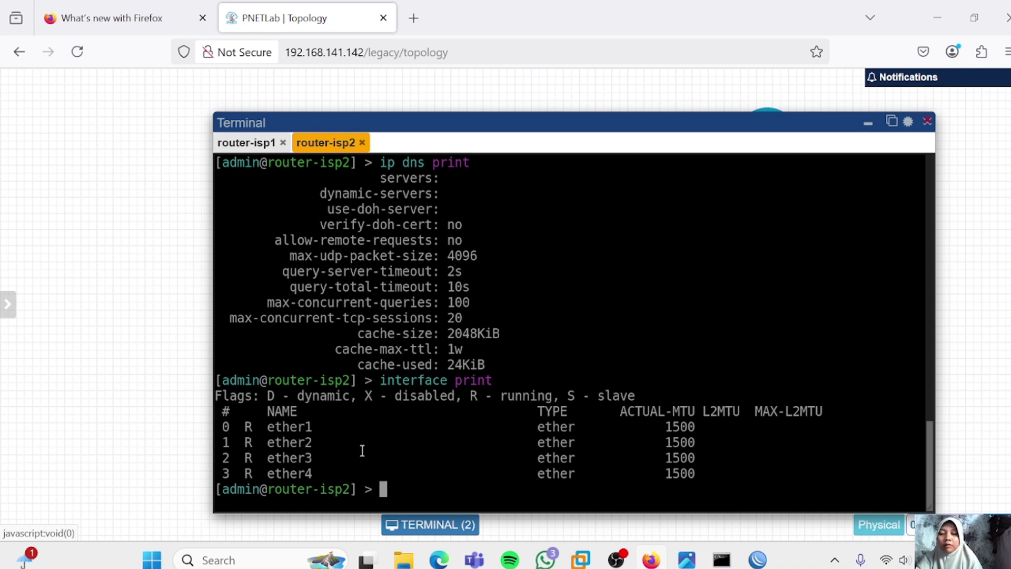
Assign 10.0.137.148/24 to router-isp2's ether1
text(ip addr)
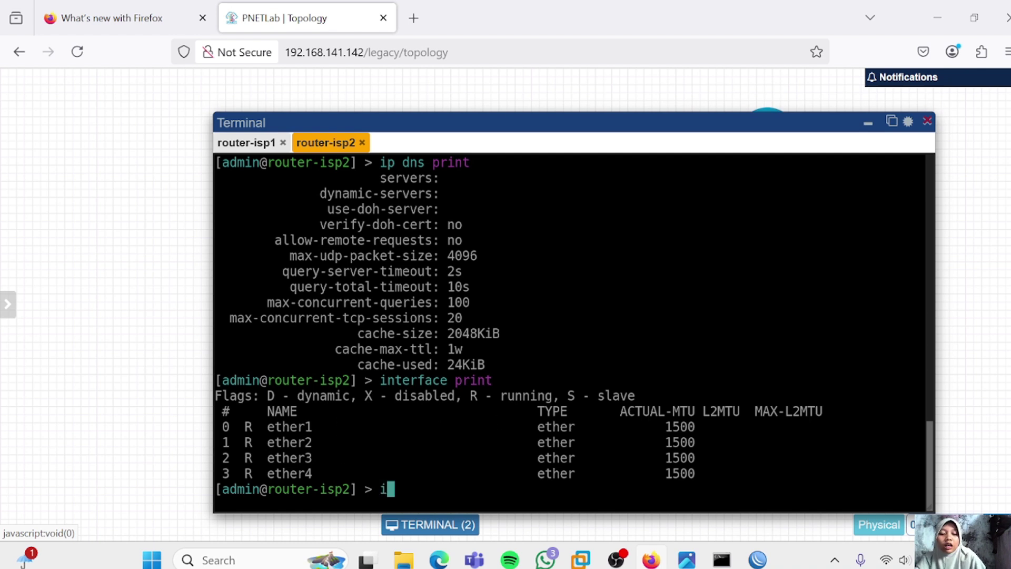
text(ess)
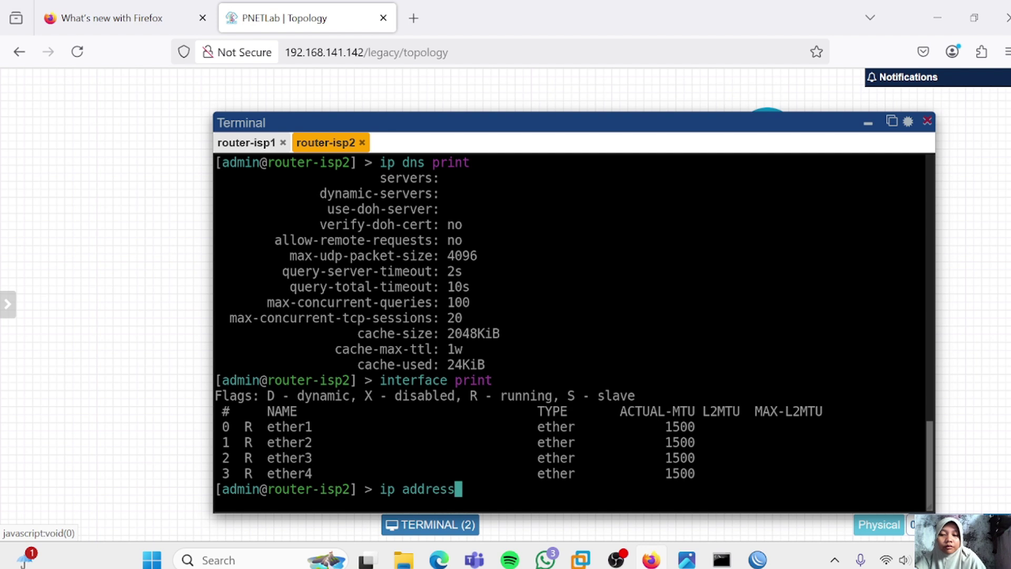
key(Return)
text(address> add address)
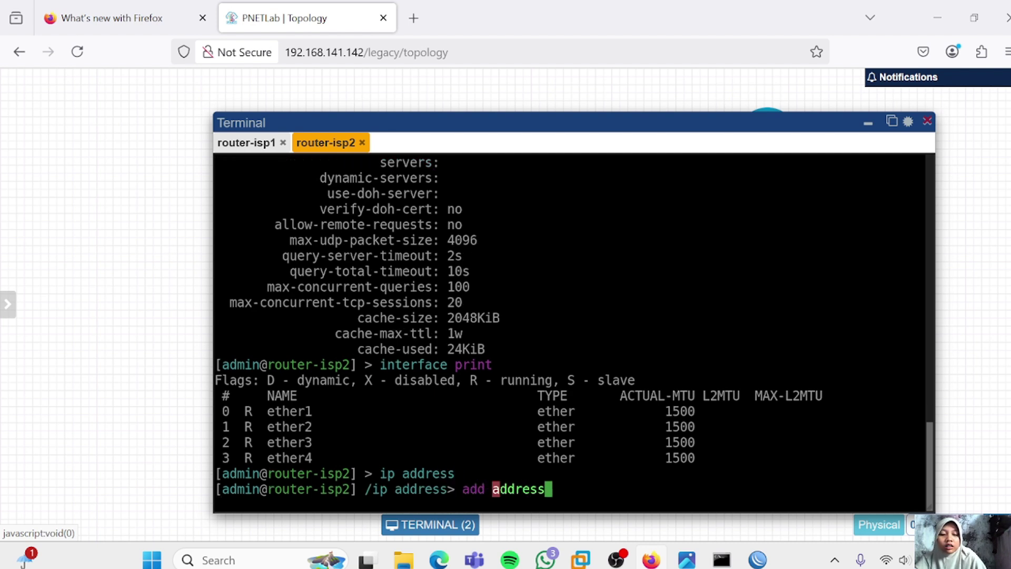
text(=)
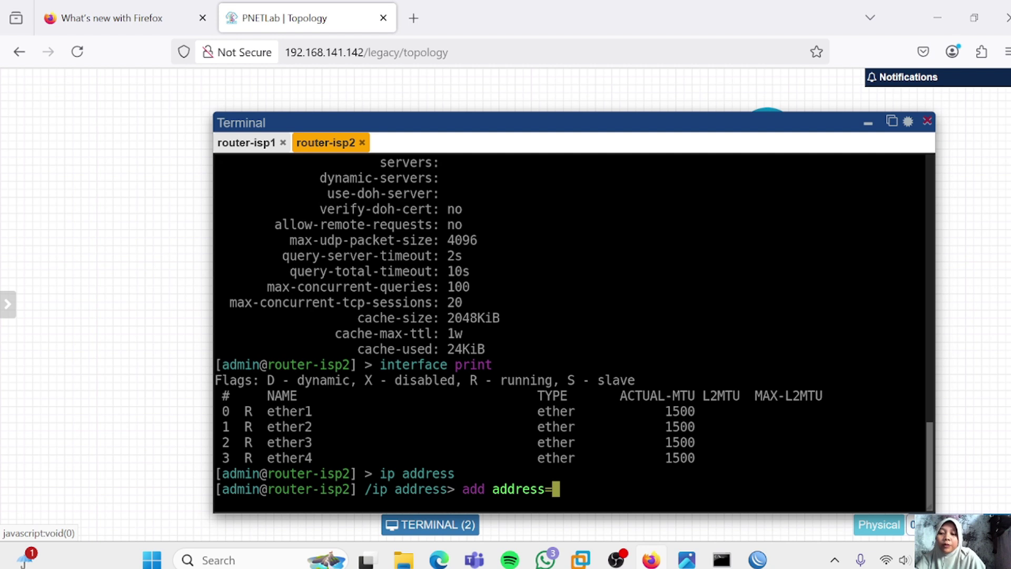
text(1)
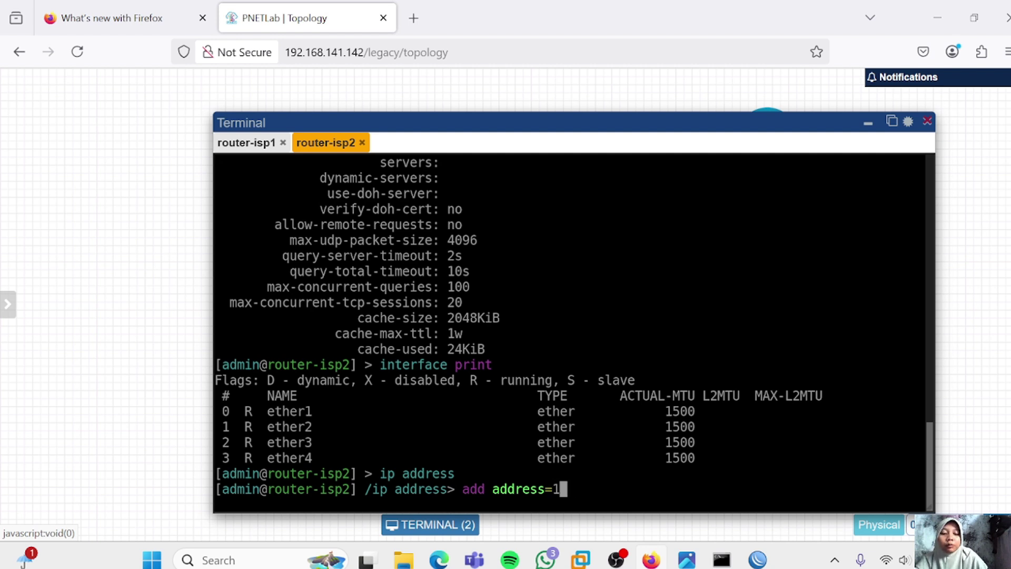
text(0.0.13)
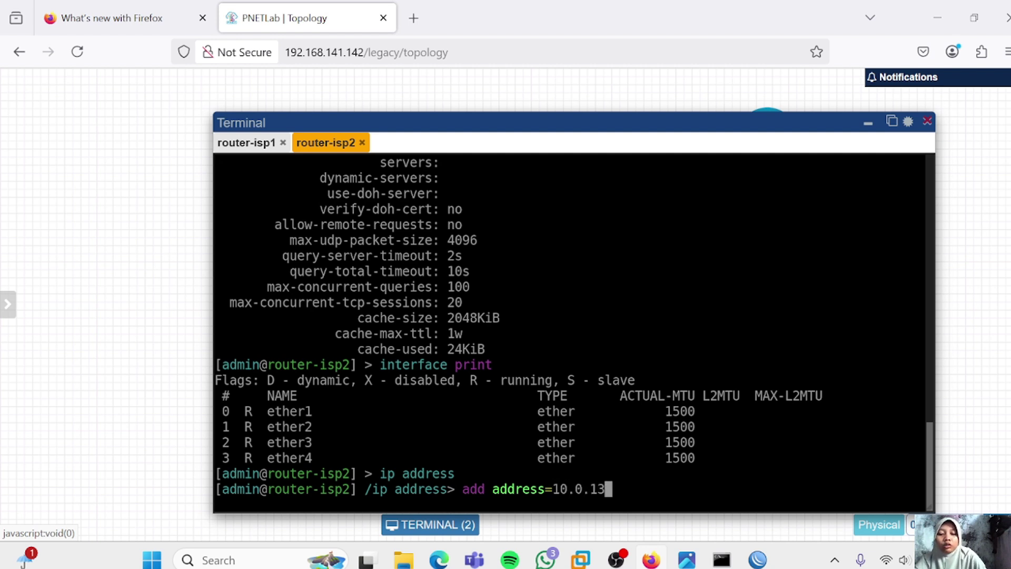
text(7.148/24)
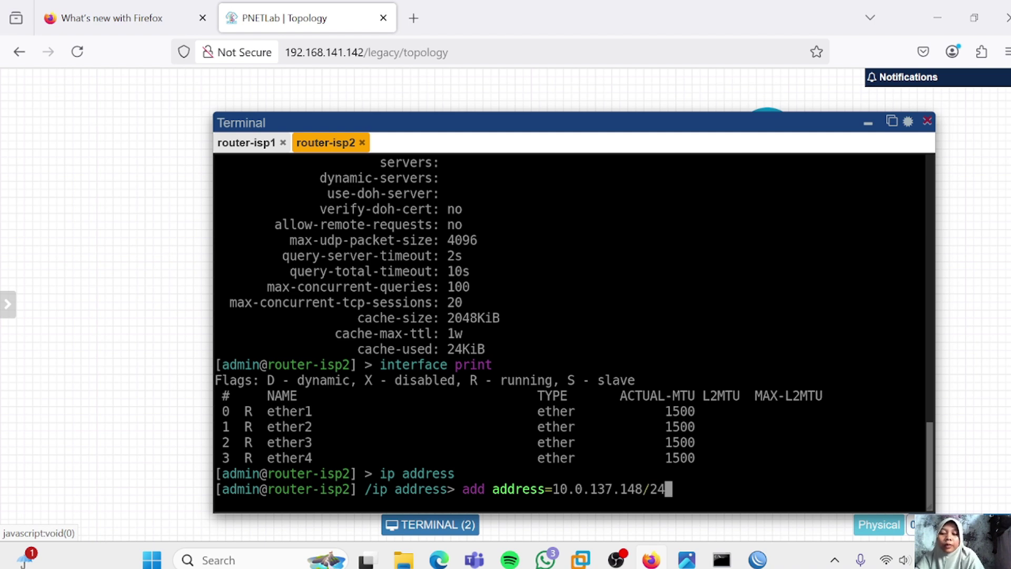
text( interfa)
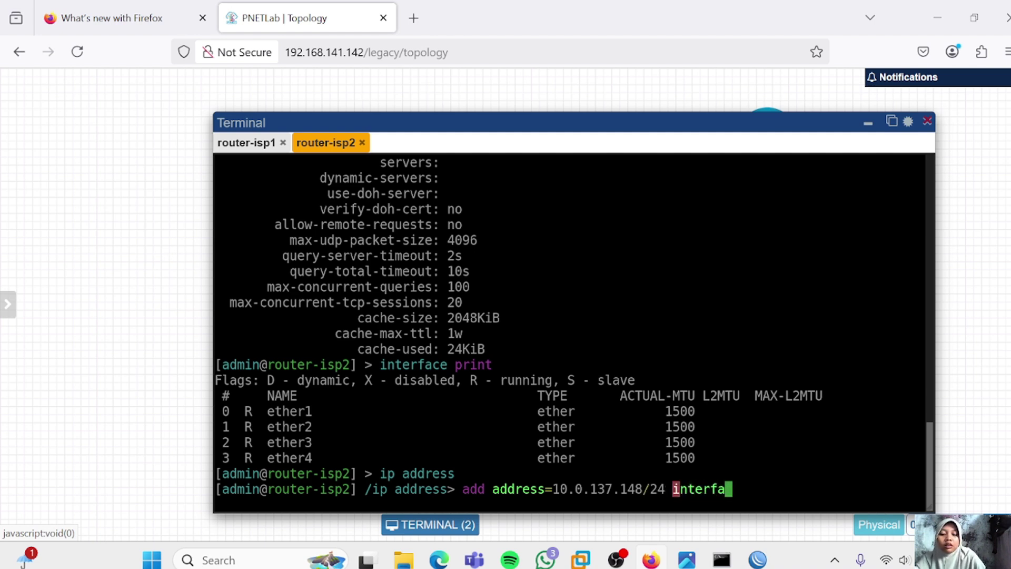
text(ce=ether1)
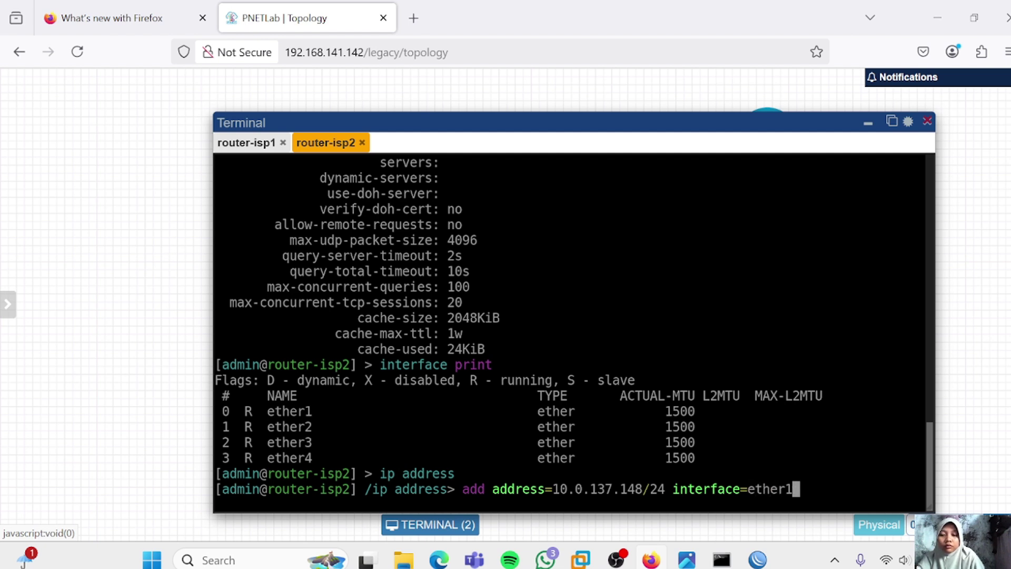
key(Return)
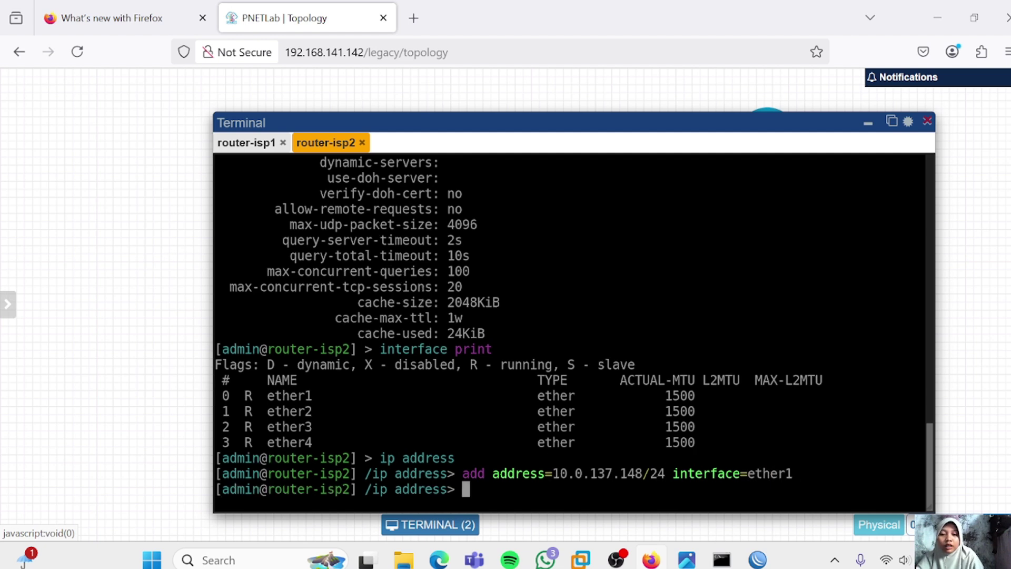
text(/)
key(Return)
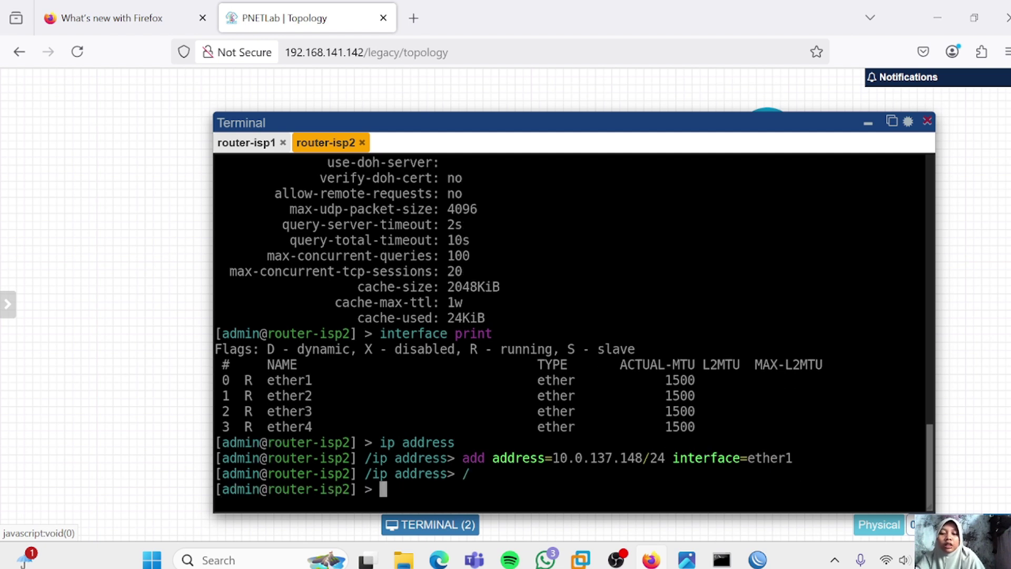
Add a route on router-isp2 via gateway 10.0.137.1
text(ip route)
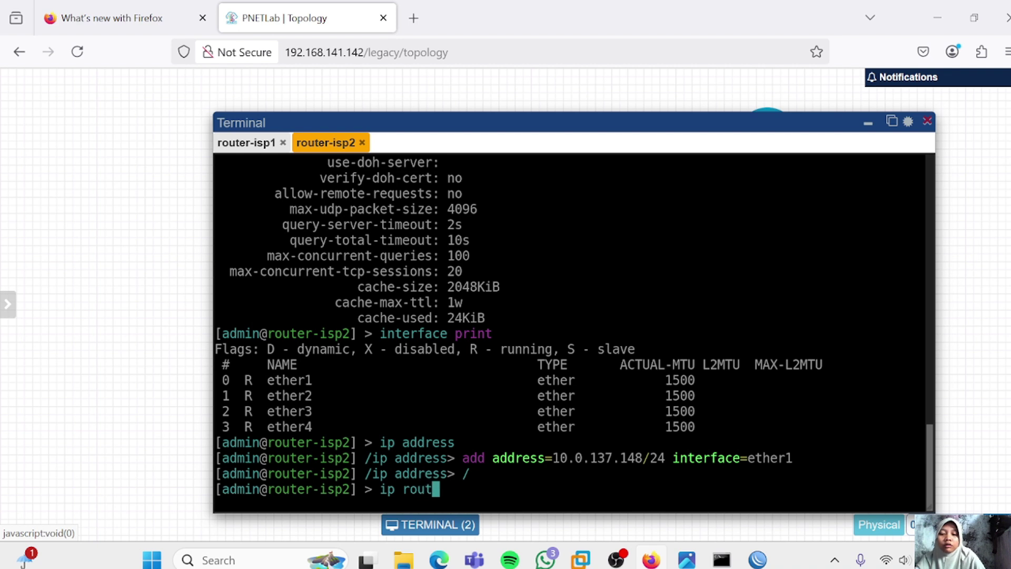
key(Return)
text(add ga)
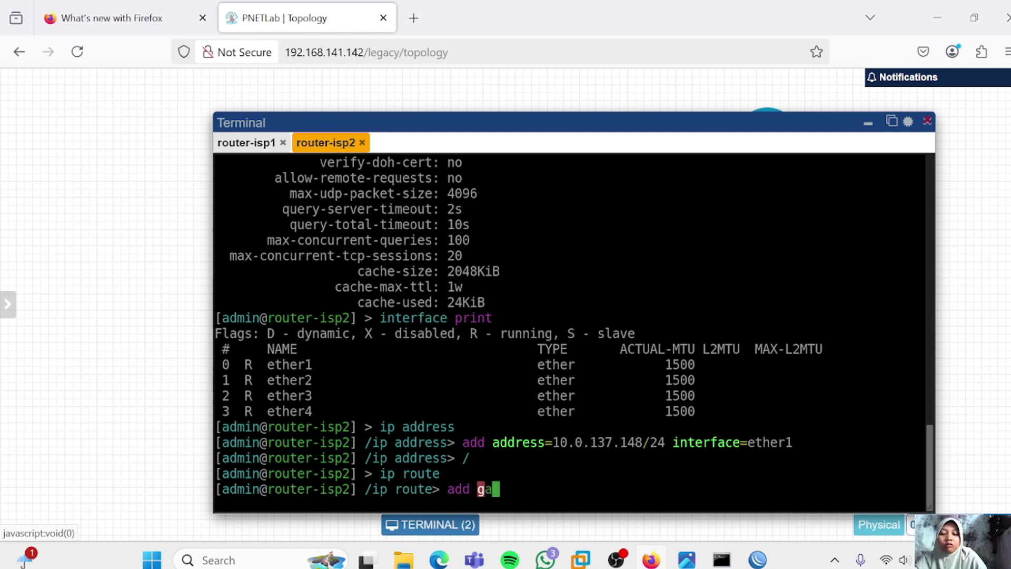
text(teway=1)
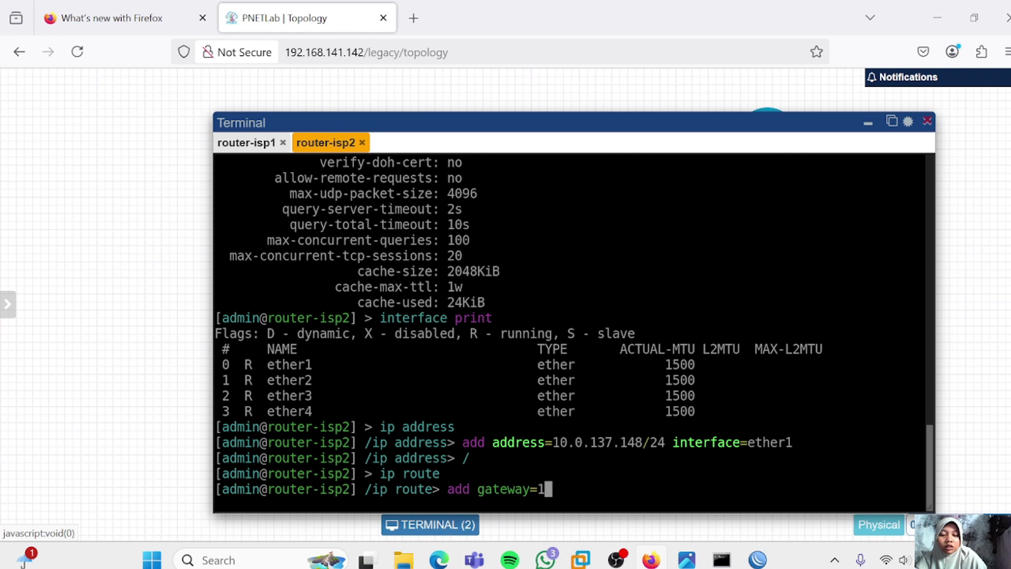
text(0.0.137.1)
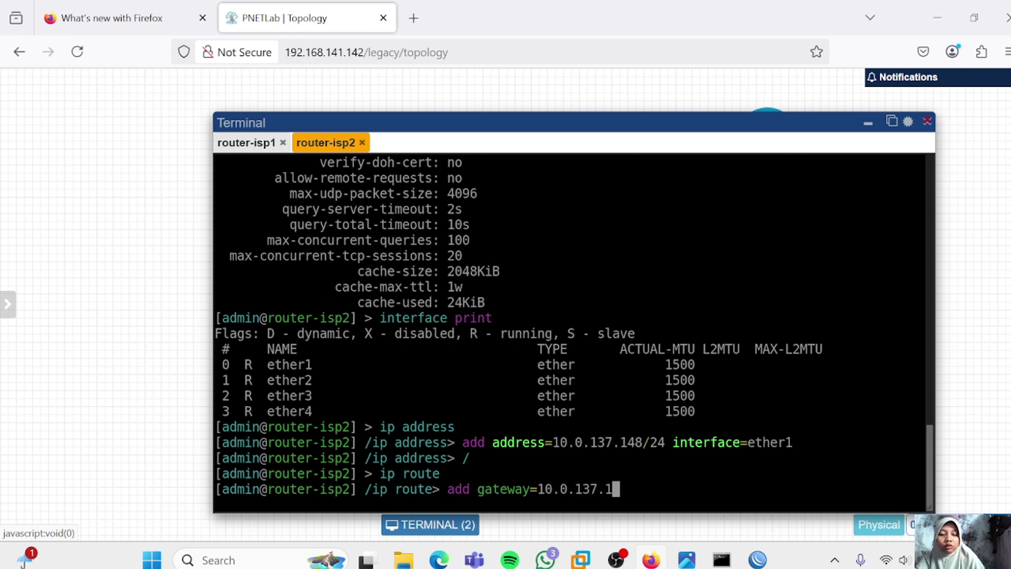
key(Return)
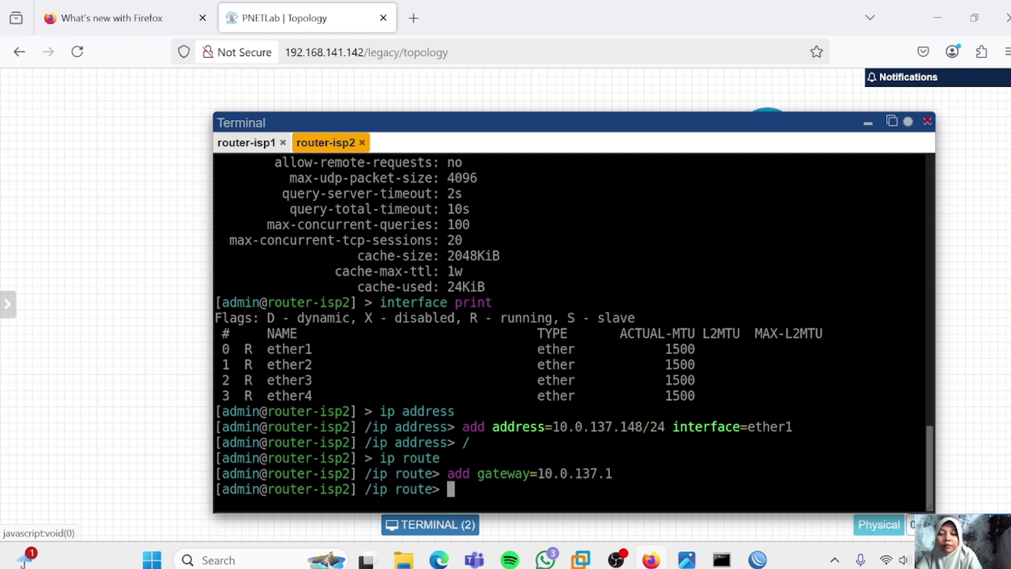
text(/)
key(Return)
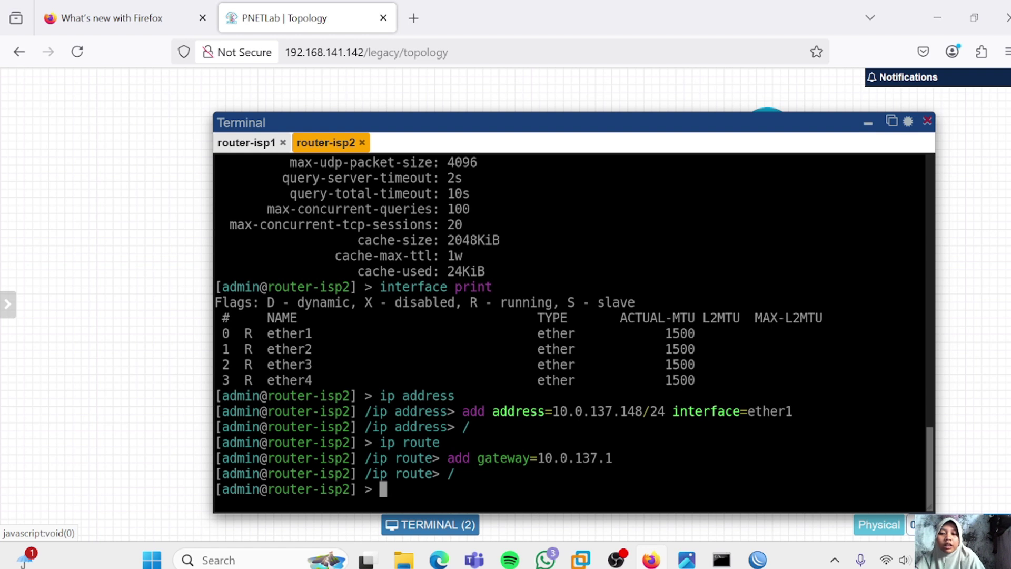
Set router-isp2's DNS server to 8.8.8.8, then list addresses showing 10.0.137.148/24 on ether1
text(ip dns pri)
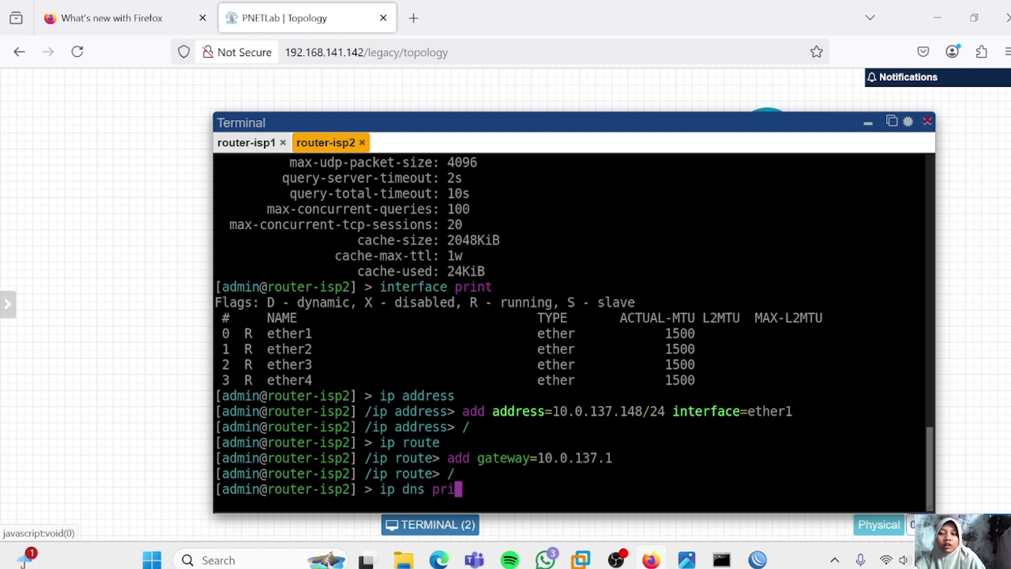
text(nt)
key(Return)
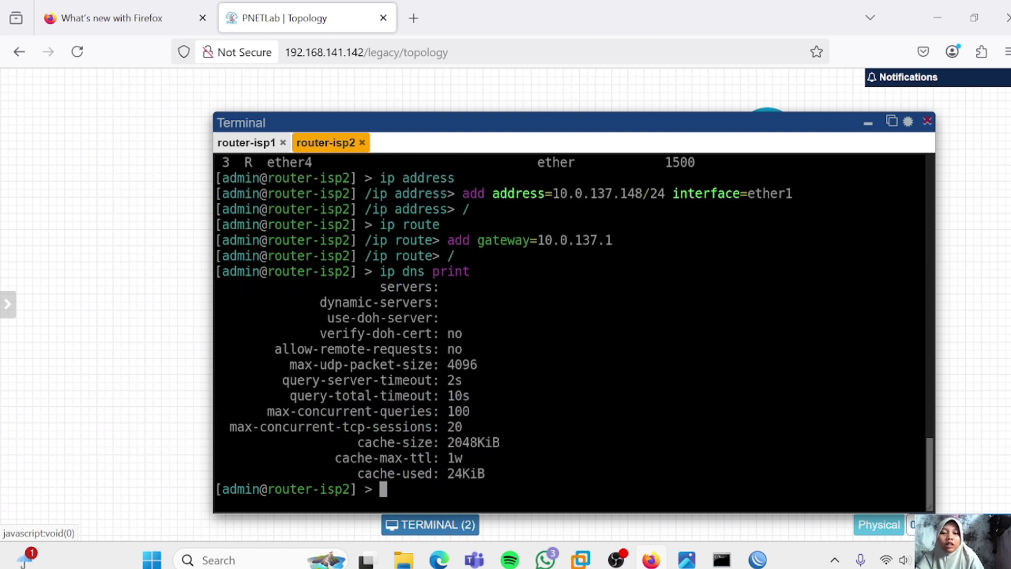
text(/ip dns)
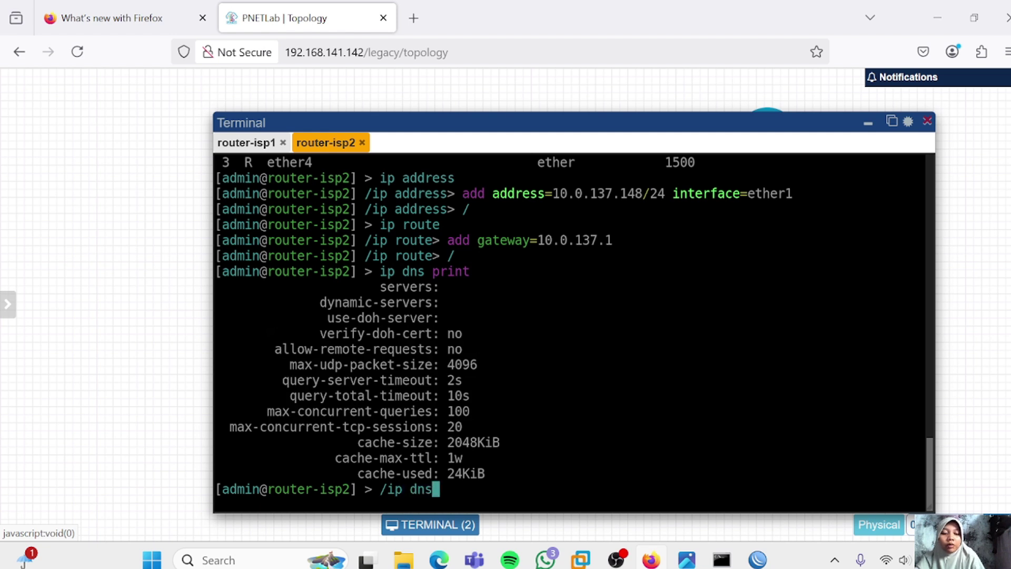
key(Return)
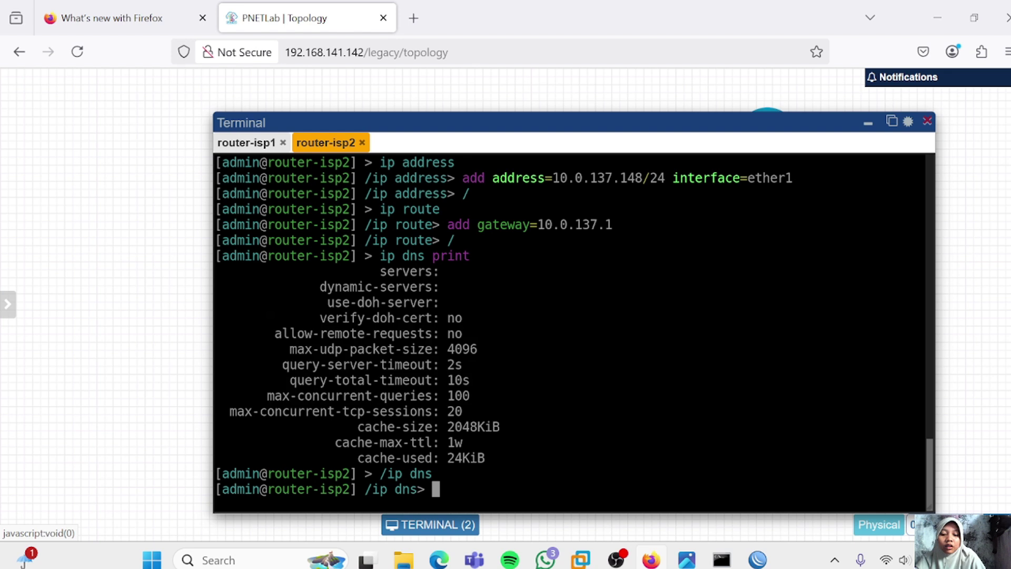
text(set server)
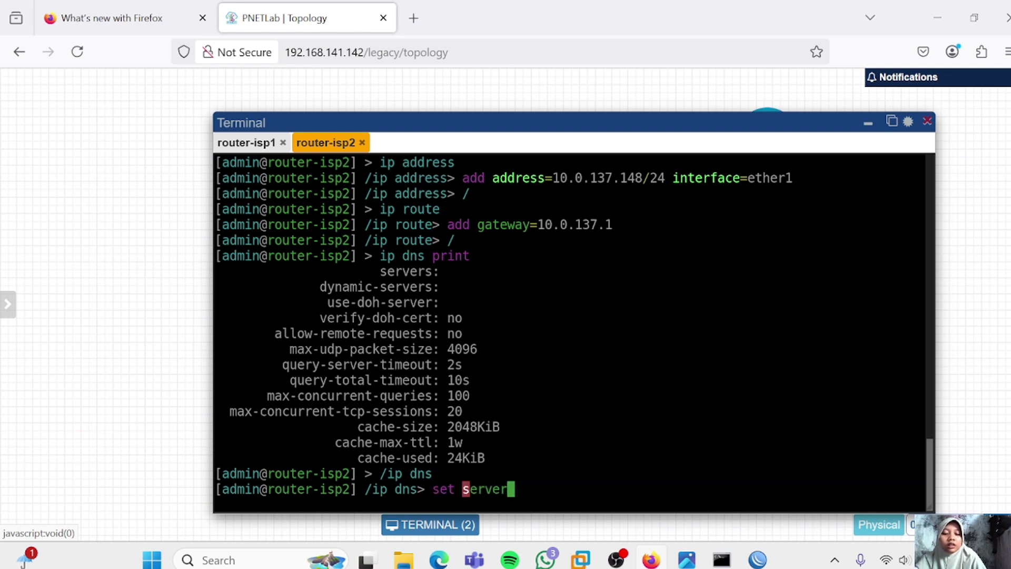
text(s=)
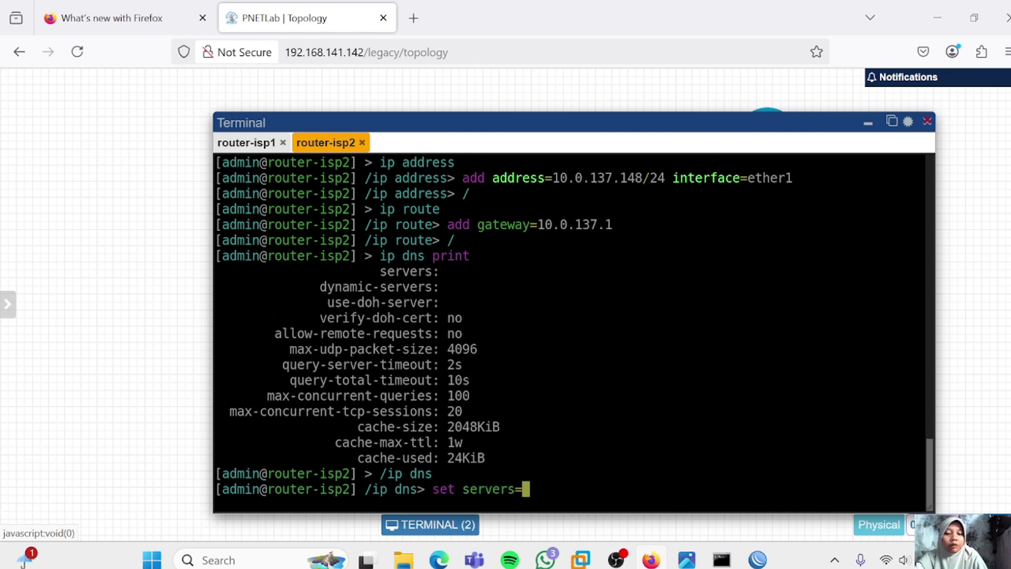
text(8.8.8.8)
key(Return)
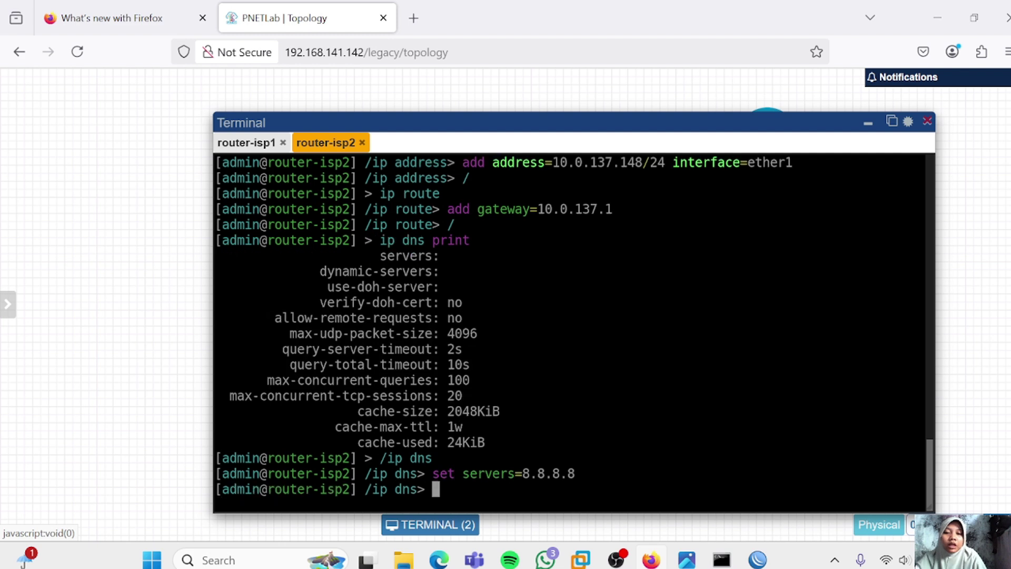
text(print)
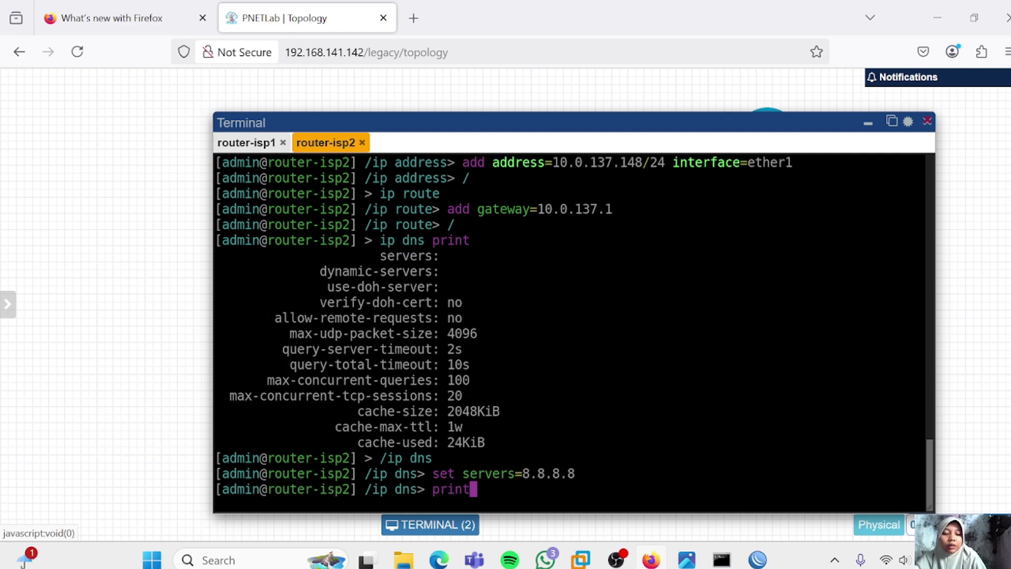
key(Return)
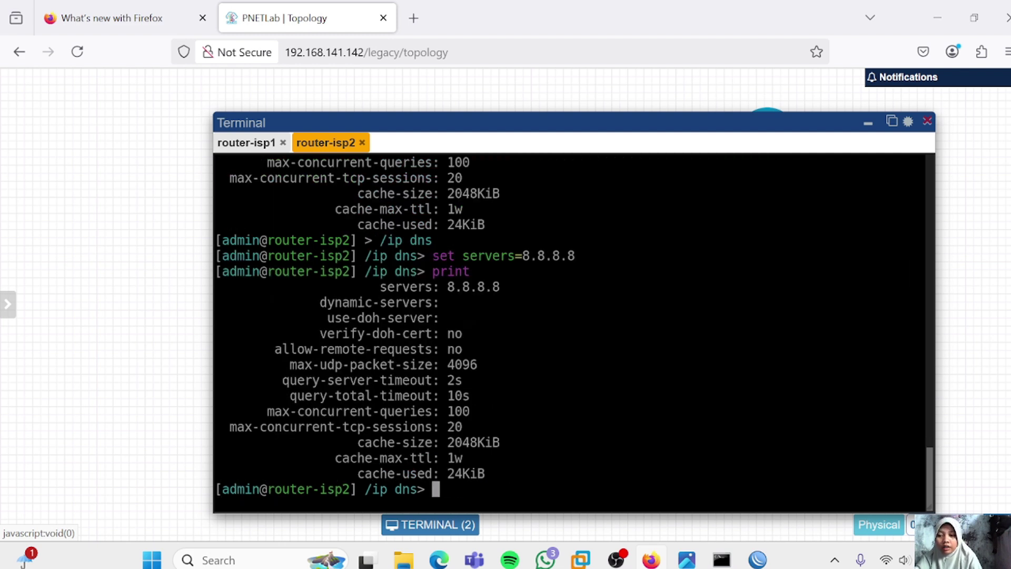
text(/)
key(Return)
text(ip a)
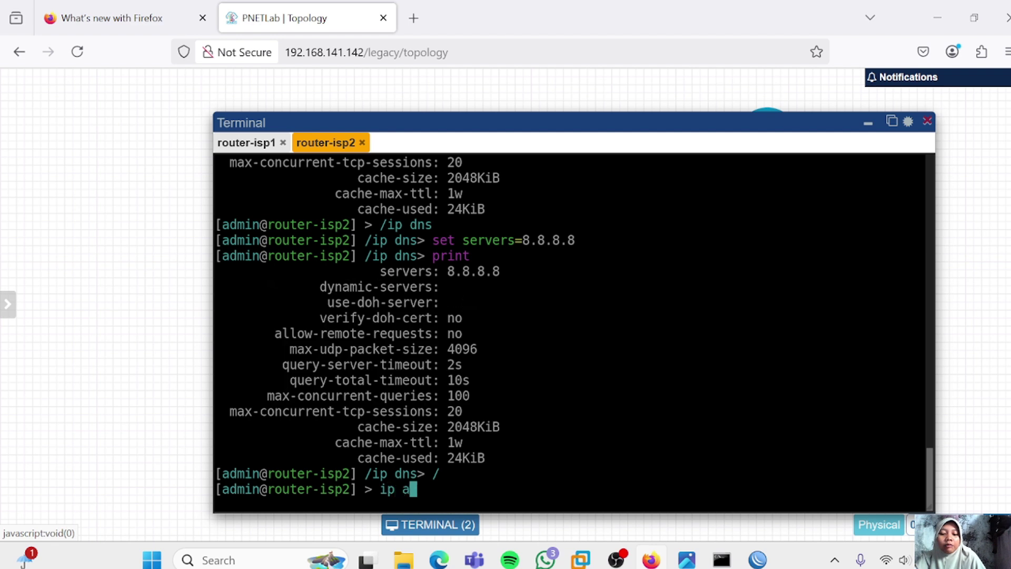
text(ddress print)
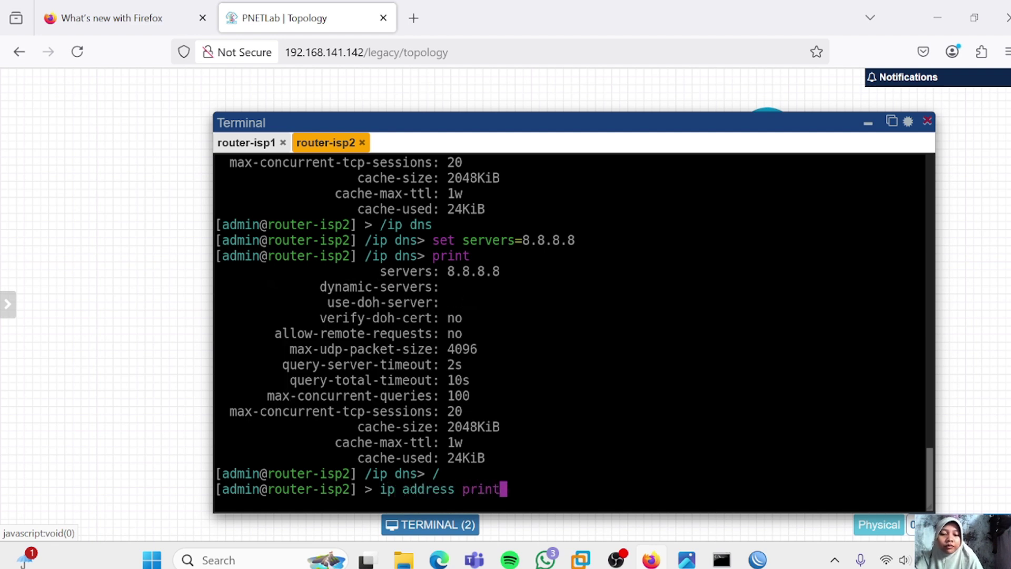
key(Return)
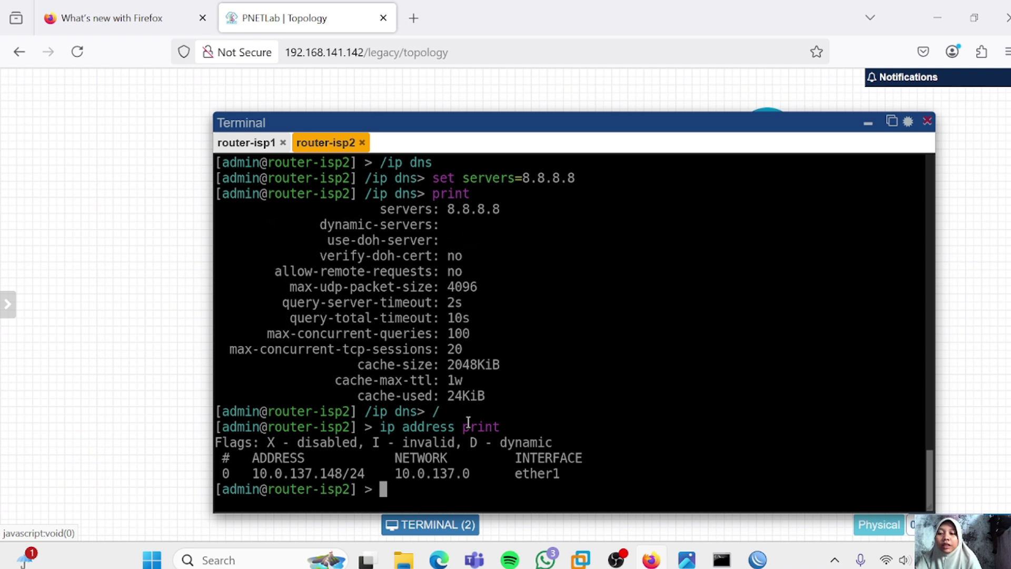
Ping 8.8.8.8 and google.com from router-isp2, then minimize the terminal
text(ping)
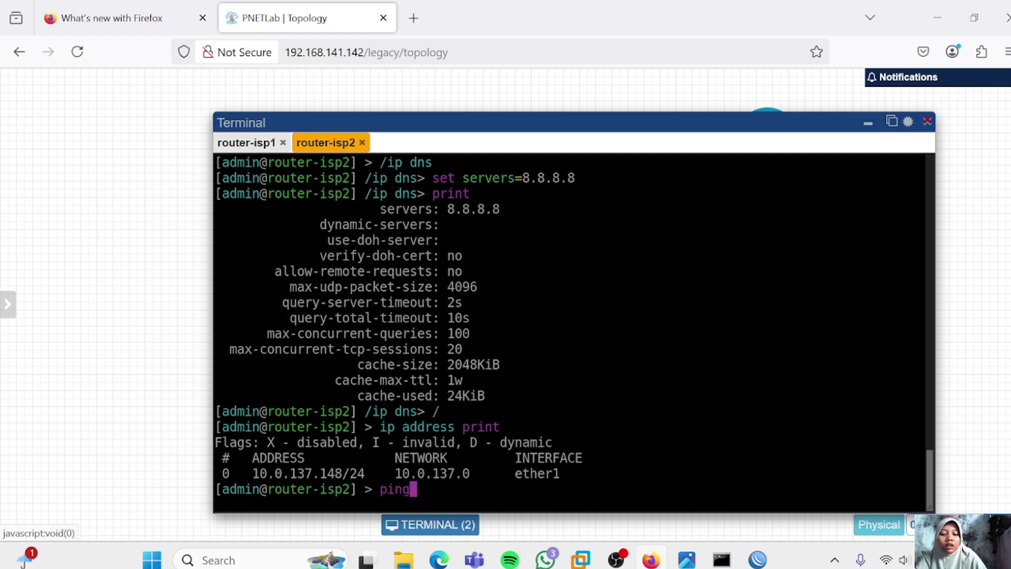
text( 8.8.8.8)
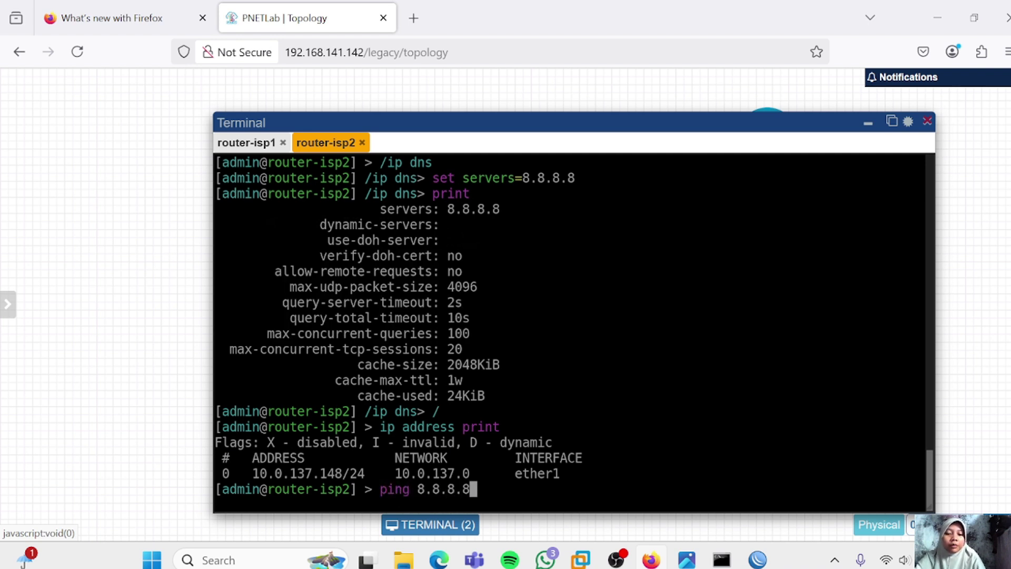
key(Return)
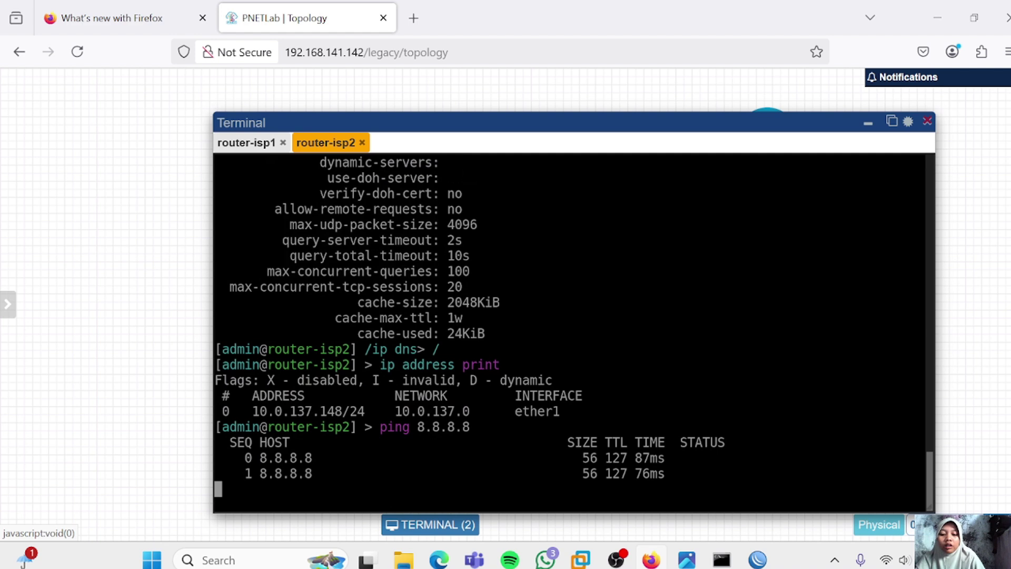
key(ctrl+c)
text(p)
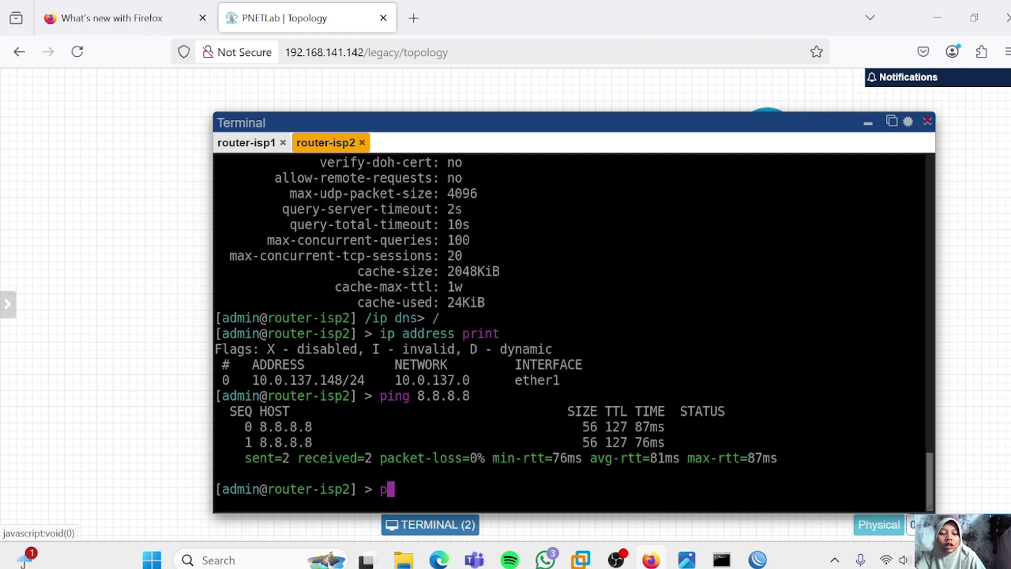
text(ing google)
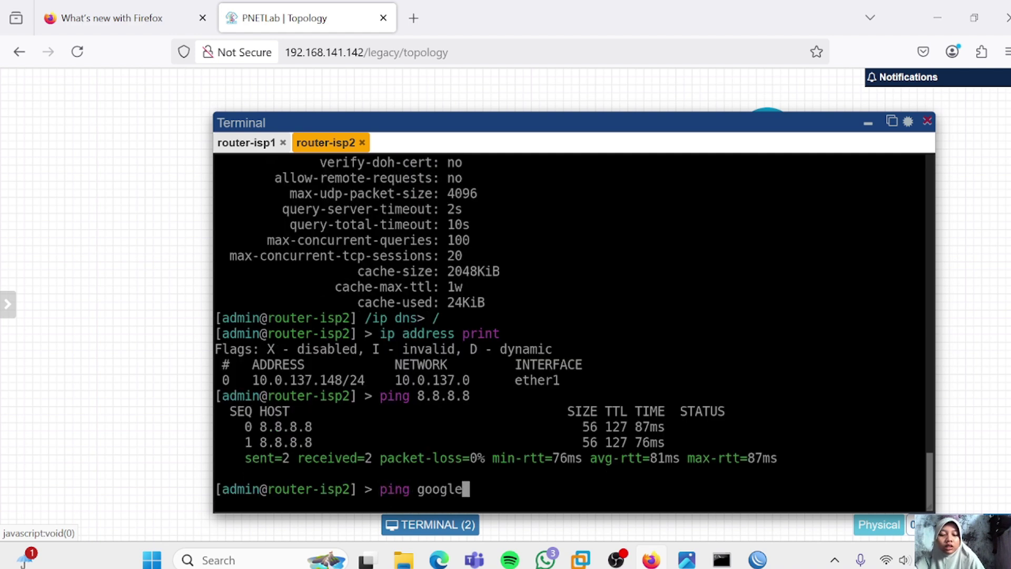
text(.com)
key(Return)
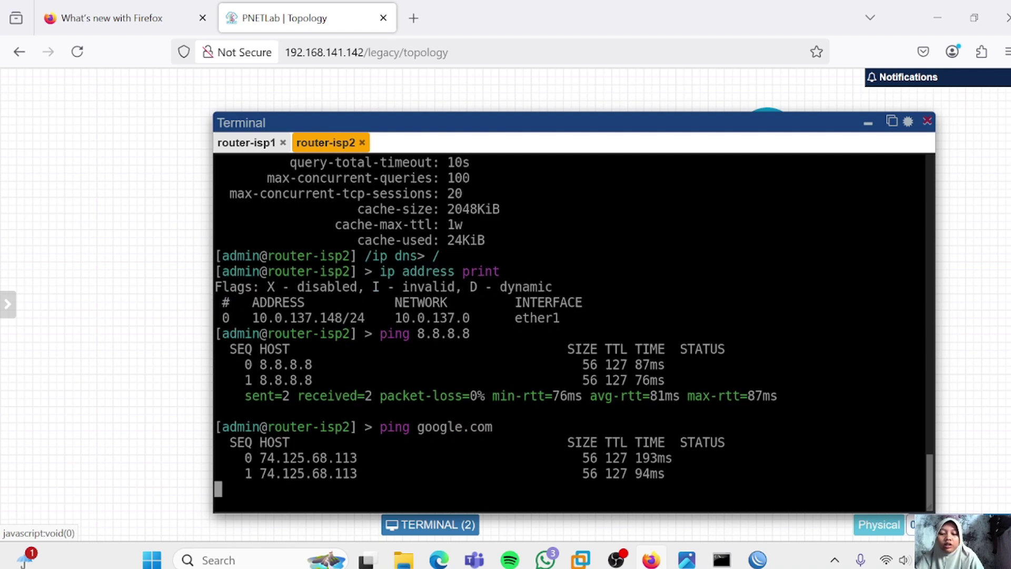
click(430, 525)
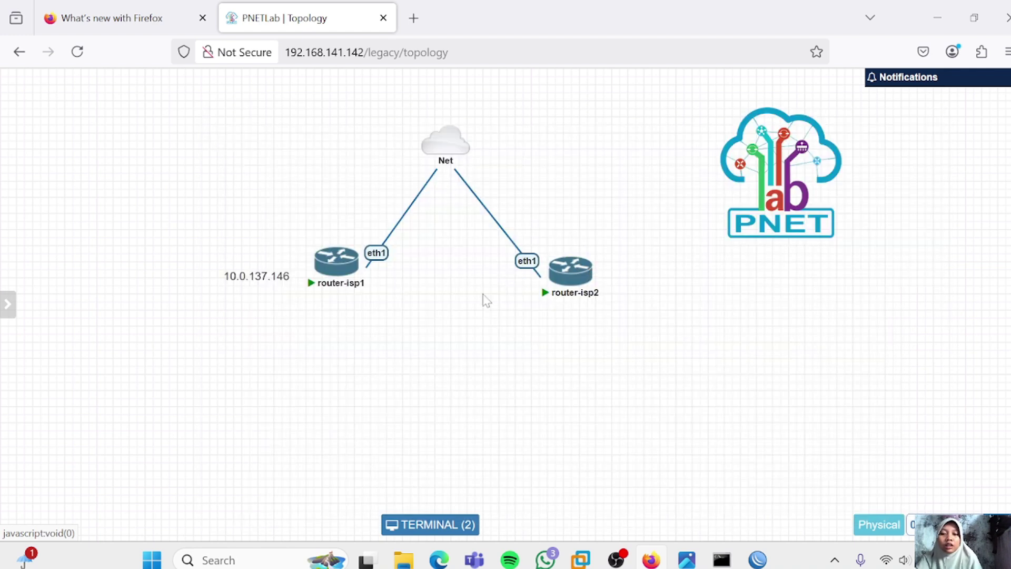
Add a text label reading 10.0.137.148 beside router-isp2 on the canvas
right_click(657, 336)
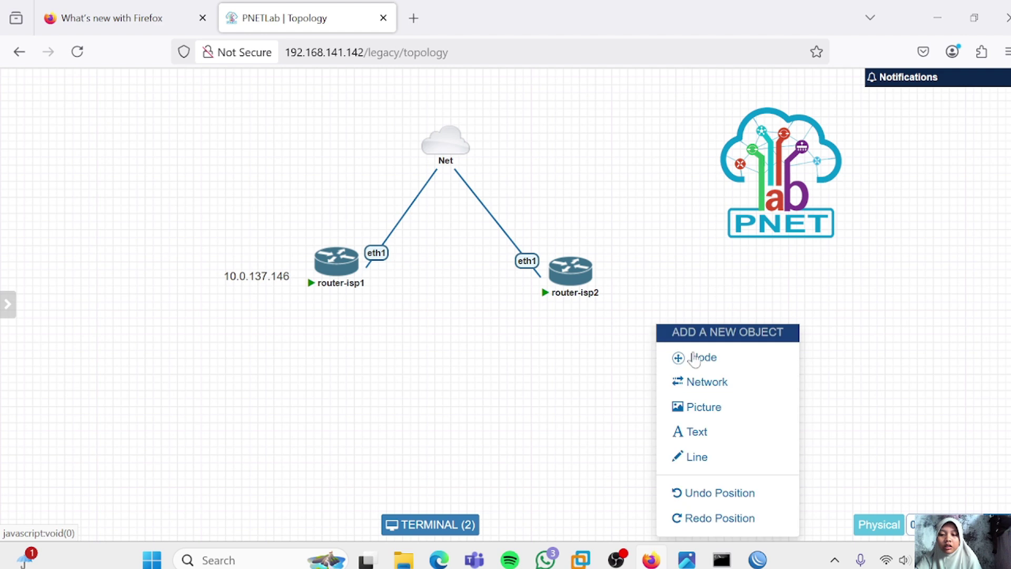
click(731, 431)
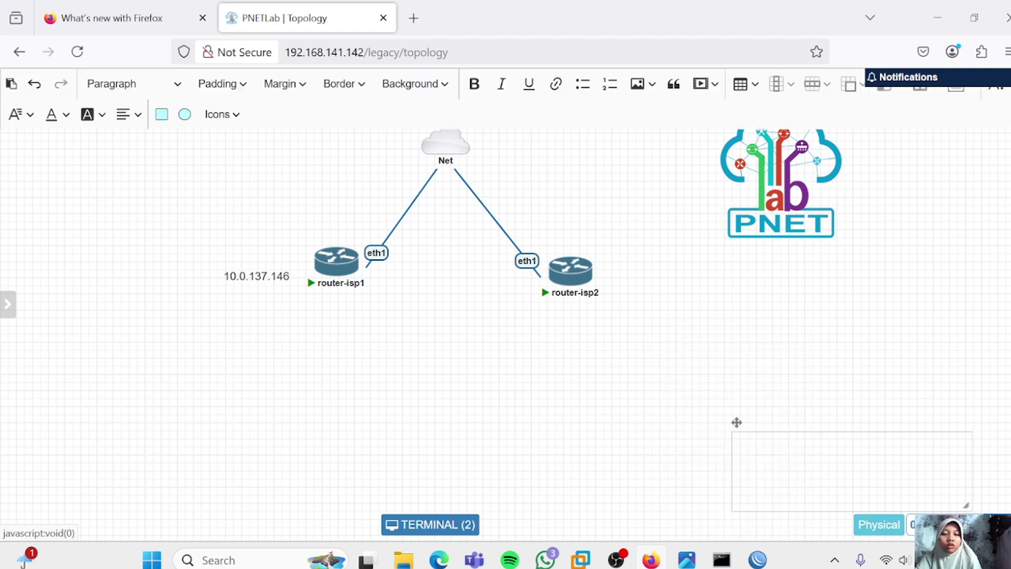
click(804, 486)
text(10.0.1)
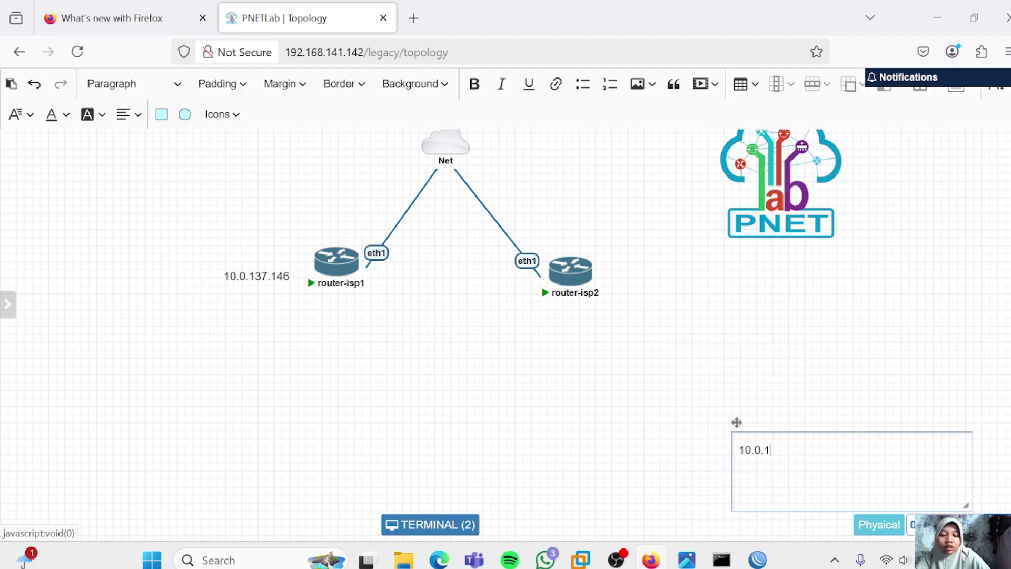
text(37.148)
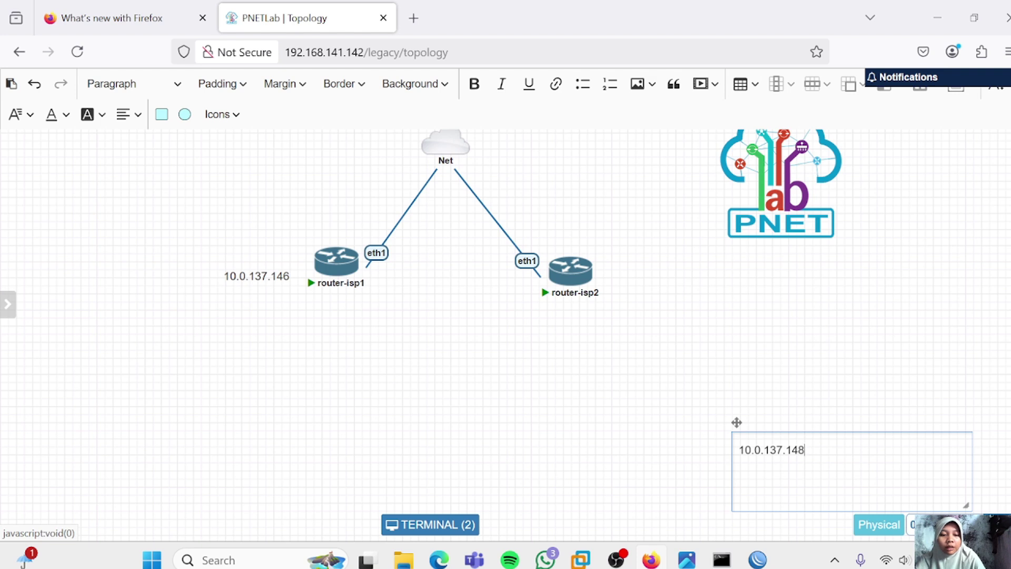
click(595, 356)
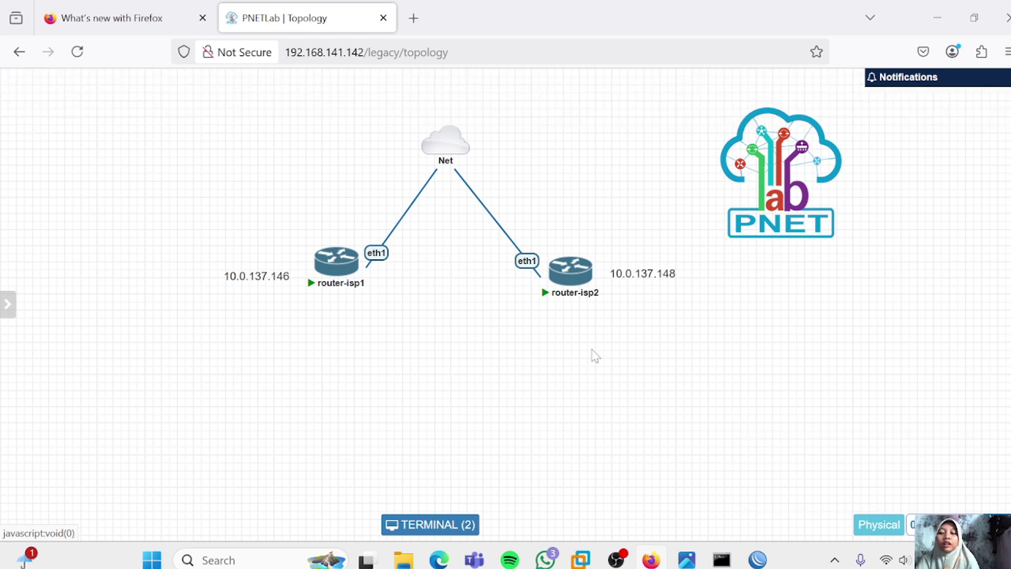
Add a MikroTik RouterOS node named Mikrotik with cleared Qemu Options and save it
right_click(430, 364)
click(476, 365)
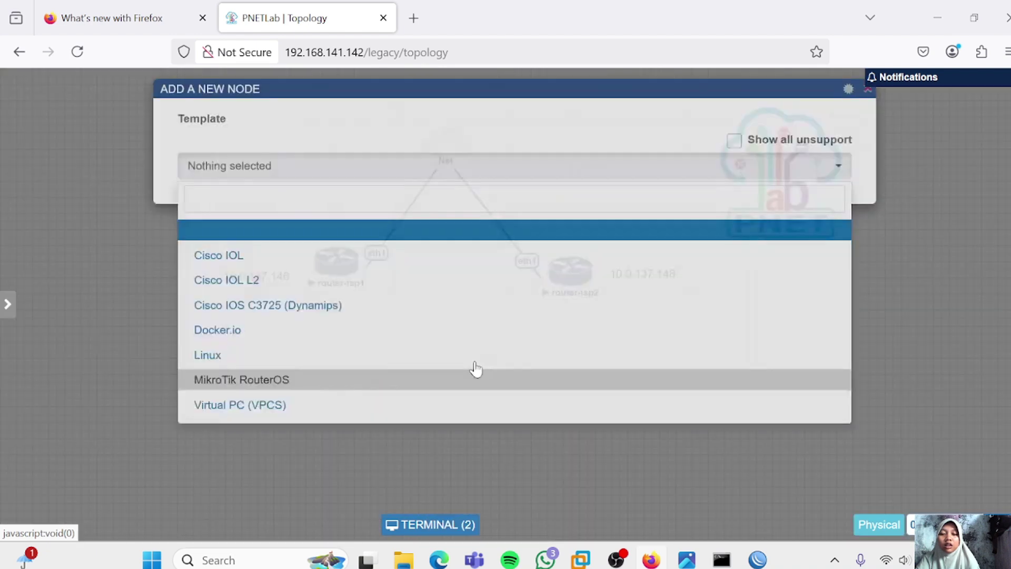
click(397, 396)
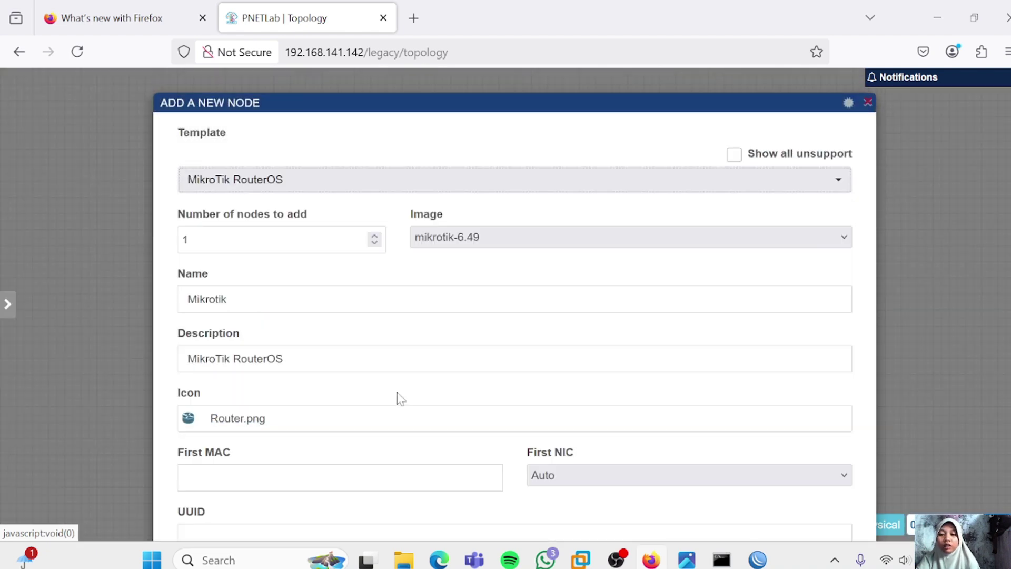
scroll(398, 399, down, 10)
triple_click(540, 218)
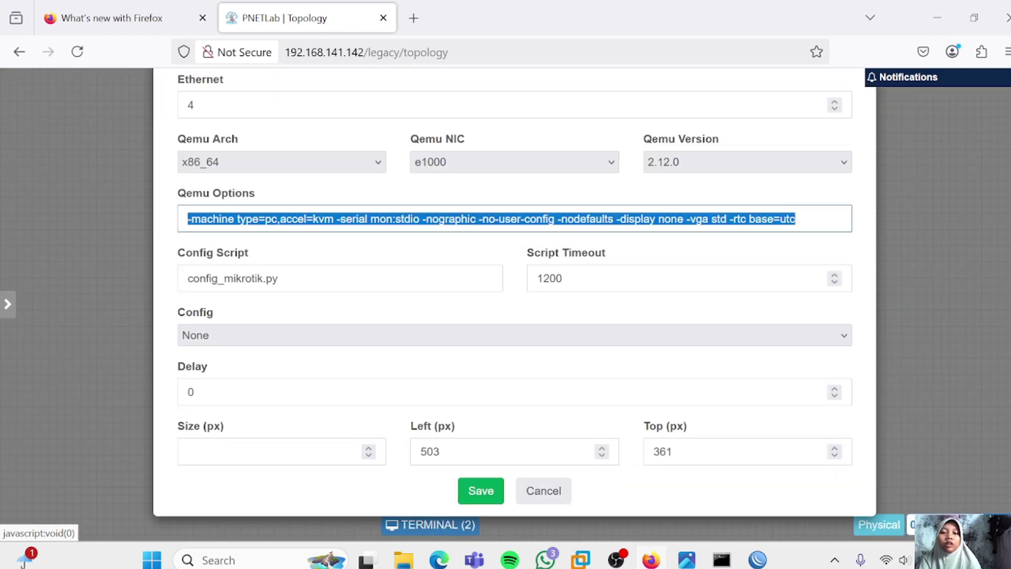
key(BackSpace)
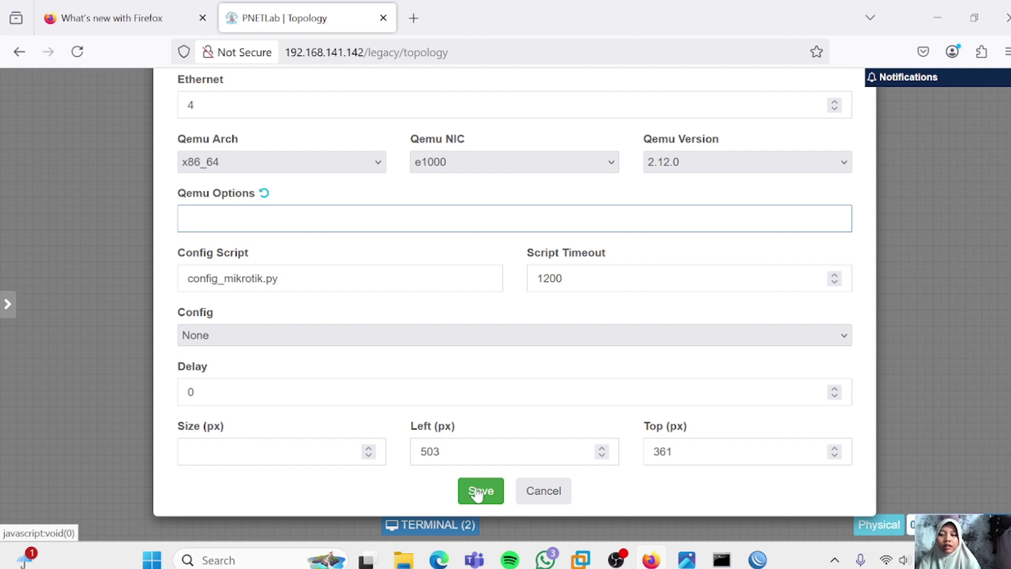
click(478, 490)
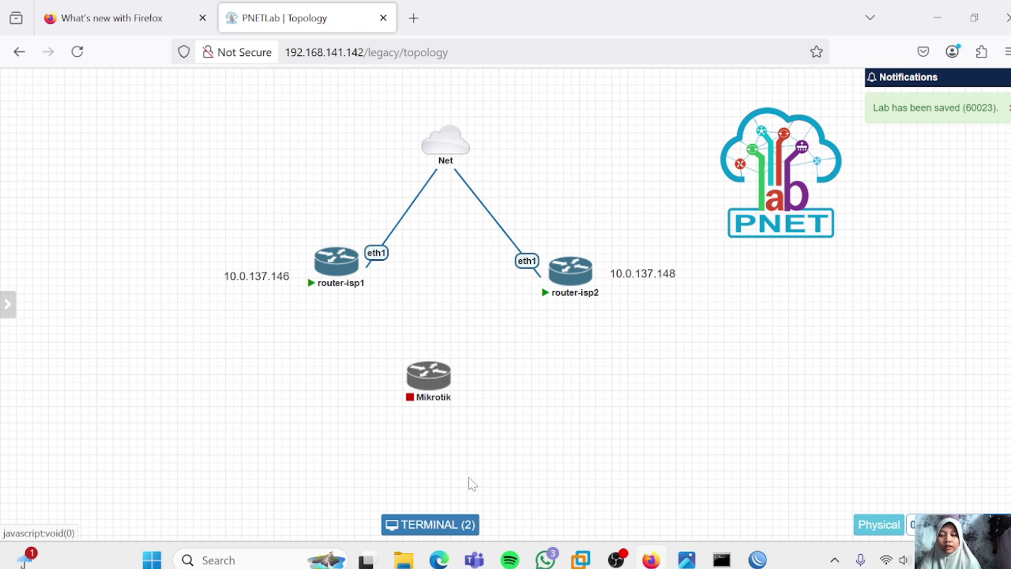
Link Mikrotik eth1 to router-isp1 eth2 and Mikrotik eth2 to router-isp2 eth2
mouse_move(334, 275)
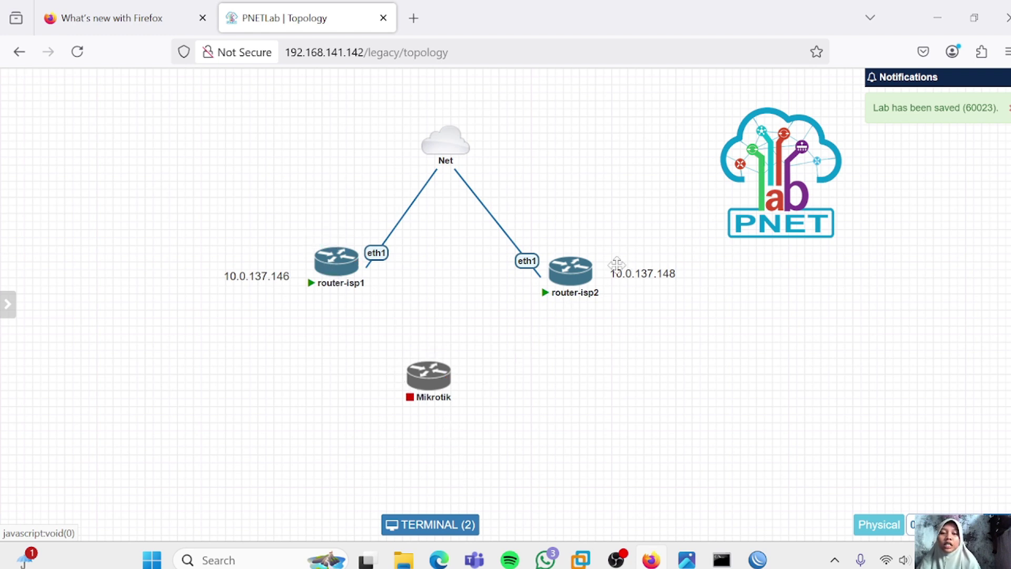
mouse_move(558, 310)
mouse_move(430, 375)
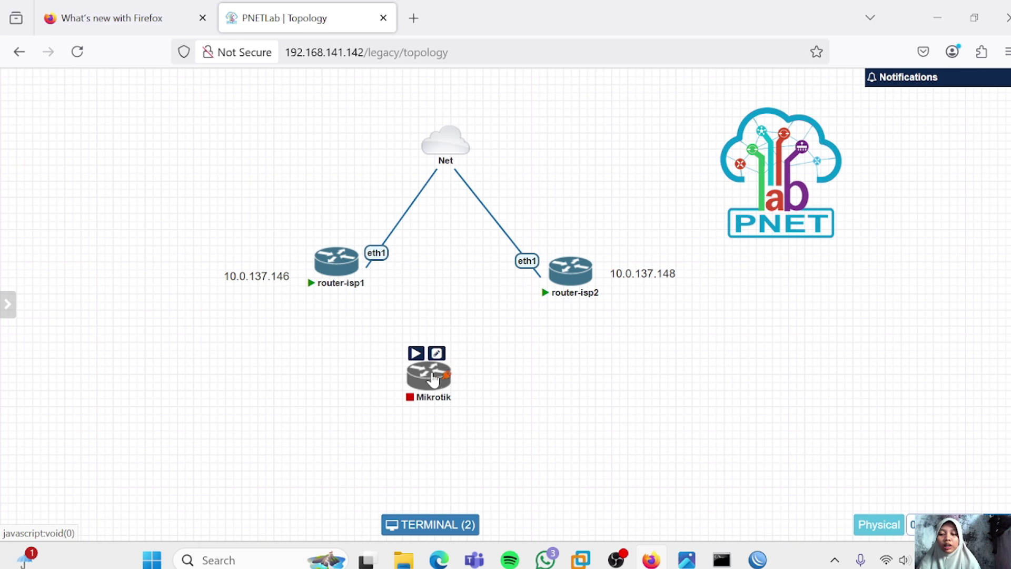
drag(430, 377, 337, 274)
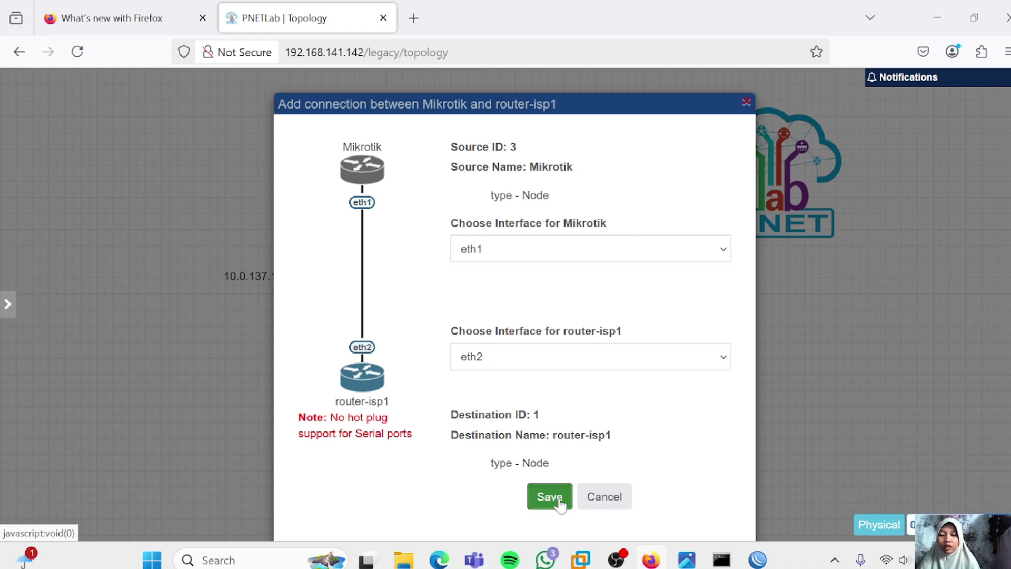
click(559, 499)
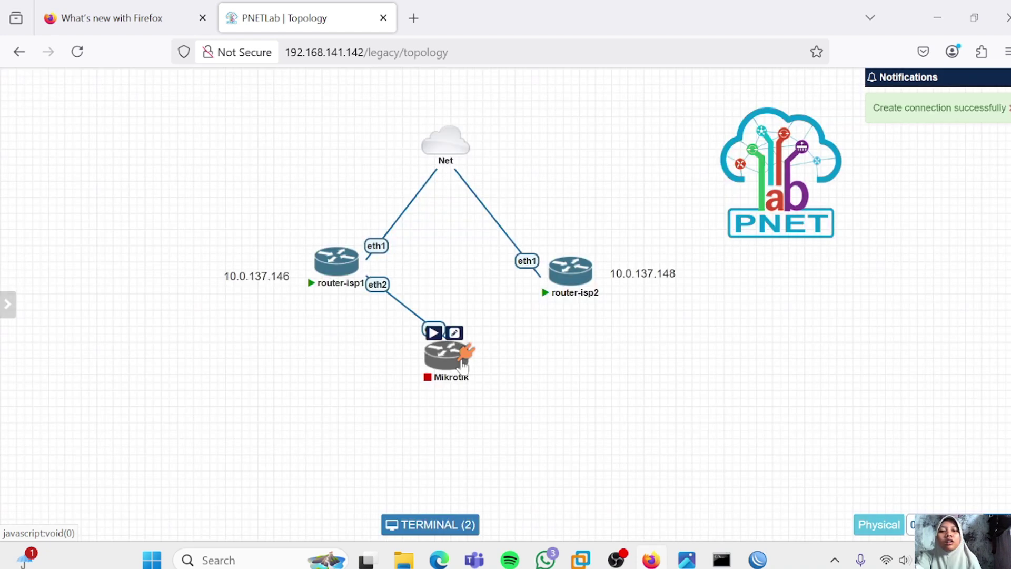
drag(462, 360, 566, 288)
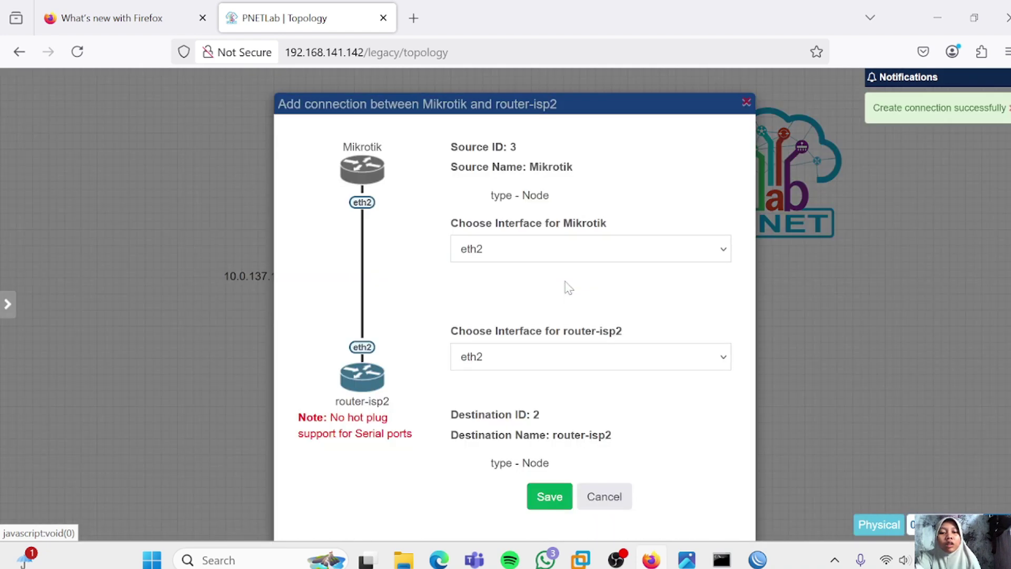
click(547, 499)
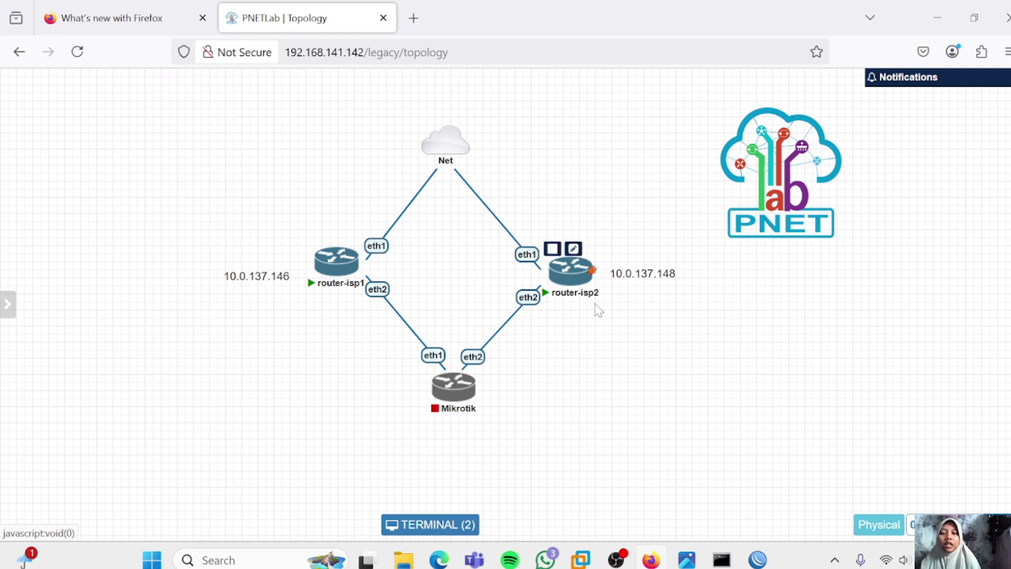
Connect WinBox to router-isp2 at 10.0.137.148 and list its addresses and neighbors
click(757, 559)
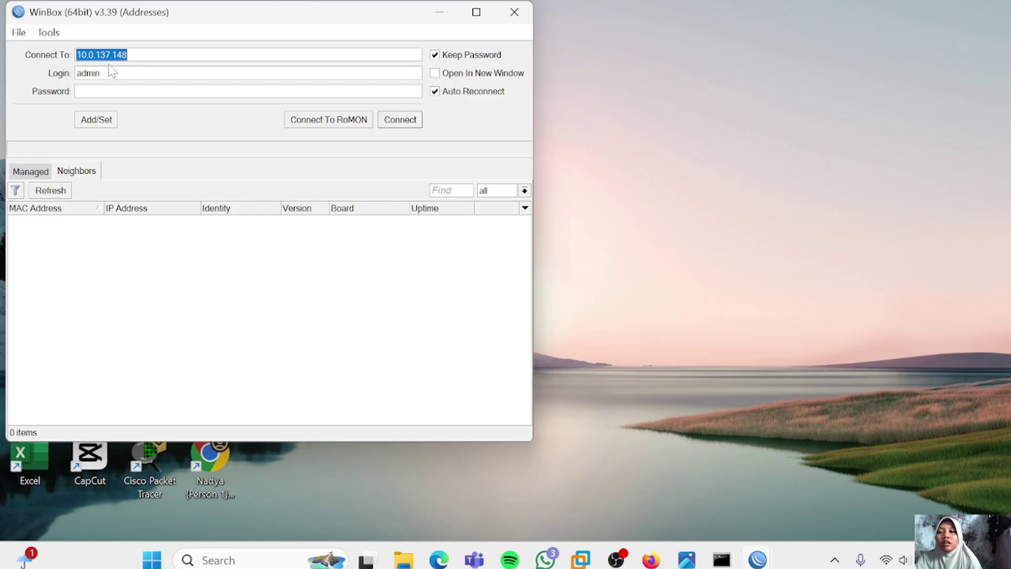
click(126, 55)
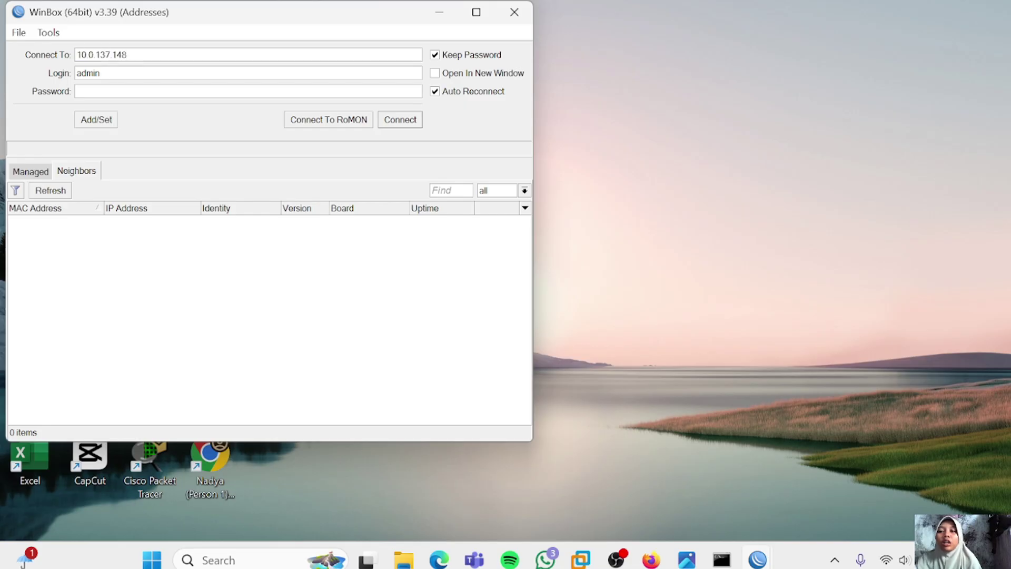
click(399, 120)
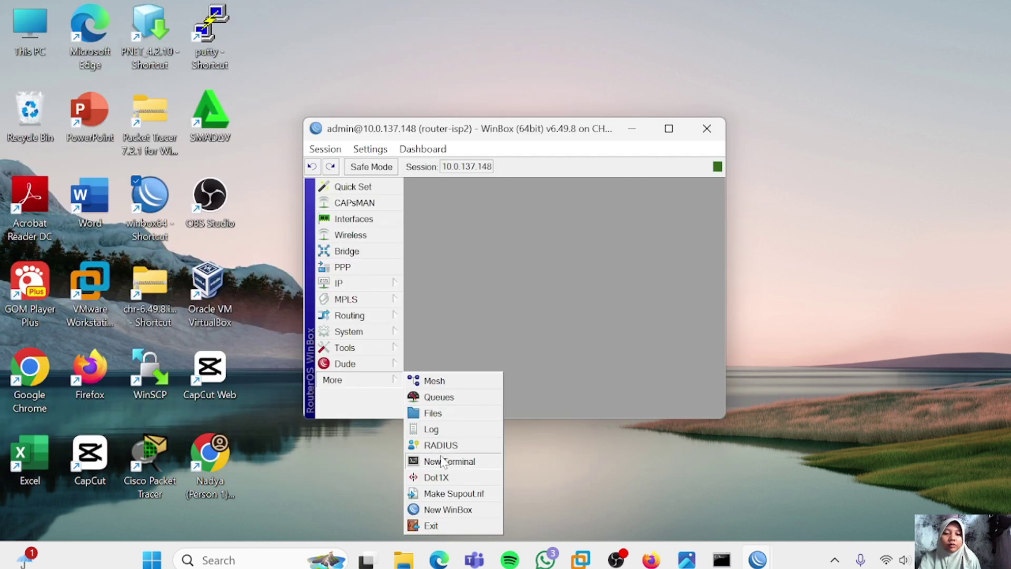
click(441, 462)
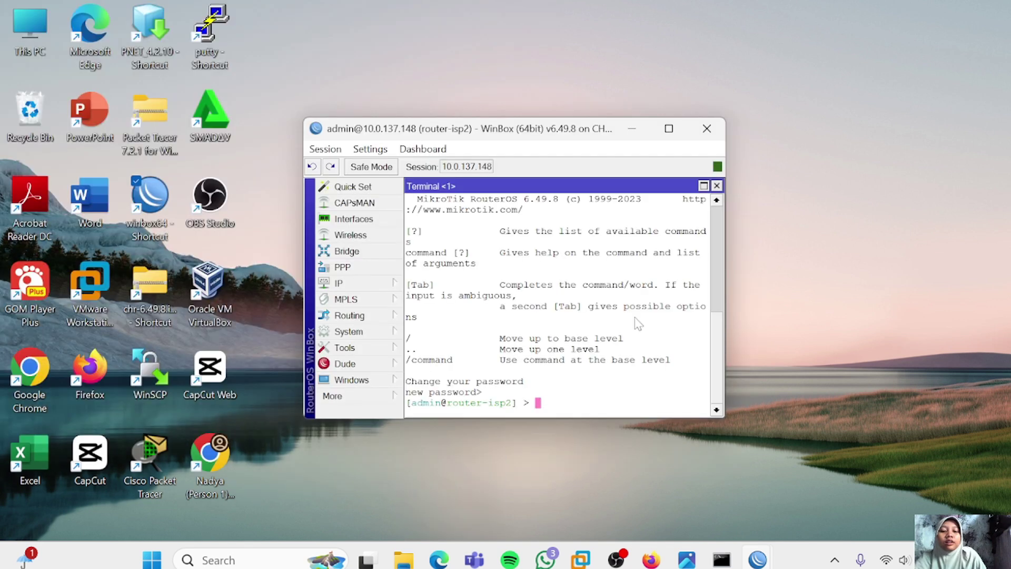
text(ip ad)
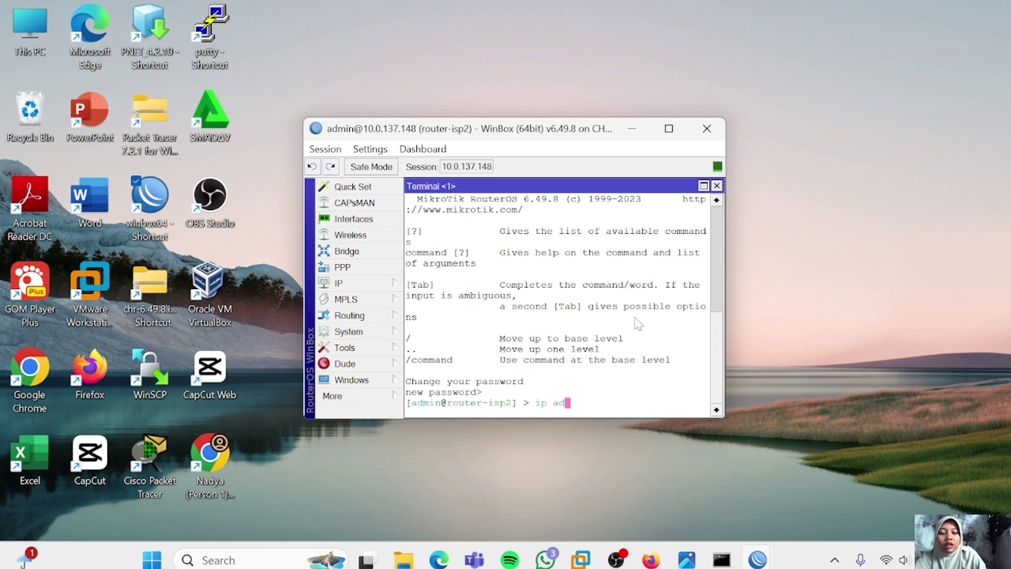
text(dre)
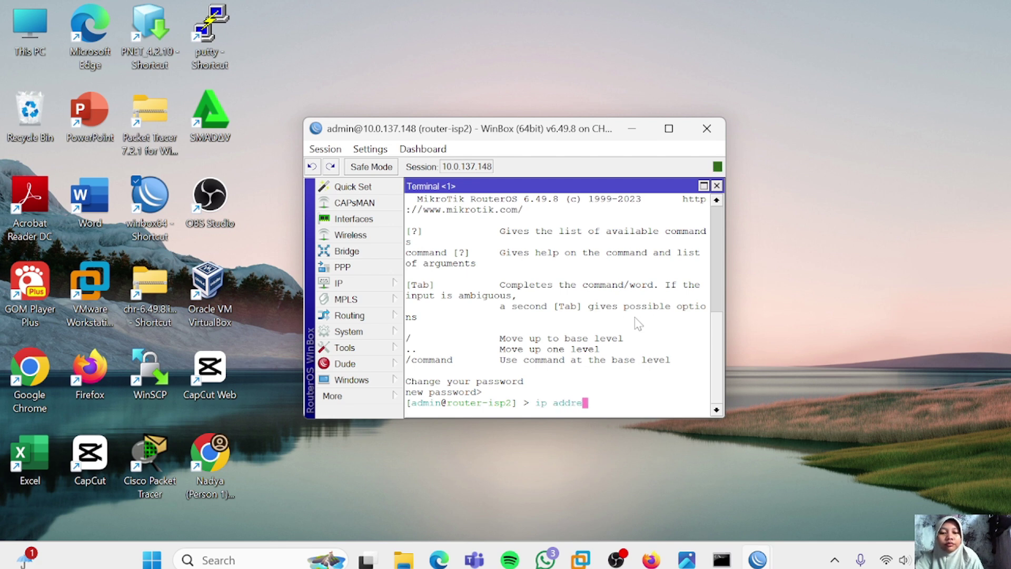
text(ss print)
key(Return)
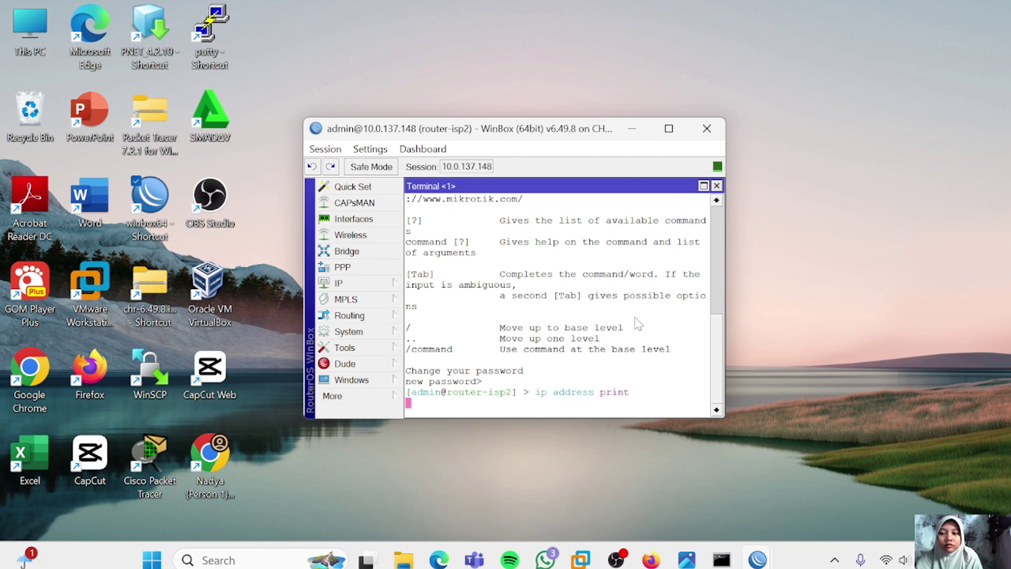
text(ip)
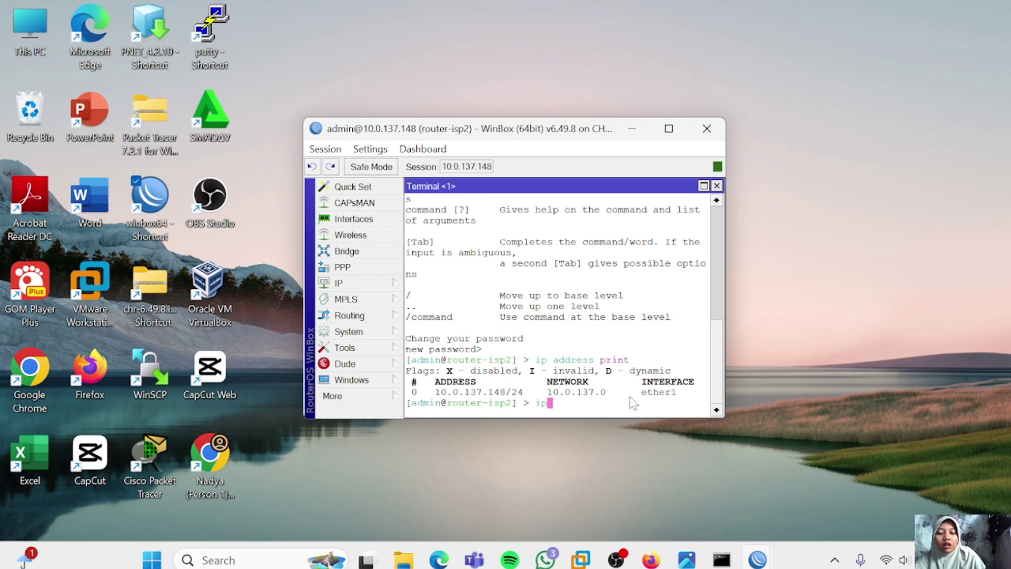
text( neighbor pri)
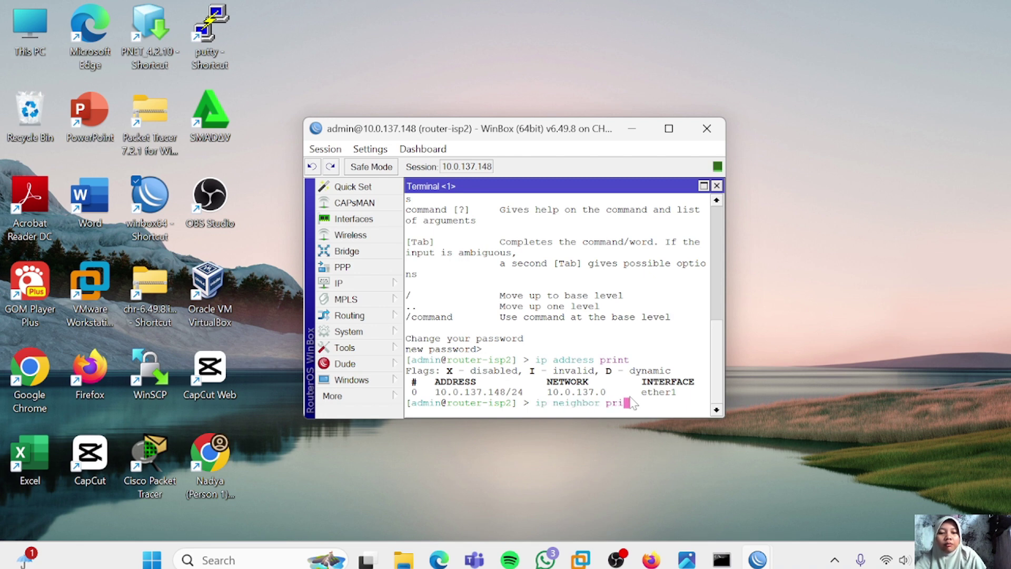
text(nt)
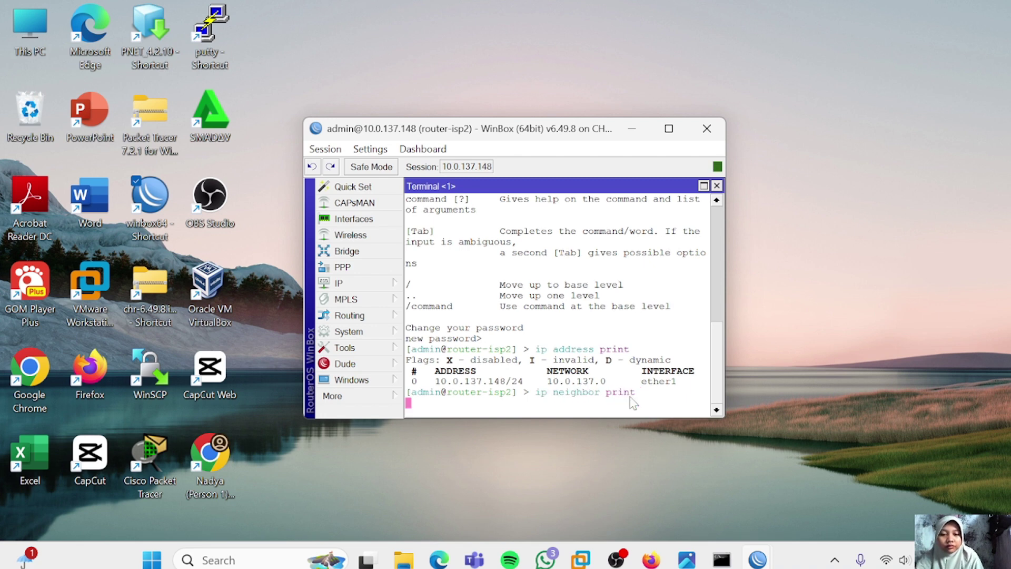
key(Return)
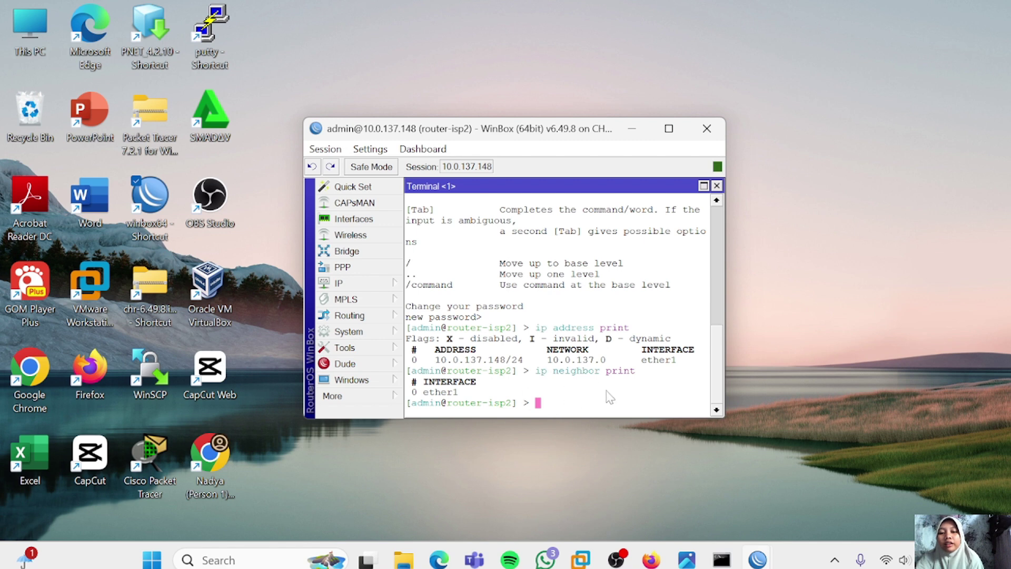
Run 'ip neighbor print' in a new terminal on router-isp1's WinBox session
mouse_move(757, 559)
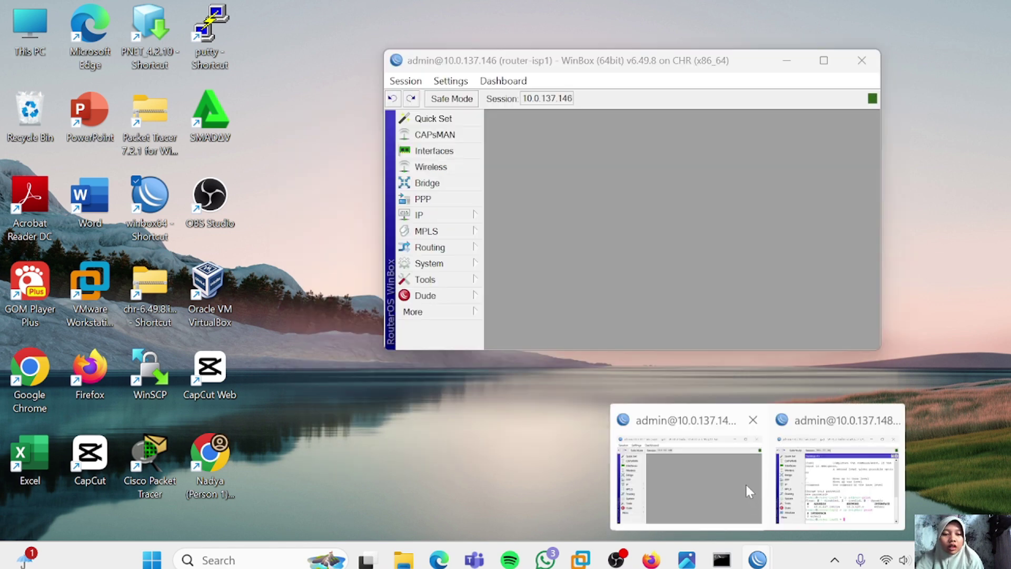
click(744, 482)
click(416, 311)
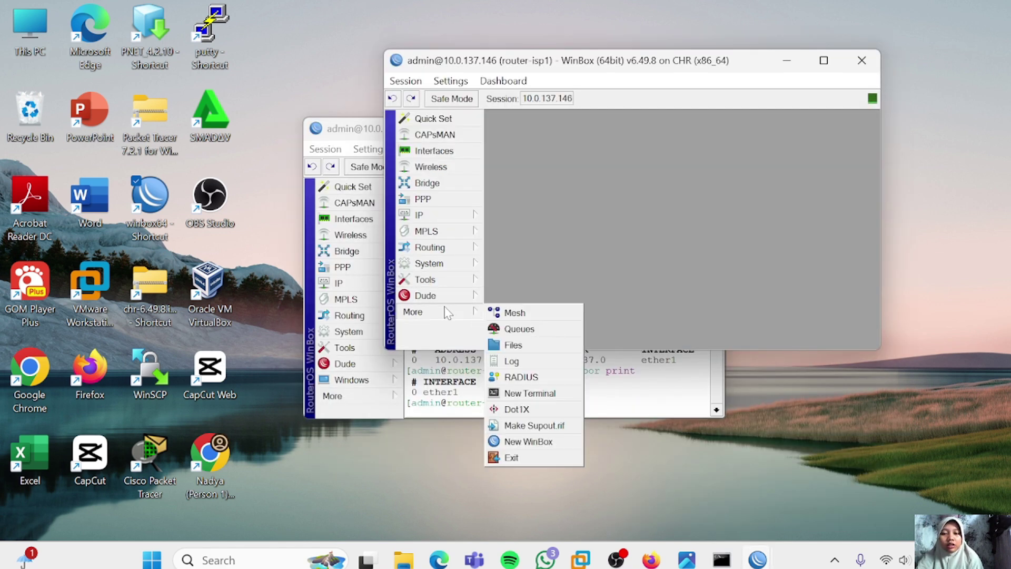
click(518, 394)
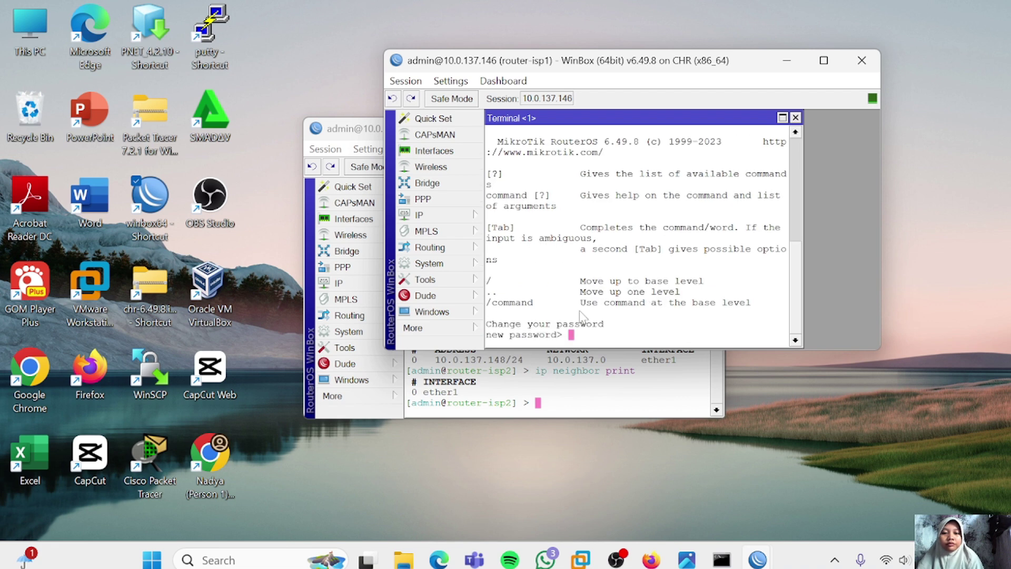
text(ip neo)
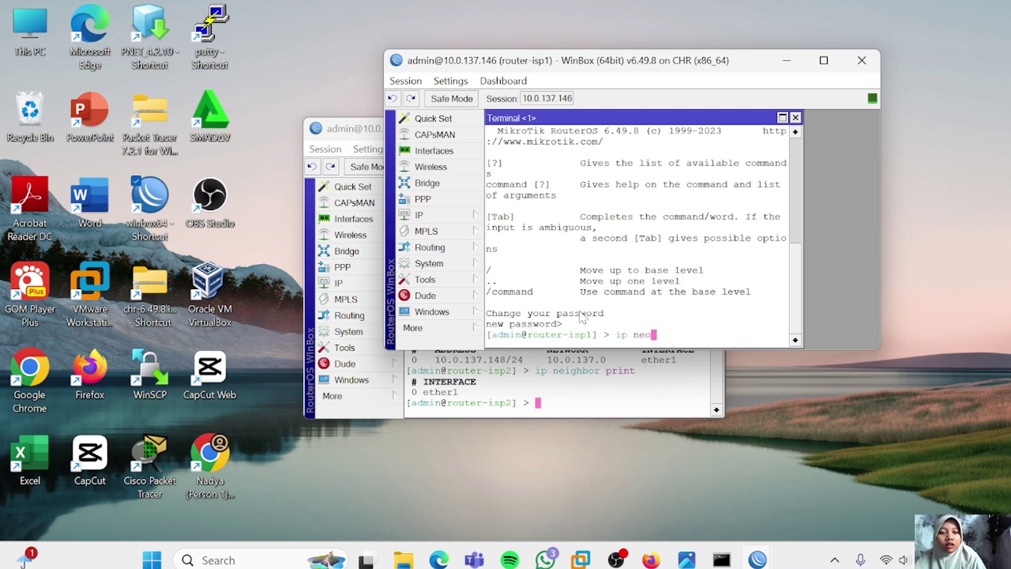
key(BackSpace)
text(ighb)
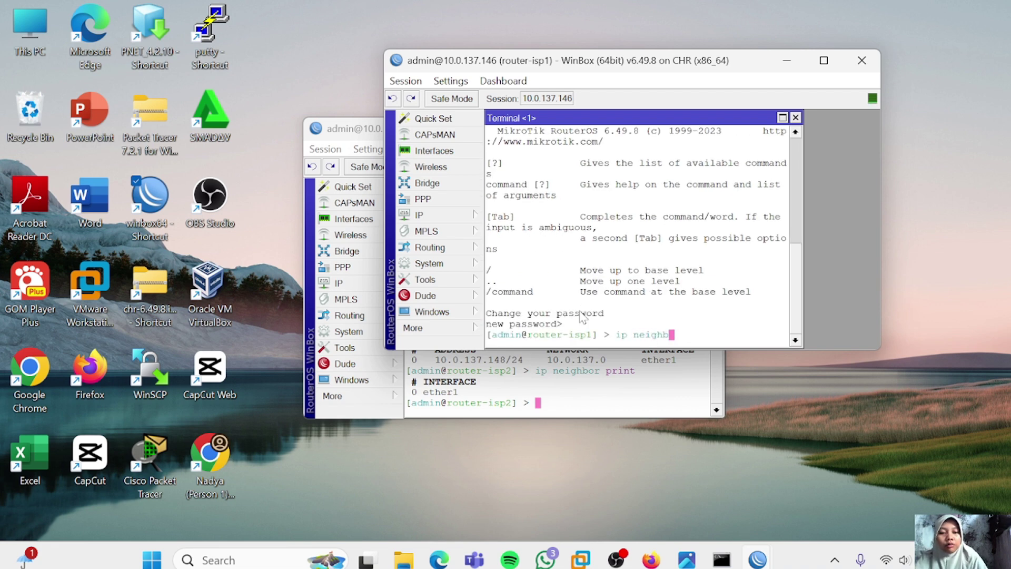
text(or print)
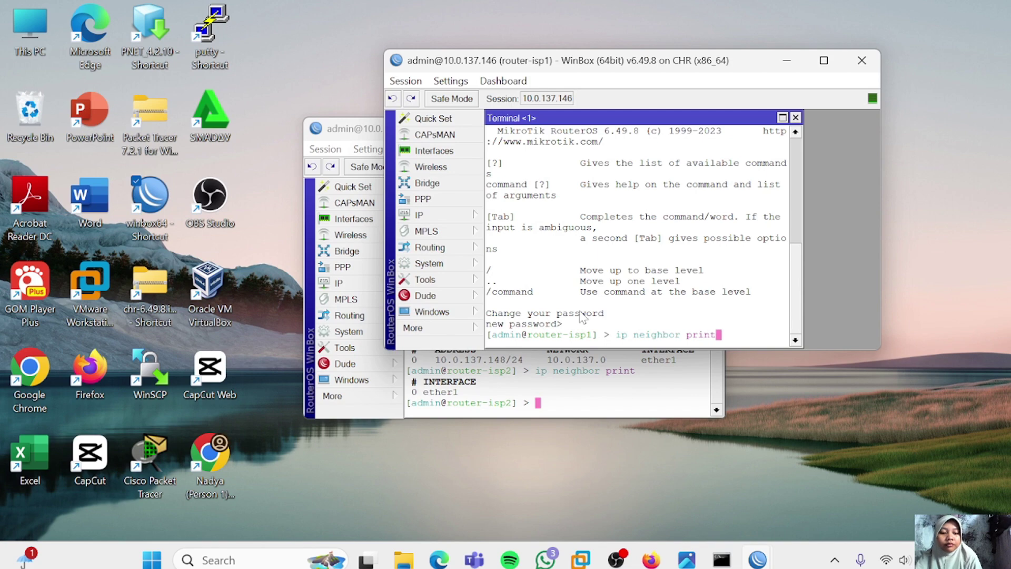
key(Return)
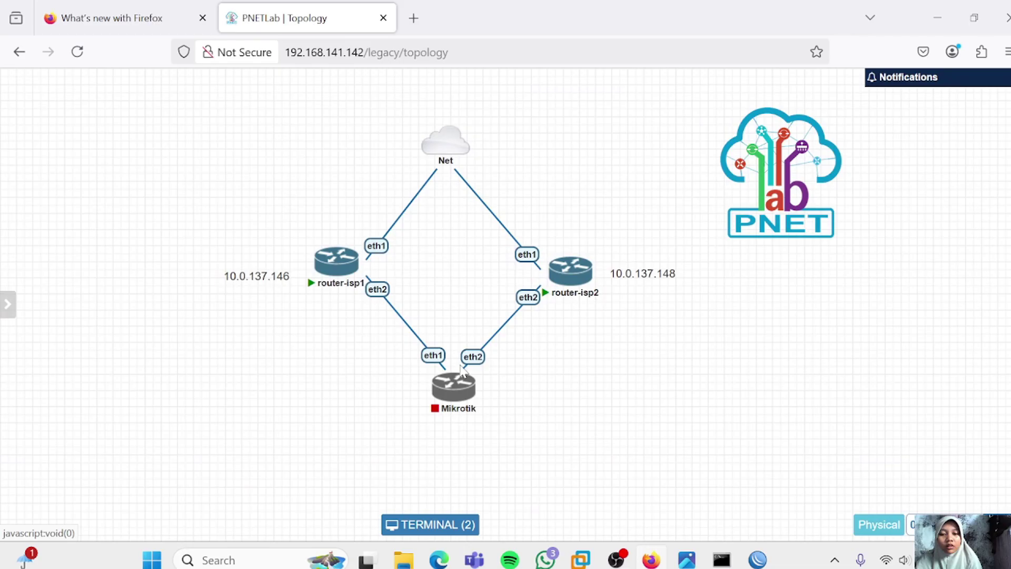
Log in to the Mikrotik console as admin, decline the license, and list its empty address table
mouse_move(458, 381)
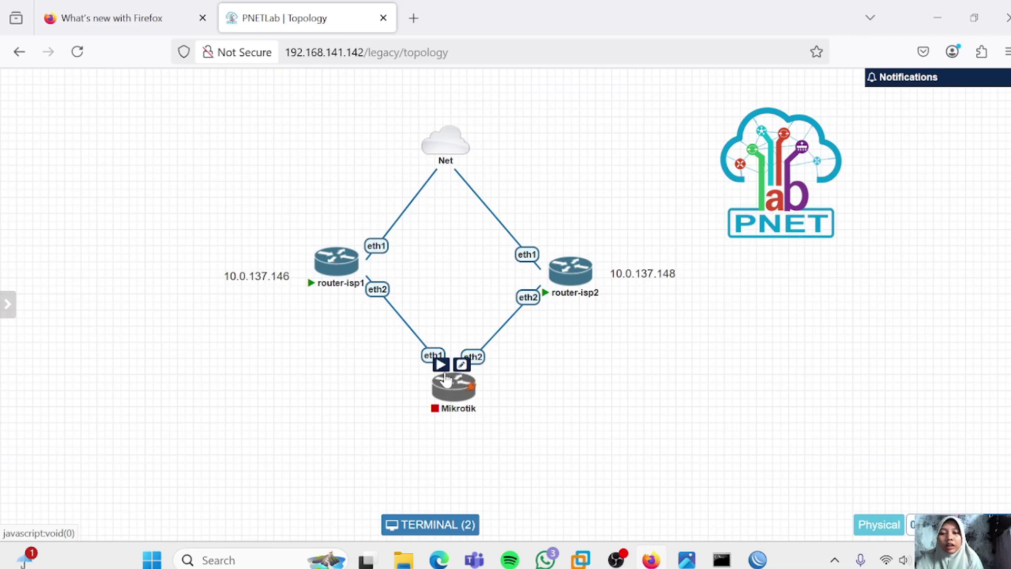
click(441, 366)
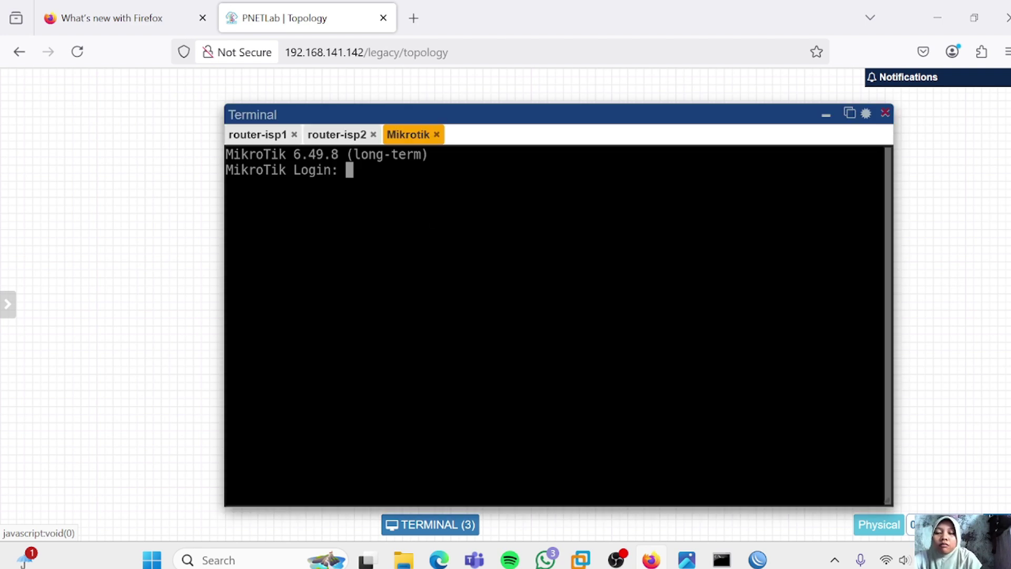
text(admin)
key(Return)
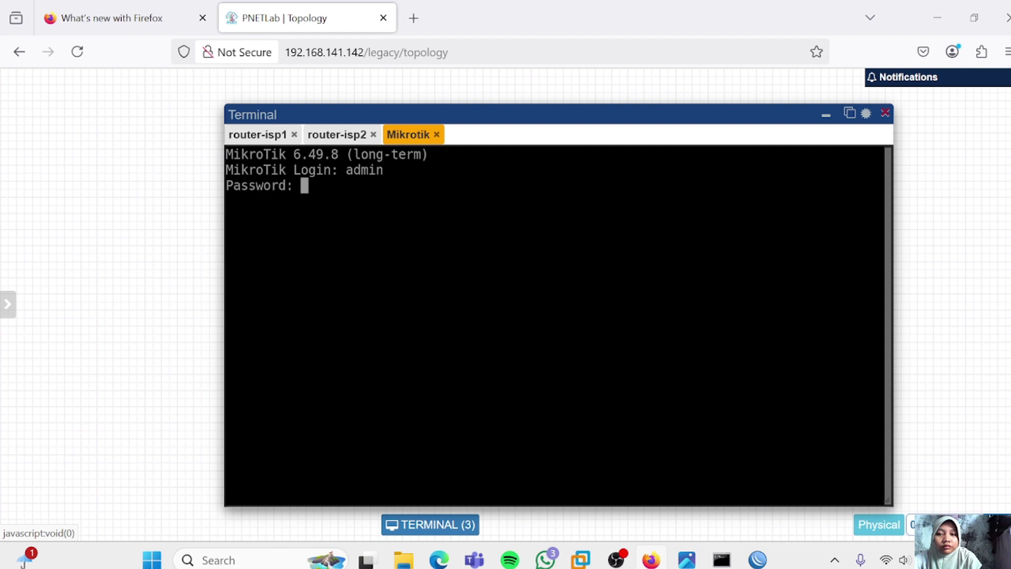
key(Return)
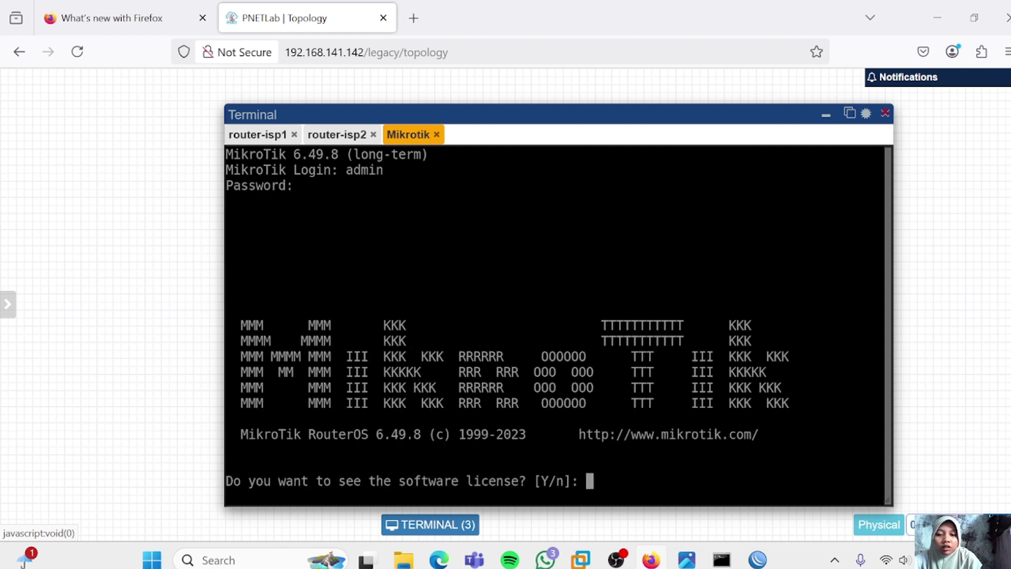
text(n)
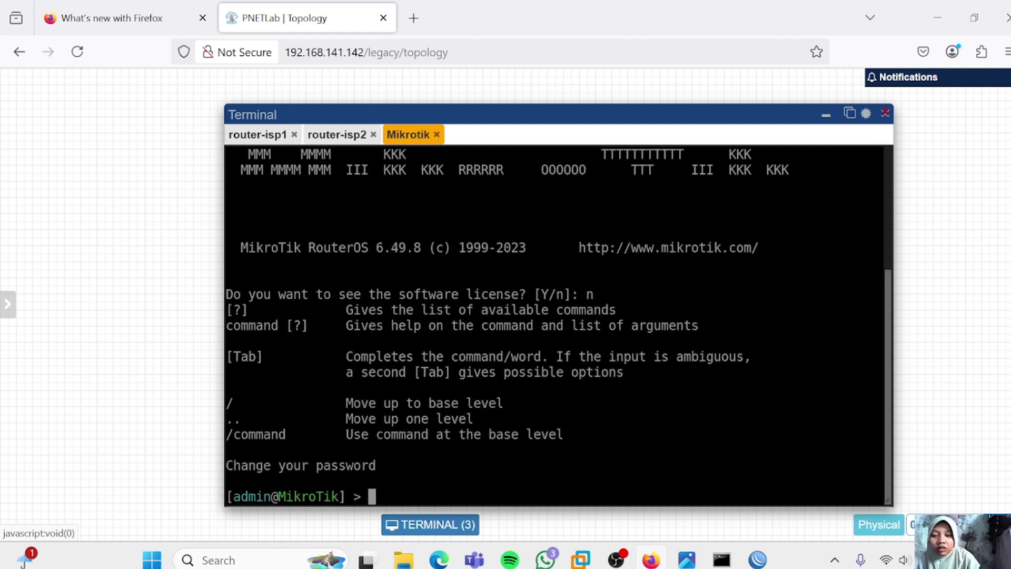
key(Return)
key(Return)
key(Return)
key(Return)
text(ip a)
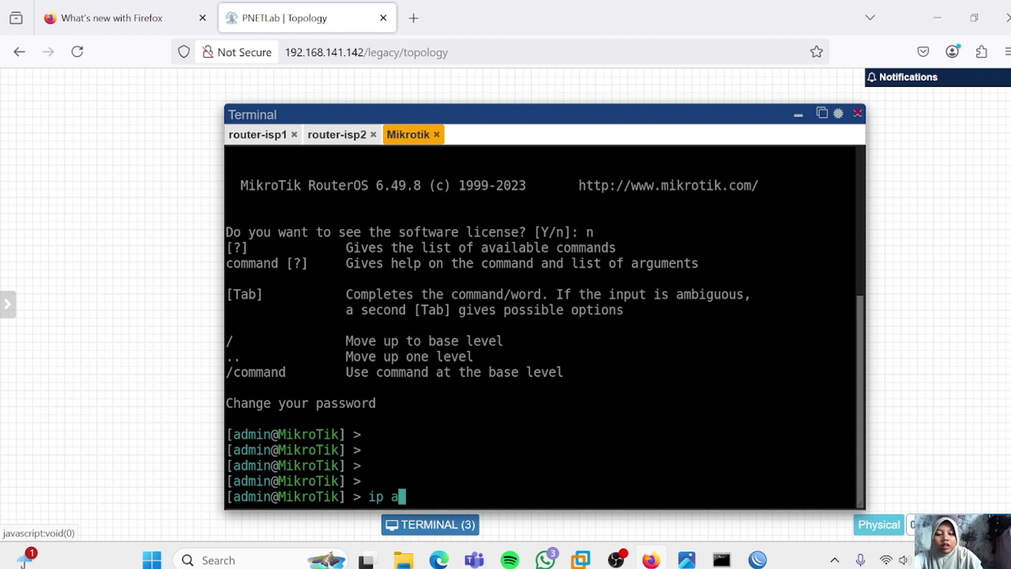
text(ddress print)
key(Return)
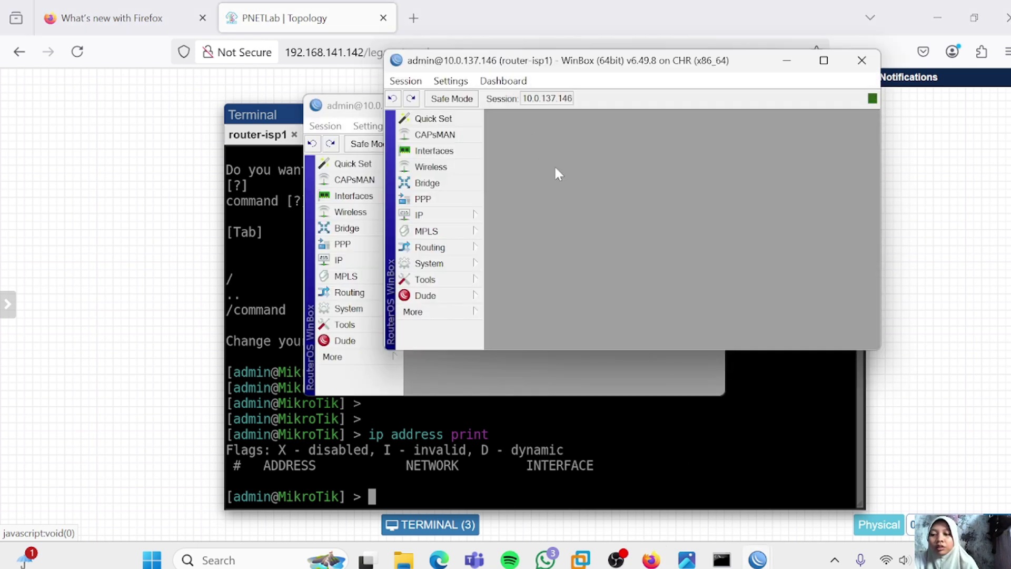
Add 192.168.1.1/24 on ether2 to router-isp1's IP address list in WinBox
click(437, 215)
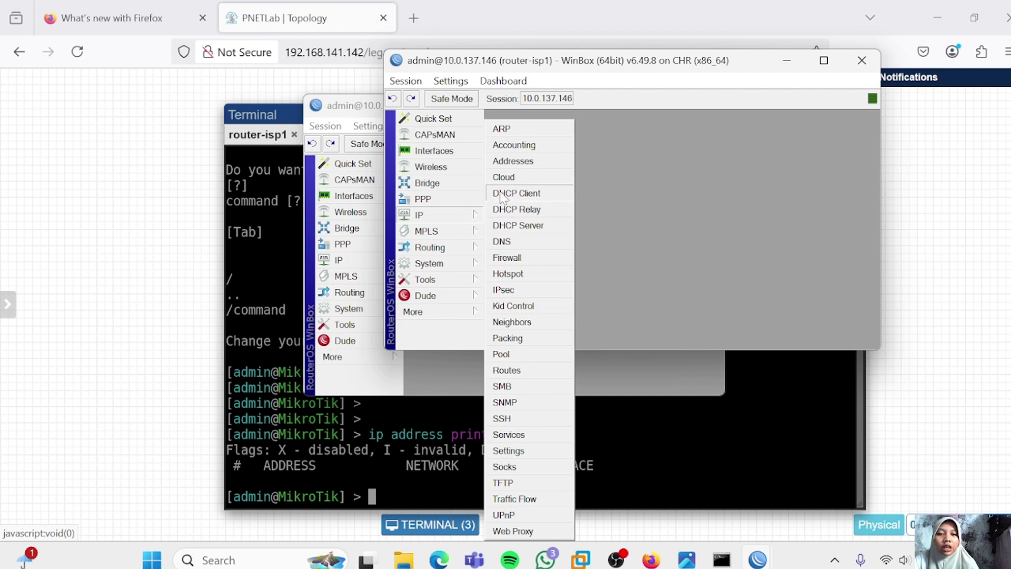
click(495, 162)
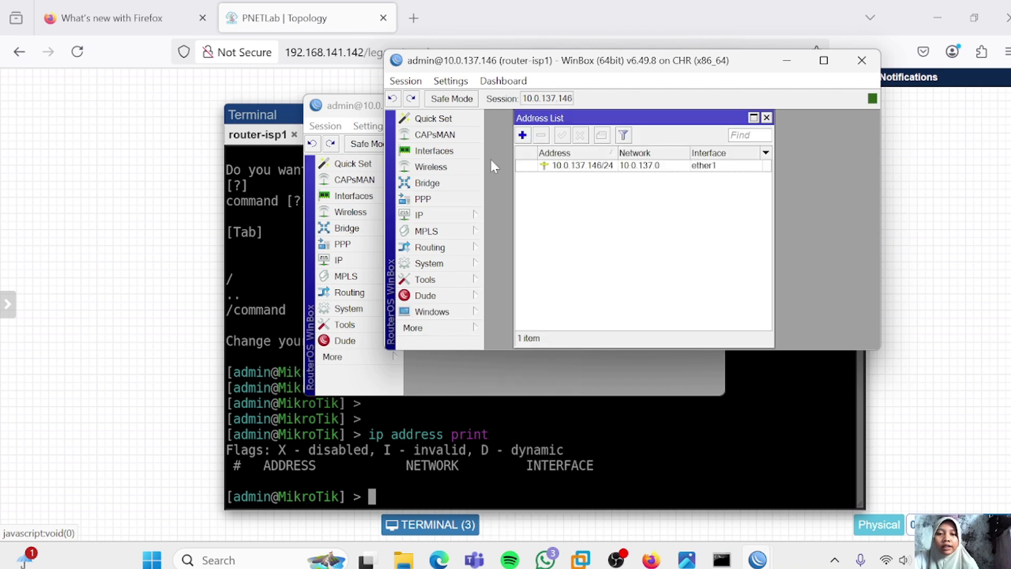
click(523, 135)
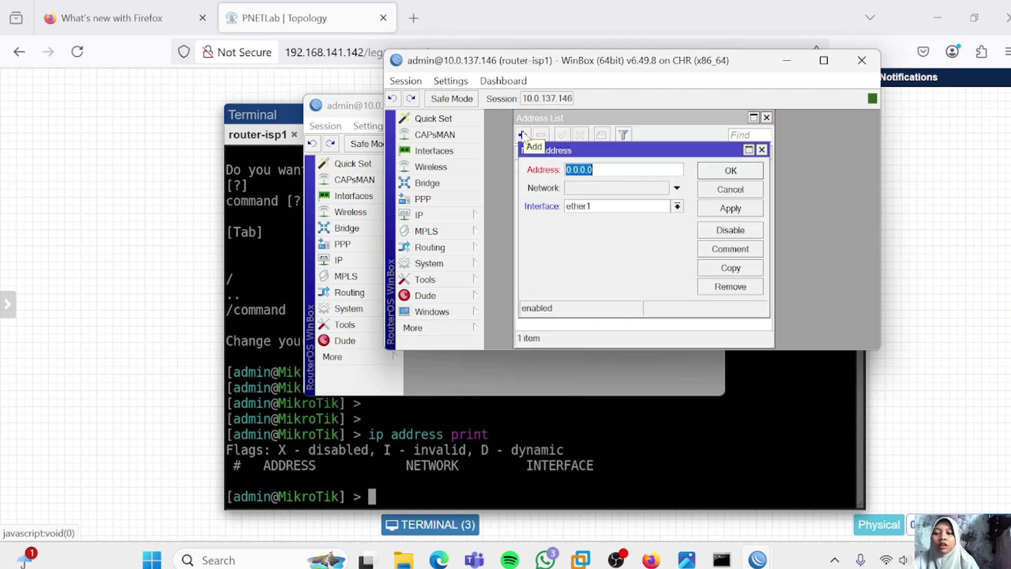
click(677, 206)
click(659, 231)
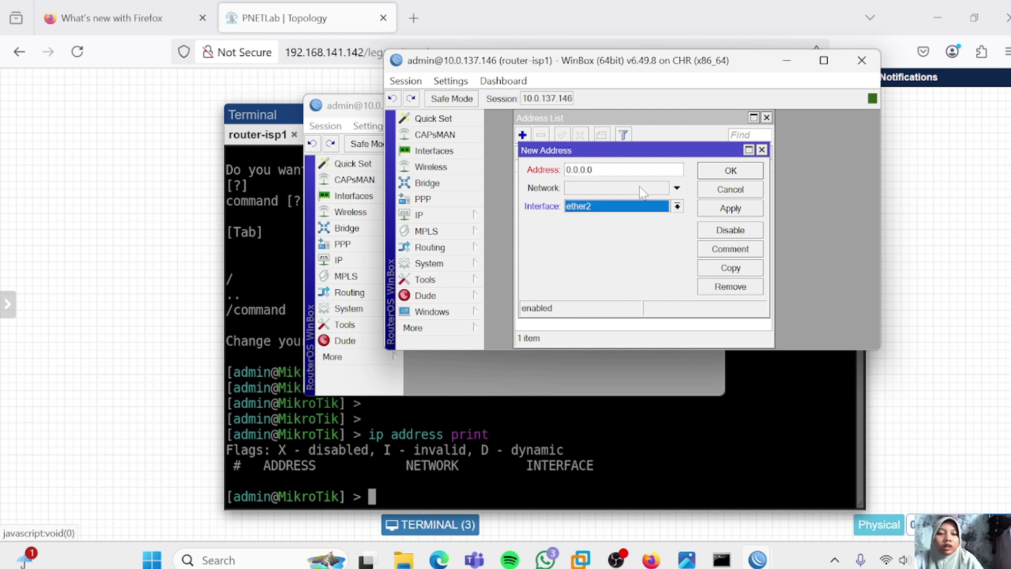
key(shift+Tab)
text(192)
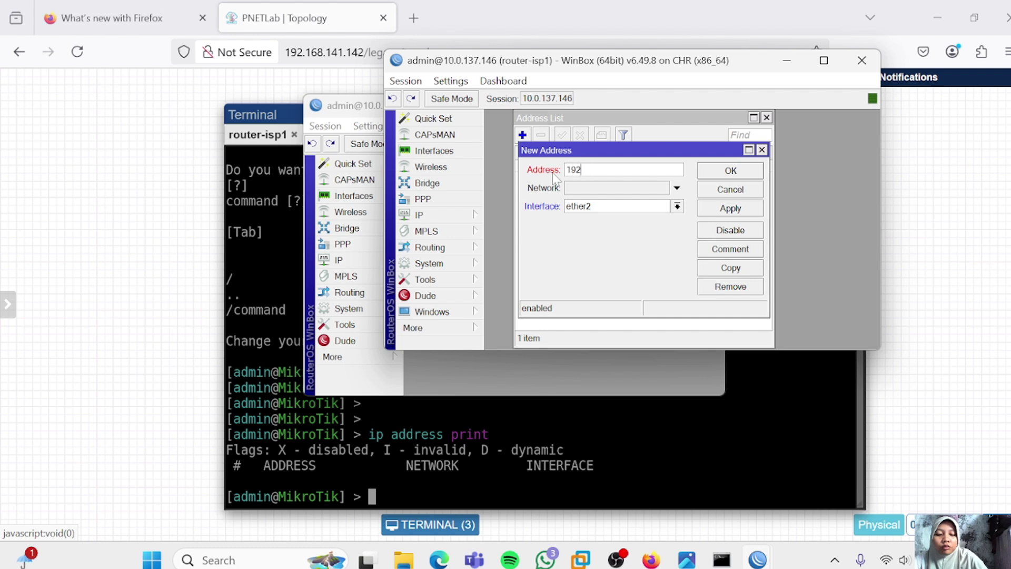
text(.168.)
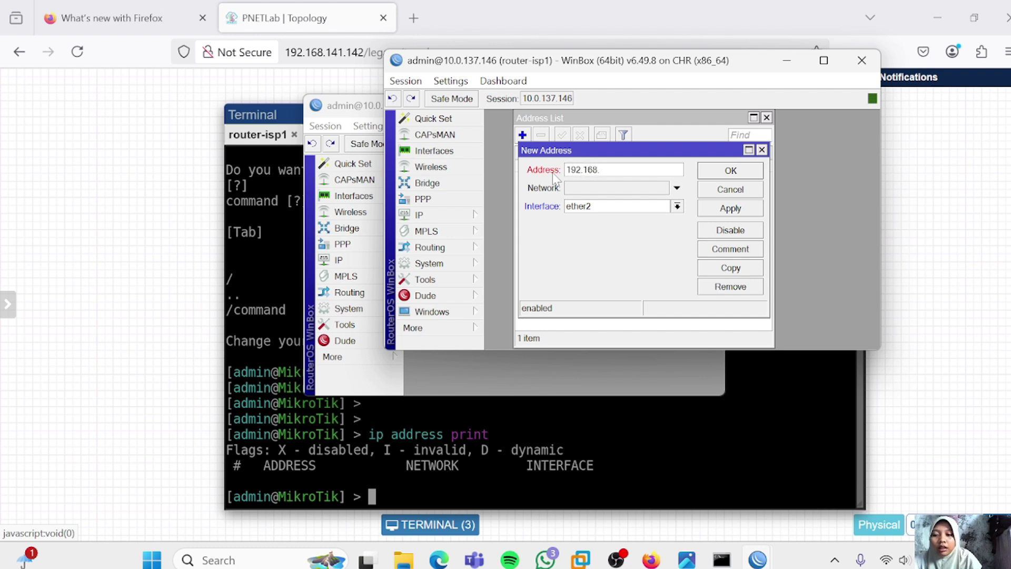
text(1.1/24)
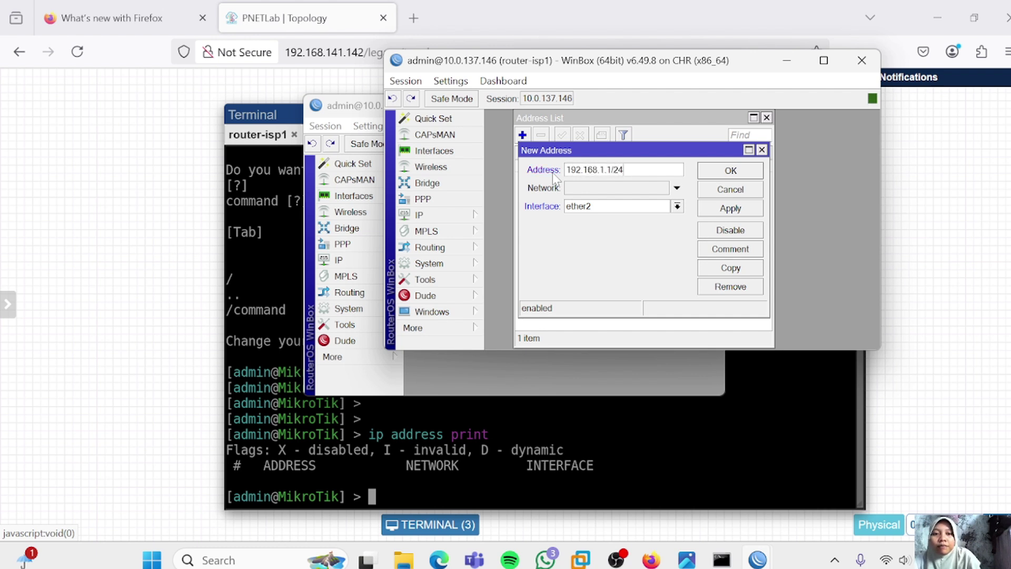
click(729, 213)
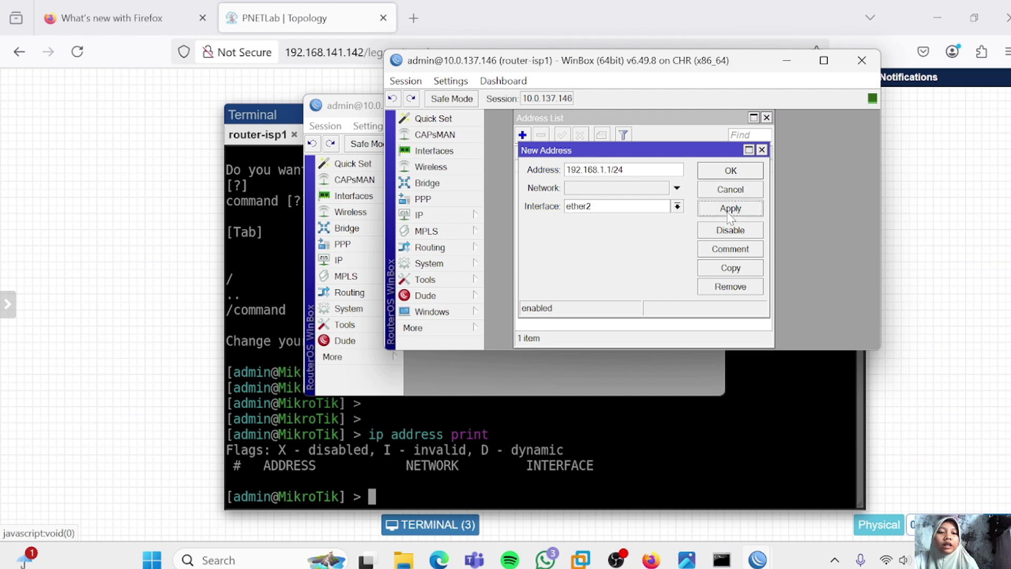
click(719, 174)
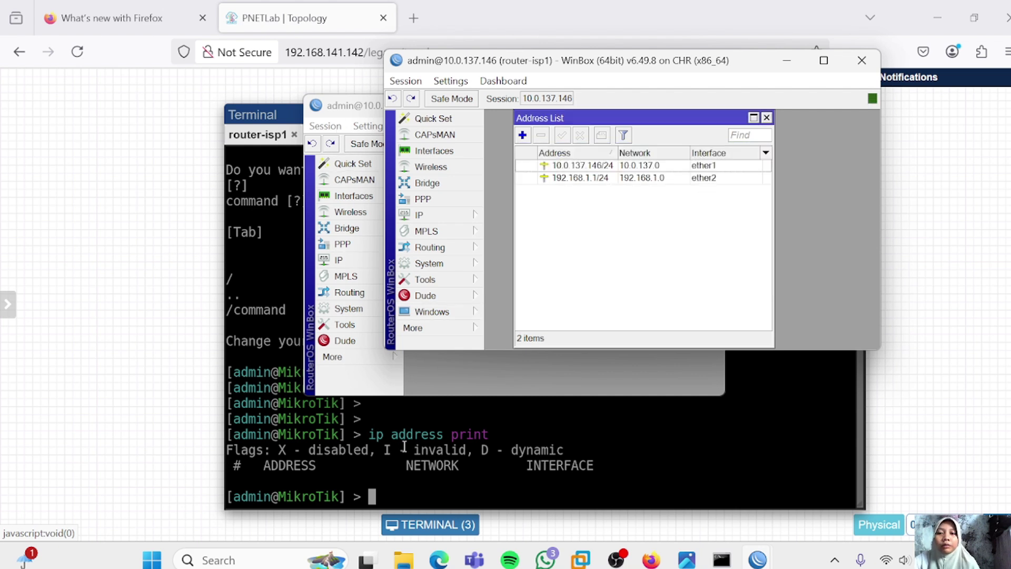
click(437, 534)
Place a 192.168.1.1/24 text label on the topology near router-isp1
click(437, 535)
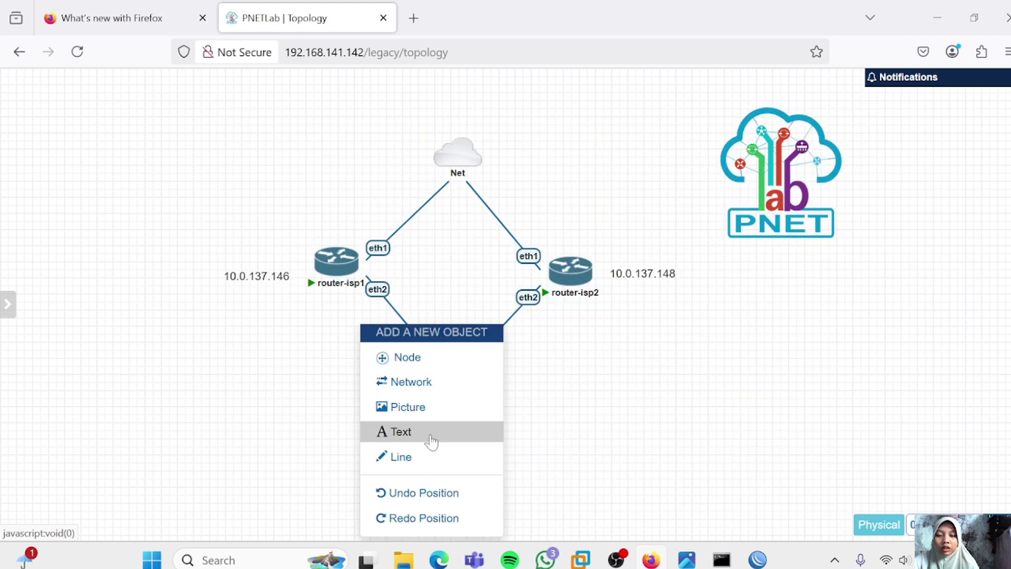
click(431, 433)
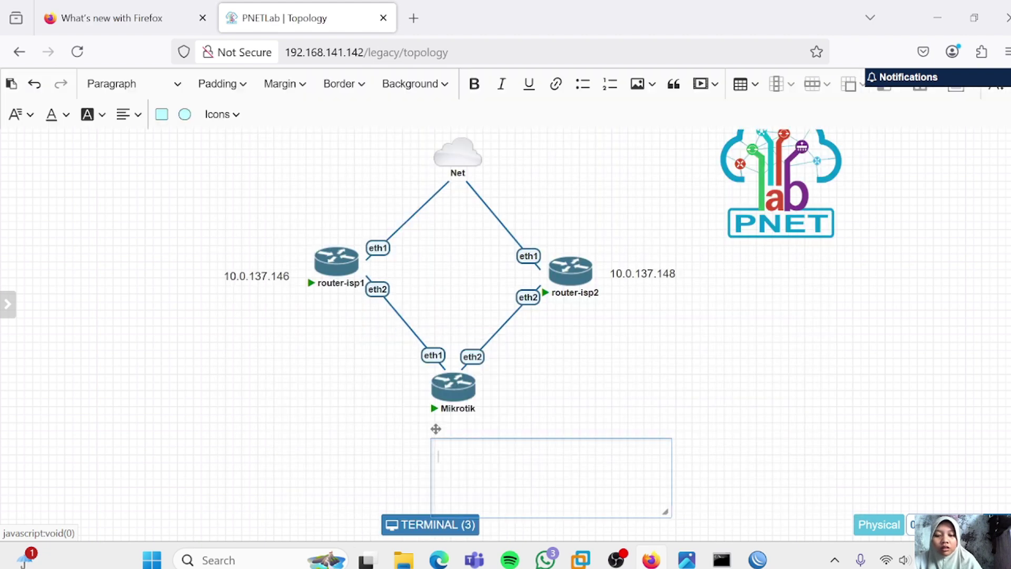
text(192.168.)
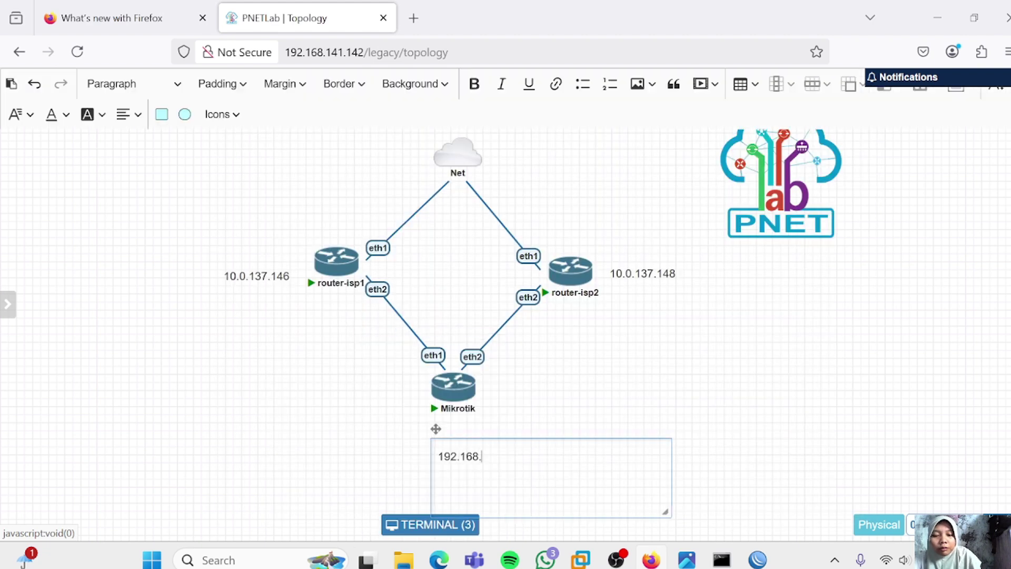
text(1.1)
text(/24)
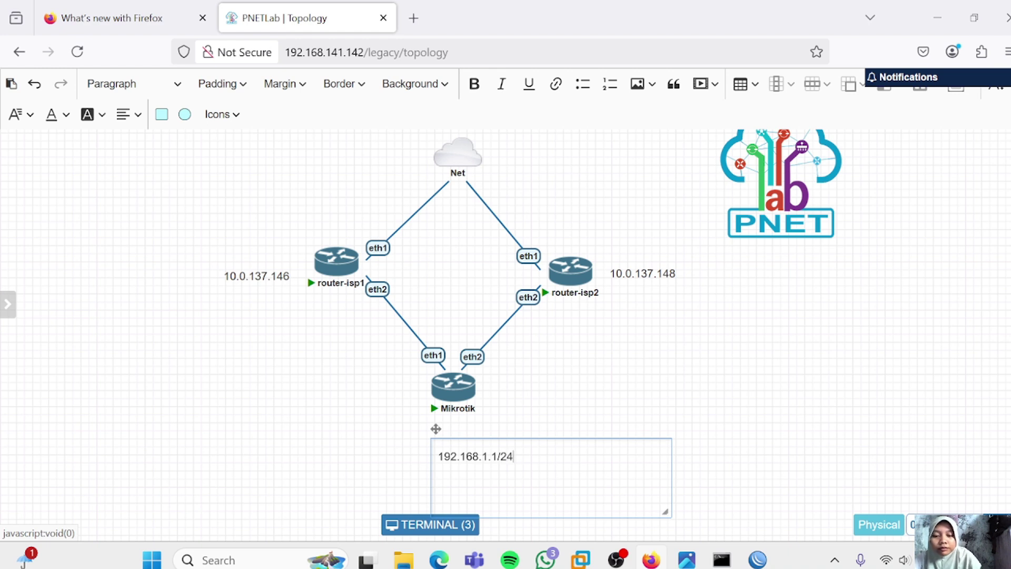
Add a 172.16.1.1/24 text label beside router-isp2 and bring up its WinBox session
right_click(574, 358)
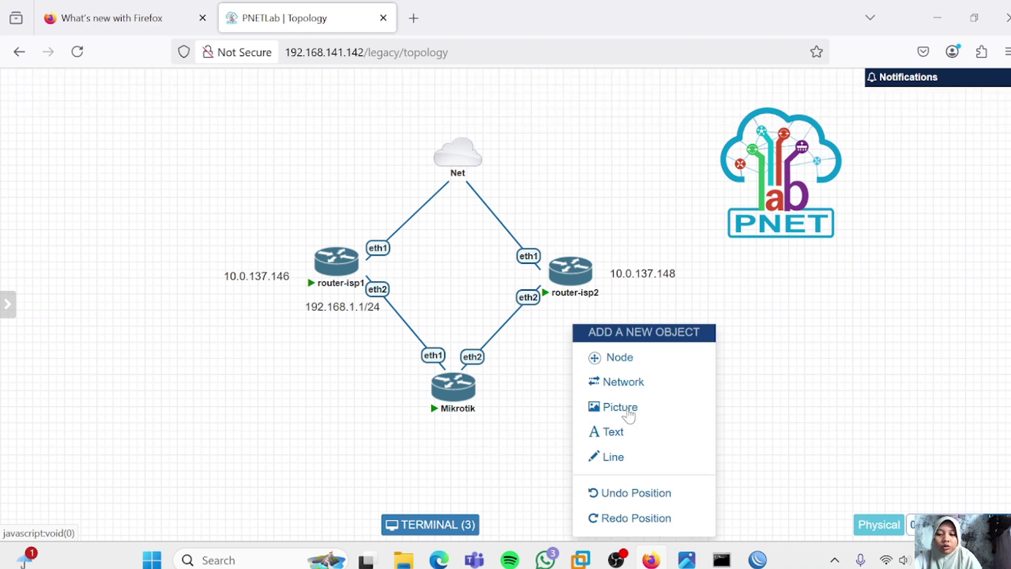
click(613, 432)
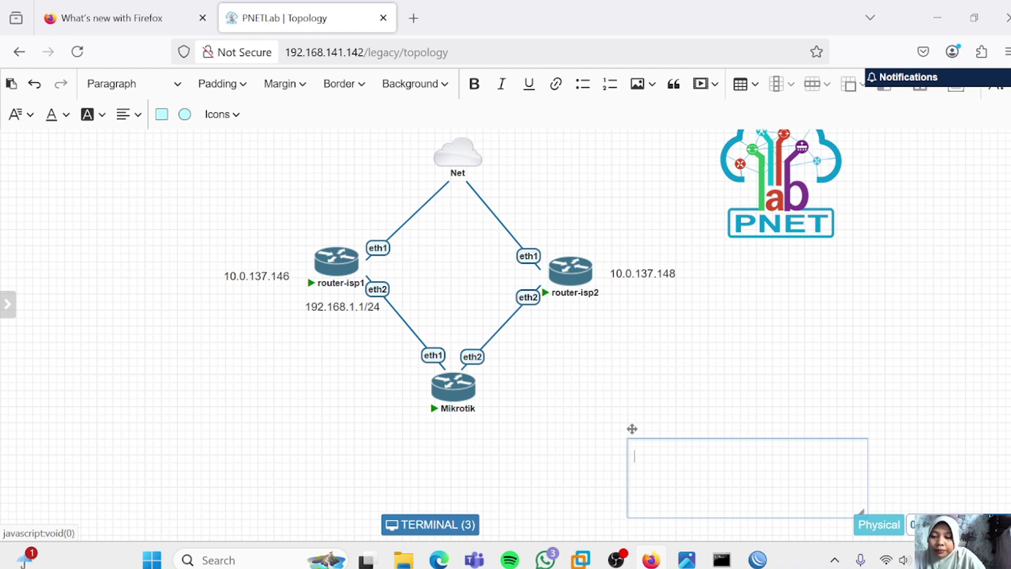
text(1)
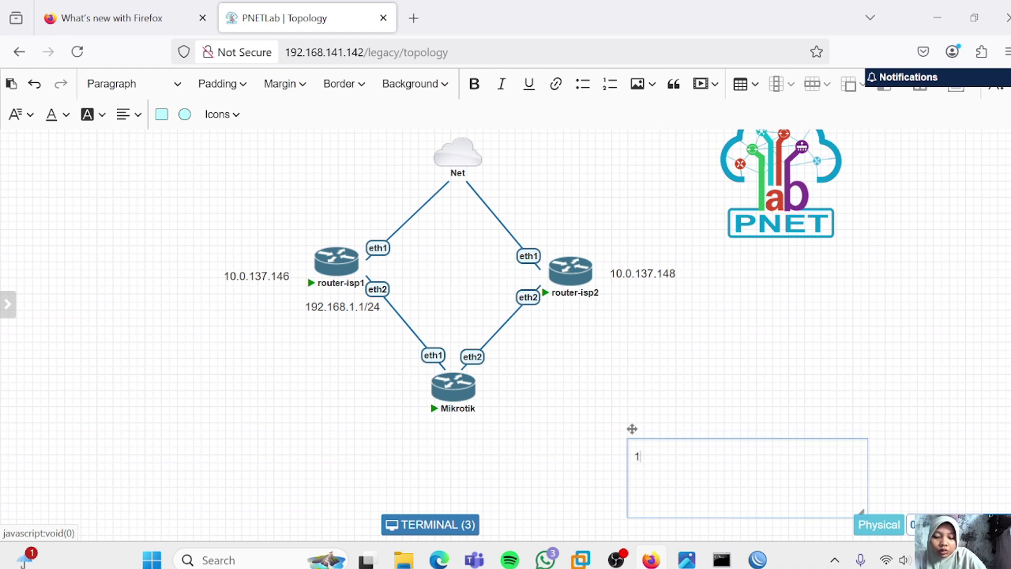
text(72.1)
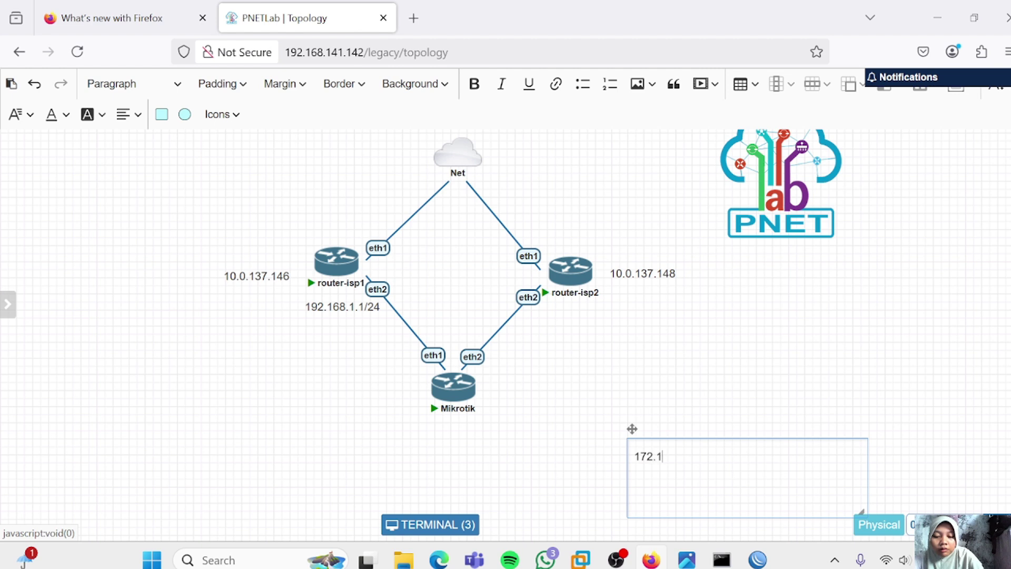
text(6.1.1/)
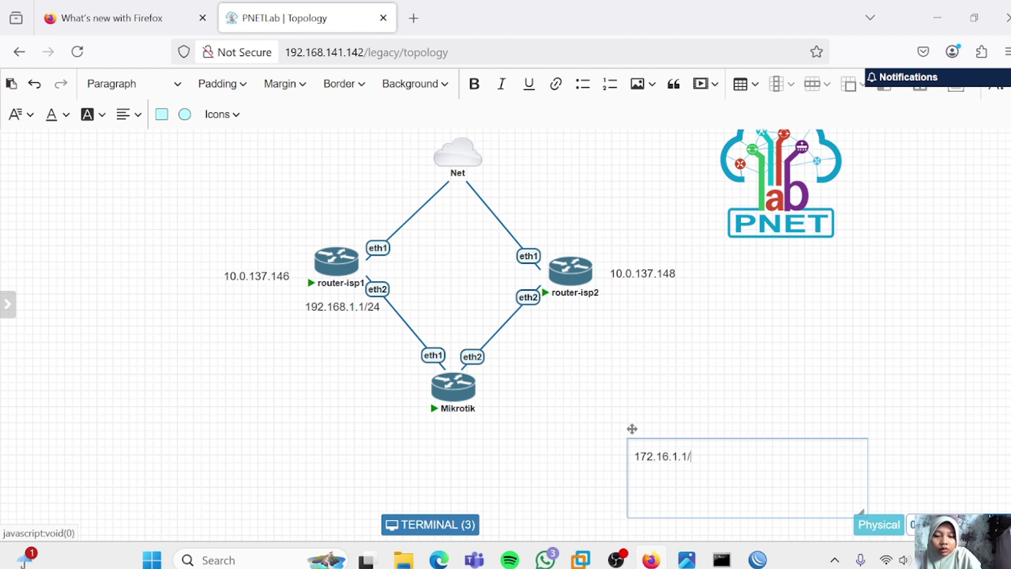
text(24)
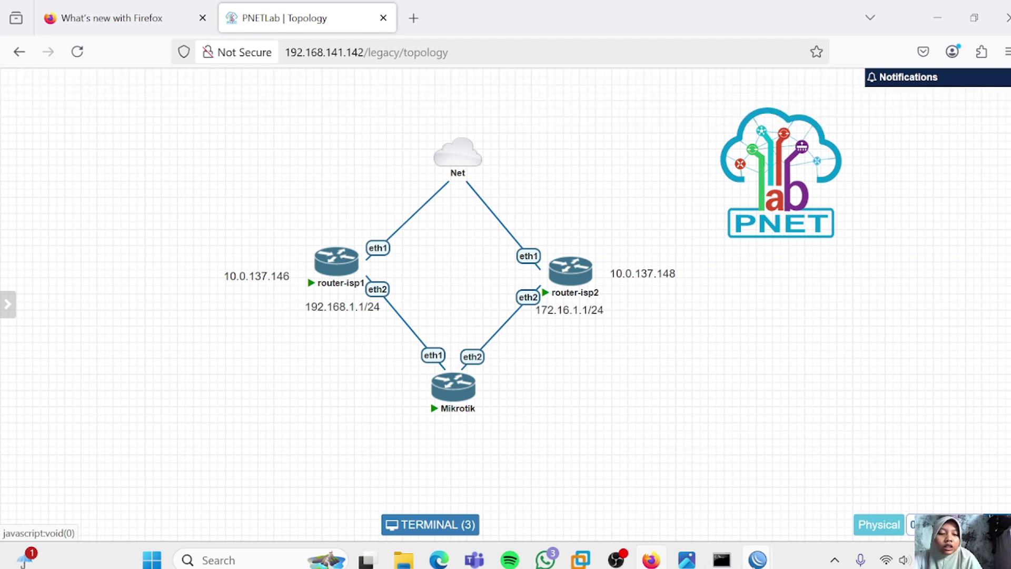
mouse_move(757, 559)
click(836, 513)
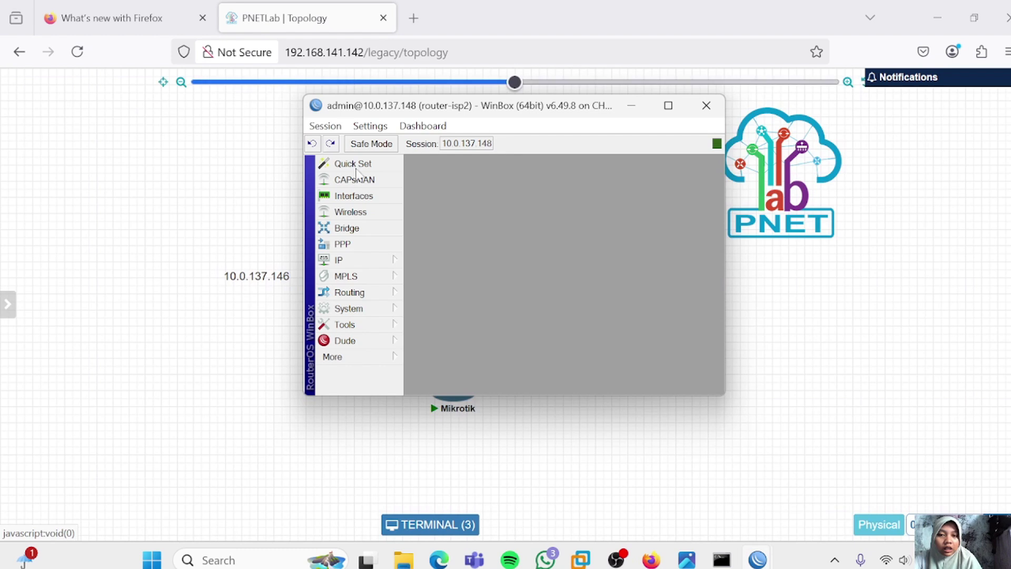
Add 172.16.1.1/24 on ether2 to router-isp2's IP address list in WinBox
click(383, 263)
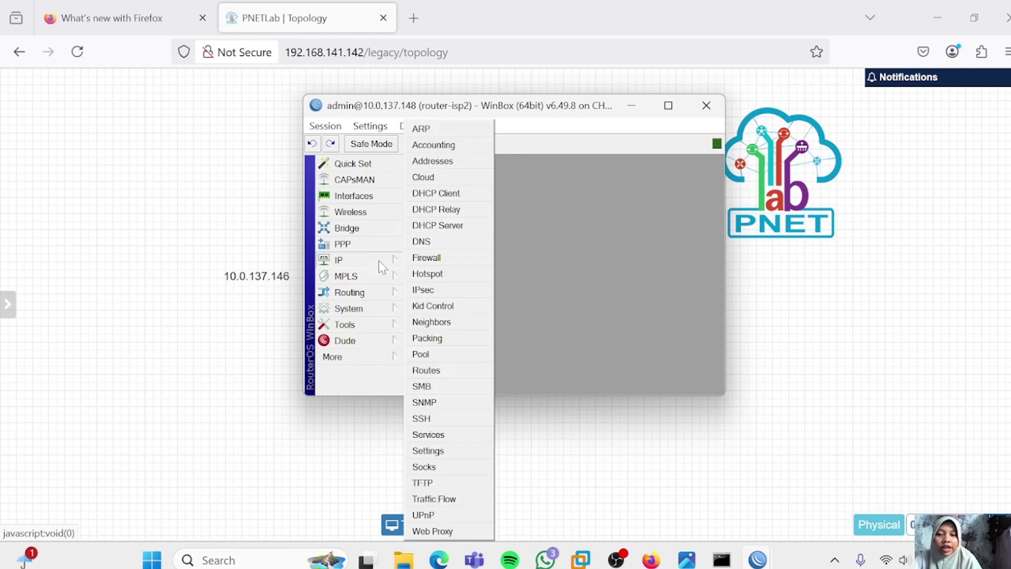
click(425, 160)
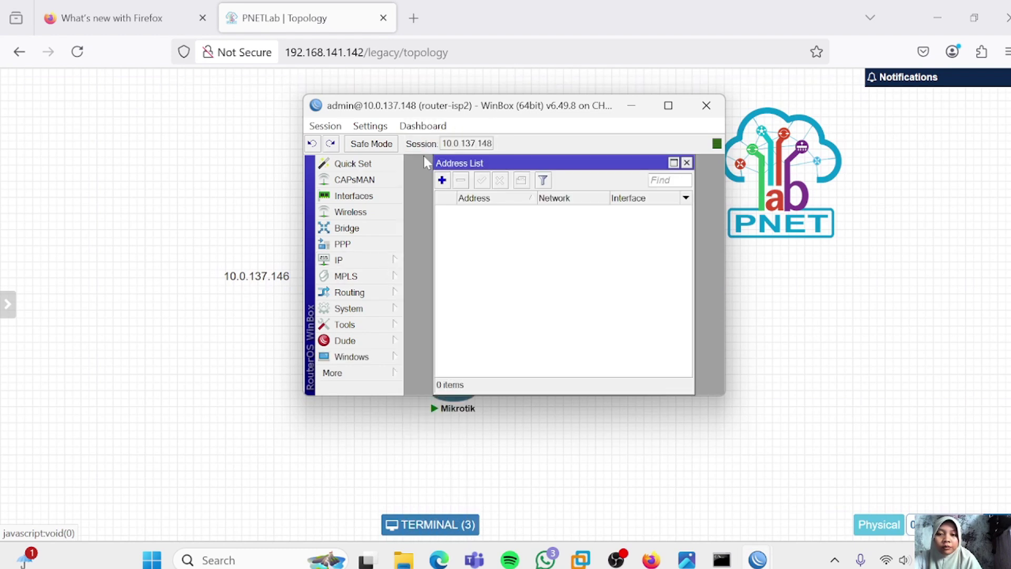
click(441, 179)
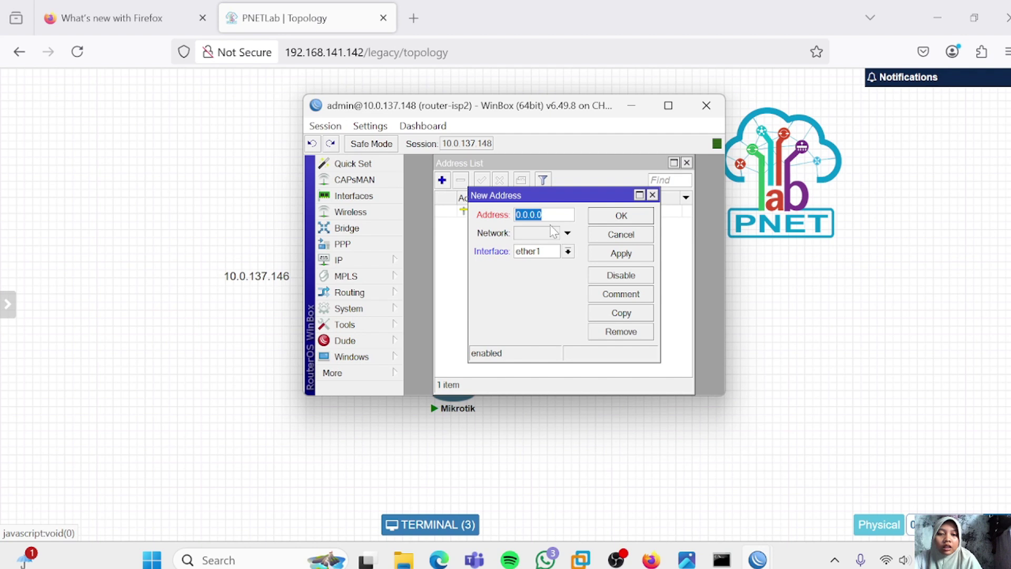
click(568, 251)
click(542, 274)
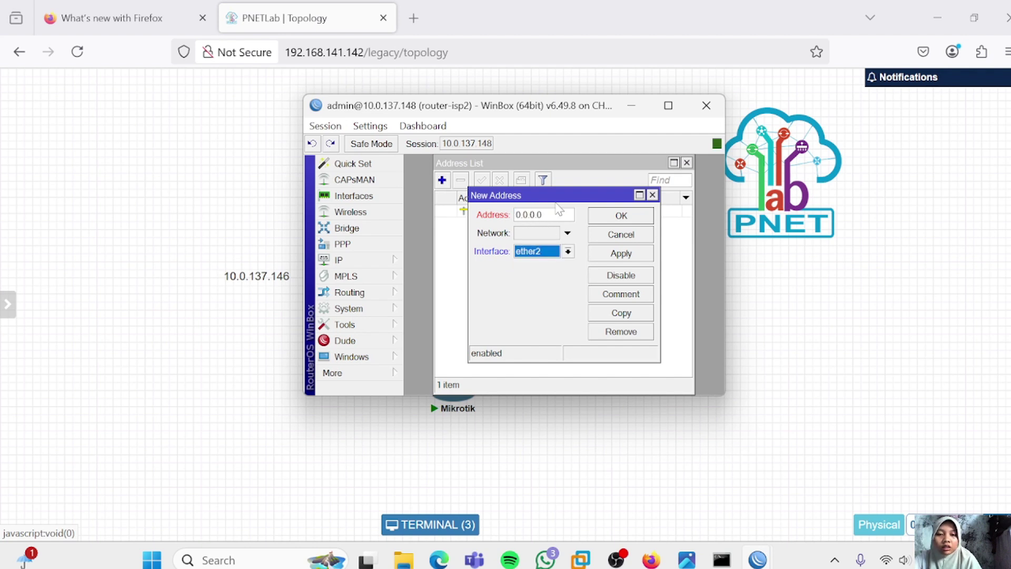
click(537, 214)
text(172)
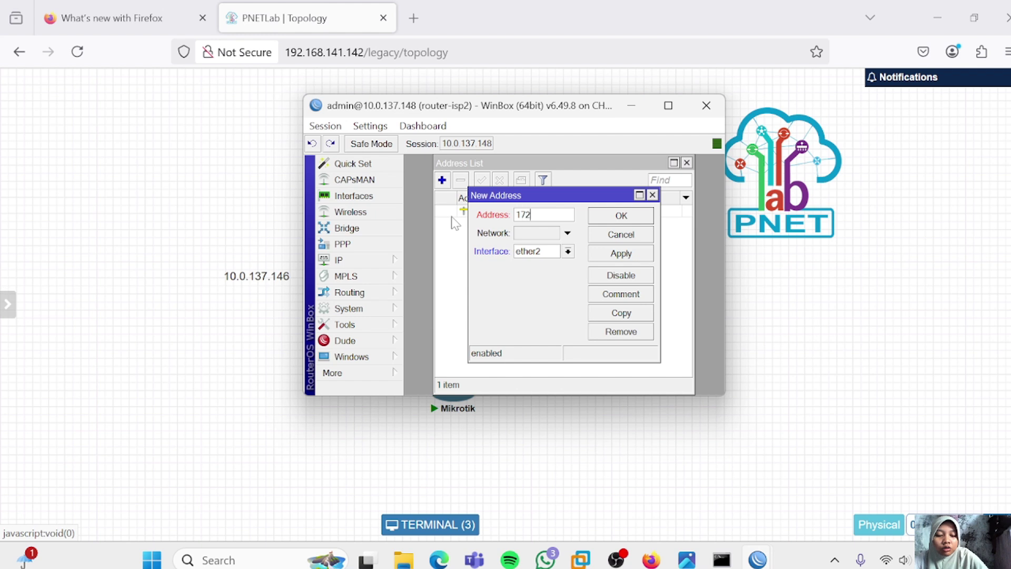
text(.16.1.1/2)
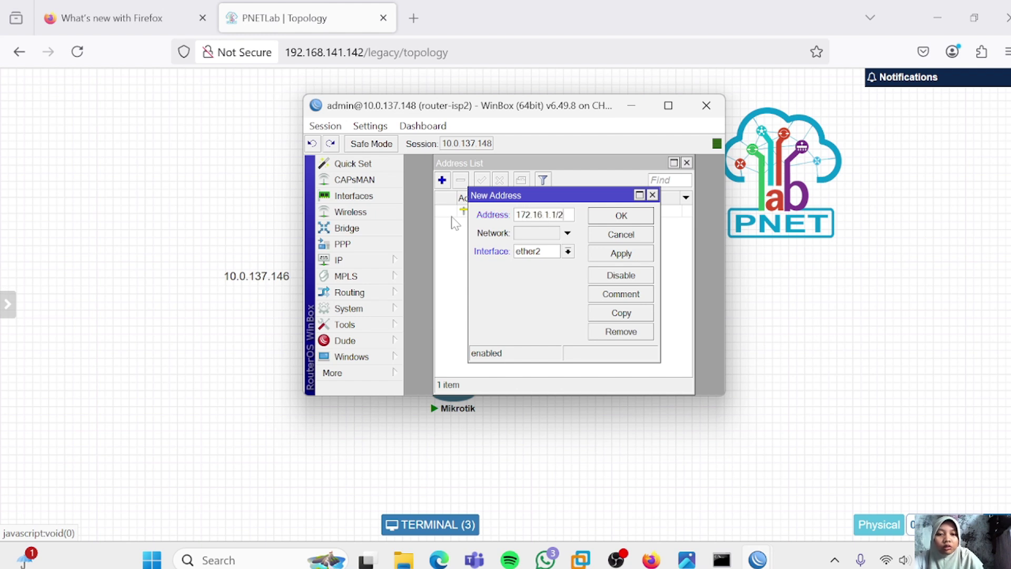
text(4)
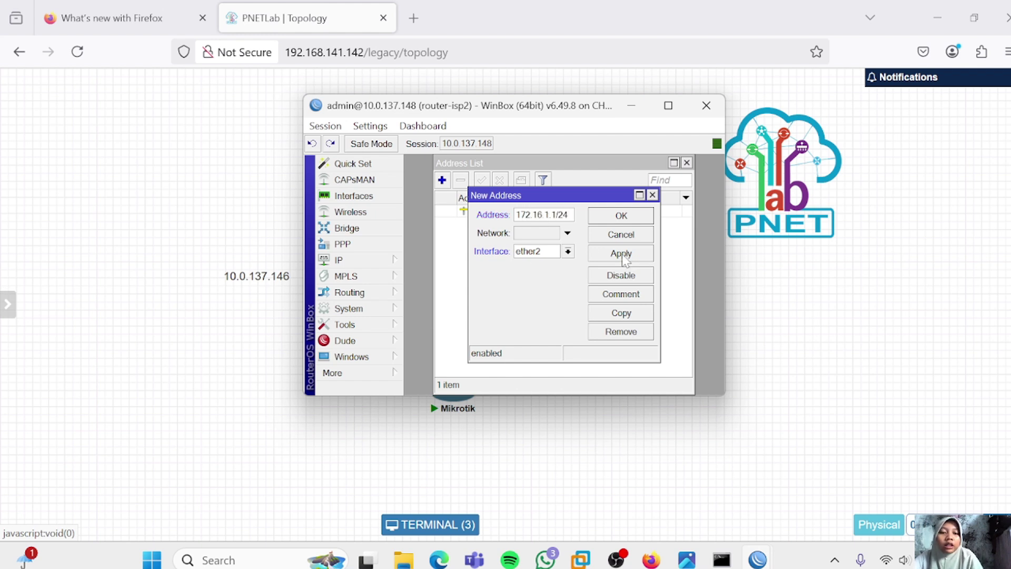
click(623, 255)
click(620, 215)
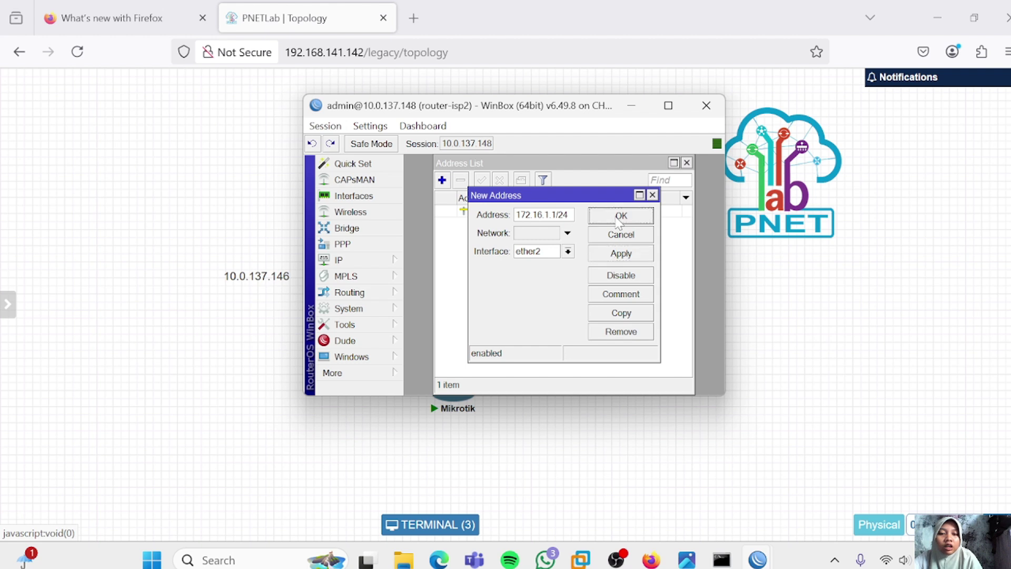
click(413, 525)
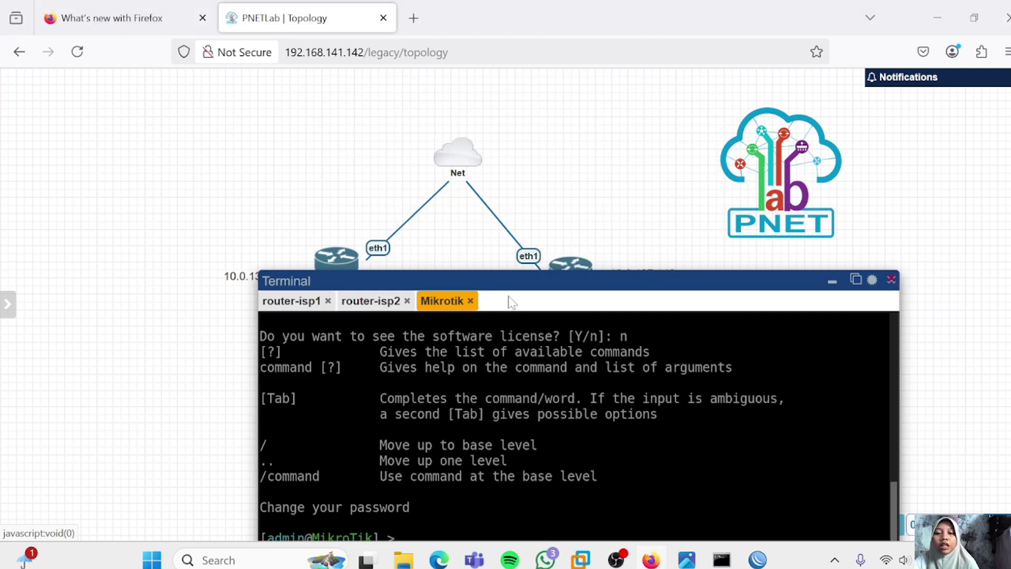
List the Mikrotik client's IP addresses (none yet) and its interfaces ether1–ether4
drag(504, 281, 499, 137)
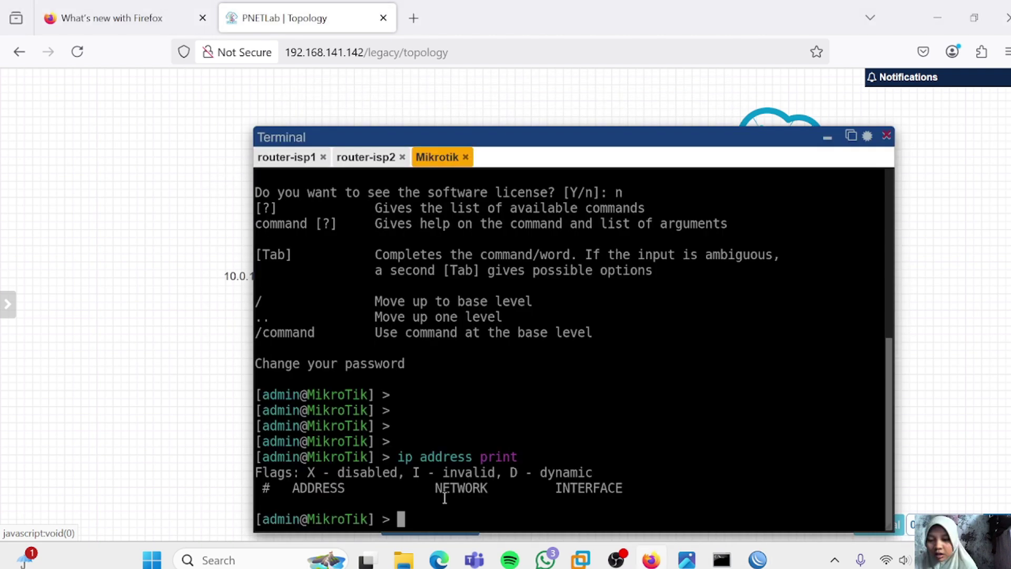
key(Up)
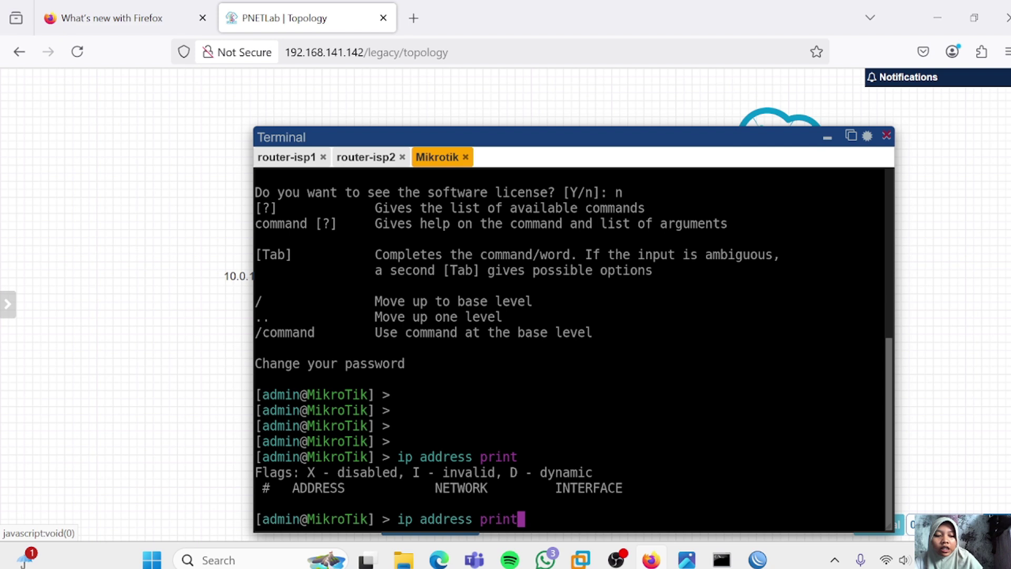
key(Return)
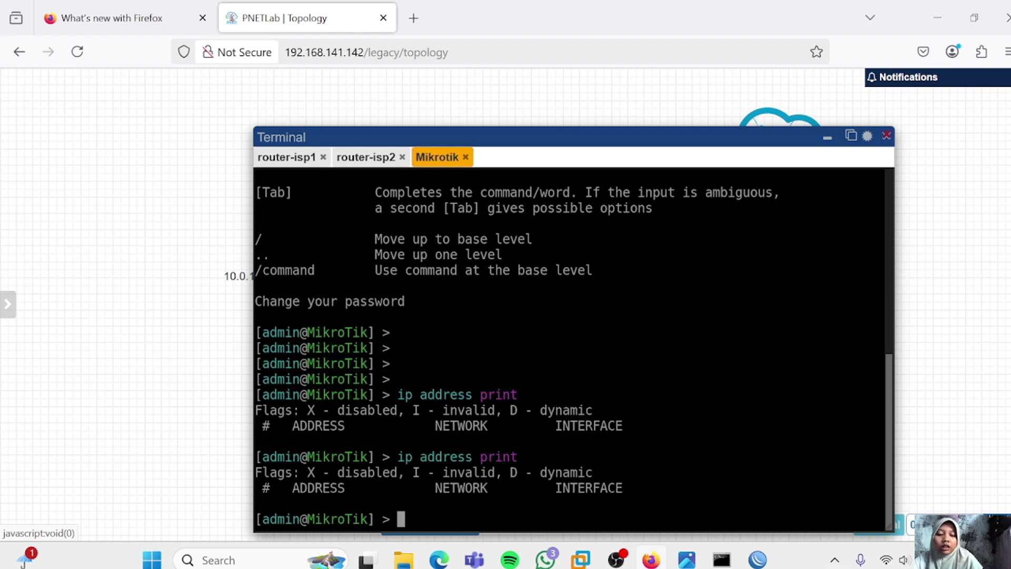
text(interfa)
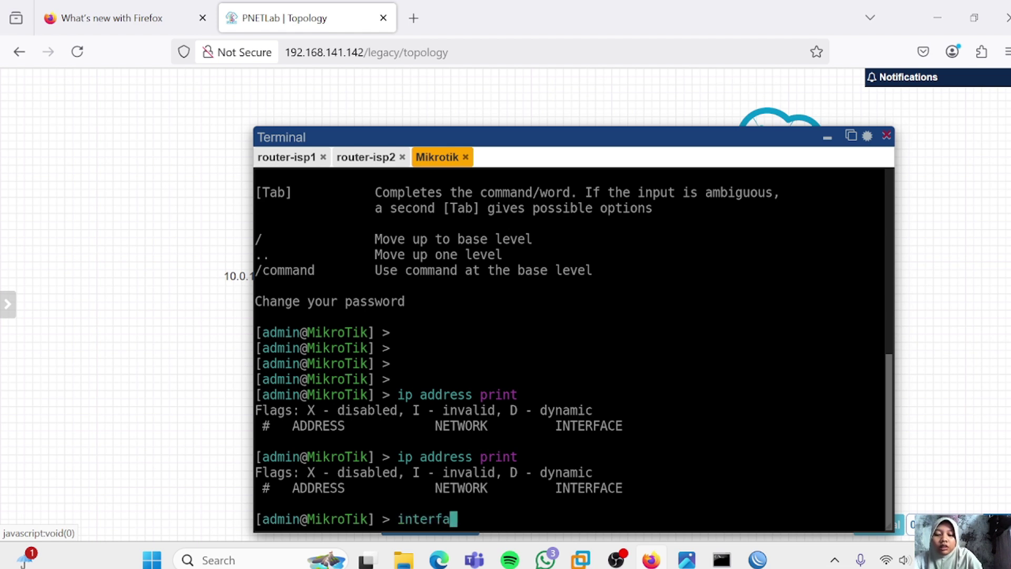
text(ce pri)
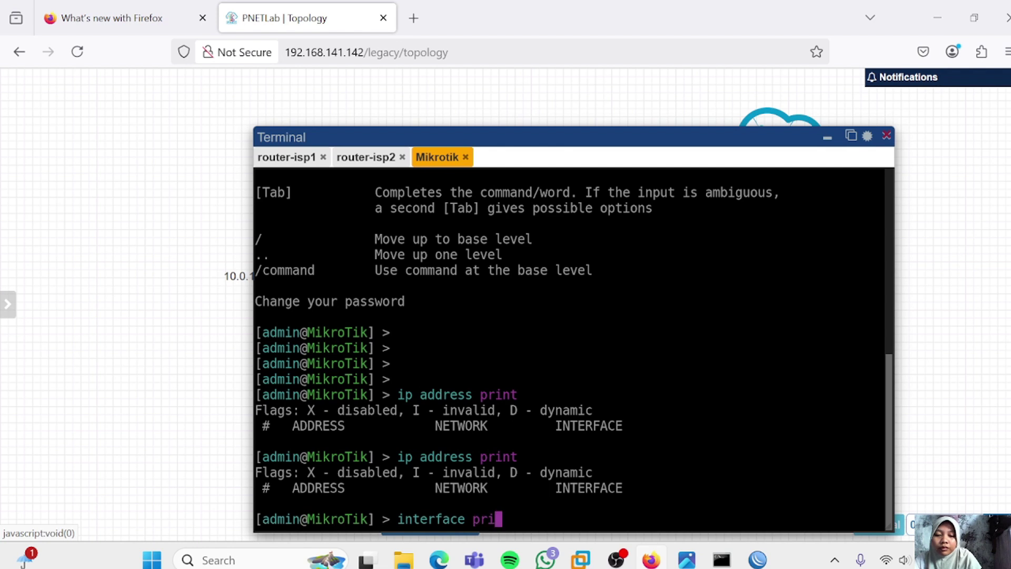
text(nt)
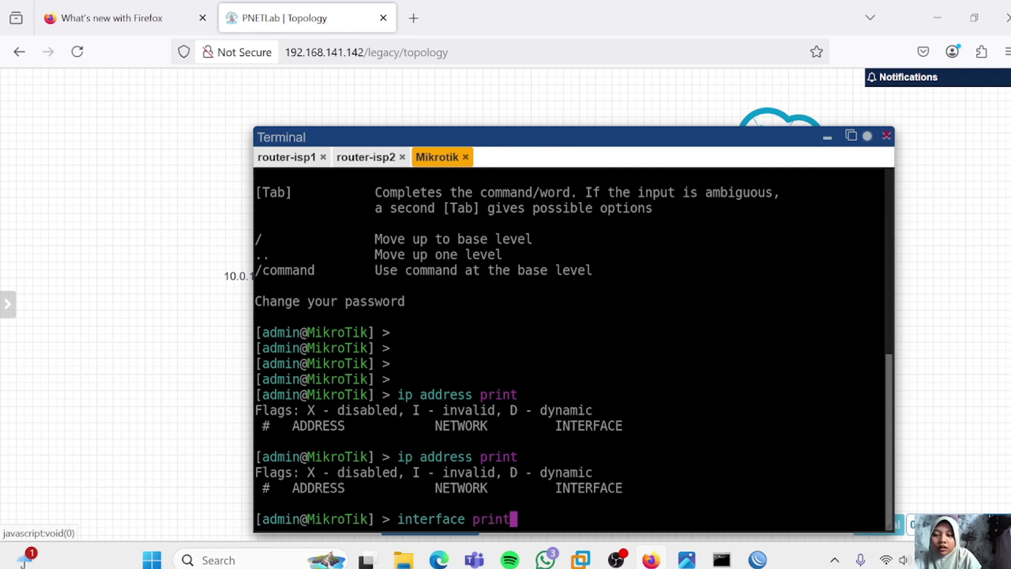
key(Return)
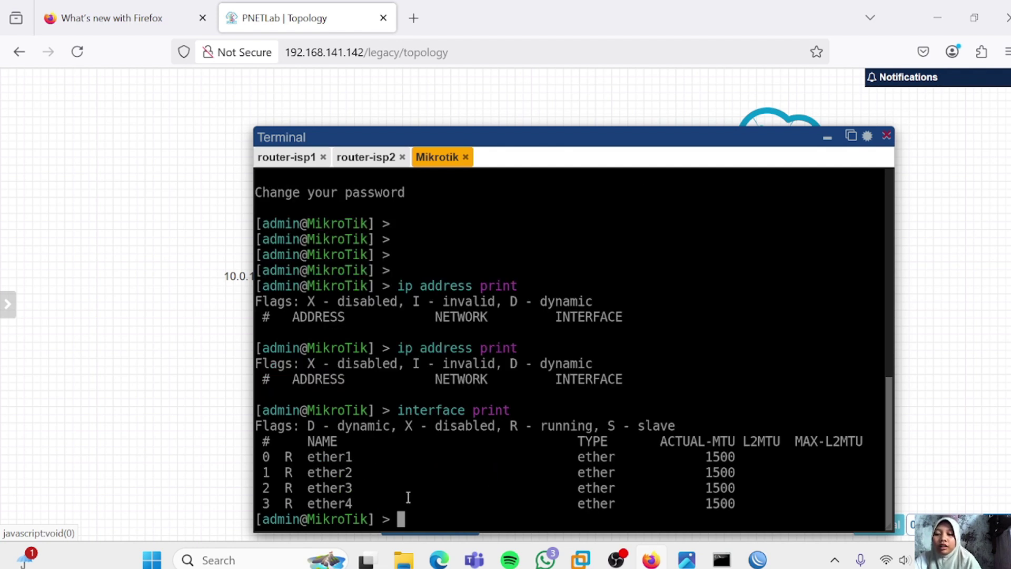
List neighbours 192.168.1.1 on ether1 and 172.16.1.1 on ether2, then recheck the empty address list
text(i)
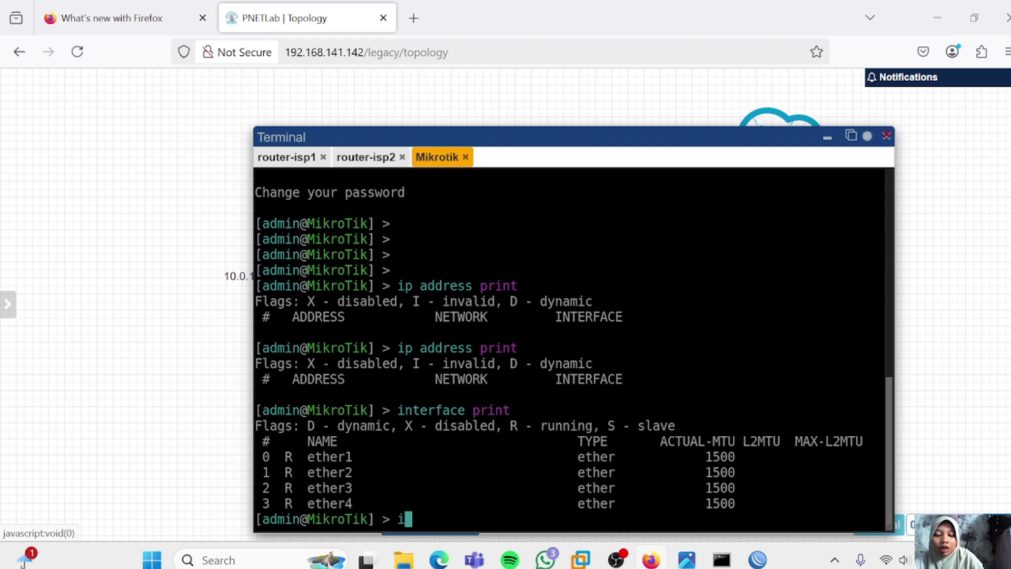
text(p neigh)
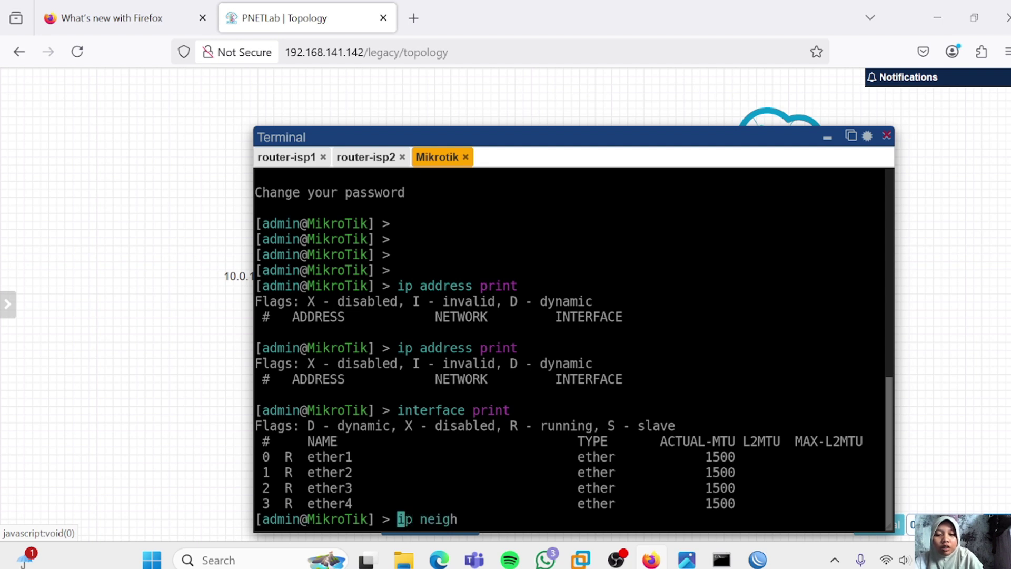
text(bor print)
key(Return)
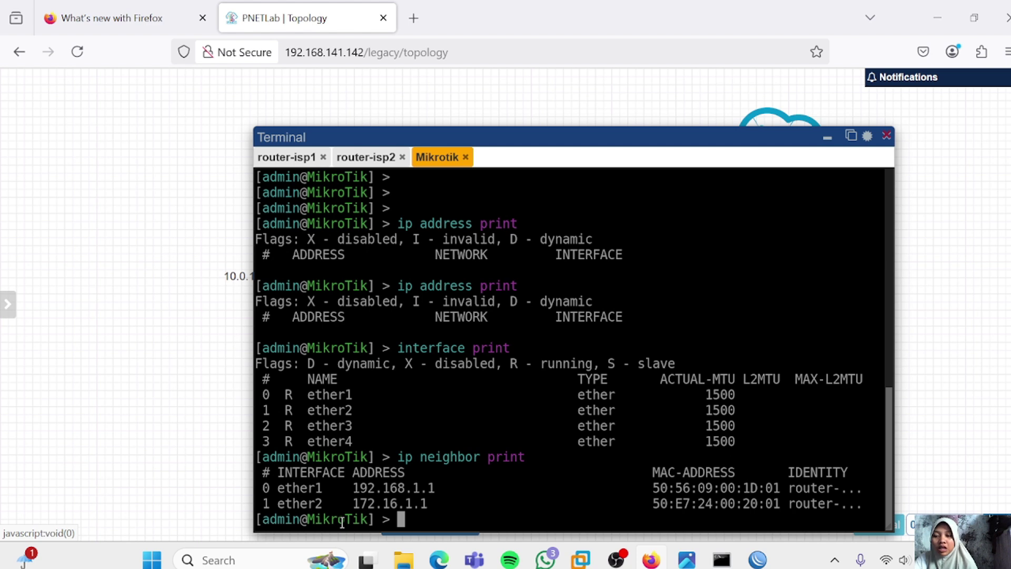
text(ip add)
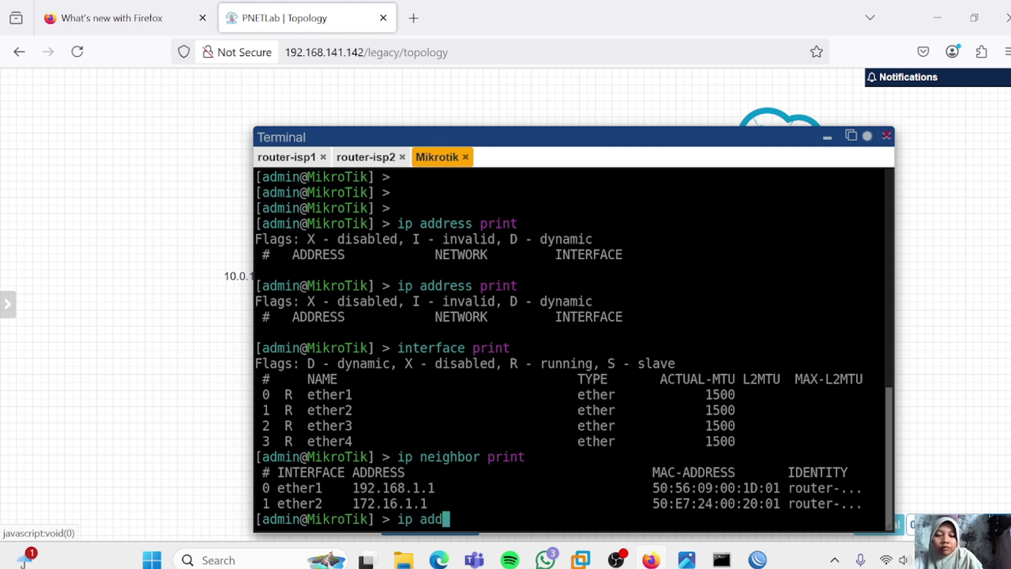
key(Tab)
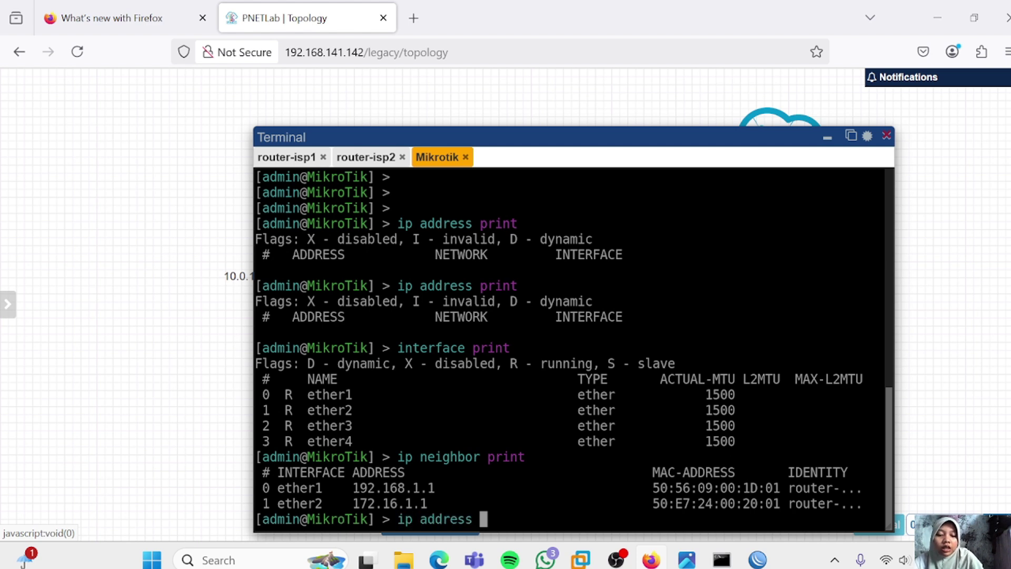
text(print)
key(Return)
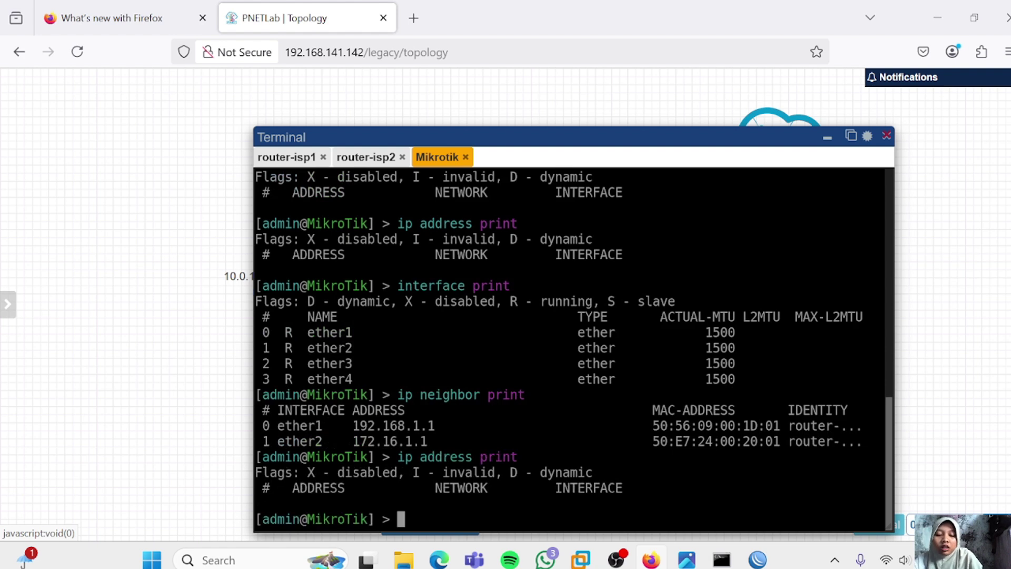
Under /ip address, assign 192.168.1.2/24 to the client's ether1
text(ip addres)
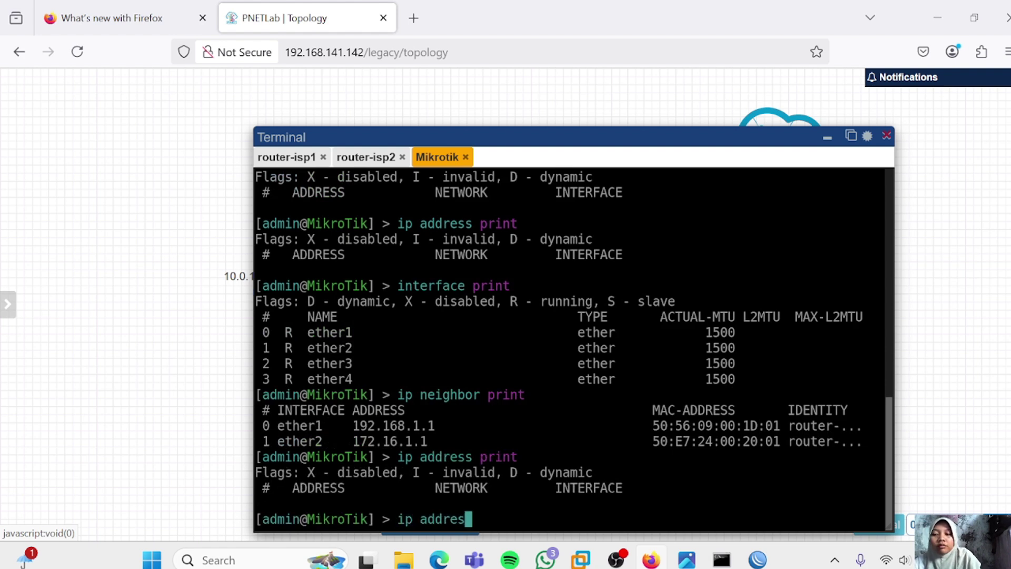
text(s)
key(Return)
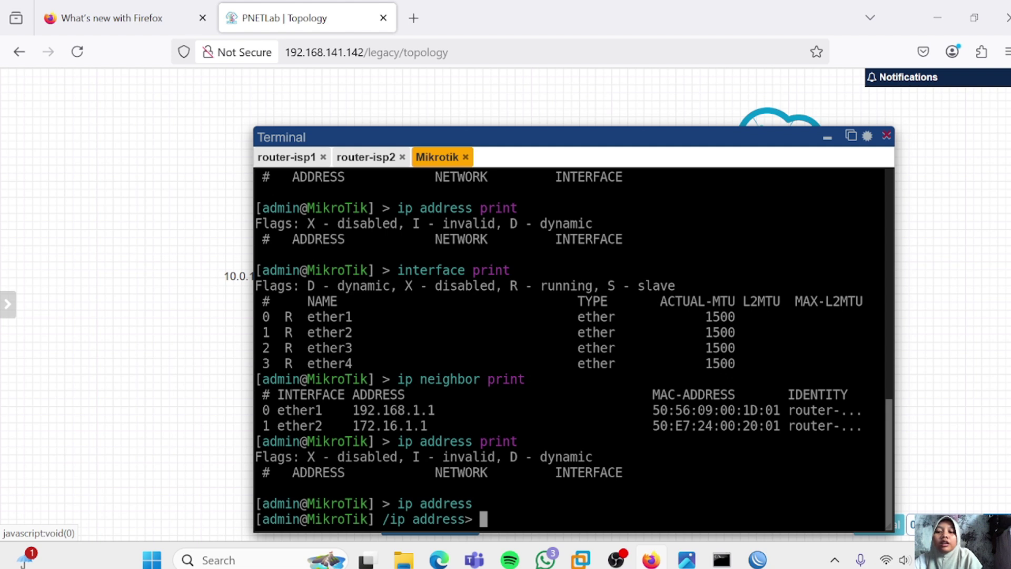
text(ad)
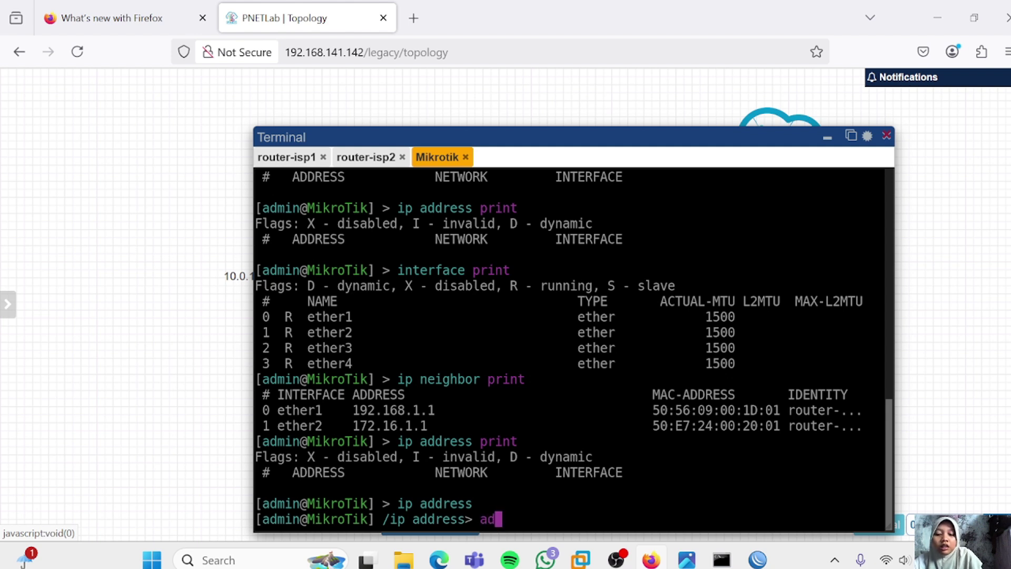
text(d address)
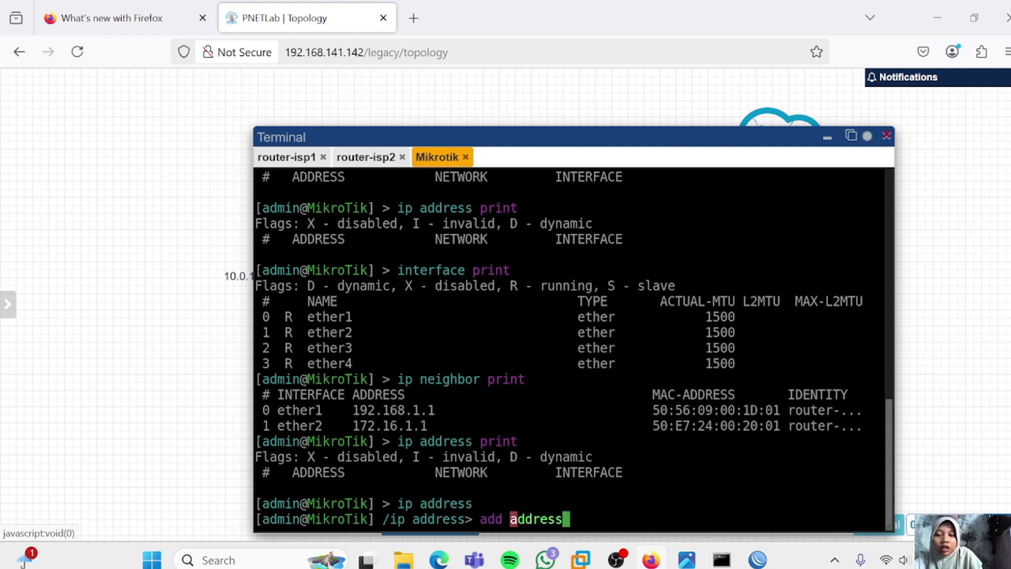
text(=)
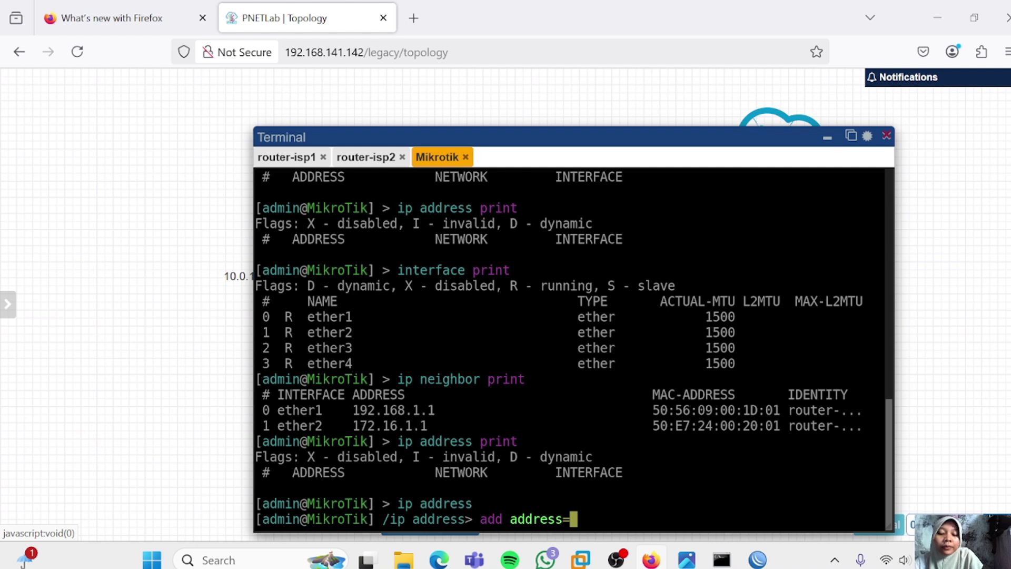
text(1)
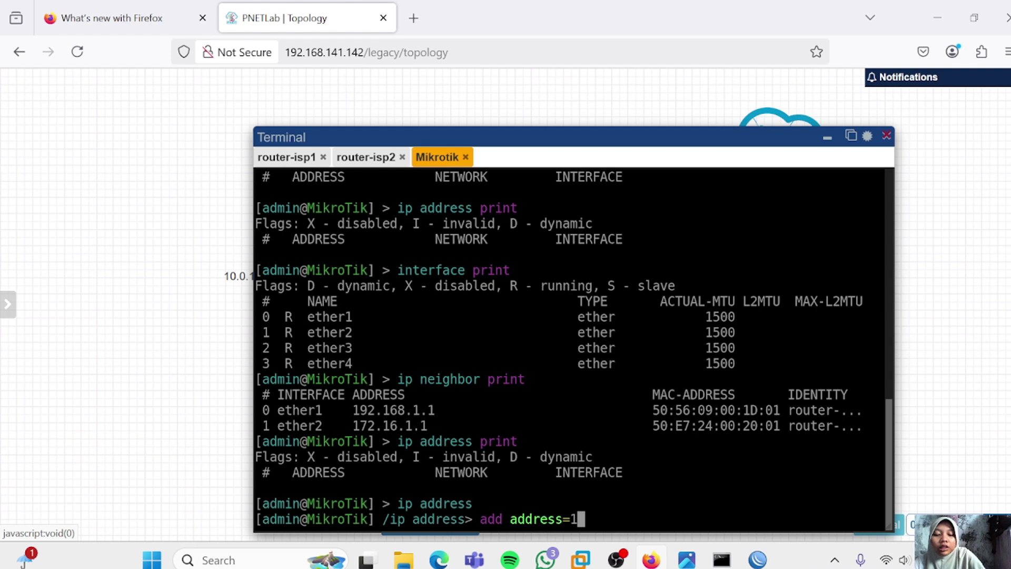
text(92.168.1.2)
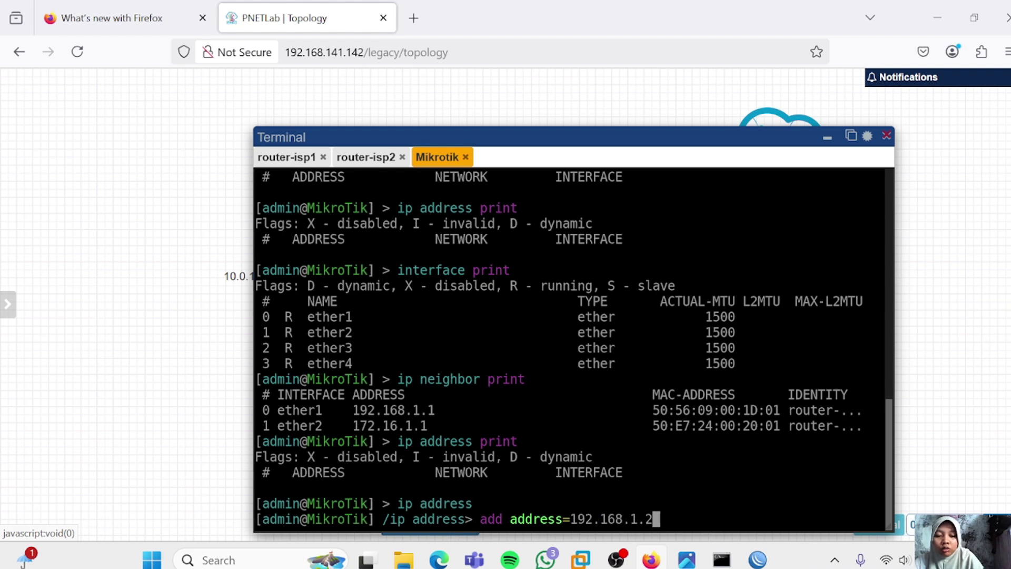
text(/24)
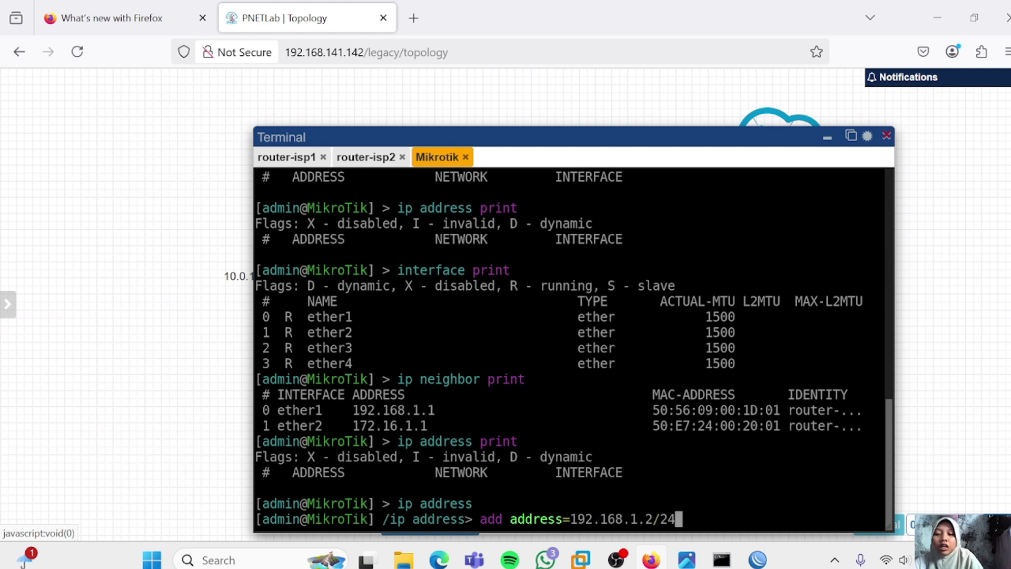
text( inte)
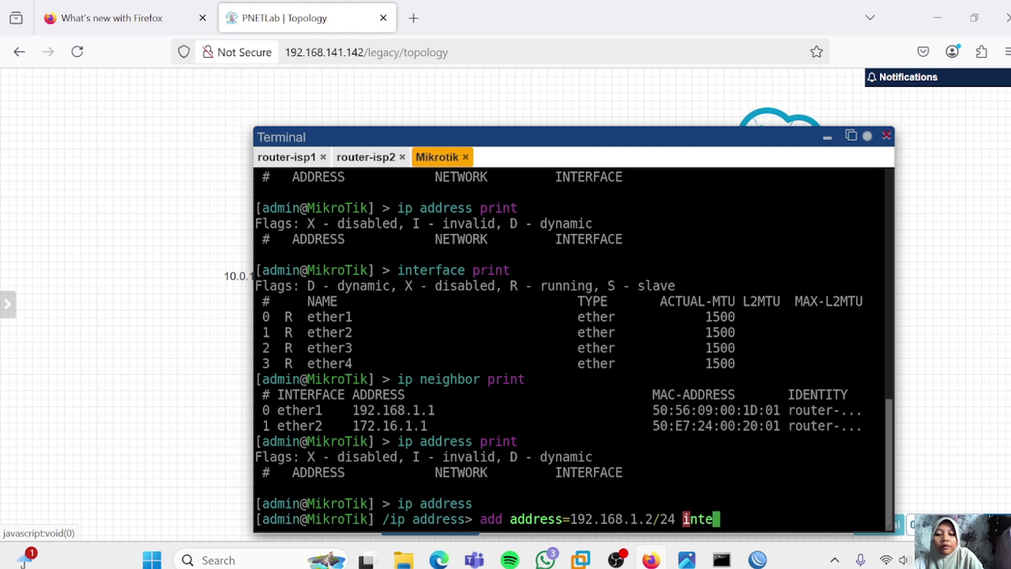
text(rface=et)
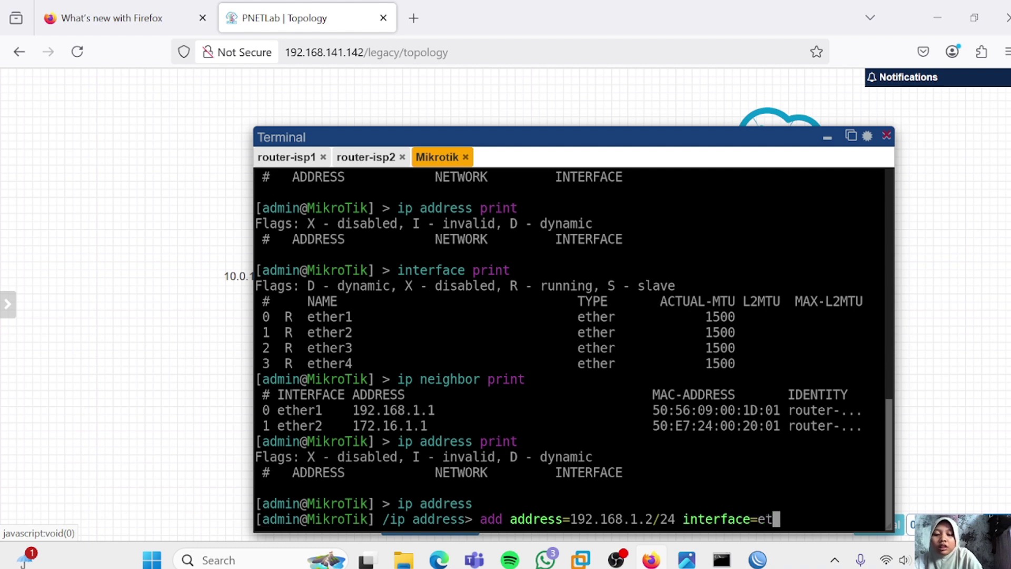
text(her1)
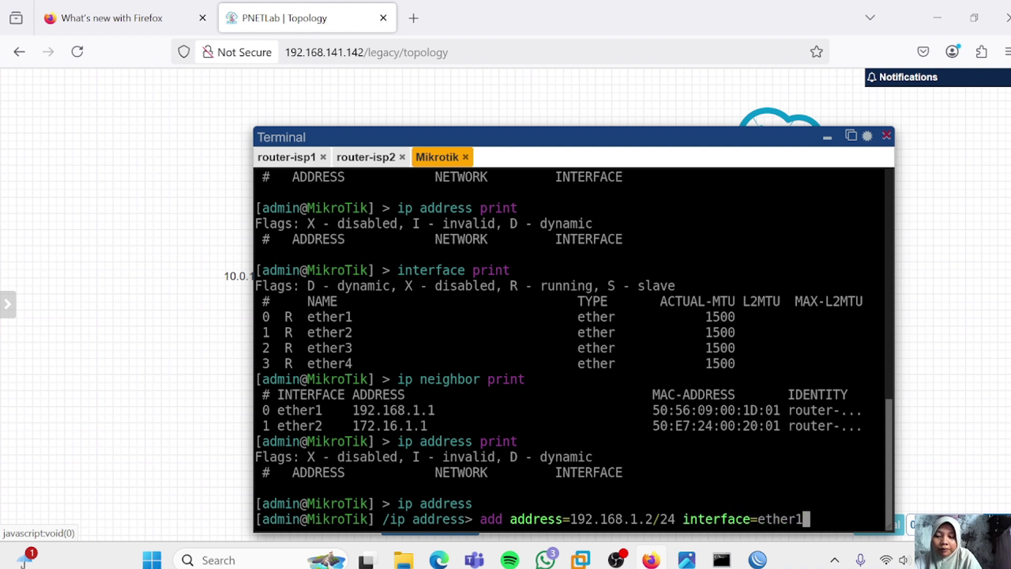
key(Return)
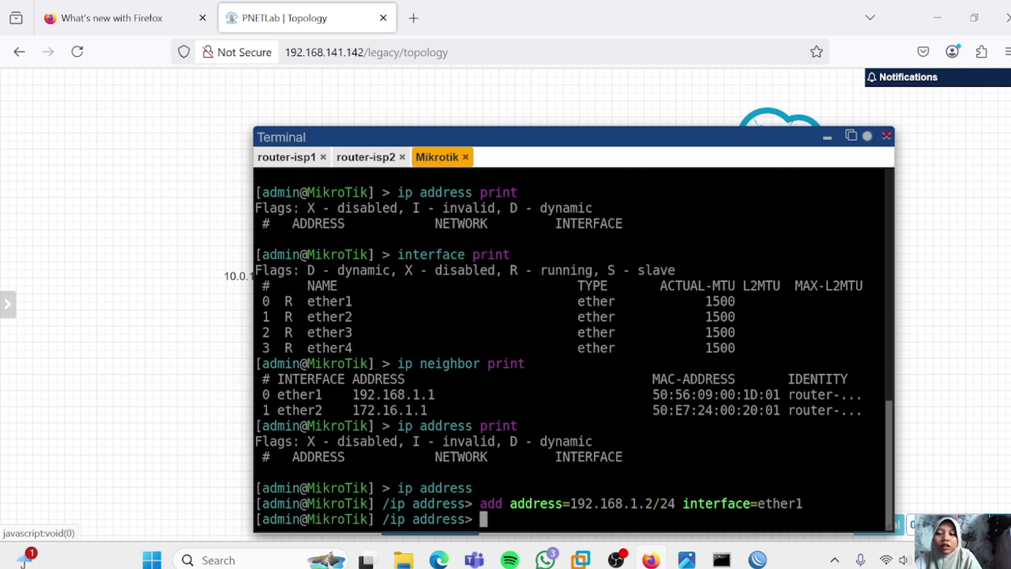
Assign 172.16.1.2/24 to ether2, list both addresses, and return to the root prompt
text(add ad)
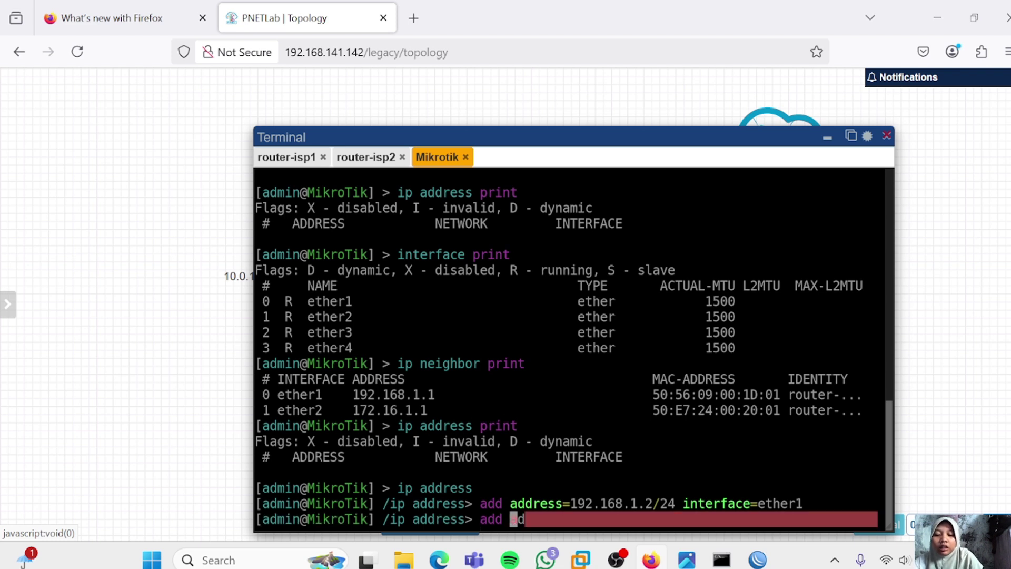
text(dress=)
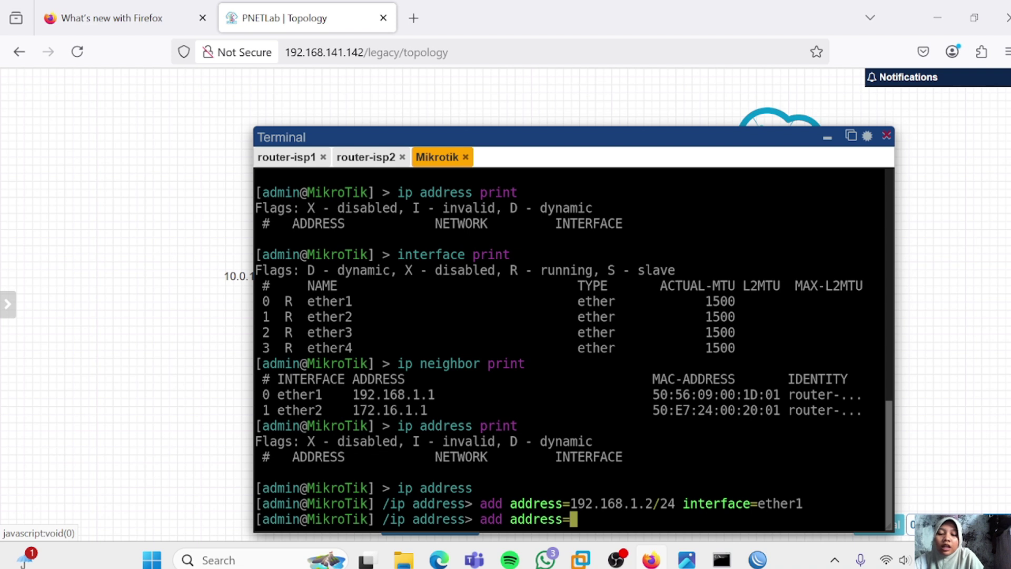
text(172)
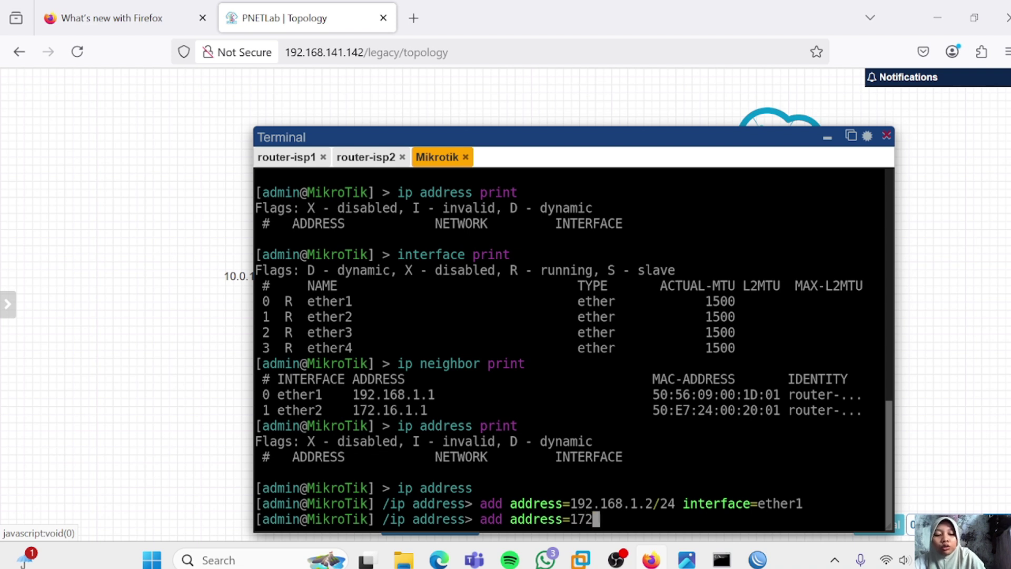
text(.16.1.)
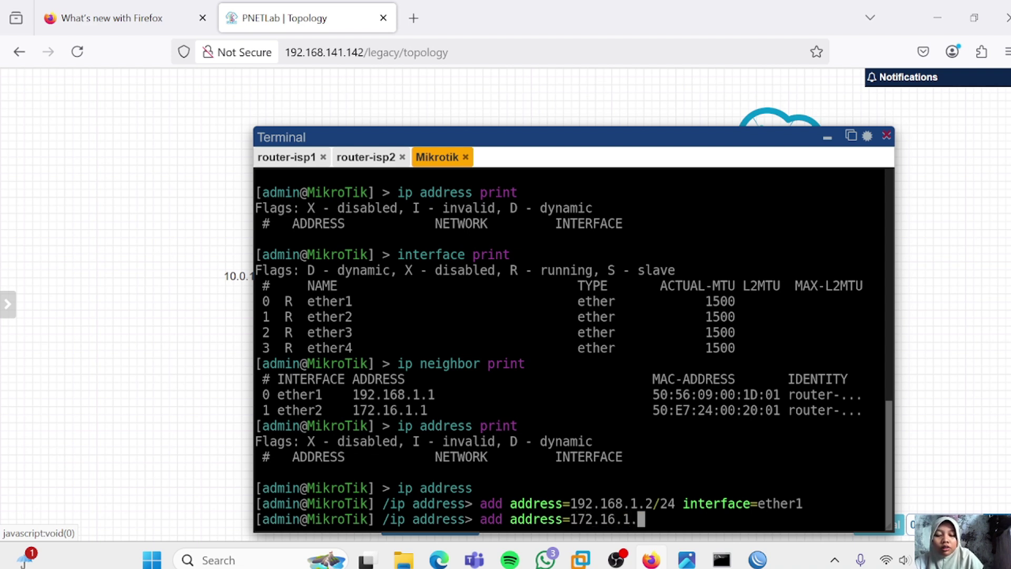
text(2/24 in)
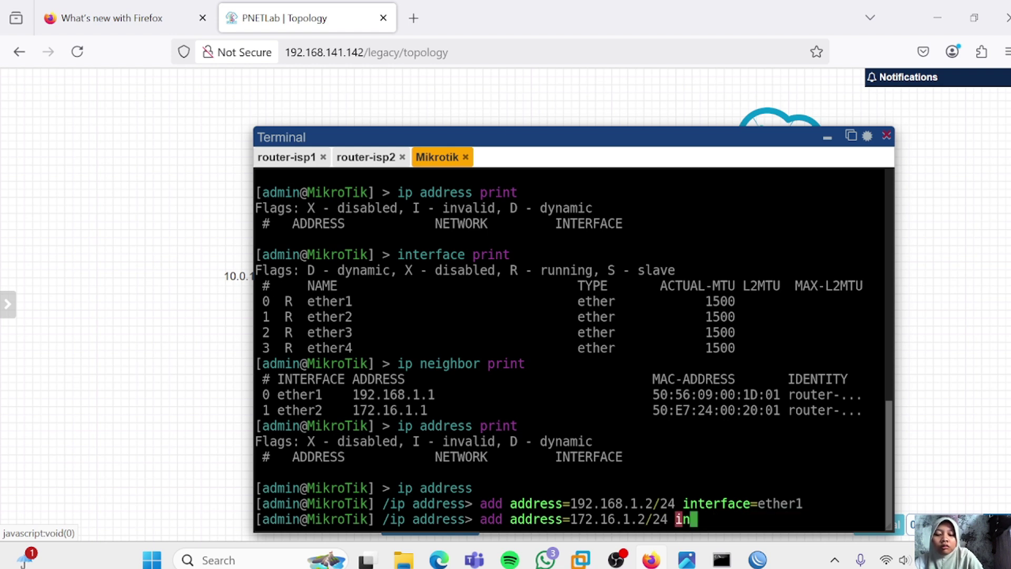
text(terface)
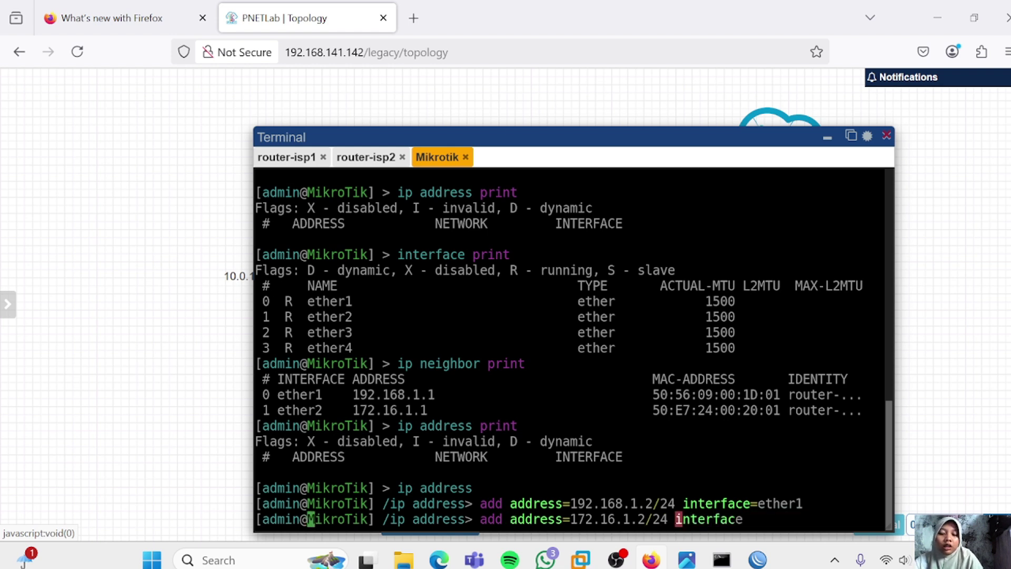
text(=ether2)
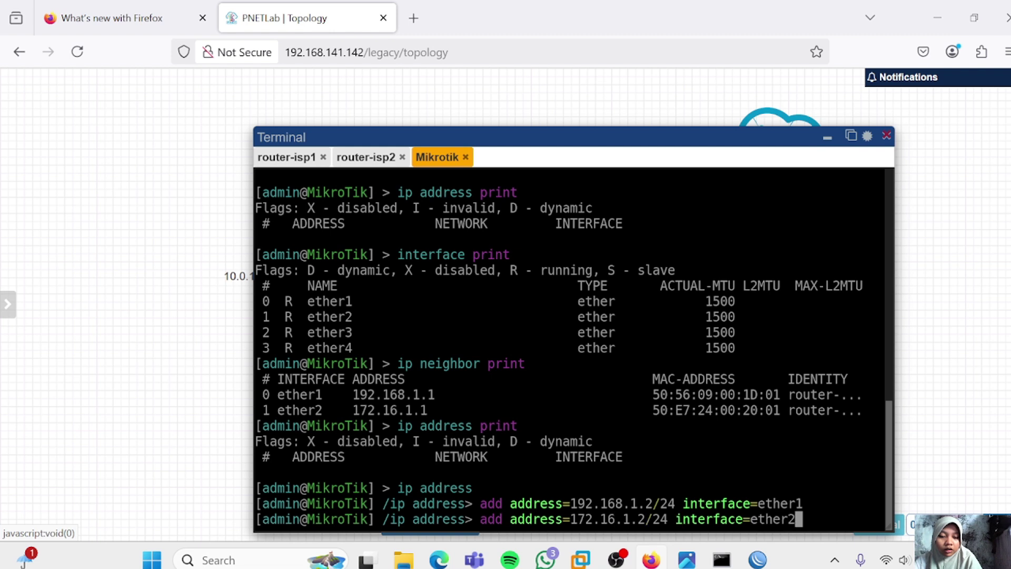
key(Return)
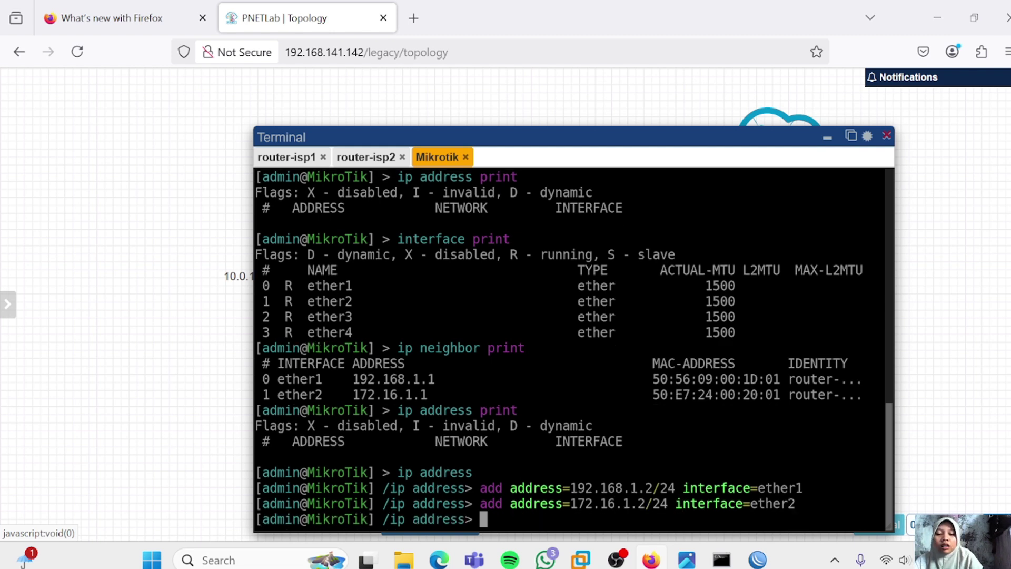
text(prin)
text(t)
key(Return)
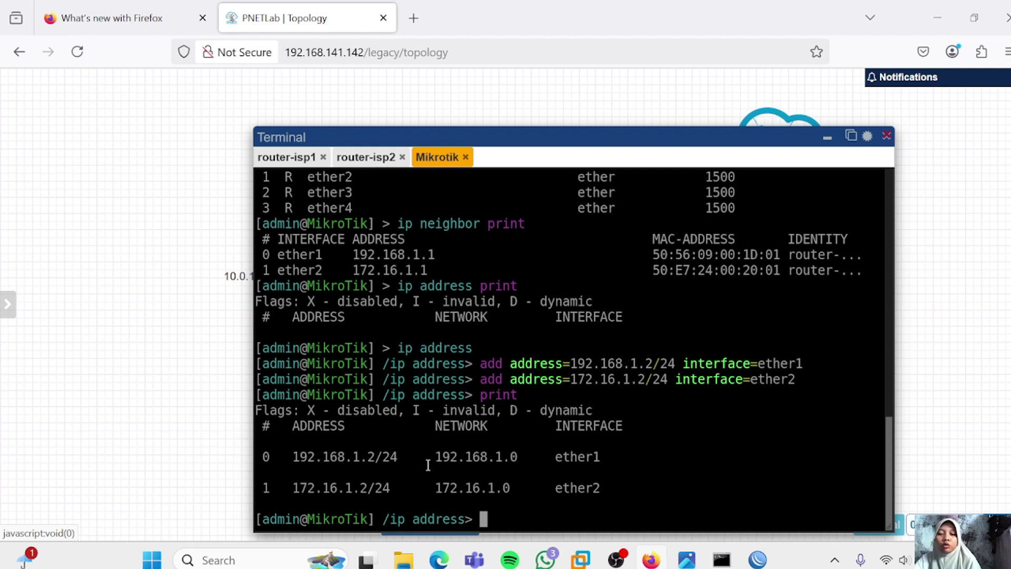
text(/)
key(Return)
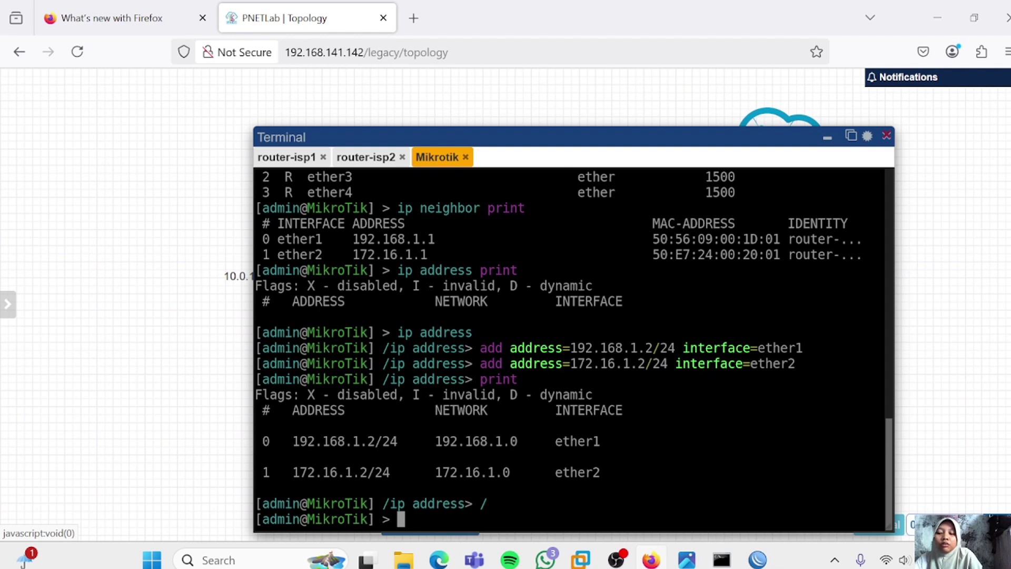
Ping gateway 192.168.1.1 from the client, stopping after three replies
text(ping)
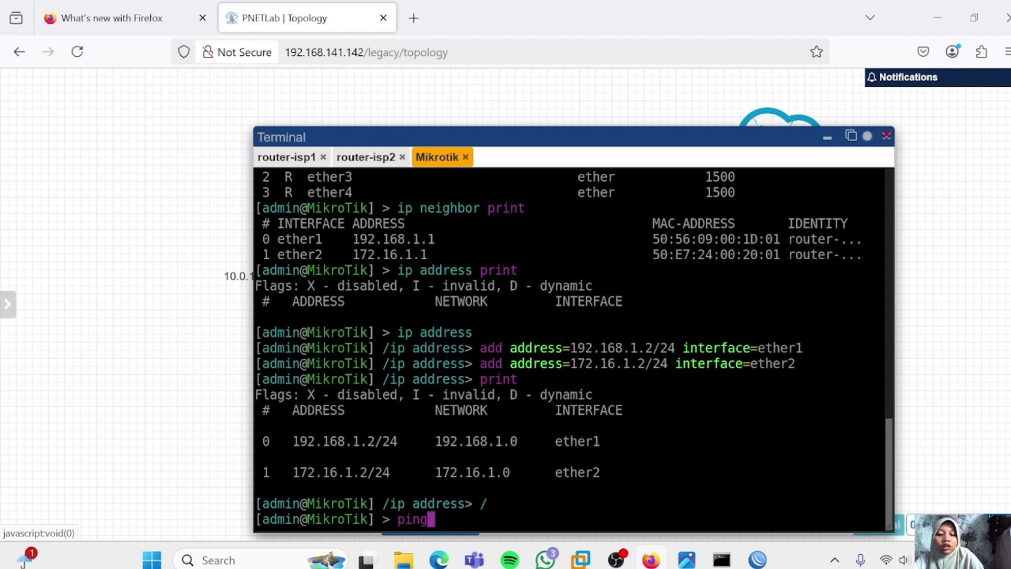
text( 192.168)
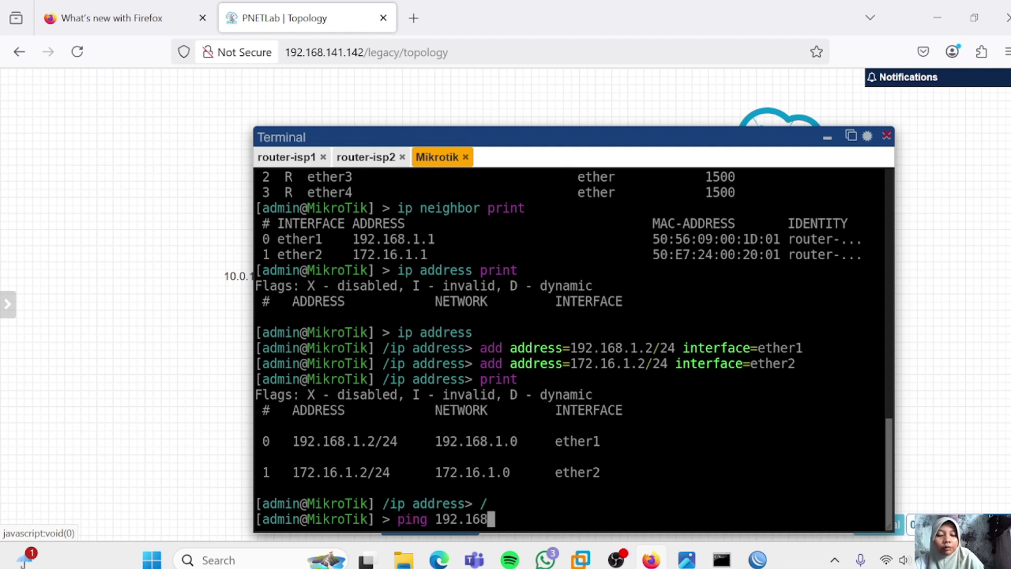
text(.1.1)
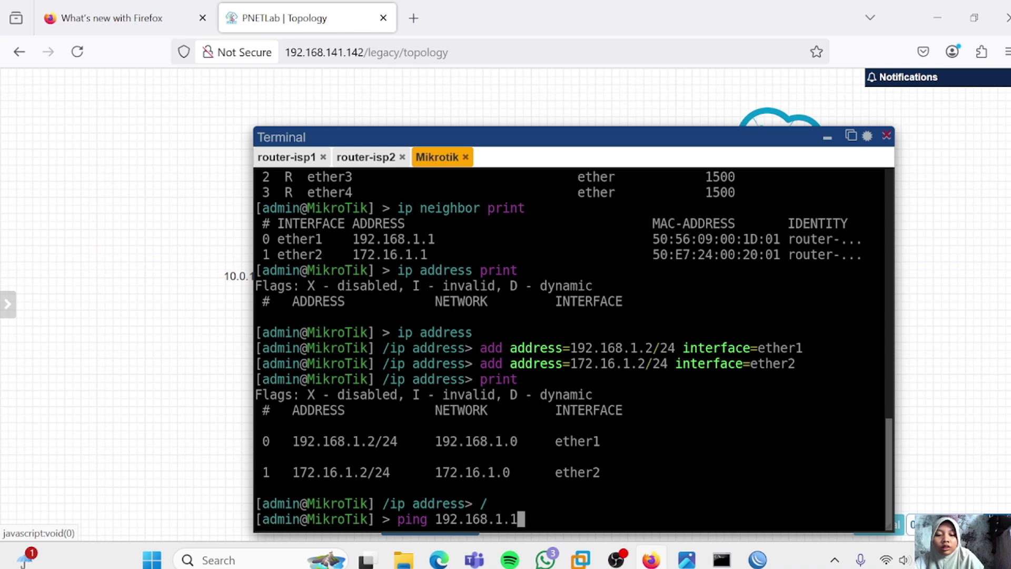
key(Return)
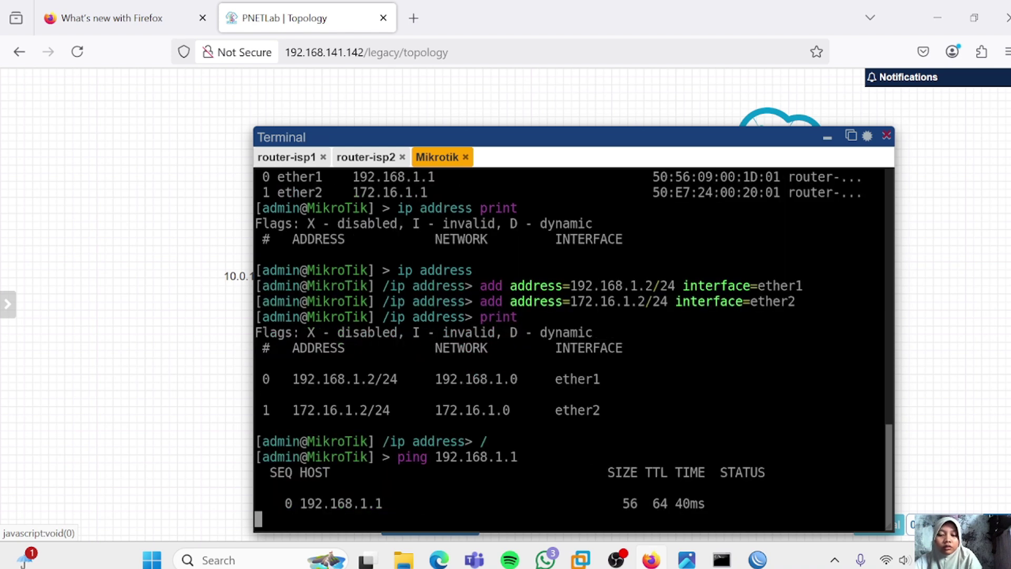
key(ctrl+c)
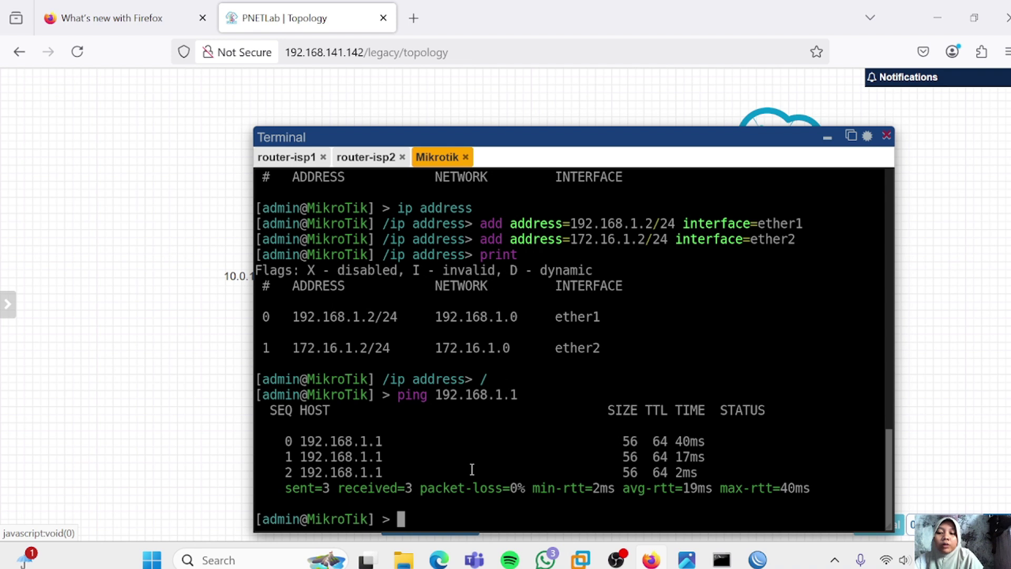
Ping the ether2 gateway 172.16.1.1 from the client
text(ping )
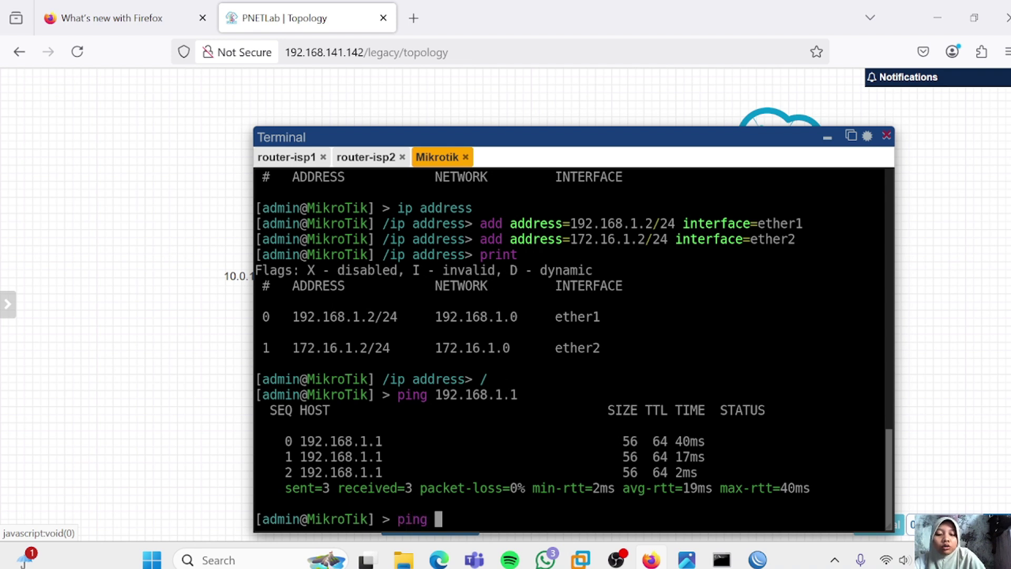
text(172.16)
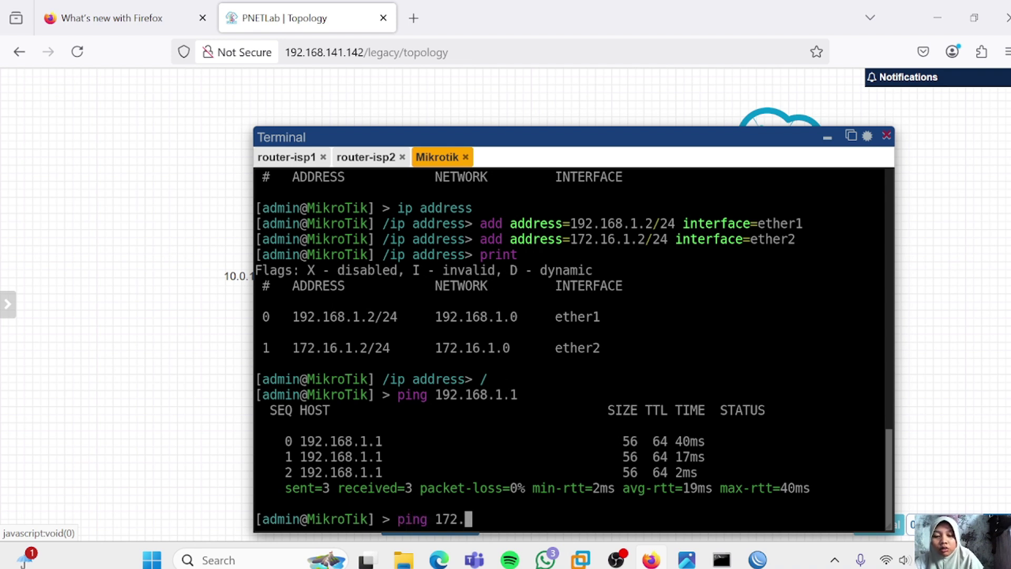
key(Left)
key(Left)
key(Left)
key(Left)
key(Left)
key(Left)
key(Left)
key(End)
text(.1.)
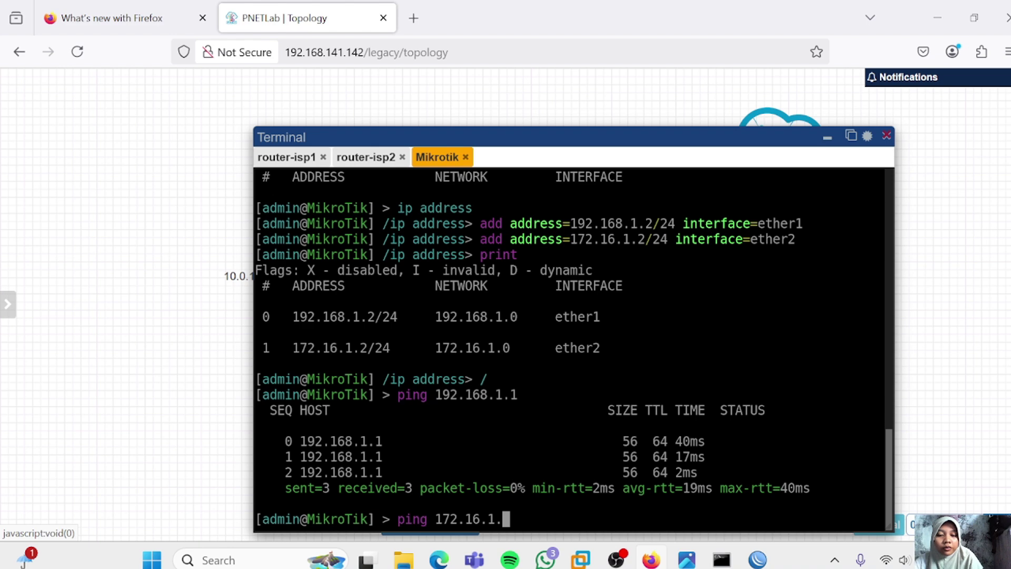
text(1)
key(Return)
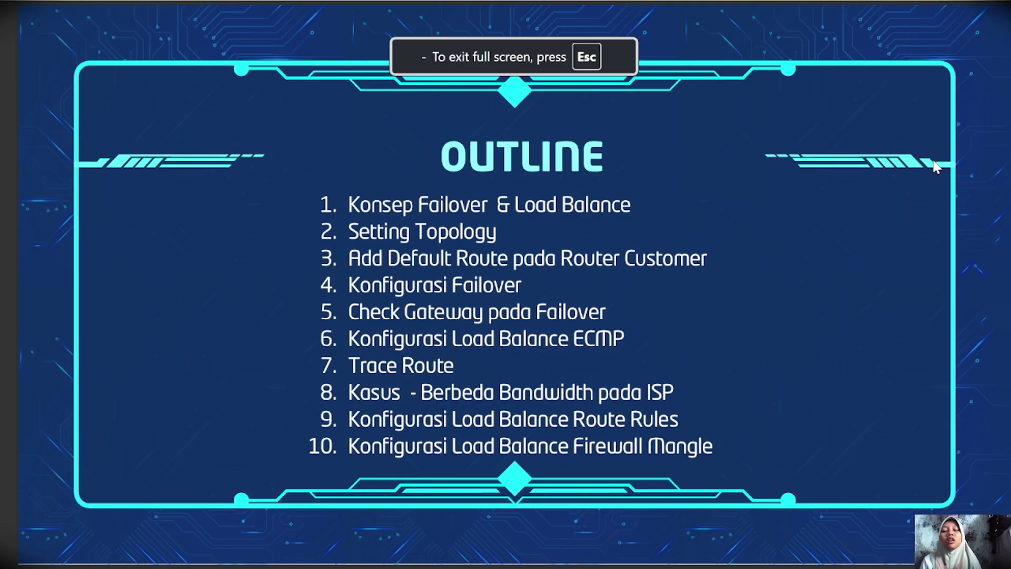
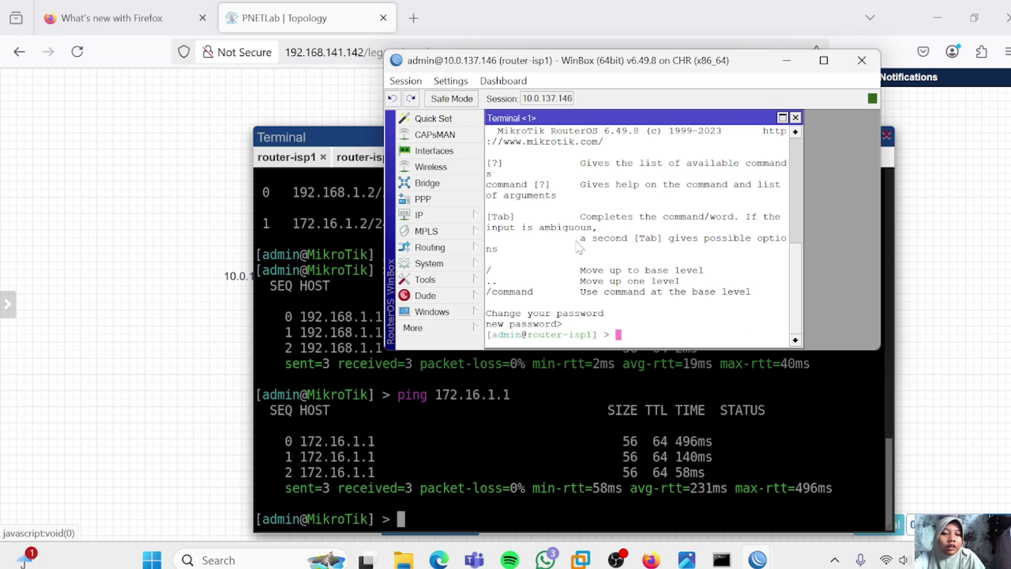
Ping 8.8.8.8 from router-isp1's terminal, then from a new router-isp2 terminal, confirming replies
text(ping 8.8.8.8)
key(Return)
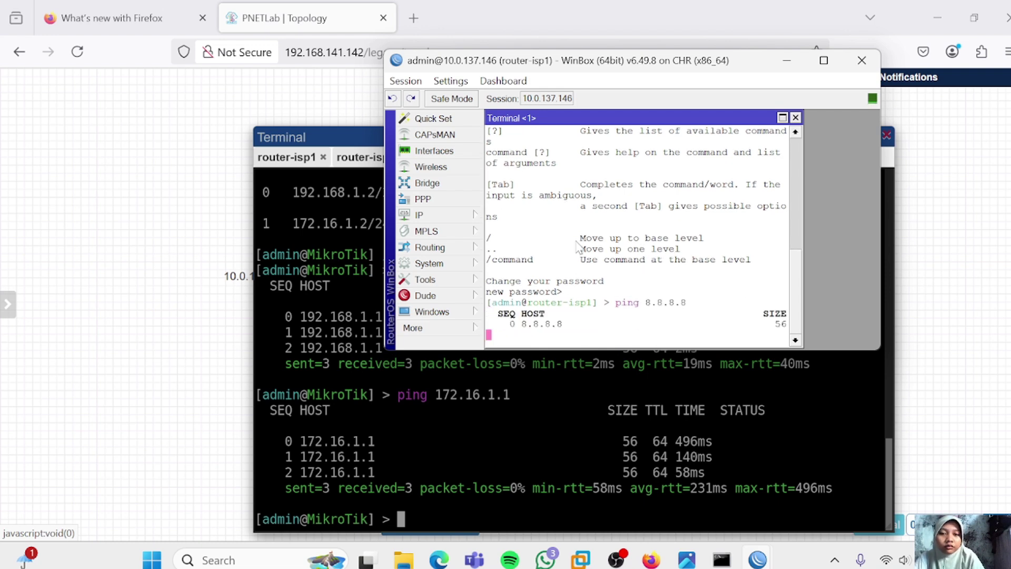
click(757, 560)
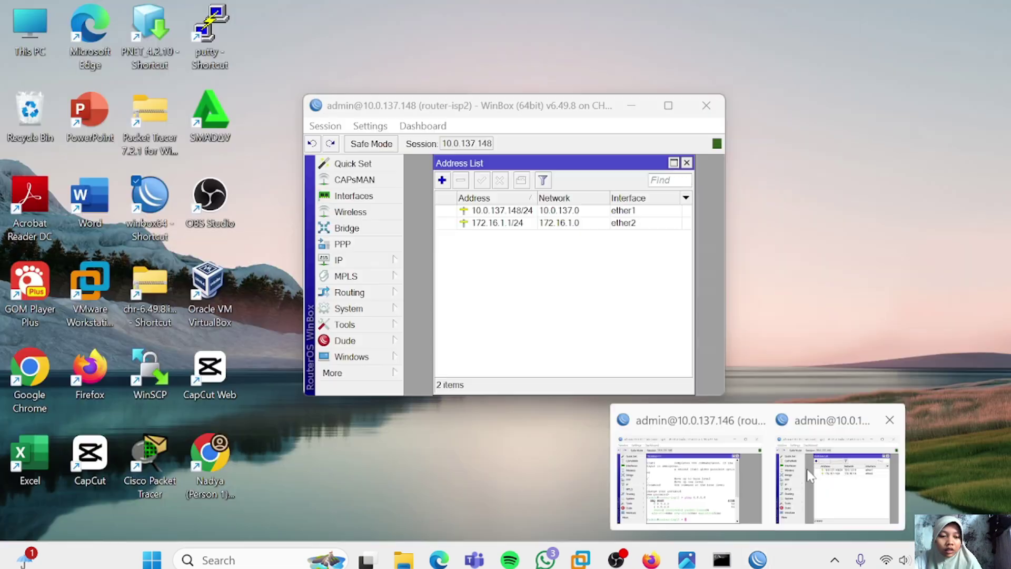
click(806, 468)
click(337, 373)
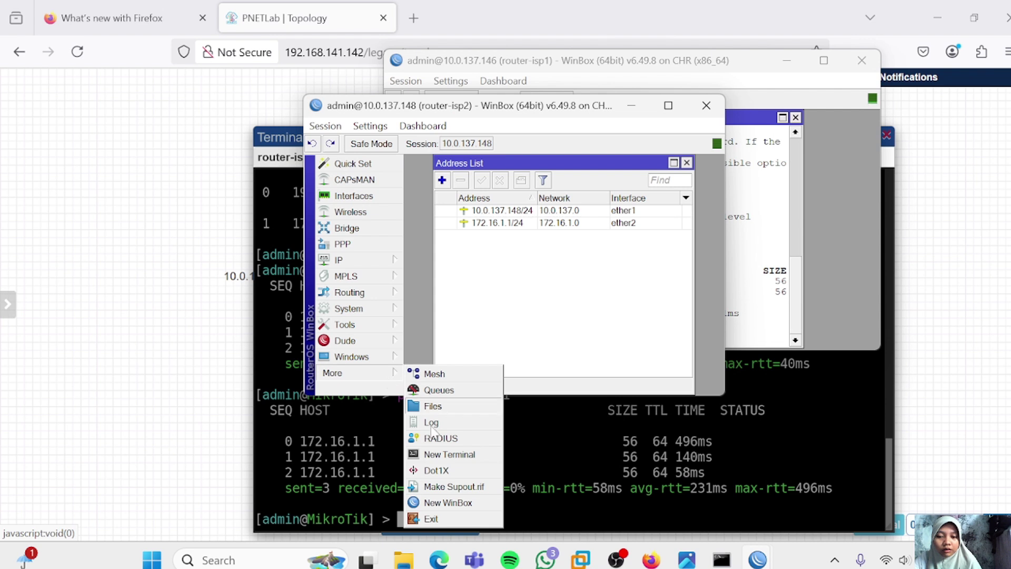
click(445, 455)
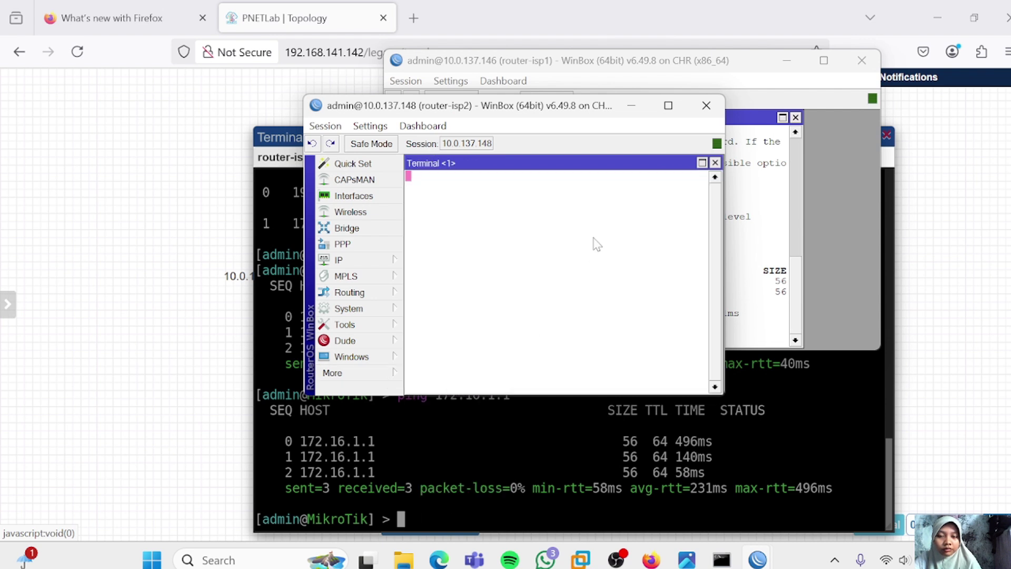
text(ping 8.8.8.8)
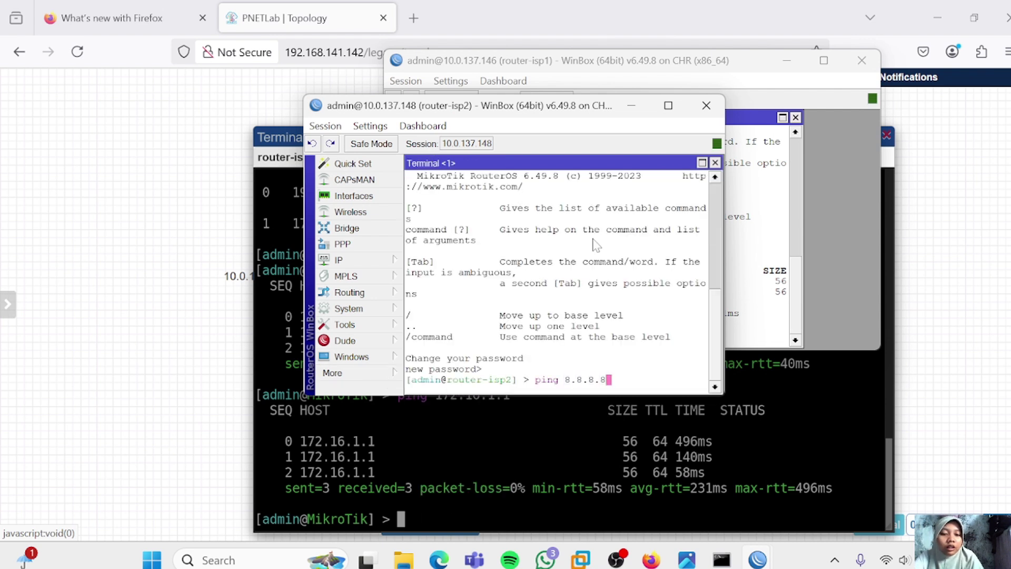
key(Return)
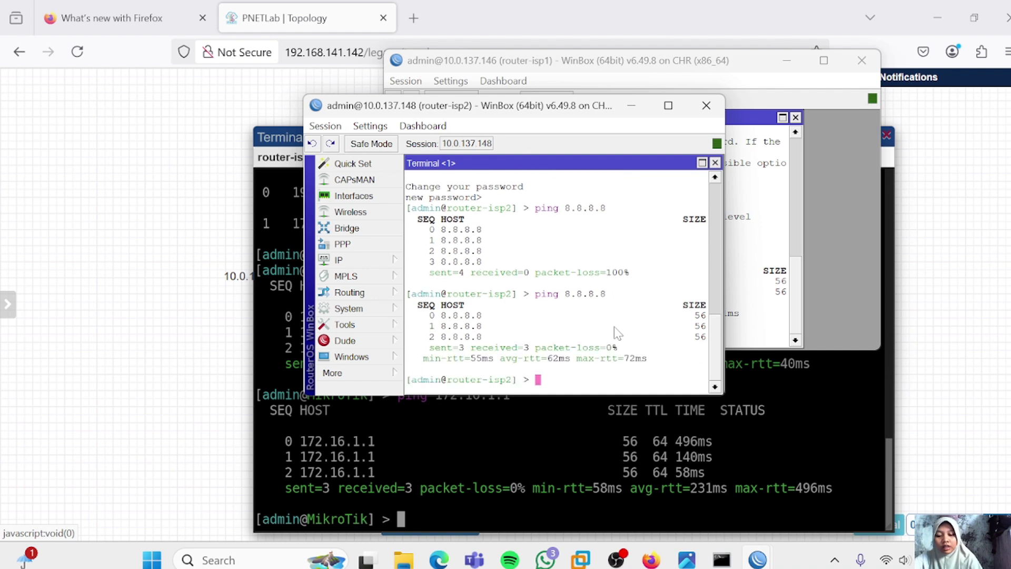
click(487, 489)
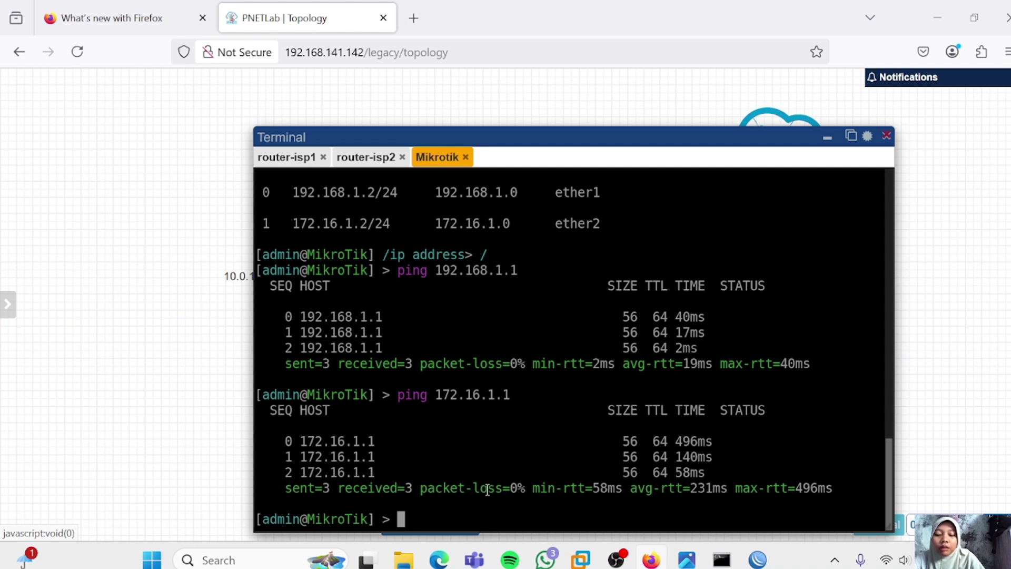
Under /tool romon, run set enabled=yes and print to confirm enabled: yes
text(tool)
key(Return)
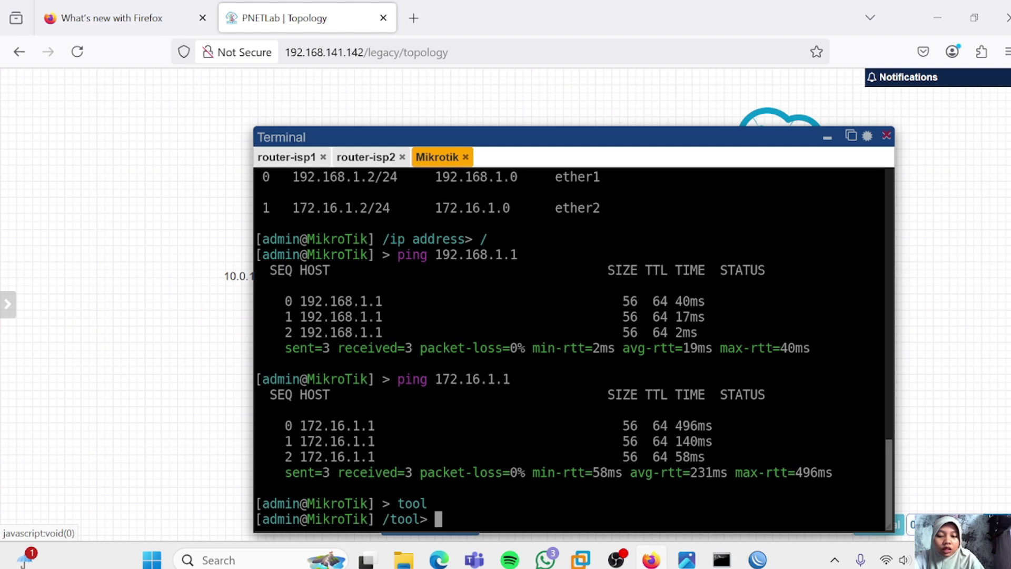
text(romon)
key(Return)
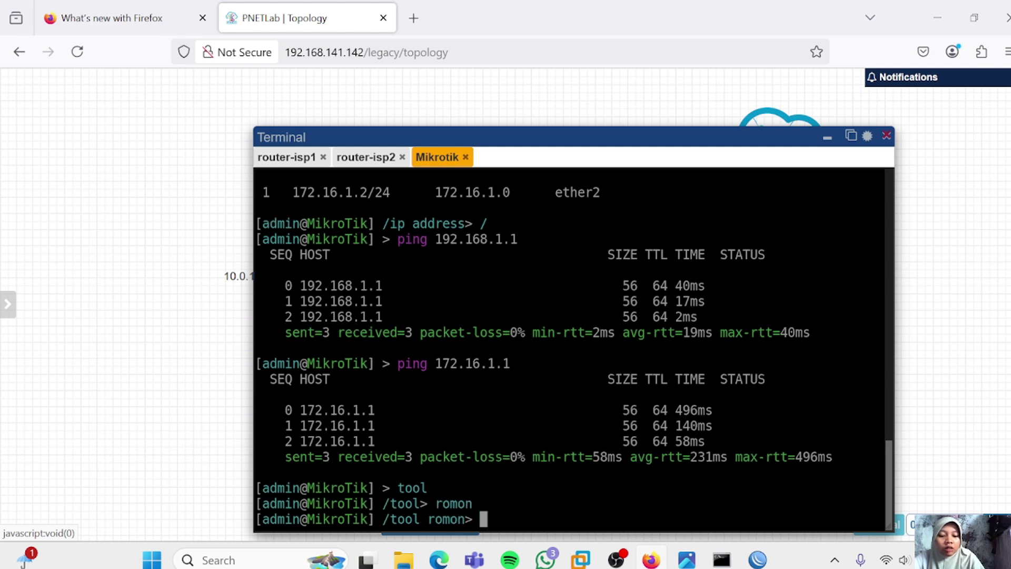
text(set enable)
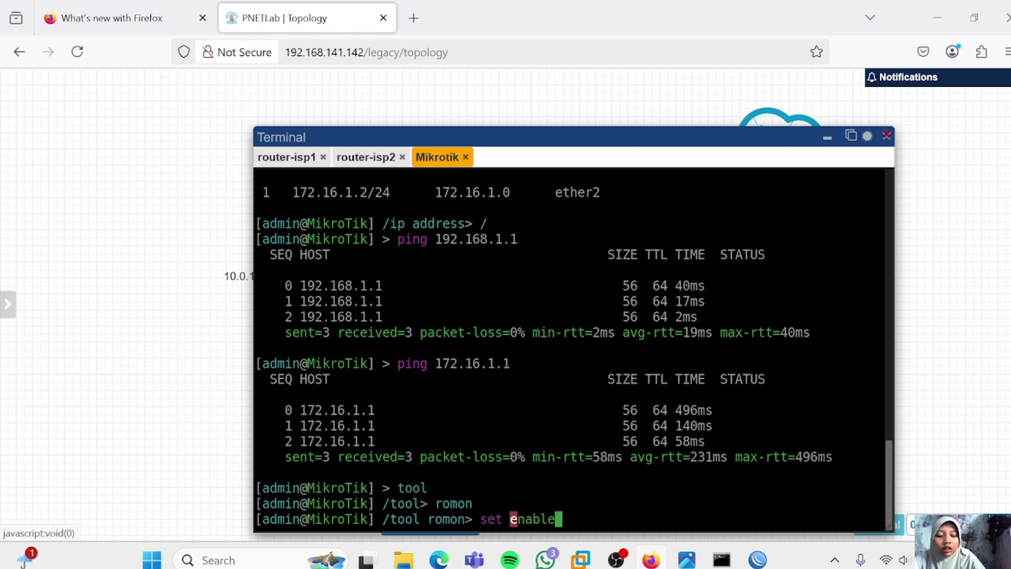
text(d=yes)
key(Return)
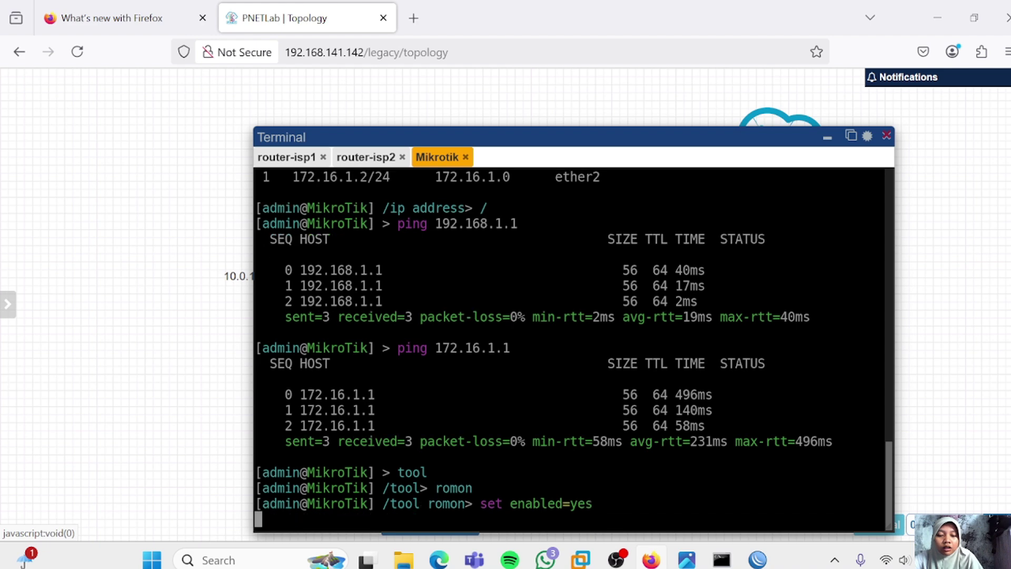
text(print)
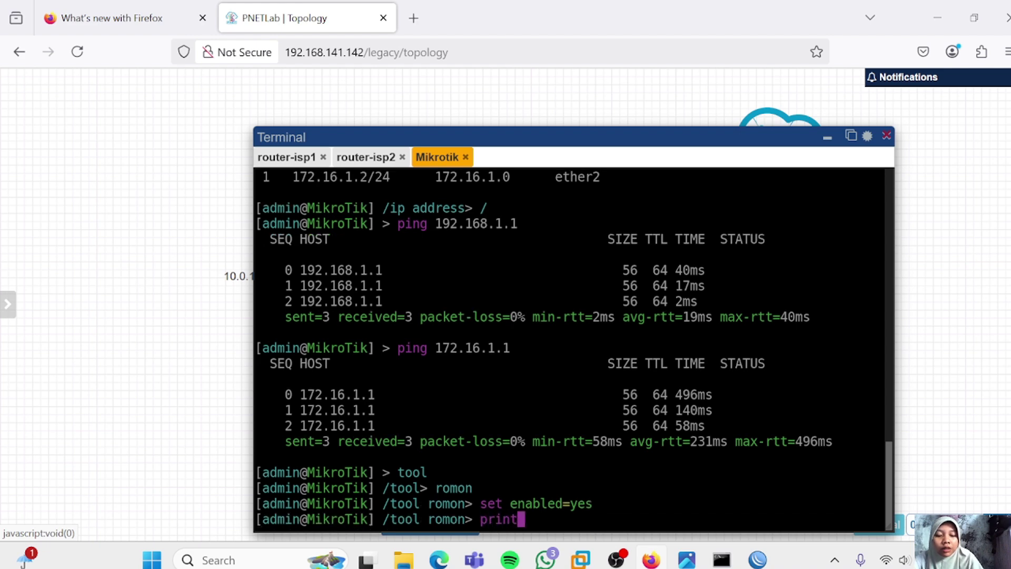
key(Return)
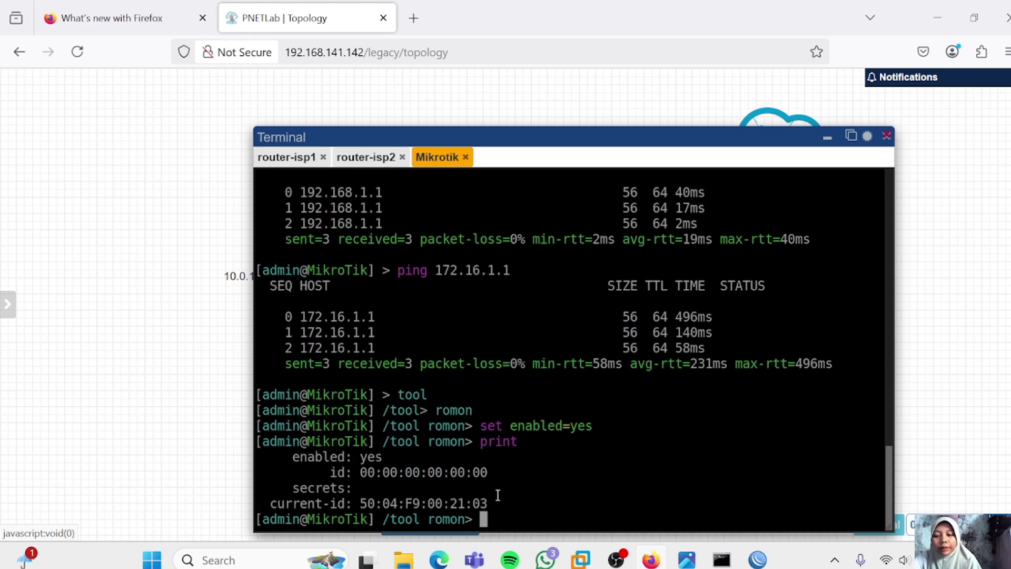
key(alt+Tab)
click(468, 332)
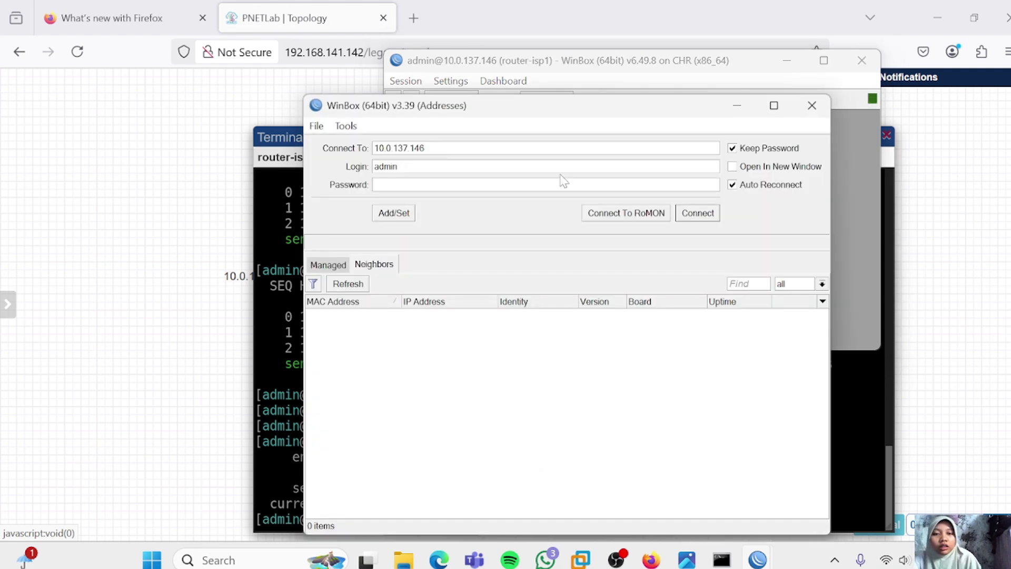
Connect to the MikroTik neighbor over RoMON through agent router-isp1, dismissing the password prompt
click(621, 213)
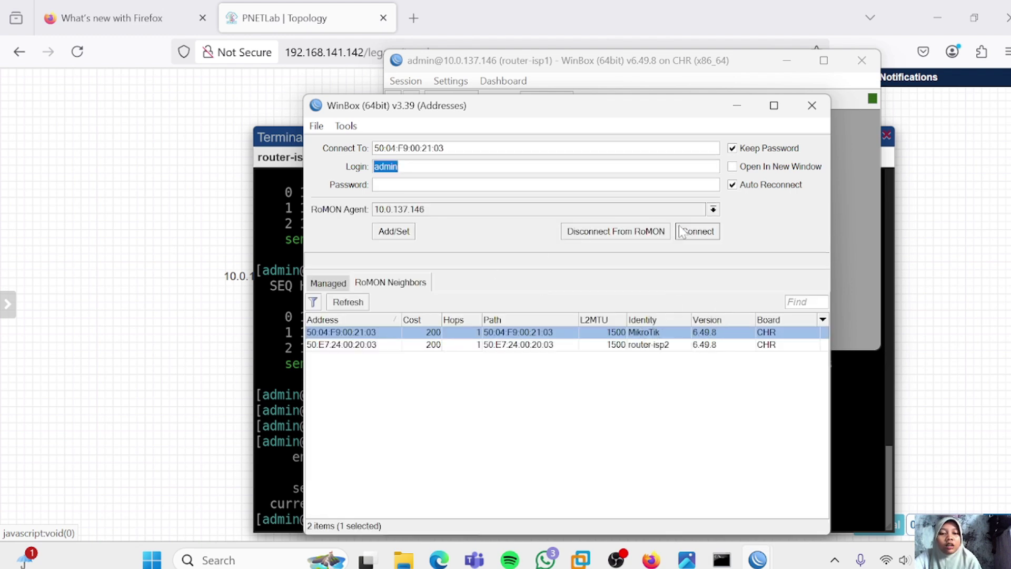
click(706, 232)
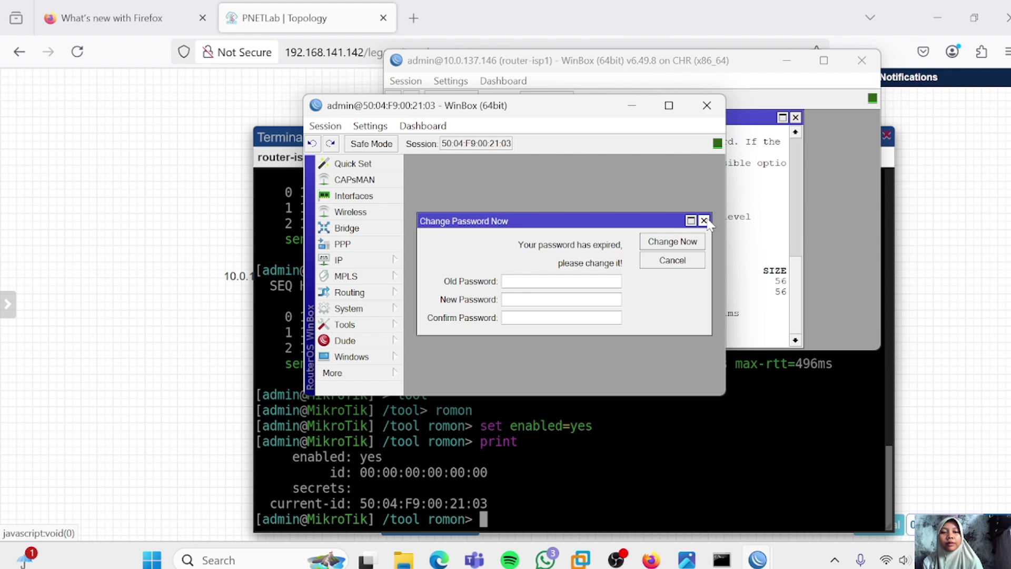
click(705, 218)
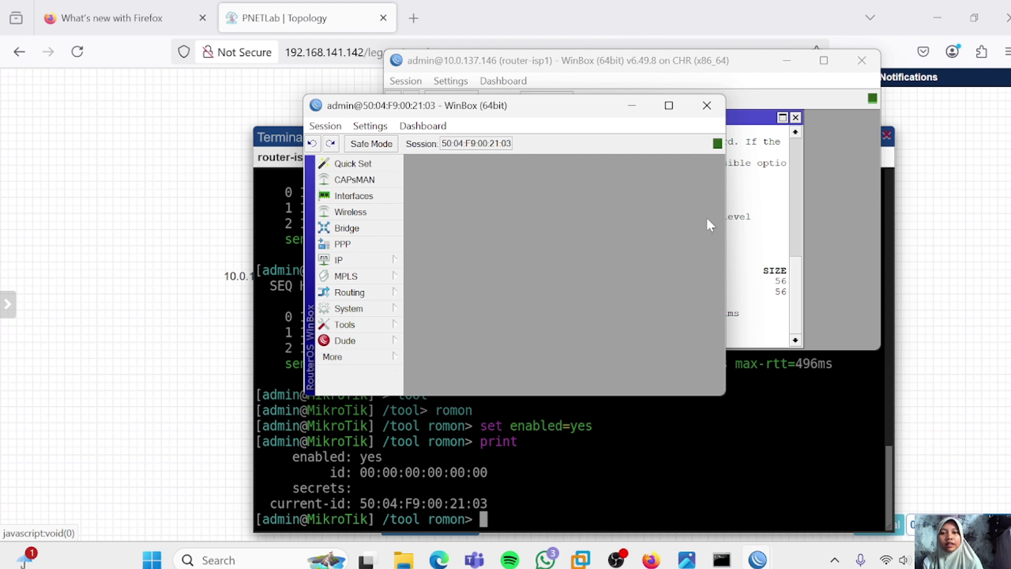
click(337, 357)
Ping 192.168.1.1 and 172.16.1.1 from a MikroTik terminal, then print the routing table
click(440, 440)
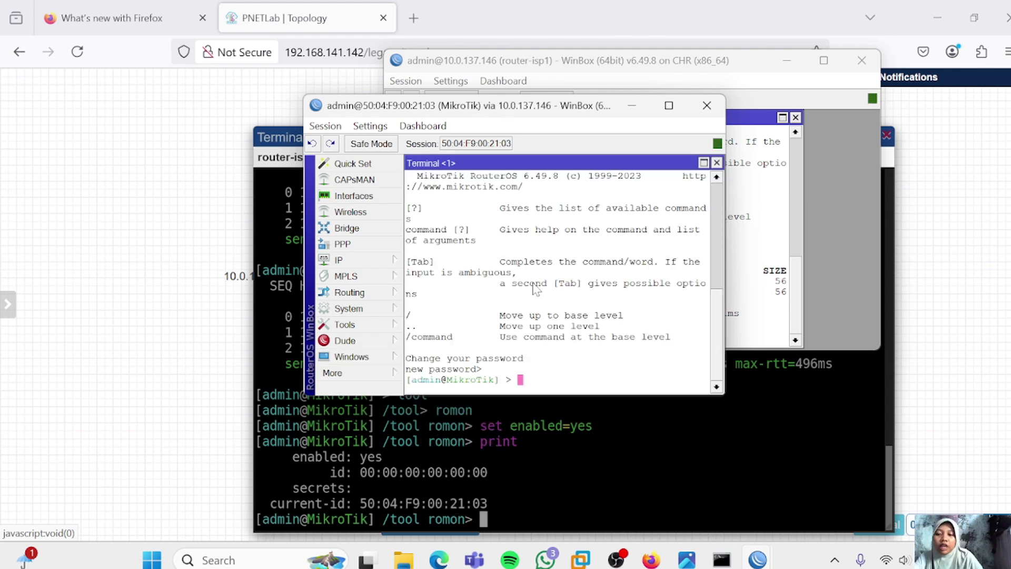
text(pin)
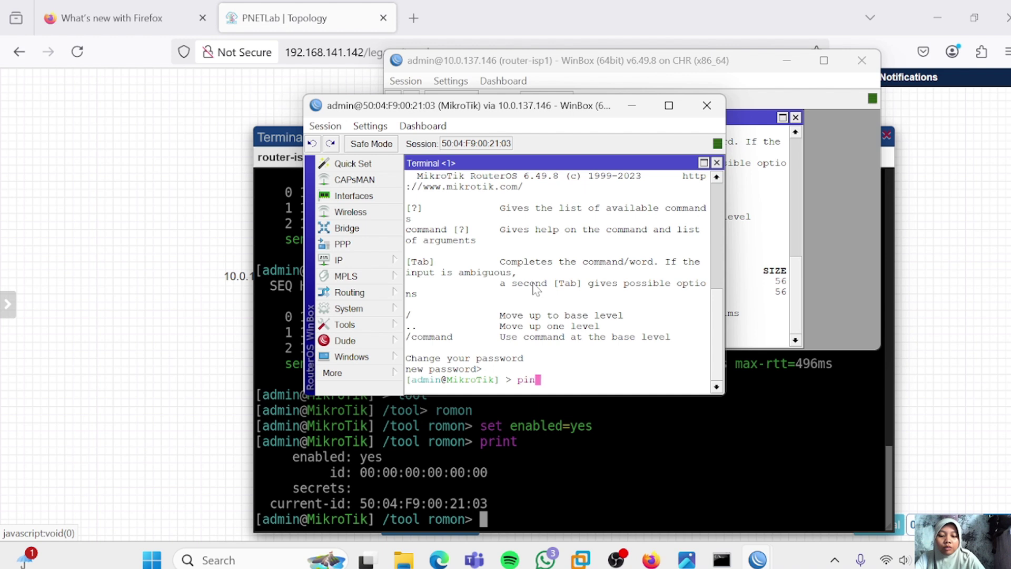
text(g 192.168.)
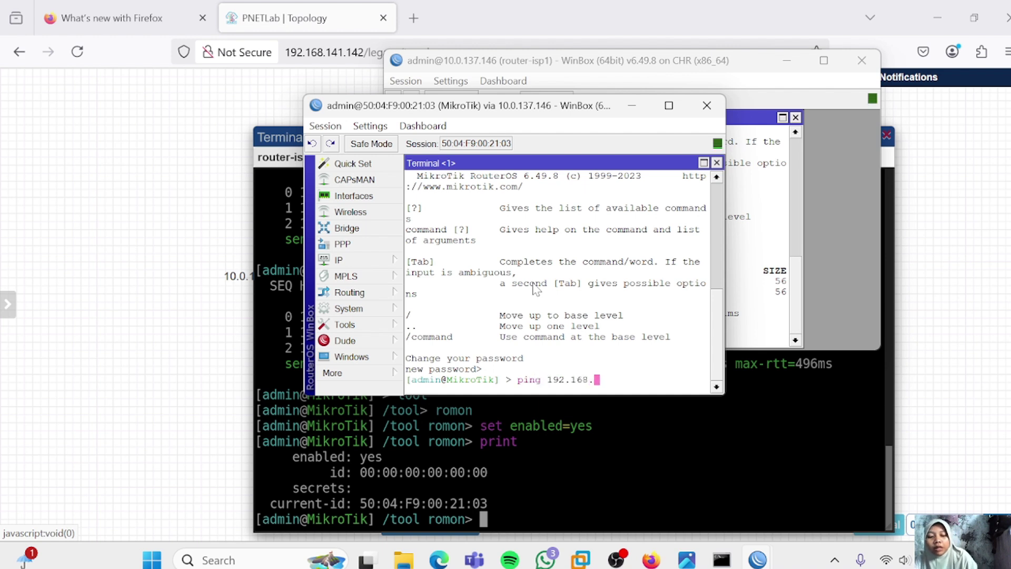
text(1.1)
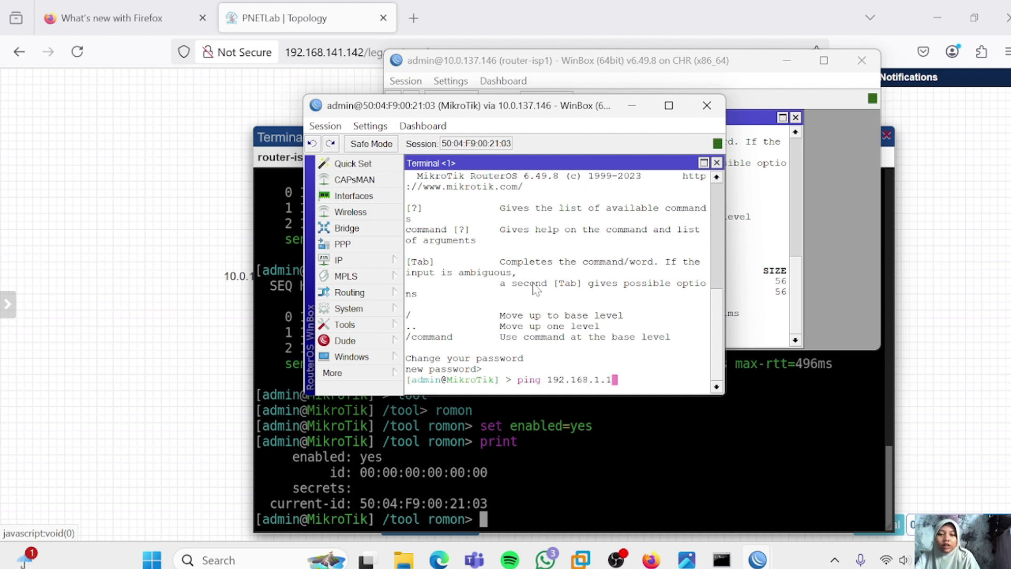
key(Return)
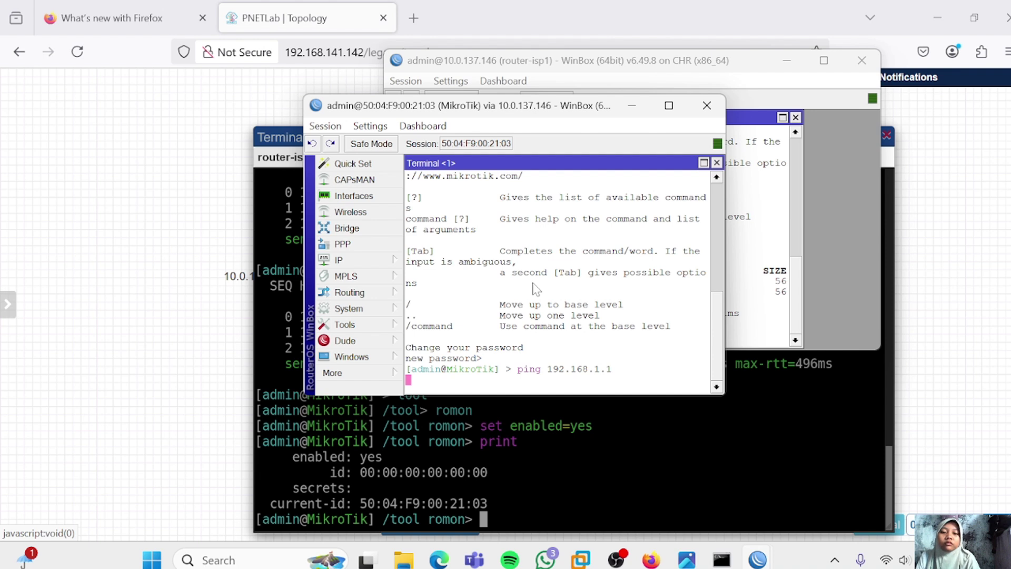
key(ctrl+c)
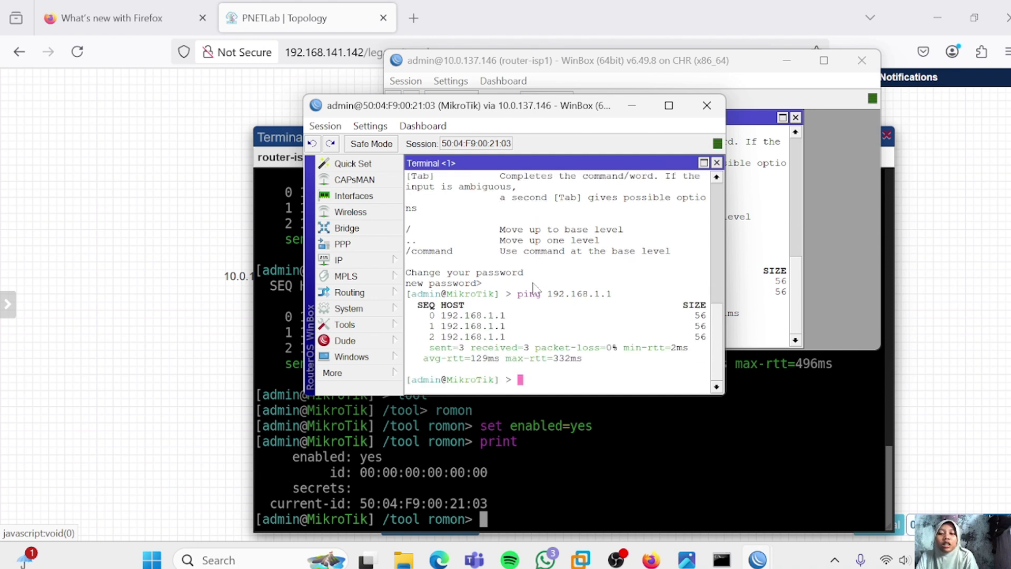
text(ping )
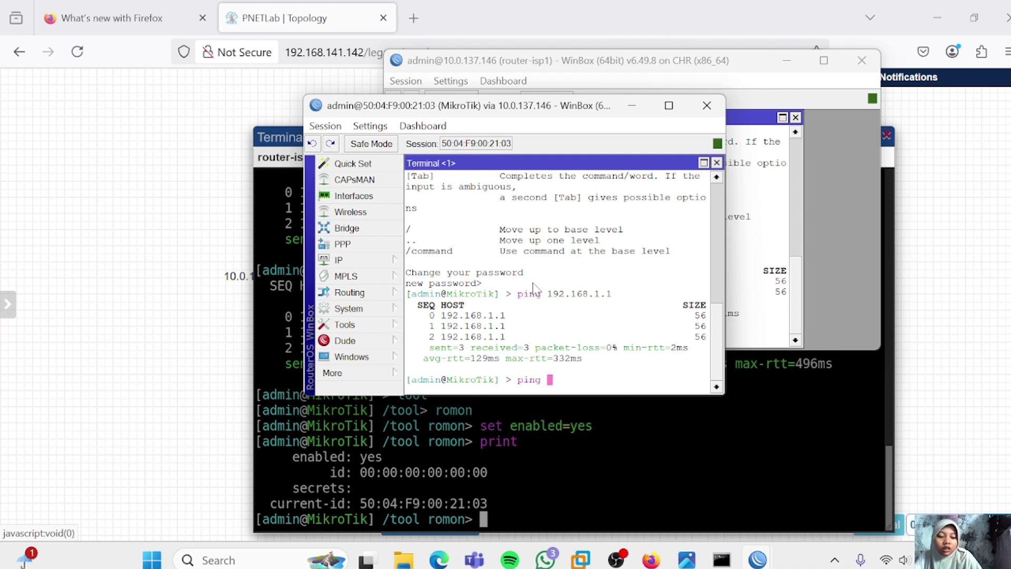
text(172.16.1.1)
key(Return)
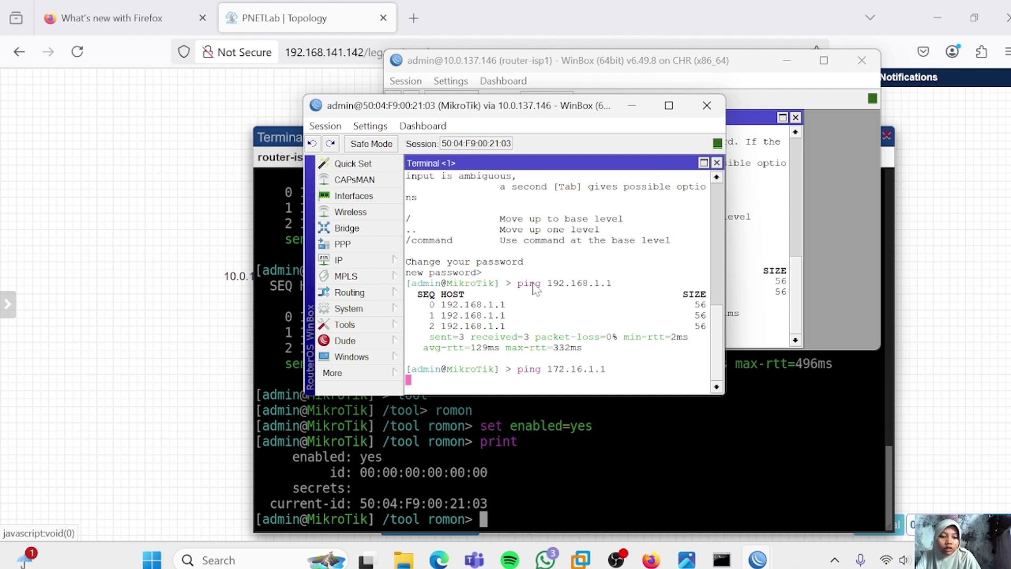
key(ctrl+c)
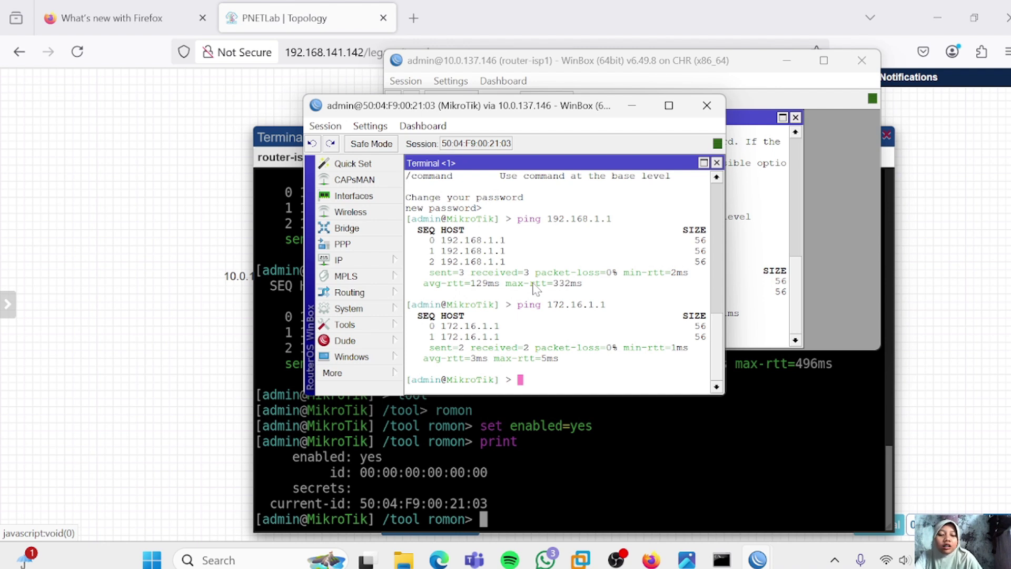
text(ip route print)
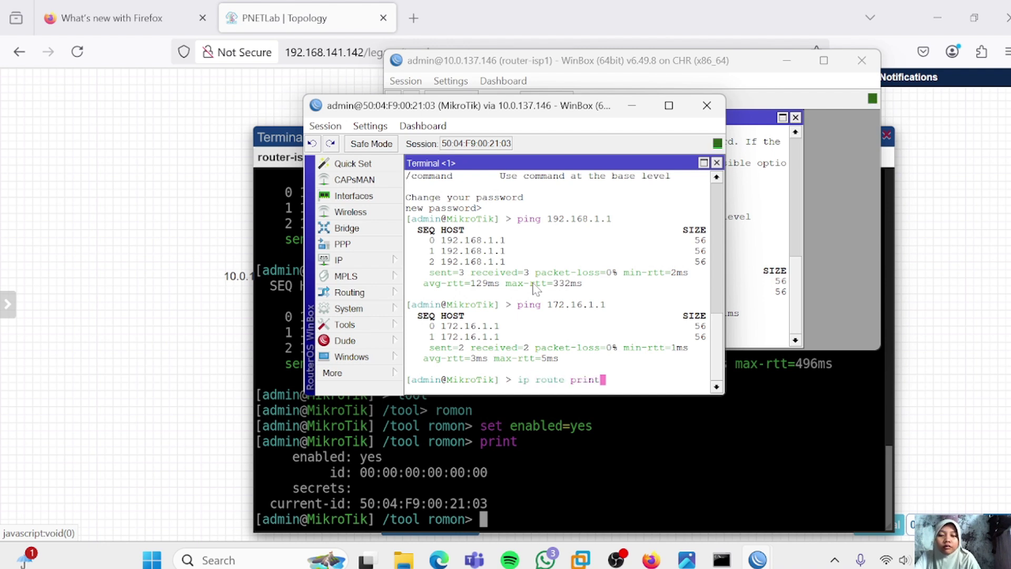
key(Return)
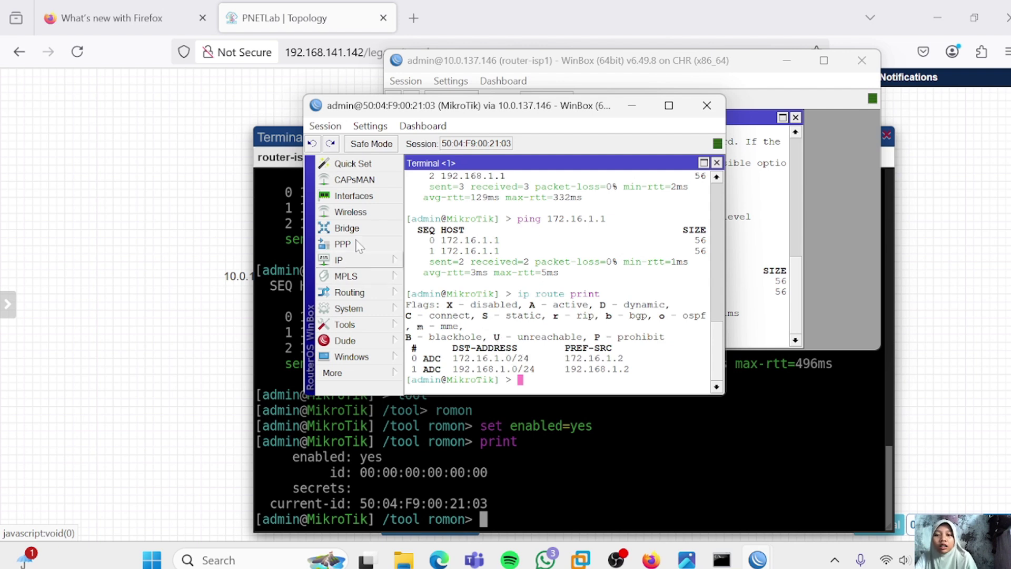
In IP > Routes, add a 0.0.0.0/0 default route with gateway 192.168.1.1
click(353, 262)
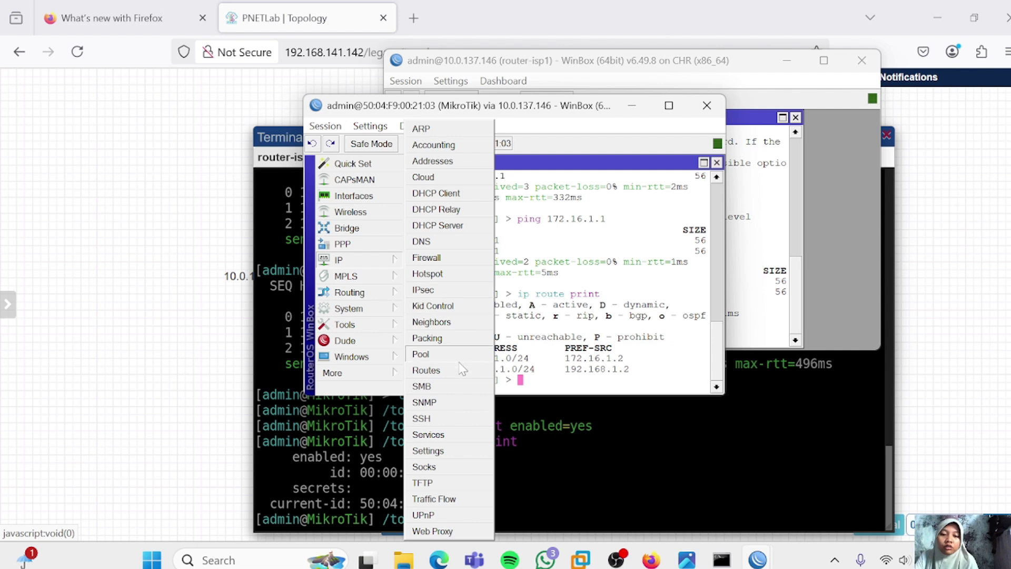
click(426, 370)
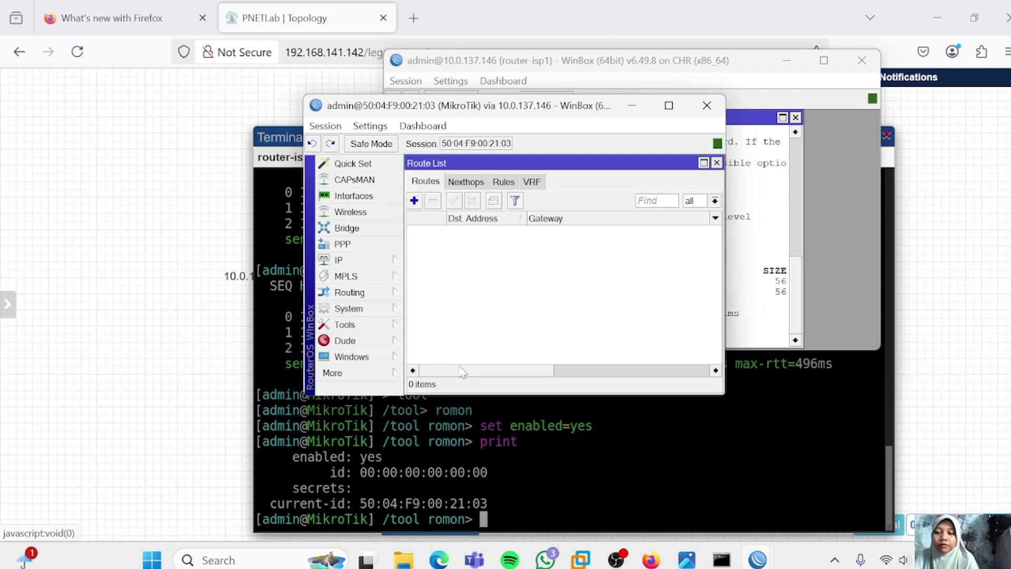
click(413, 201)
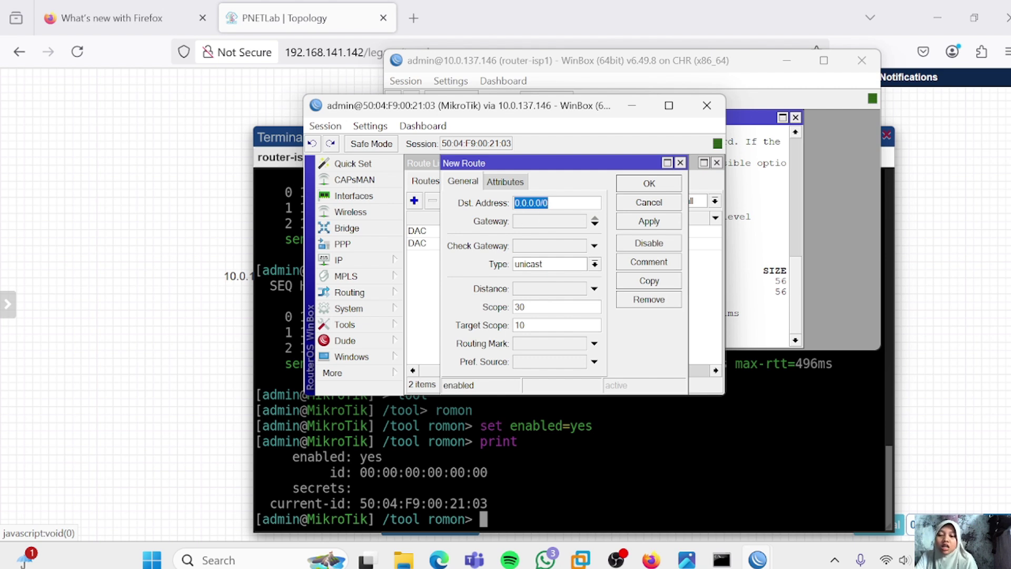
click(569, 220)
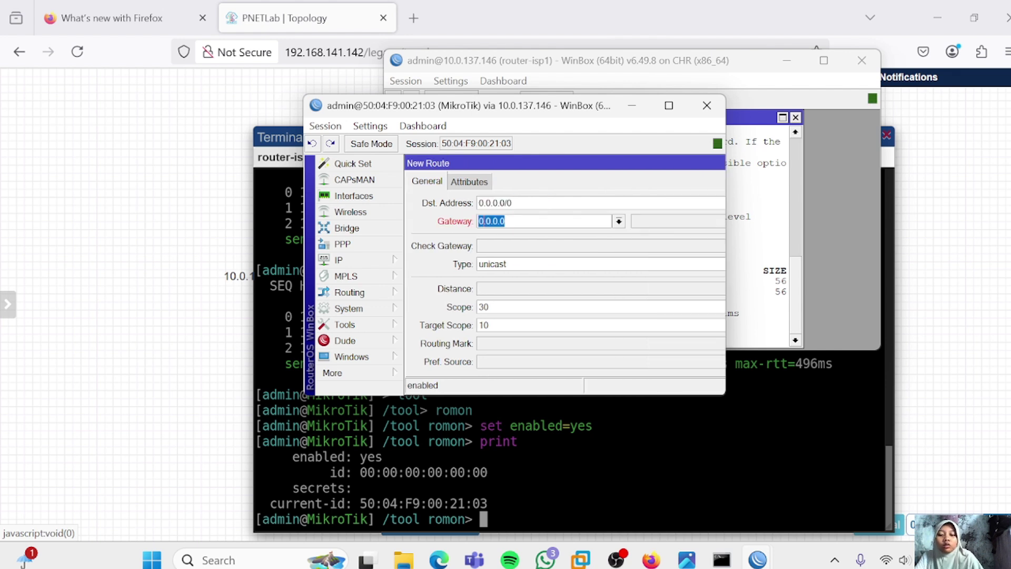
text(192.168)
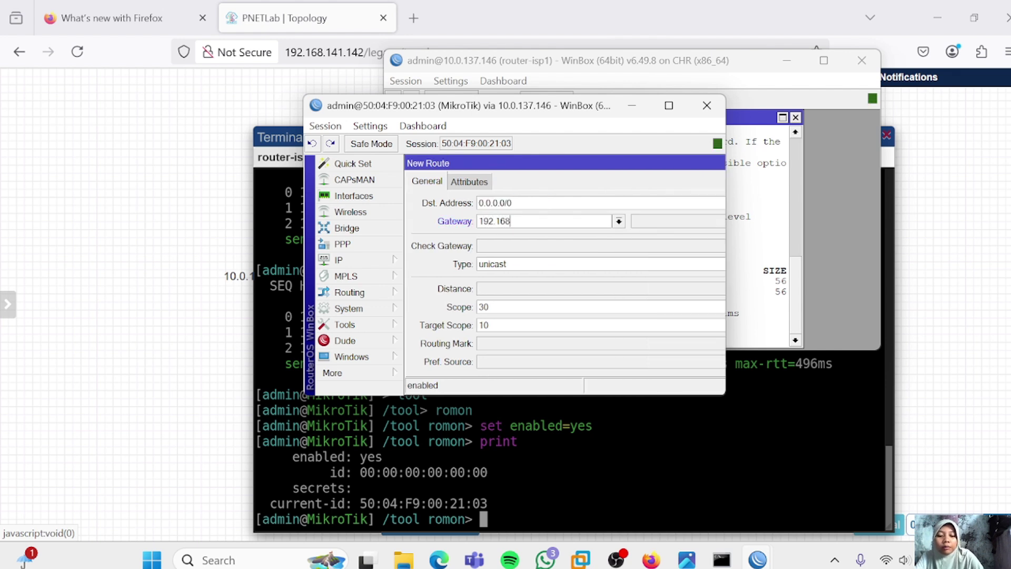
text(.1.1)
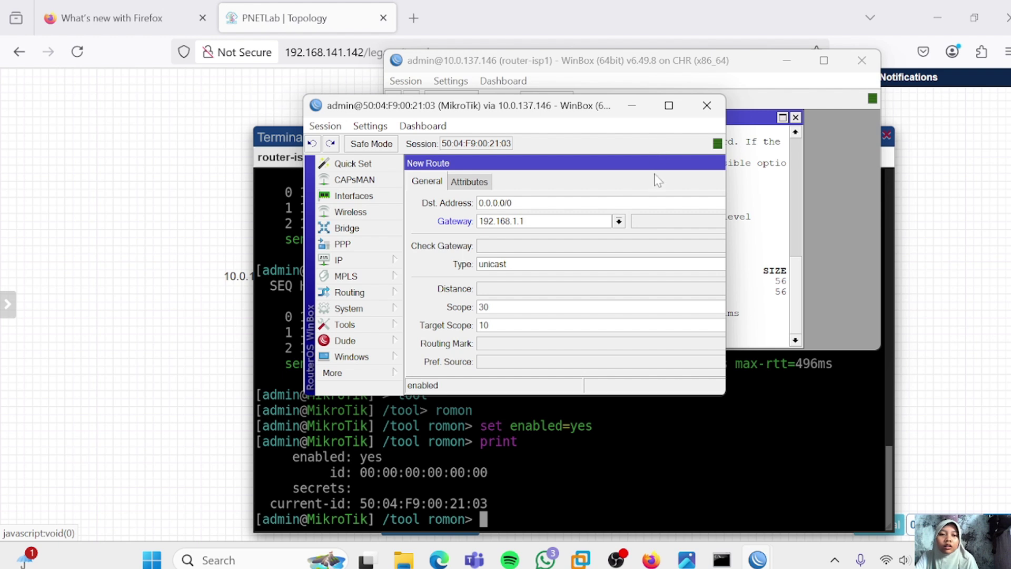
drag(656, 163, 566, 168)
click(695, 225)
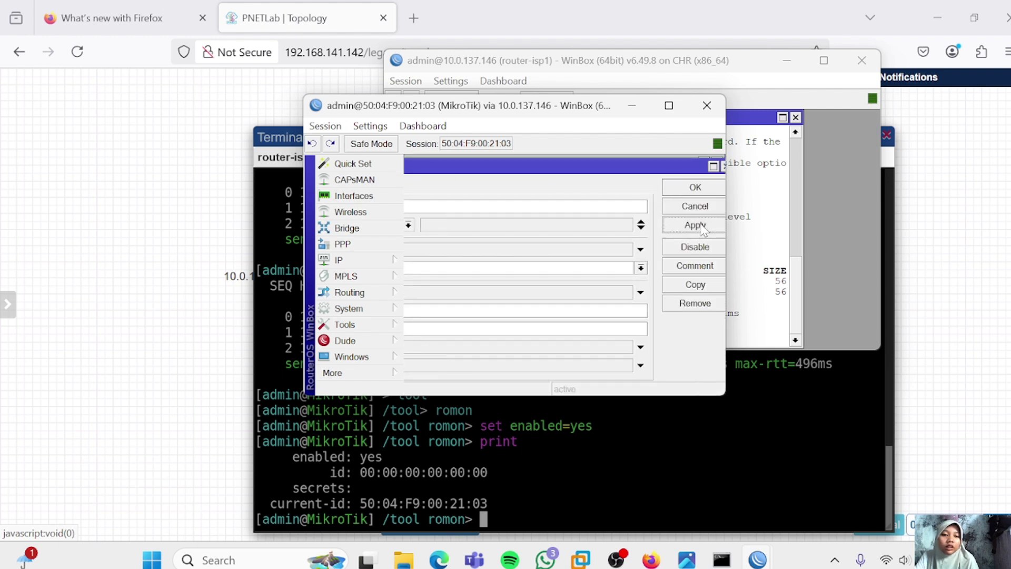
click(659, 184)
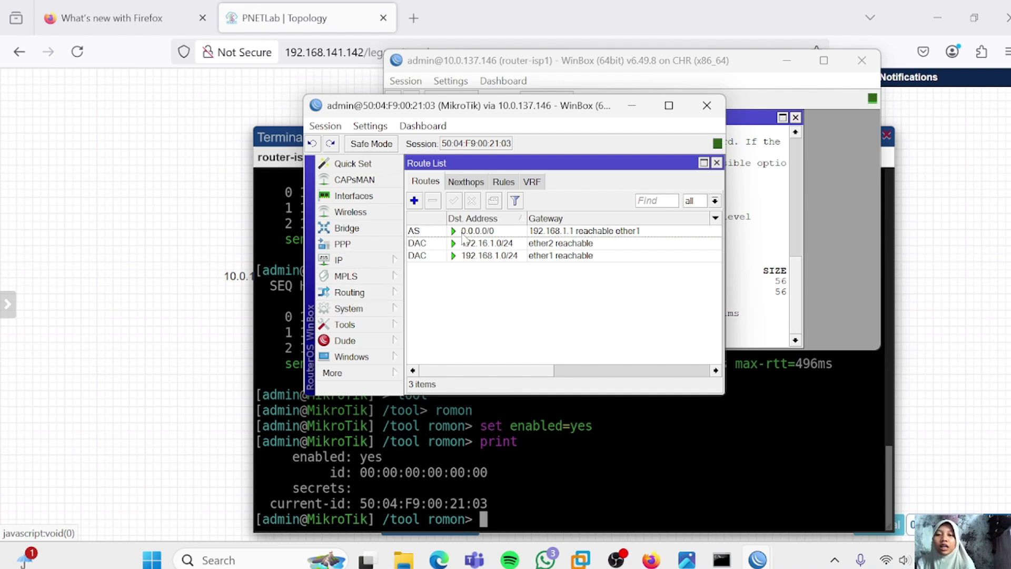
Add a second 0.0.0.0/0 default route with gateway 172.16.1.1
click(414, 200)
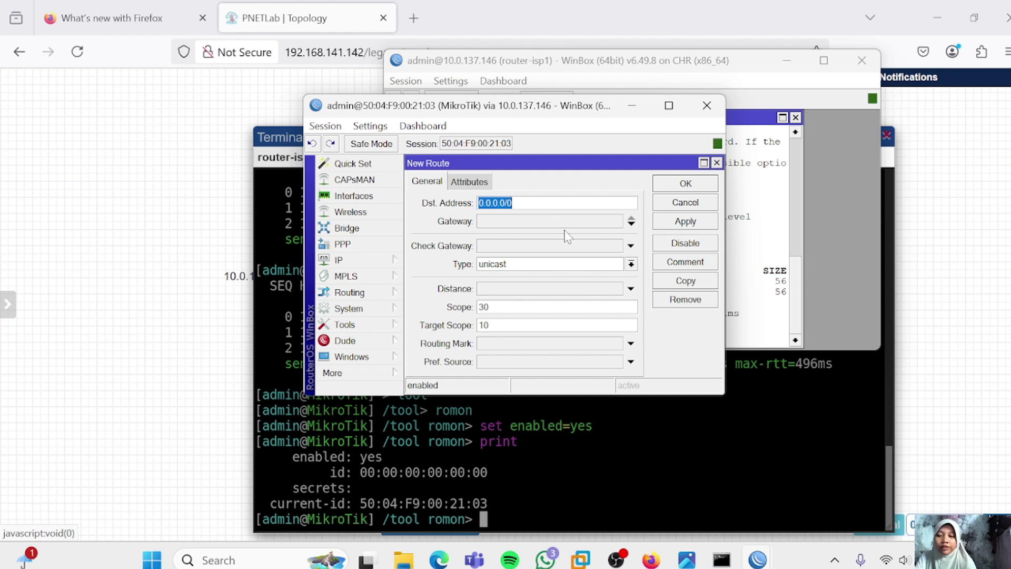
click(527, 221)
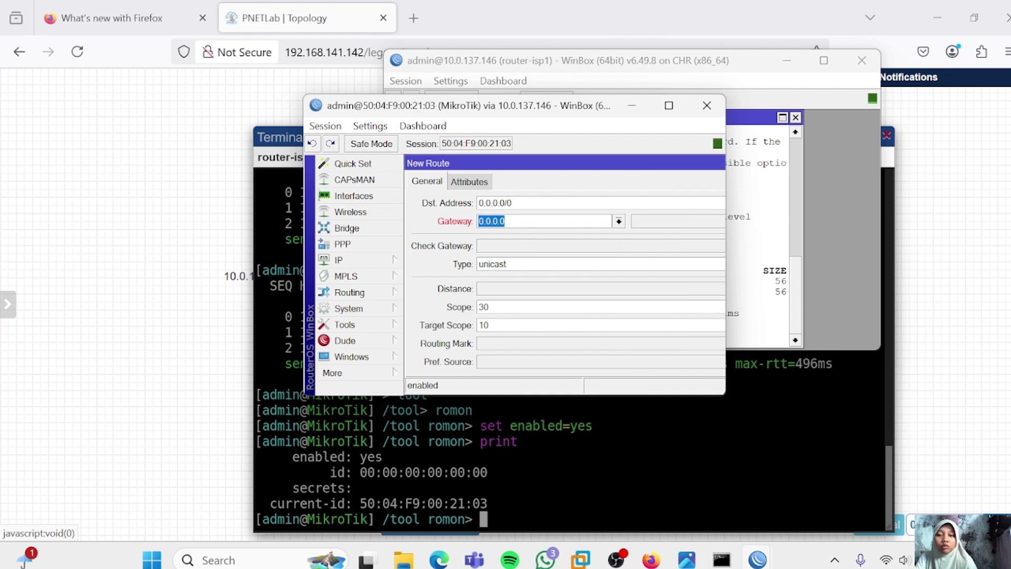
text(172.16)
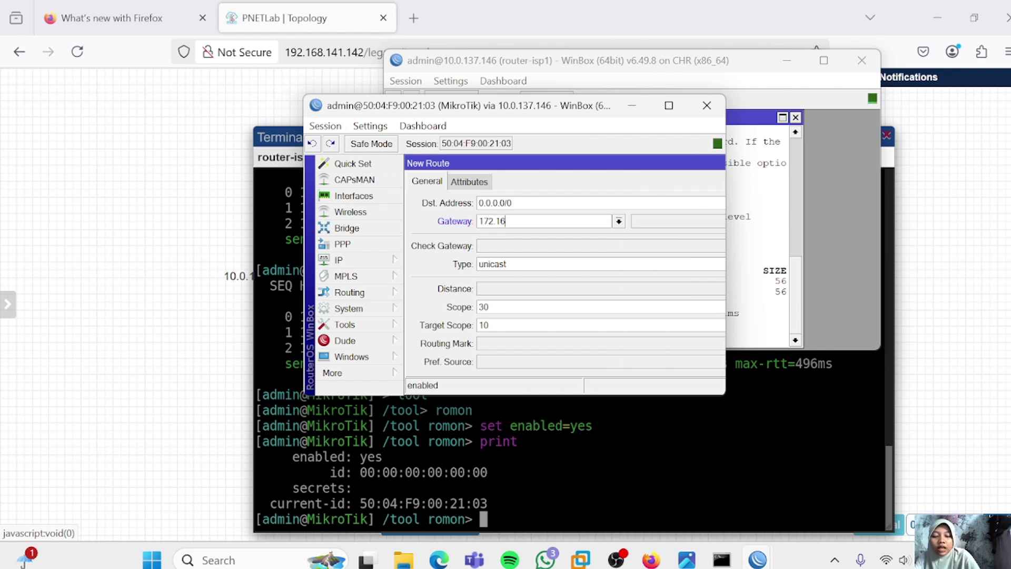
text(.1.1)
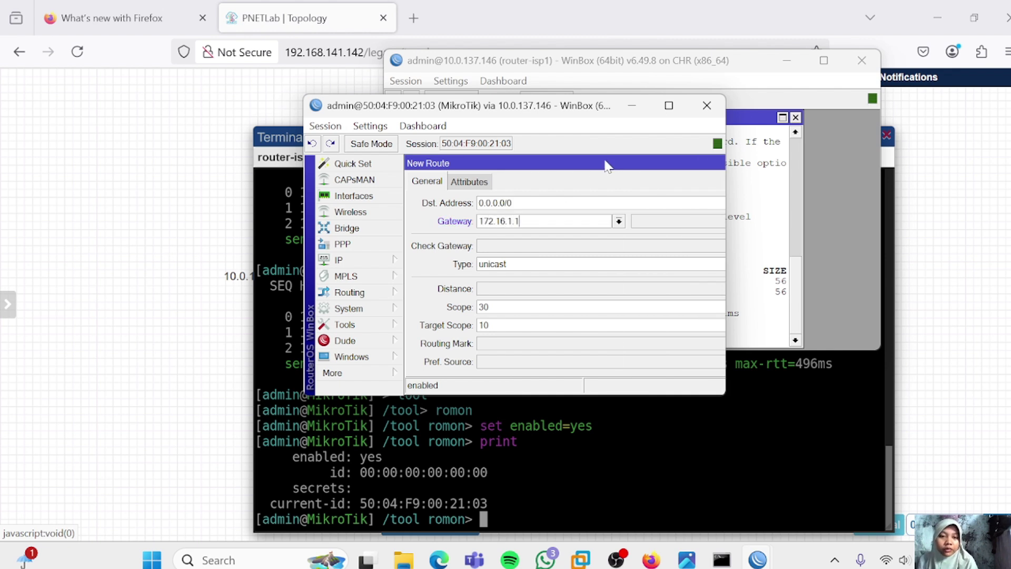
drag(610, 166, 446, 156)
click(702, 221)
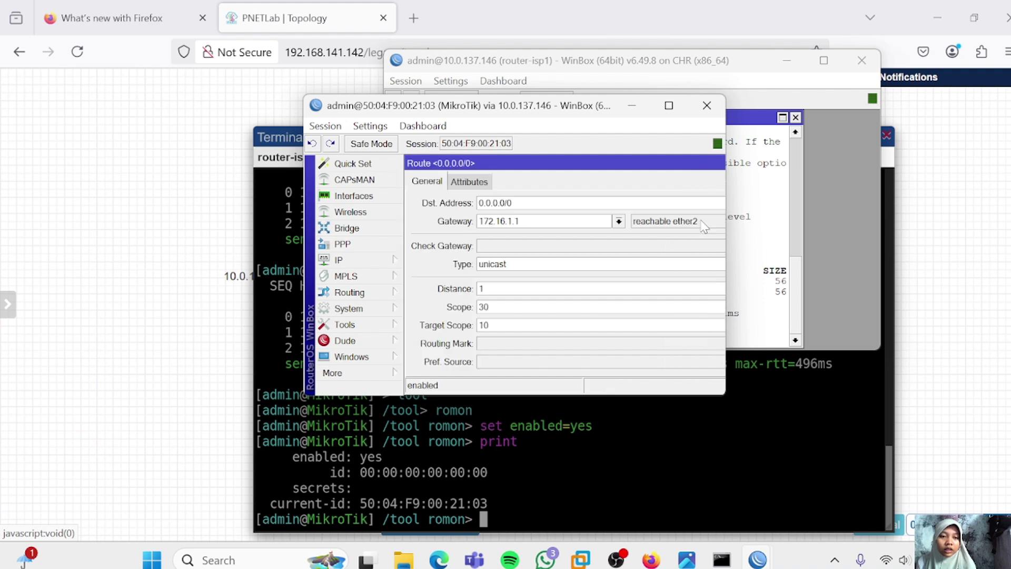
drag(635, 158, 444, 158)
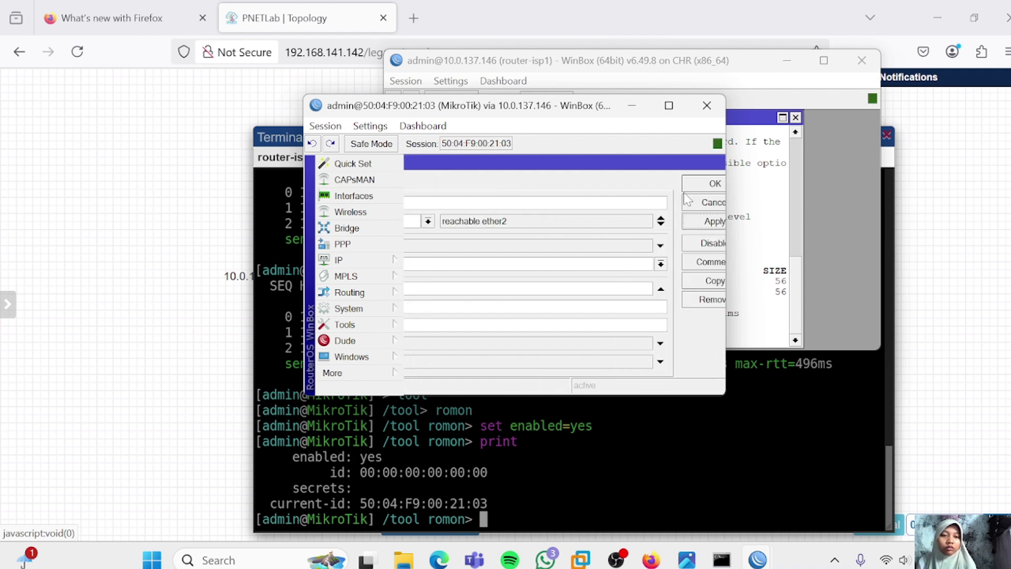
click(703, 184)
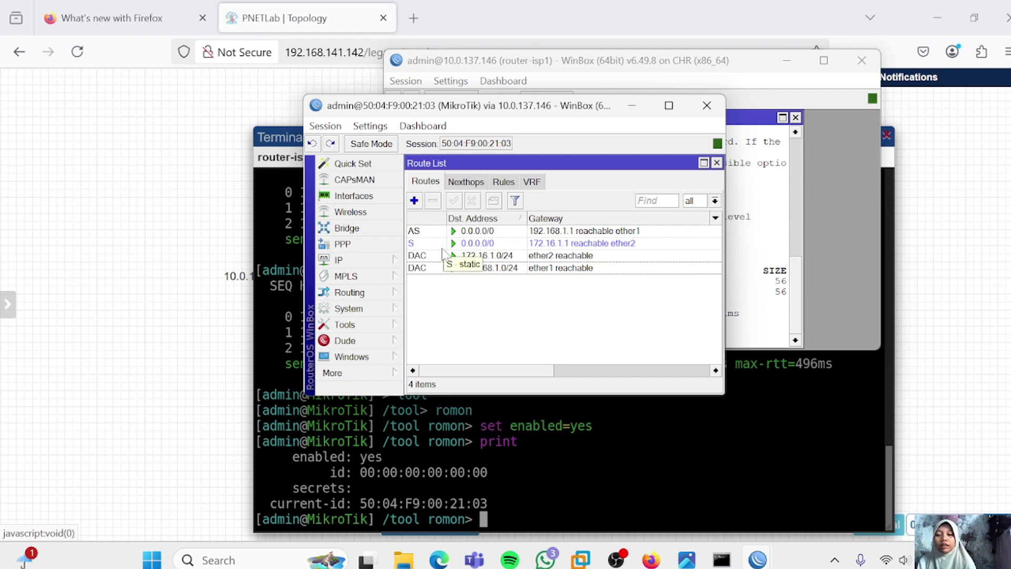
Keep the 192.168.1.1 route enabled and disable the 172.16.1.1 default route
click(445, 231)
click(472, 200)
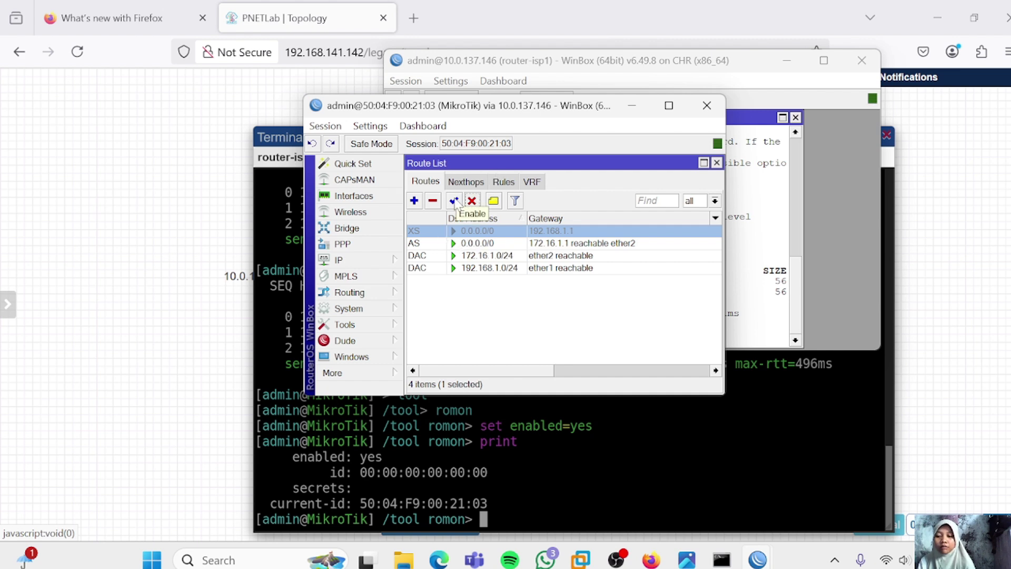
click(454, 201)
click(421, 245)
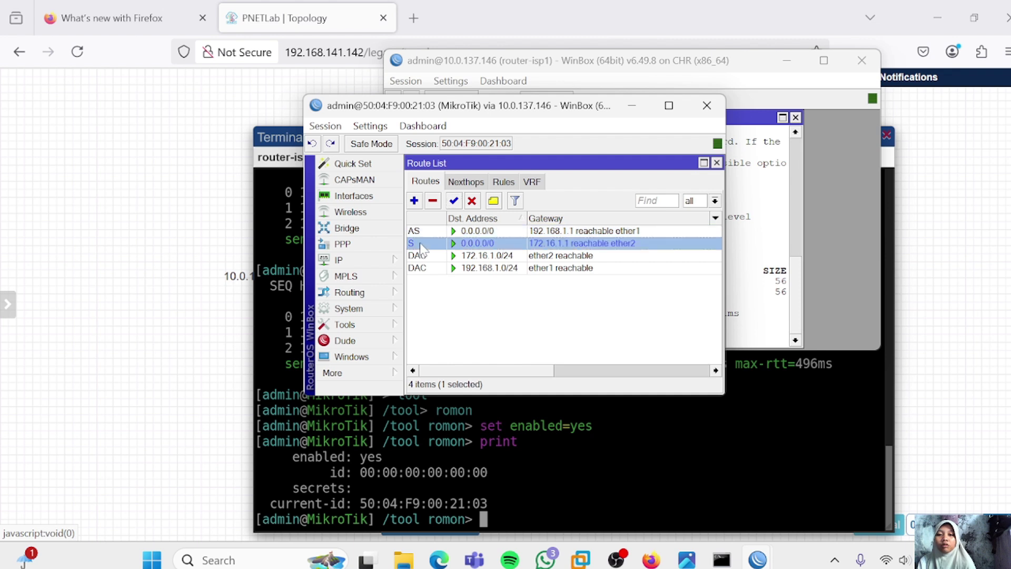
click(472, 203)
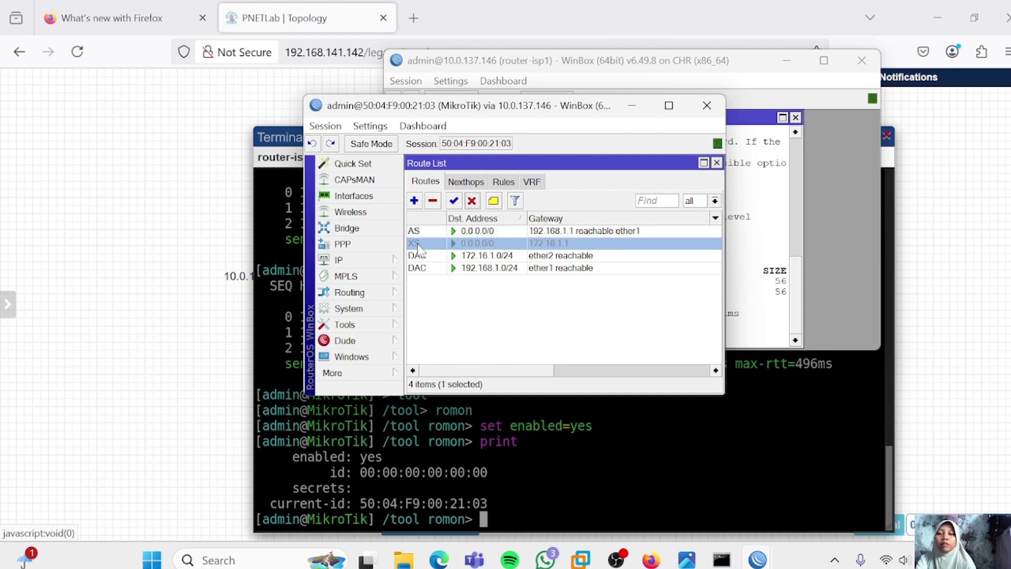
Print the empty DNS settings, then set the DNS server to 8.8.8.8 with ip dns set
key(Escape)
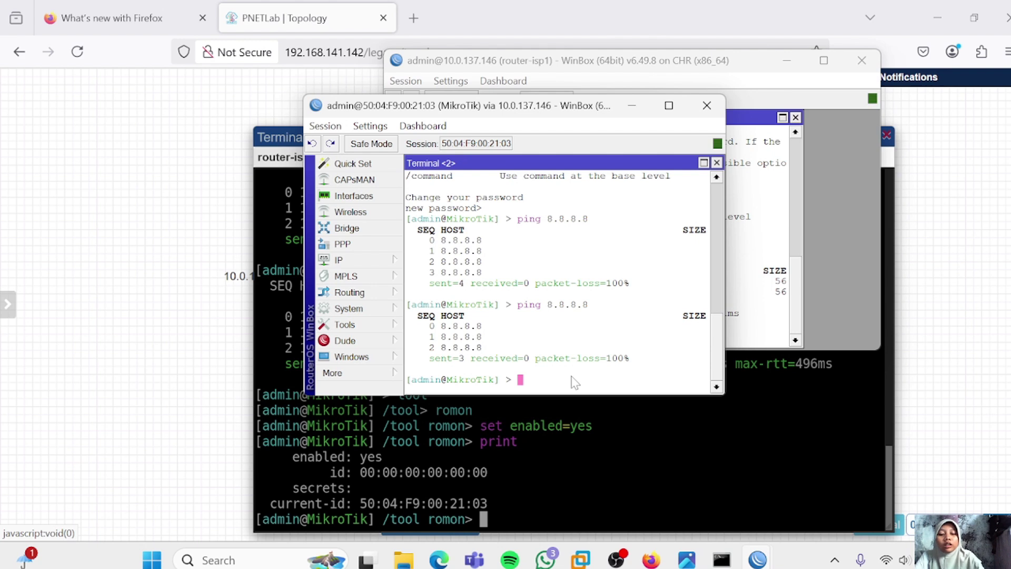
text(ip d)
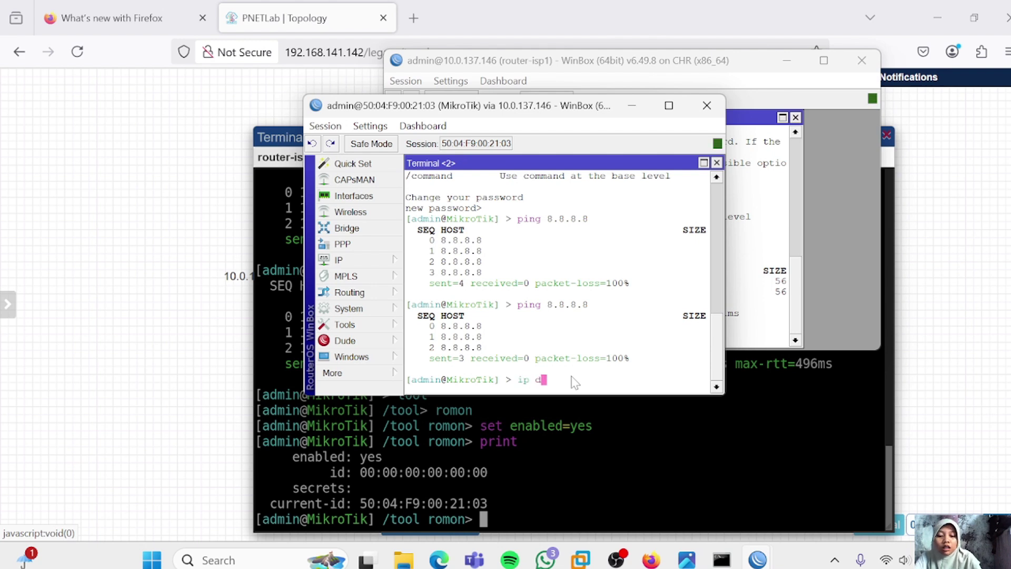
text(ns print)
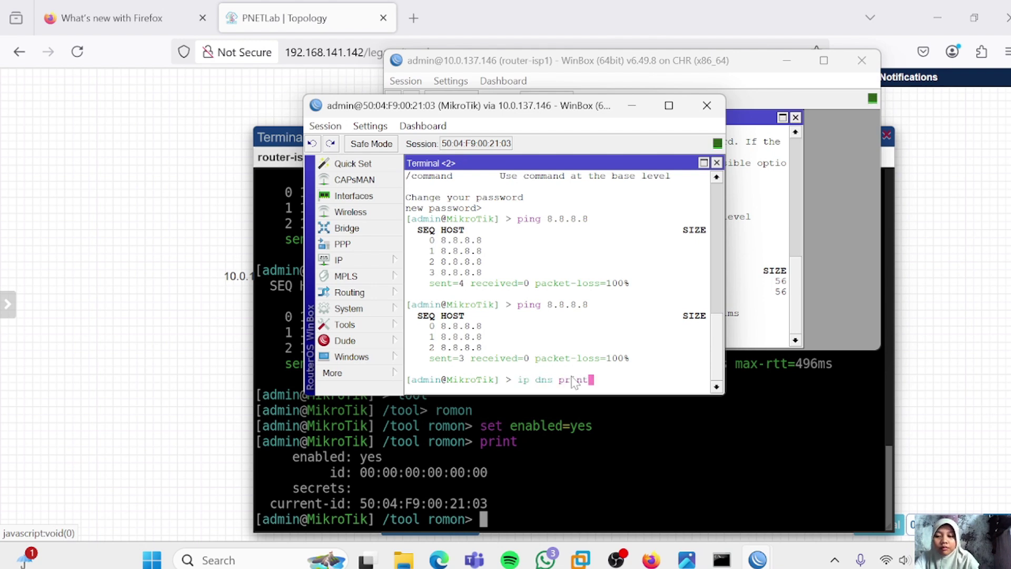
key(Return)
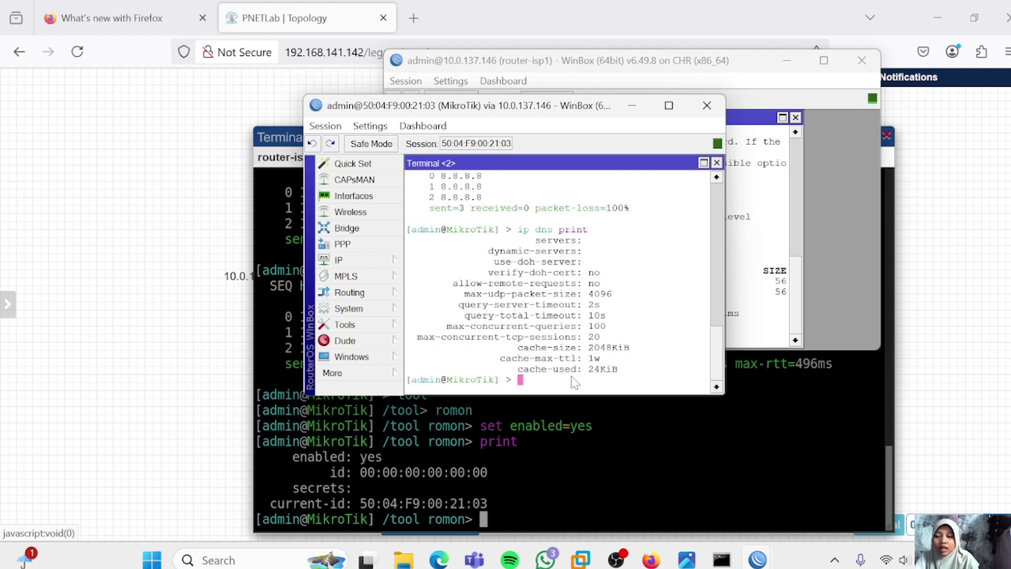
text(ip dn)
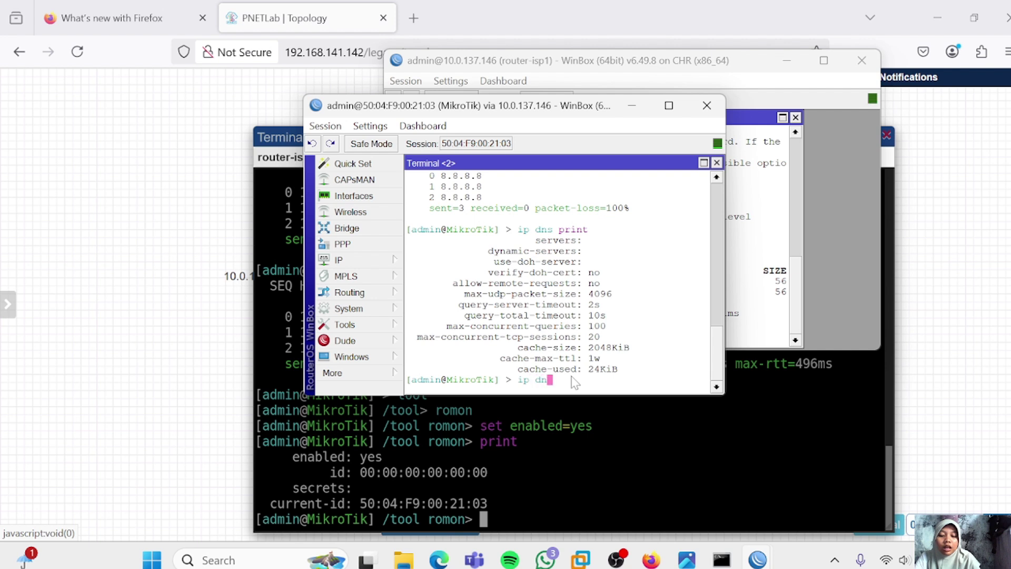
text(s set s)
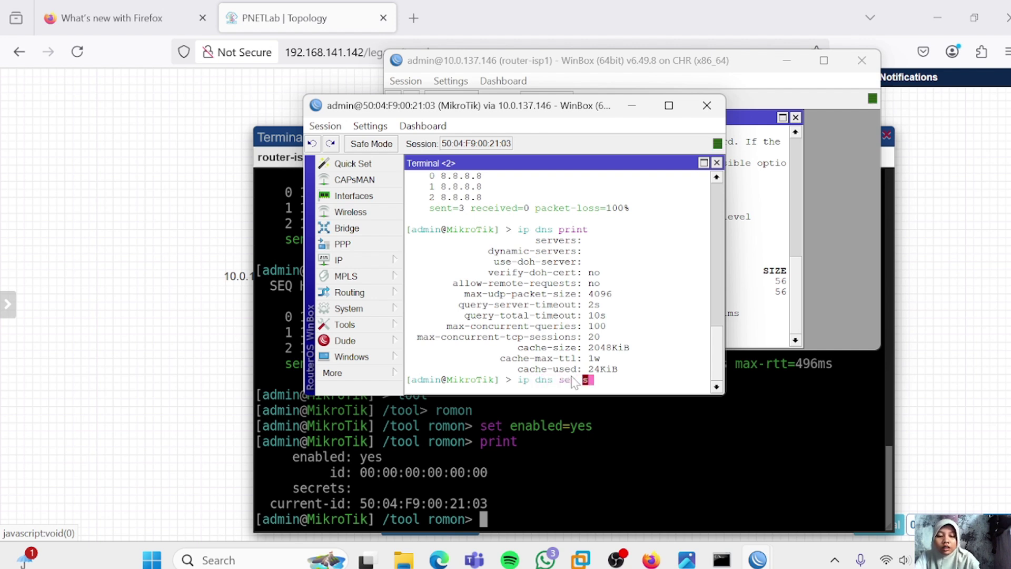
text(erve)
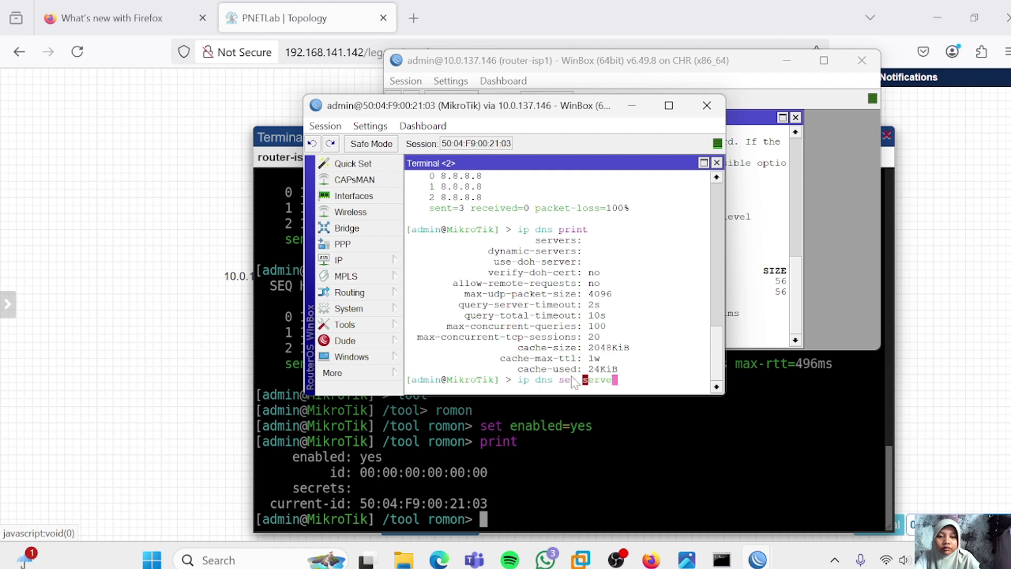
text(rs=)
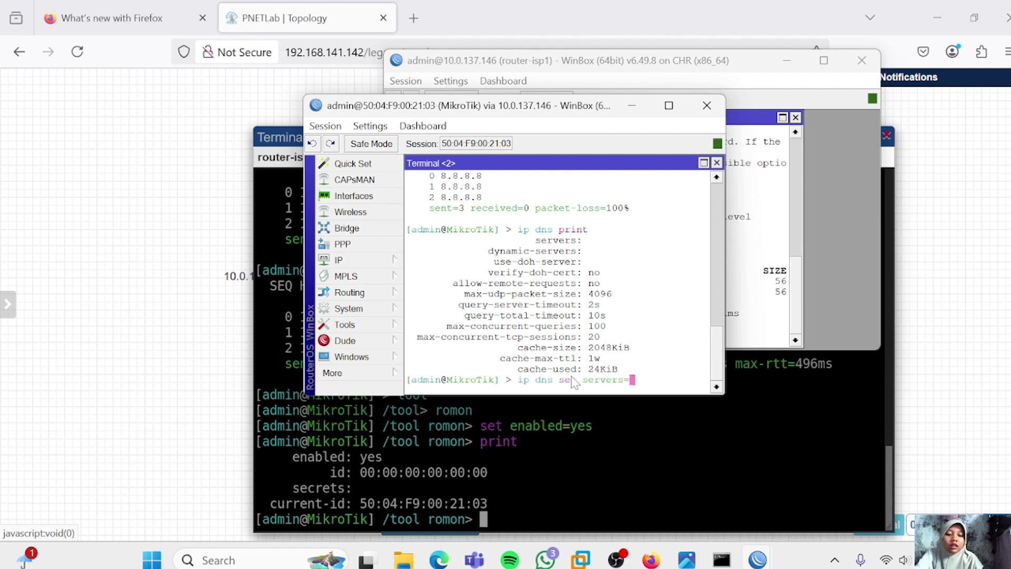
text(8.8.8)
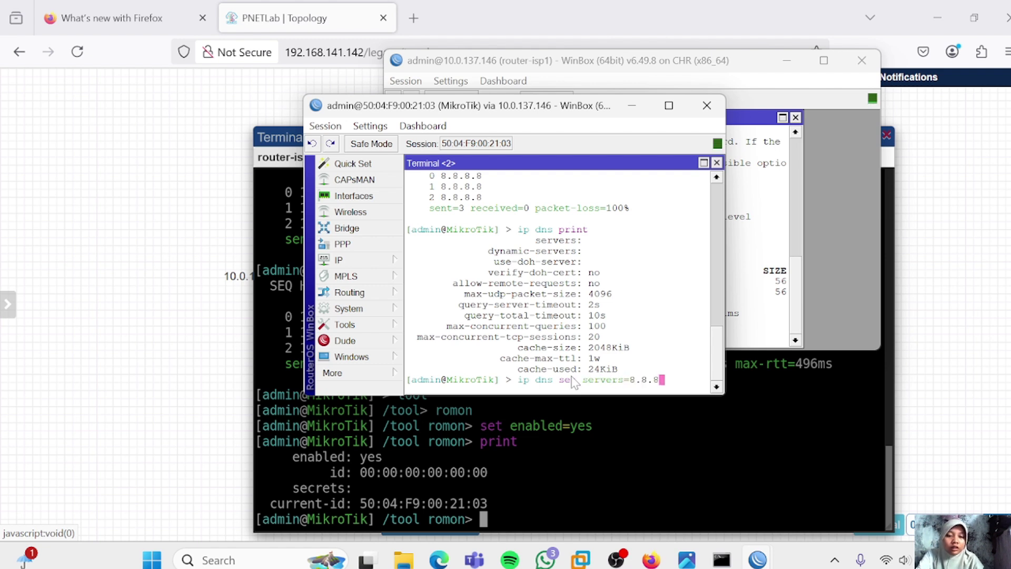
text(.8)
key(Return)
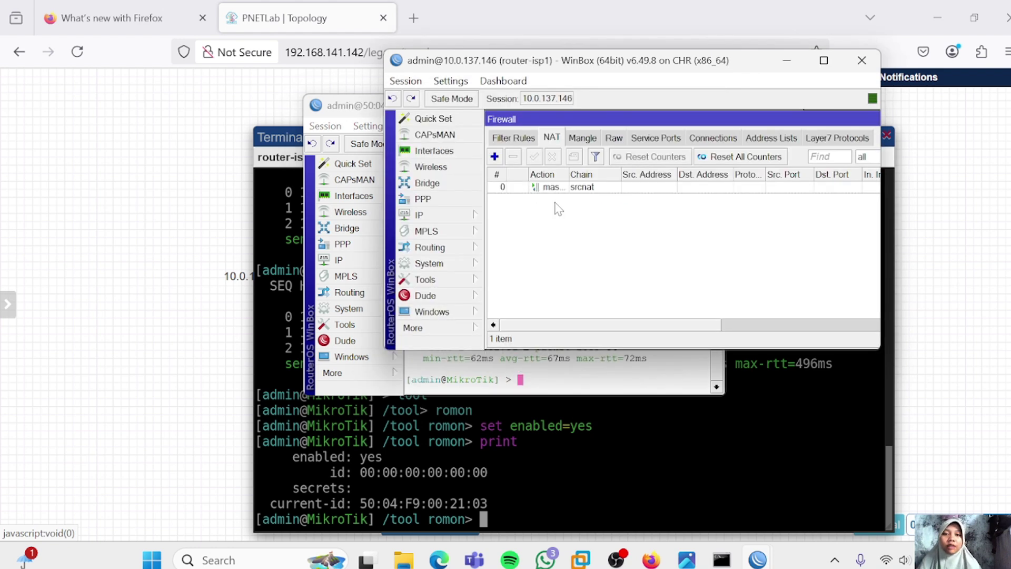
Inspect the general settings of router-isp1's masquerade NAT rule, then close it
click(565, 187)
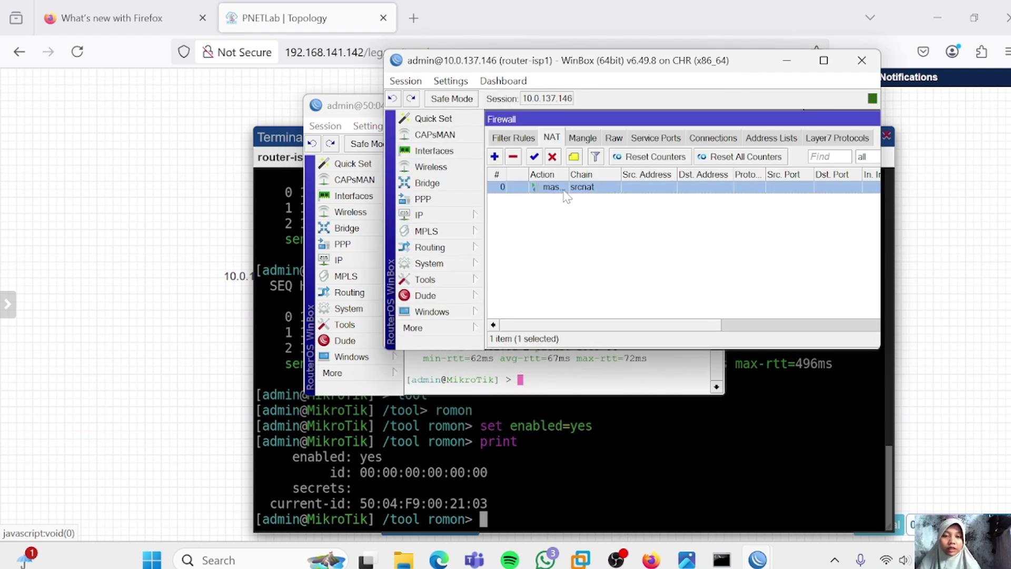
double_click(565, 188)
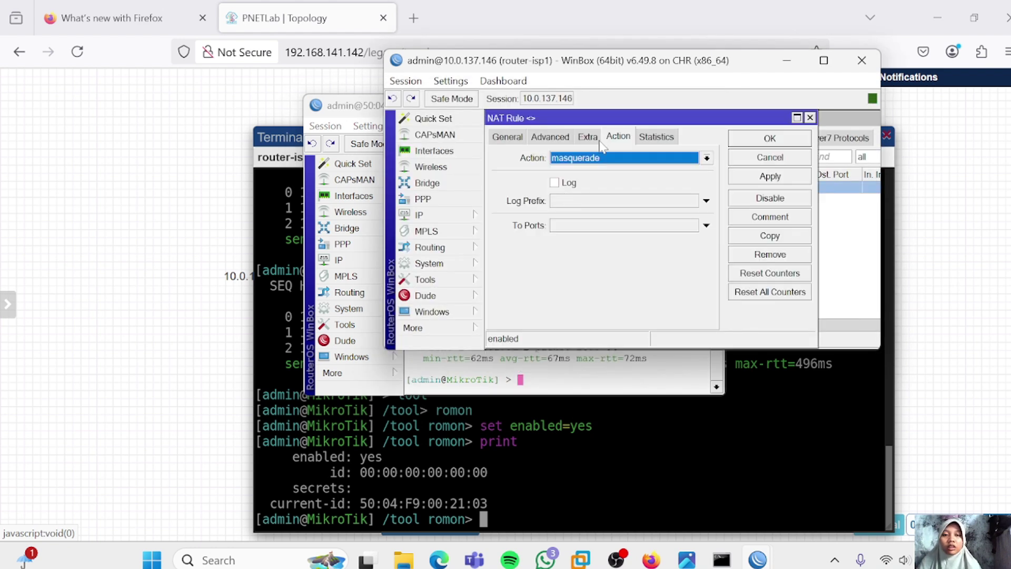
click(507, 138)
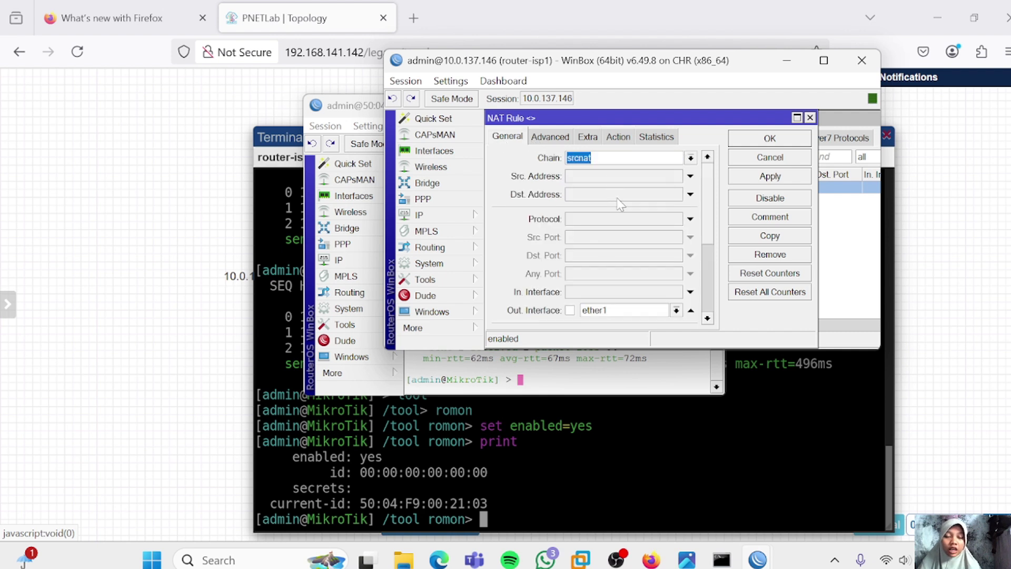
scroll(622, 216, down, 2)
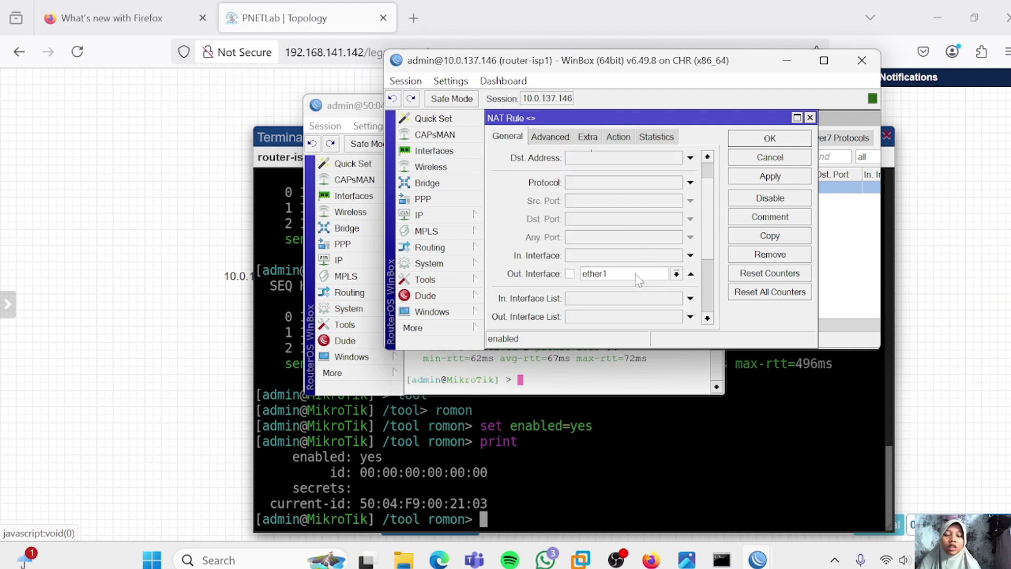
click(784, 153)
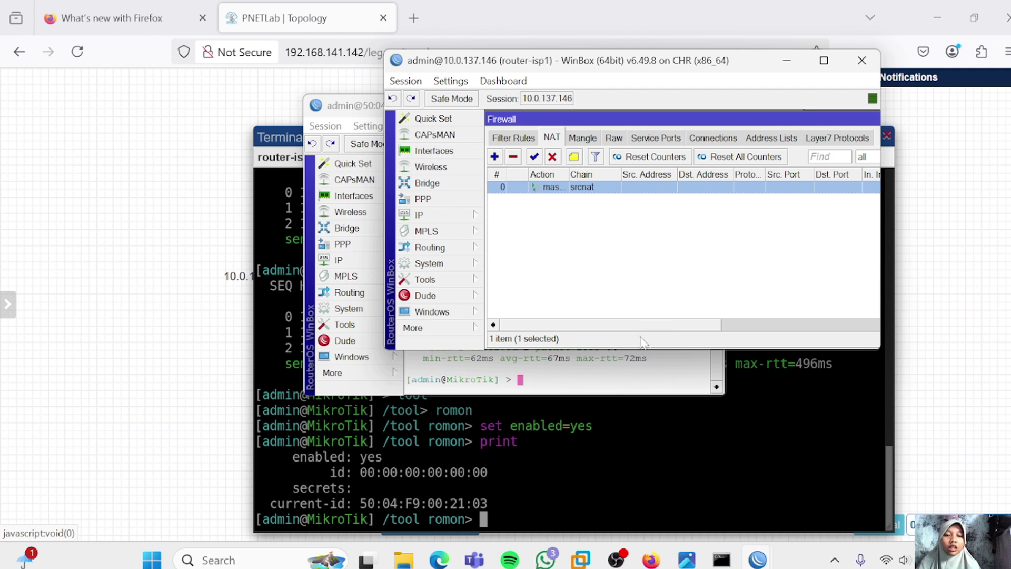
On the MikroTik, run ip dns print to confirm 8.8.8.8 and ping google.com
click(631, 364)
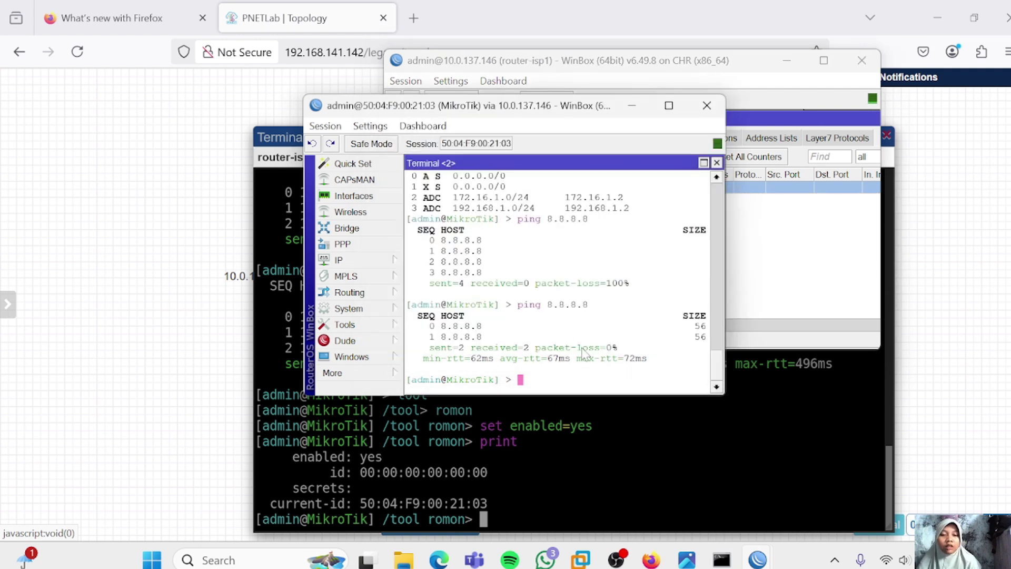
text(ip )
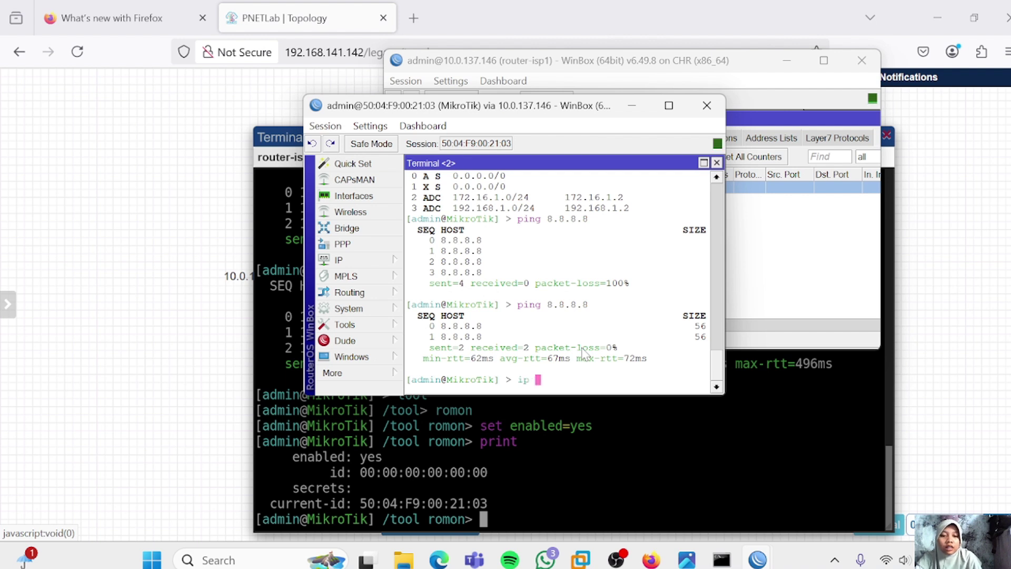
text(dns print)
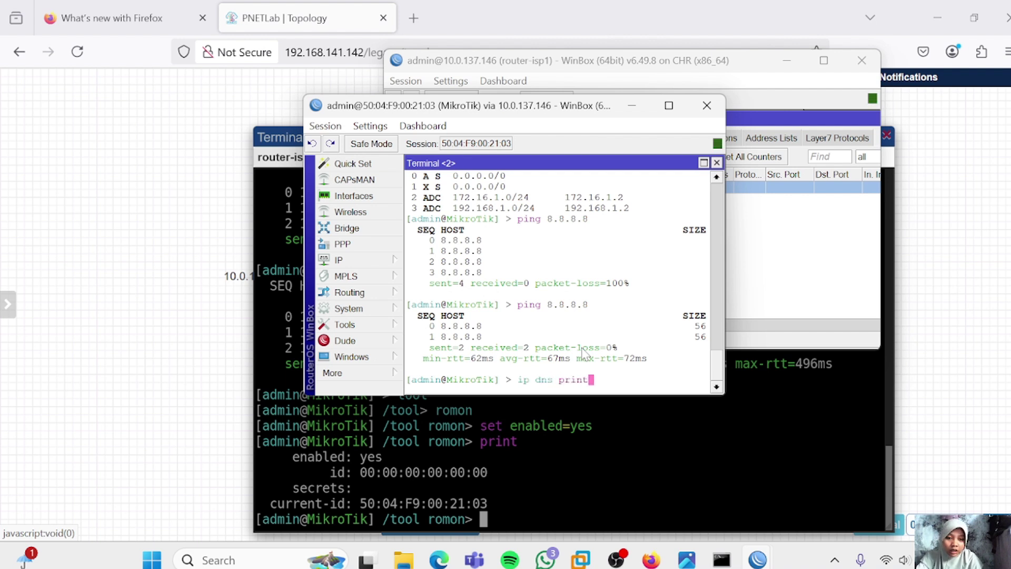
key(Return)
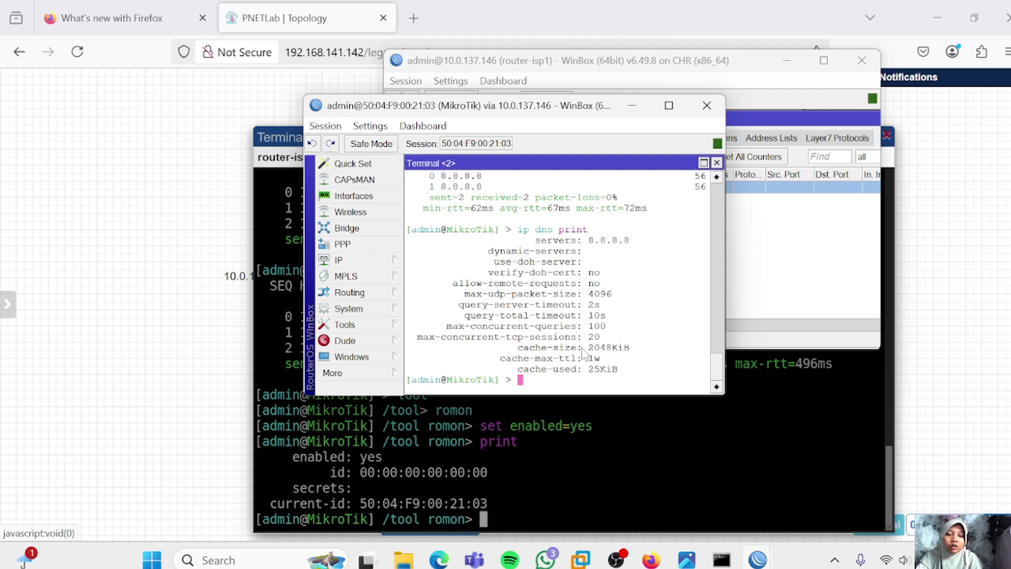
text(ping)
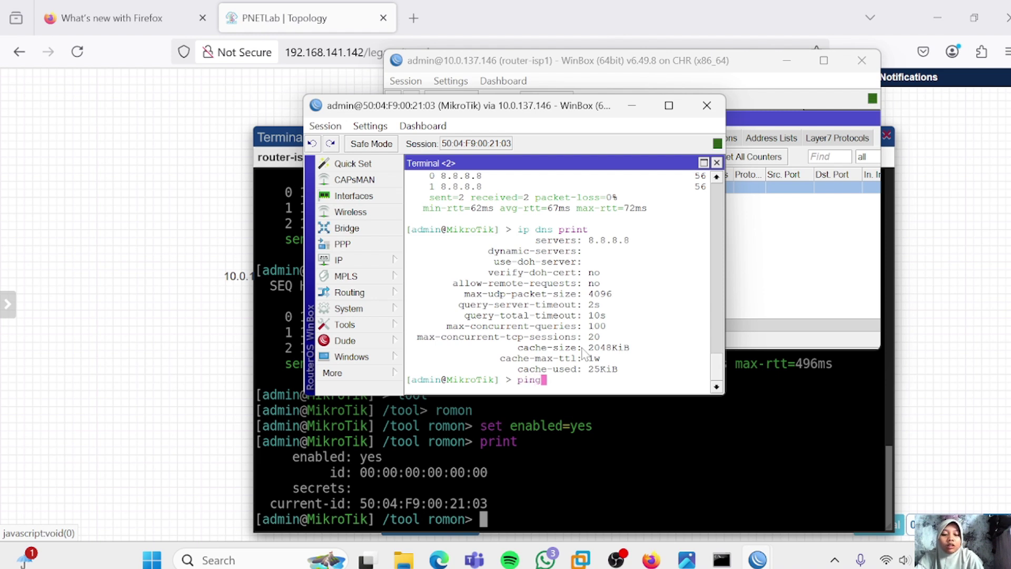
text( google.com)
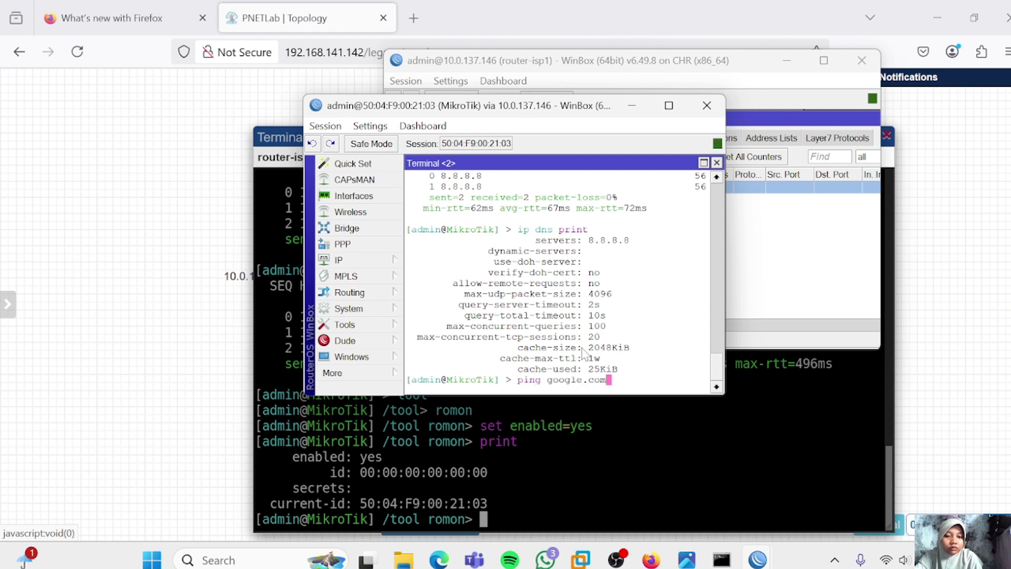
key(Return)
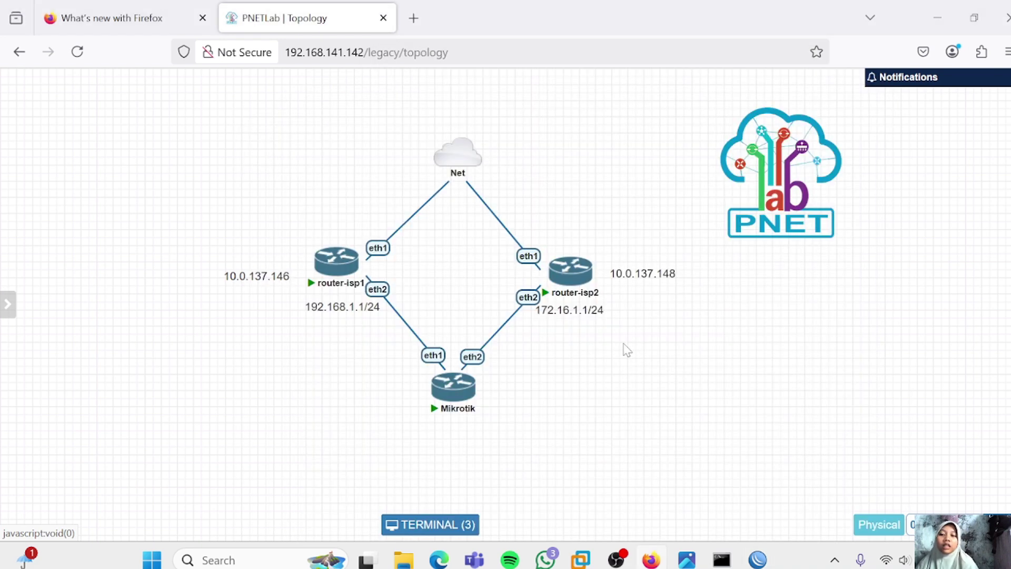
Add two Virtual PC (VPCS) nodes to the lab from the canvas menu
right_click(596, 357)
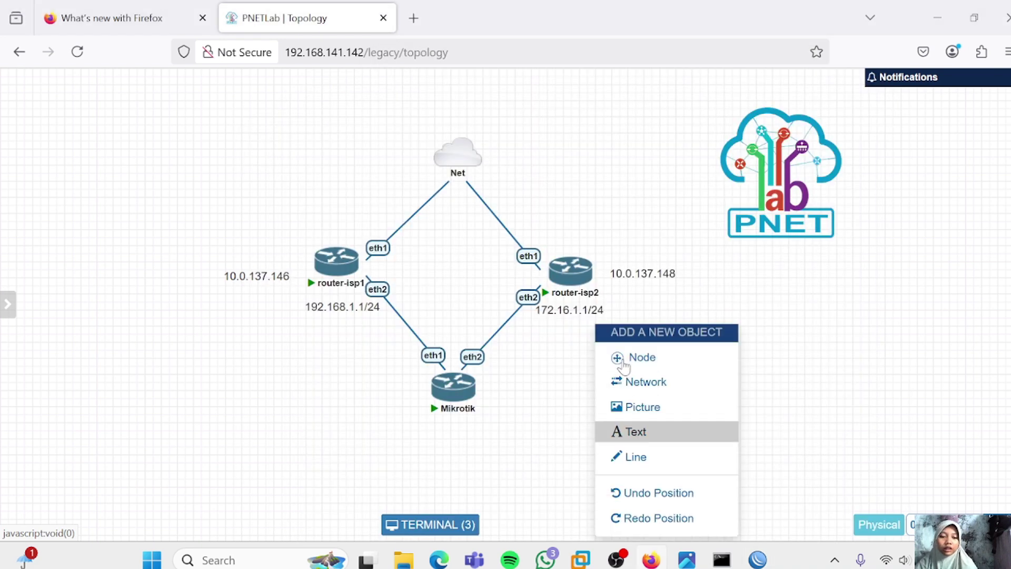
click(623, 363)
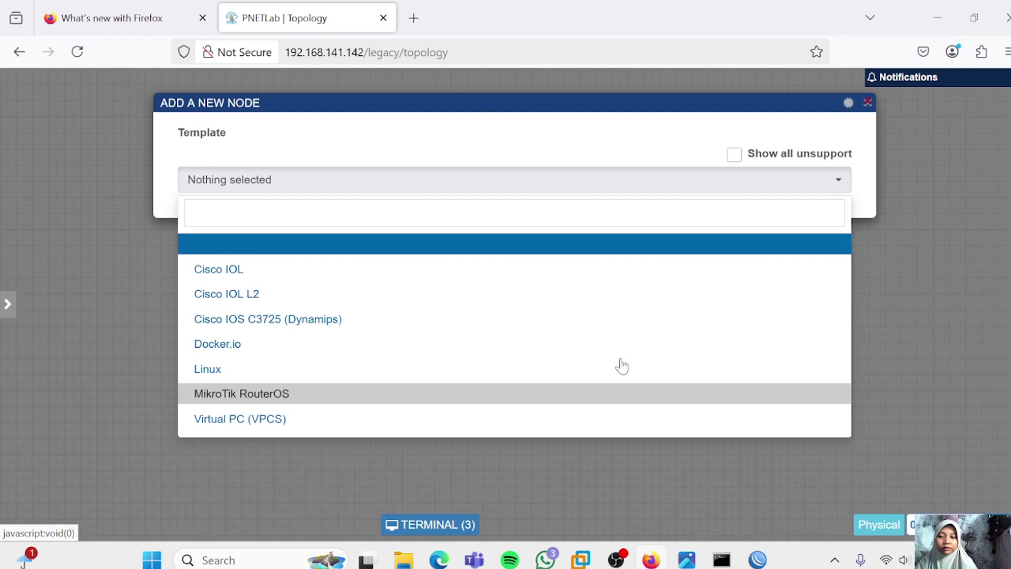
click(297, 421)
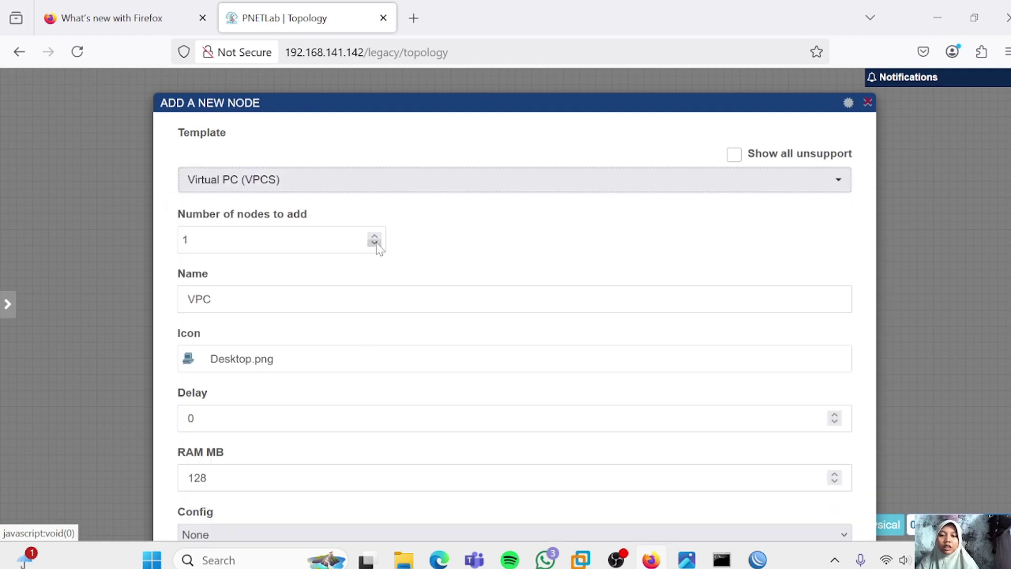
click(376, 239)
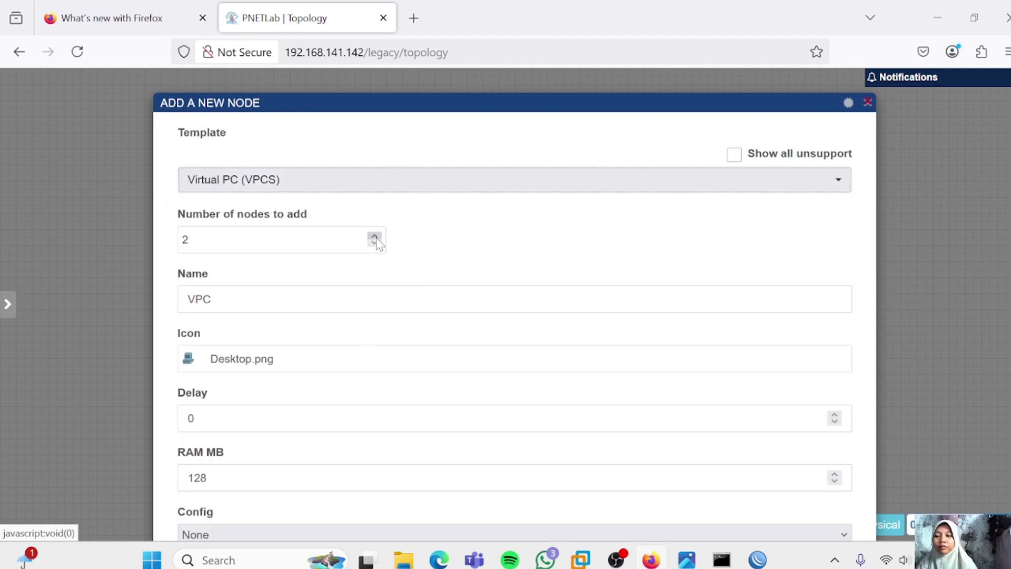
scroll(408, 395, down, 7)
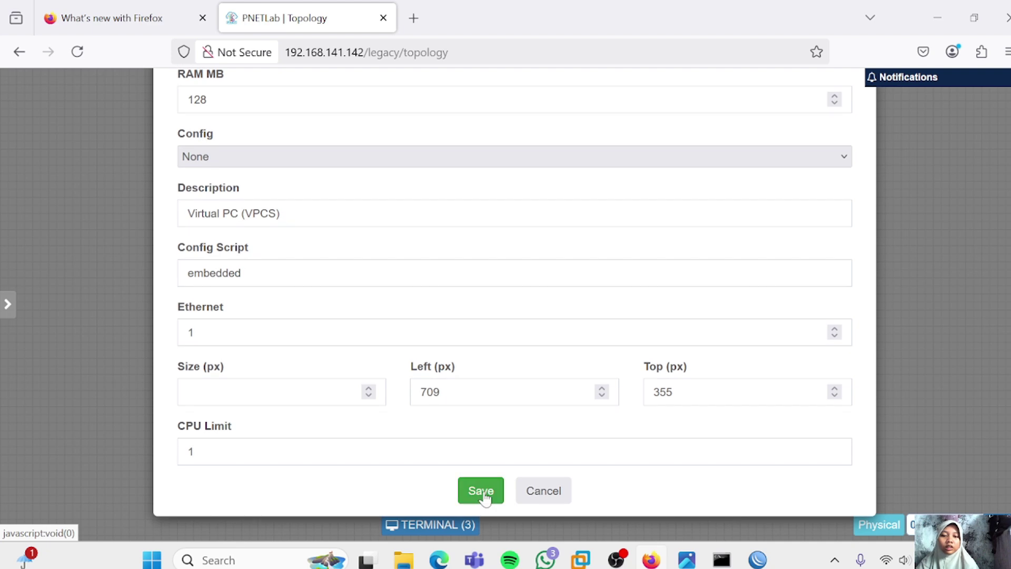
click(481, 490)
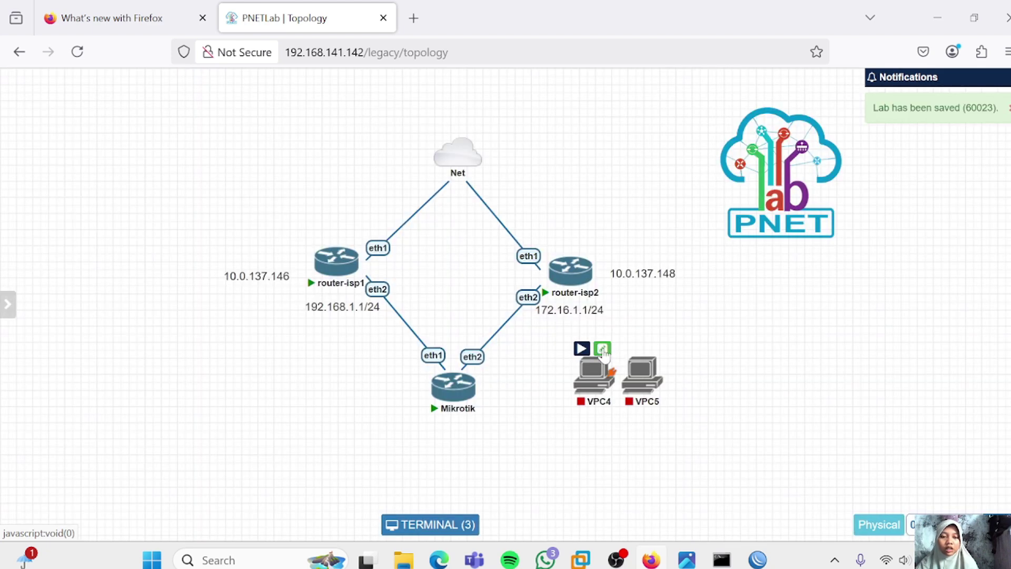
Rename the new nodes VPC4 and VPC5 to VPC1 and VPC2
click(602, 349)
key(BackSpace)
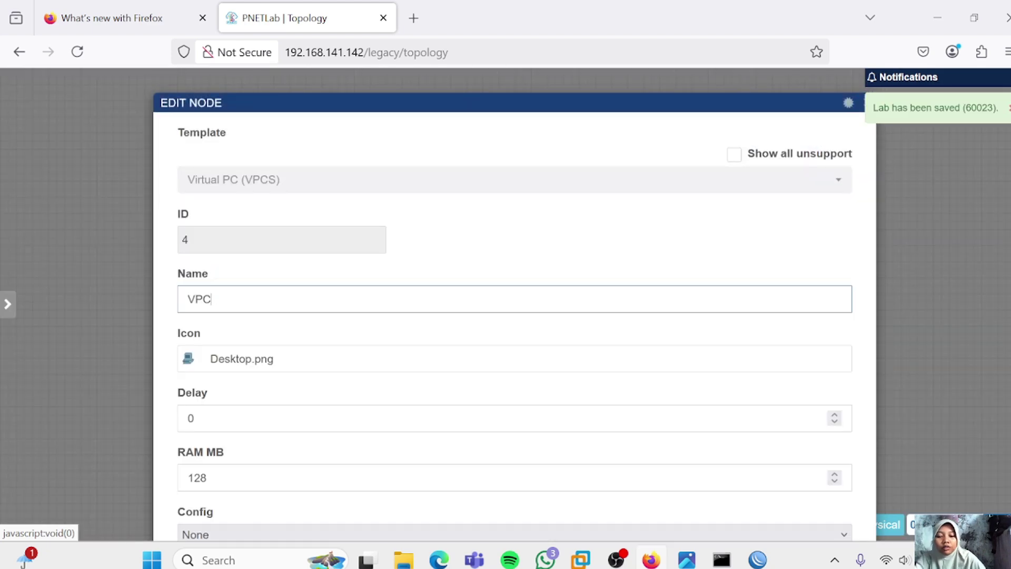
text(1)
scroll(380, 362, down, 7)
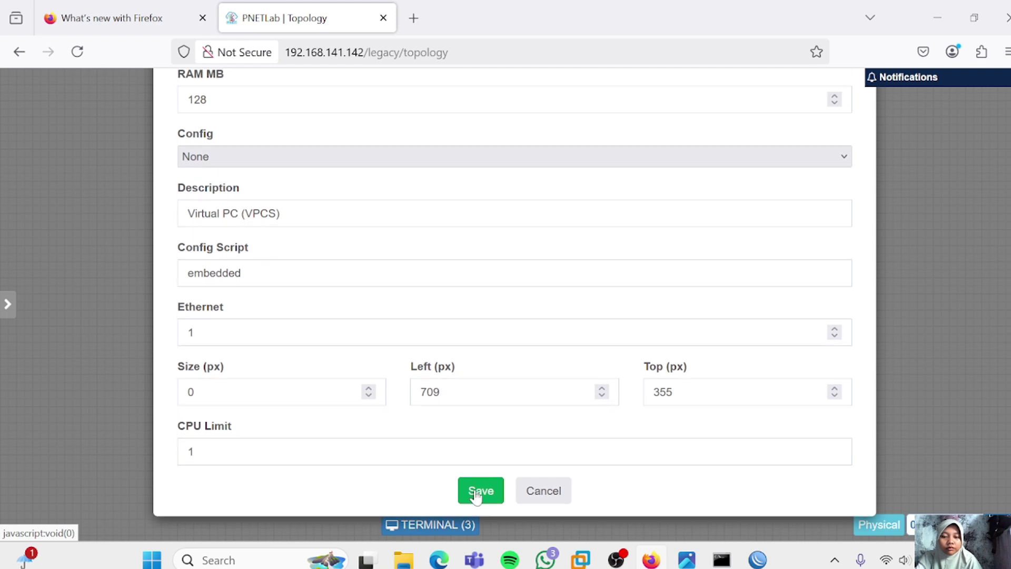
click(476, 491)
click(650, 348)
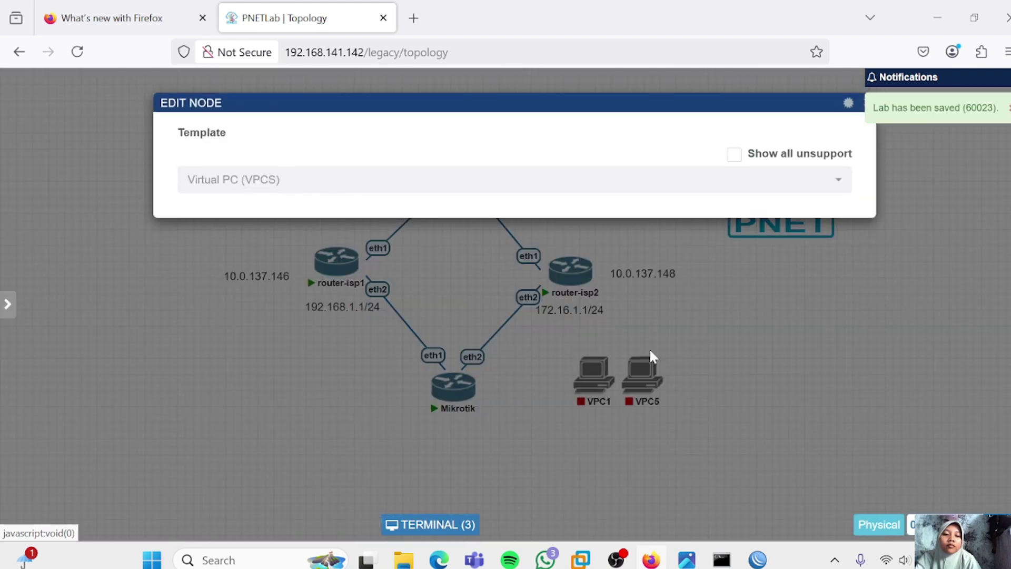
key(BackSpace)
text(2)
scroll(514, 316, down, 7)
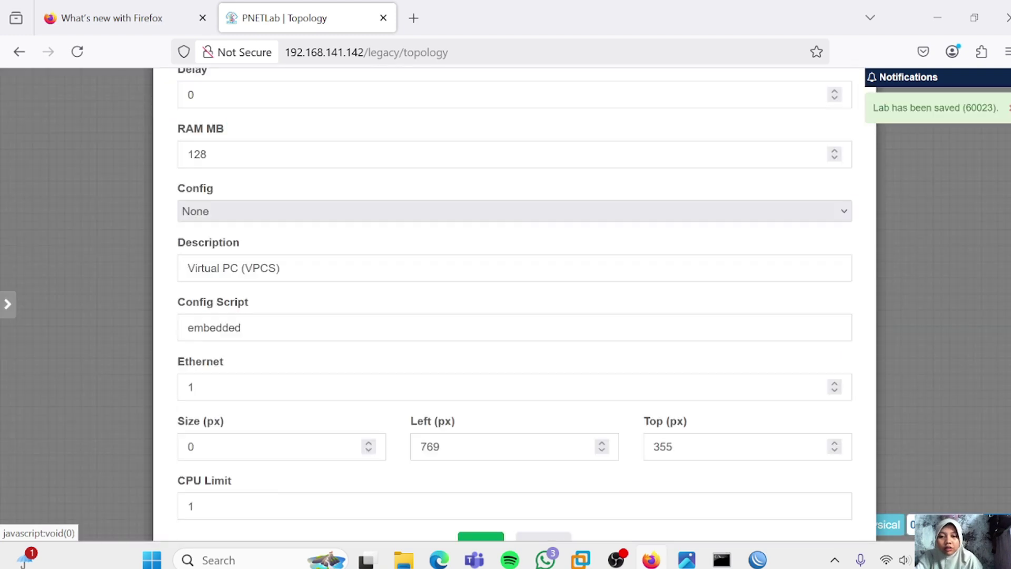
click(479, 491)
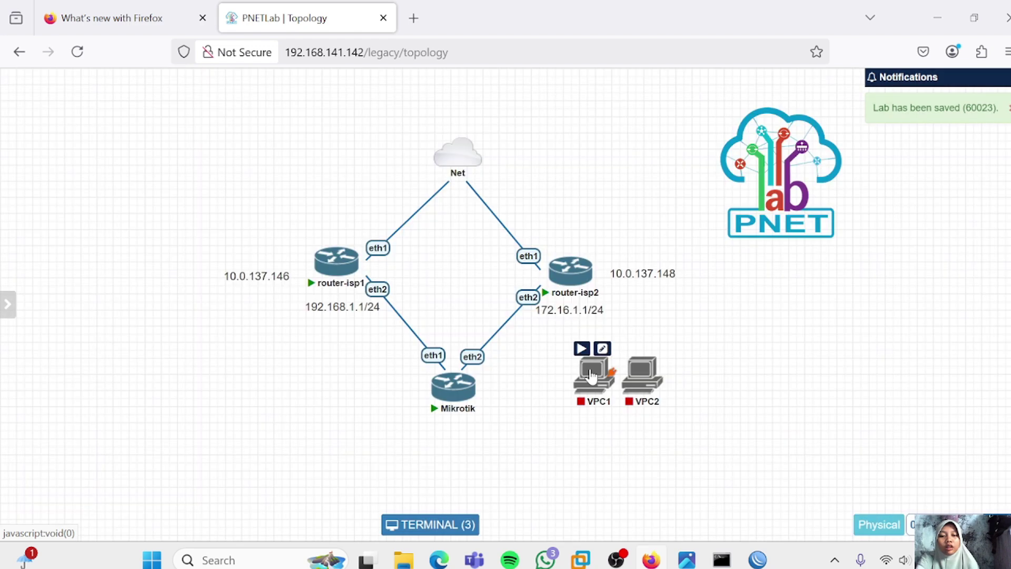
Place VPC1 and VPC2 below Mikrotik and link their eth0 to Mikrotik eth3 and eth4
drag(590, 378, 372, 458)
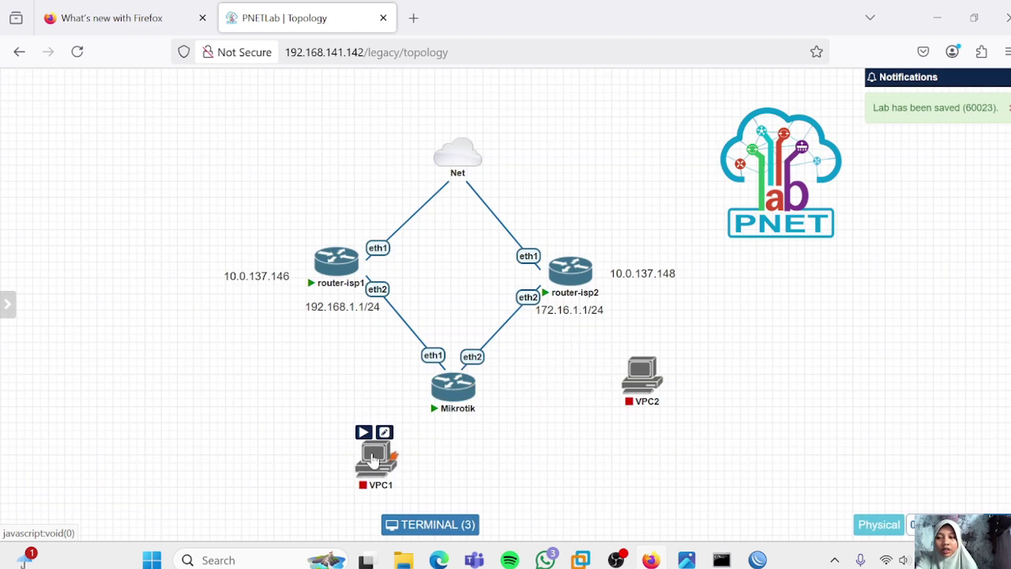
drag(638, 385, 526, 470)
drag(393, 452, 453, 387)
click(544, 499)
drag(530, 474, 467, 402)
click(538, 495)
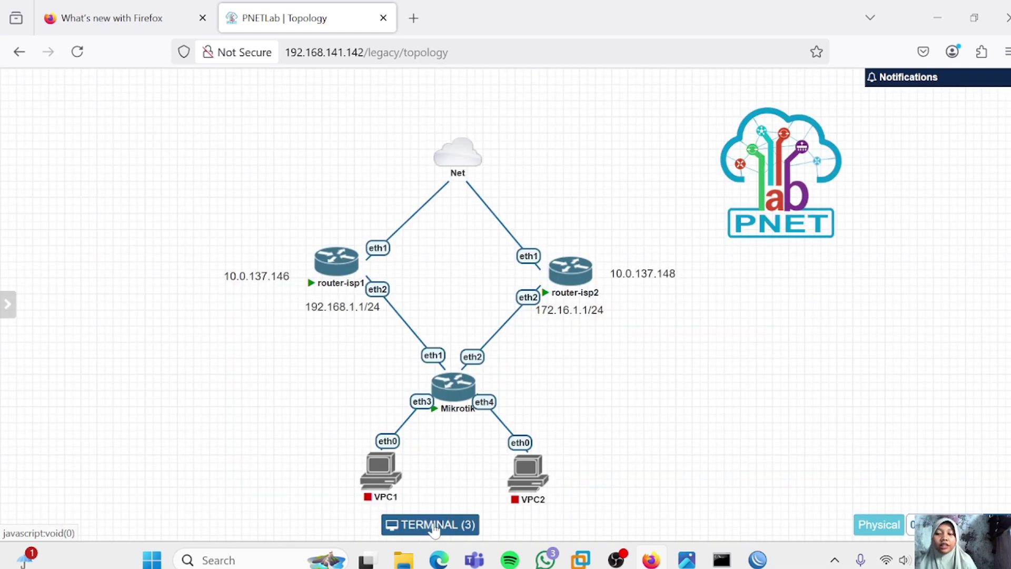
Bring the MikroTik WinBox session back to the front
mouse_move(533, 463)
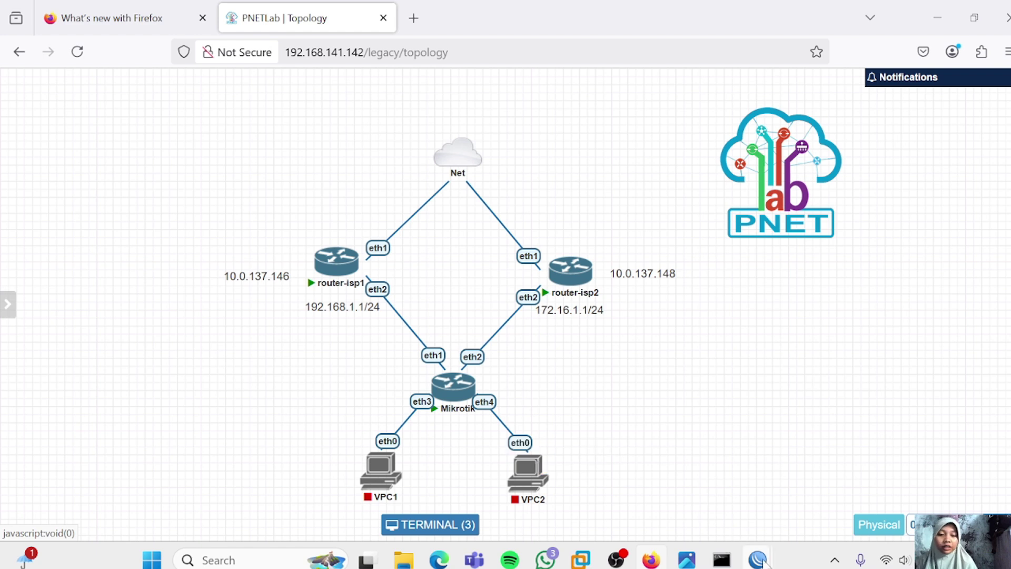
mouse_move(761, 563)
click(906, 479)
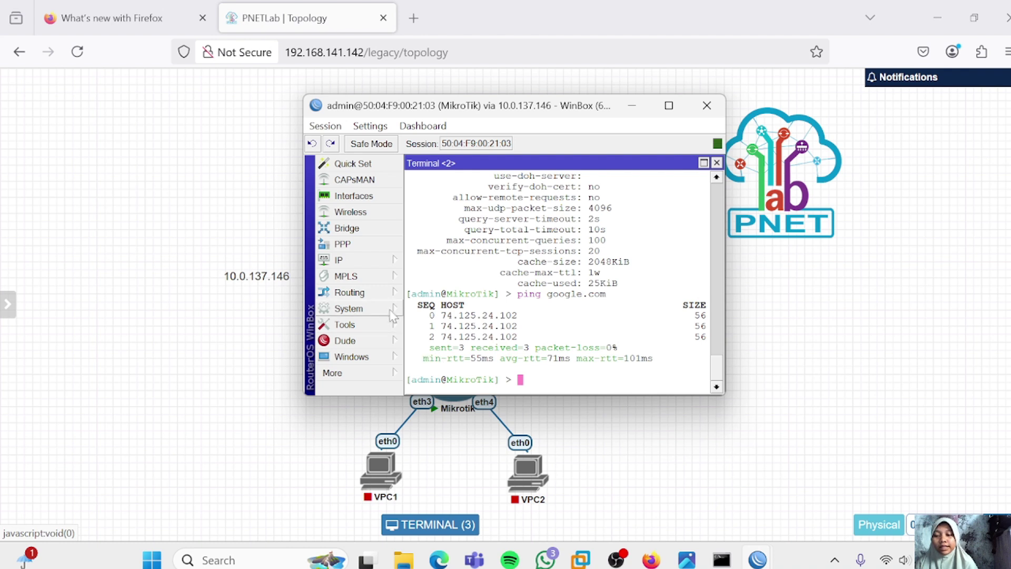
Create a new bridge named bridge-nadya on the MikroTik
click(348, 228)
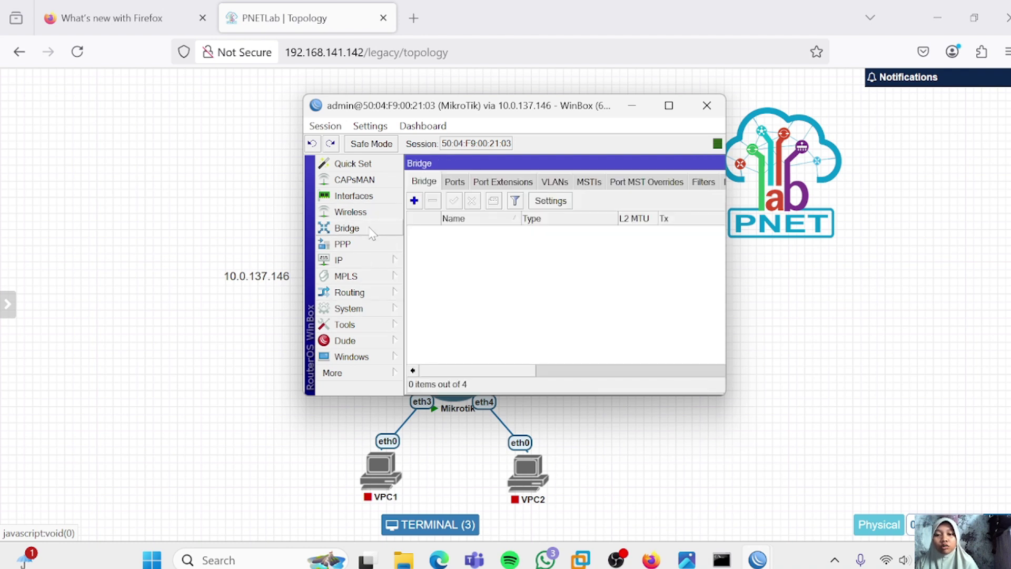
click(415, 200)
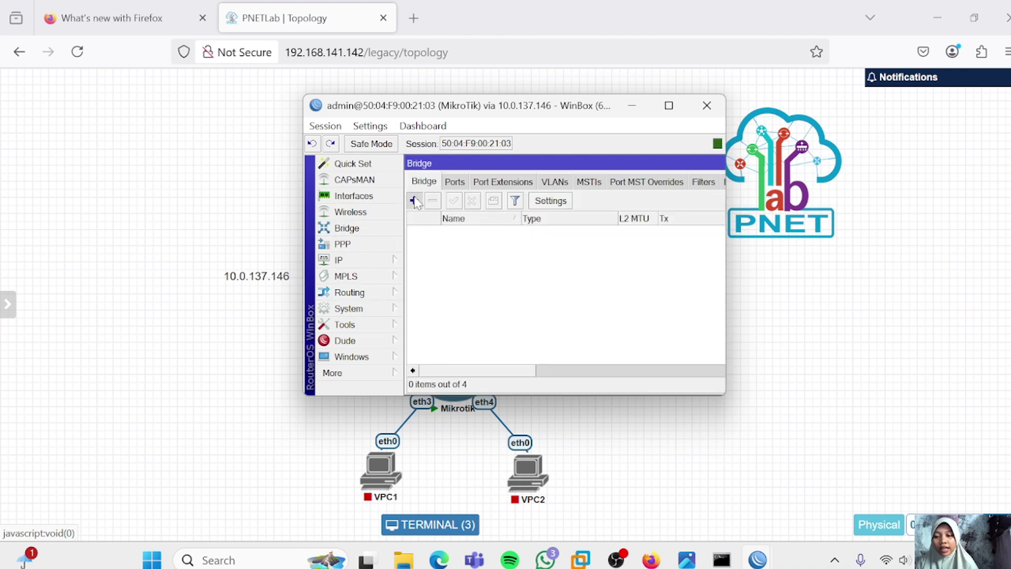
click(528, 202)
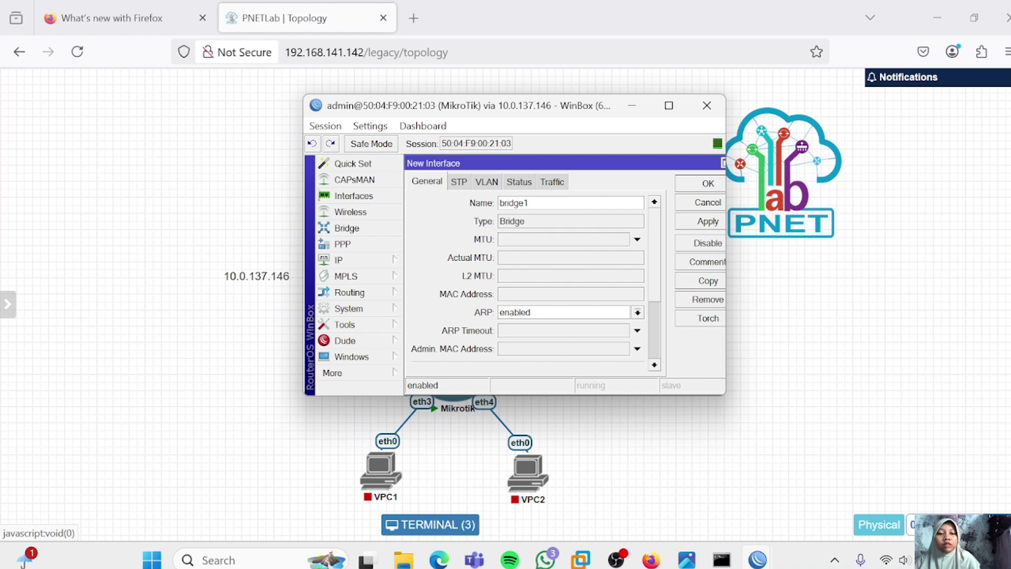
text(-nadya)
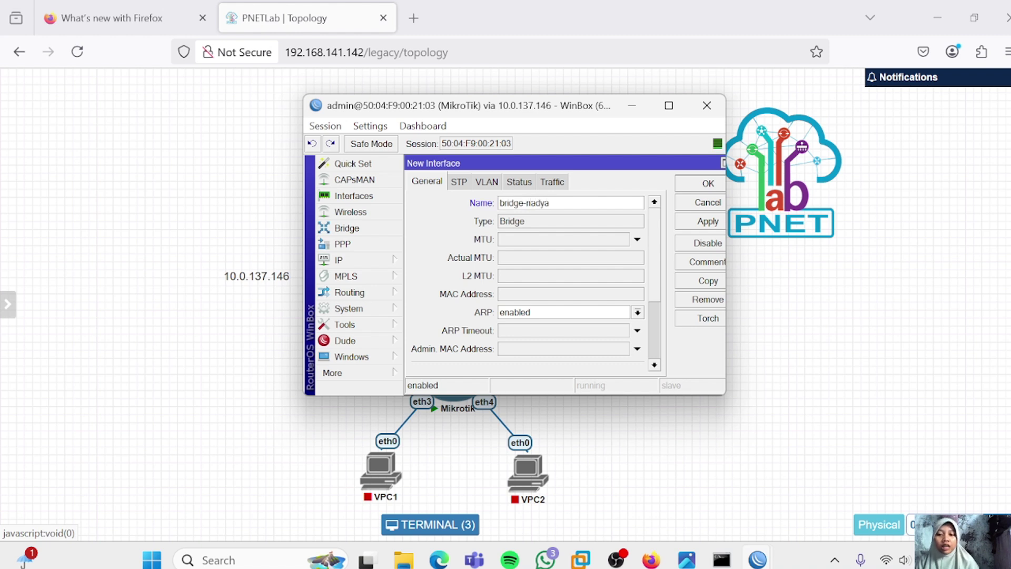
click(705, 222)
click(705, 184)
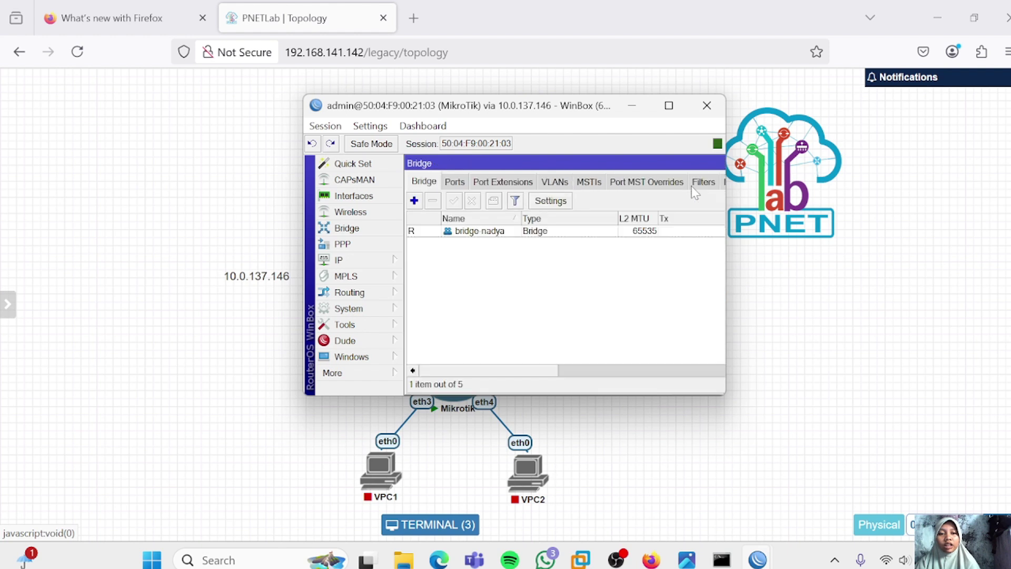
Add ether3 and ether4 as ports of bridge-nadya
click(459, 182)
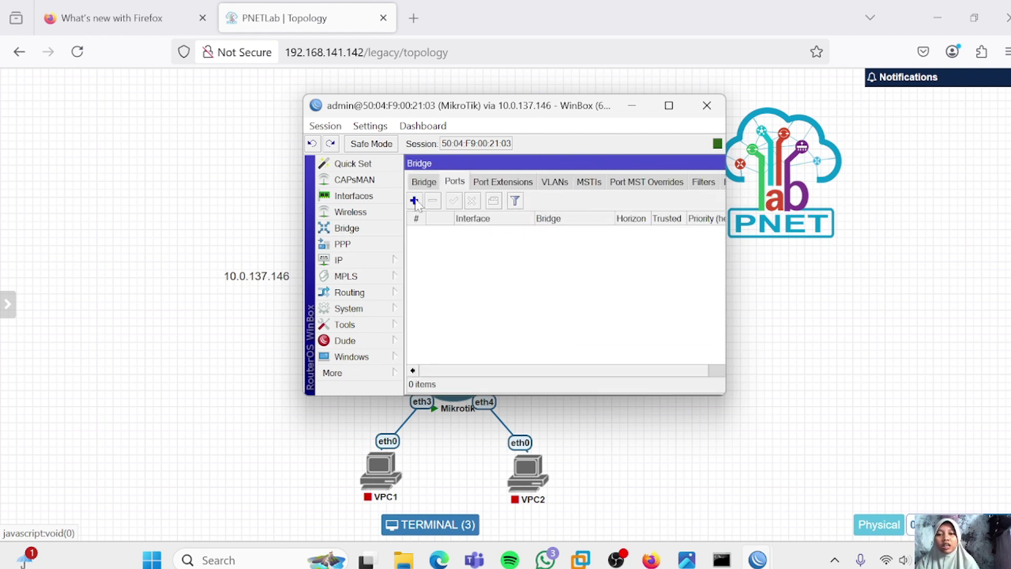
click(414, 200)
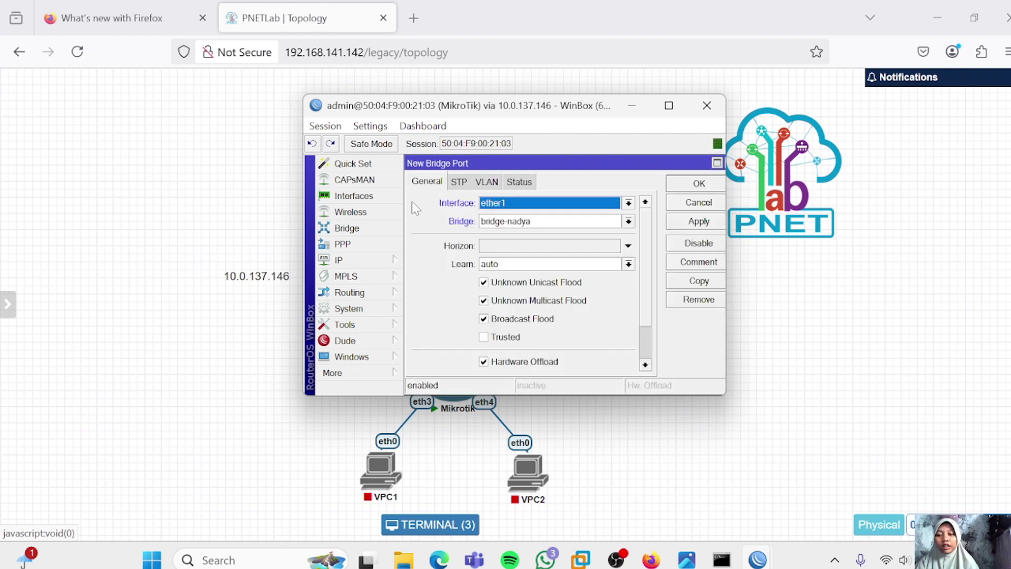
click(628, 203)
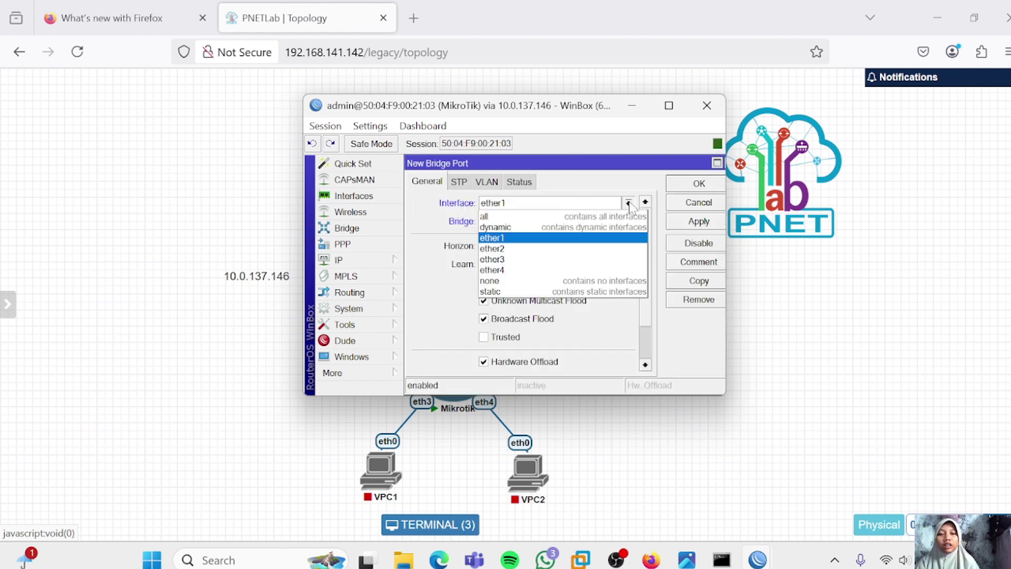
click(568, 263)
click(678, 222)
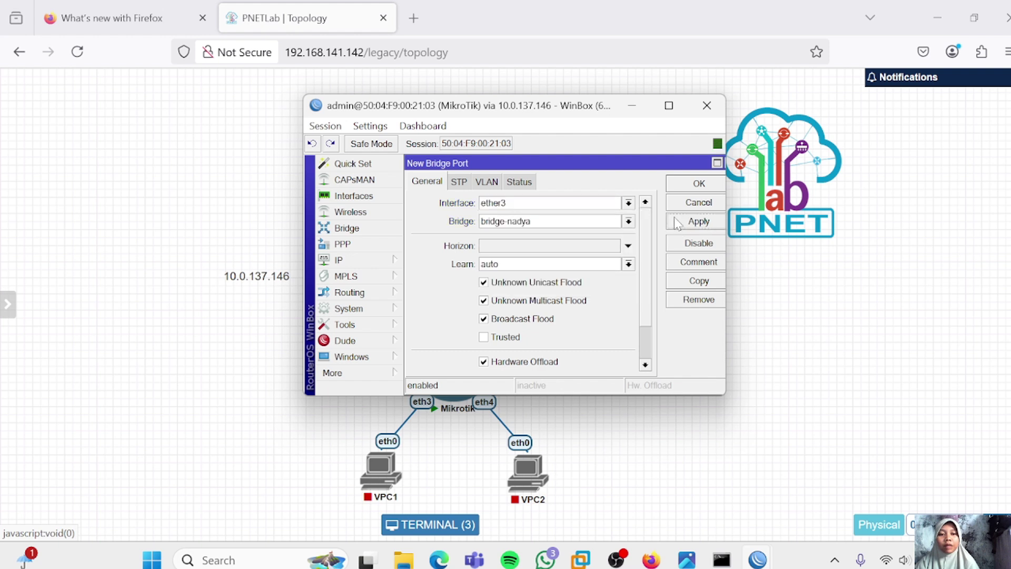
click(698, 184)
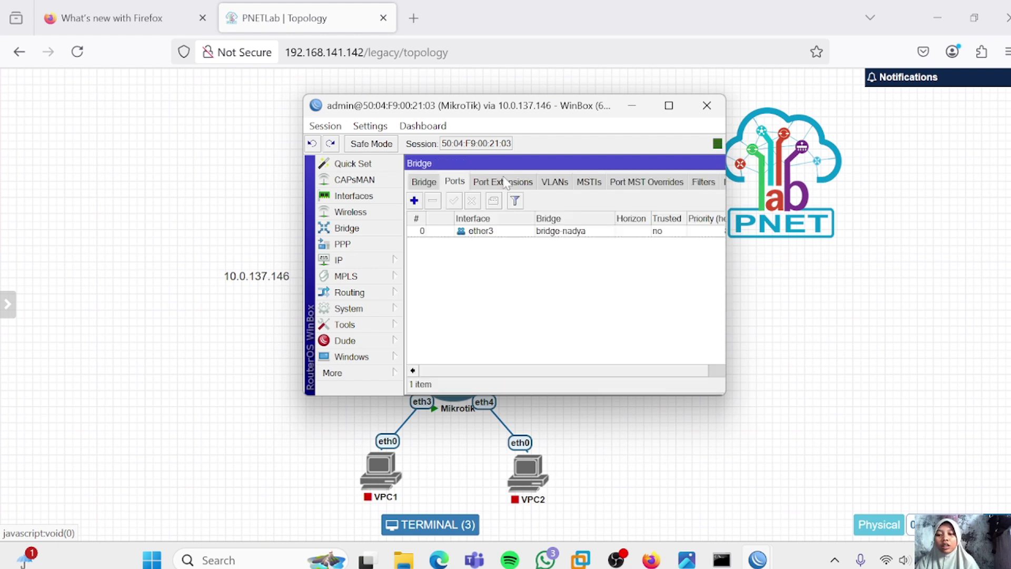
click(414, 200)
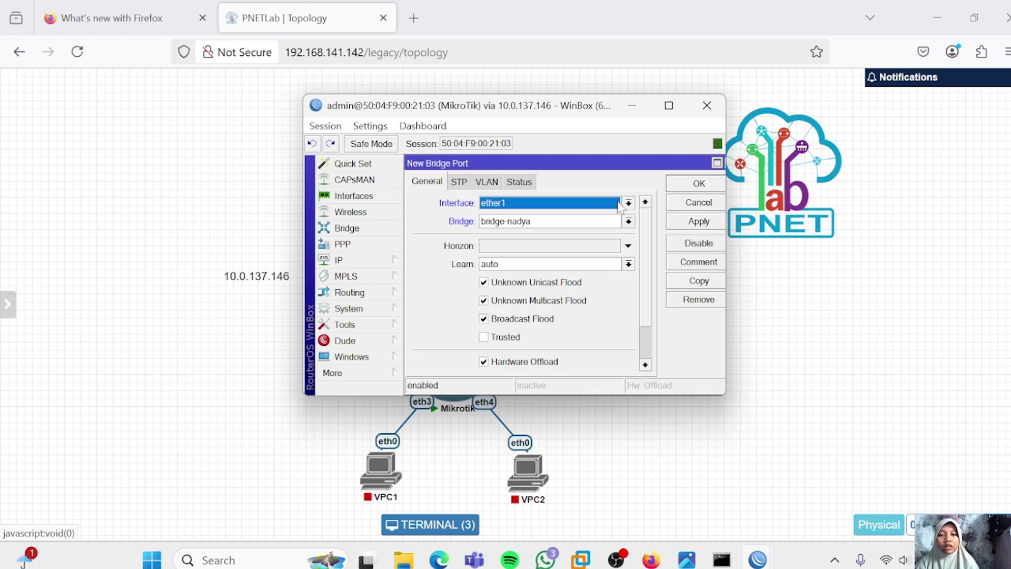
click(628, 202)
click(572, 270)
click(698, 221)
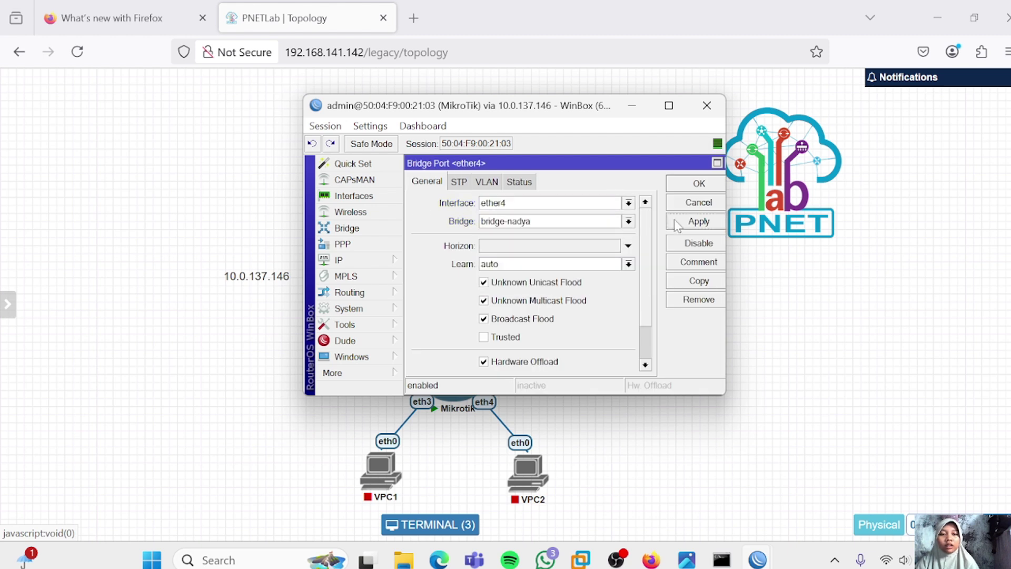
click(695, 187)
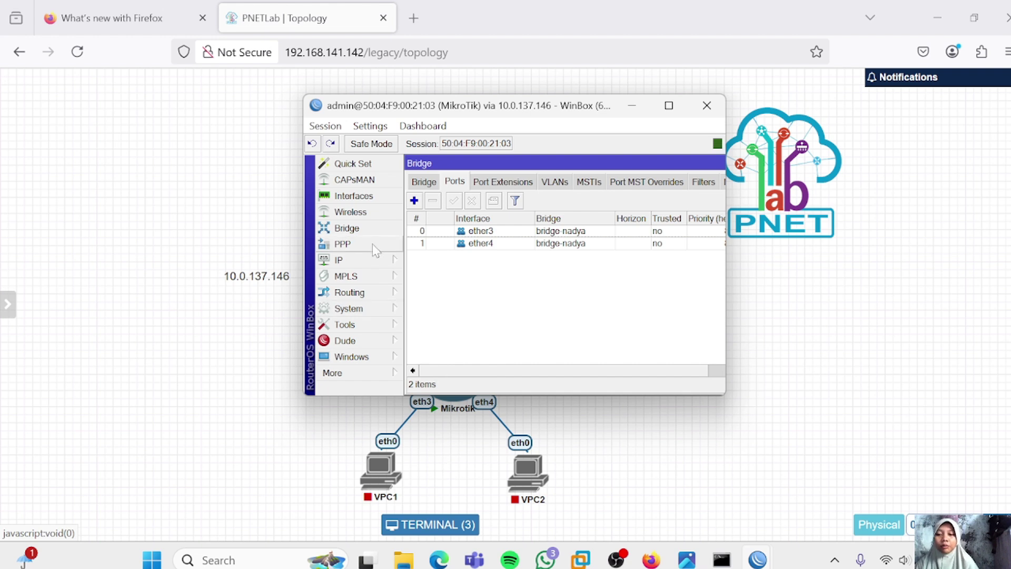
Add the address 10.10.10.1/24 on interface bridge-nadya under IP > Addresses
click(367, 260)
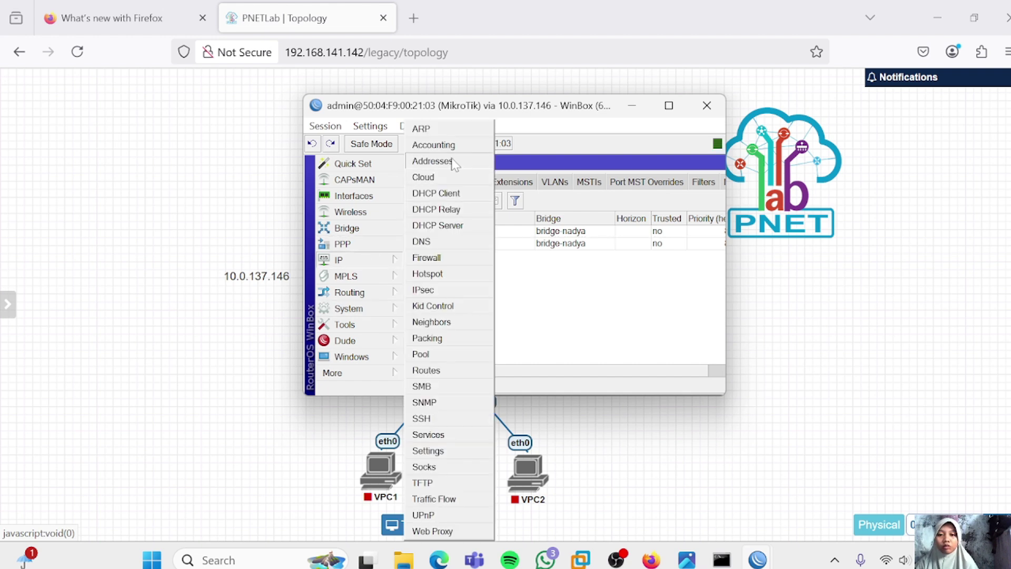
click(432, 161)
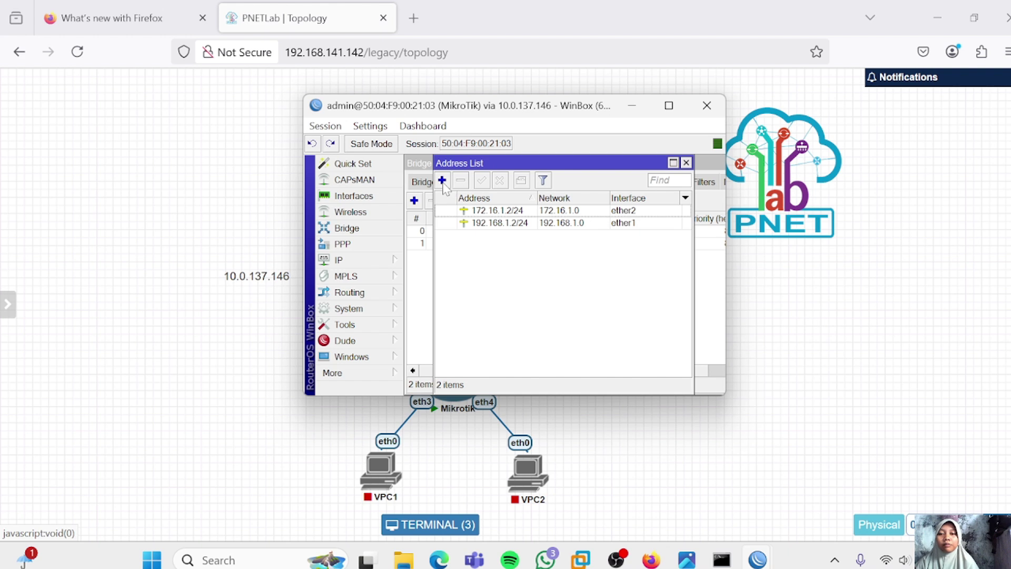
click(442, 181)
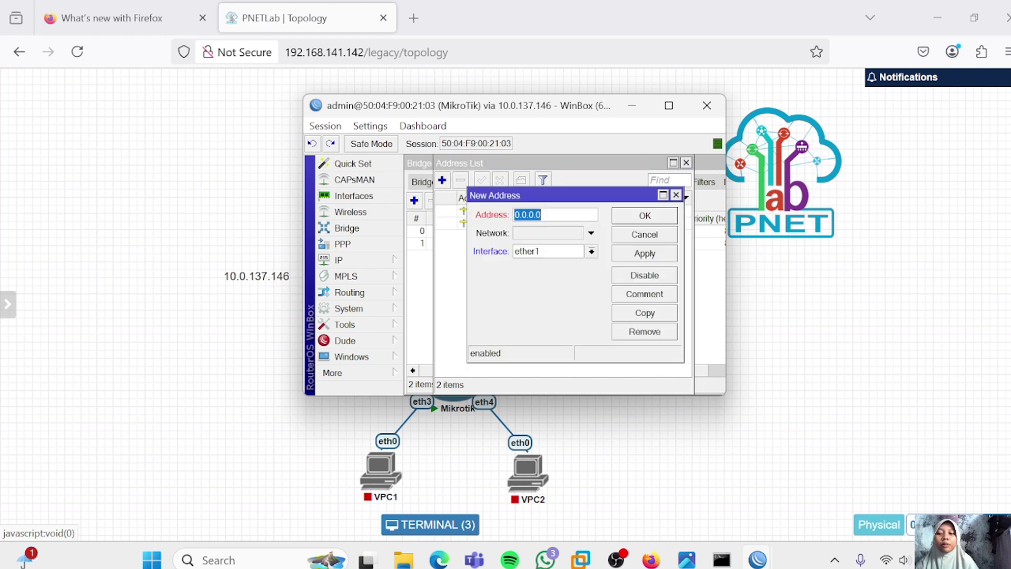
text(10.10.)
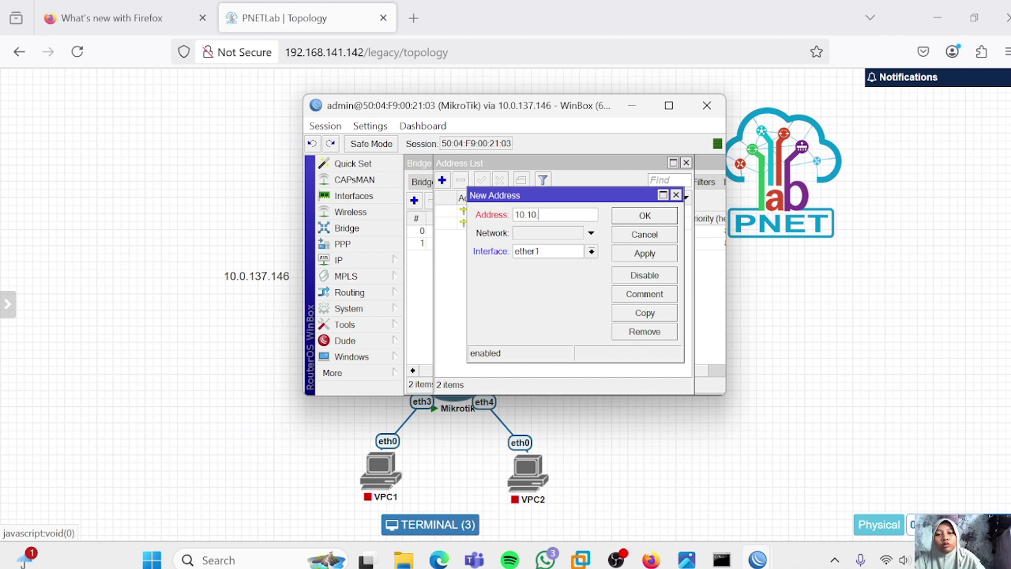
text(10.1/2)
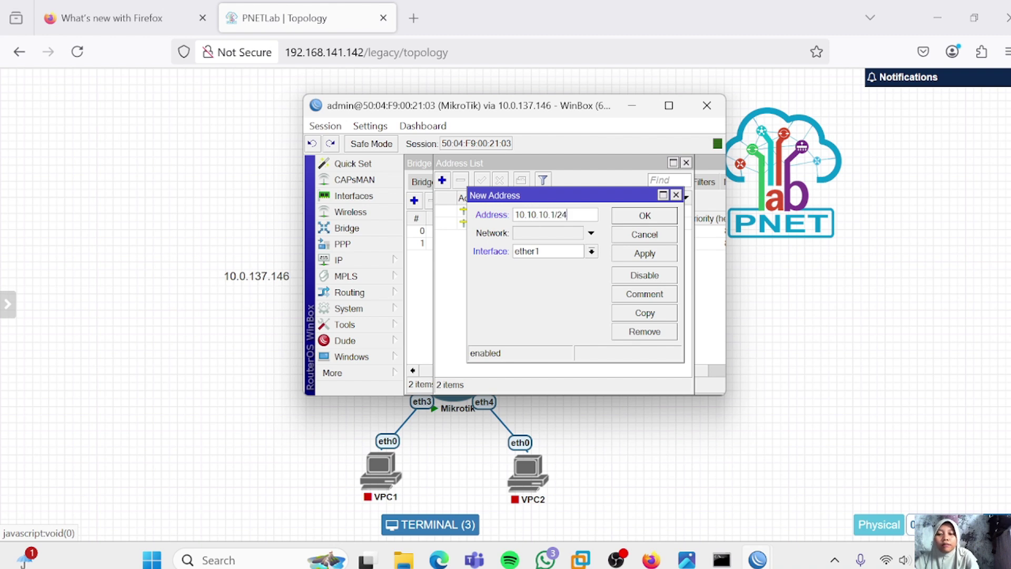
text(4)
click(592, 252)
click(588, 265)
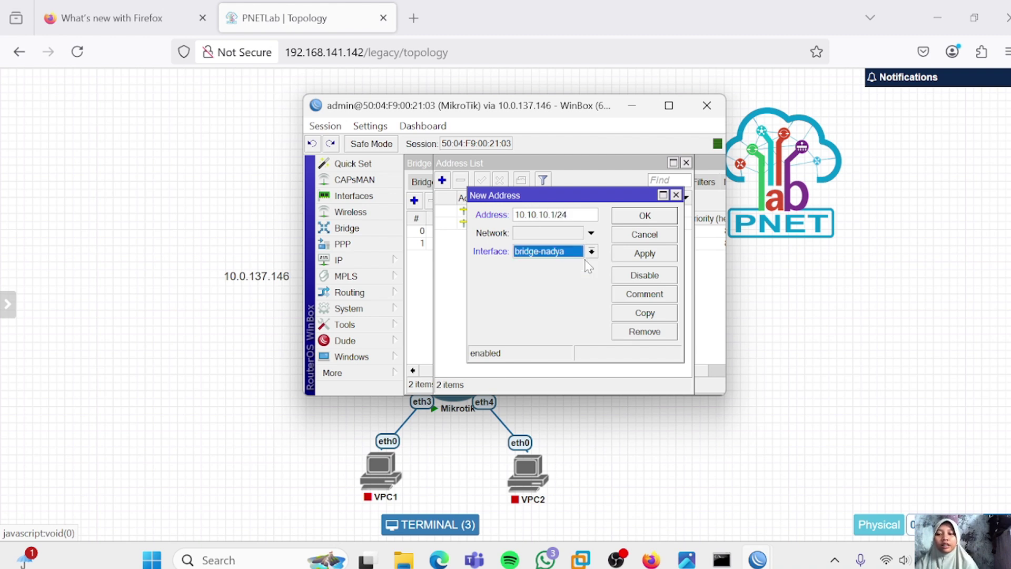
click(643, 253)
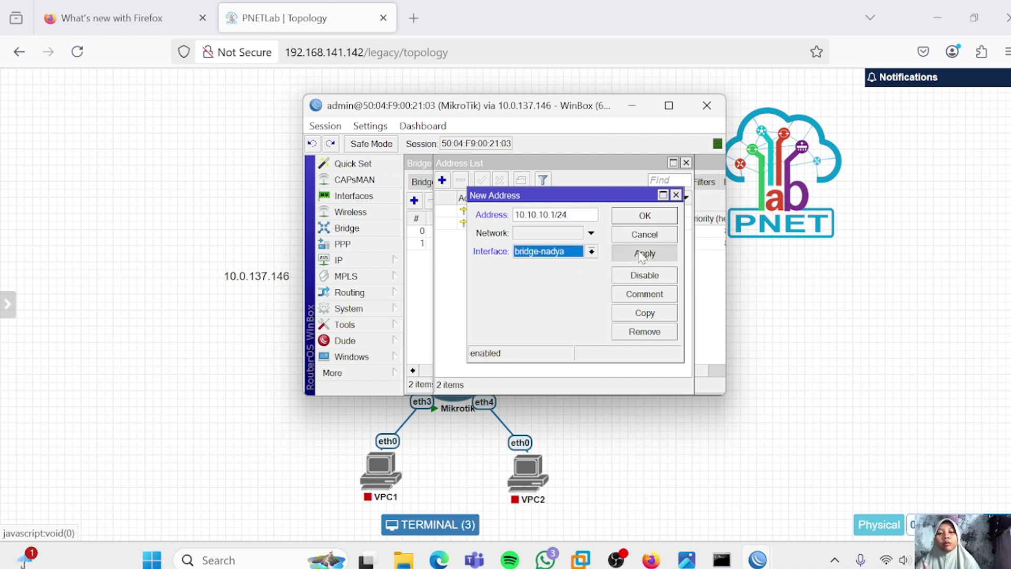
click(653, 218)
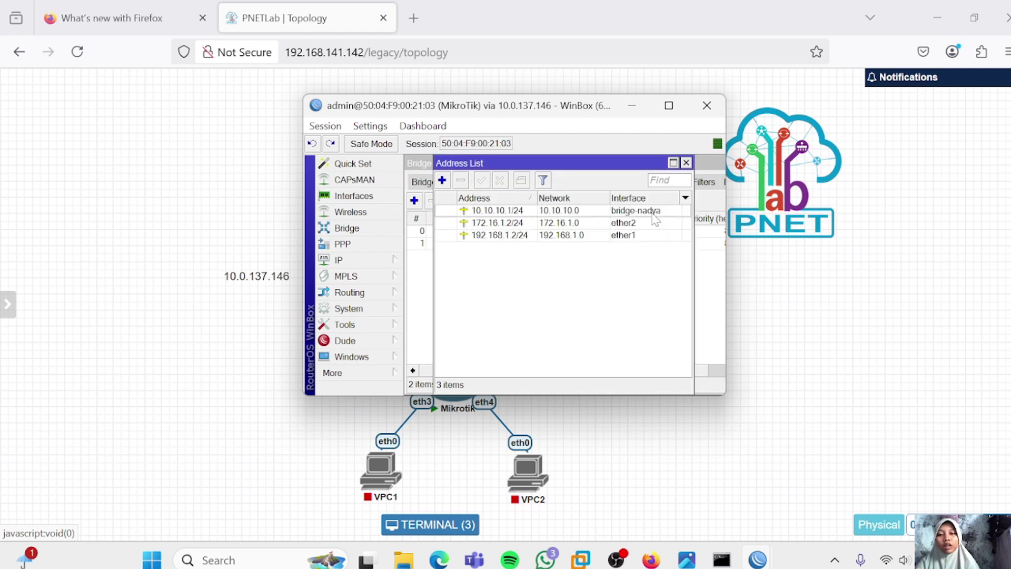
Start the DHCP Setup wizard under IP > DHCP Server for interface bridge-nadya
click(368, 262)
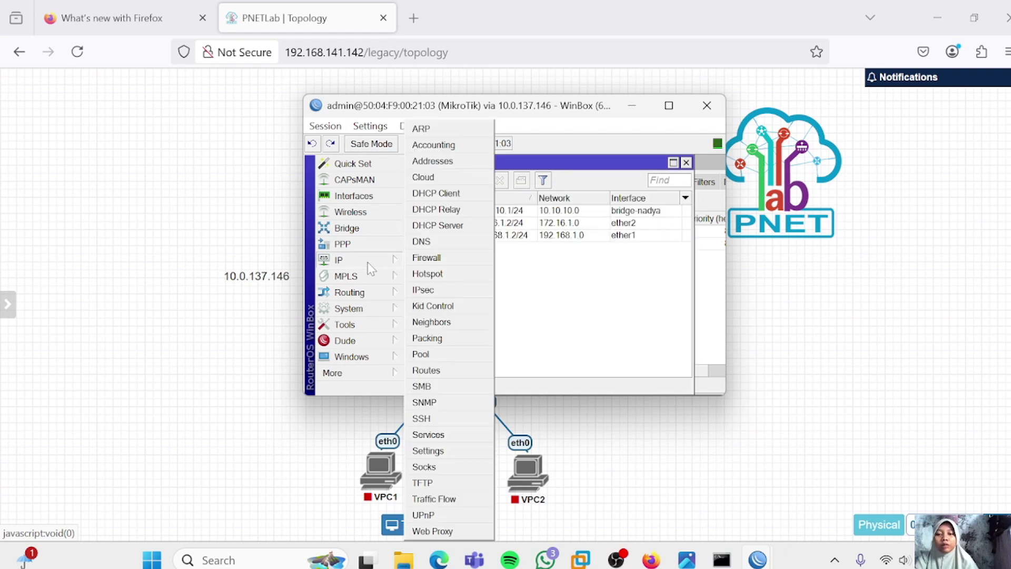
click(436, 226)
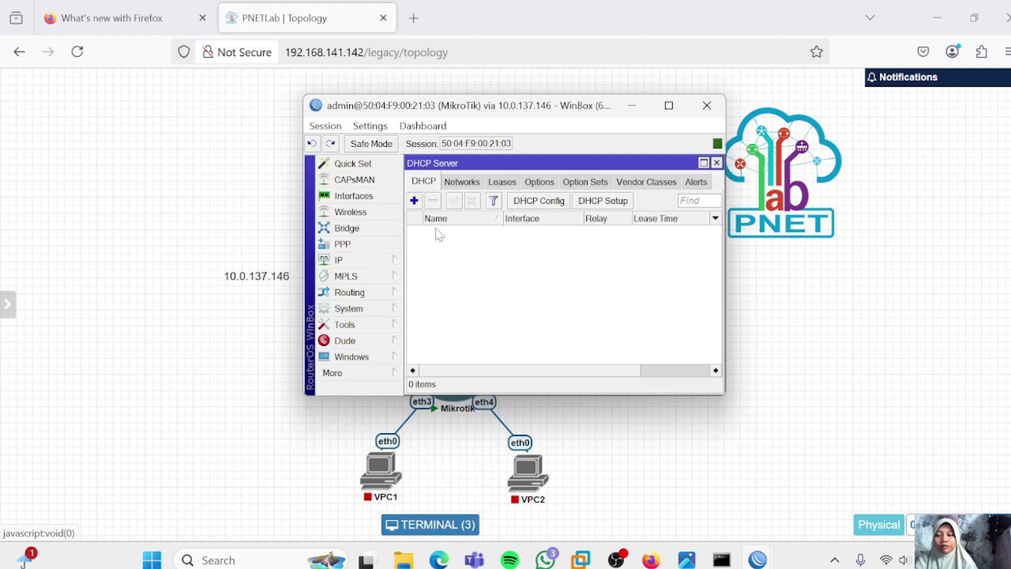
click(619, 202)
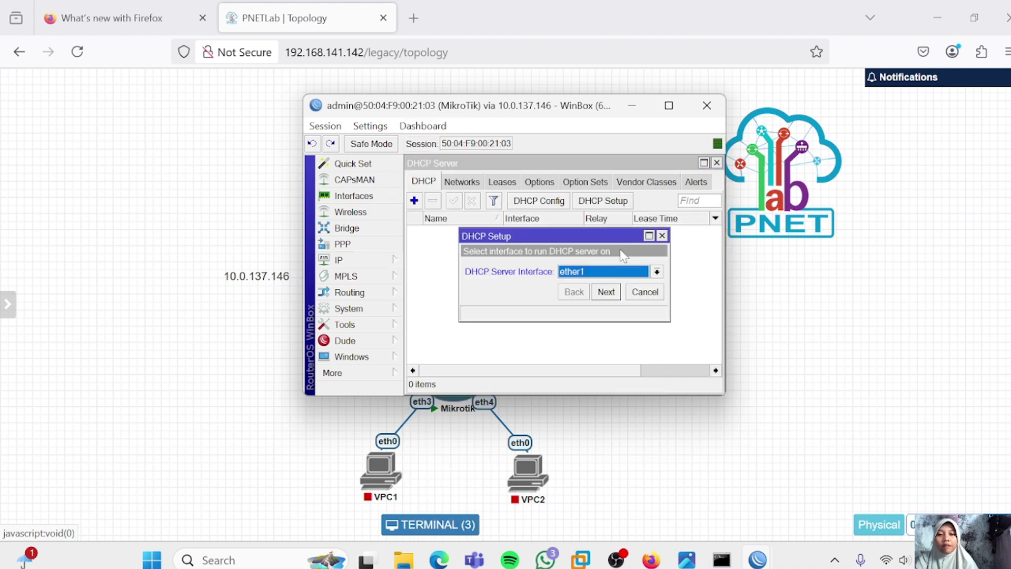
click(657, 271)
click(598, 284)
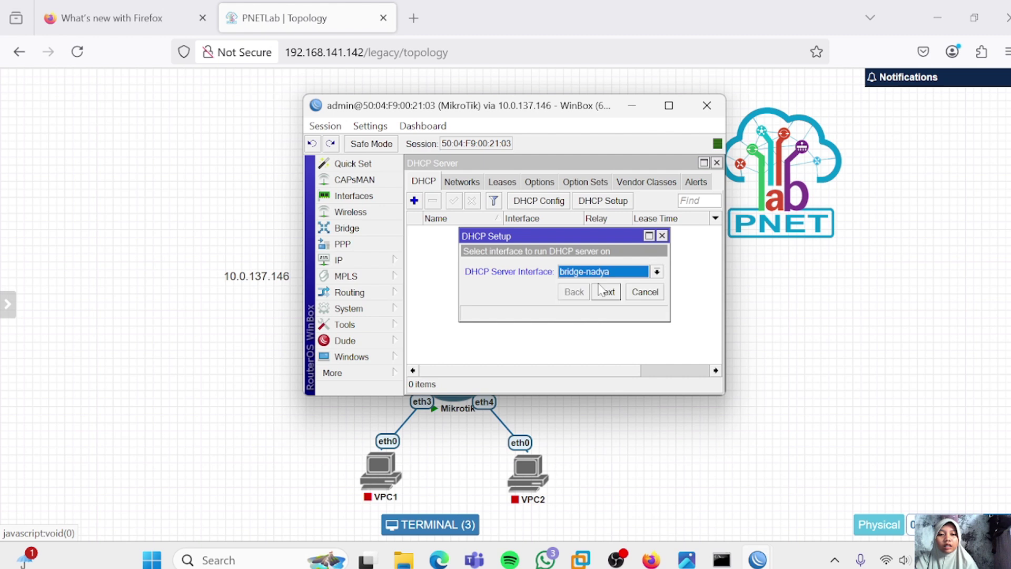
Accept network 10.10.10.0/24, gateway 10.10.10.1, pool 10.10.10.2–10.10.10.254 and lease 00:10:00, then return to the topology
click(608, 296)
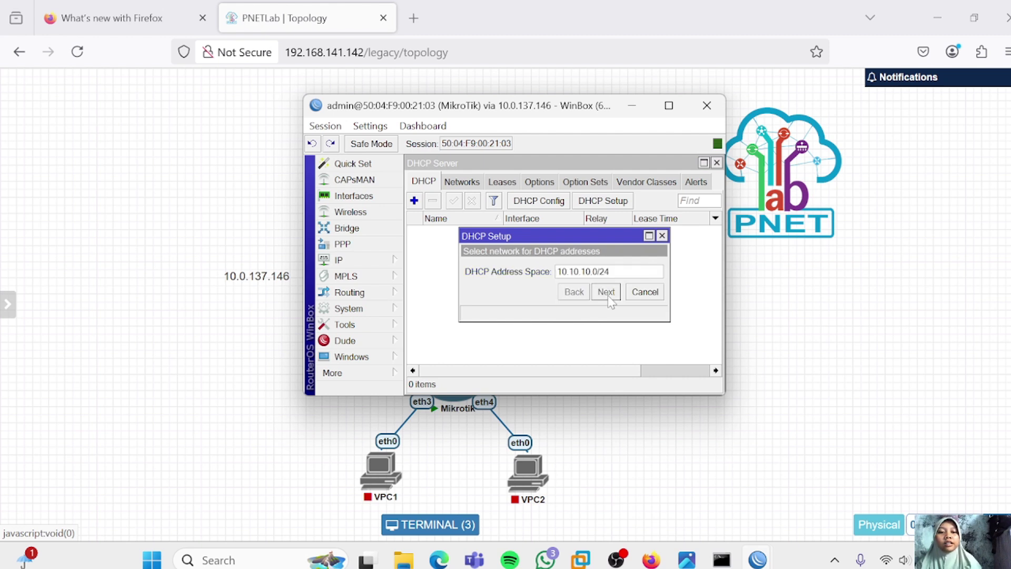
click(607, 295)
click(607, 296)
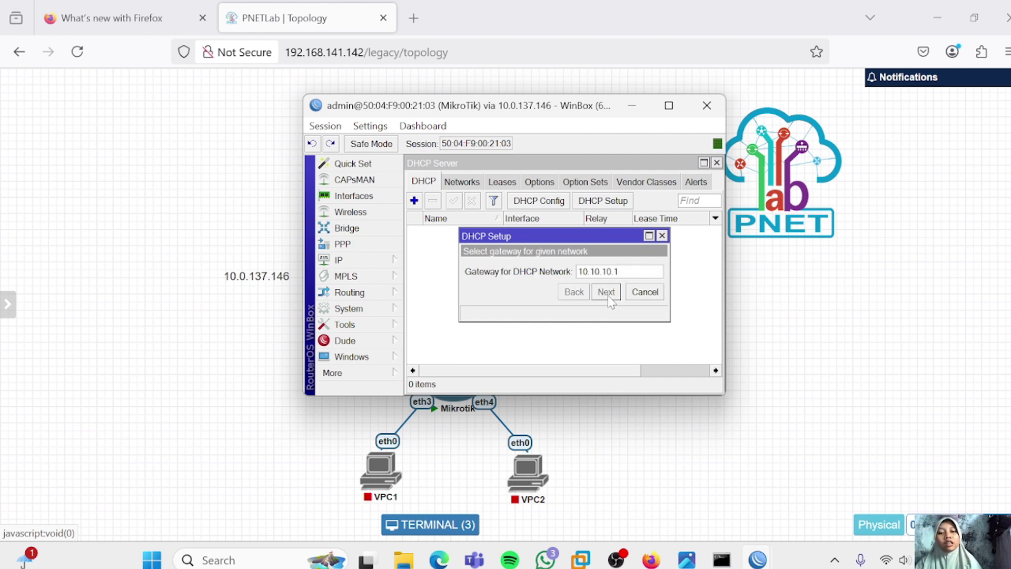
click(607, 295)
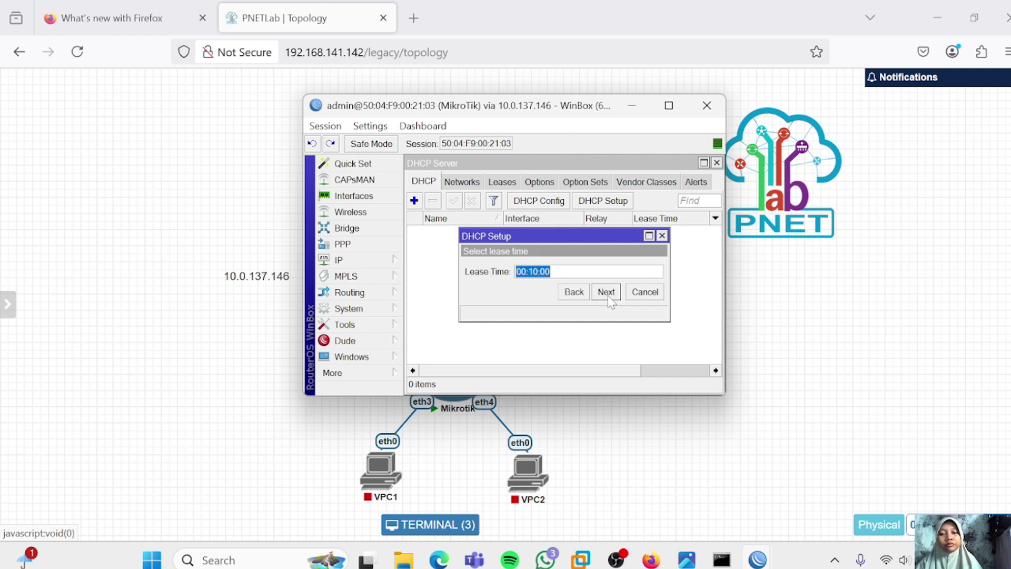
click(607, 296)
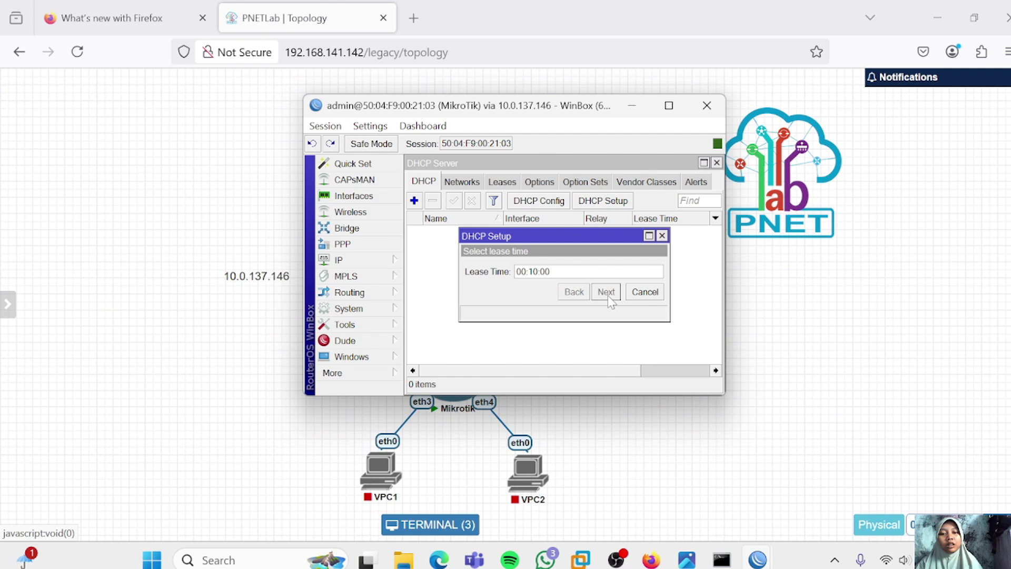
click(577, 269)
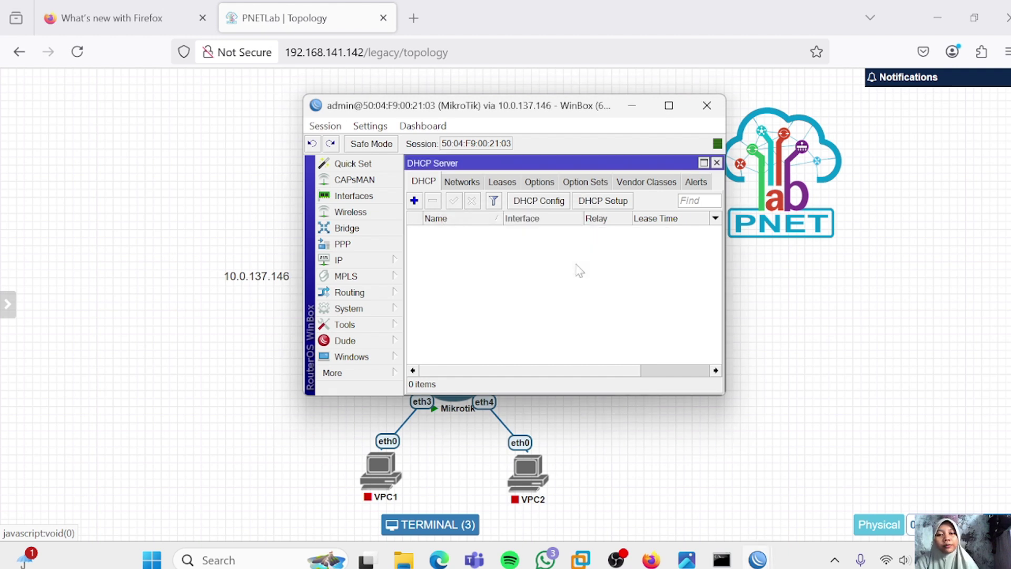
click(371, 487)
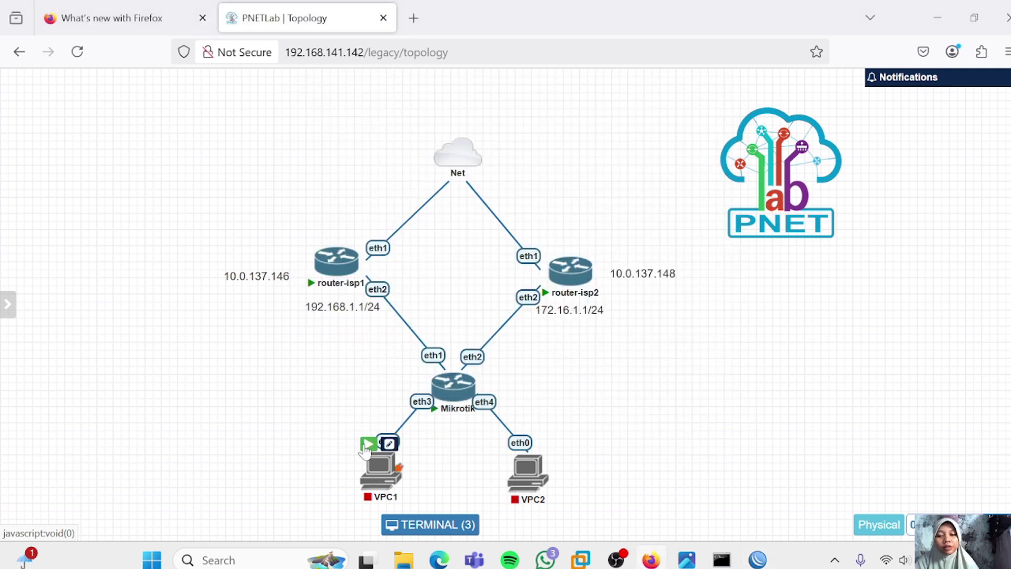
Start the VPCs and request a DHCP address on VPC1 with 'ip dhcp'
click(516, 444)
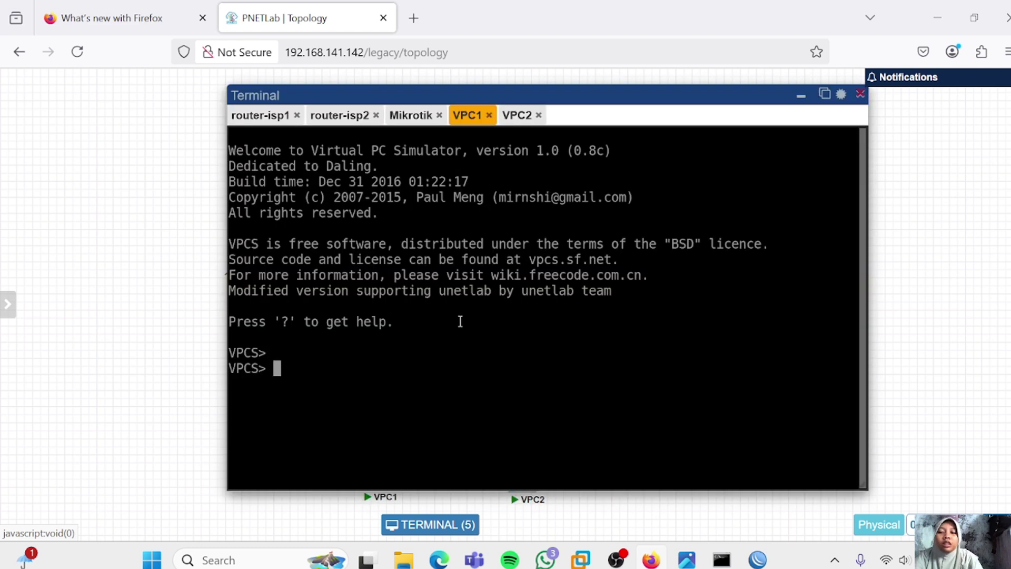
text(ip dhc)
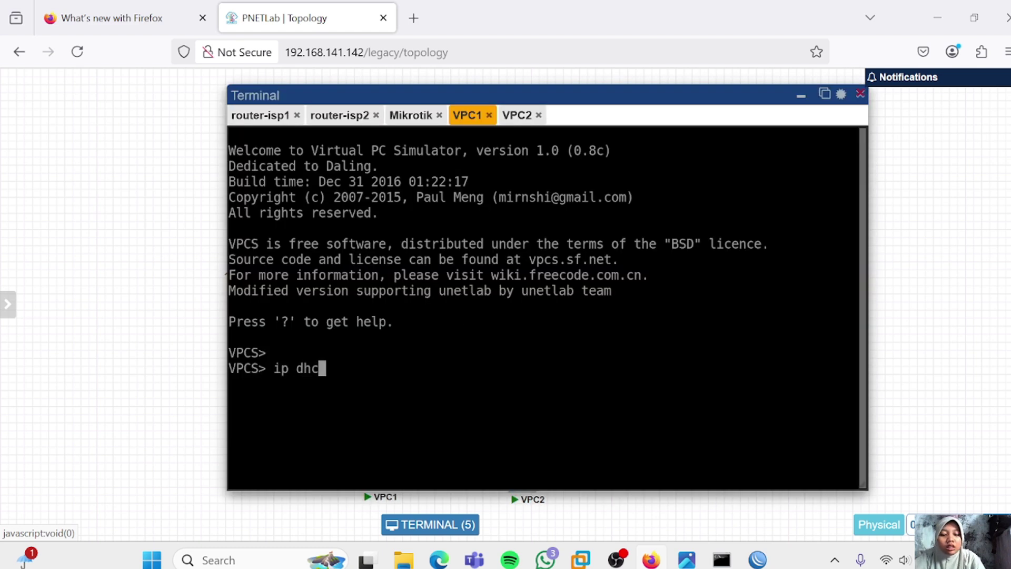
text(p)
key(Return)
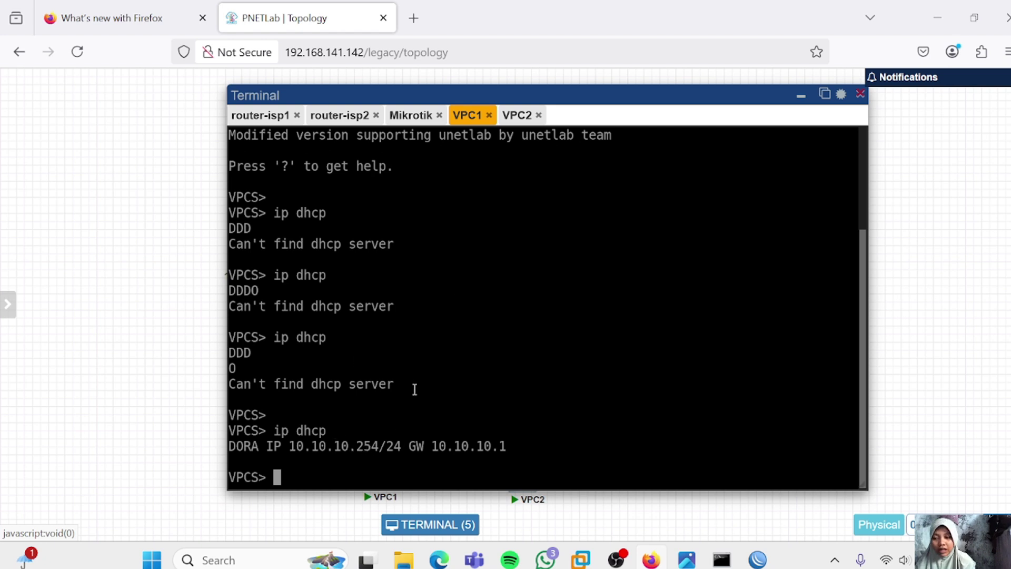
On VPC2, run 'ip dhcp' twice until it leases 10.10.10.253/24 with gateway 10.10.10.1
click(518, 117)
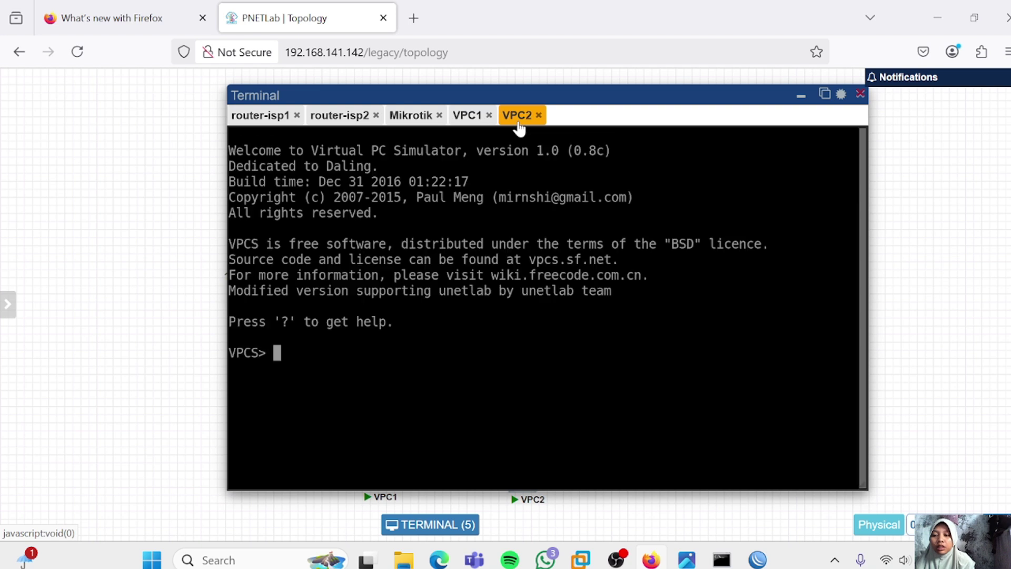
text(ip dhco)
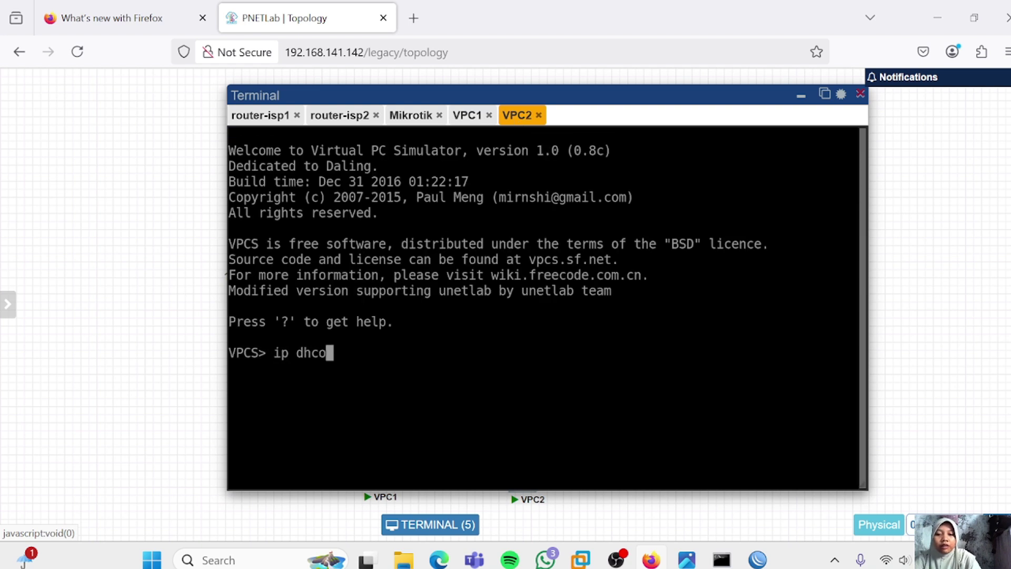
key(BackSpace)
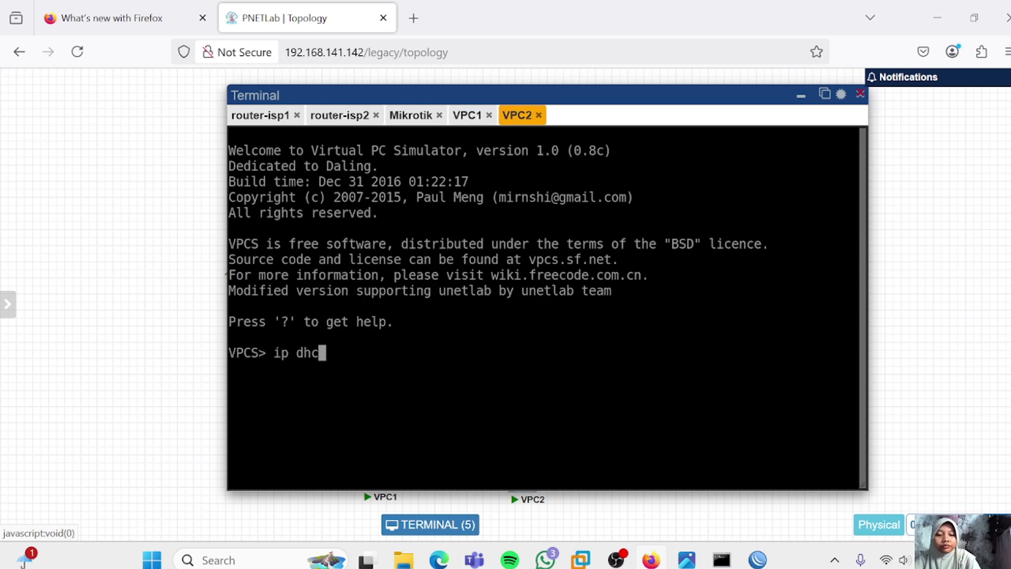
text(p)
key(Return)
text(ip dhcp)
key(Return)
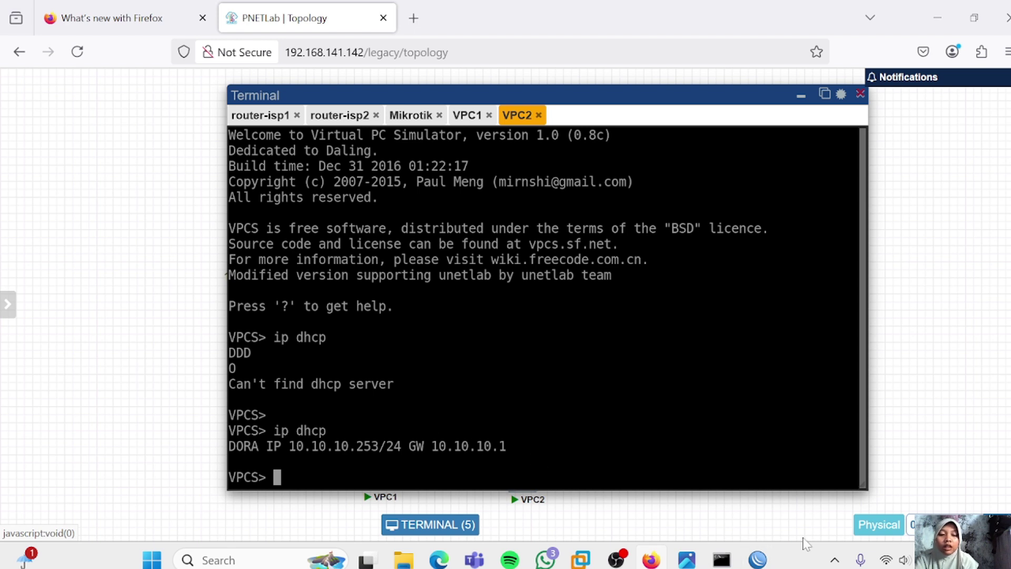
Create a srcnat NAT rule with out-interface ether1 and action masquerade under IP > Firewall > NAT
click(757, 559)
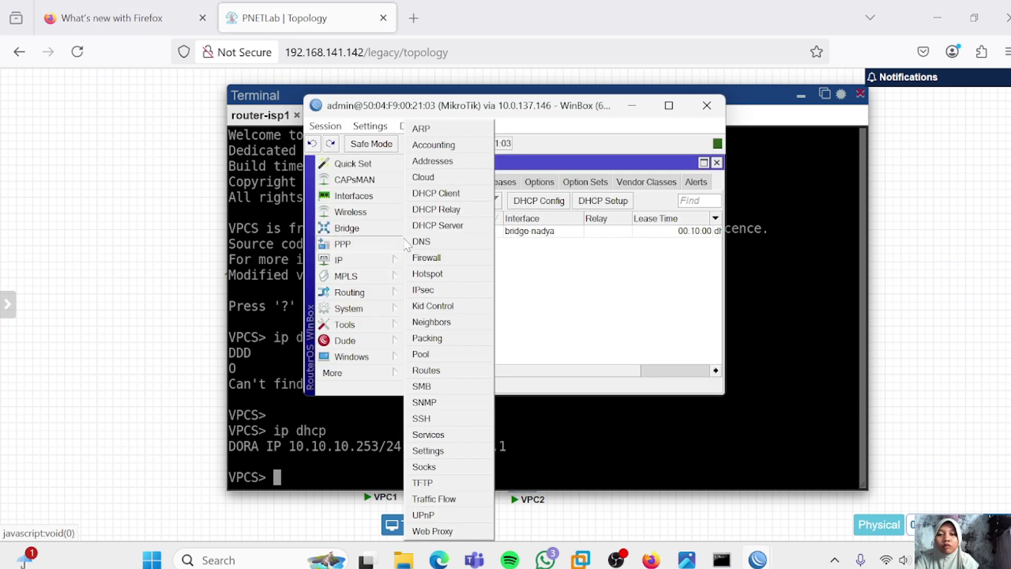
click(426, 259)
click(472, 182)
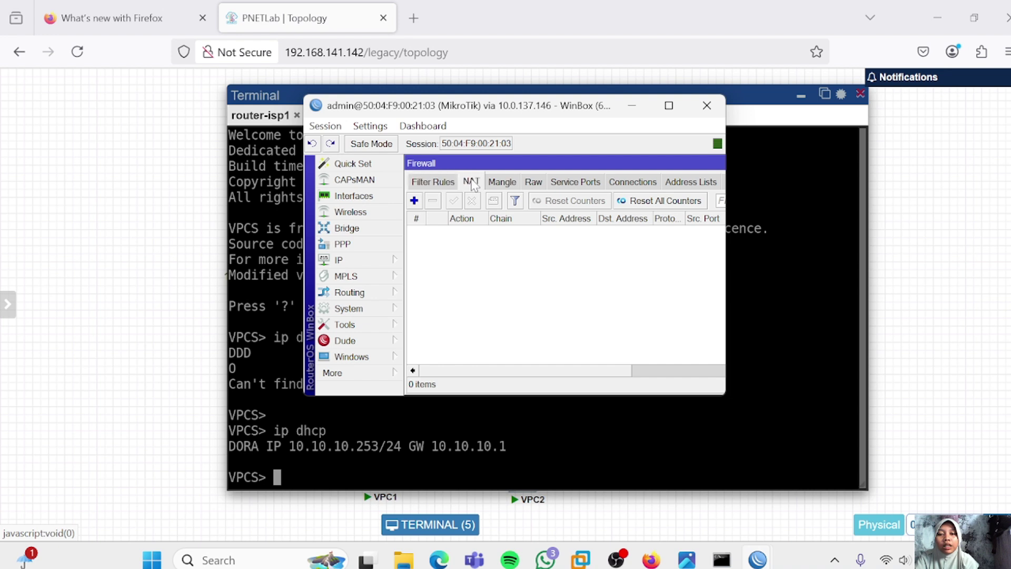
click(414, 201)
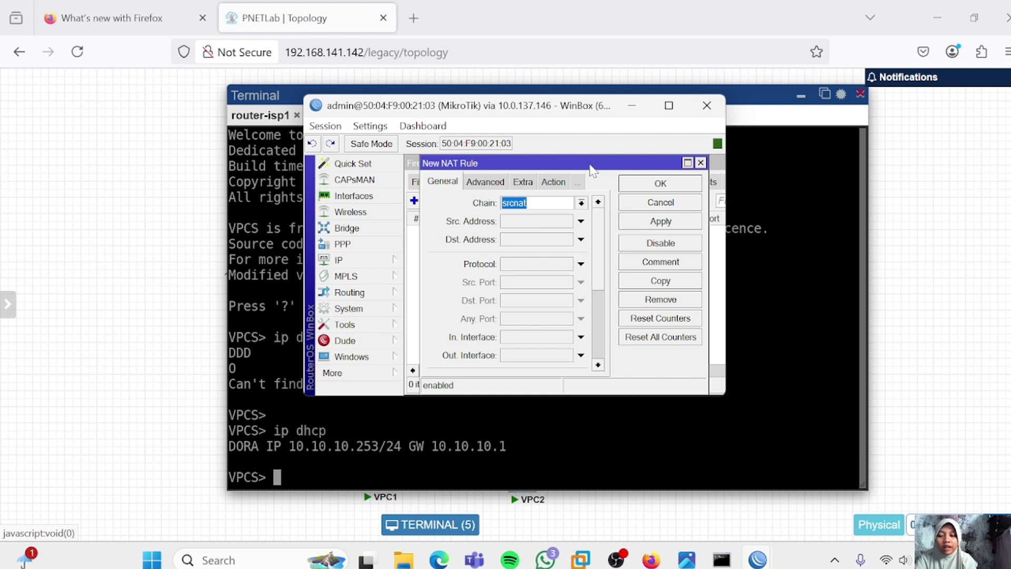
click(580, 355)
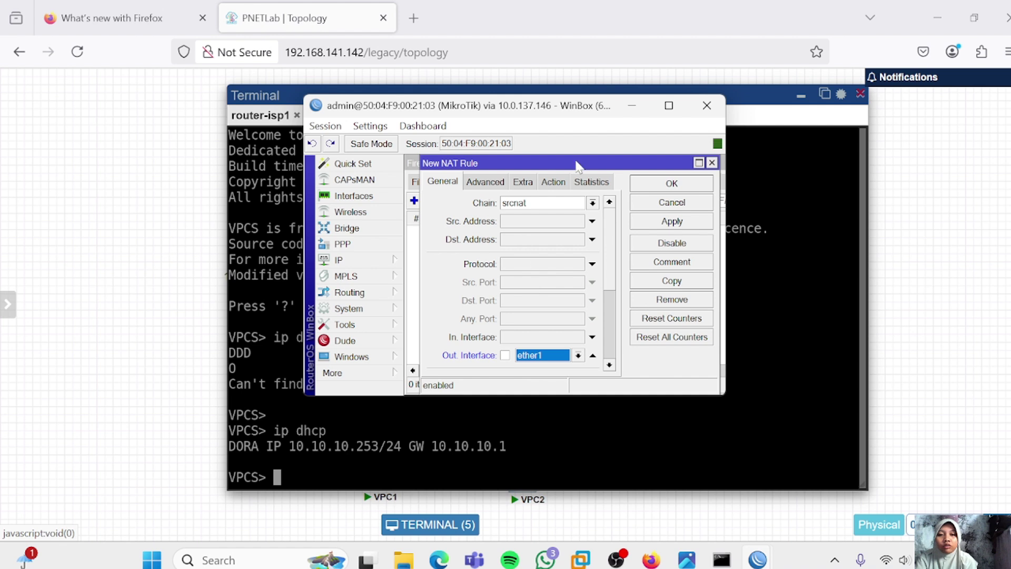
click(557, 184)
click(609, 203)
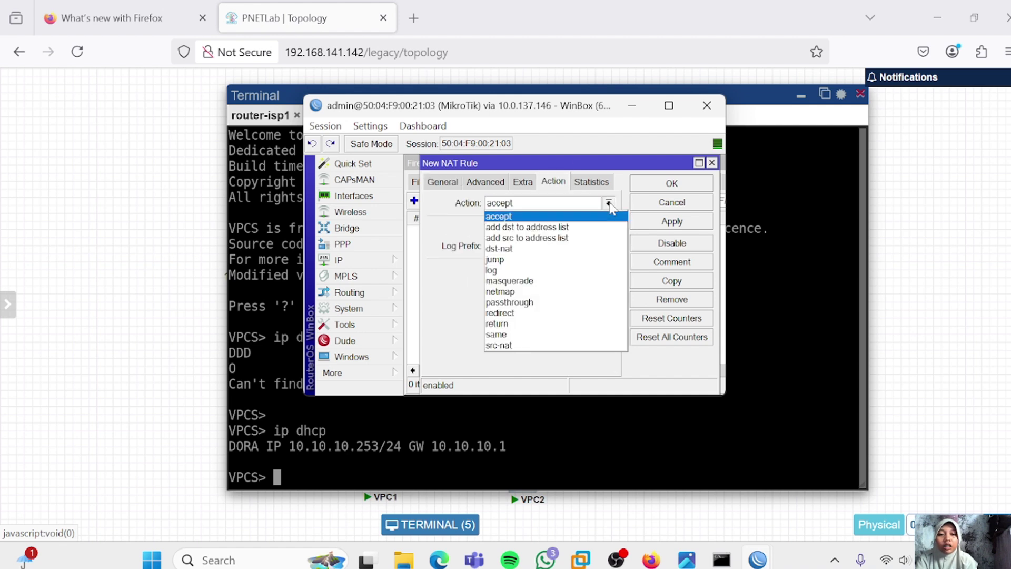
click(533, 282)
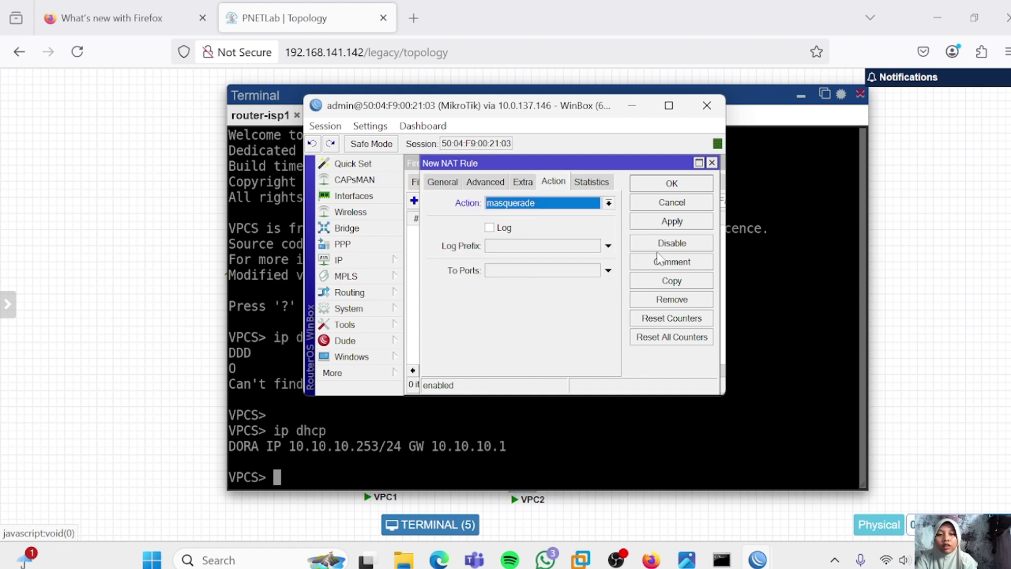
click(679, 223)
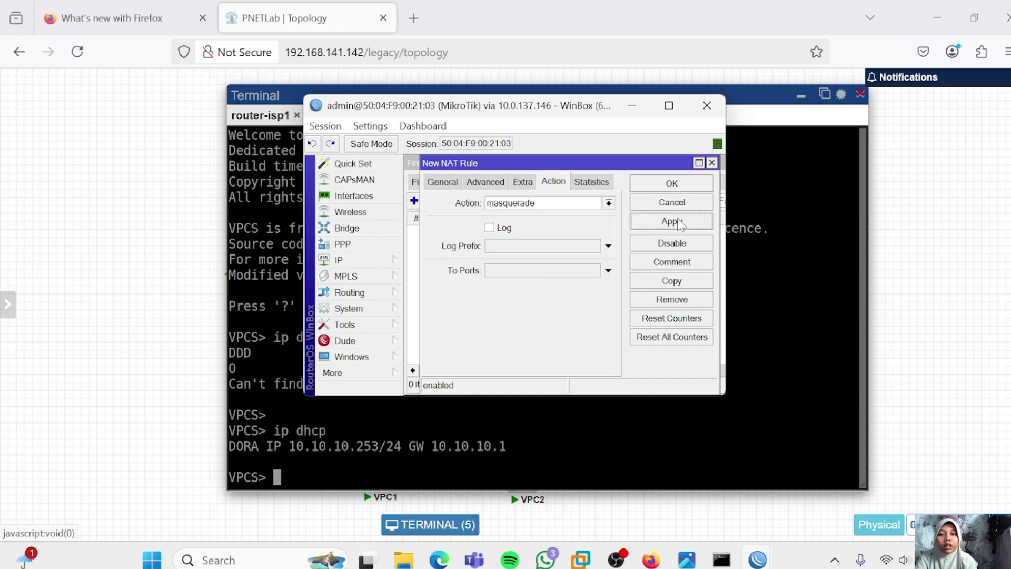
click(668, 187)
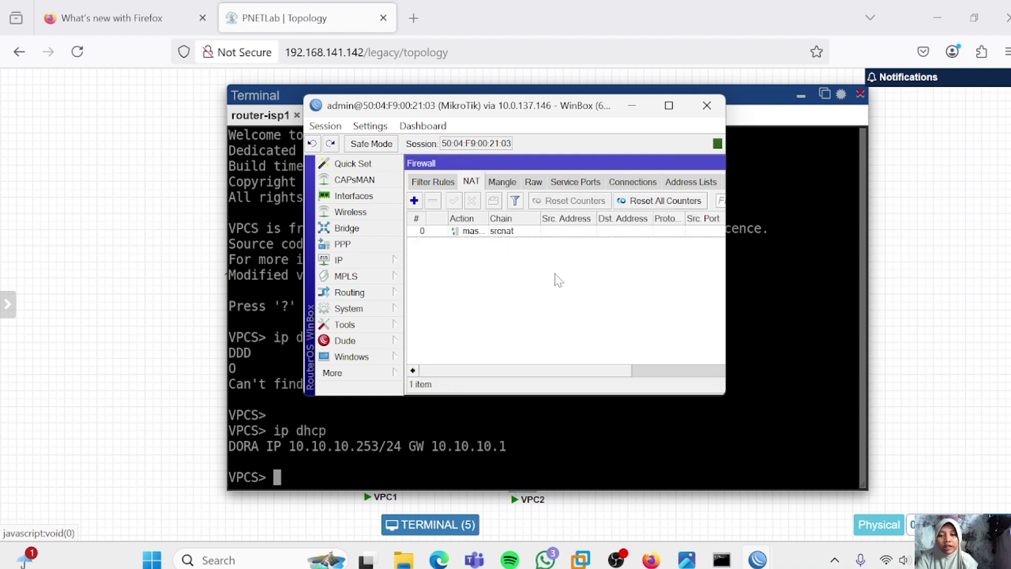
Create another srcnat masquerade NAT rule with out-interface ether2, then return to the VPC console
click(414, 200)
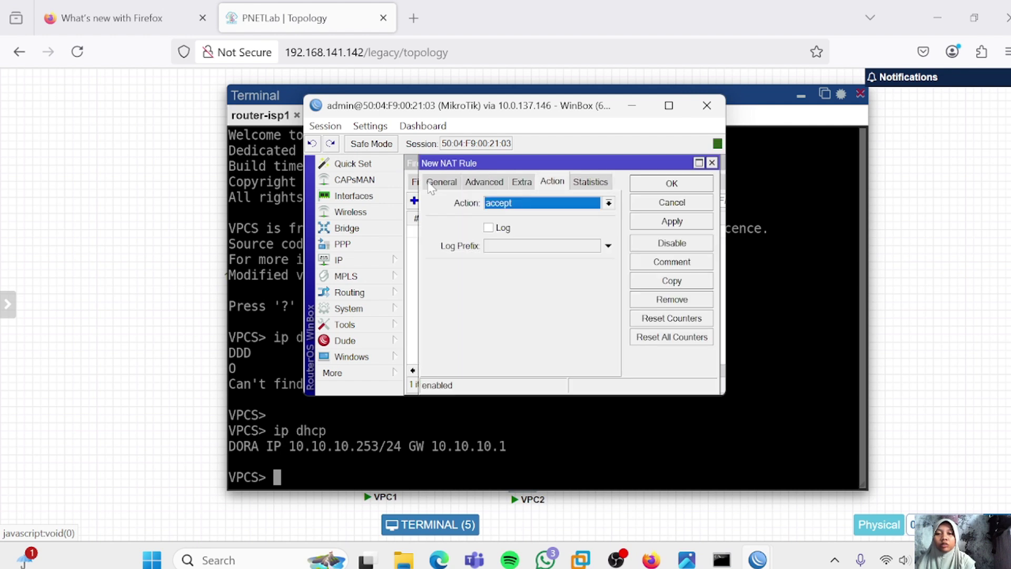
click(441, 181)
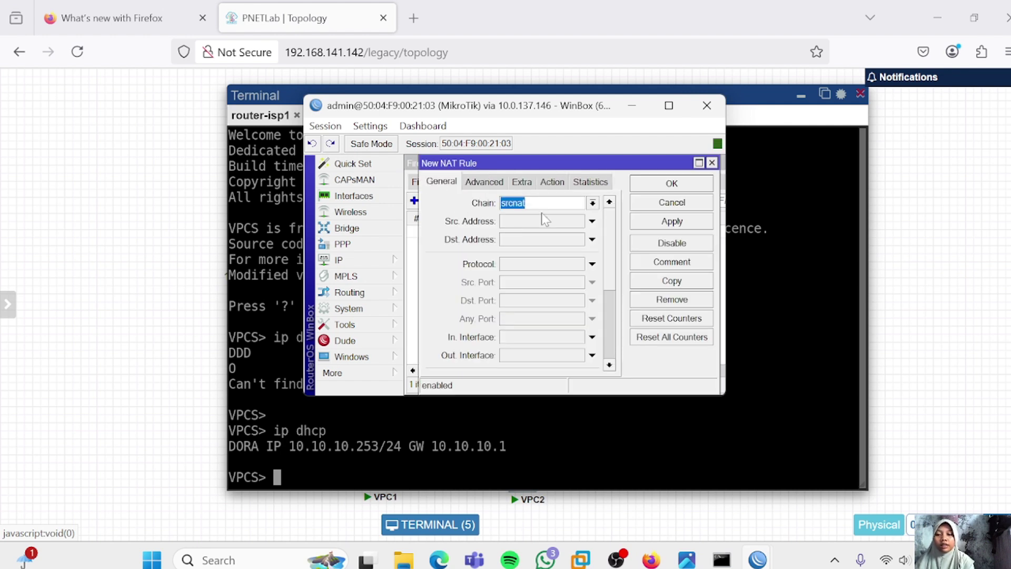
click(585, 361)
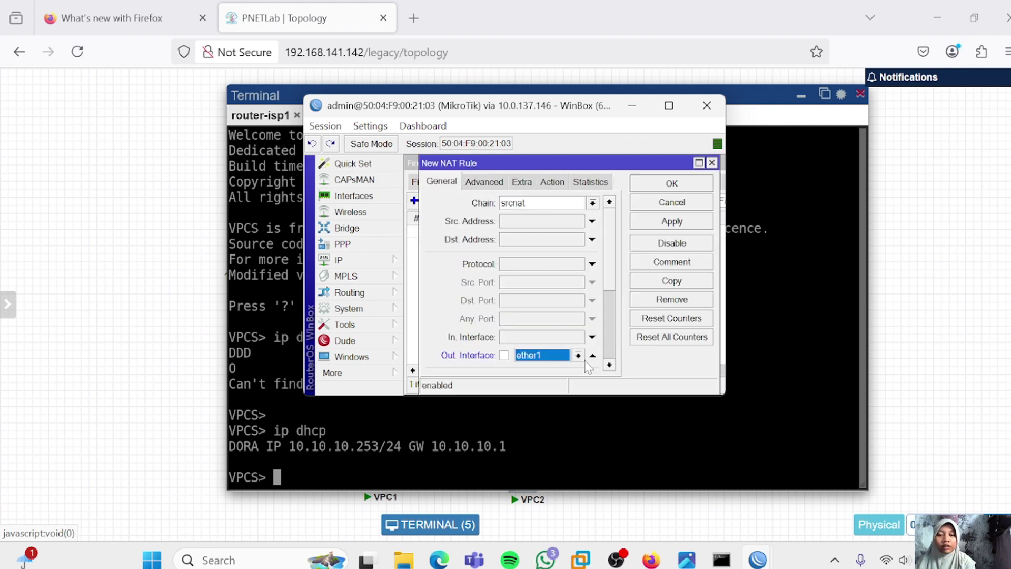
click(578, 356)
click(521, 296)
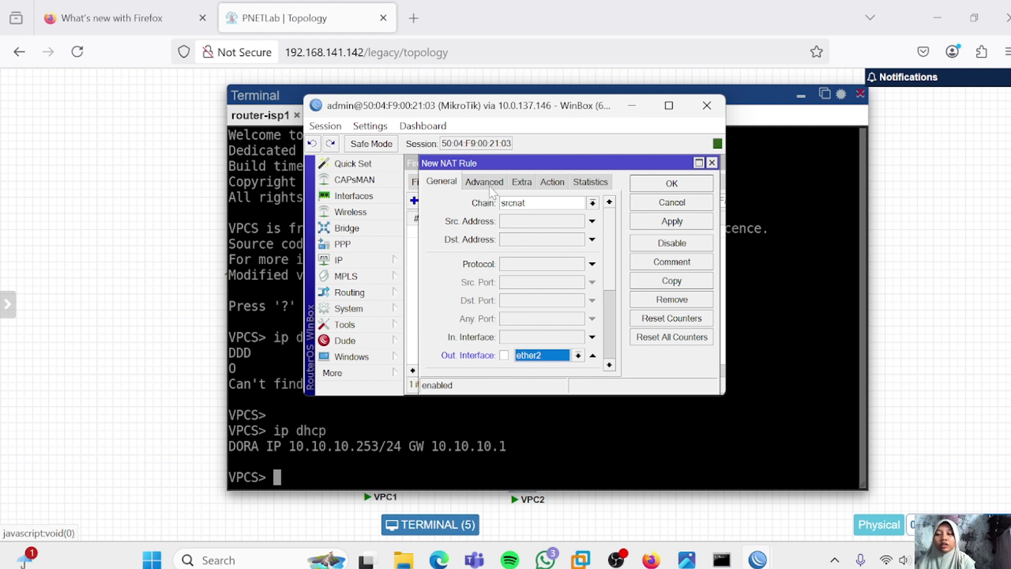
click(563, 183)
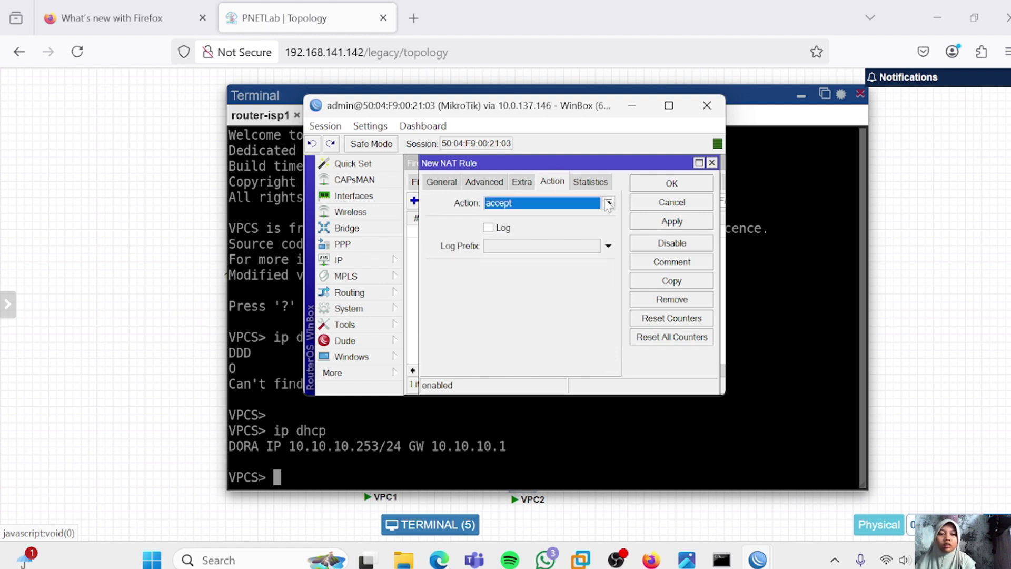
click(608, 203)
click(555, 282)
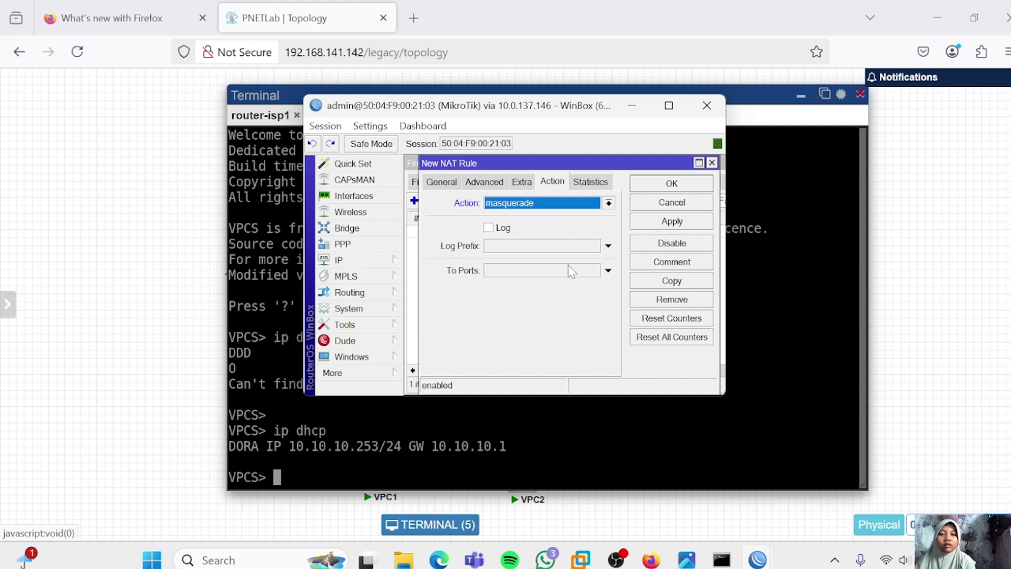
click(658, 222)
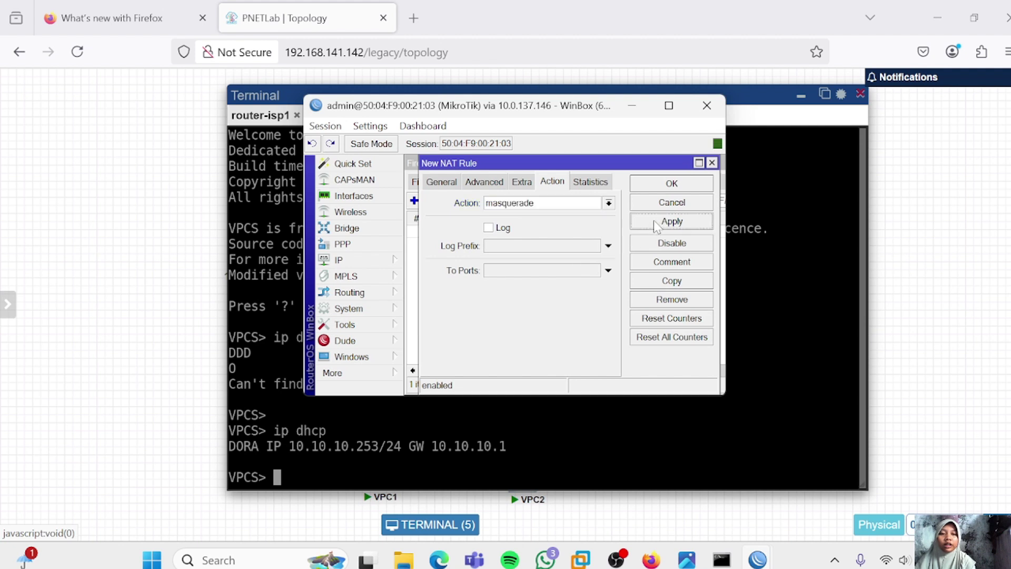
click(679, 187)
click(416, 457)
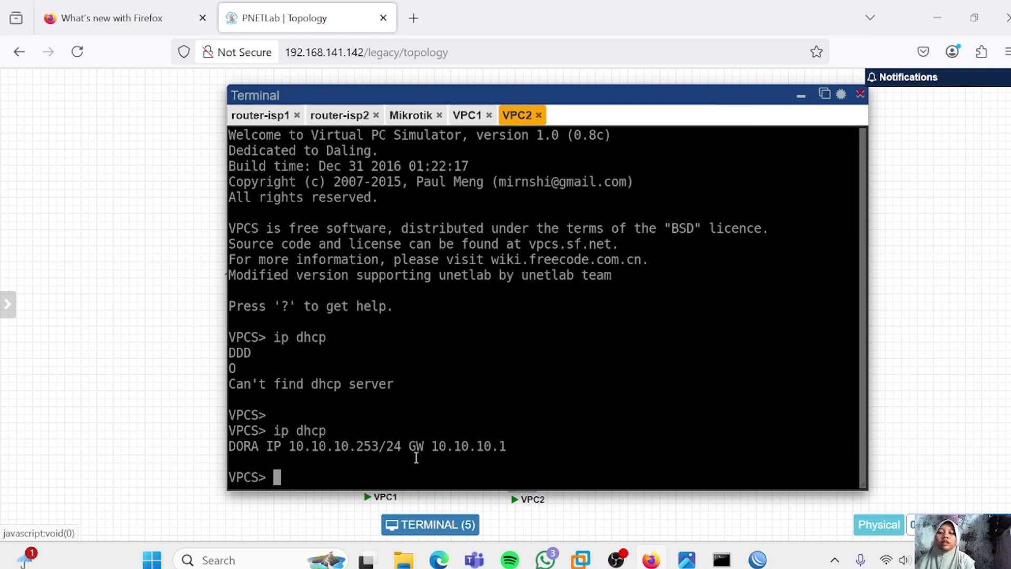
From VPC1, ping 8.8.8.8, set DNS to 8.8.8.8, and ping google.com
click(472, 117)
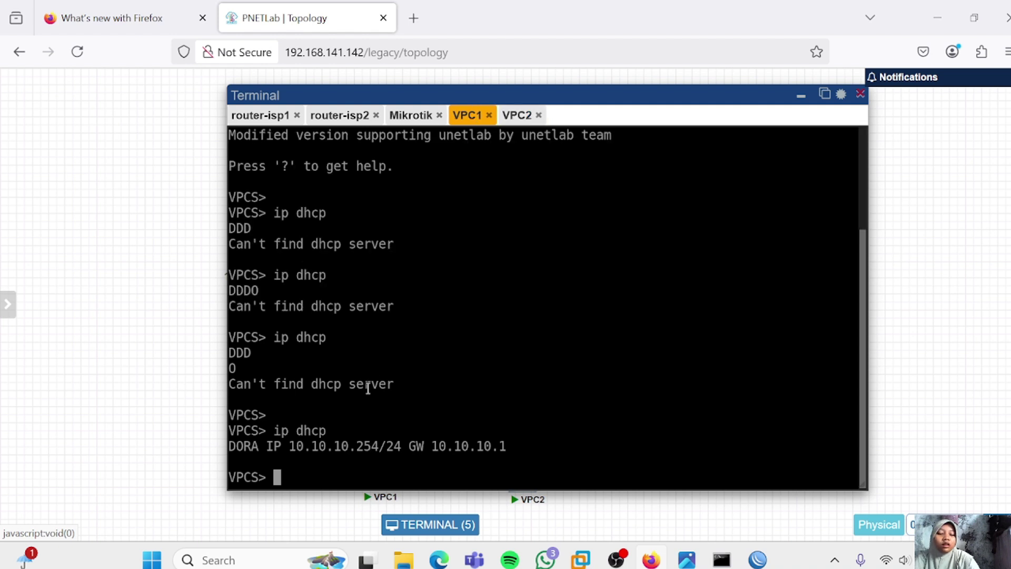
text(ping )
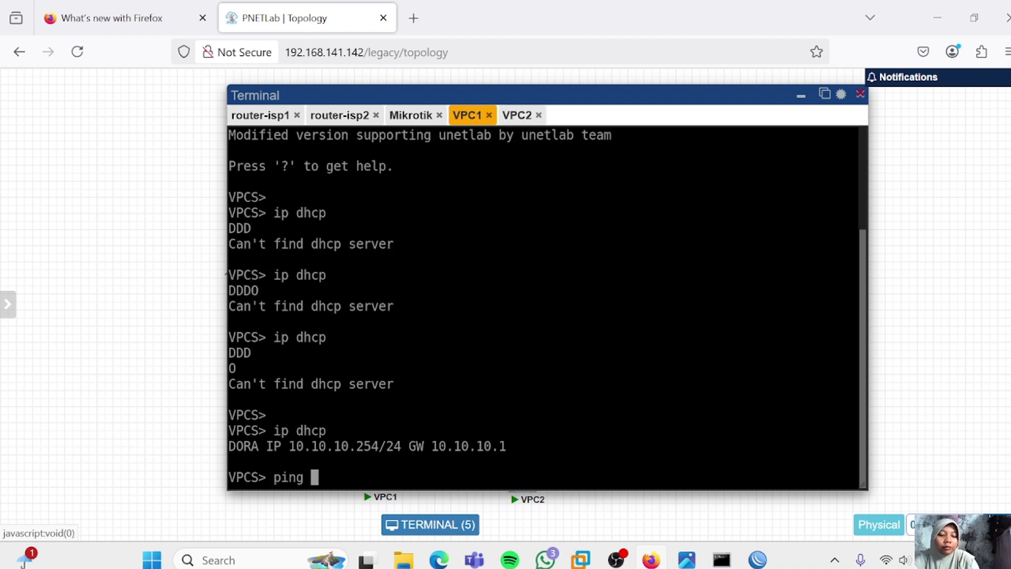
text(8.8.8.8)
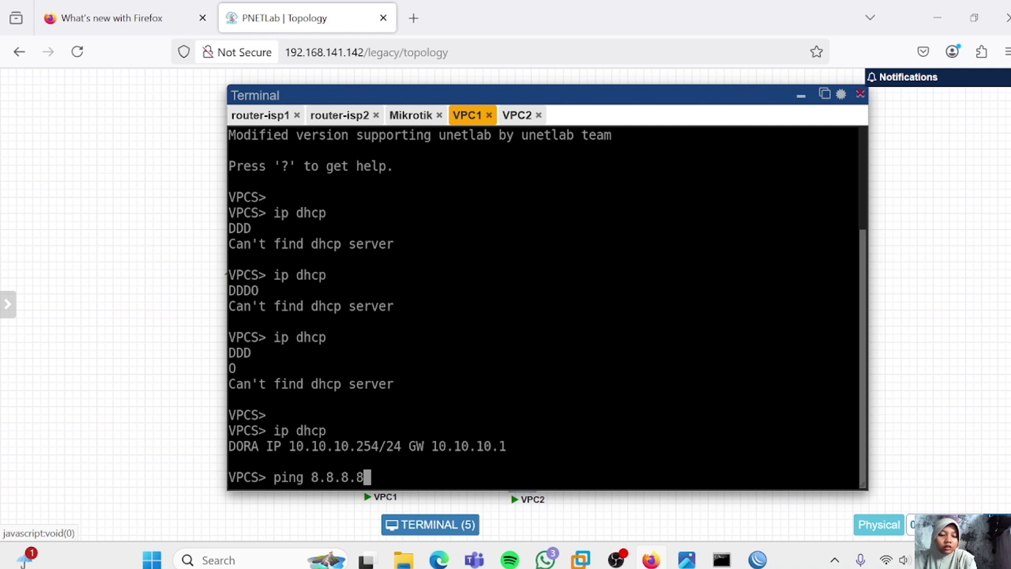
key(Return)
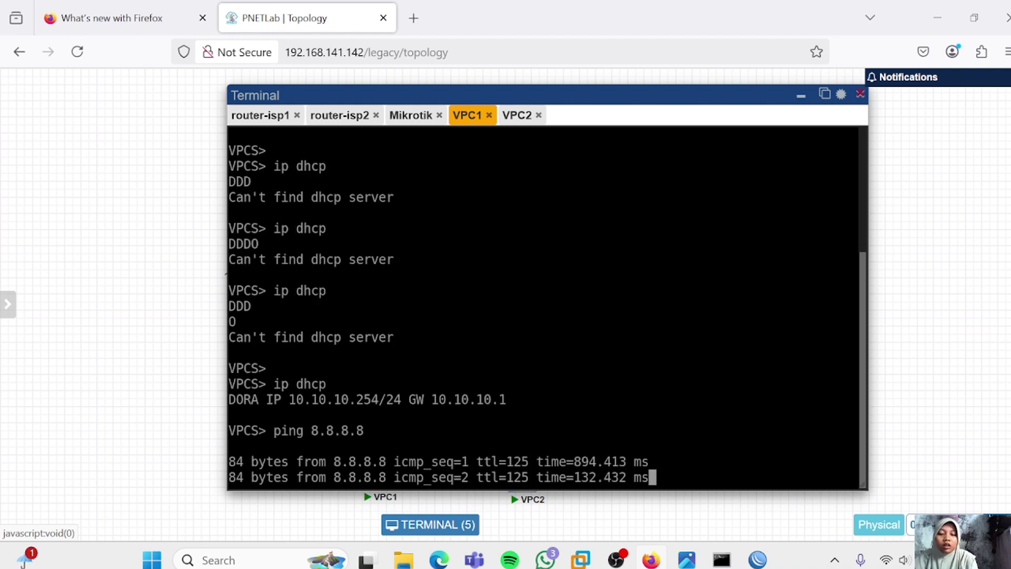
key(ctrl+c)
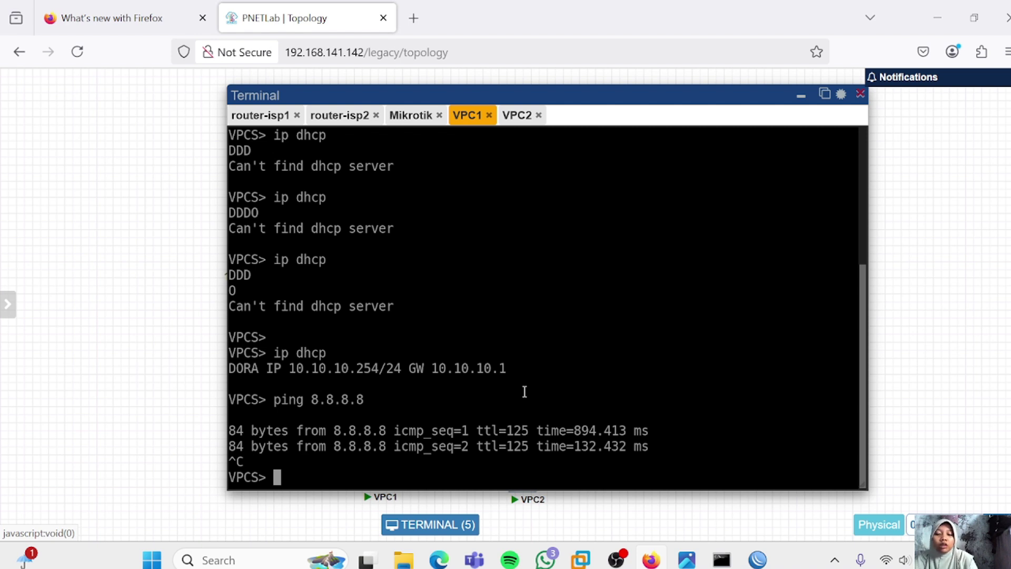
text(ip dns )
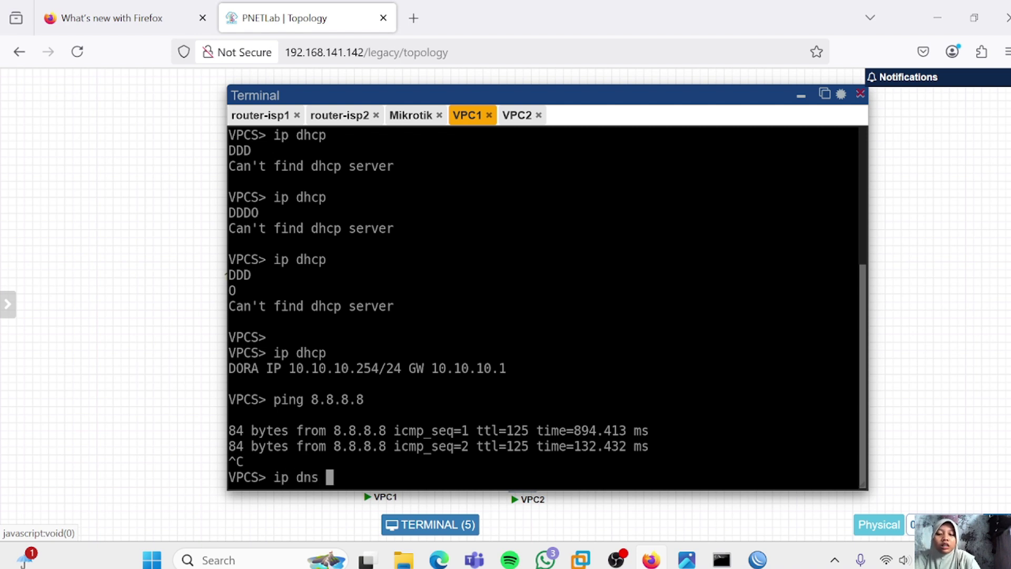
text(8.8.8.8)
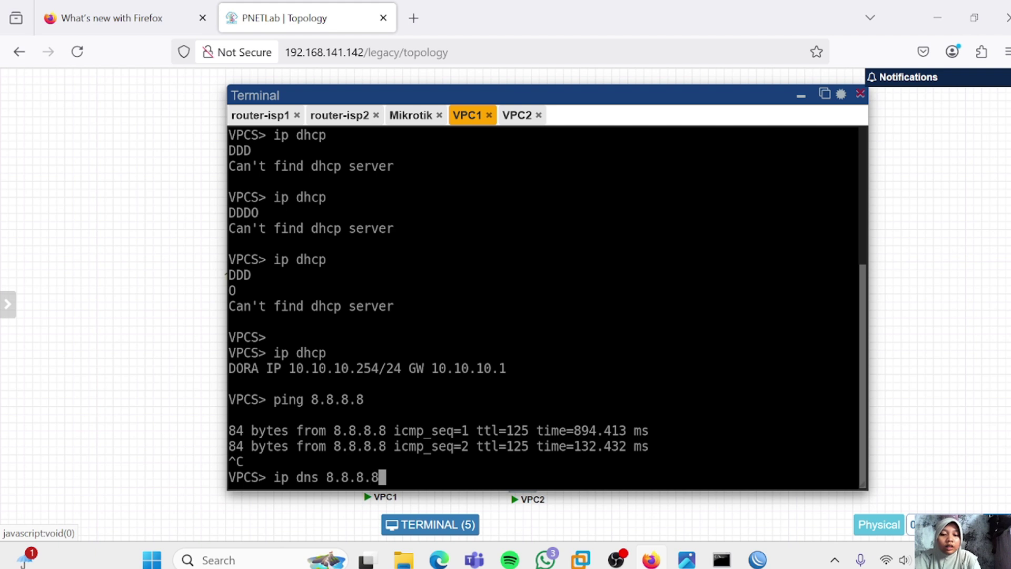
key(Return)
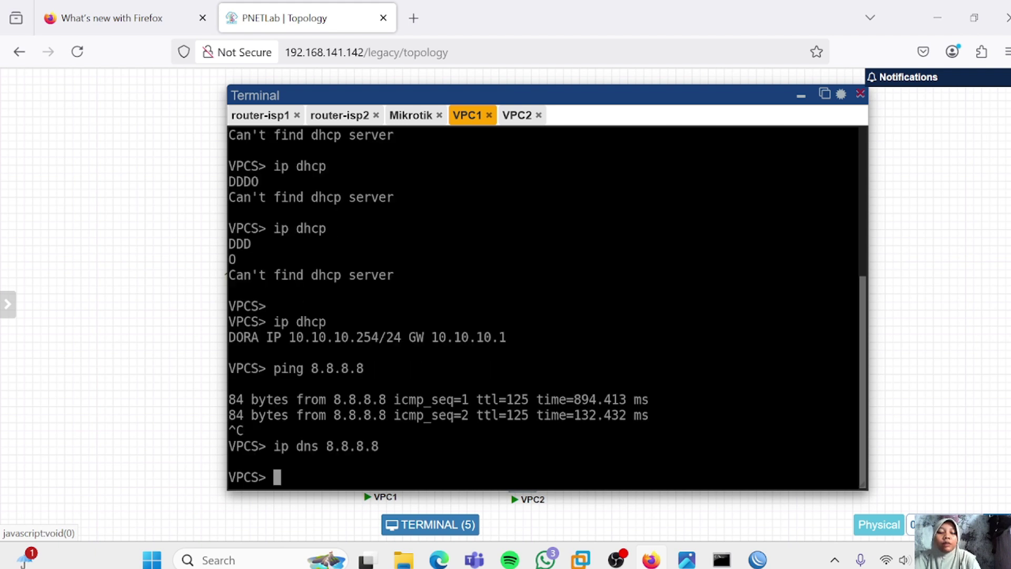
text(ping goog)
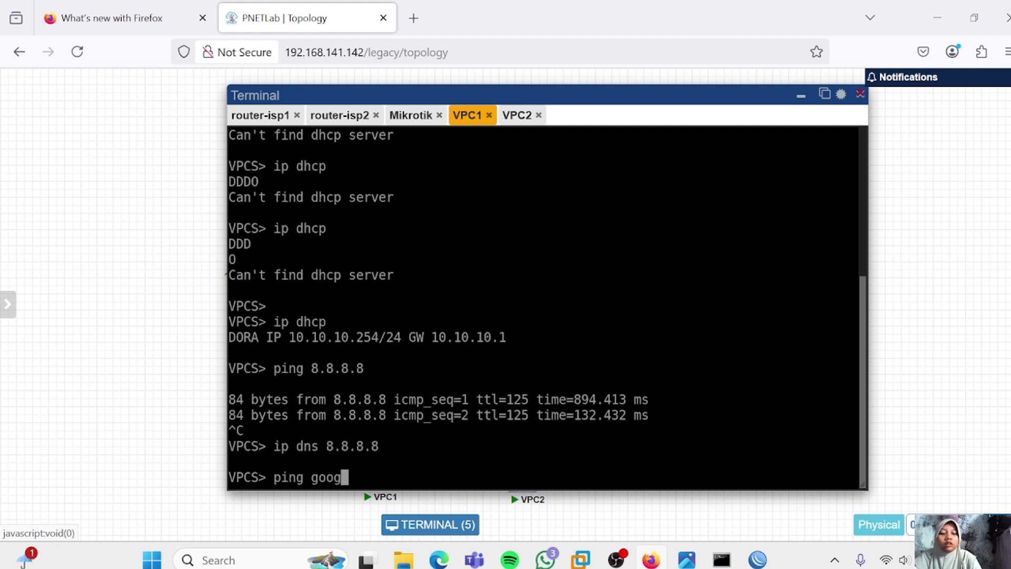
text(le.com)
key(Return)
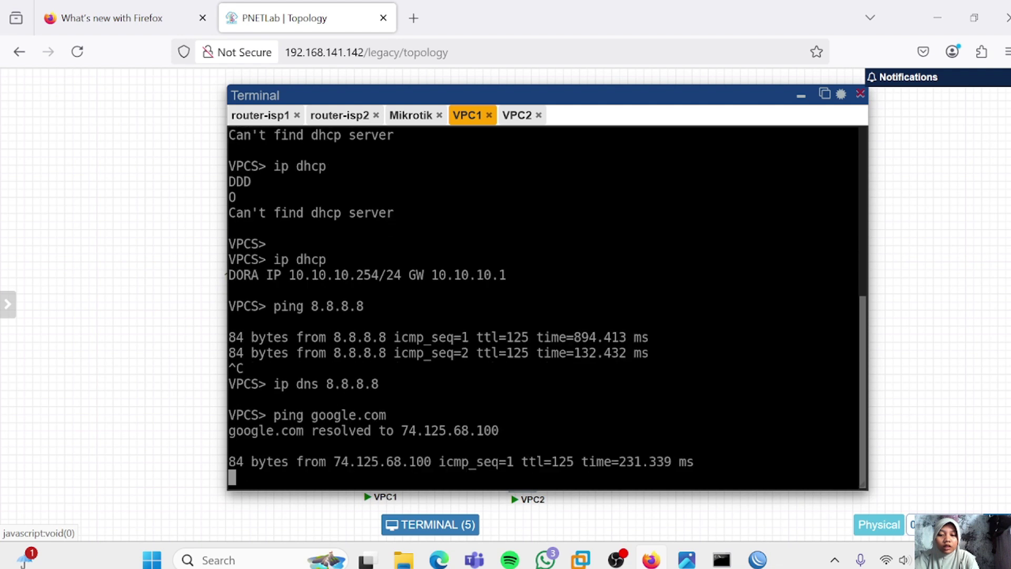
key(ctrl+c)
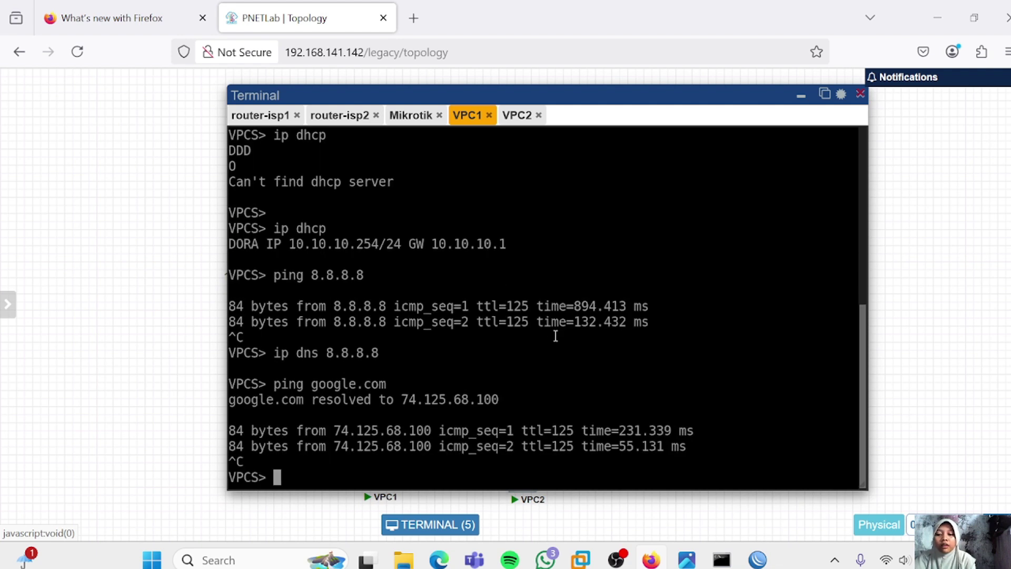
Trace the route from VPC1 to 8.8.8.8, stopping after the fourth hop
text(trace )
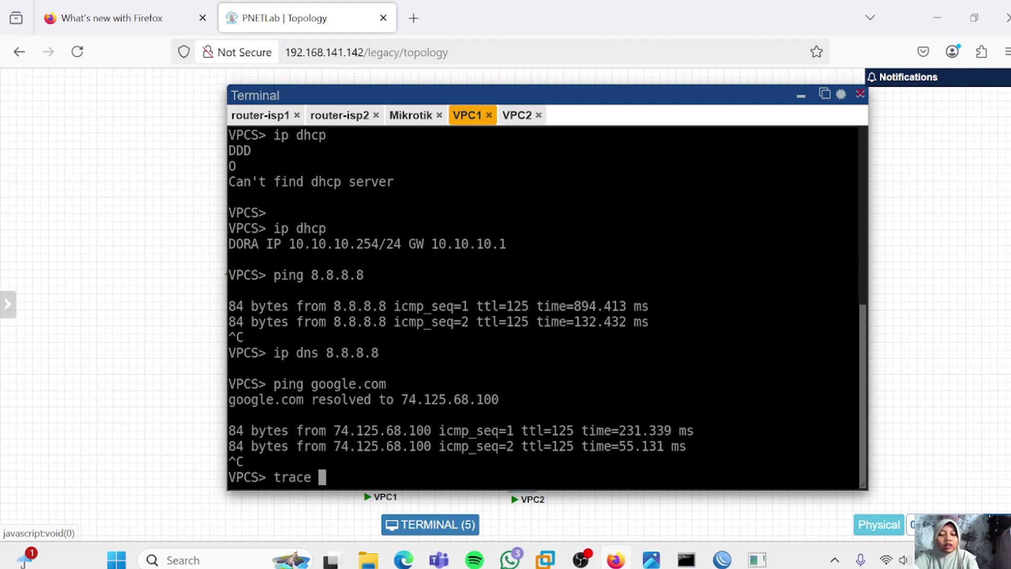
text(8.8.8.8)
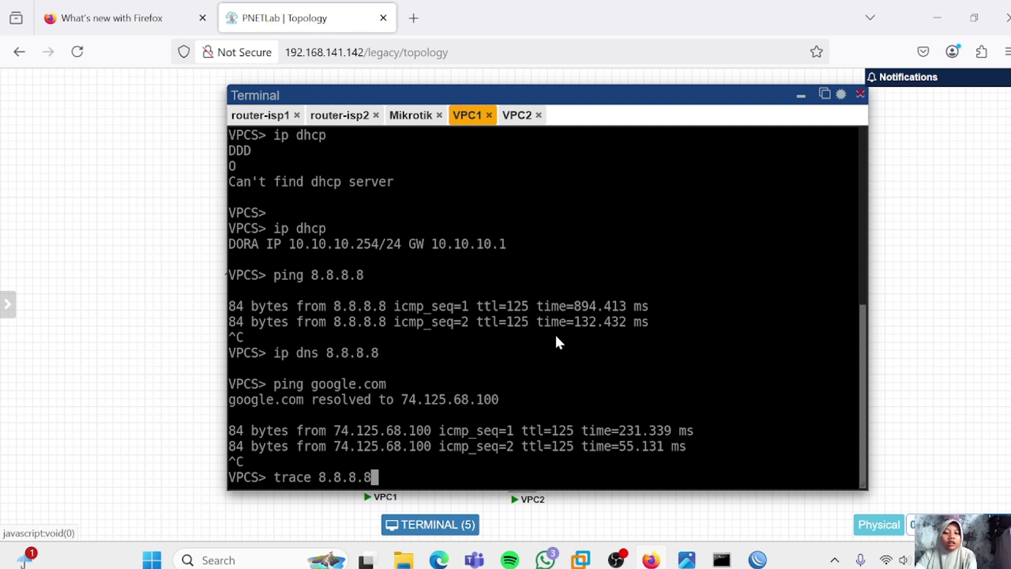
key(Return)
key(ctrl+c)
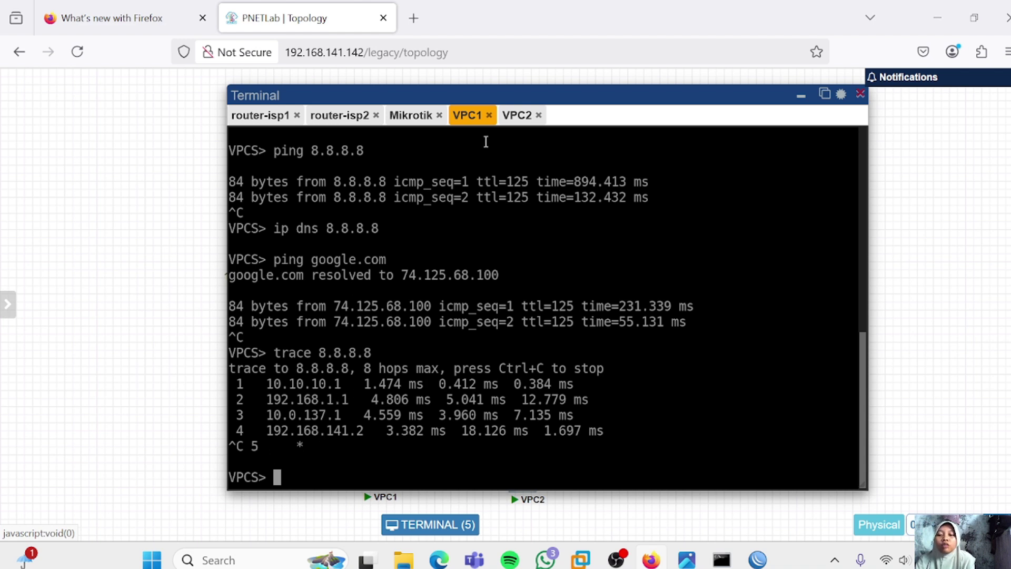
Ping 8.8.8.8 from the VPC2 console
click(516, 117)
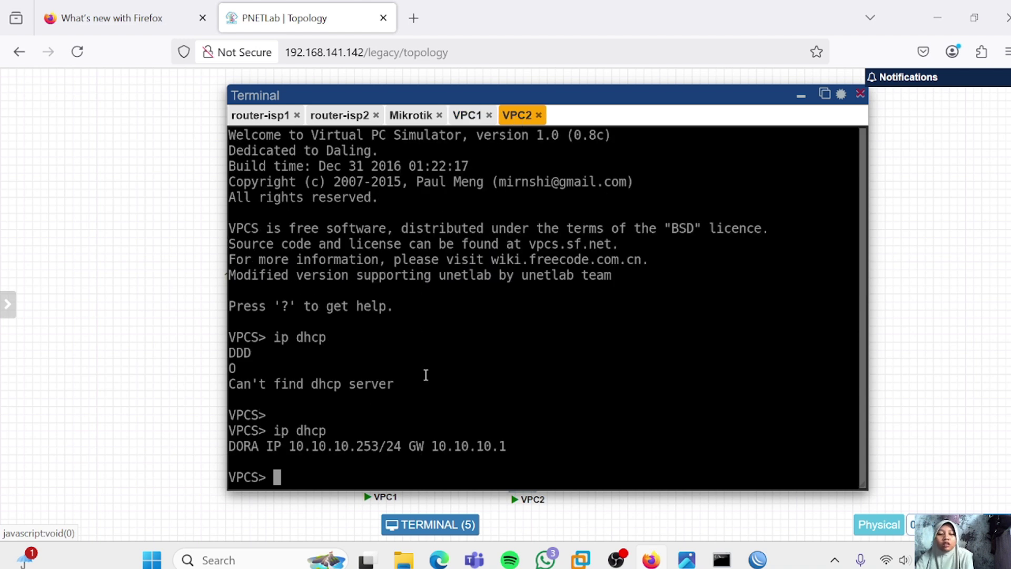
text(ping 8.8.8.8)
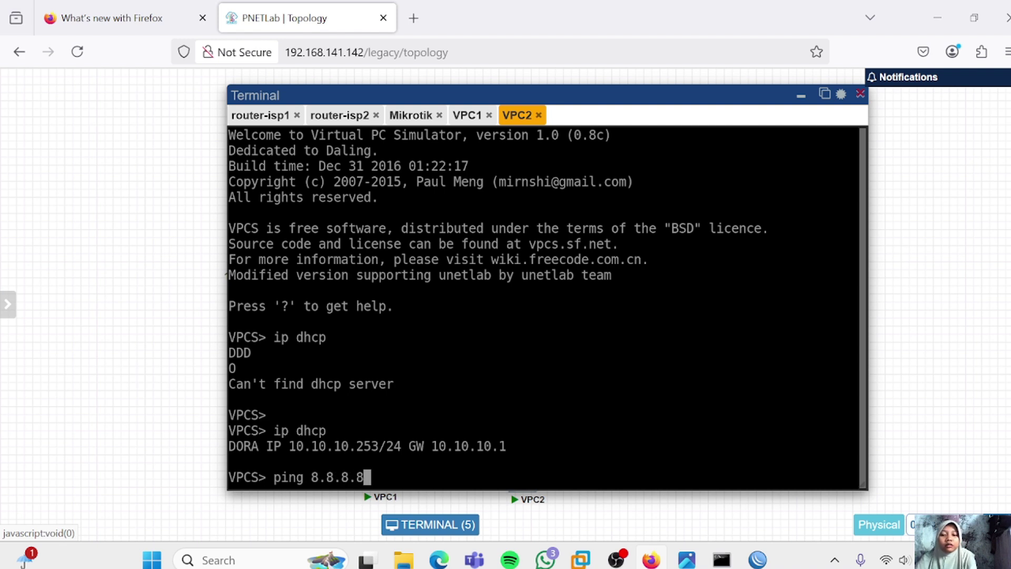
key(Return)
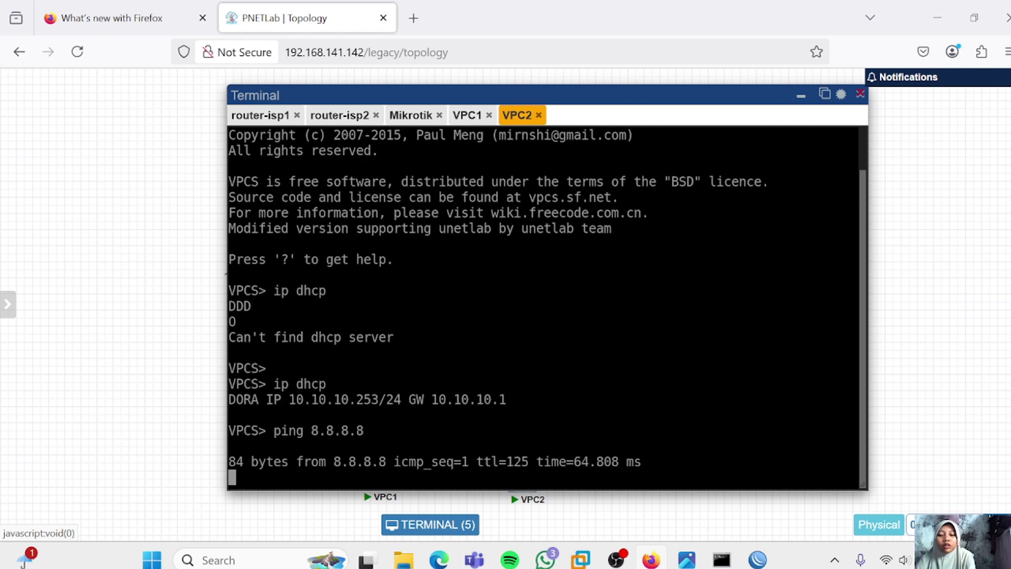
key(ctrl+c)
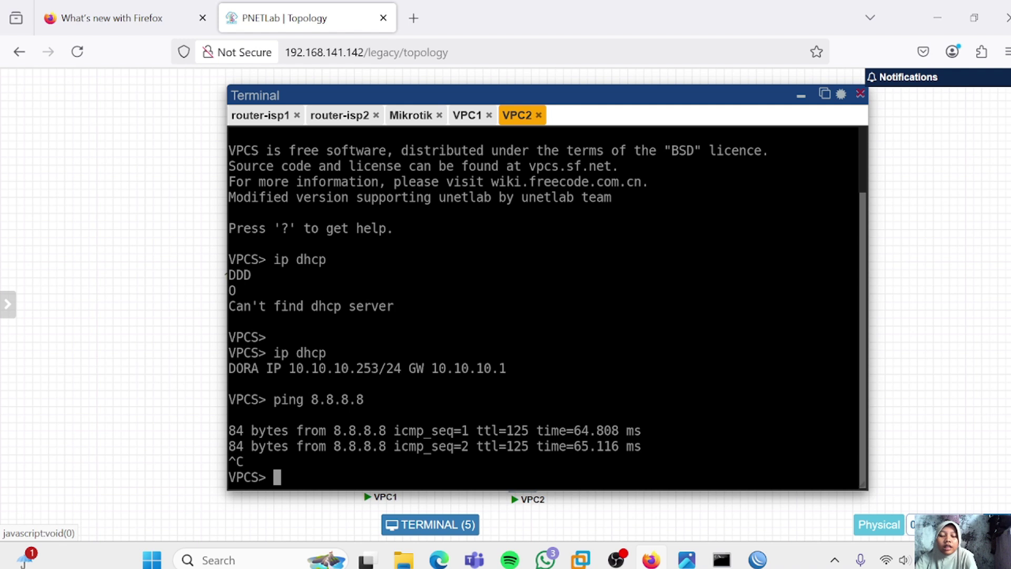
Set VPC2's DNS to 8.8.8.8 and ping google.com, then bring WinBox forward
text(ip dns )
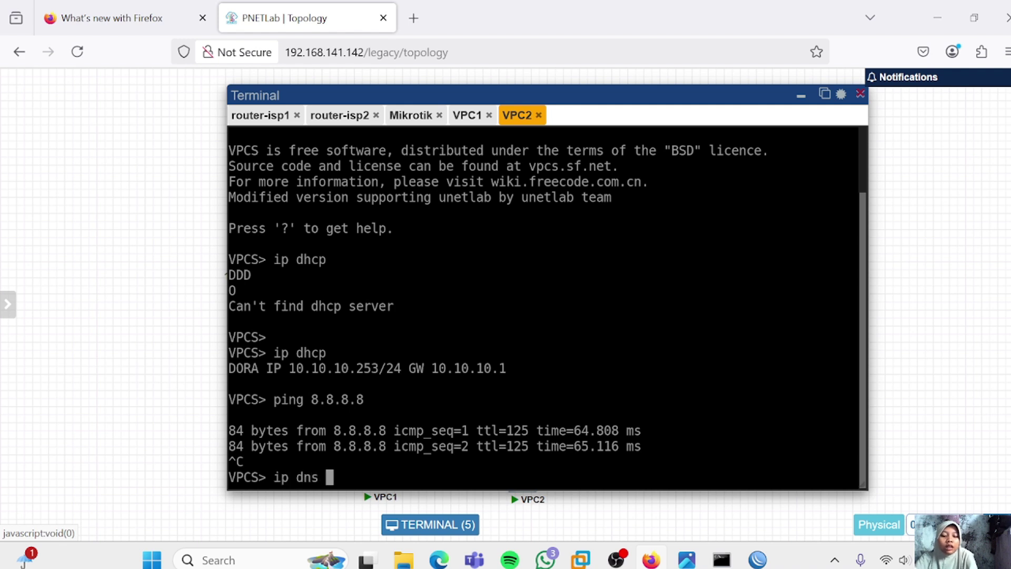
text(8.8.8.8)
key(Return)
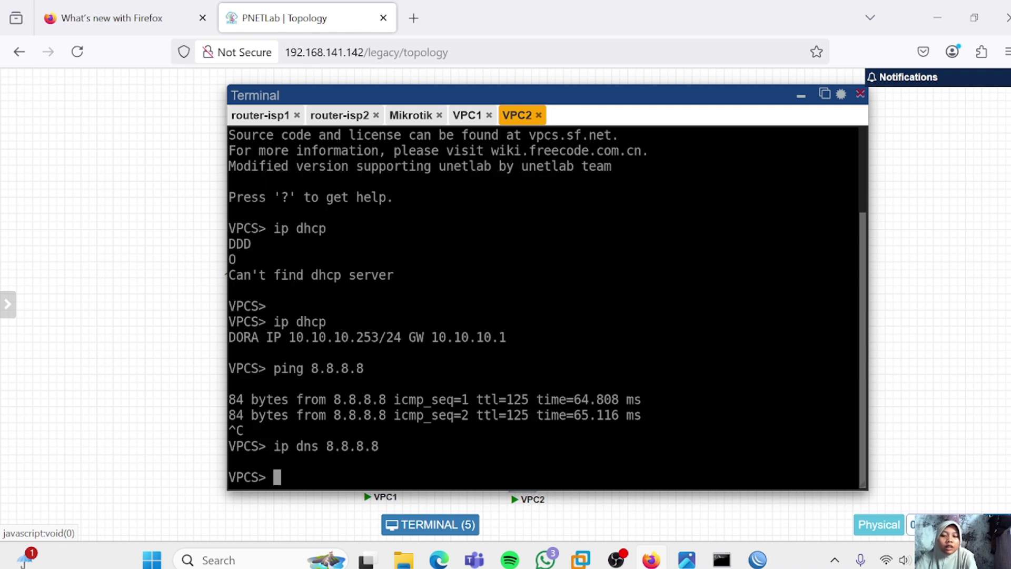
text(png google.com)
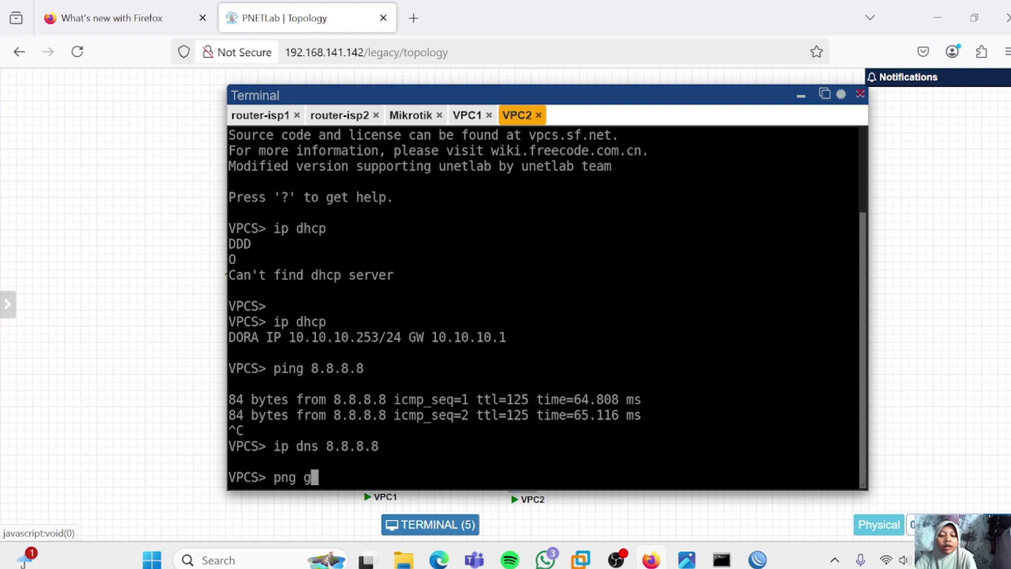
key(Return)
key(Up)
key(Left)
key(Left)
key(Left)
key(Left)
key(Left)
key(Left)
key(Left)
key(Left)
key(Left)
key(Left)
key(Left)
key(Left)
key(Left)
text(i)
key(Return)
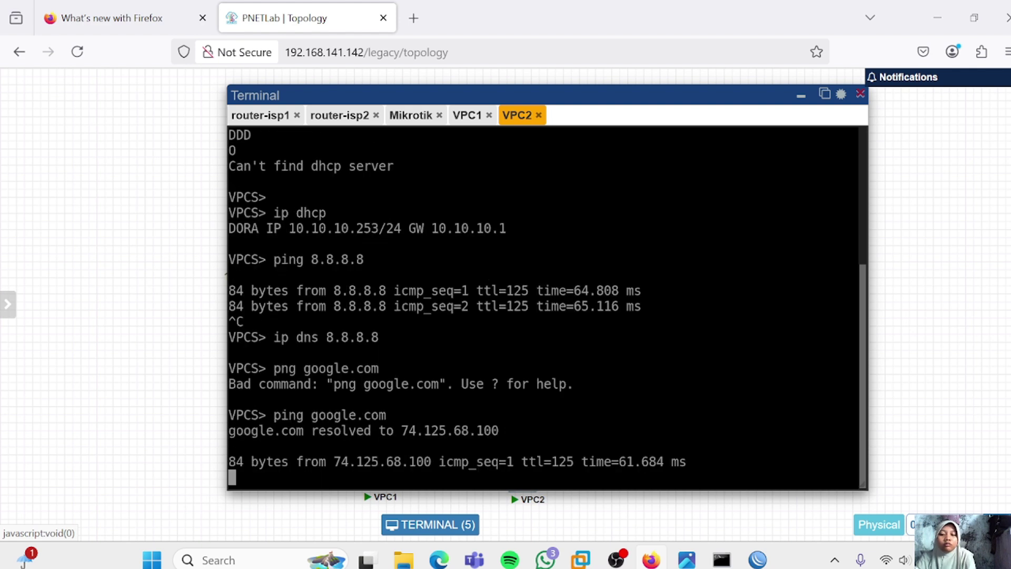
key(ctrl+c)
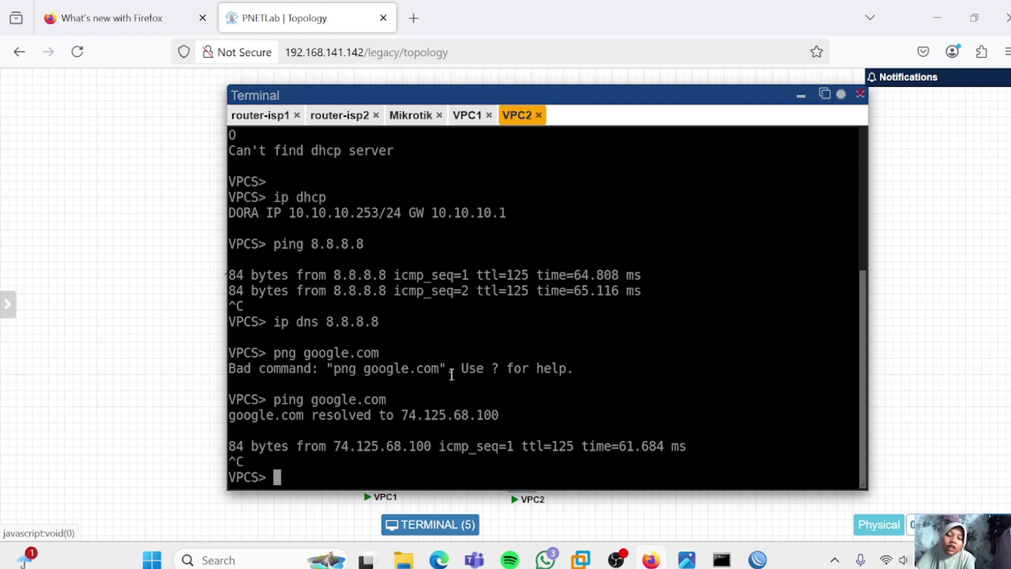
key(alt+Tab)
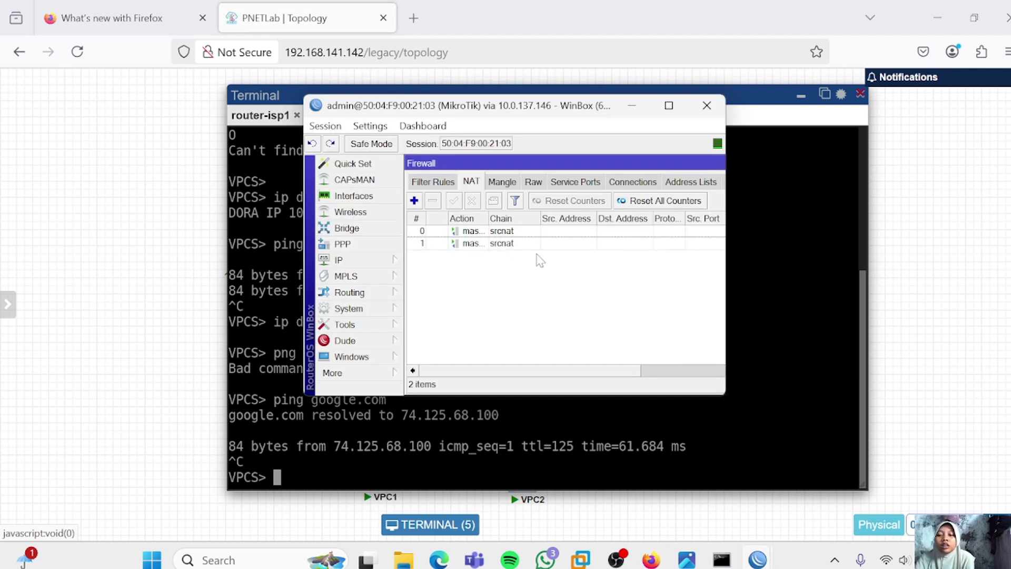
Open the Route List from the IP menu in WinBox
click(342, 258)
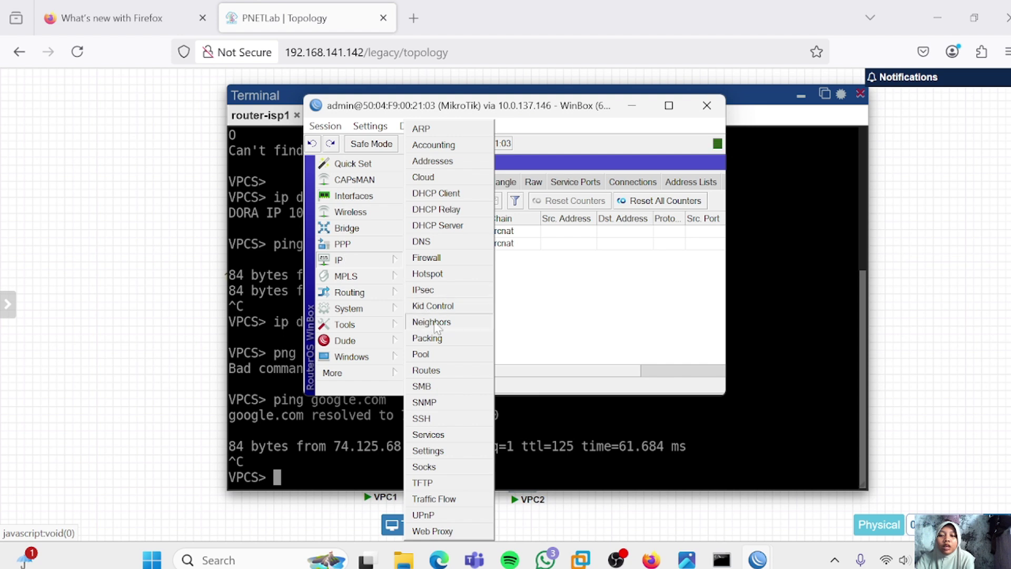
click(427, 370)
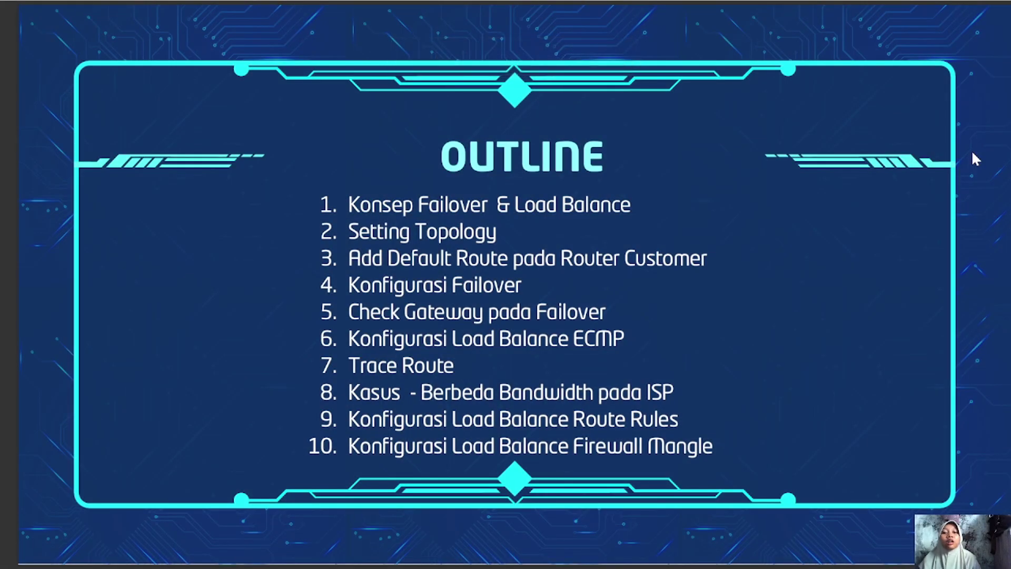
Advance the slides to the FAILOVER concept slide, then go back to the PNETLab topology
key(Right)
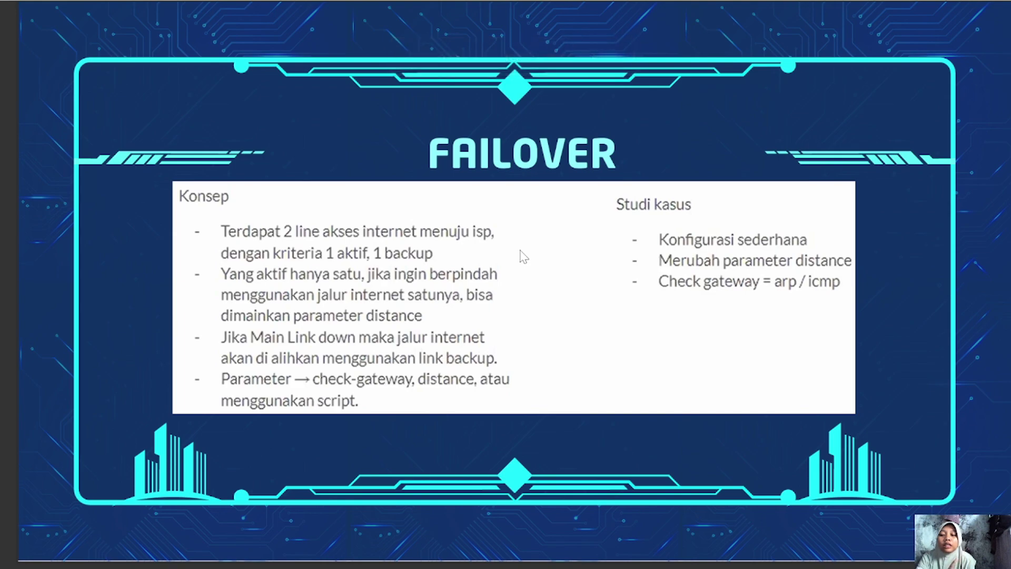
key(alt+Tab)
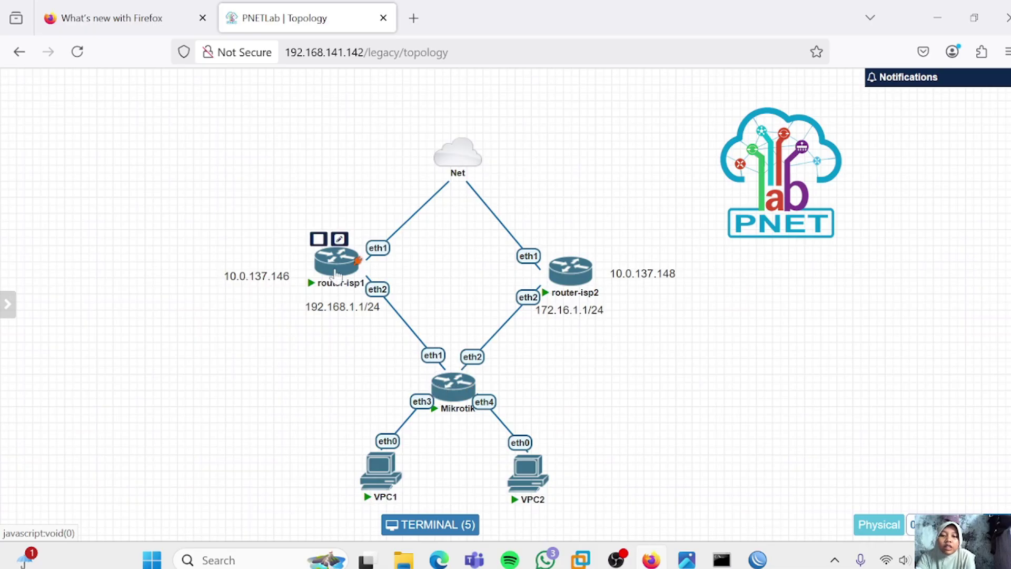
Look over the two-ISP lab topology, then bring WinBox's route list back to the front
mouse_move(566, 267)
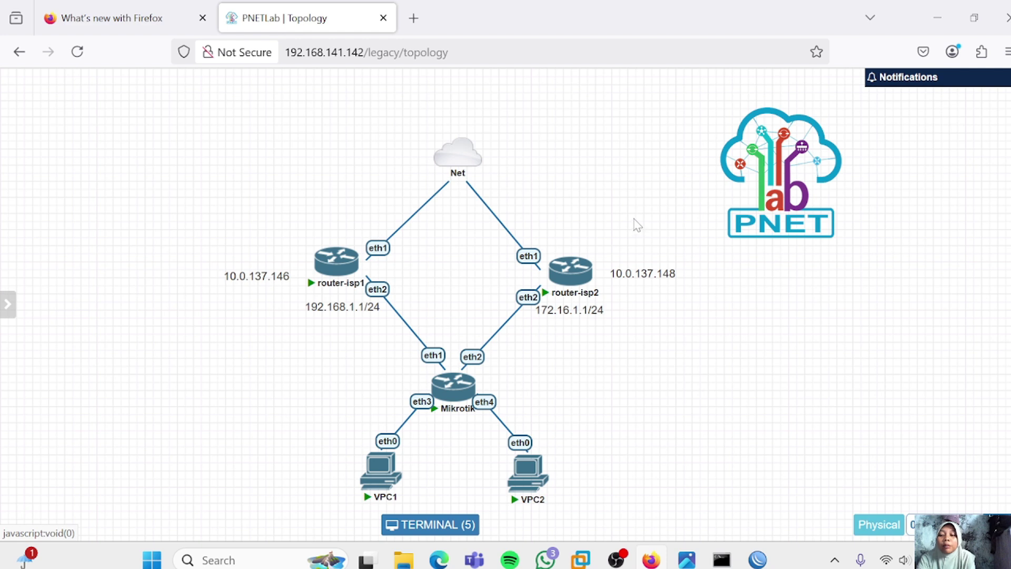
key(alt+Tab)
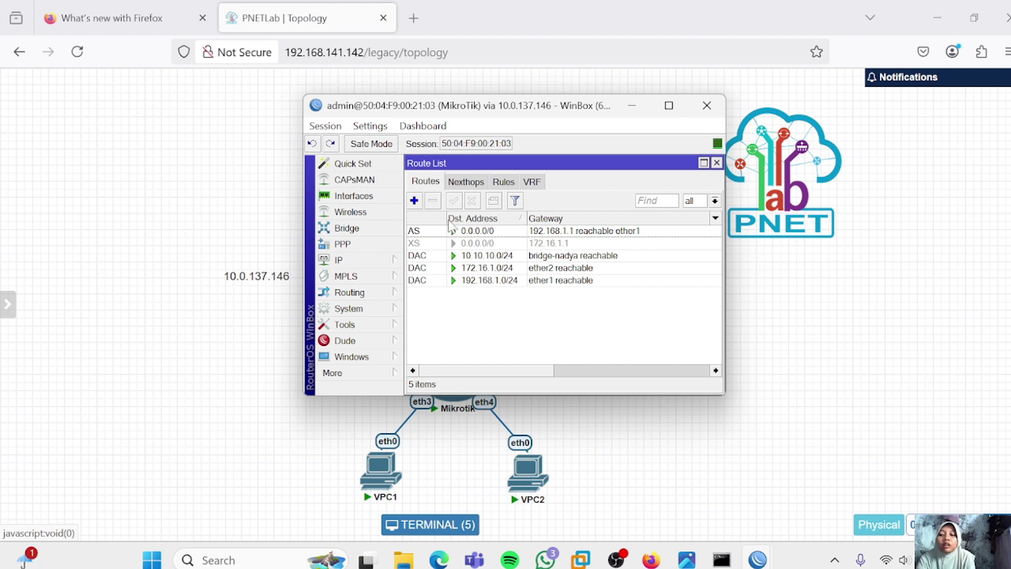
Enable the disabled 0.0.0.0/0 route via 172.16.1.1, then review both default routes
click(442, 246)
click(454, 200)
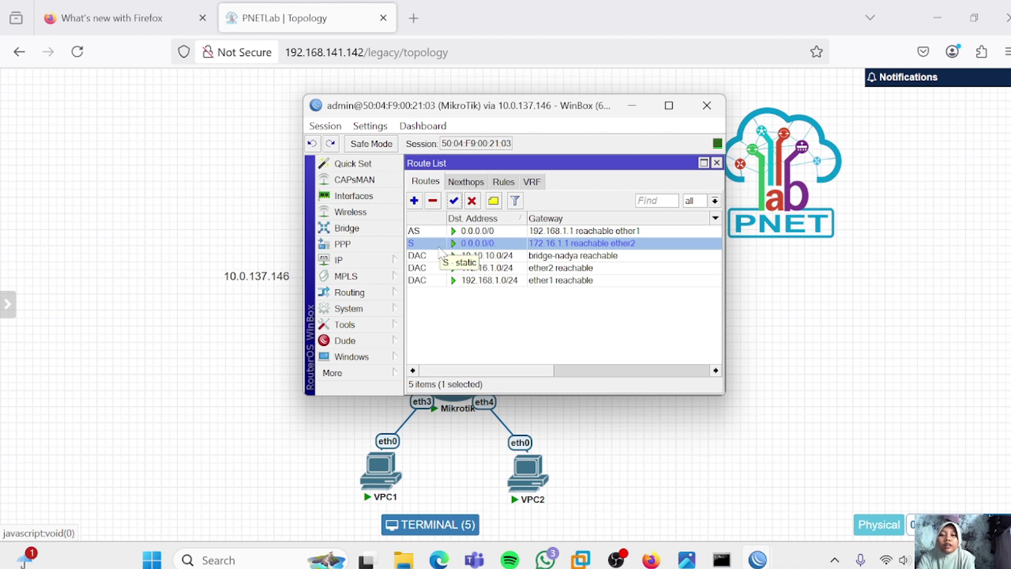
click(442, 232)
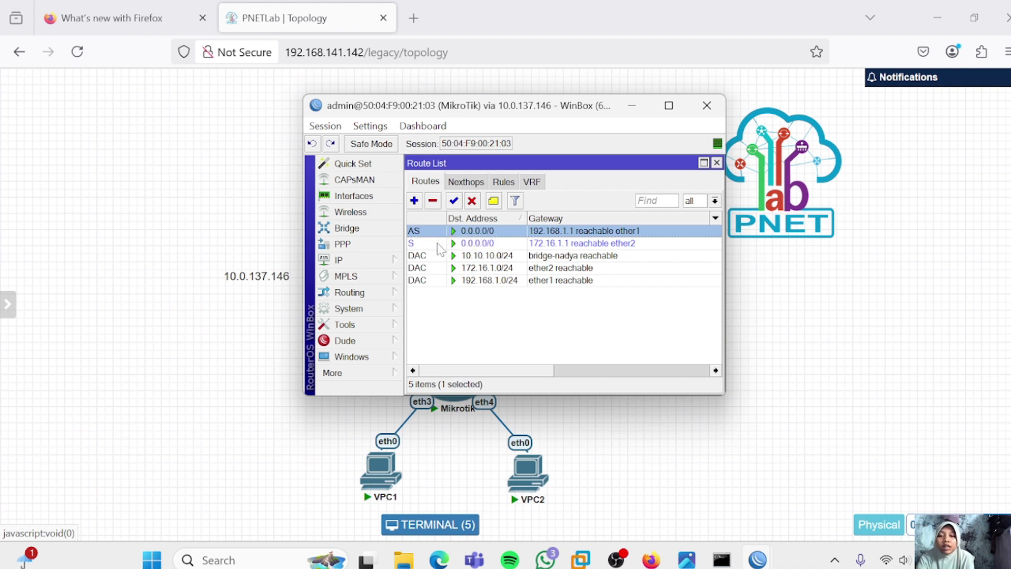
click(439, 245)
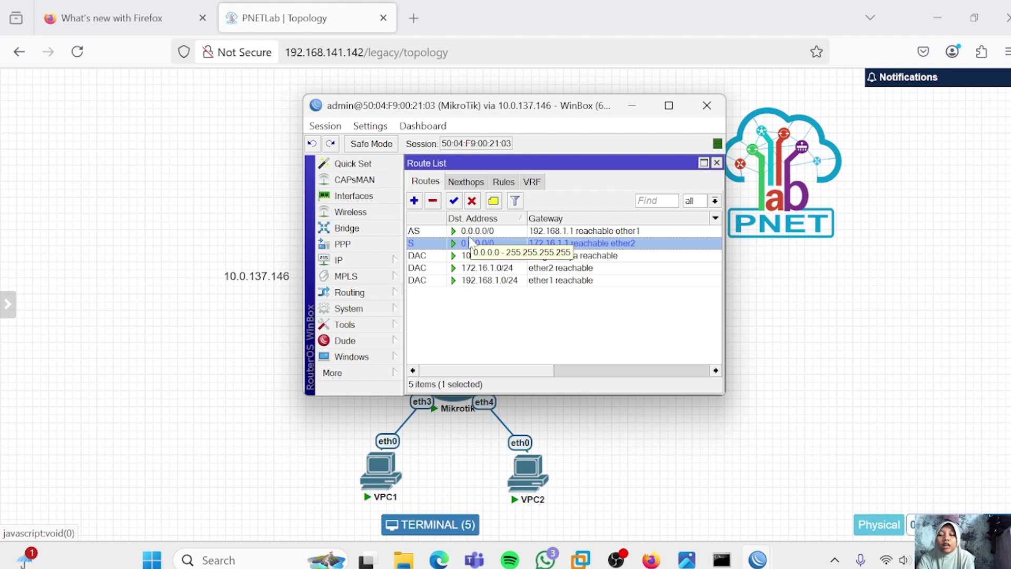
click(470, 233)
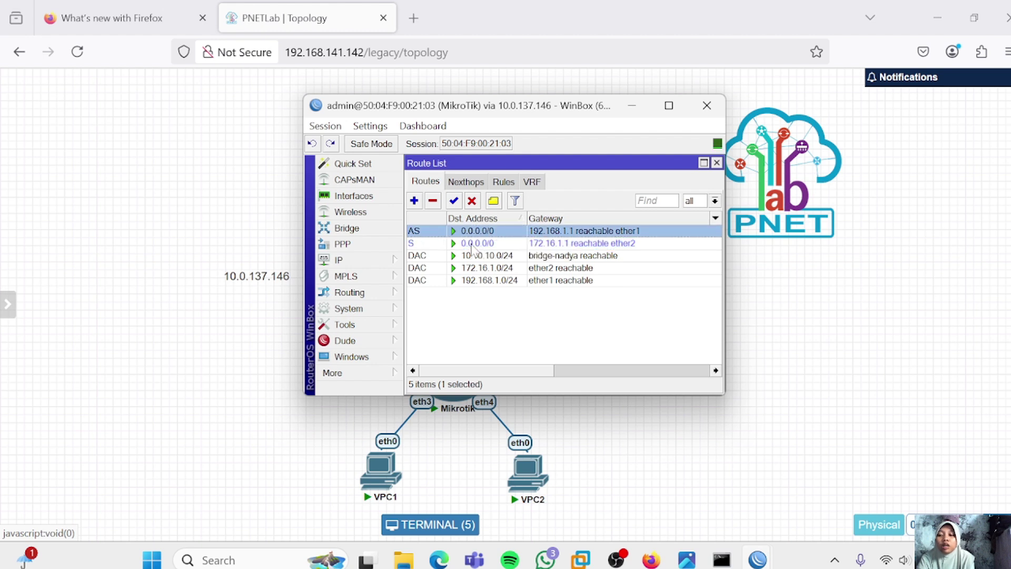
Set the distance of the default route via 192.168.1.1 to 10
double_click(434, 232)
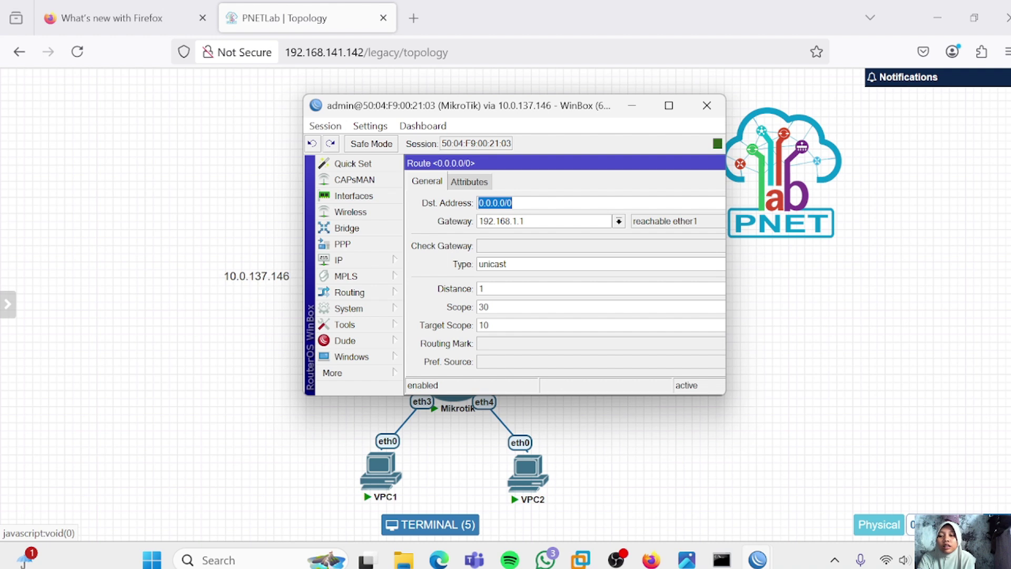
click(482, 288)
text(0)
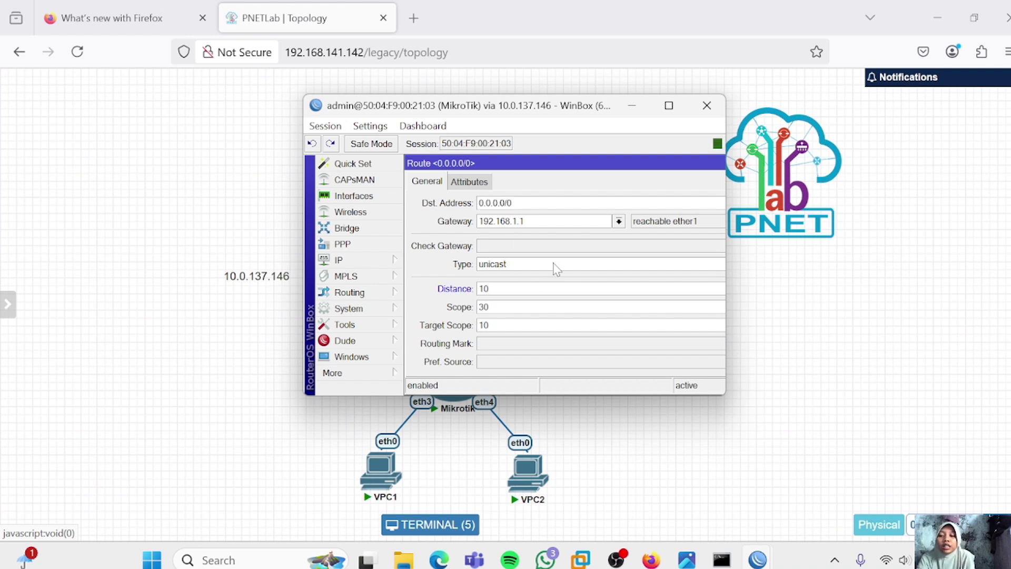
drag(677, 165, 436, 164)
click(652, 224)
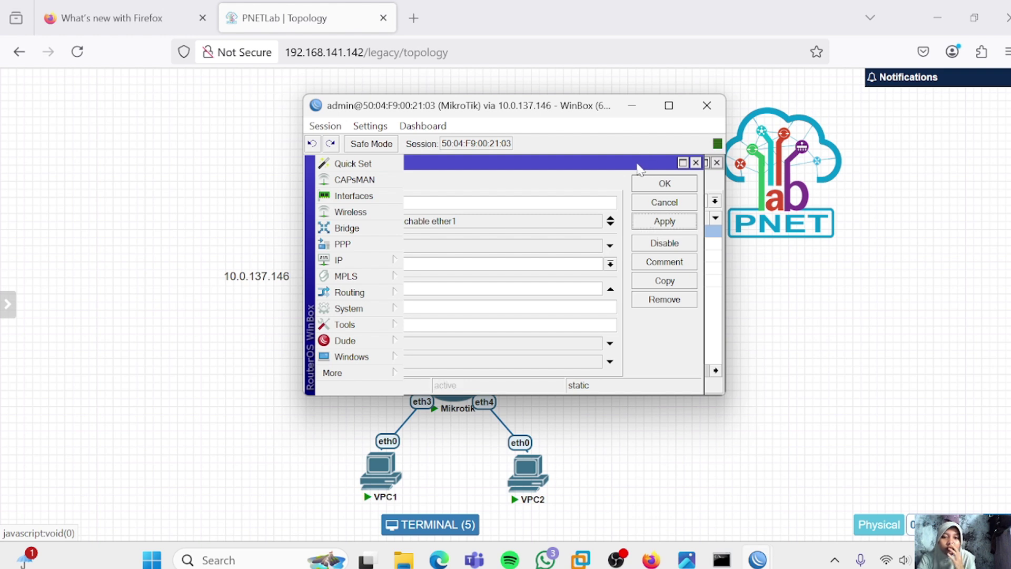
click(657, 186)
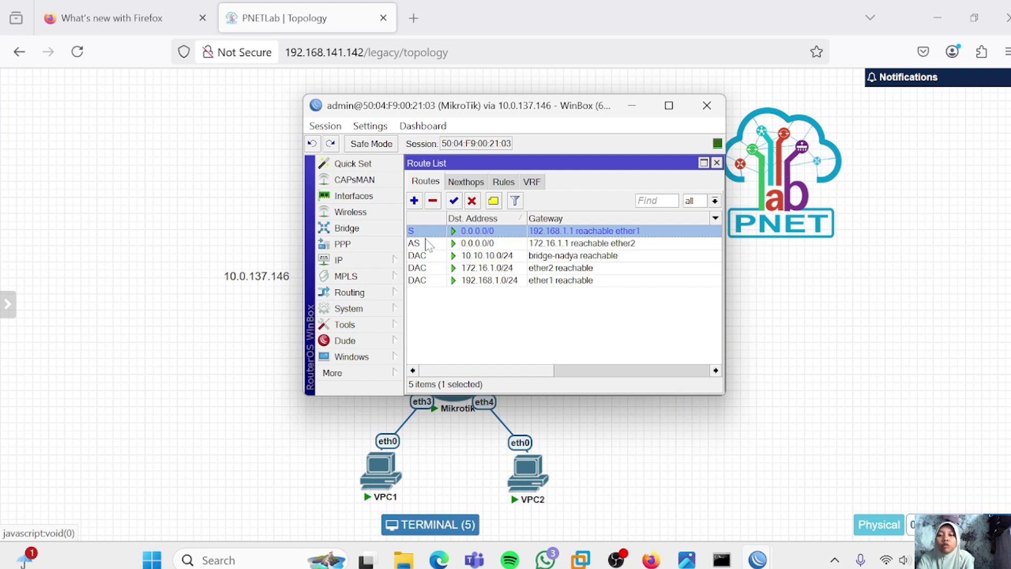
Set the distance of the default route via 172.16.1.1 to 20
mouse_move(425, 245)
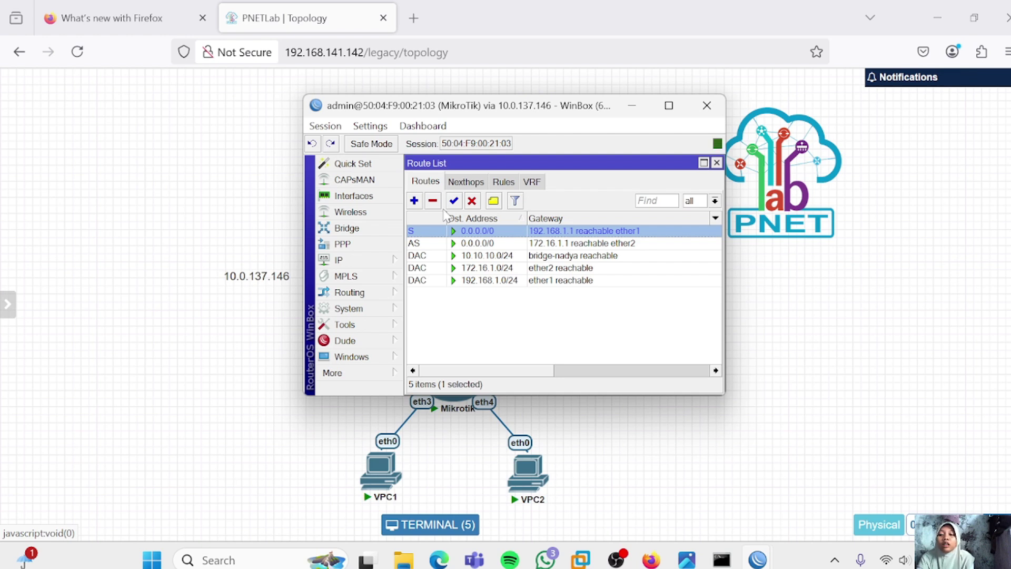
double_click(431, 244)
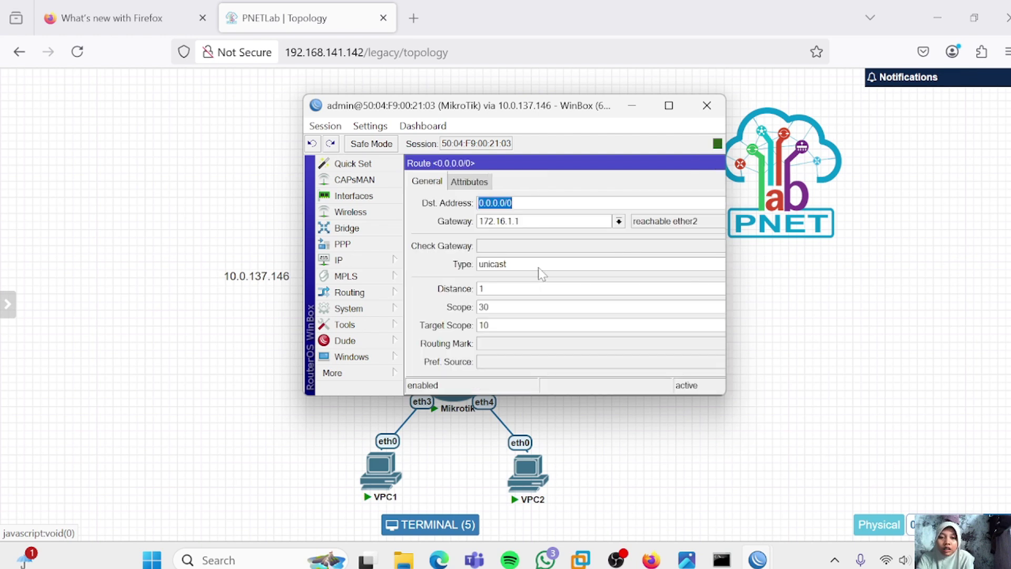
click(524, 289)
key(BackSpace)
text(20)
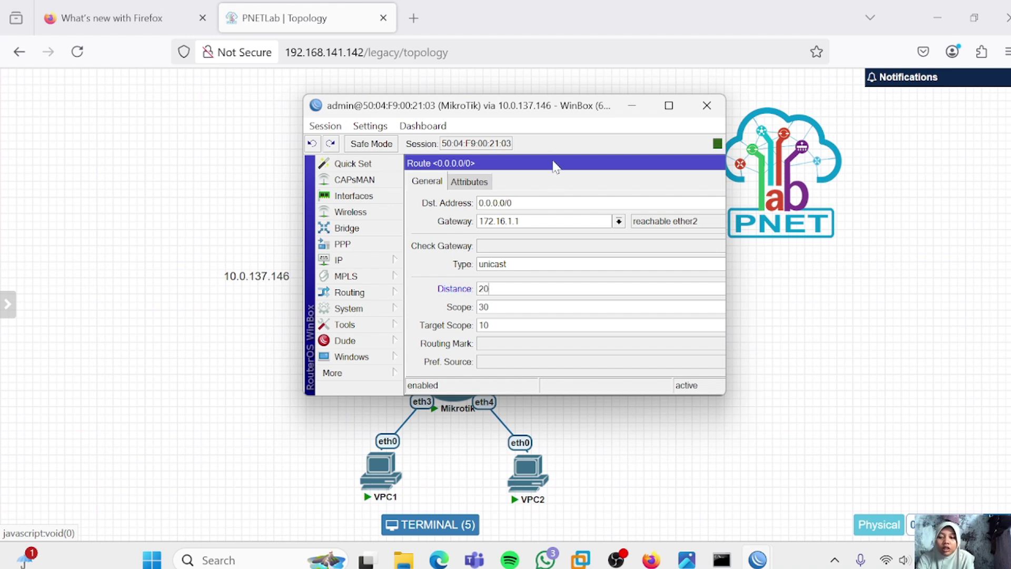
drag(553, 164, 317, 129)
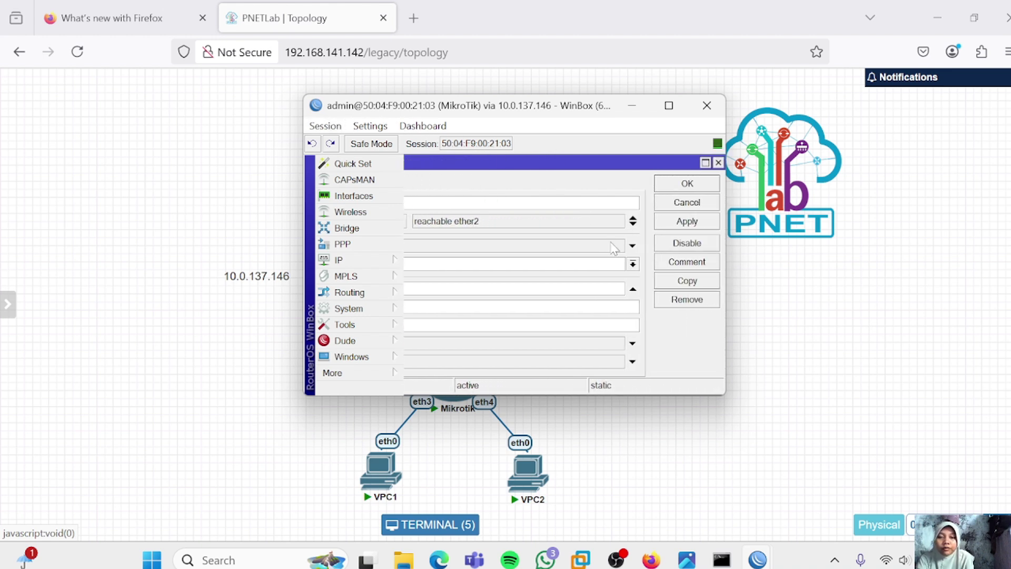
click(678, 224)
click(680, 185)
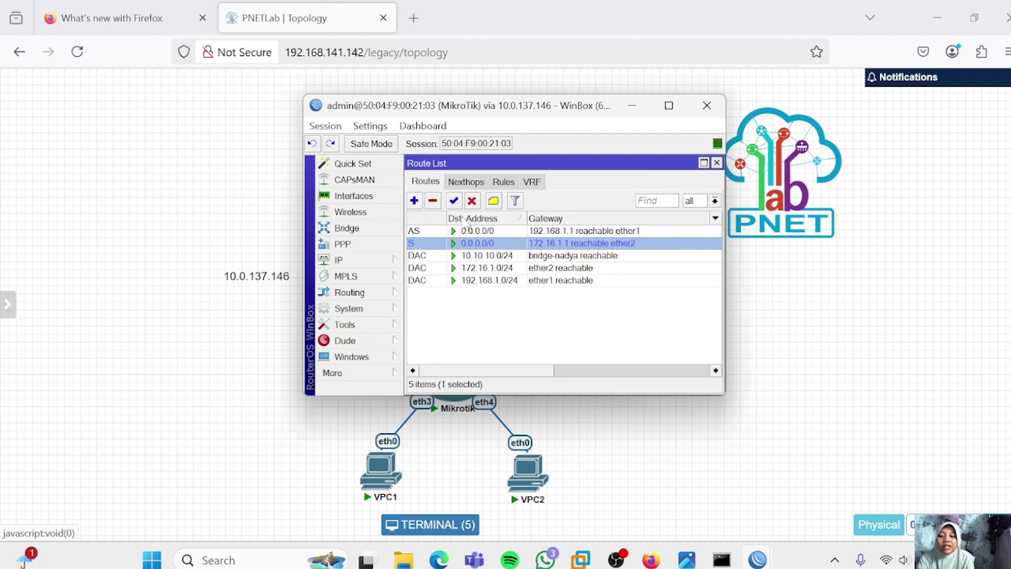
Disable the ether1 interface to simulate an ISP1 outage
click(354, 196)
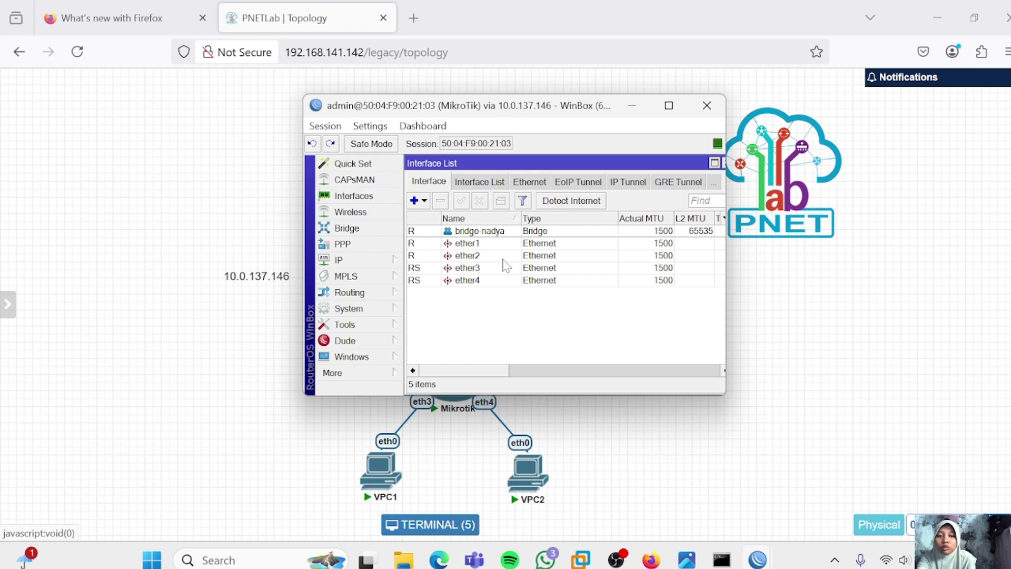
click(489, 244)
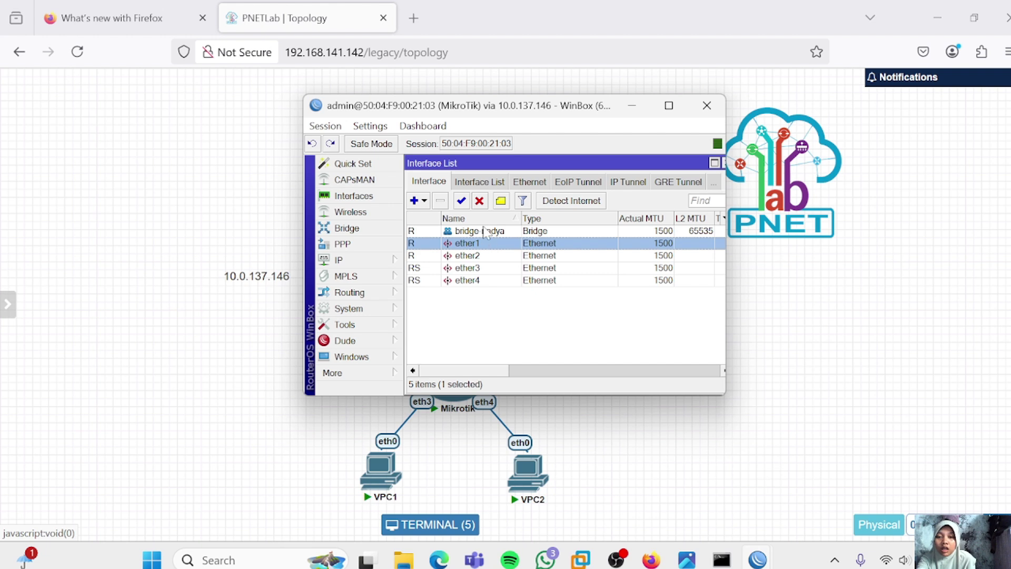
click(479, 200)
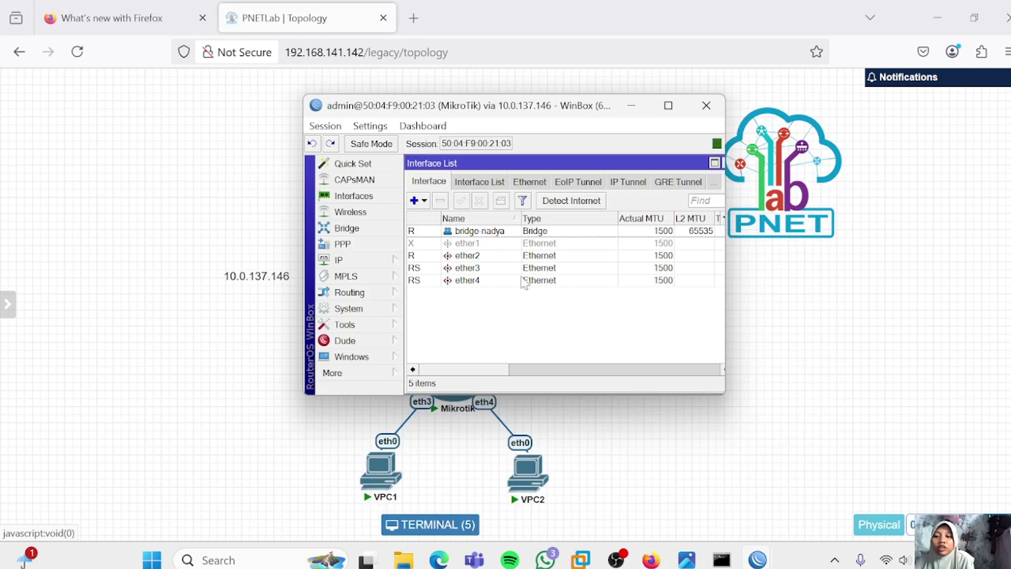
Re-enable the ether1 interface in the sorted interface list
click(463, 244)
click(459, 220)
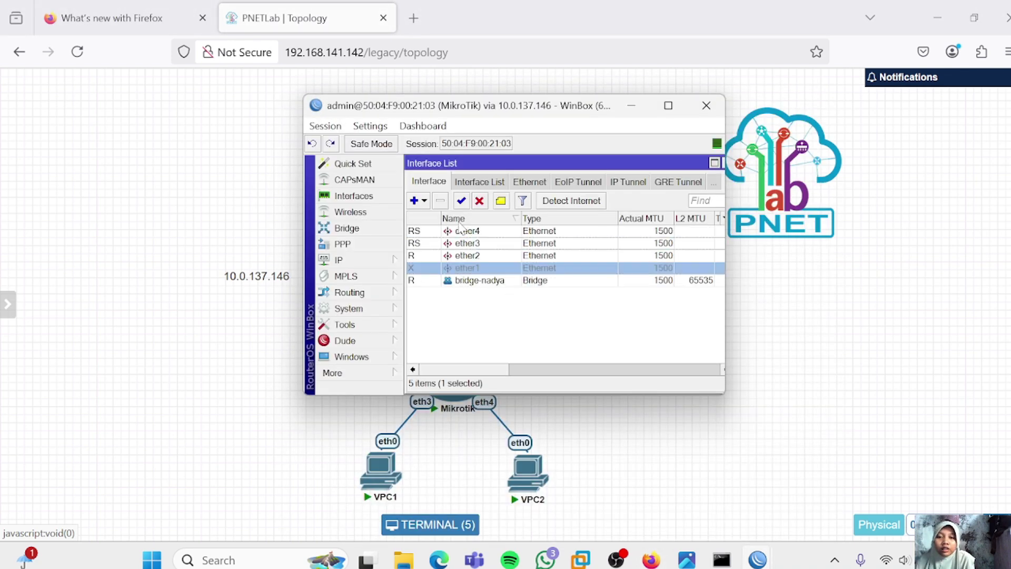
click(459, 220)
click(462, 201)
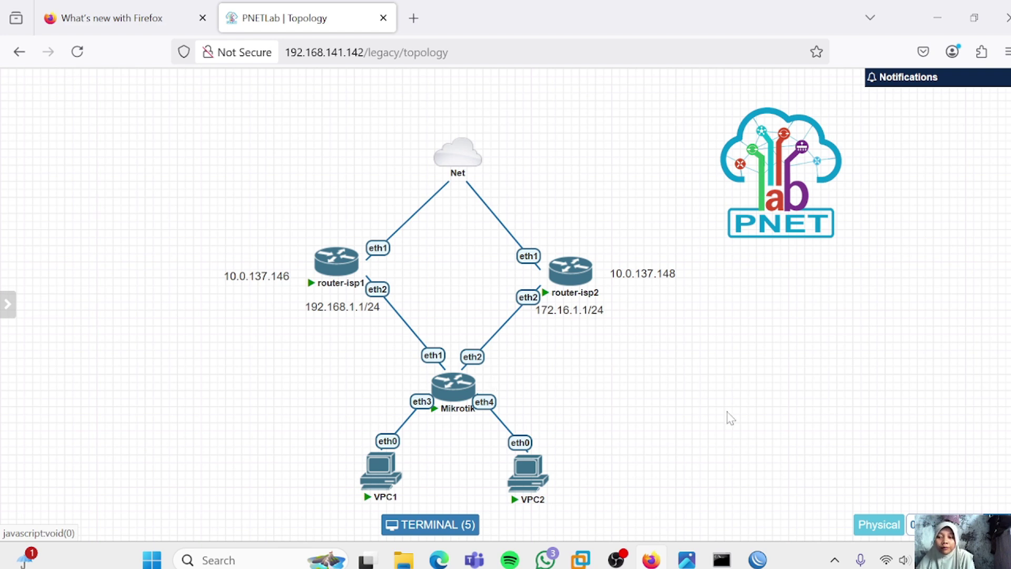
Restore the MikroTik WinBox window and inspect the default routes via ether1 and ether2
click(757, 559)
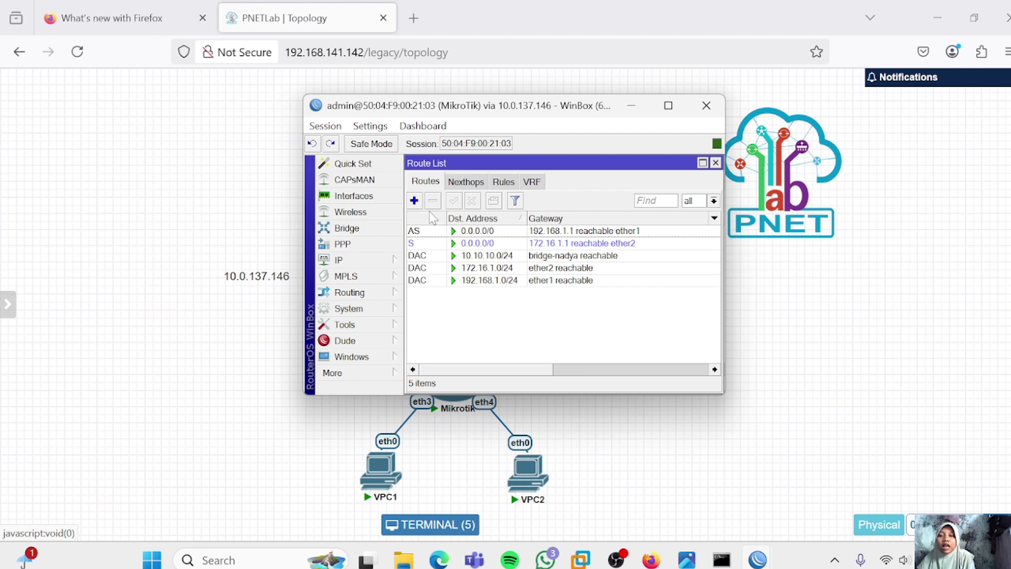
click(452, 235)
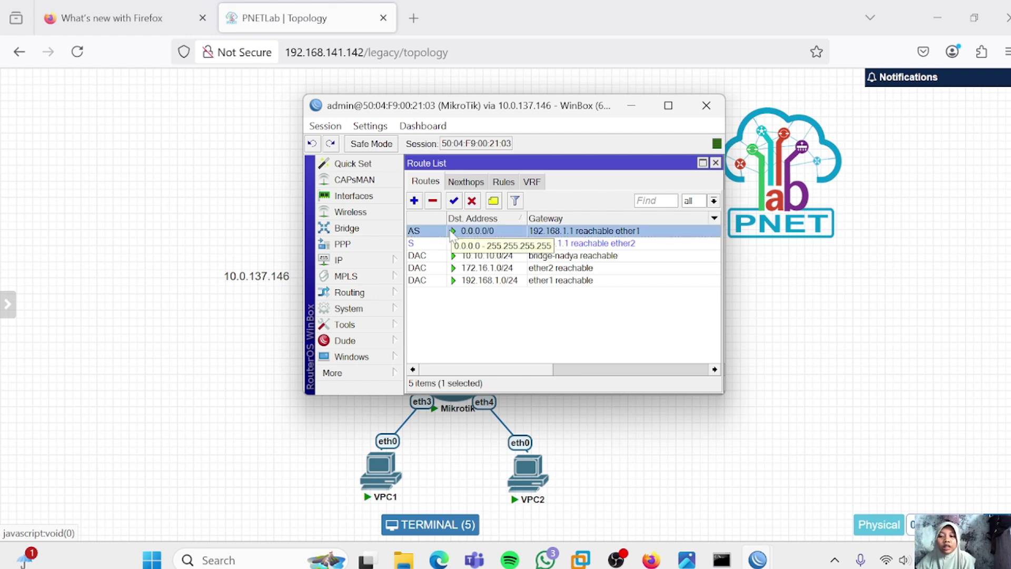
click(433, 243)
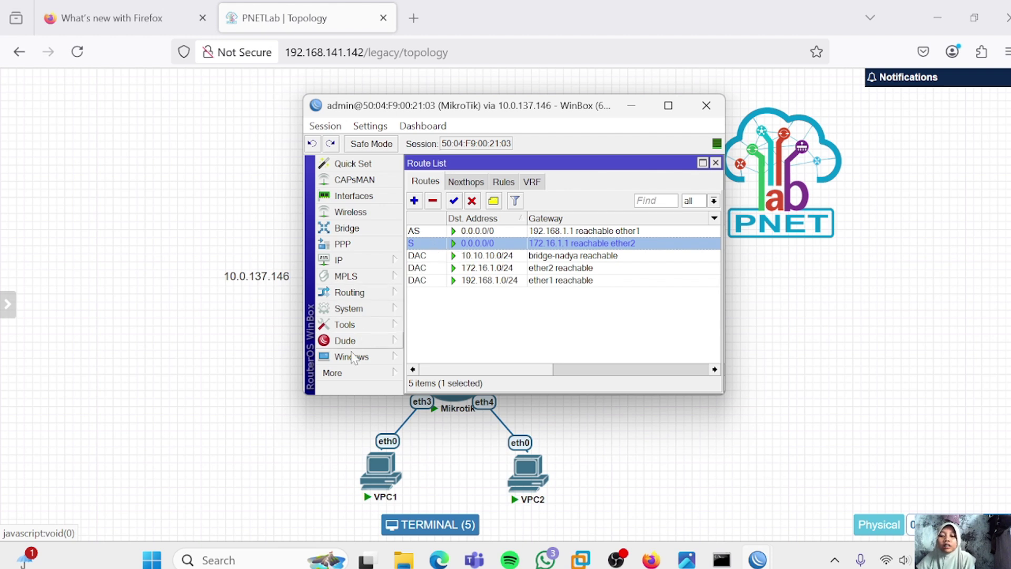
click(337, 372)
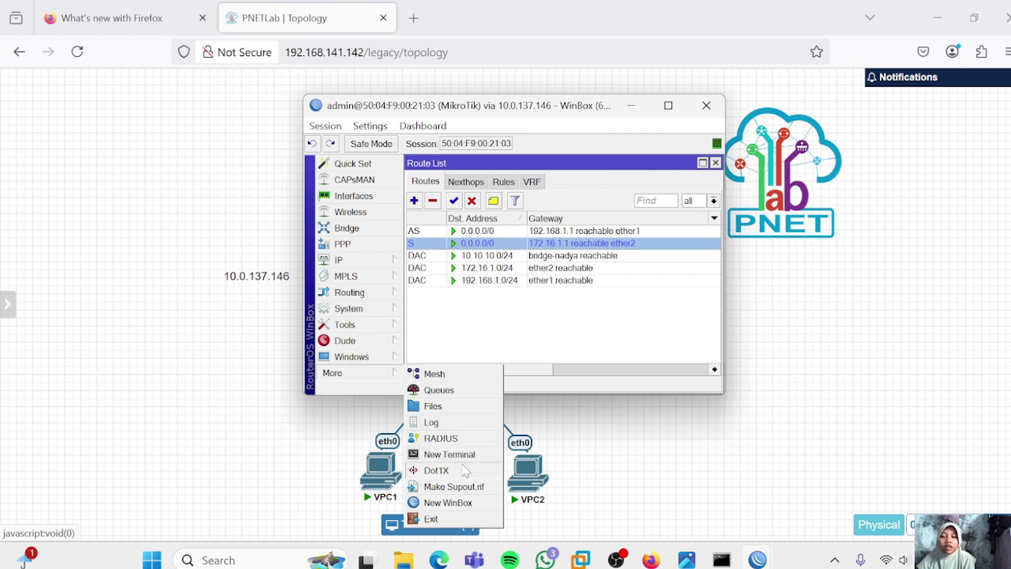
Run ping 192.168.1.1 in a new MikroTik terminal, stop it, and close the terminal
click(437, 455)
key(ctrl+c)
text(ping 192)
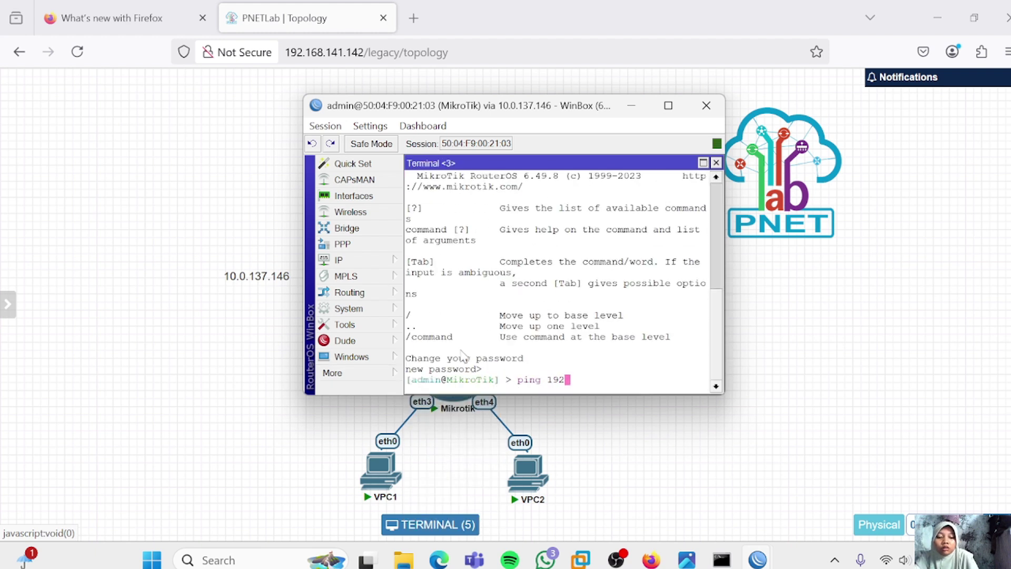
text(.168.1.1)
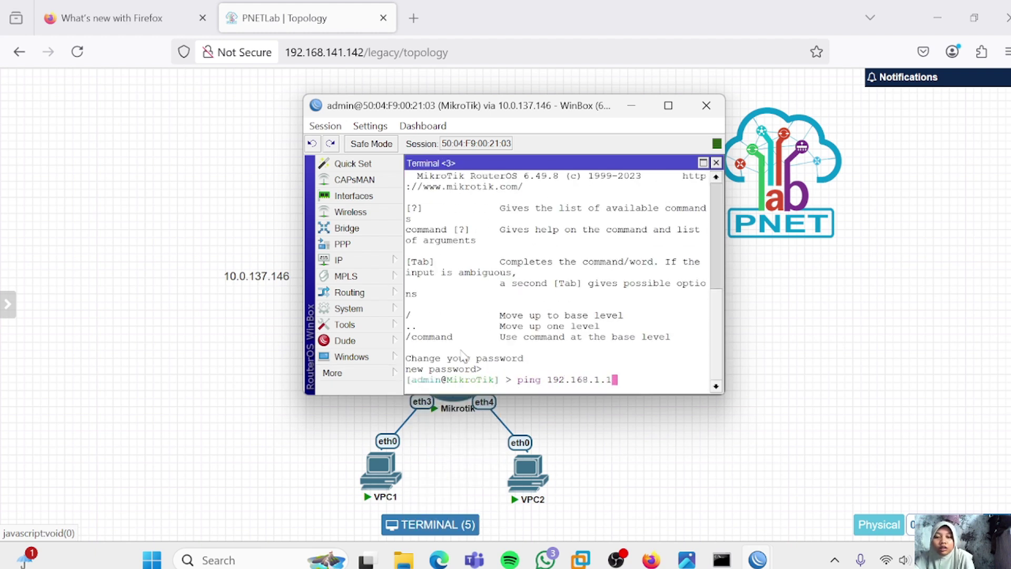
key(Return)
key(ctrl+c)
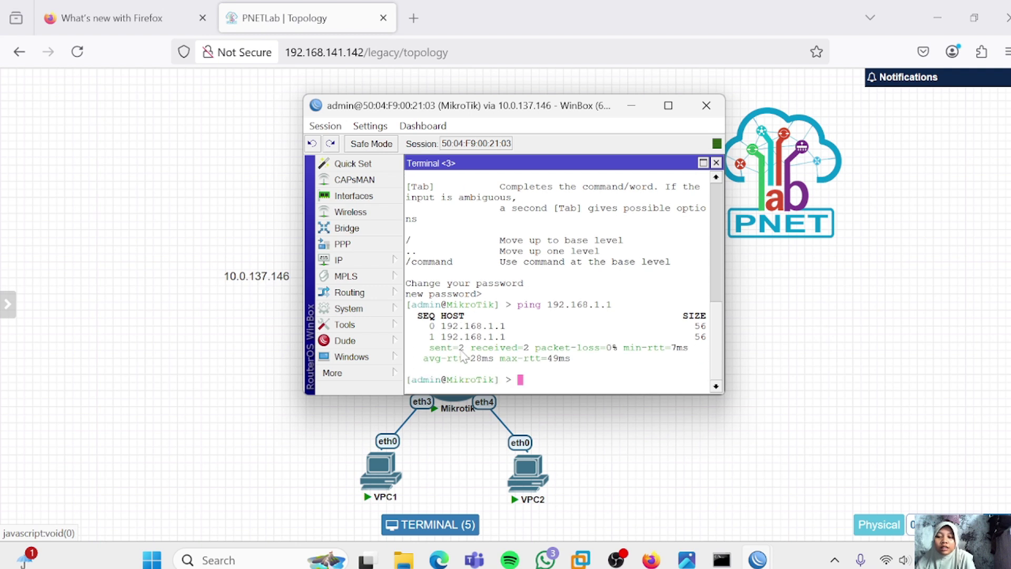
key(ctrl+d)
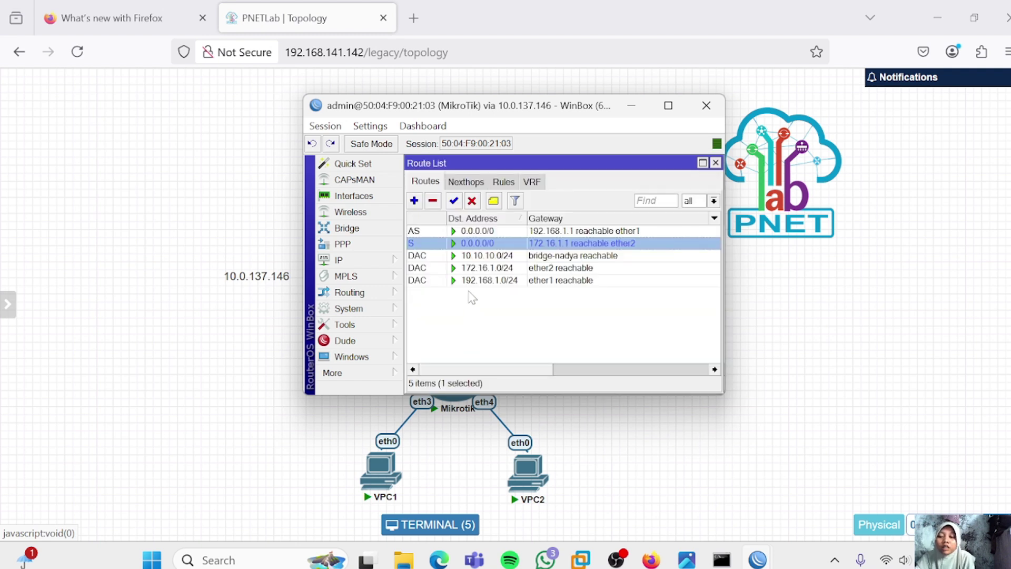
click(478, 234)
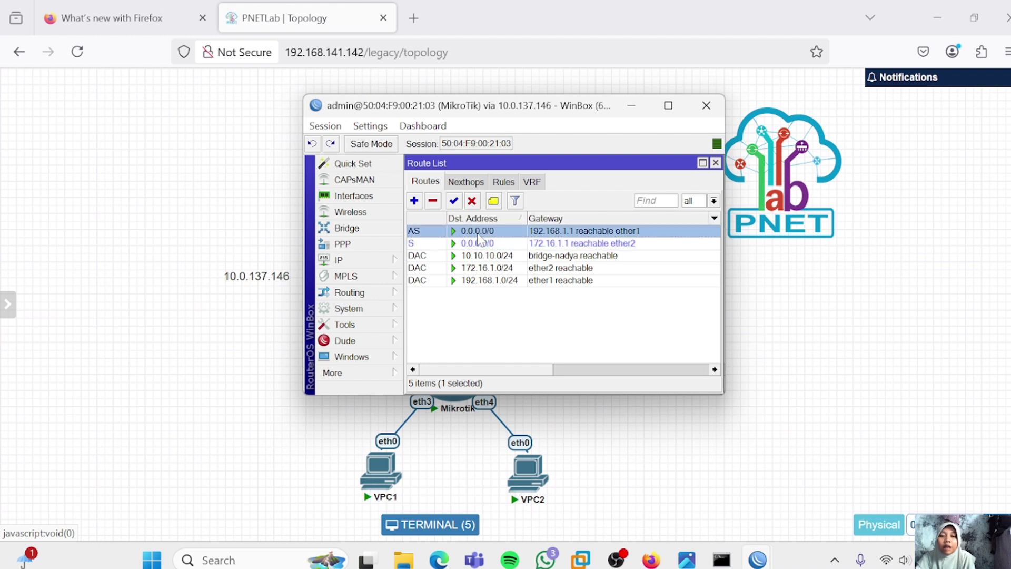
click(429, 243)
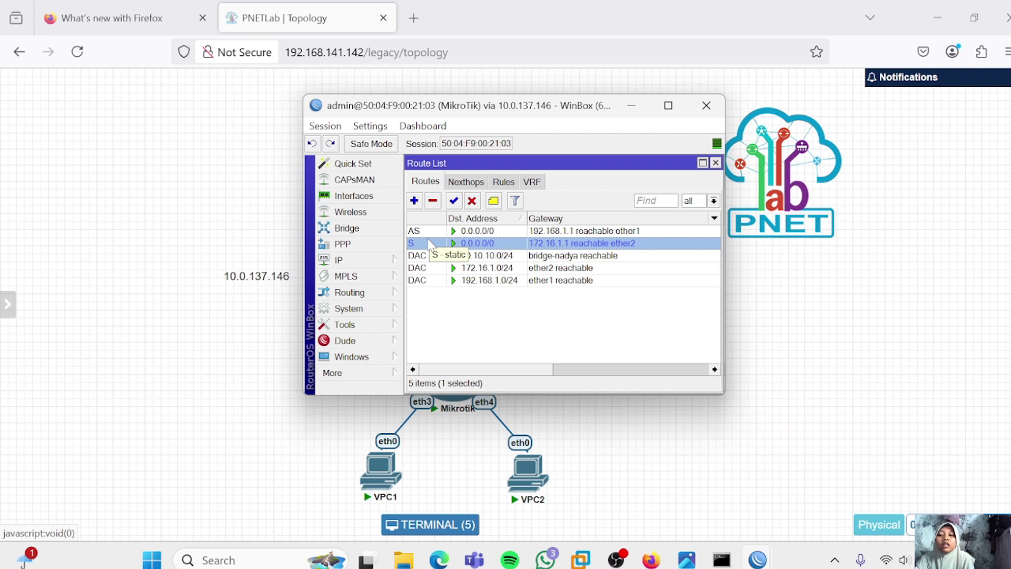
click(438, 232)
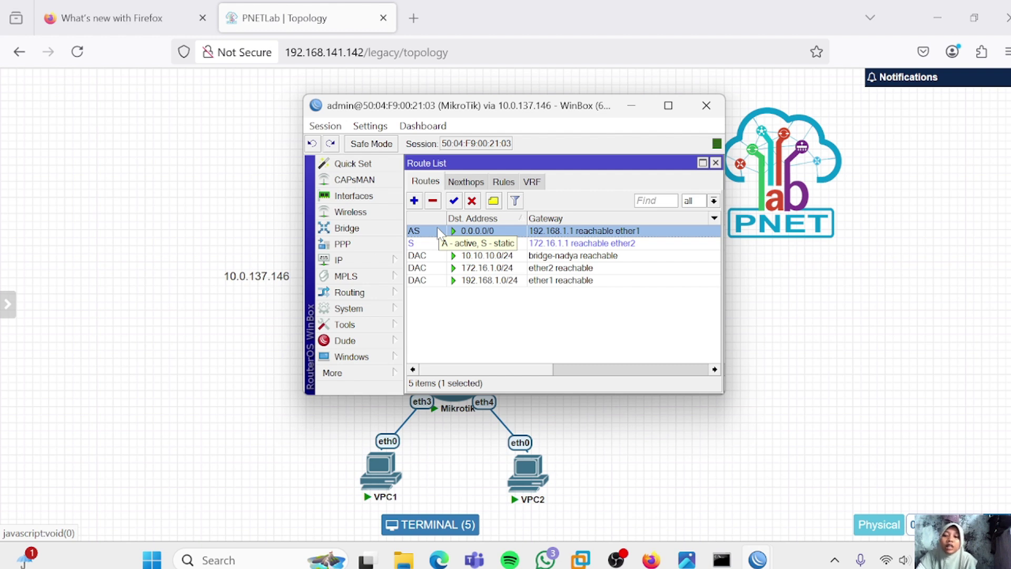
Set Check Gateway to ping on the 0.0.0.0/0 route via 192.168.1.1 and save
double_click(437, 230)
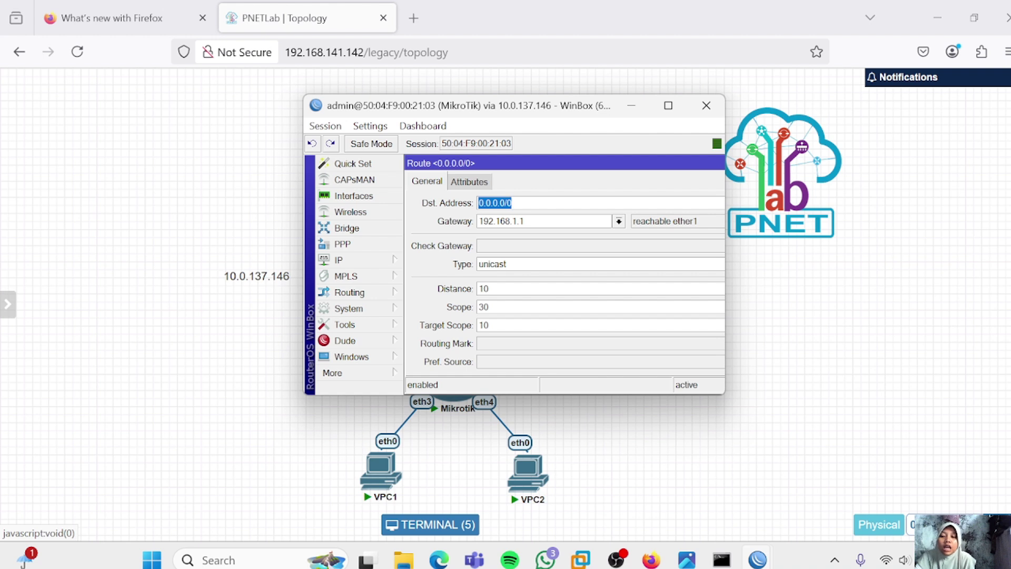
click(510, 246)
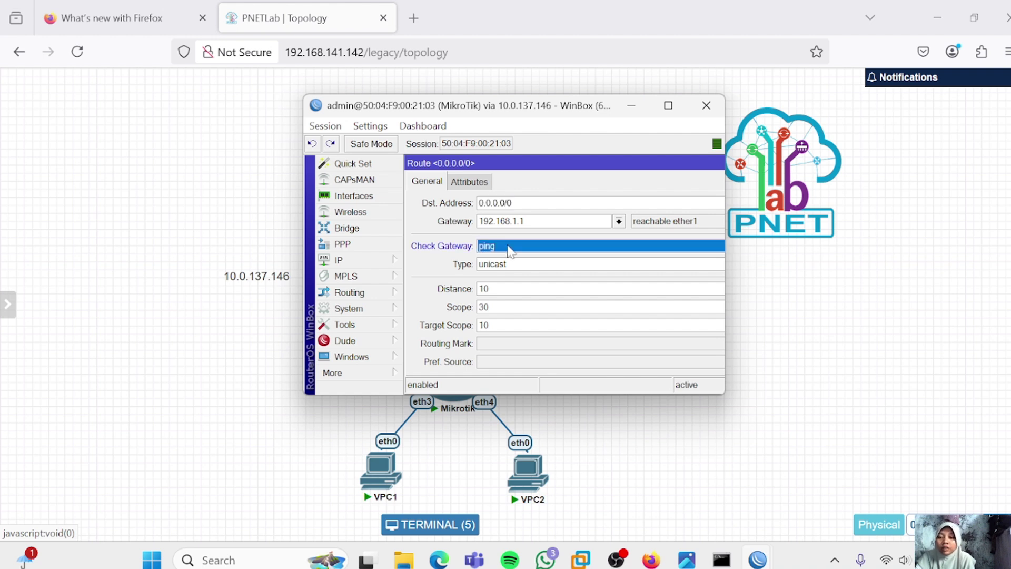
scroll(610, 252, right, 5)
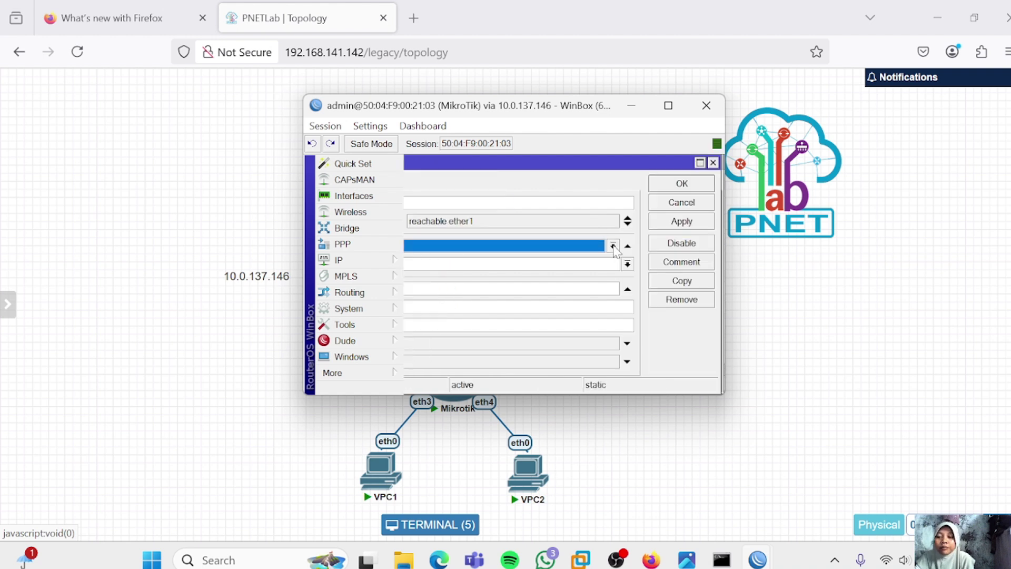
click(613, 246)
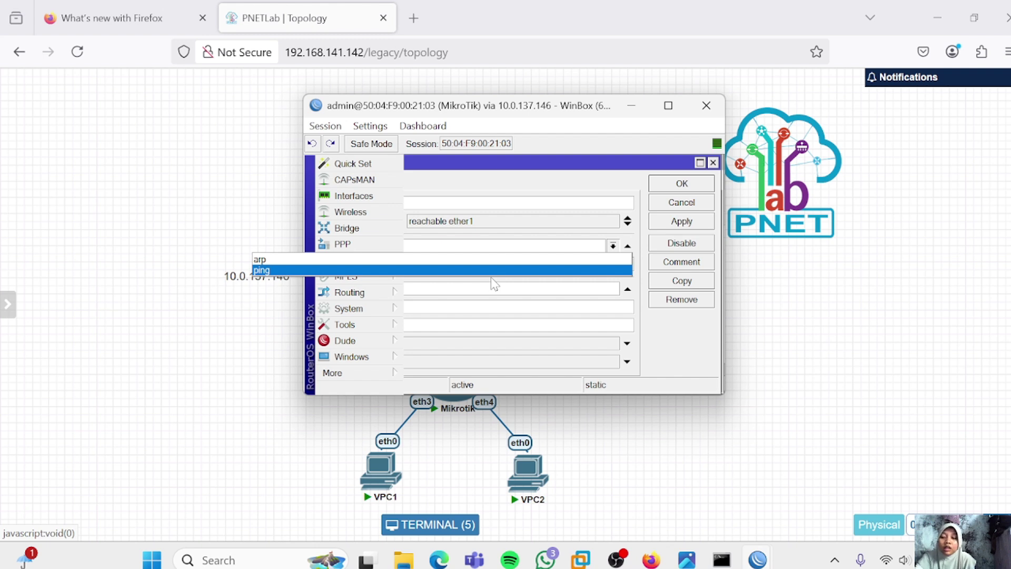
click(491, 277)
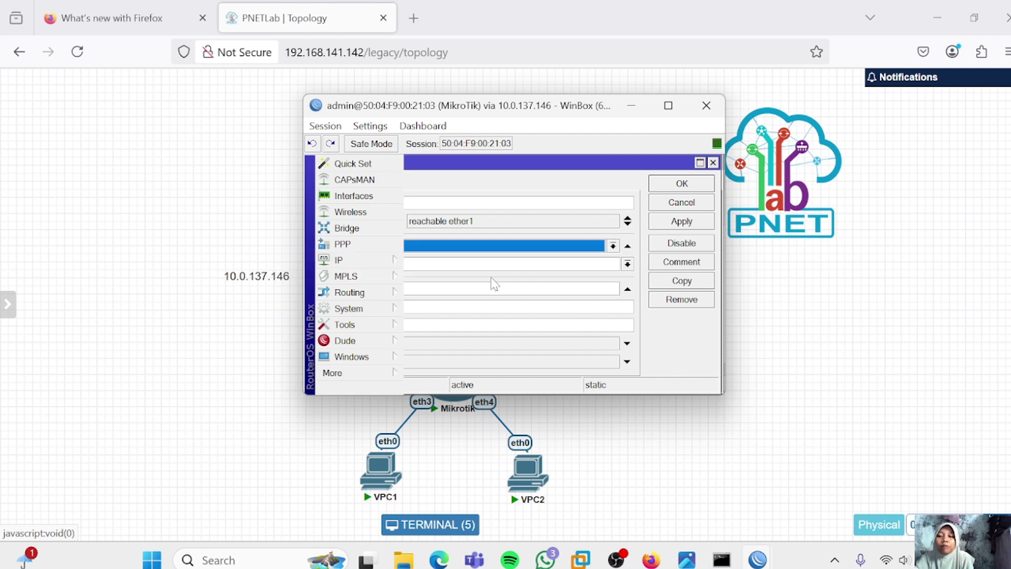
click(662, 223)
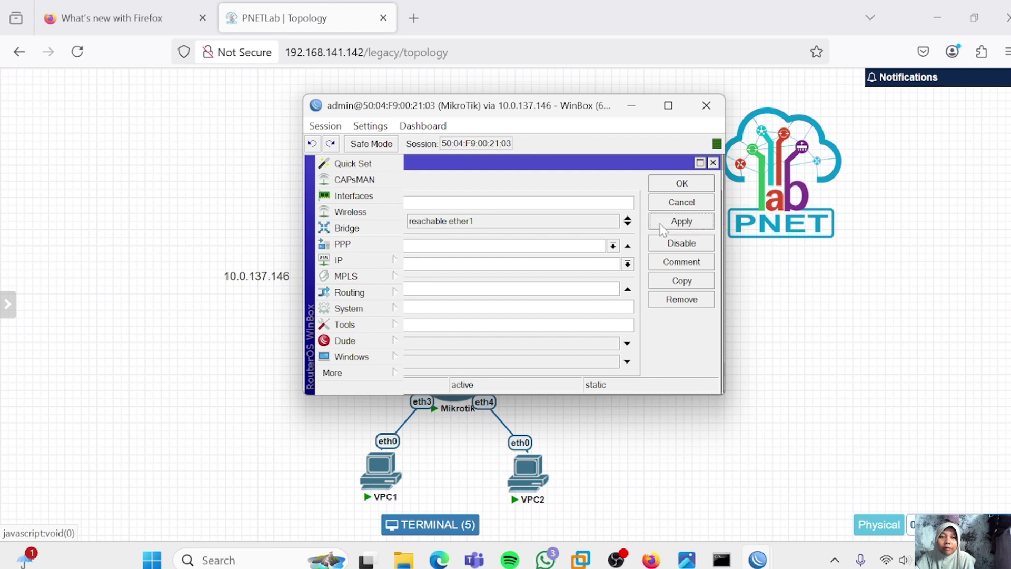
click(679, 184)
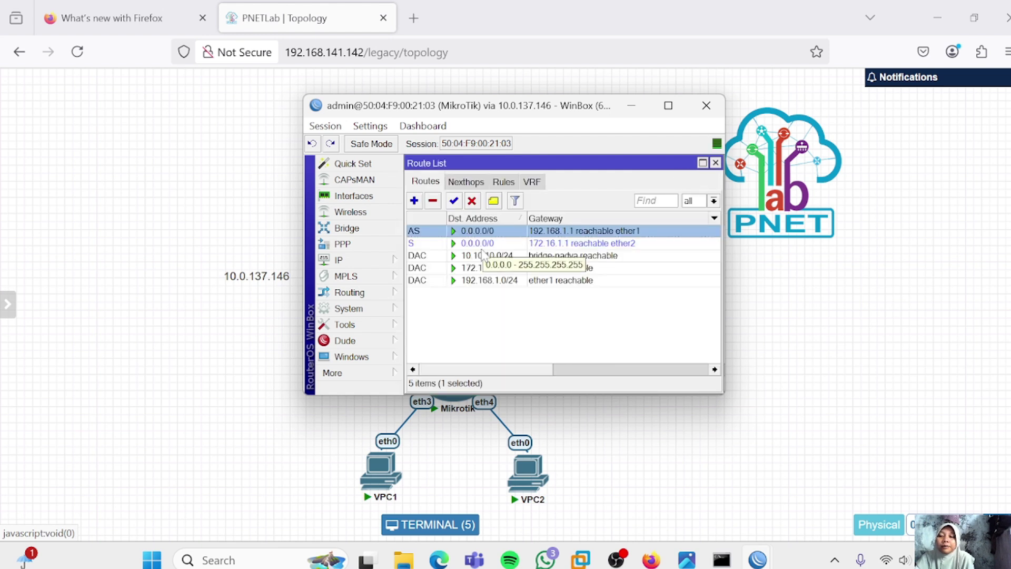
Disable router-isp1's 192.168.1.1/24 address, then open the MikroTik's unreachable default route
mouse_move(757, 560)
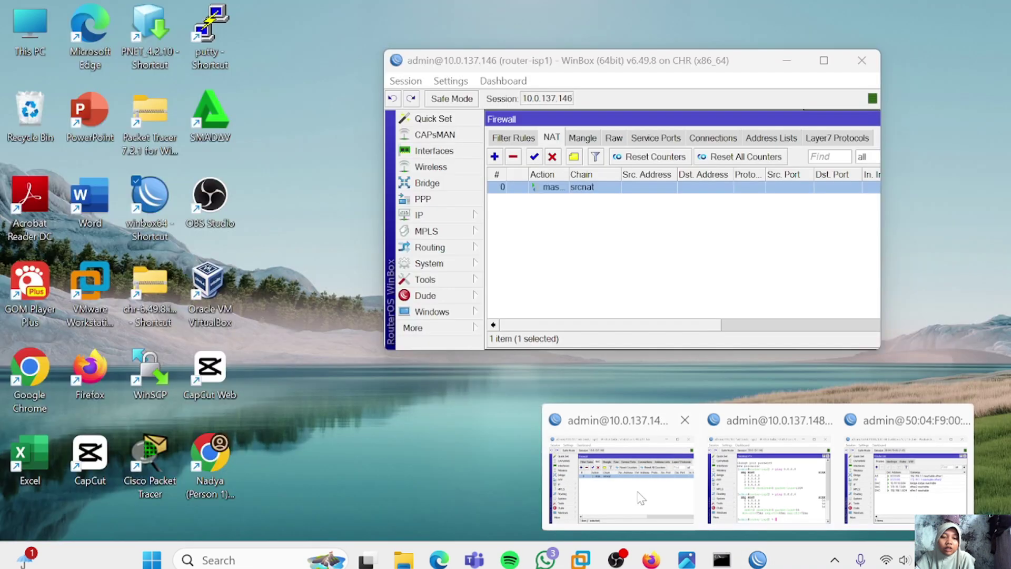
click(641, 497)
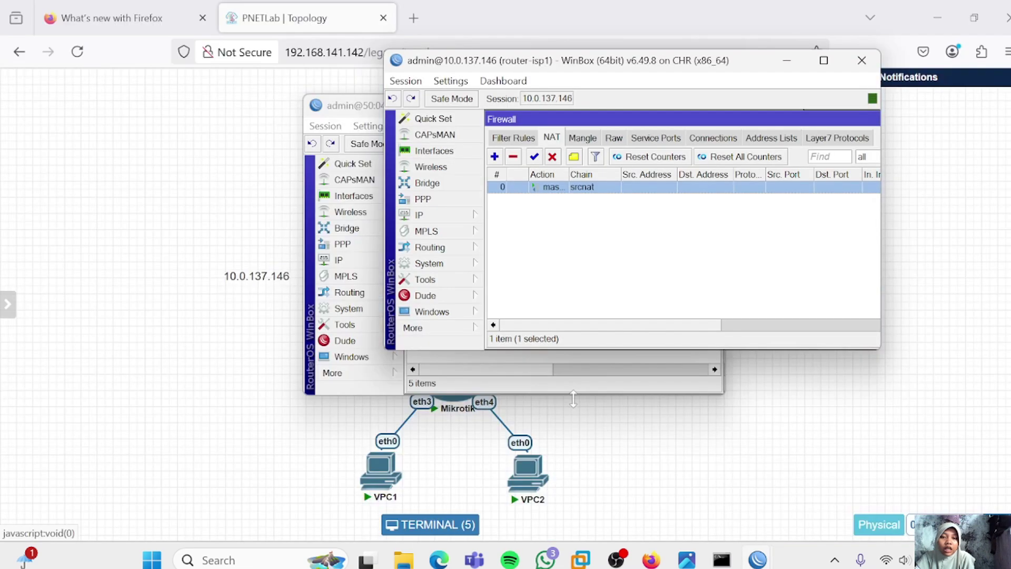
click(443, 209)
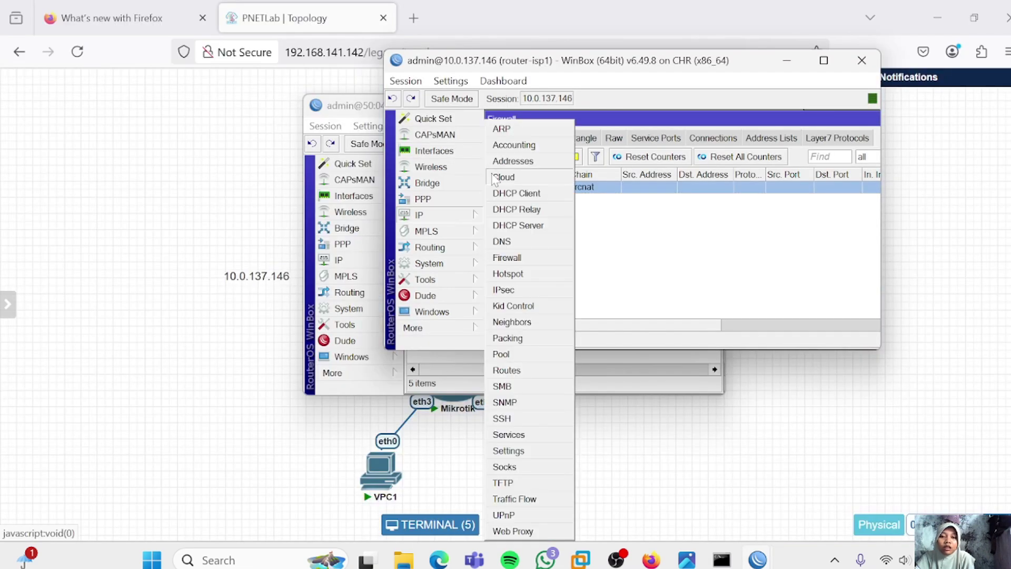
click(513, 161)
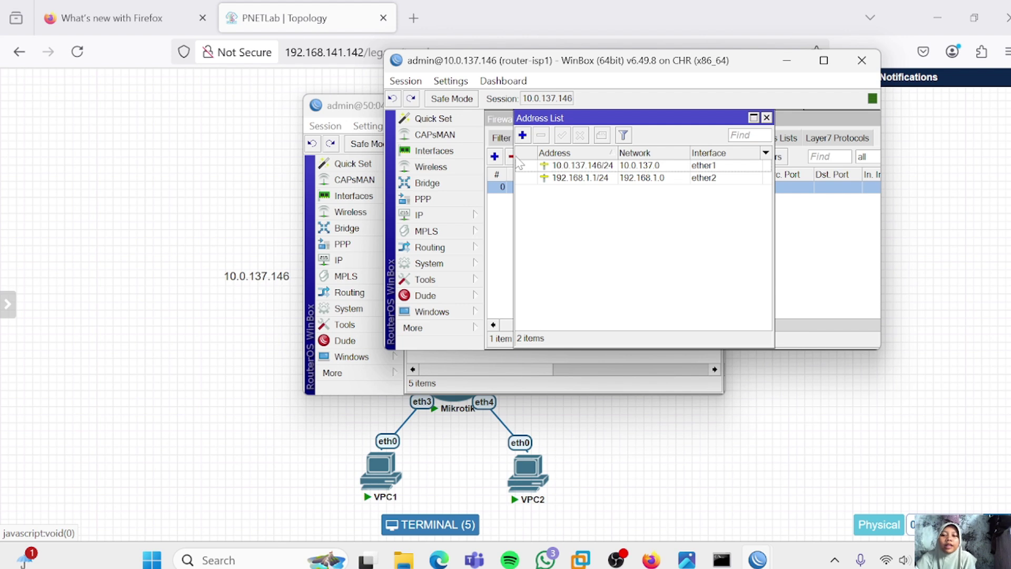
click(697, 180)
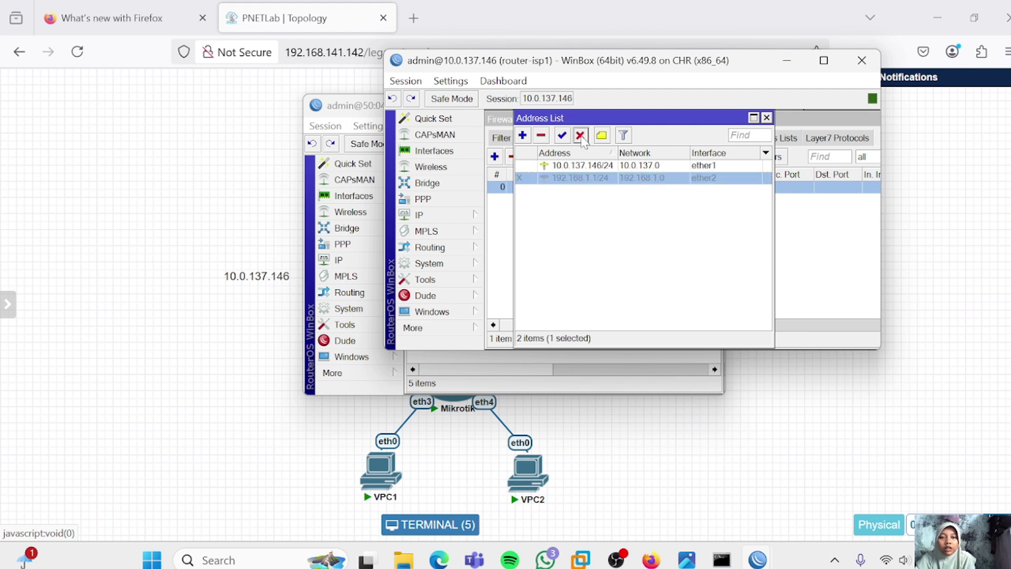
click(444, 365)
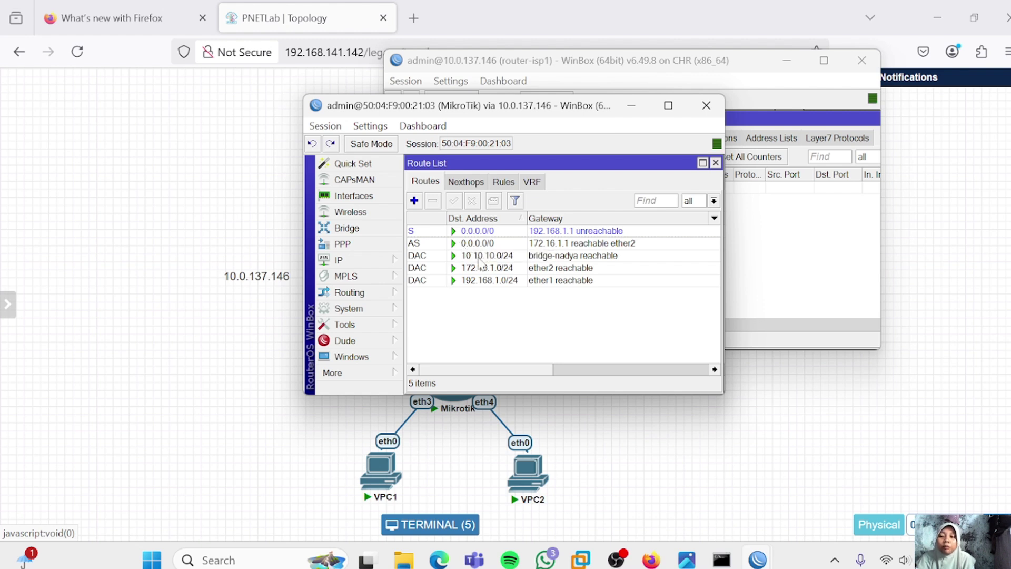
double_click(465, 232)
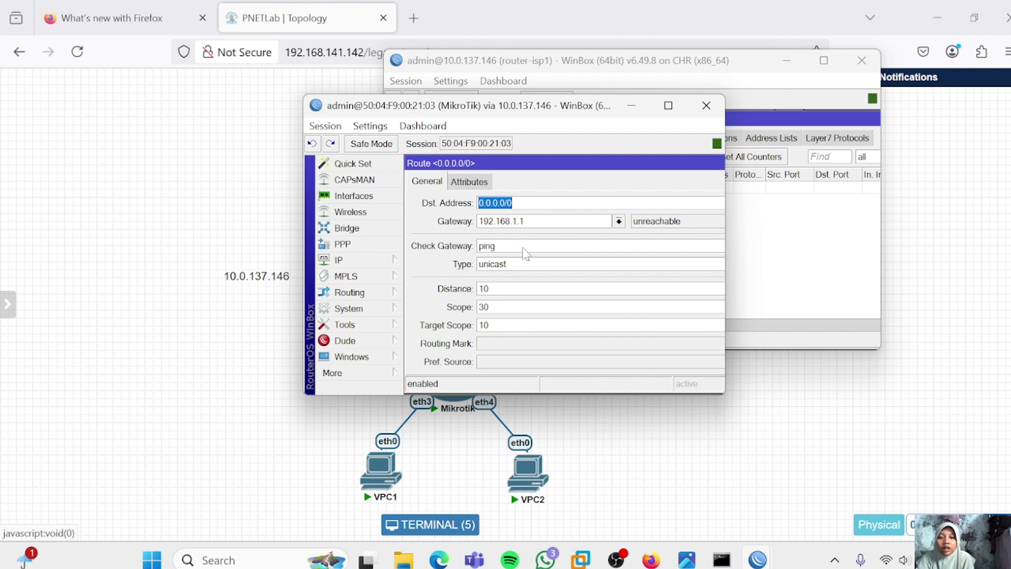
Clear the Check Gateway setting on the 192.168.1.1 default route and apply
click(678, 250)
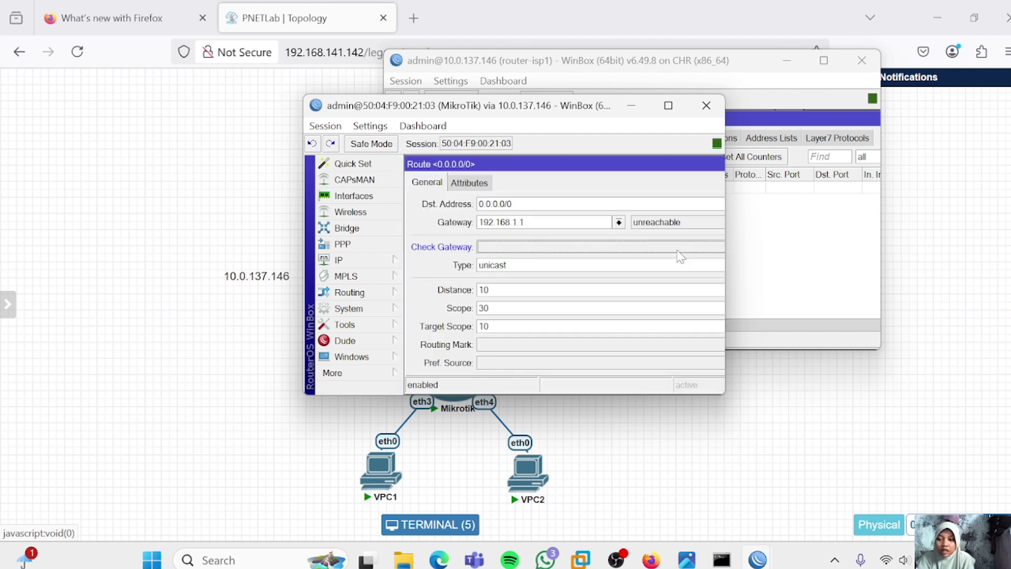
double_click(647, 165)
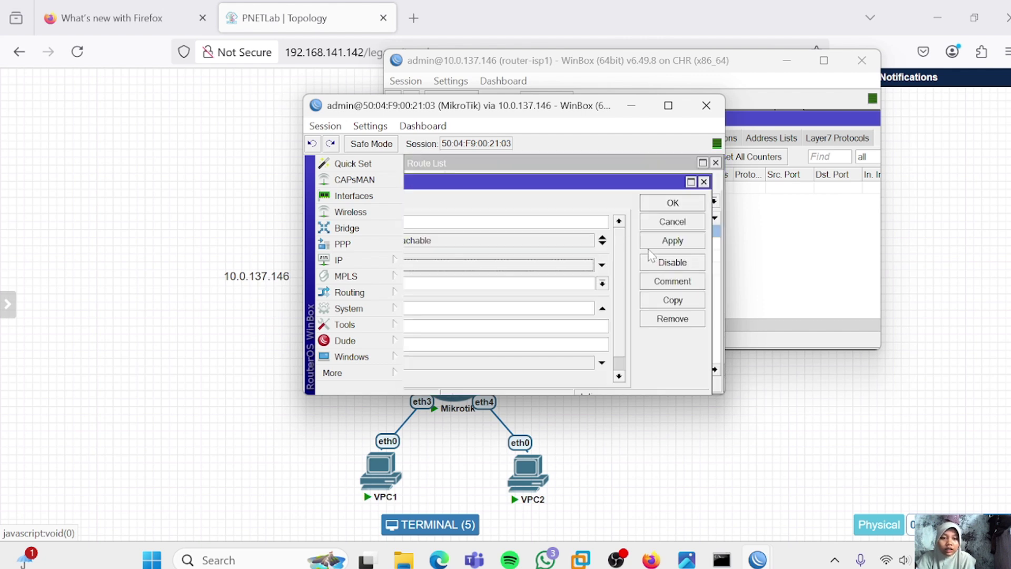
click(652, 243)
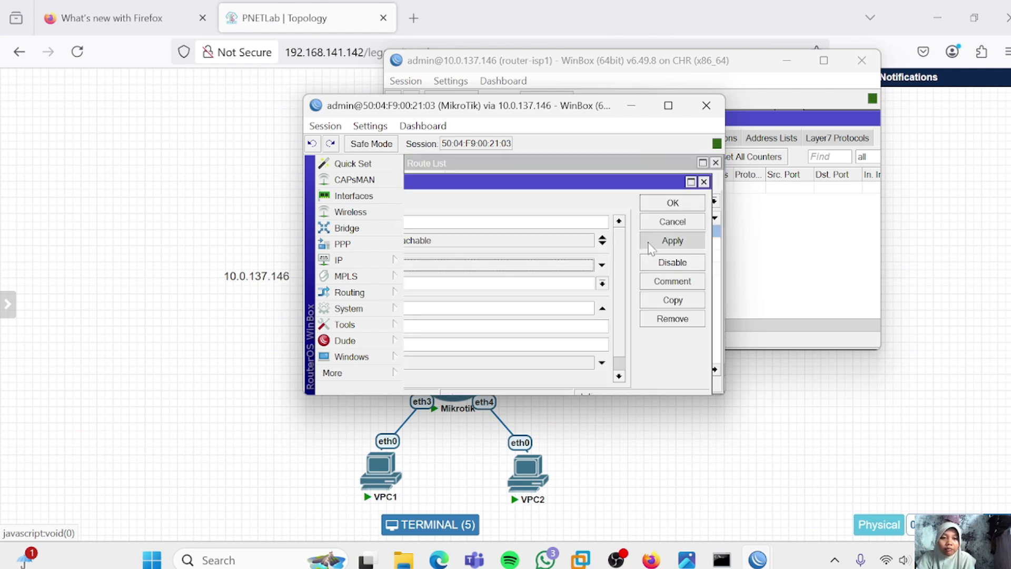
click(669, 204)
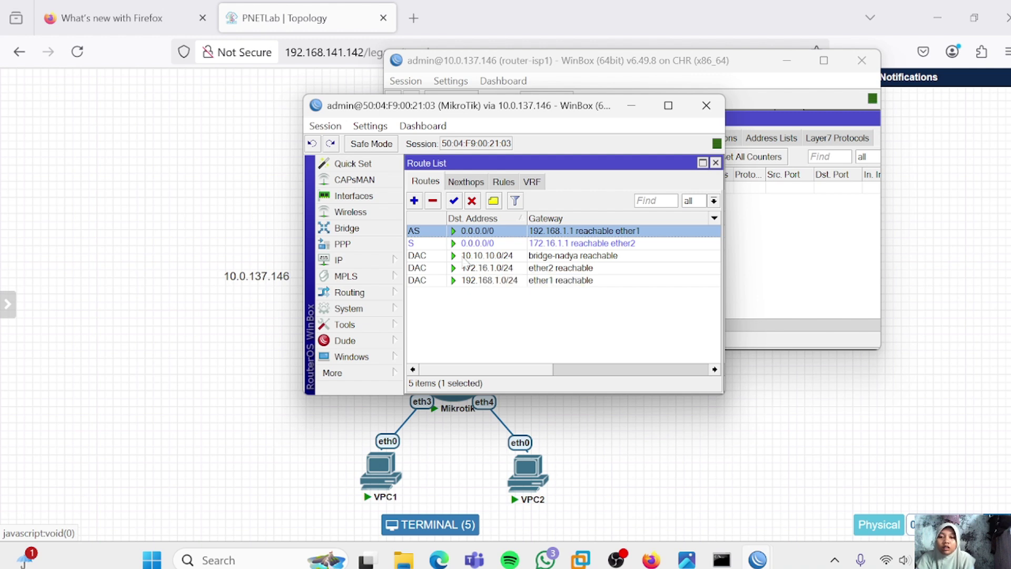
Set Check Gateway back to ping on that route, then reopen it to verify
double_click(441, 232)
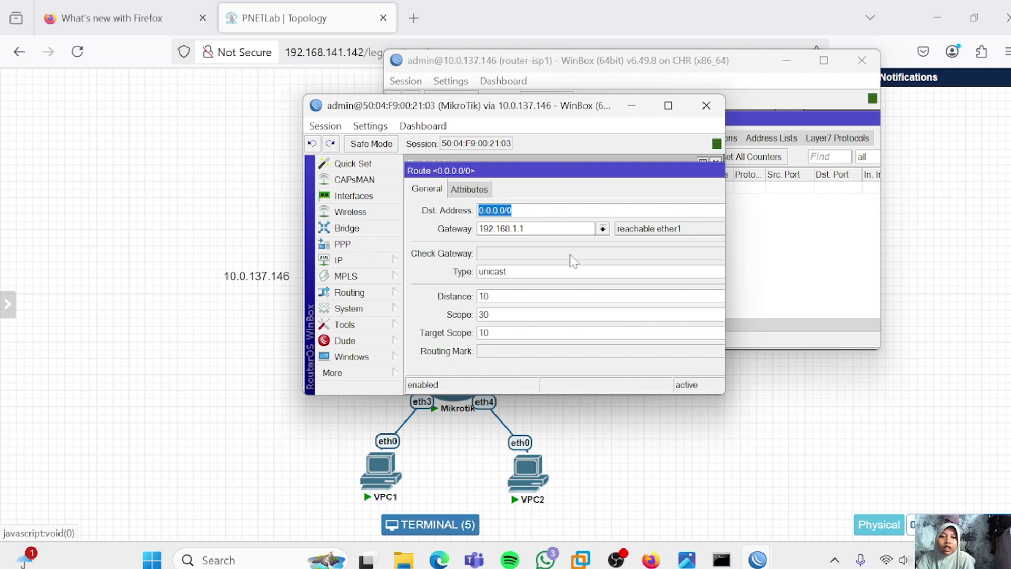
drag(560, 179, 377, 167)
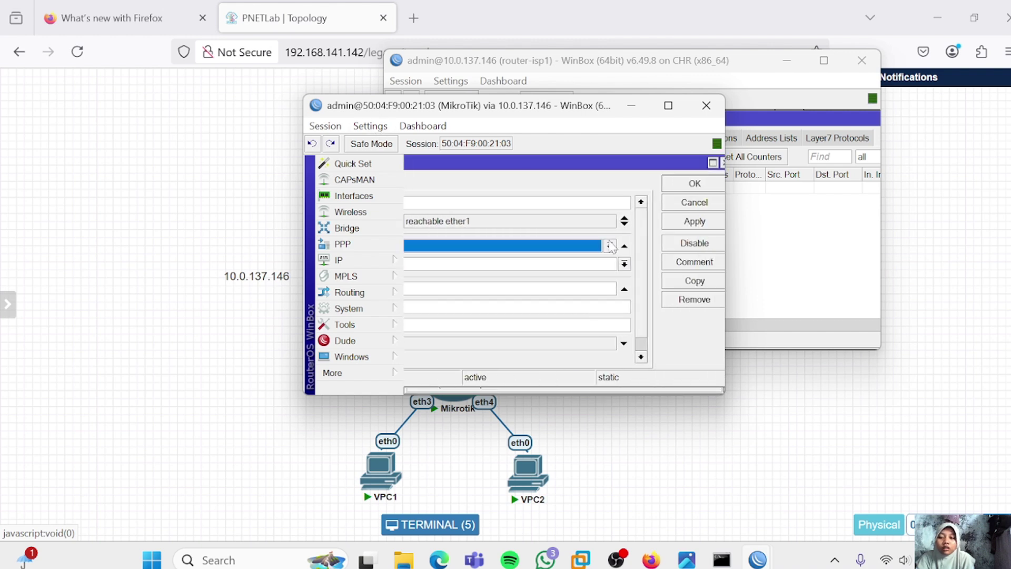
click(670, 223)
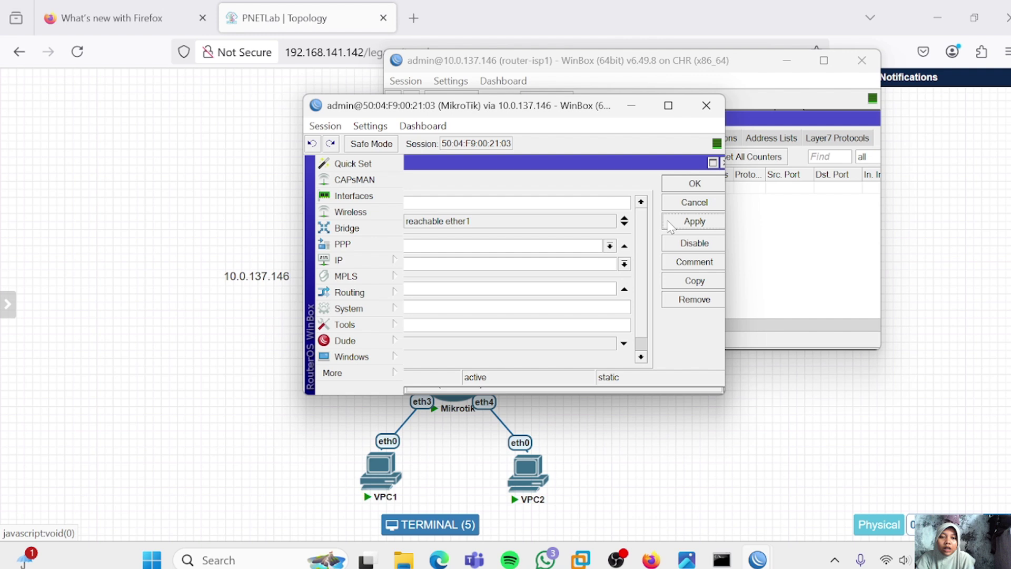
click(689, 184)
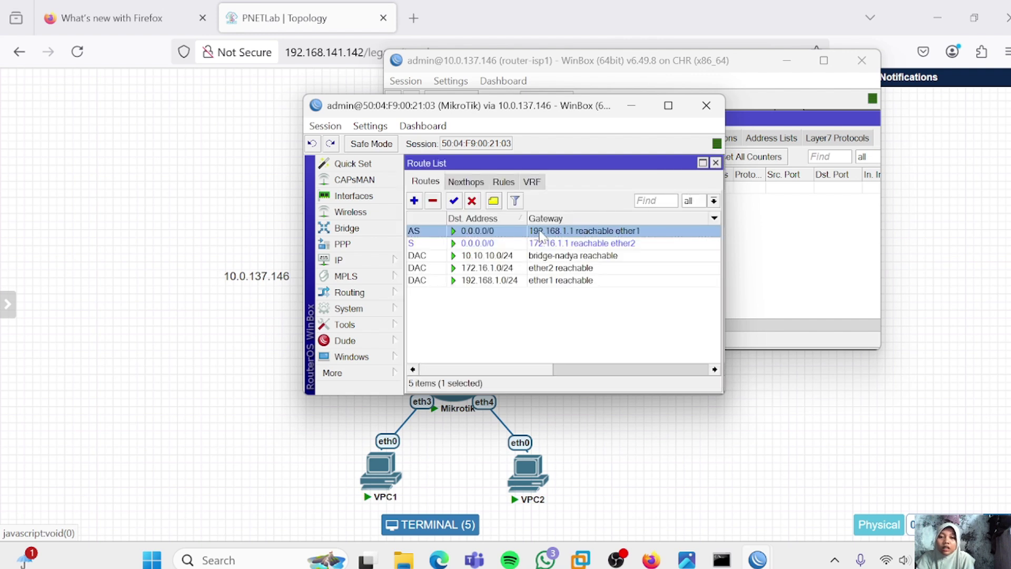
double_click(540, 234)
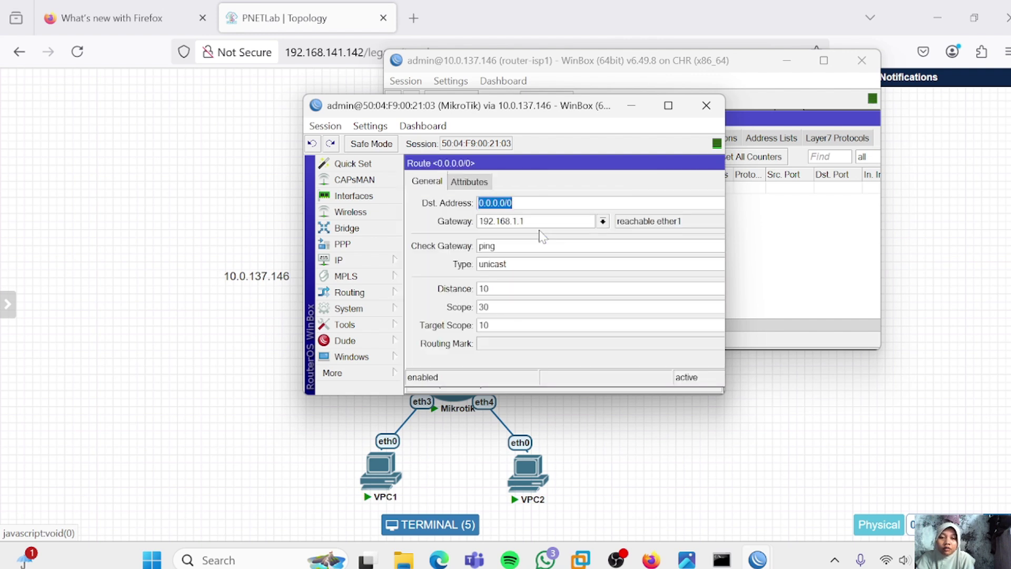
double_click(590, 164)
key(Escape)
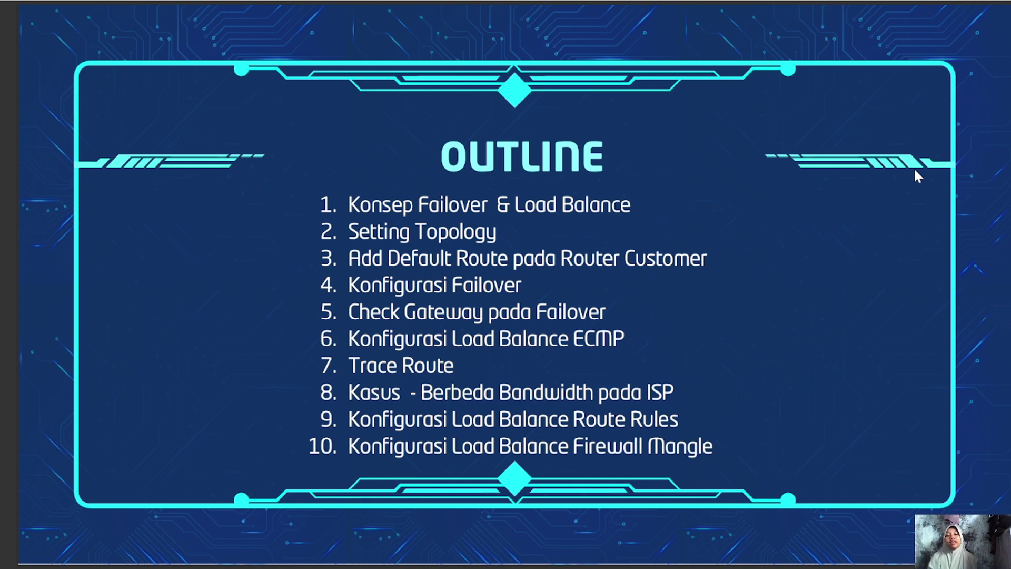
Advance to the LOAD BALANCE slide and switch back to the PNETLab topology page
key(Right)
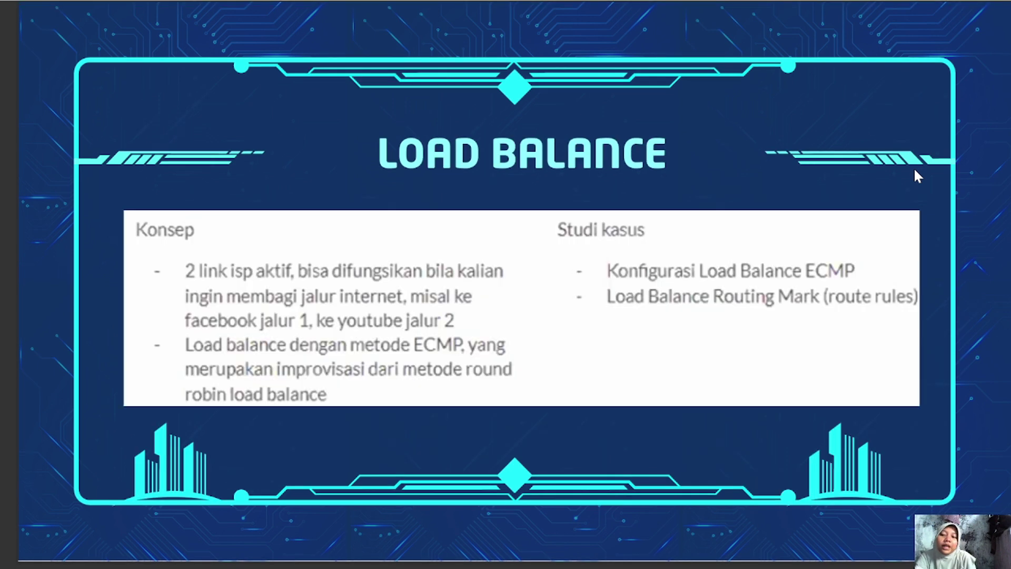
key(F11)
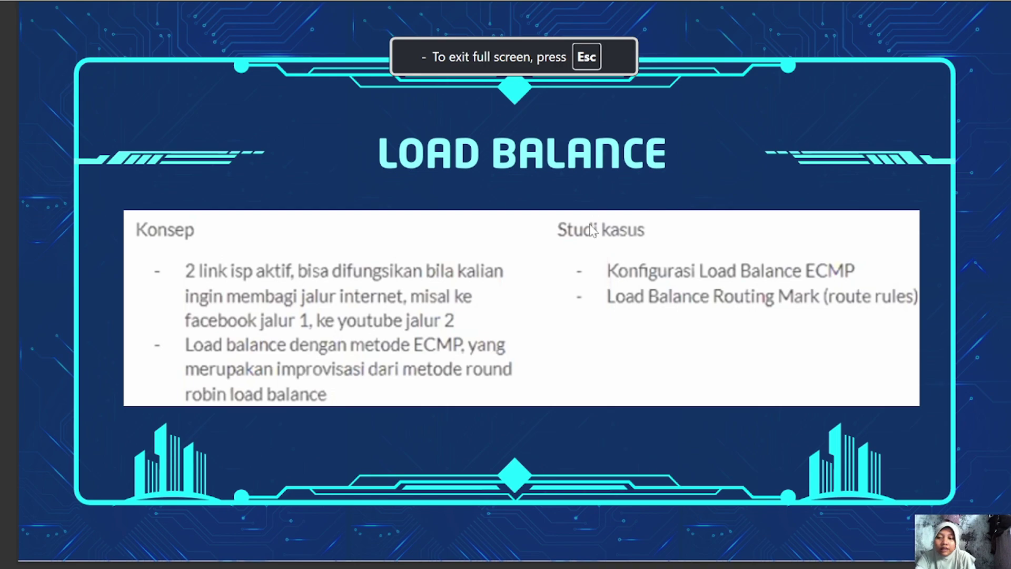
key(alt+Tab)
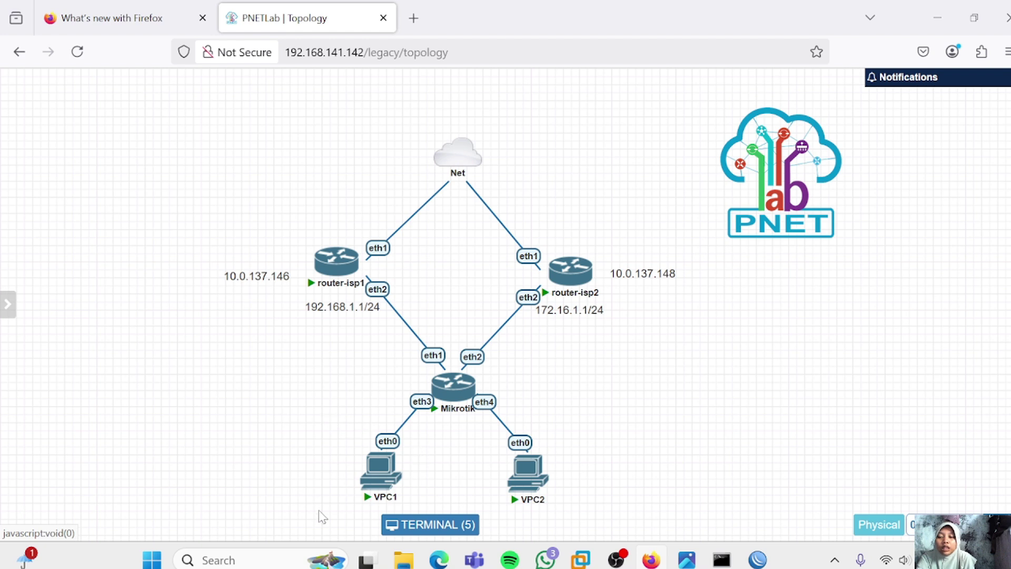
Enable 192.168.1.1/24 in router-isp1's IP > Addresses list, then switch back to the MikroTik routes
mouse_move(335, 261)
mouse_move(757, 559)
mouse_move(604, 460)
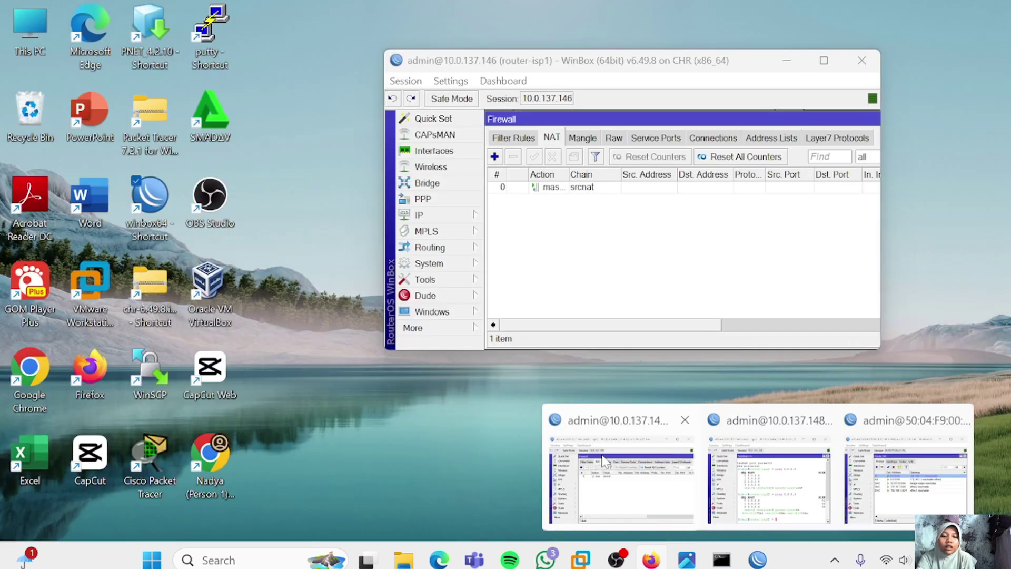
click(604, 459)
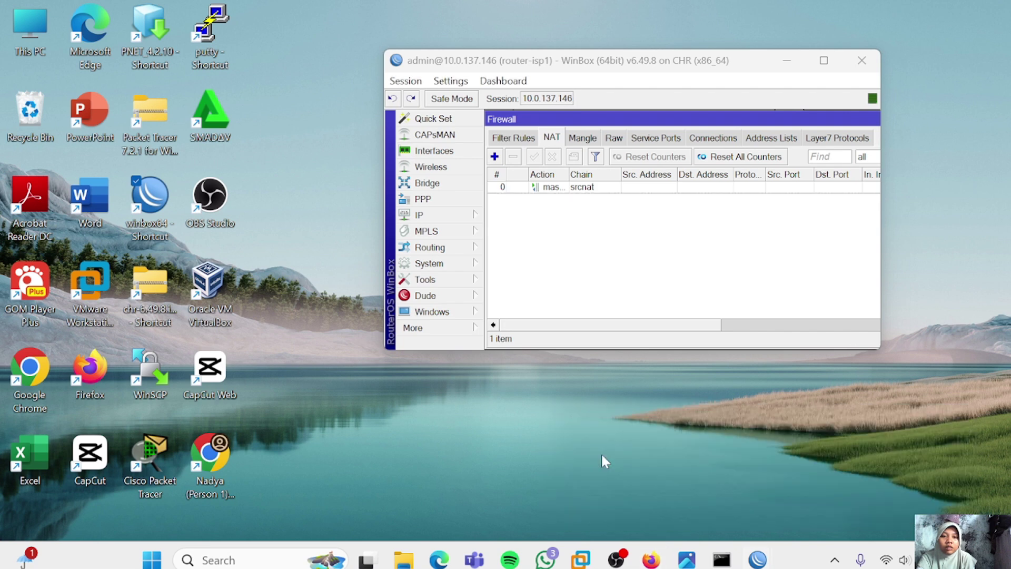
click(427, 183)
click(418, 215)
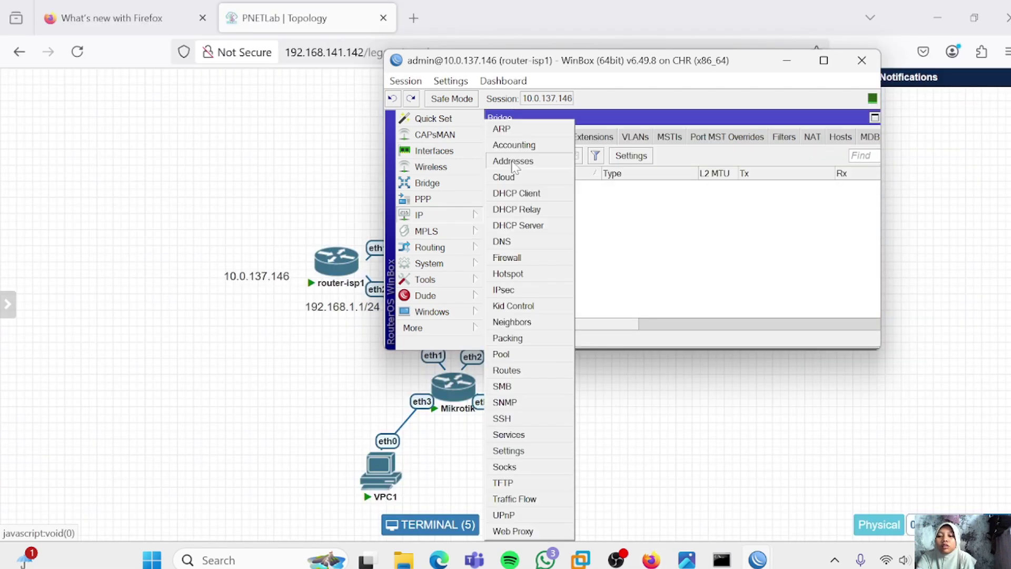
click(514, 162)
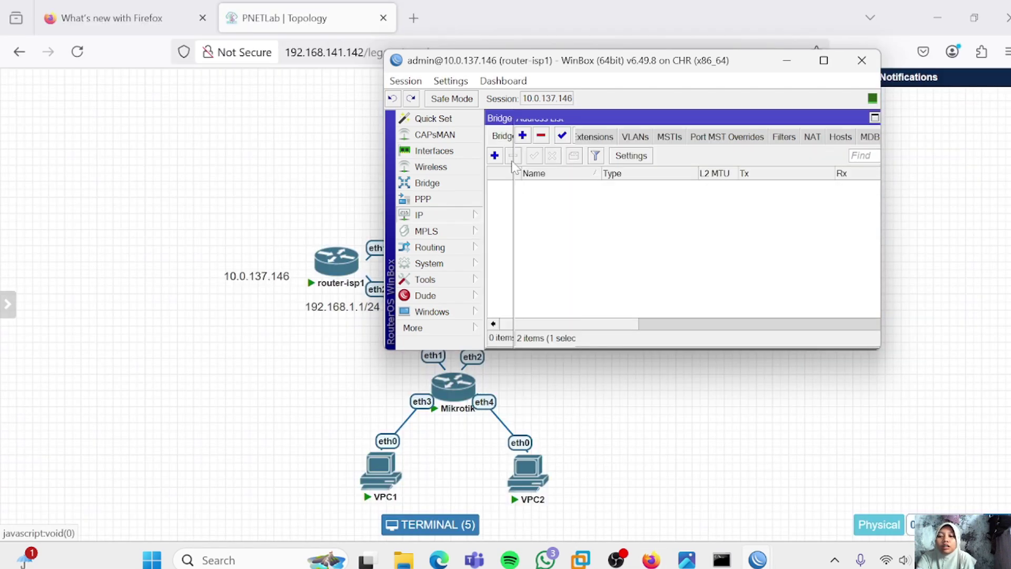
click(562, 136)
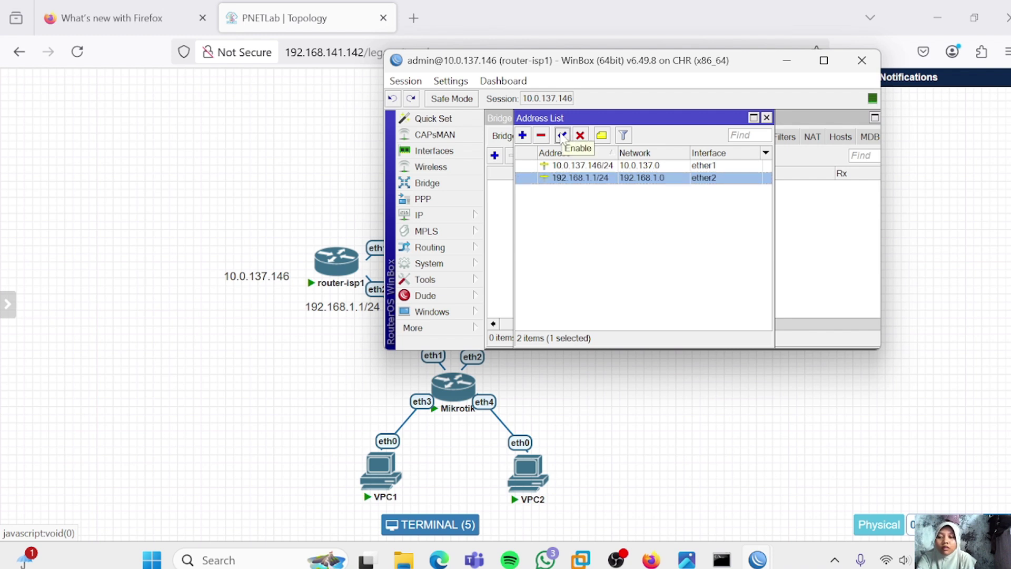
key(alt+Tab)
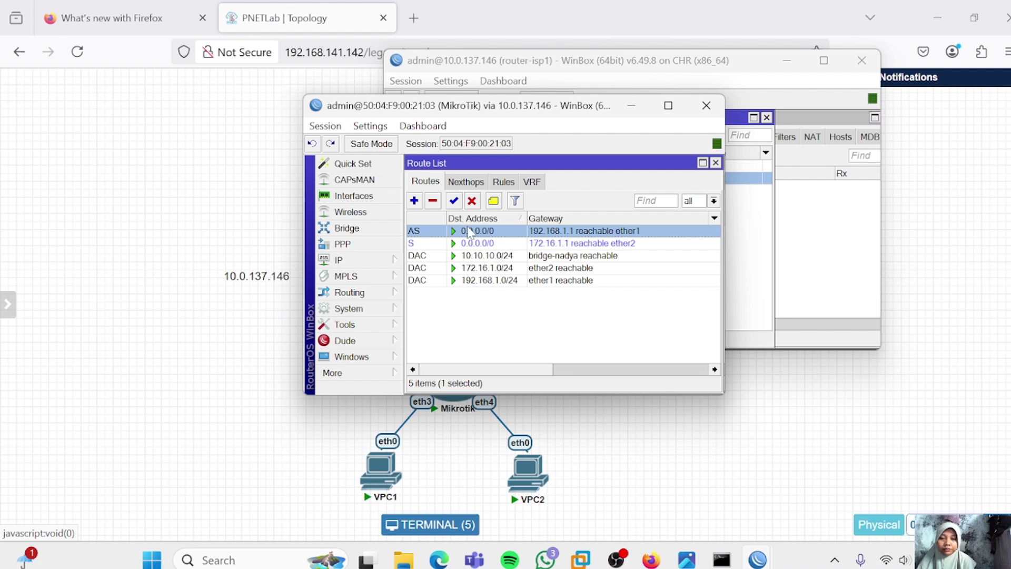
Delete the existing 192.168.1.1 and 172.16.1.1 default routes from the MikroTik route list
click(432, 201)
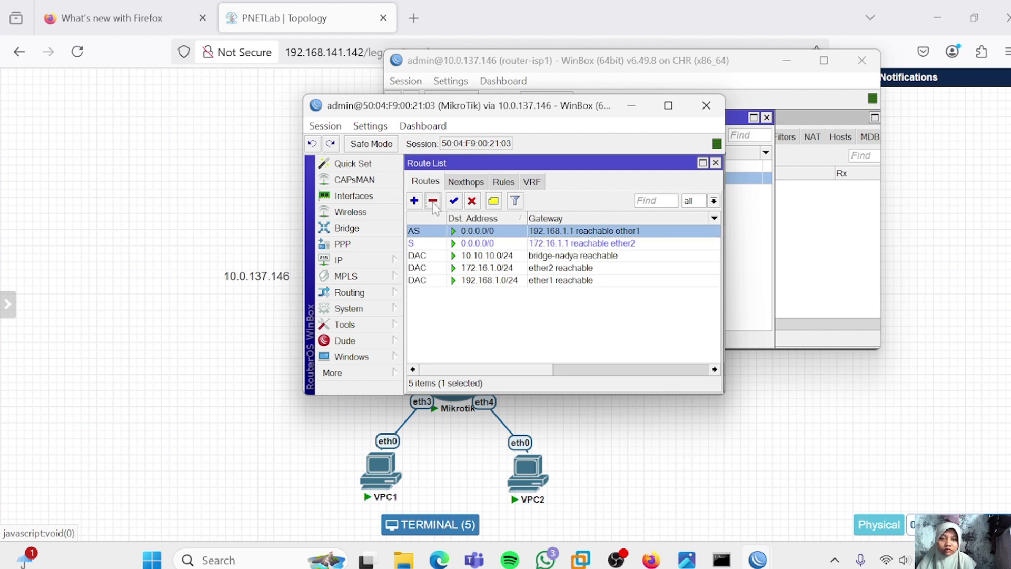
click(427, 232)
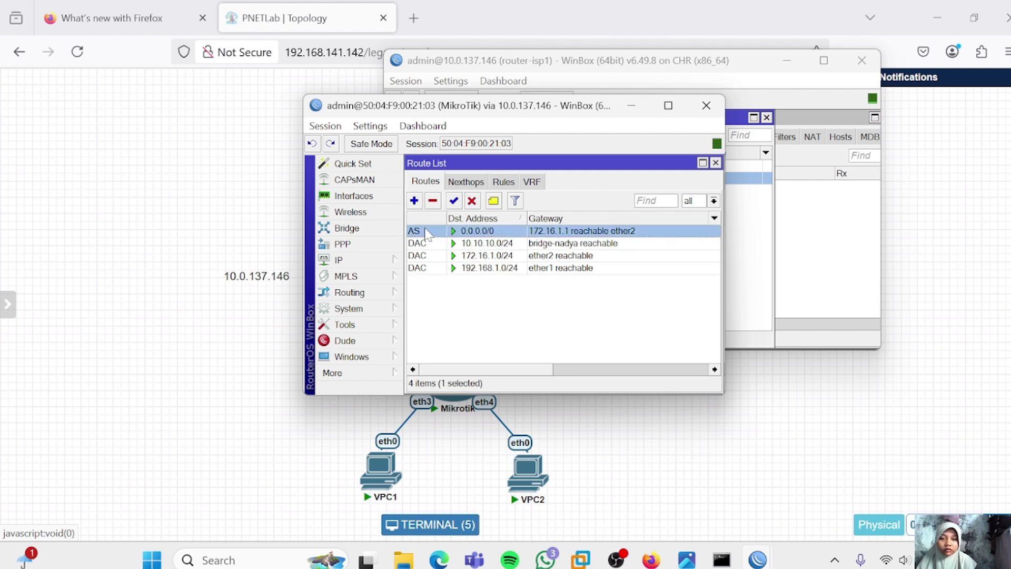
click(432, 201)
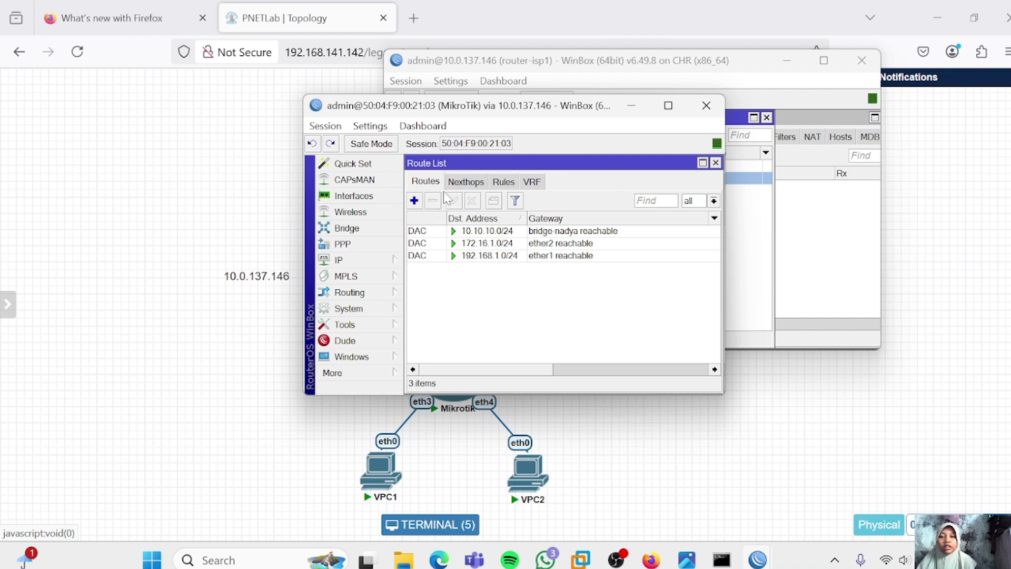
Add one 0.0.0.0/0 route with gateways 192.168.1.1 and 172.16.1.1, then apply and save
click(414, 201)
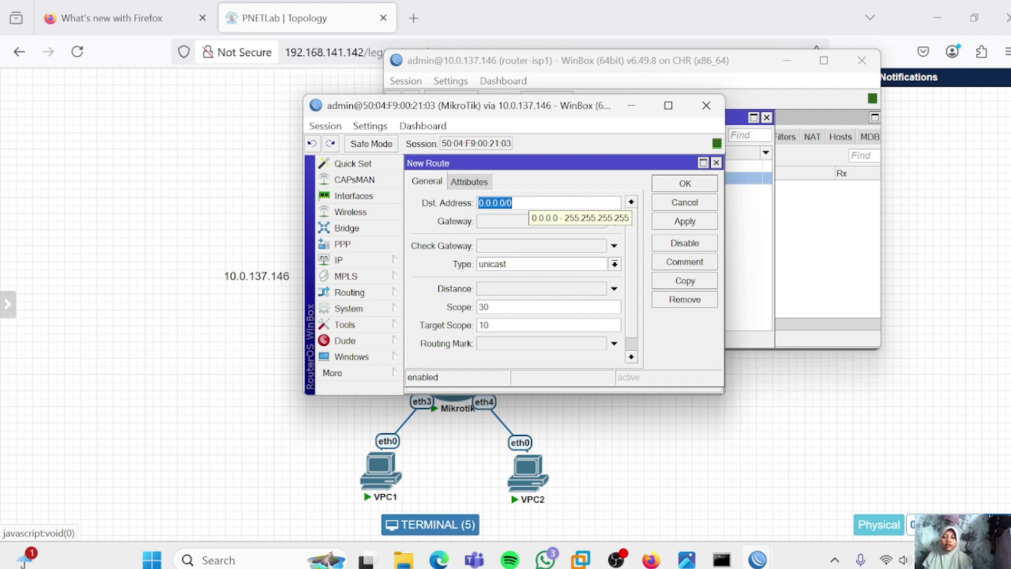
click(523, 221)
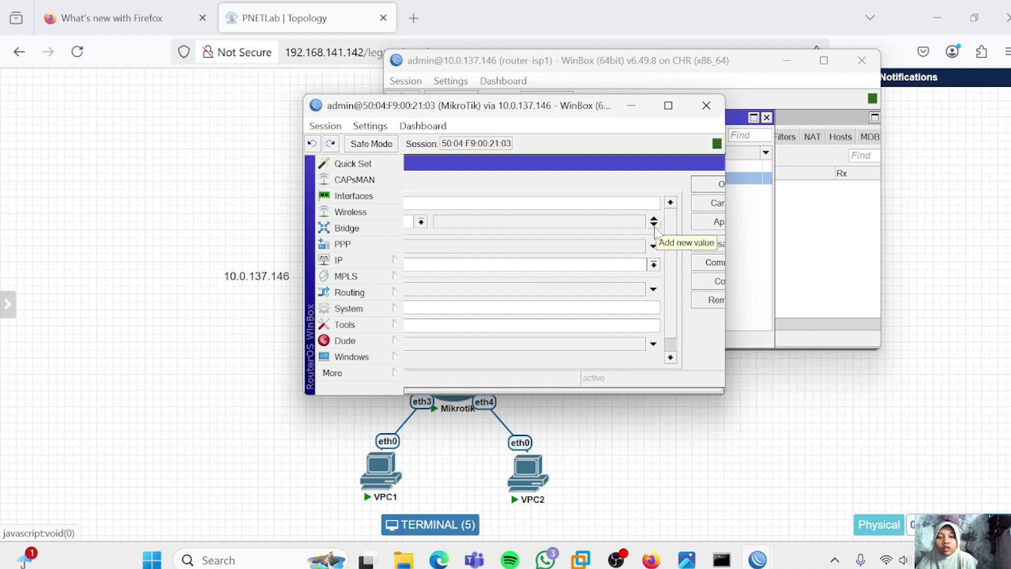
click(654, 225)
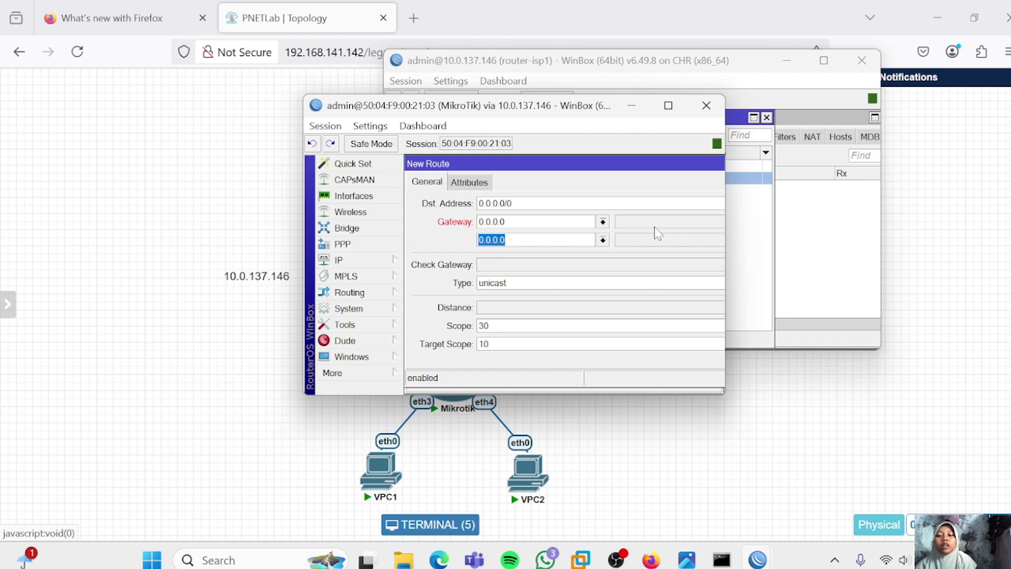
key(shift+Tab)
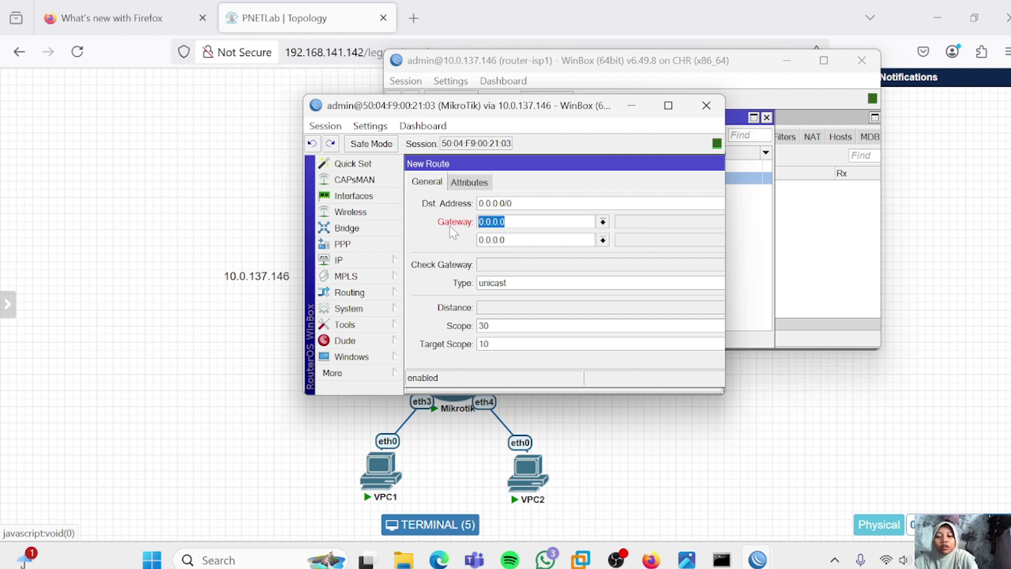
text(192.16)
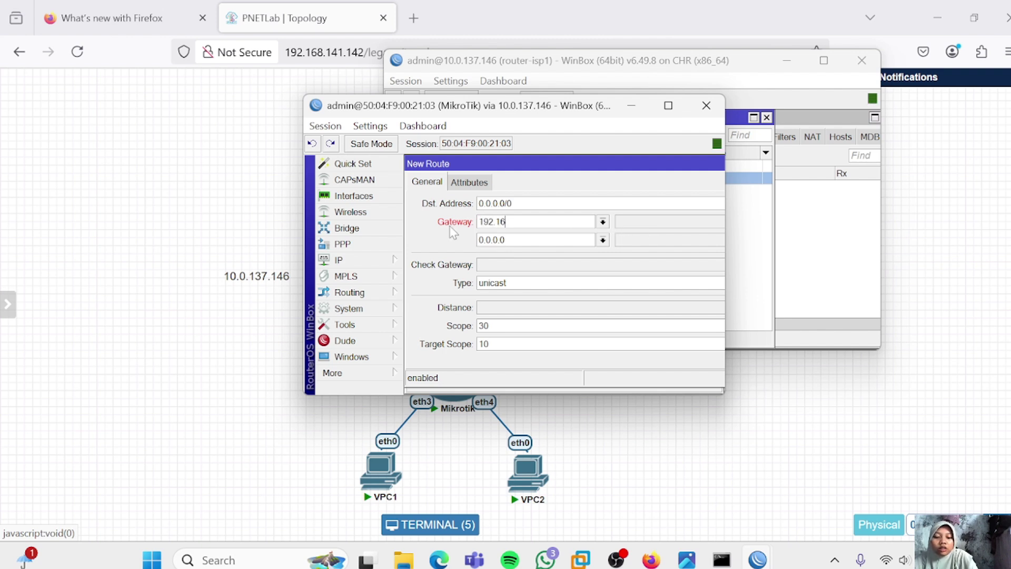
text(8.1.1)
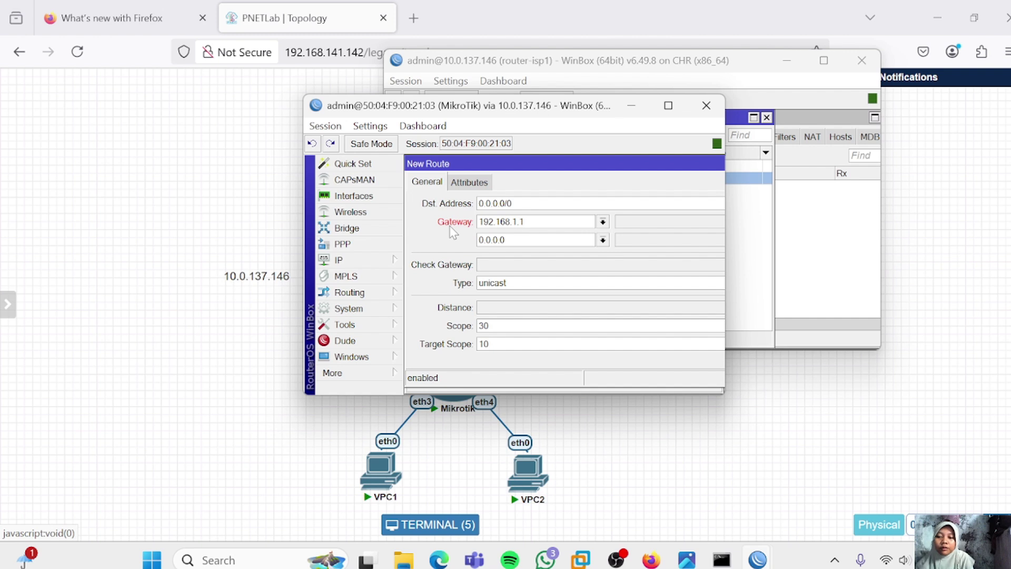
key(Tab)
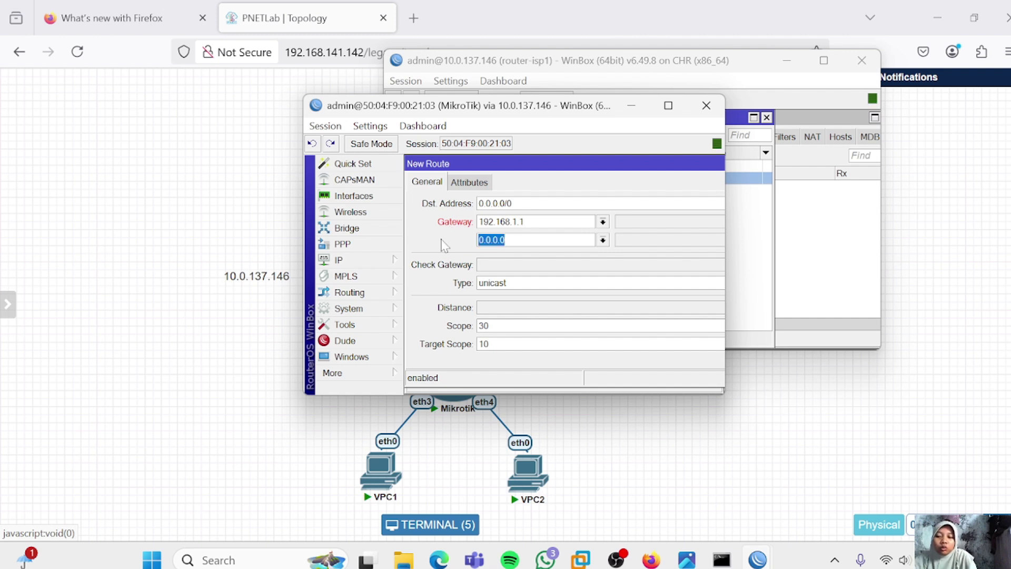
text(172.16)
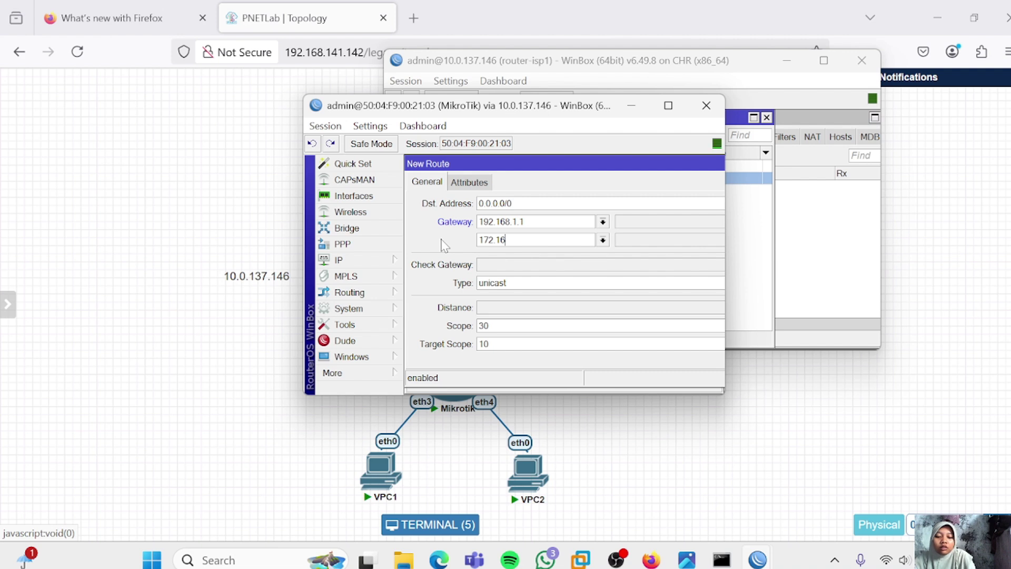
text(.1.1)
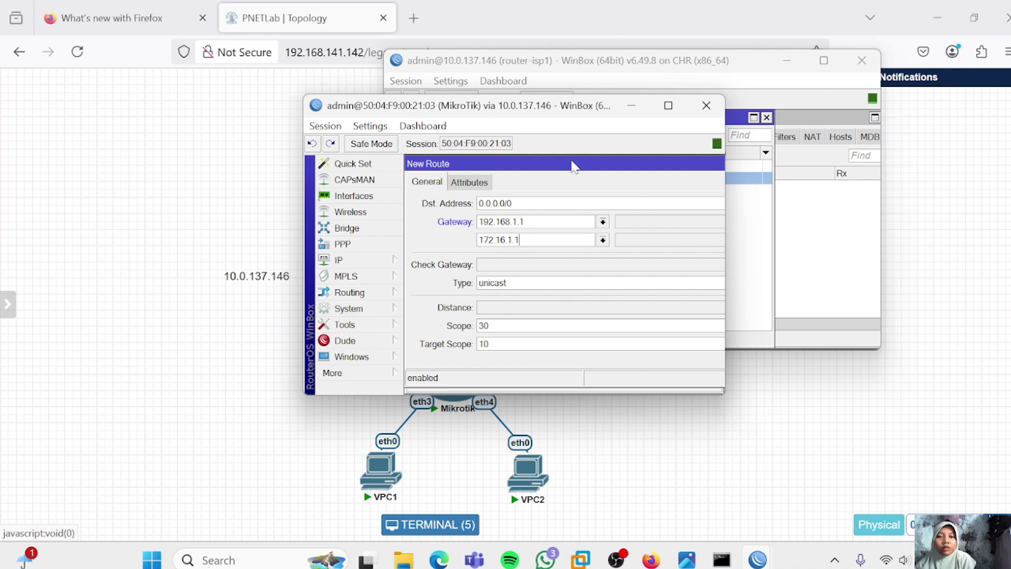
drag(513, 163, 358, 126)
click(670, 223)
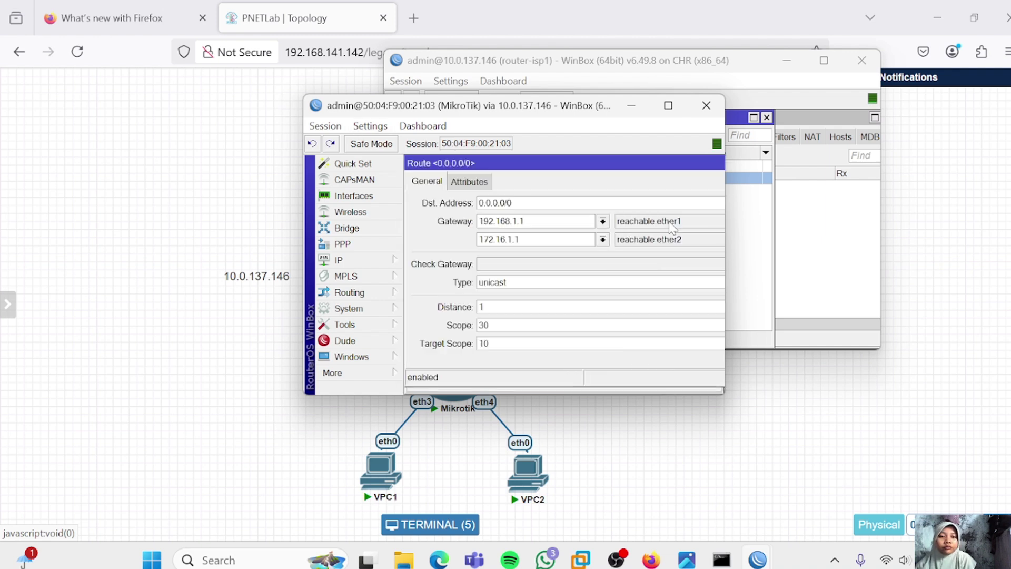
drag(662, 165, 442, 167)
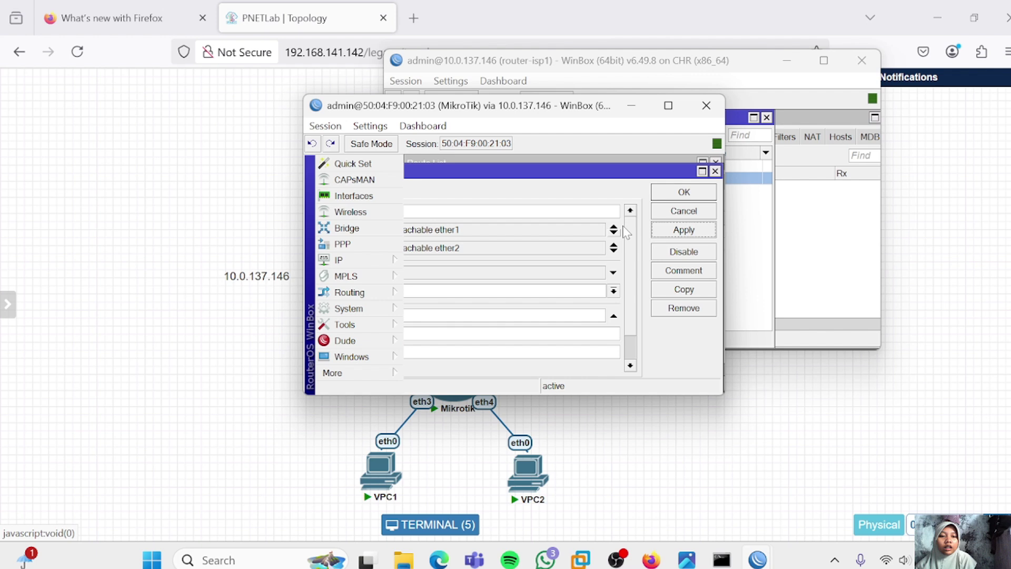
click(678, 191)
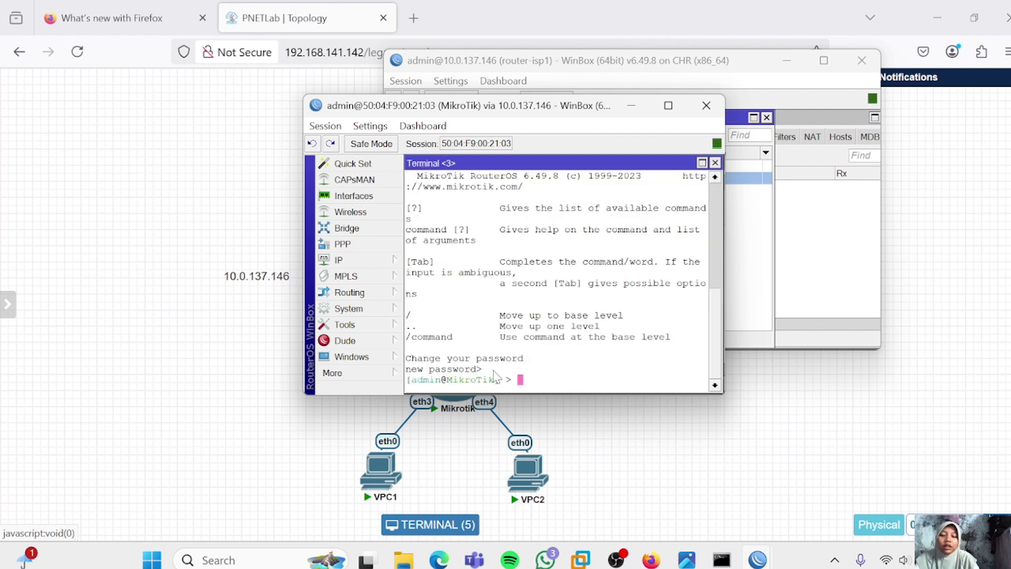
Run 'ip route print' to list the active 0.0.0.0/0 route, then return to the PNETLab topology
text(ip)
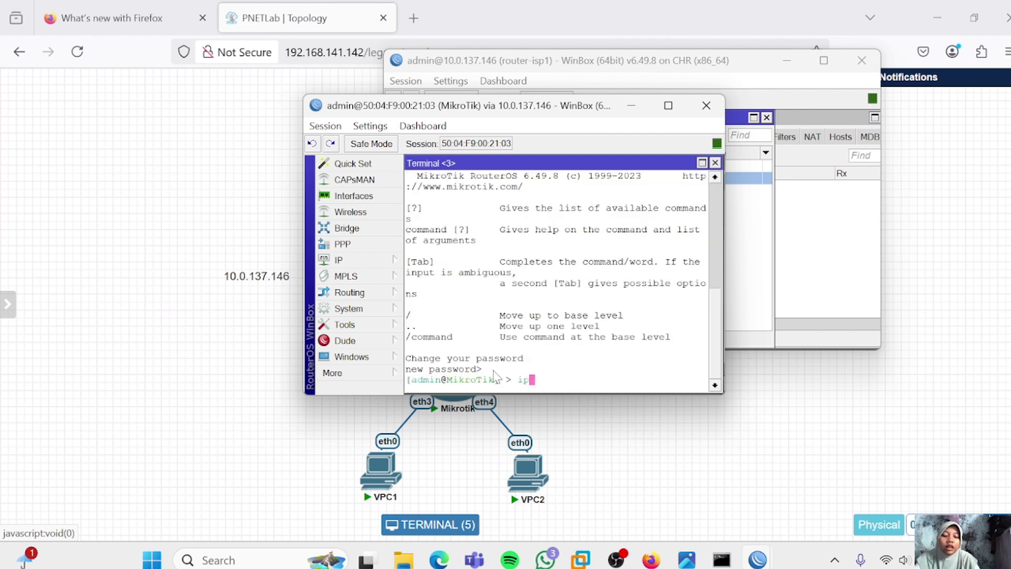
text( route print)
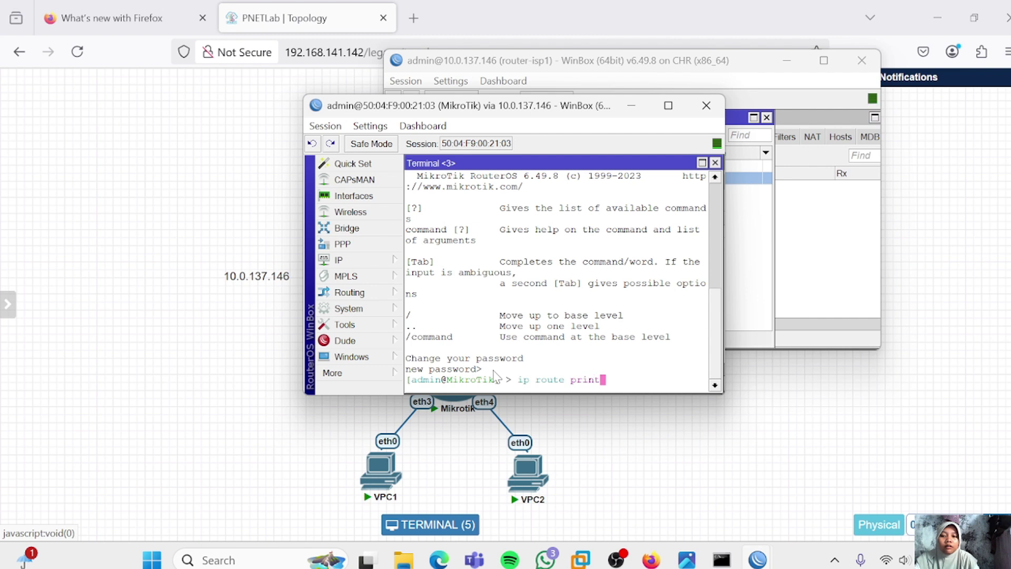
key(Return)
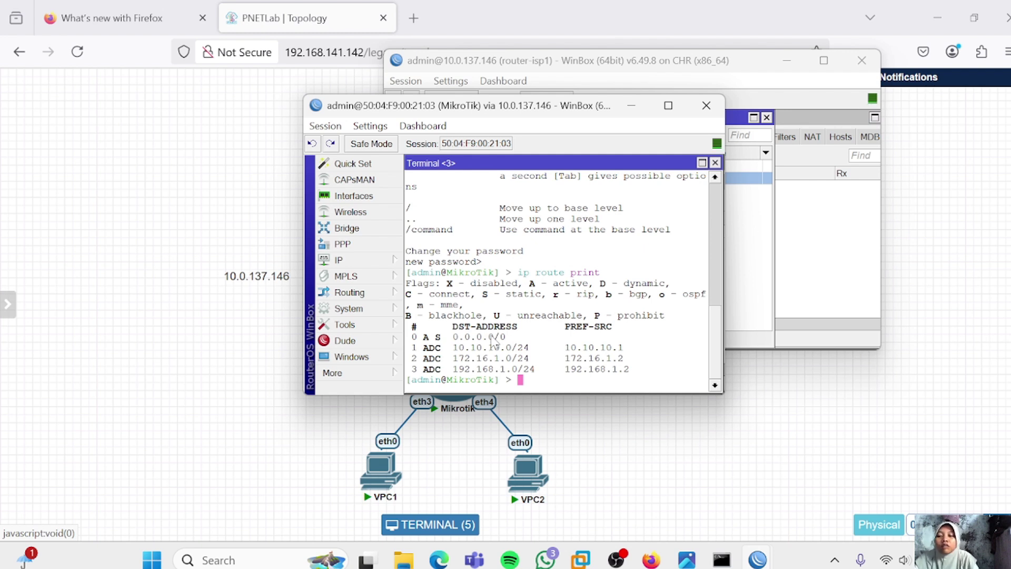
click(454, 466)
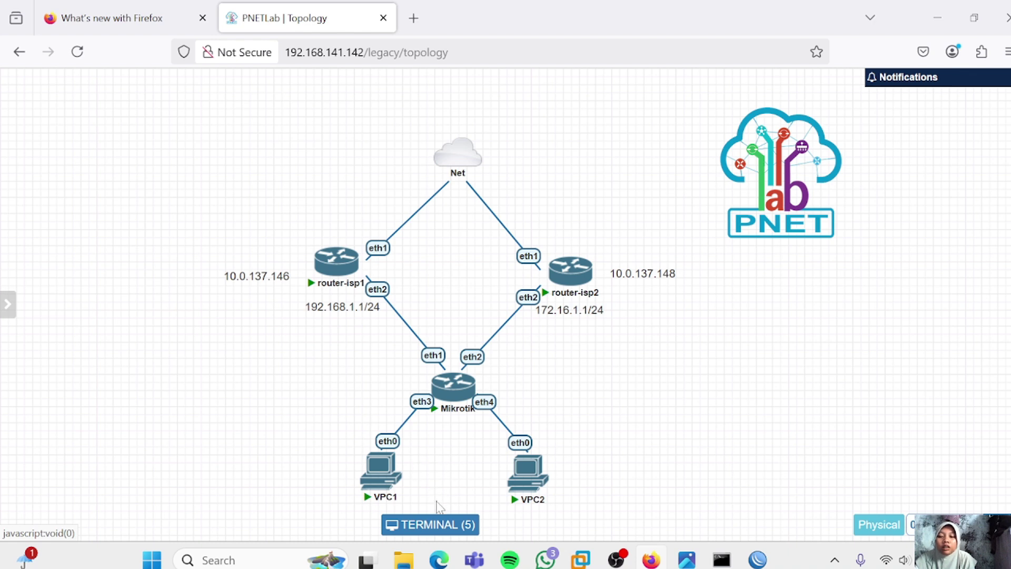
In the VPC1 console, run 'ip dhcp' to obtain address 10.10.10.254/24
click(432, 523)
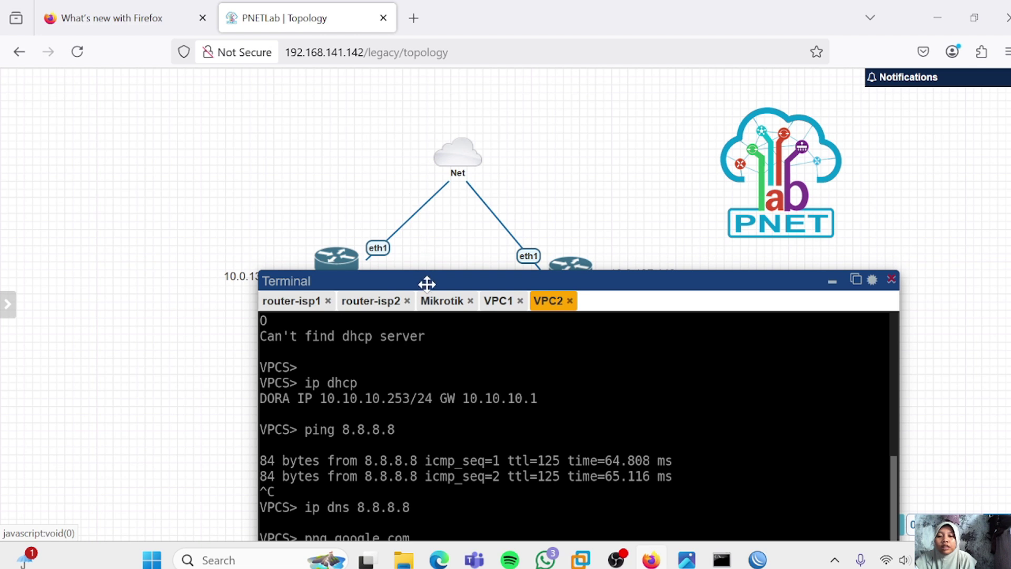
drag(427, 282, 411, 115)
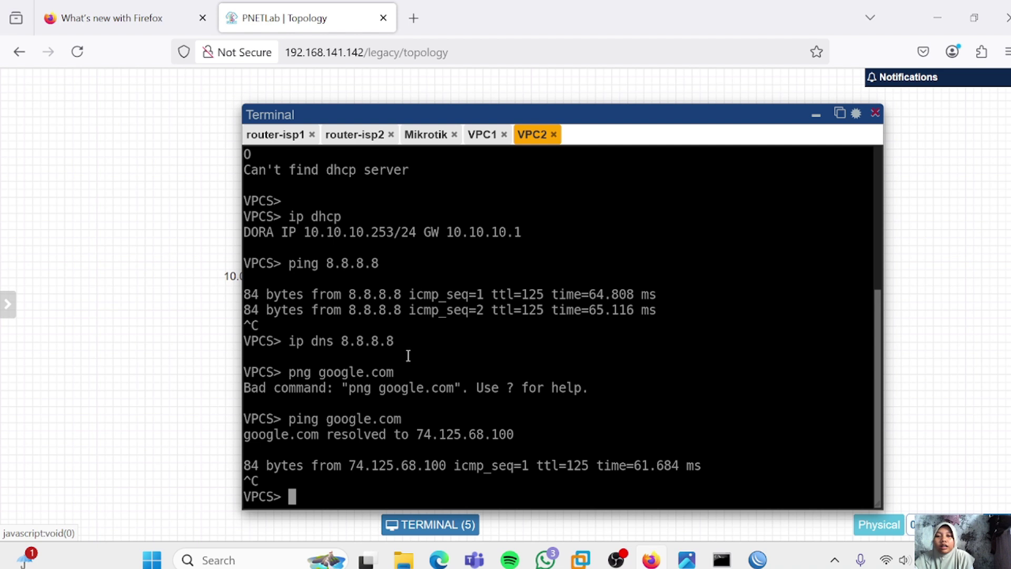
click(479, 138)
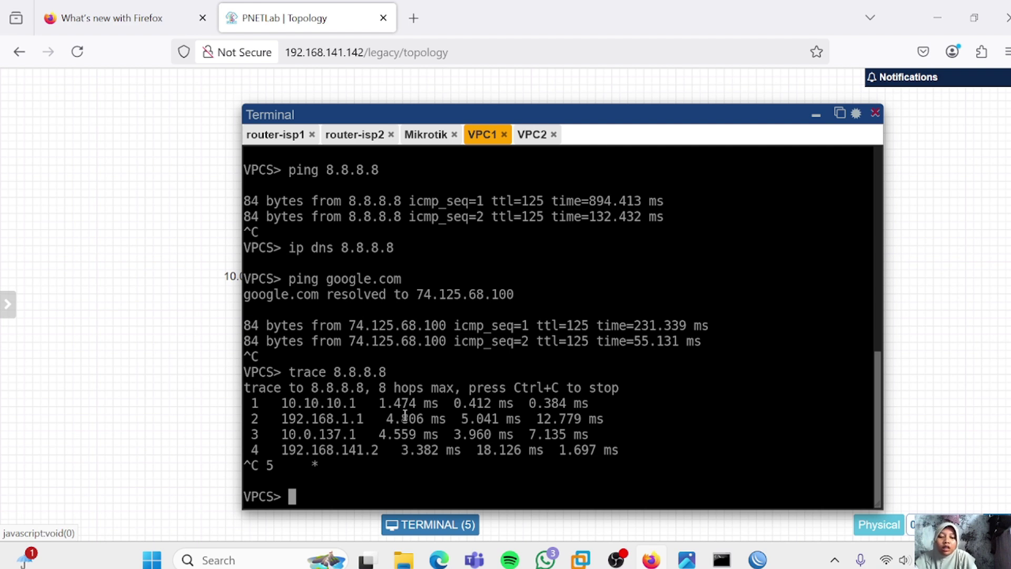
text(ip)
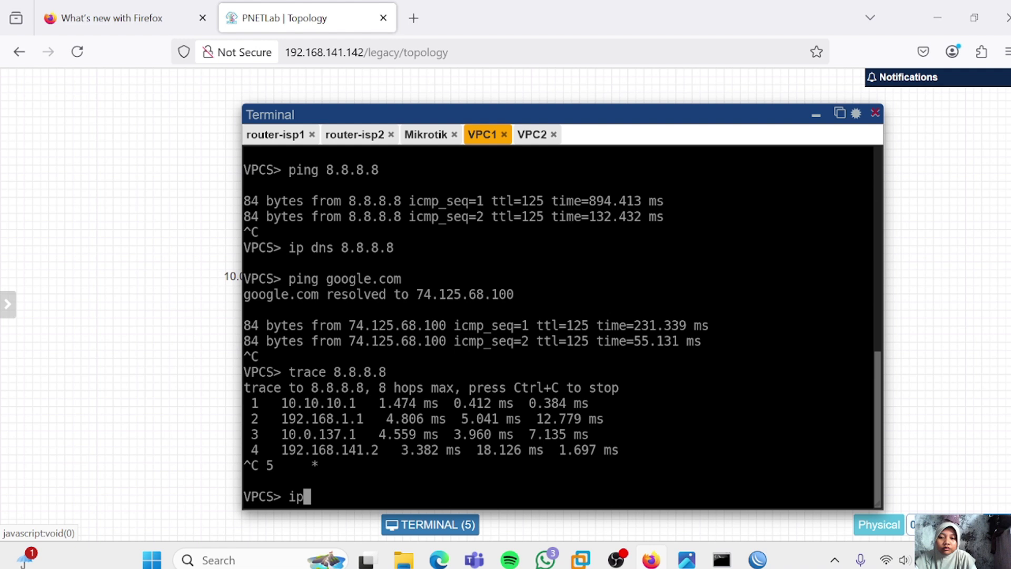
text( d)
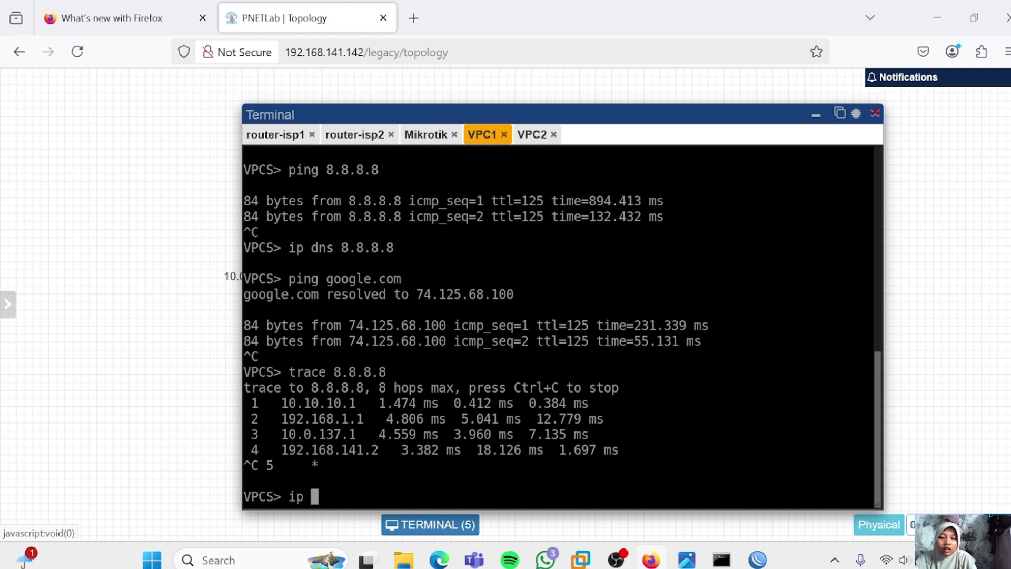
text(hcp)
key(Return)
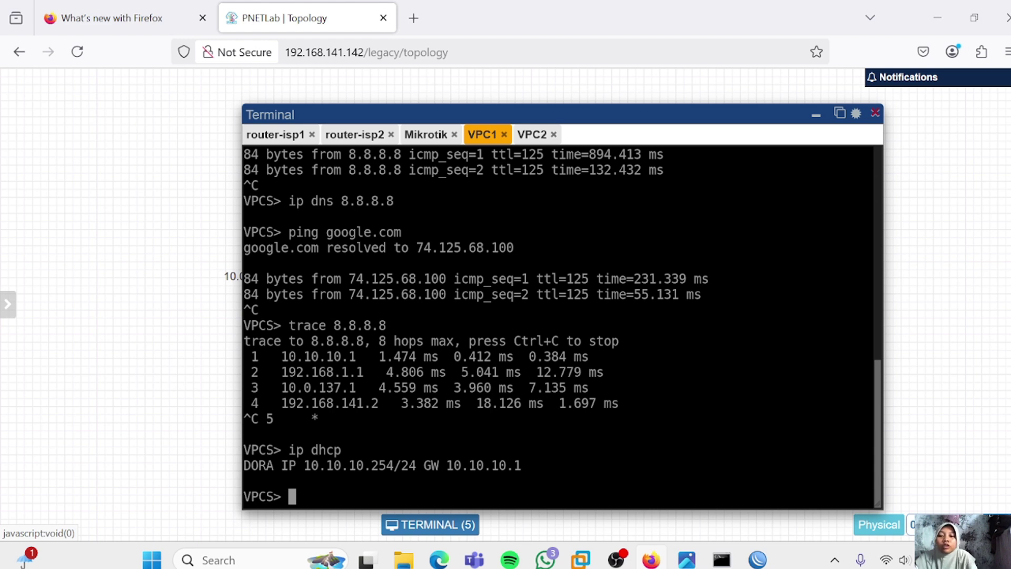
Ping and trace 8.8.8.8 from VPC1, confirming the path goes via 192.168.1.1
text(ping 8)
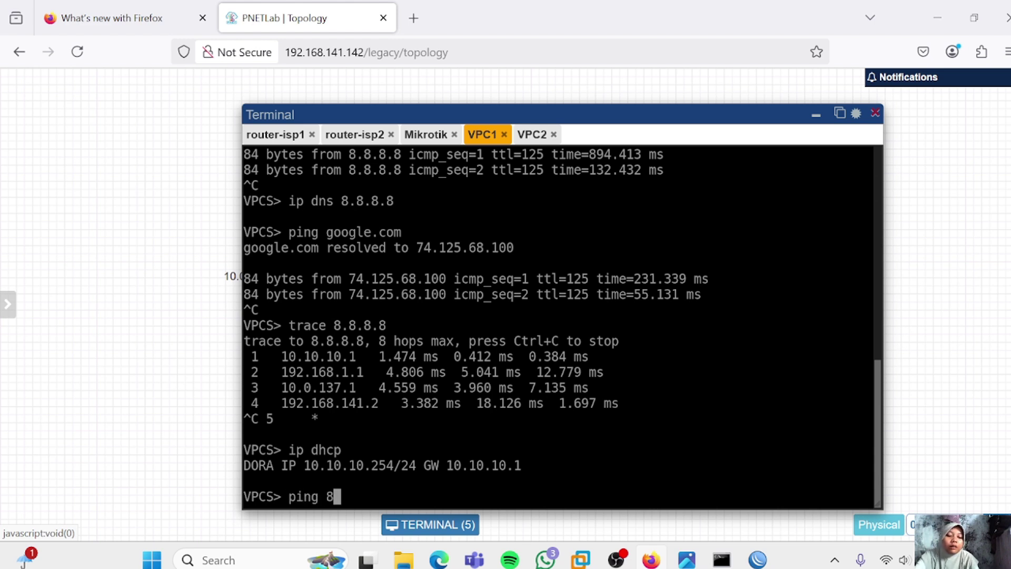
text(.8.8.8)
key(Return)
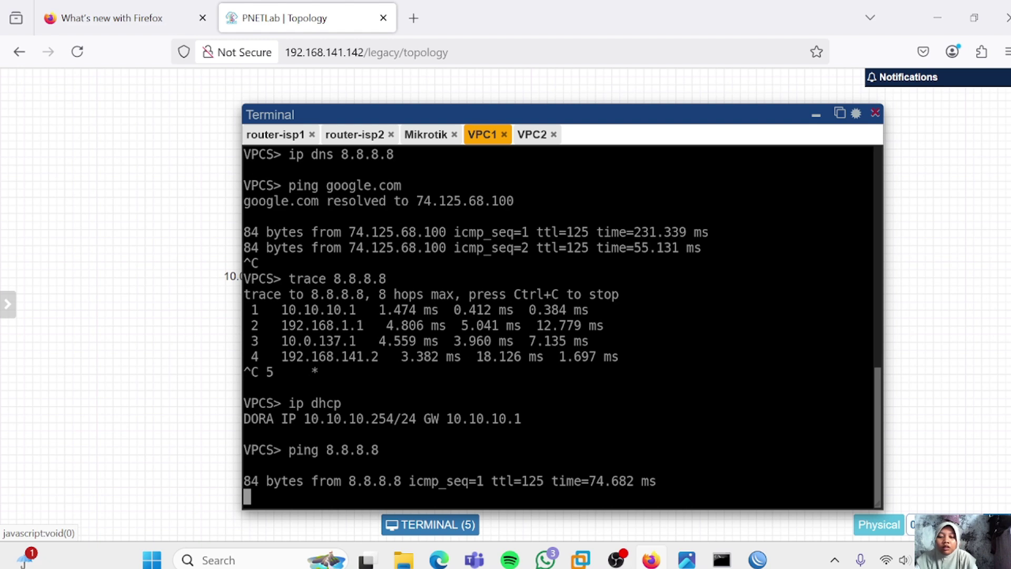
key(ctrl+c)
text(t)
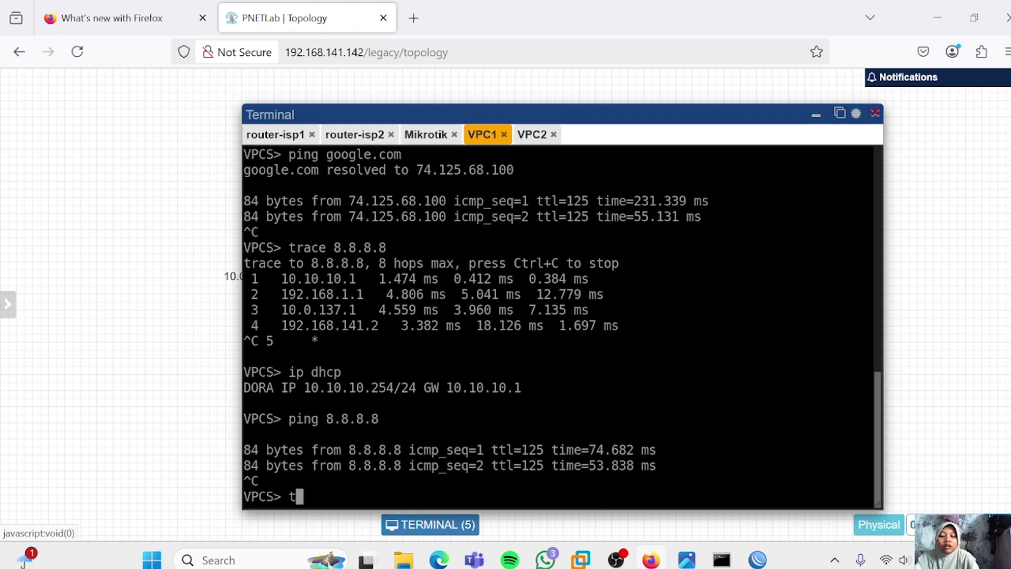
text(race 8.8.8.8)
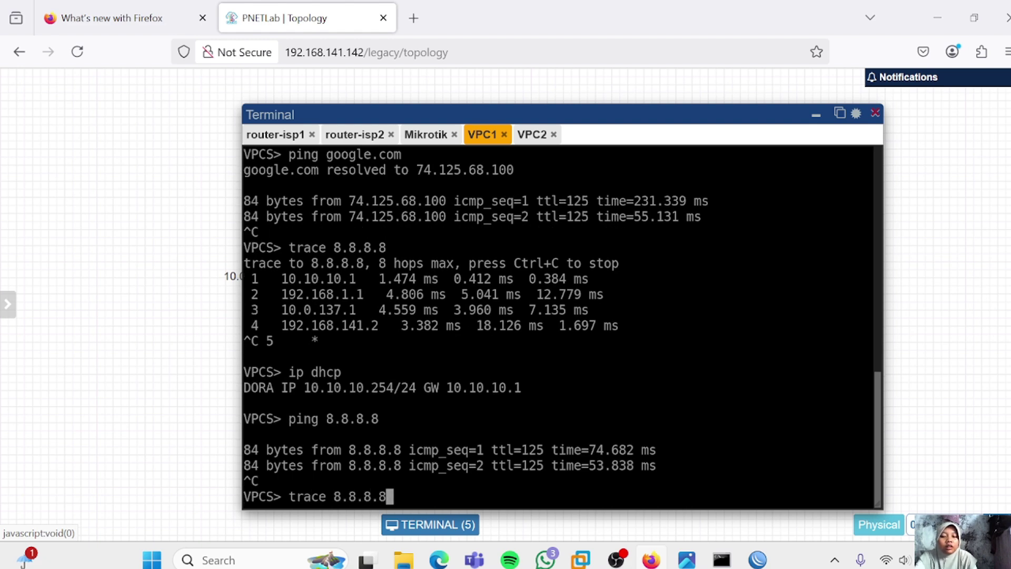
key(Return)
key(ctrl+c)
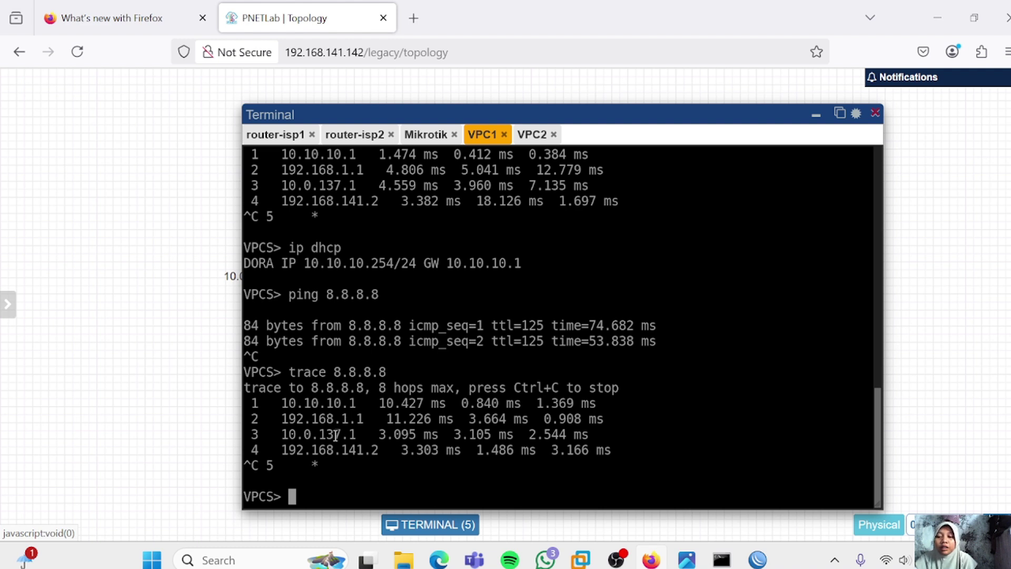
In the VPC2 console, run 'ip dhcp' to renew address 10.10.10.253/24
click(534, 134)
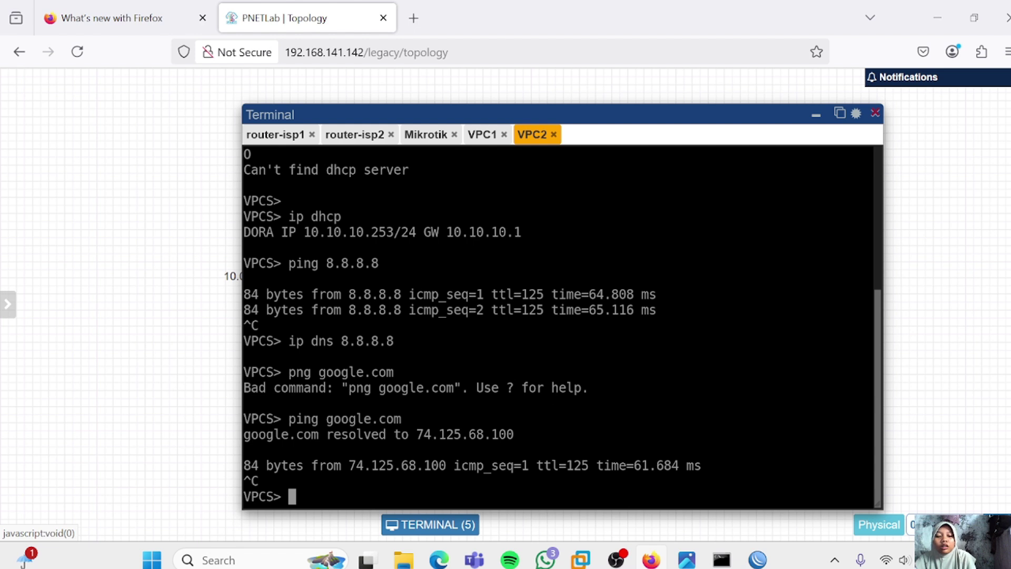
text(ip dhcp)
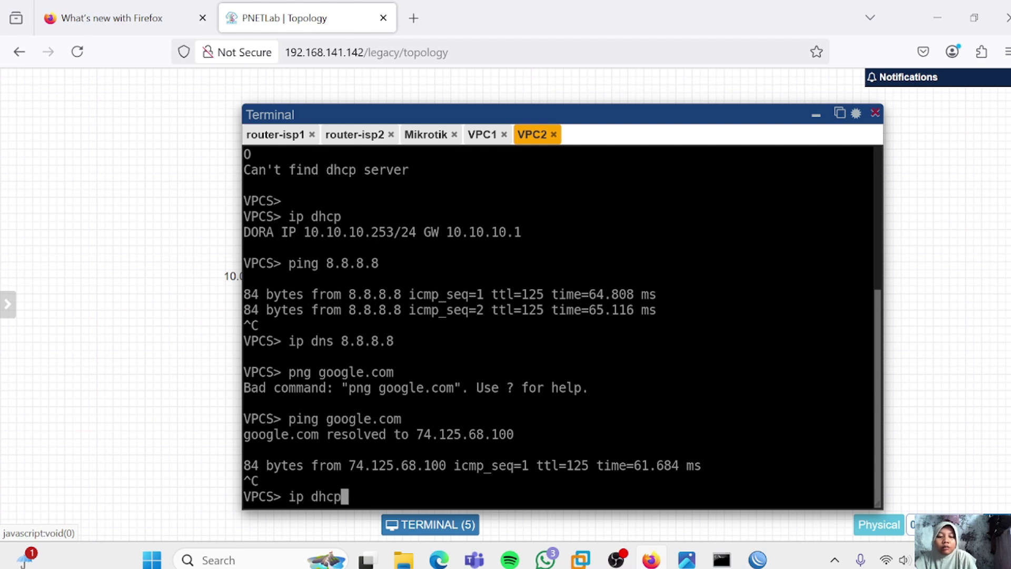
key(Return)
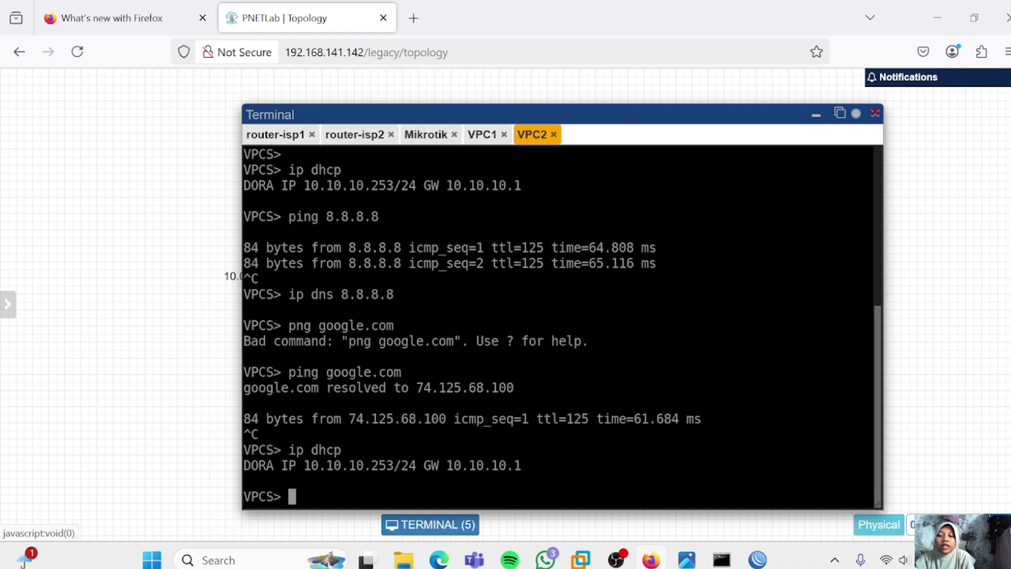
Ping and trace 8.8.8.8 from VPC2, confirming it also leaves via 192.168.1.1
text(pin)
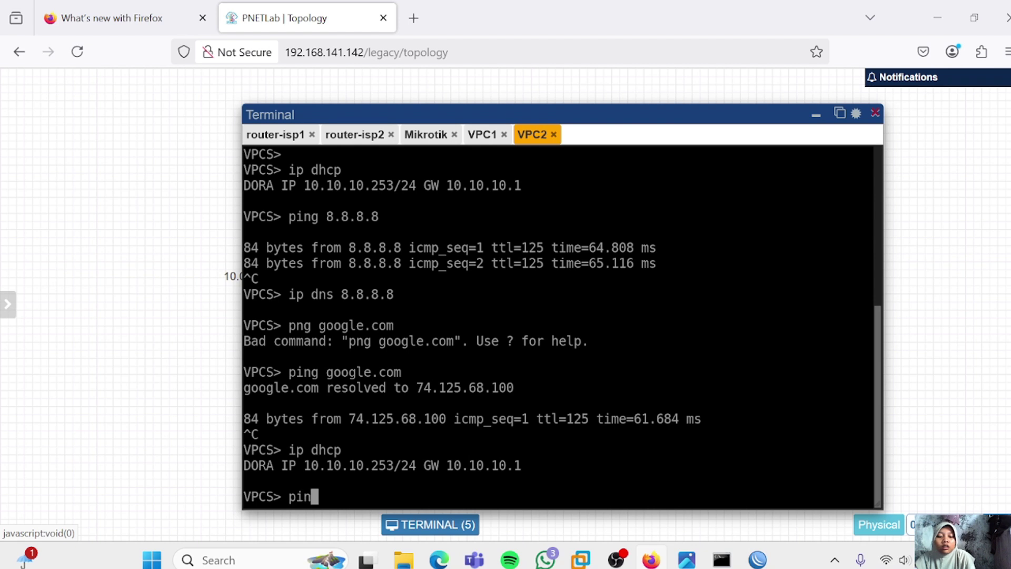
text(g 8.8.8.8)
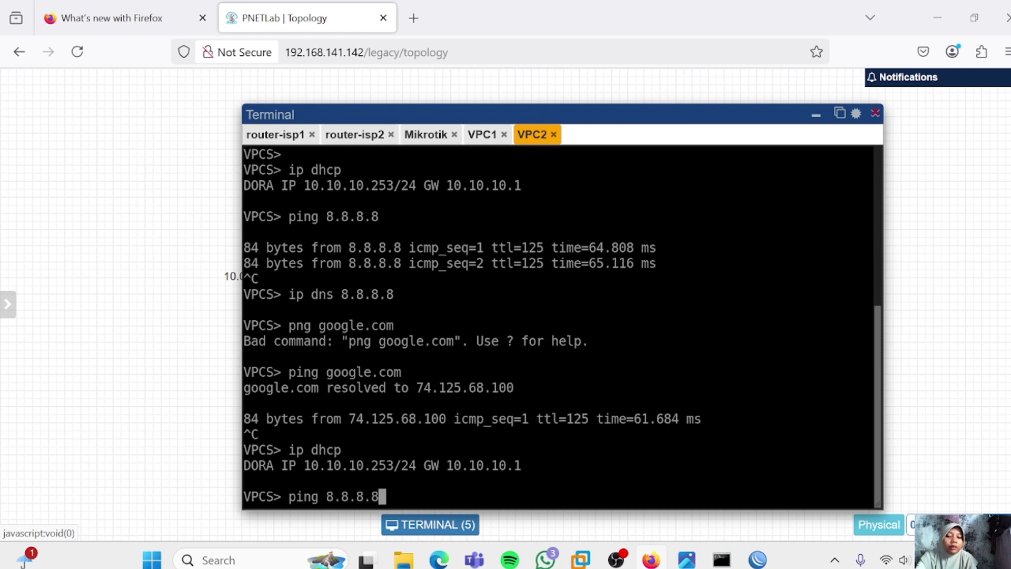
key(Return)
key(ctrl+c)
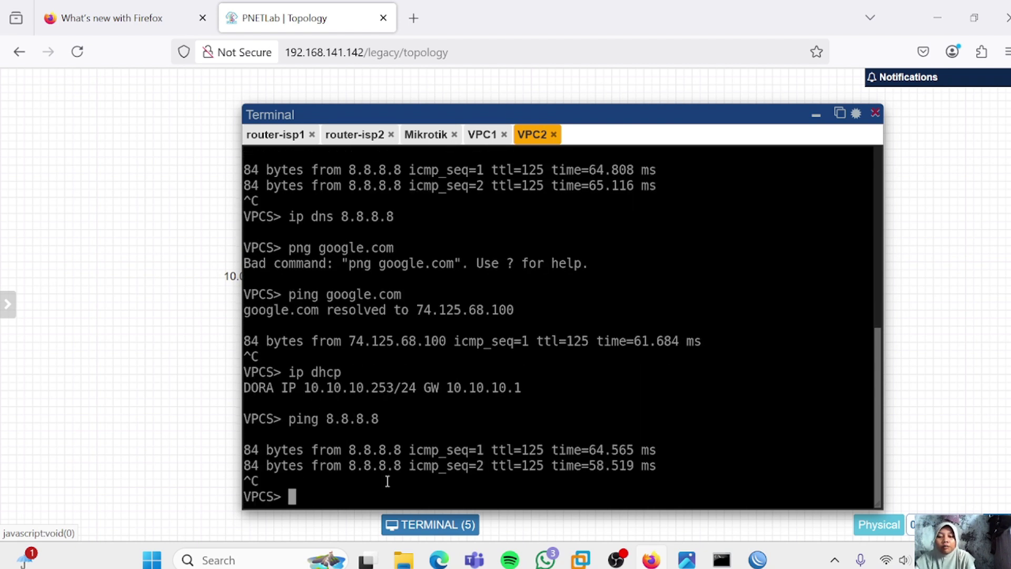
text(tra)
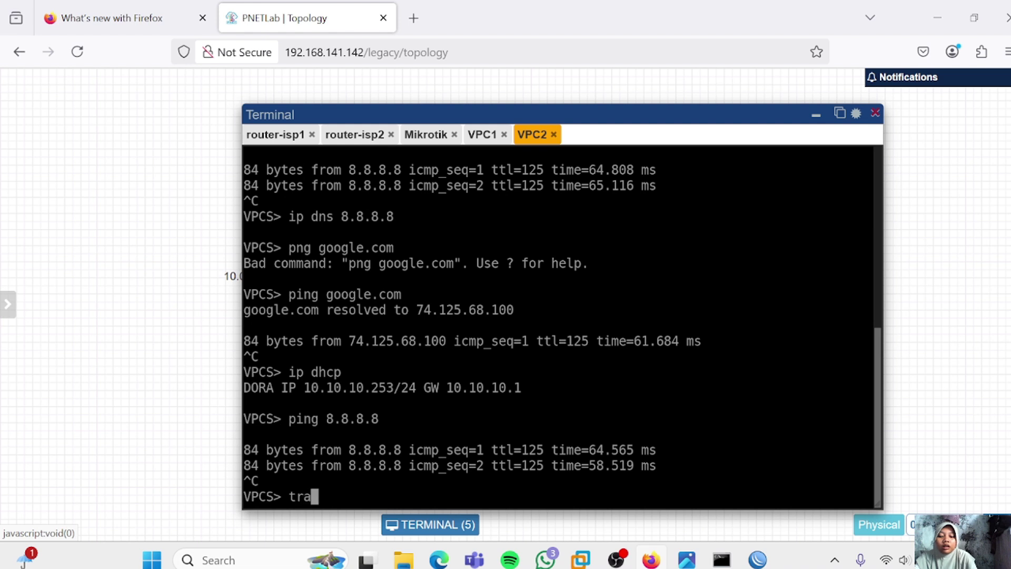
text(ce 8.8.8.)
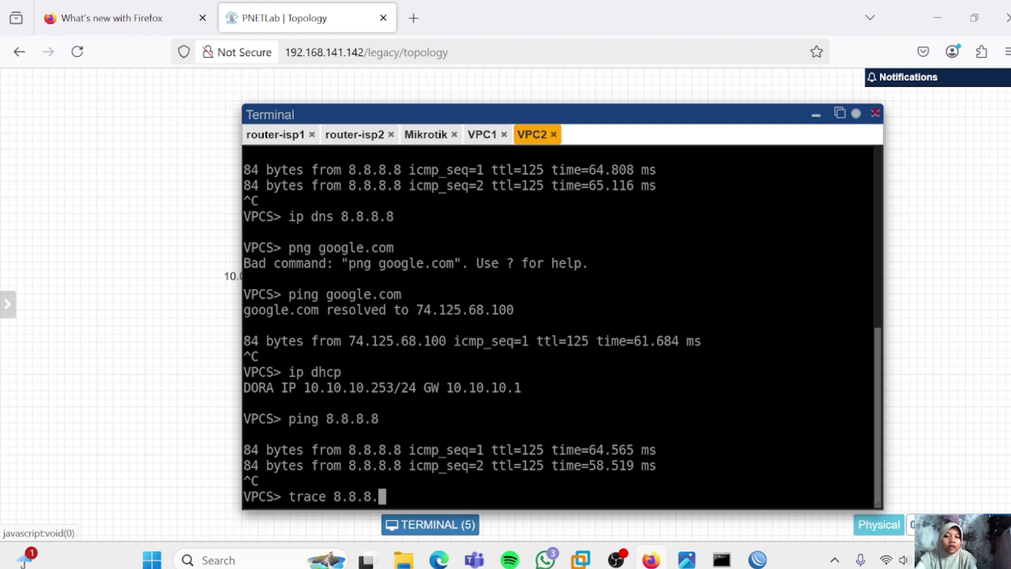
text(8)
key(Return)
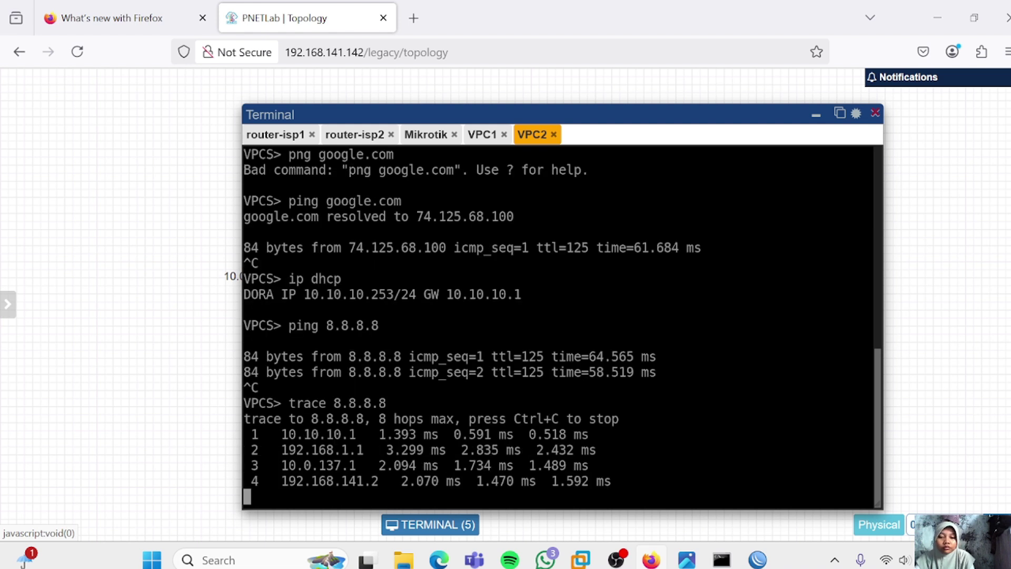
key(ctrl+c)
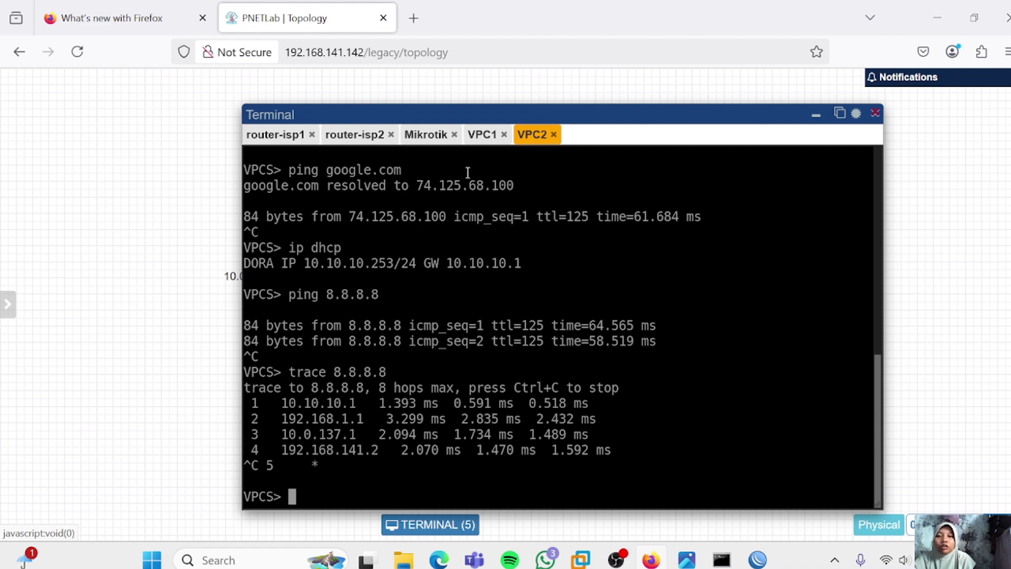
Set VPC1's DNS to 8.8.8.8 with 'ip dns 8.8.8.8', show its IP settings, and ping google.com
click(483, 137)
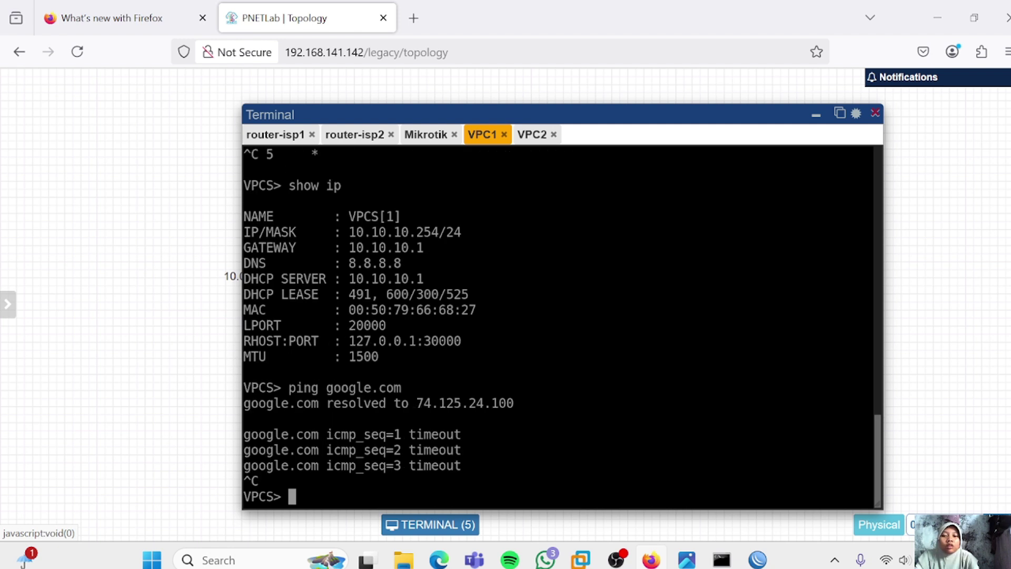
text(ip dns 8.8.8.8)
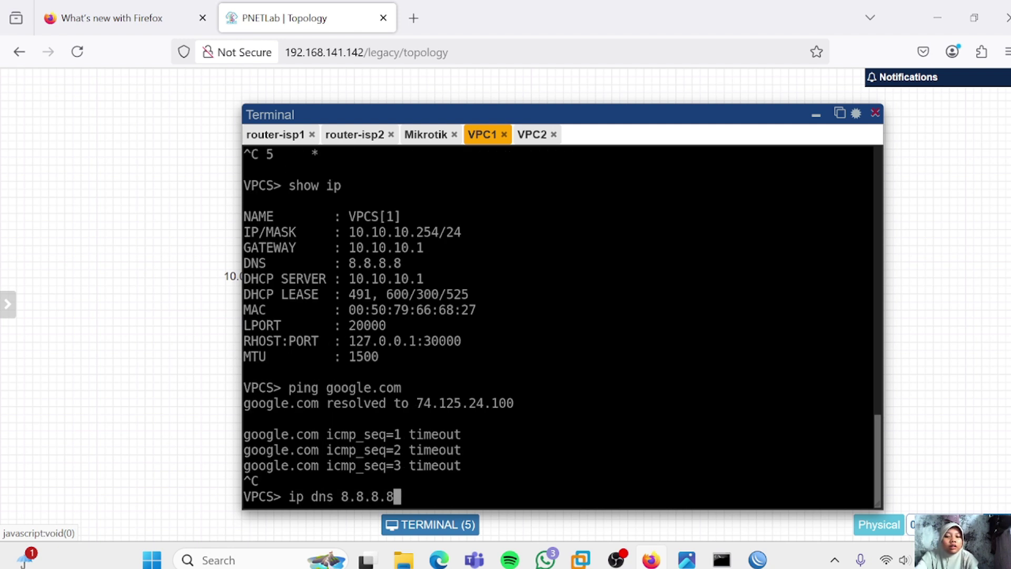
key(Return)
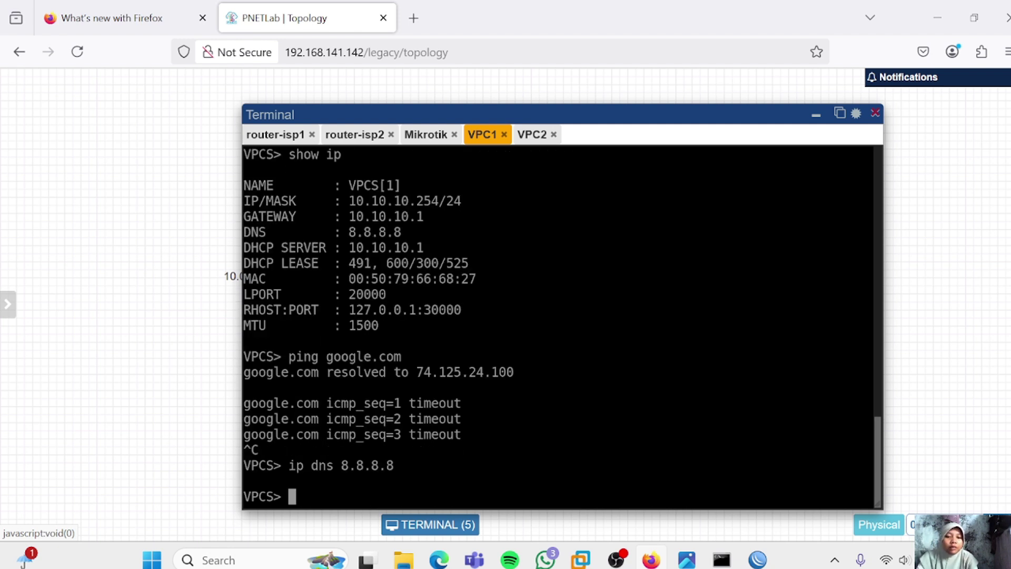
key(Up)
key(Up)
key(Up)
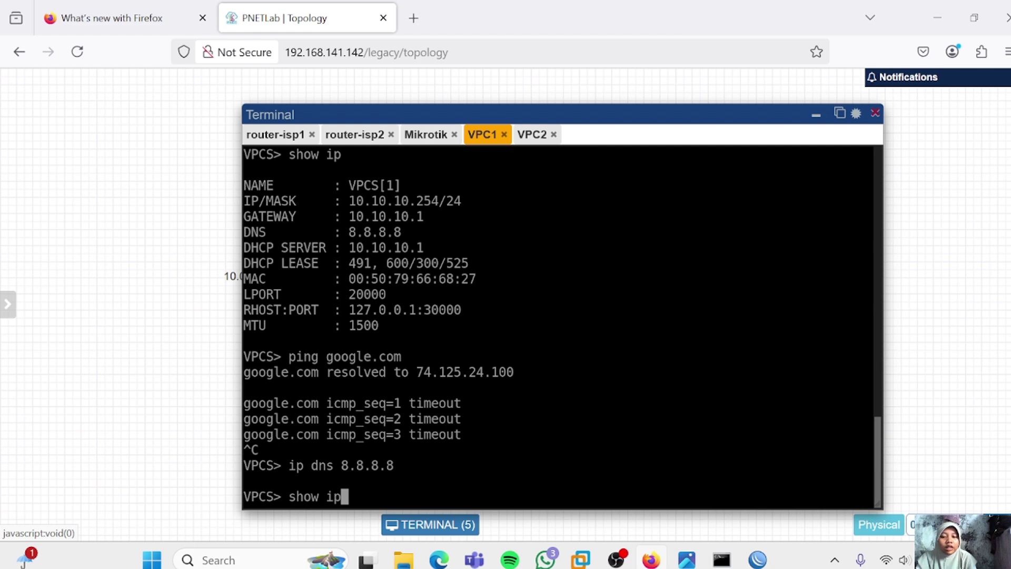
key(Return)
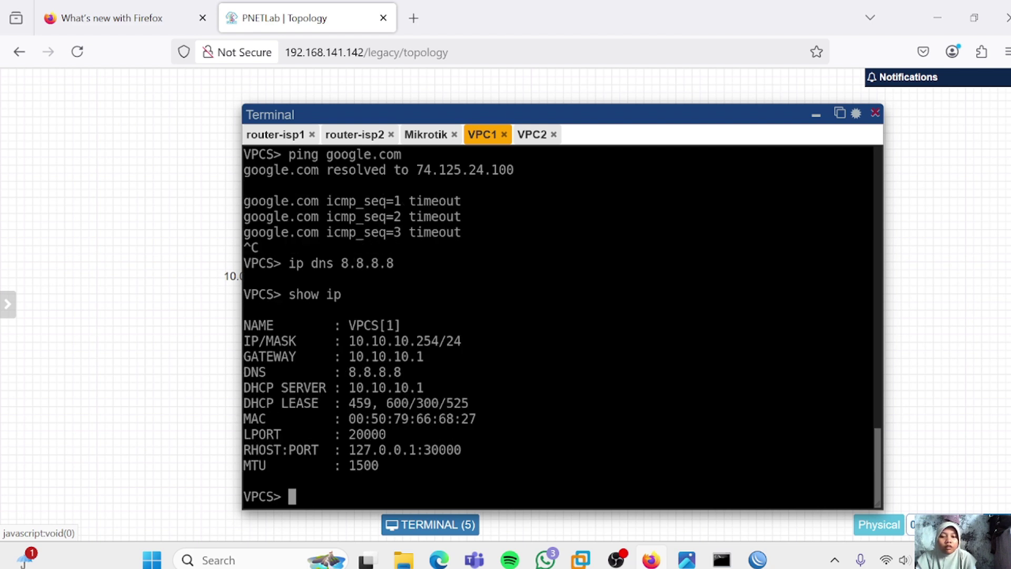
key(Up)
key(Up)
key(Up)
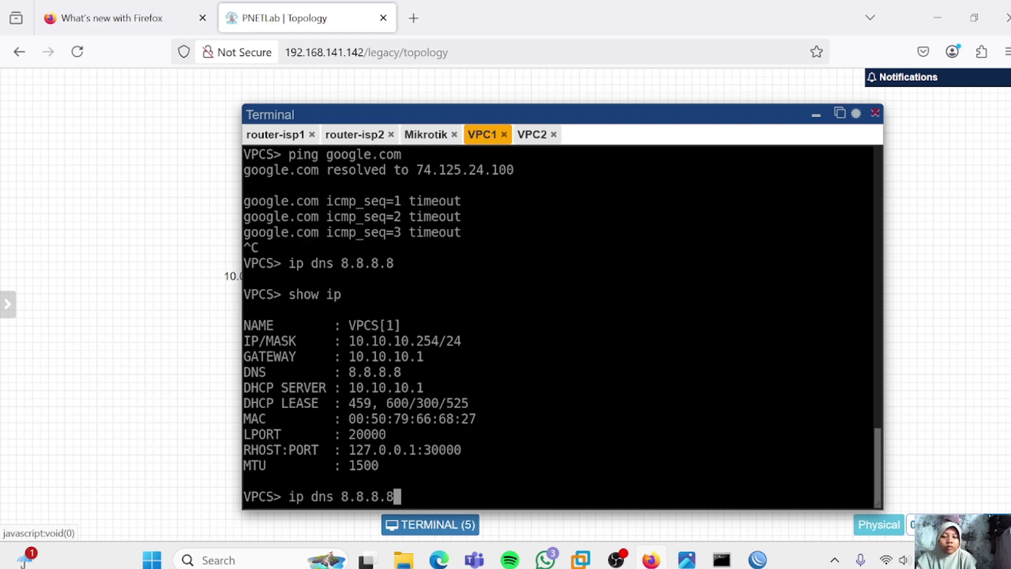
key(Return)
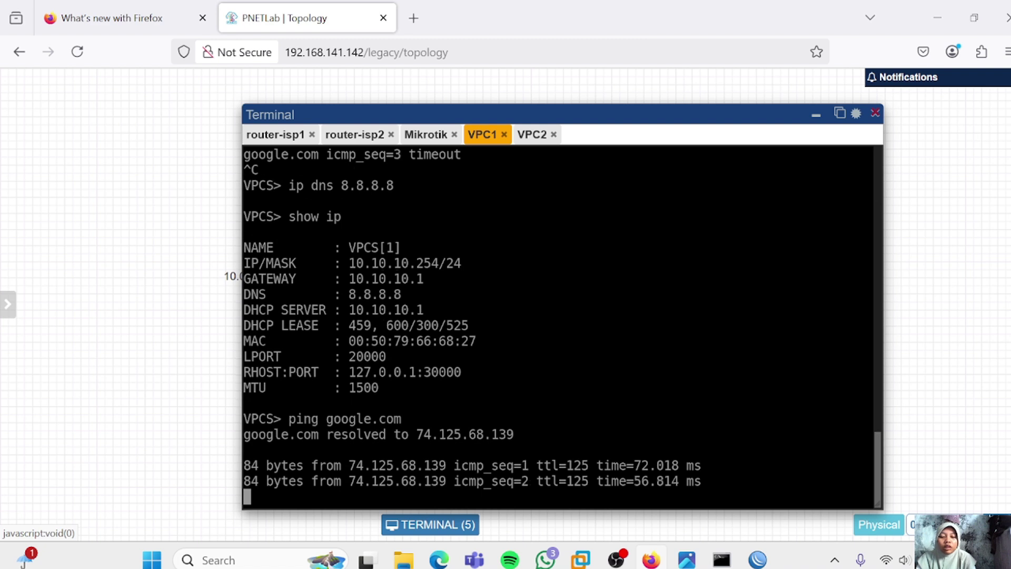
key(ctrl+c)
Trace the routes from VPC1 to google.com and facebook.com
text(tra)
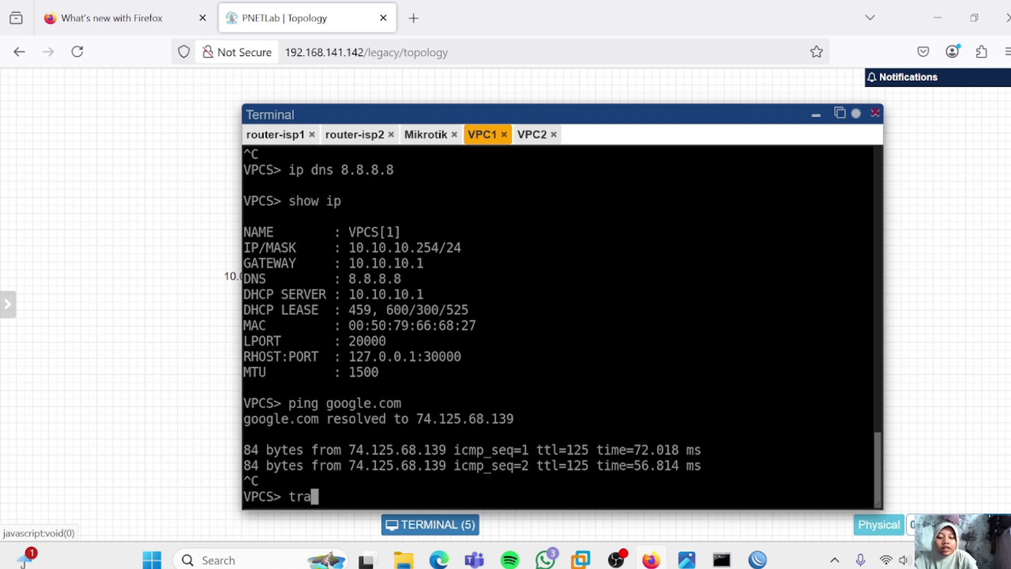
text(ce google.com)
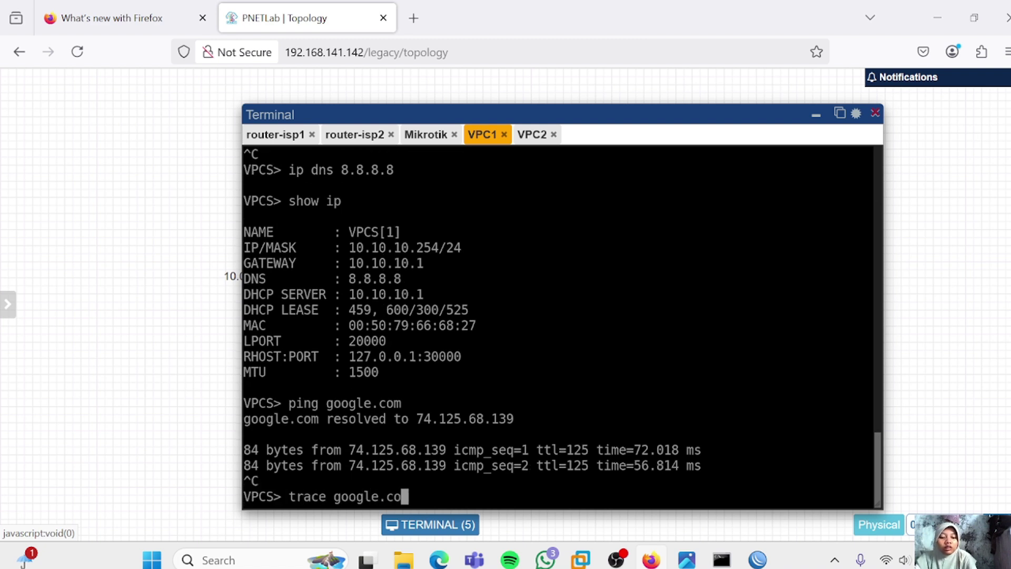
key(Return)
key(ctrl+x)
key(ctrl+c)
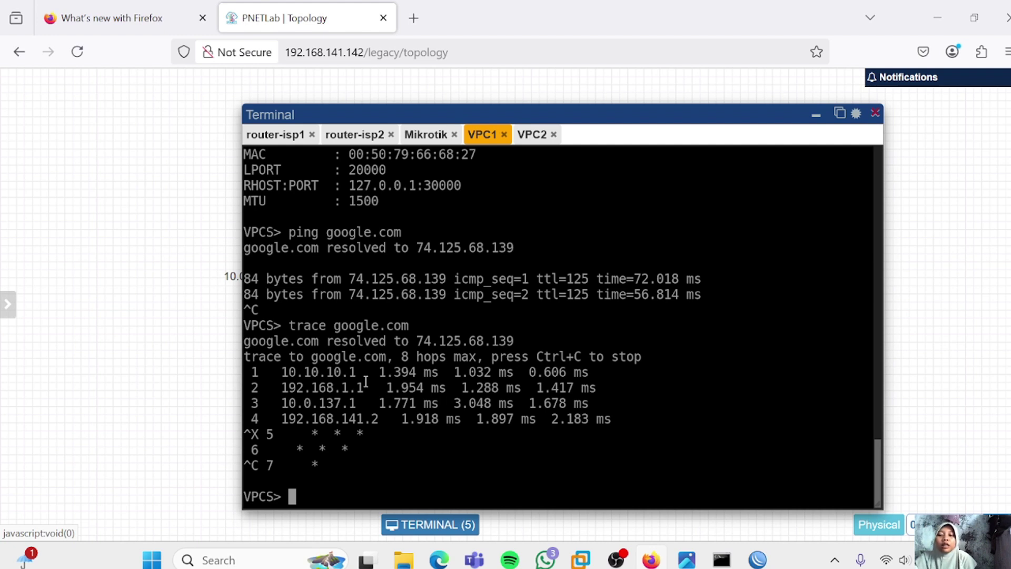
text(trace)
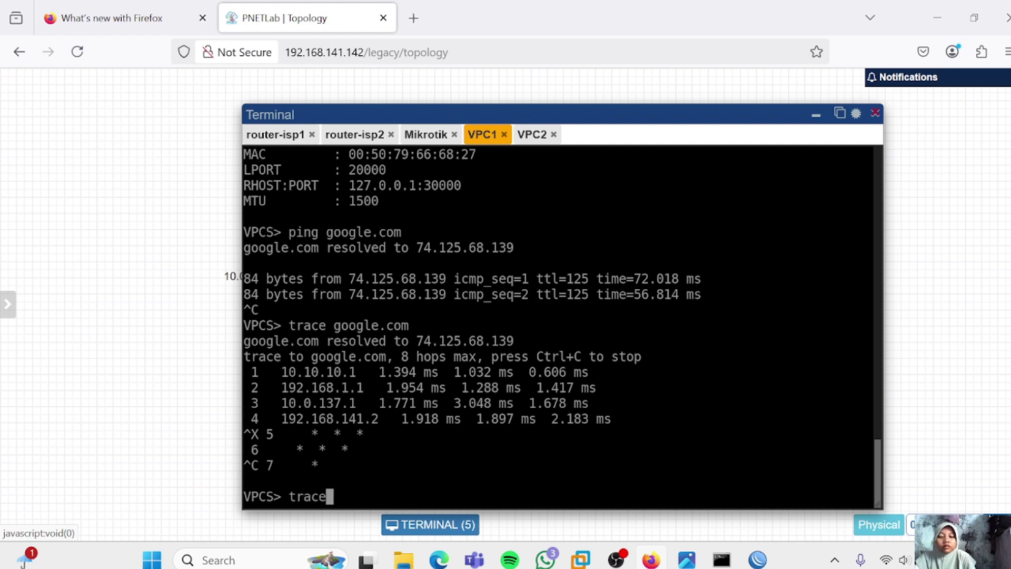
text( facebook)
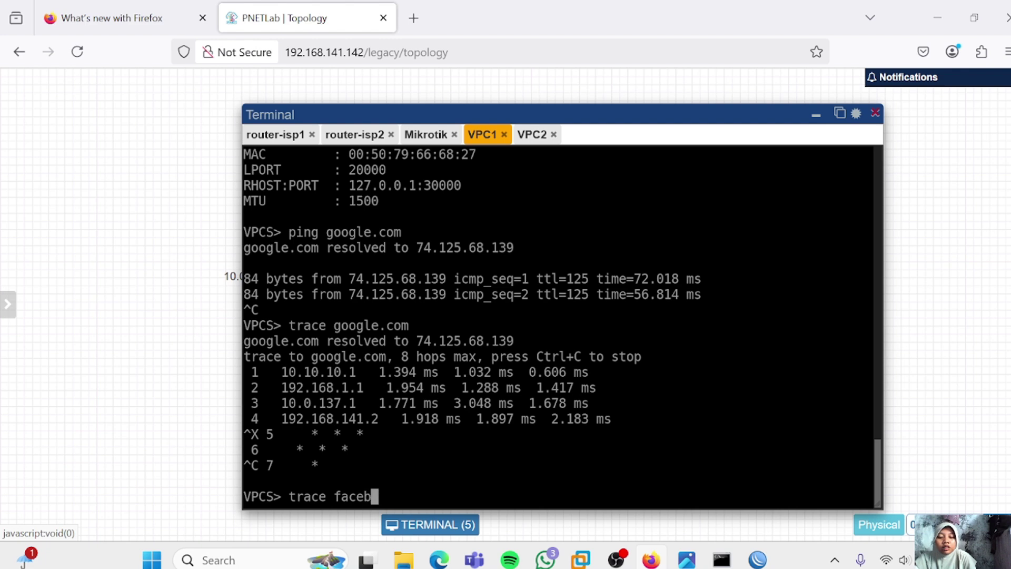
text(.com)
key(Return)
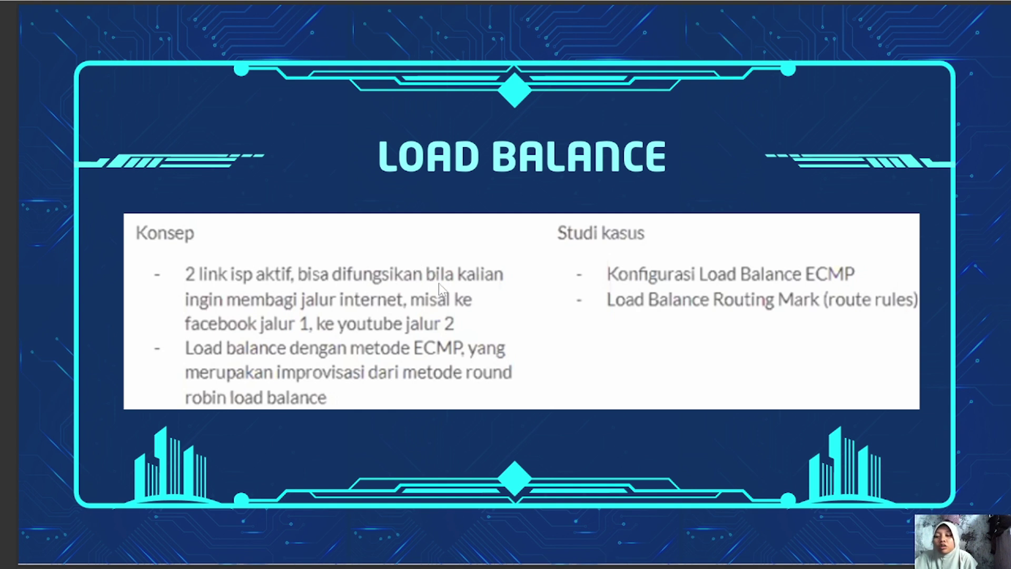
In the WinBox terminal, run 'ip dns print' to confirm the router's DNS server is 8.8.8.8
key(Escape)
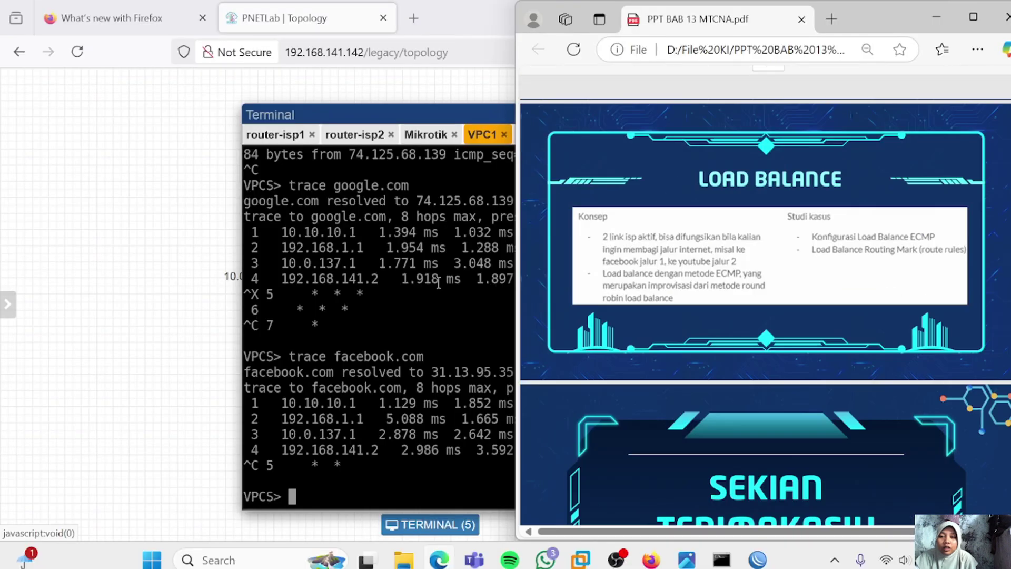
key(alt+Tab)
text(ip)
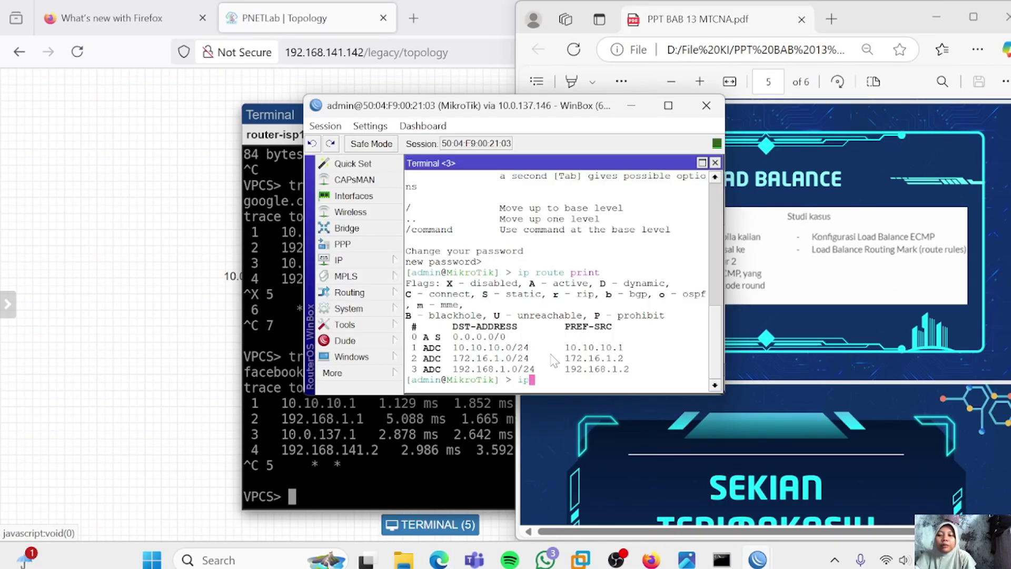
text( dns print)
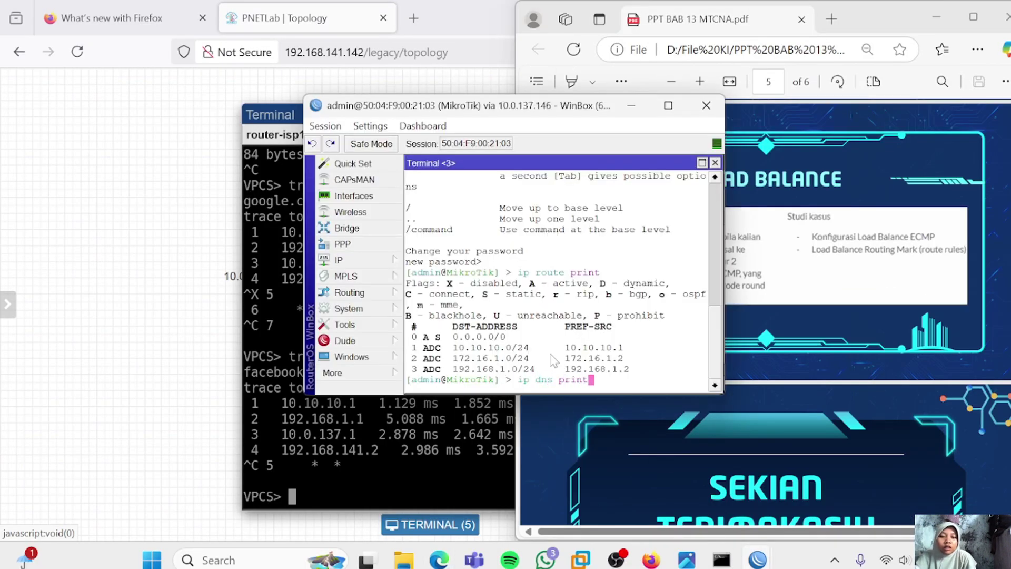
key(Return)
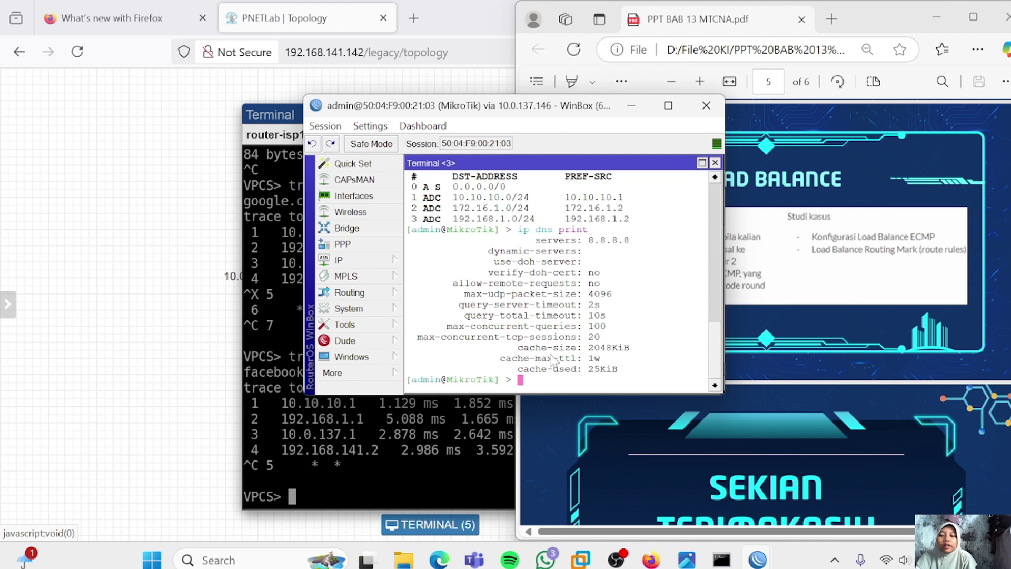
Ping facebook.com from the router, which resolves 57.144.100.1 but shows 100% loss
text(ping )
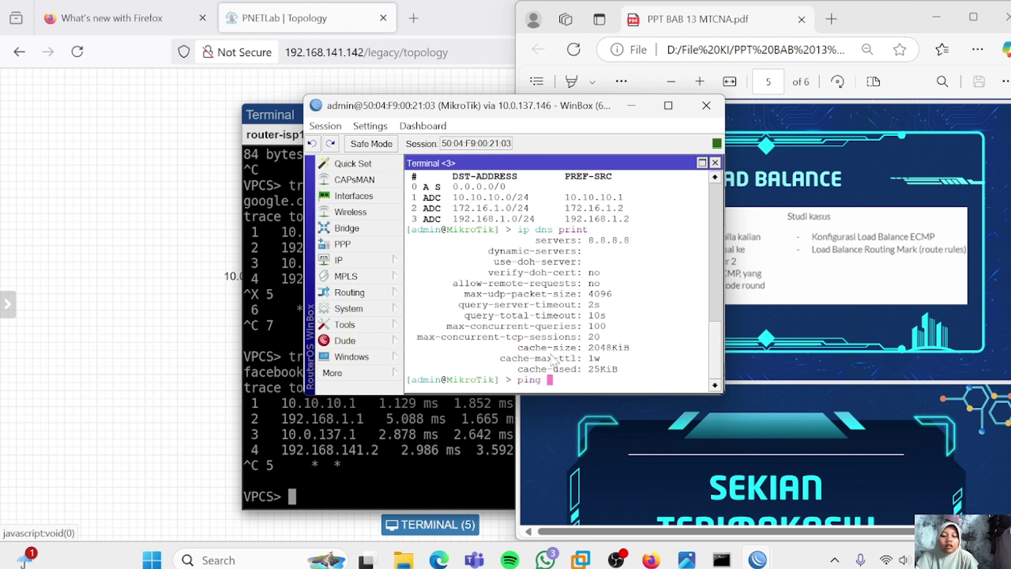
text(face)
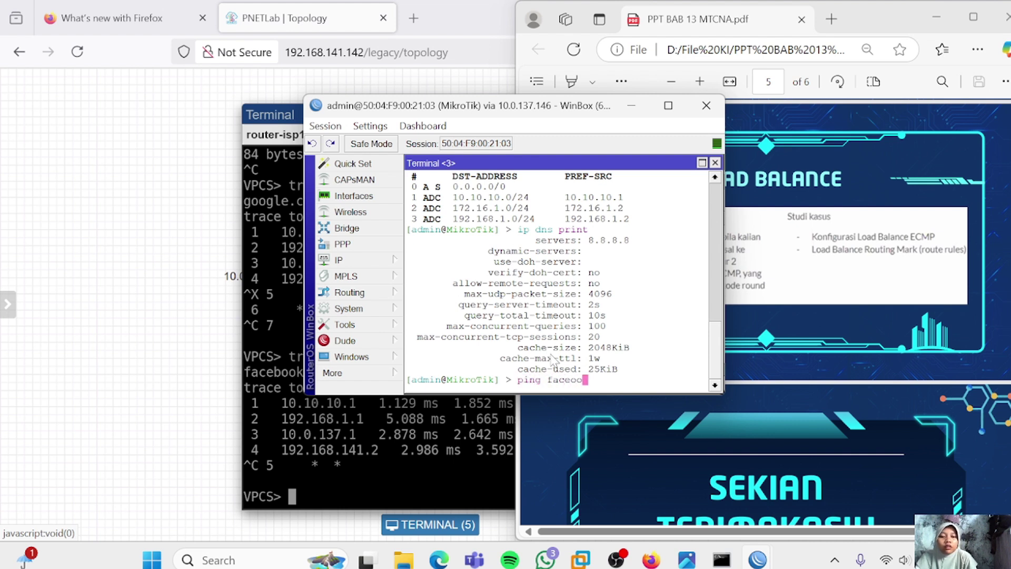
text(book.com)
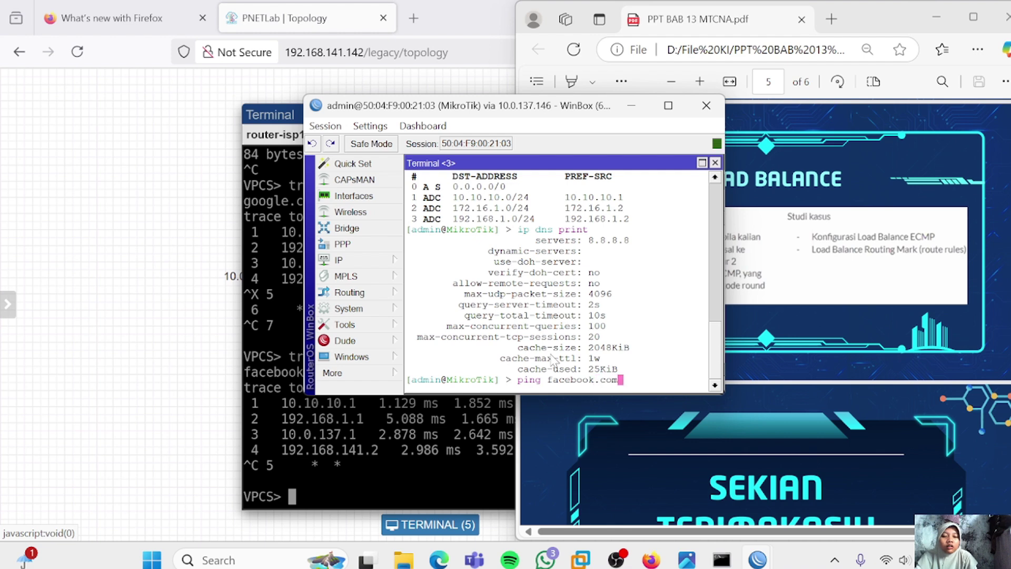
key(Return)
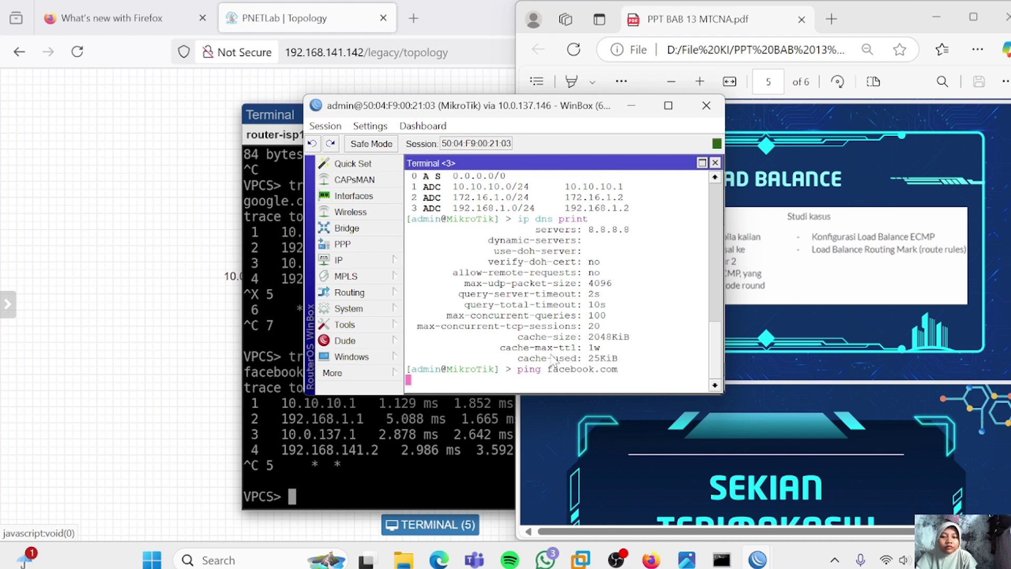
key(ctrl+c)
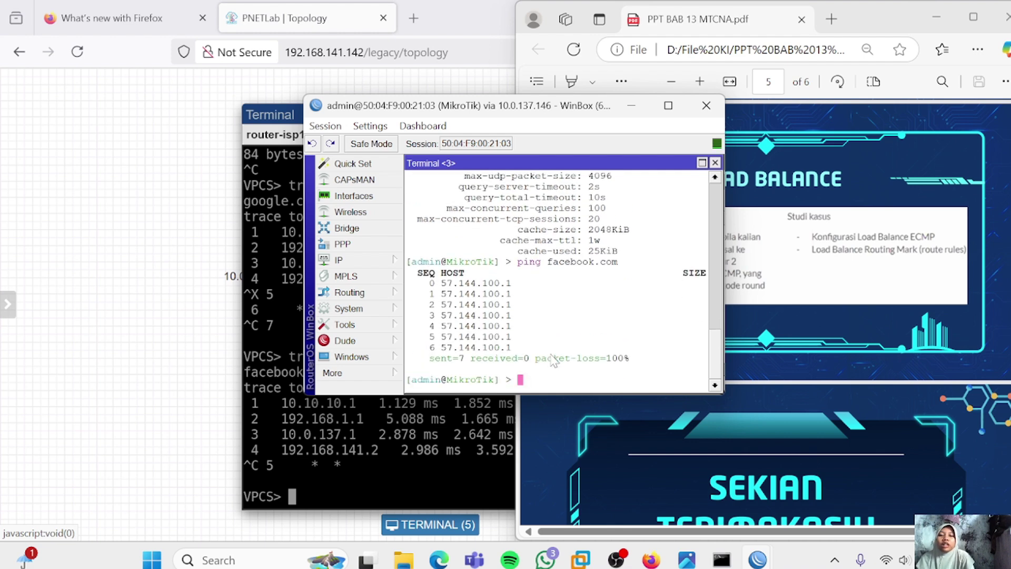
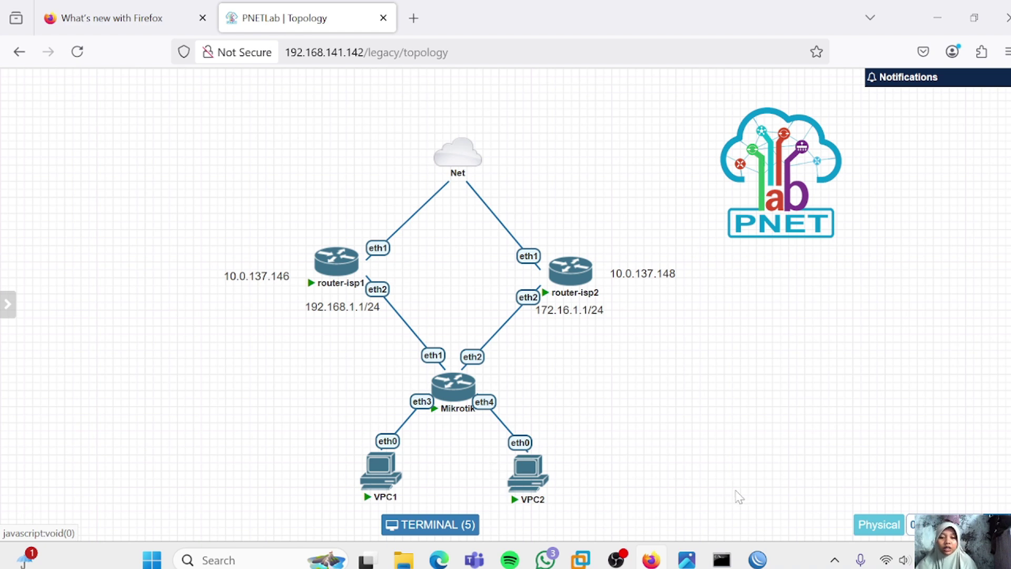
Bring the MikroTik WinBox session to the front and expand its Tools menu
click(757, 560)
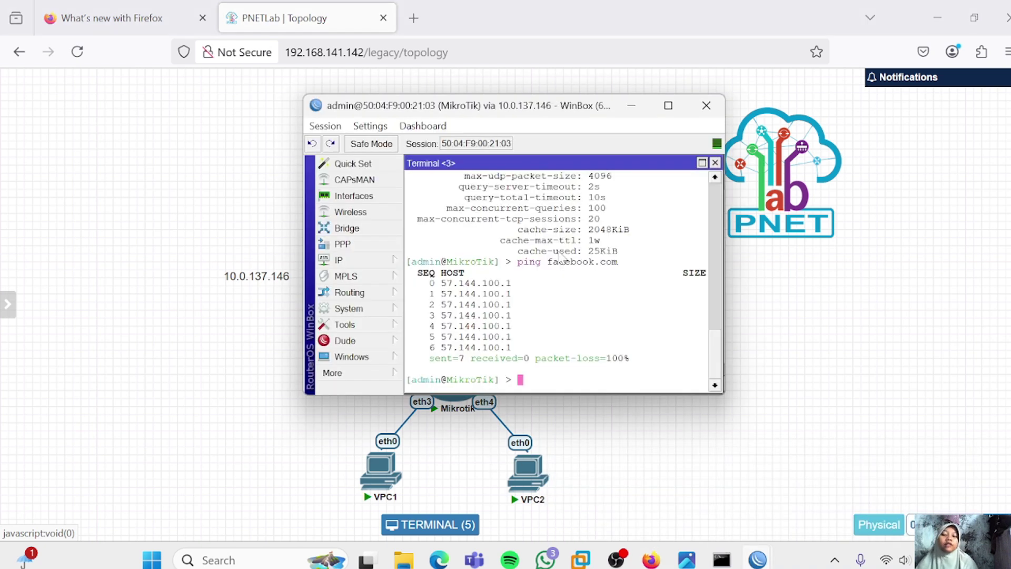
click(376, 331)
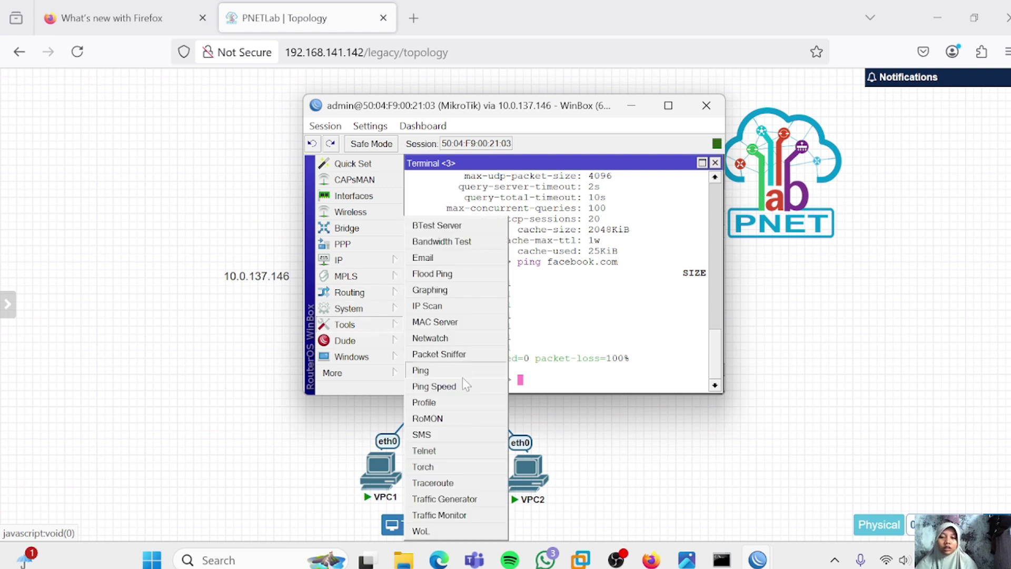
Run an icmp traceroute from the router to 8.8.8.8, reaching 172.16.1.1 first, then bring Command Prompt forward
click(433, 482)
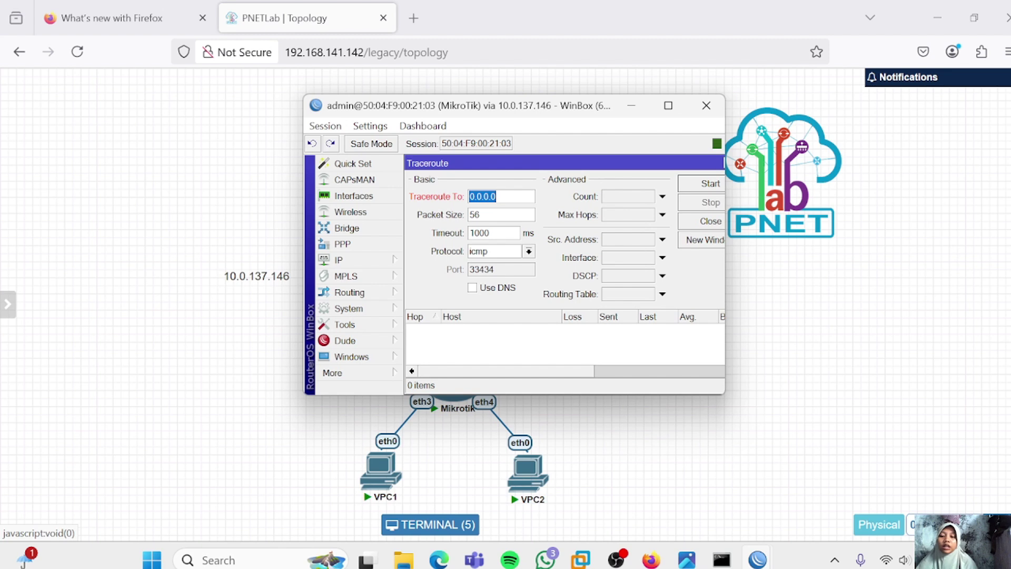
text(8.8.8.8)
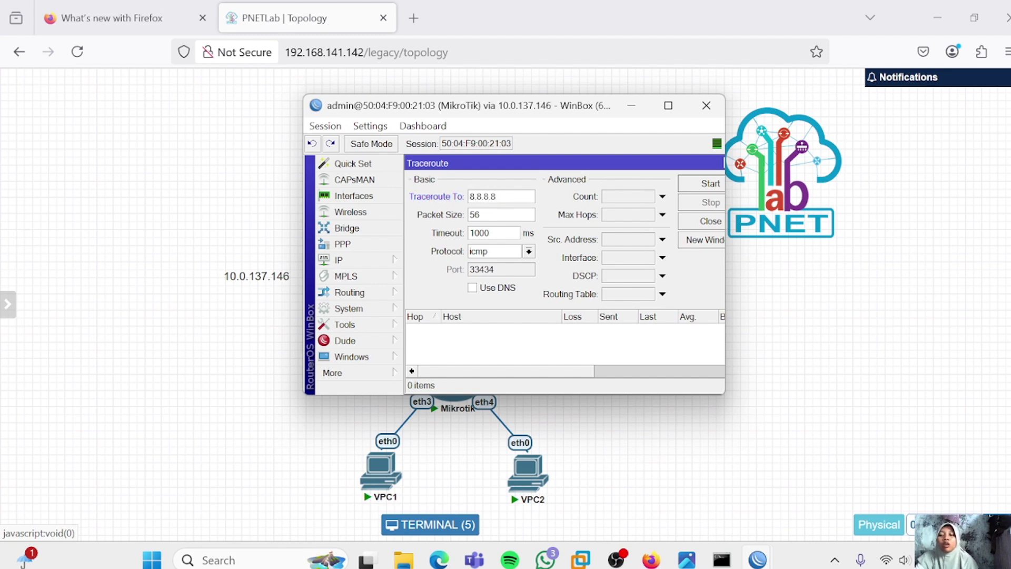
click(529, 251)
click(507, 265)
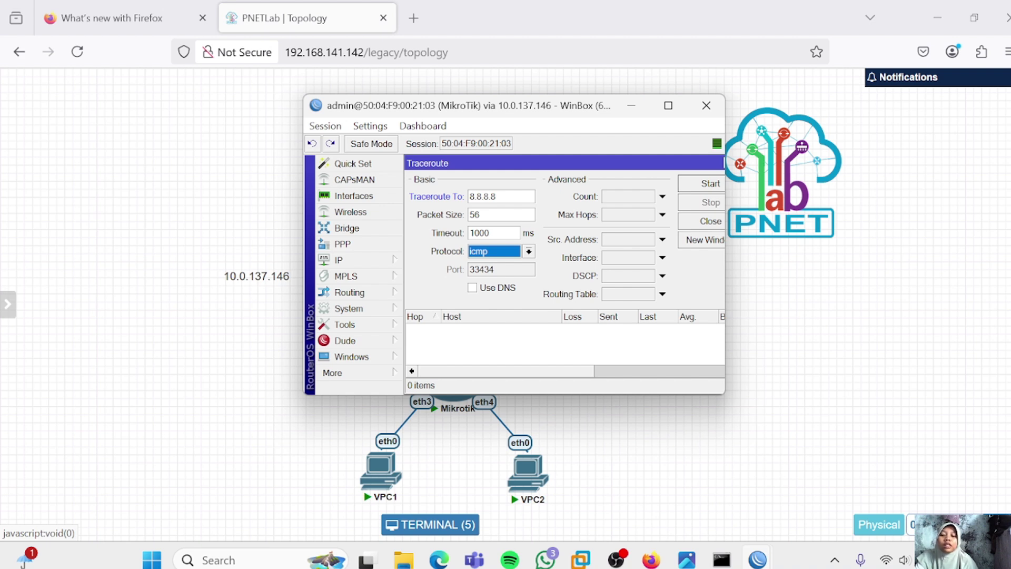
click(691, 186)
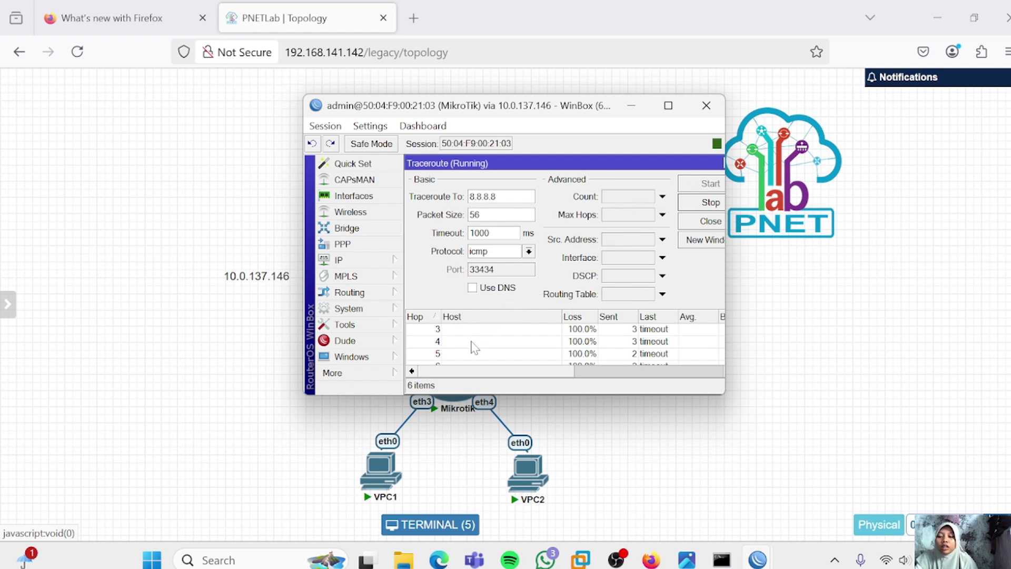
scroll(483, 348, up, 1)
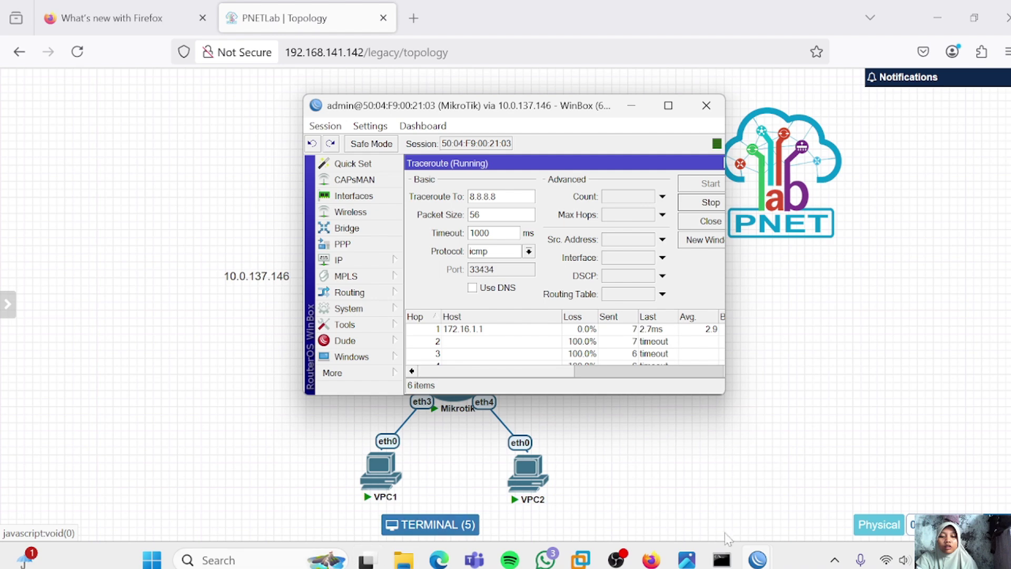
click(723, 559)
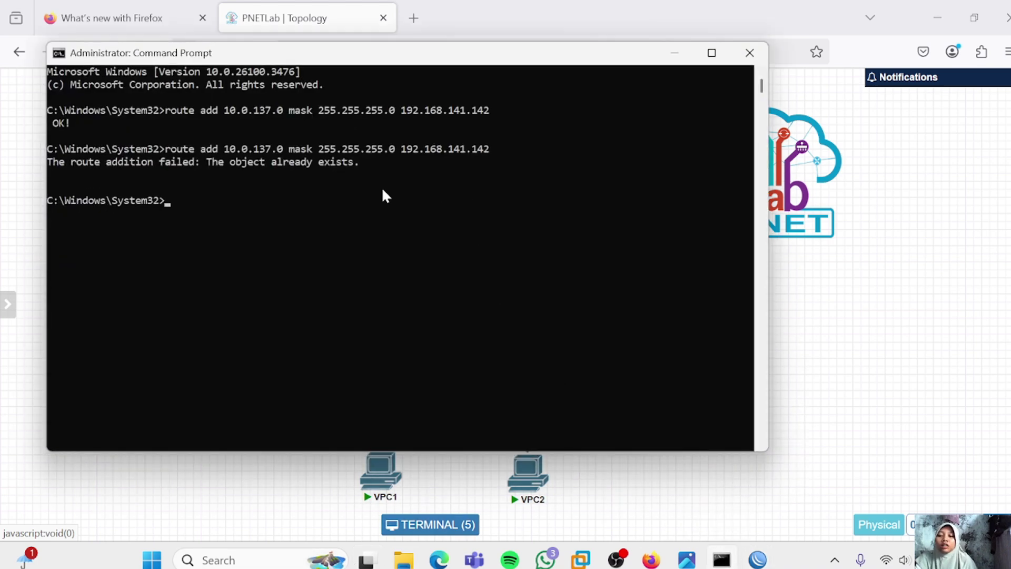
Run 'nslookup facebook.com' to get 31.13.95.35, then switch back to WinBox
text(ns)
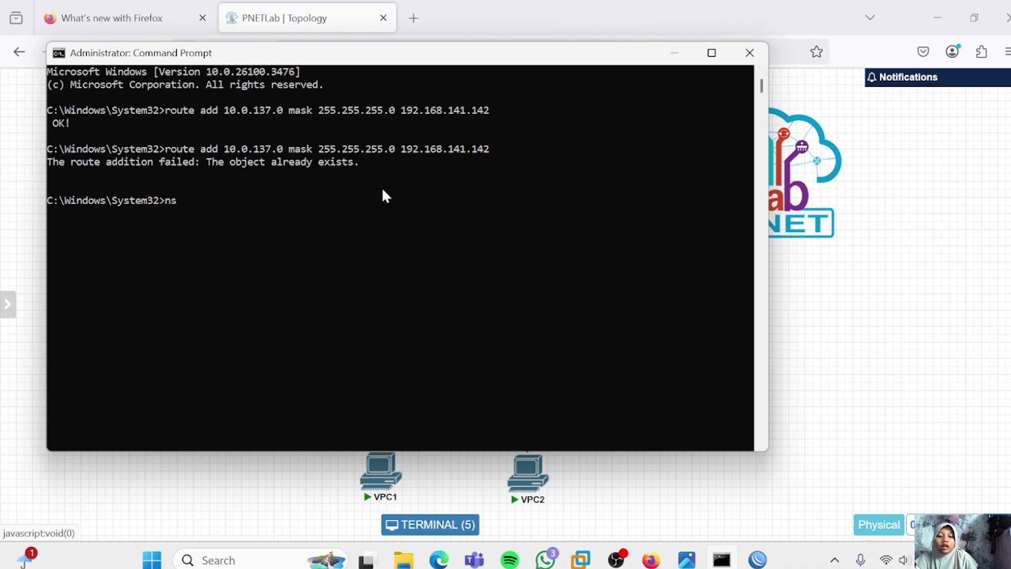
text(lookup fac)
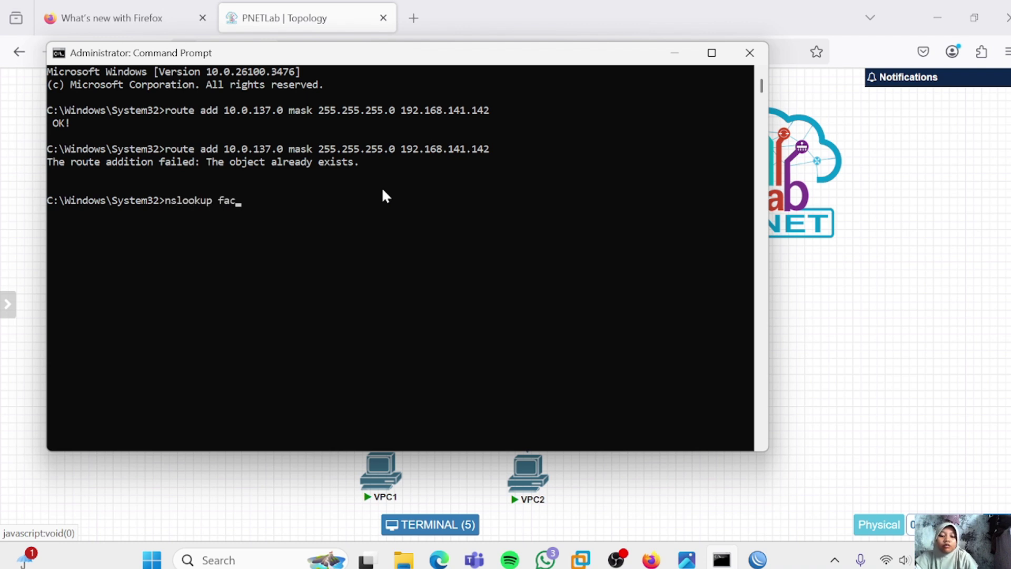
text(ebook.com)
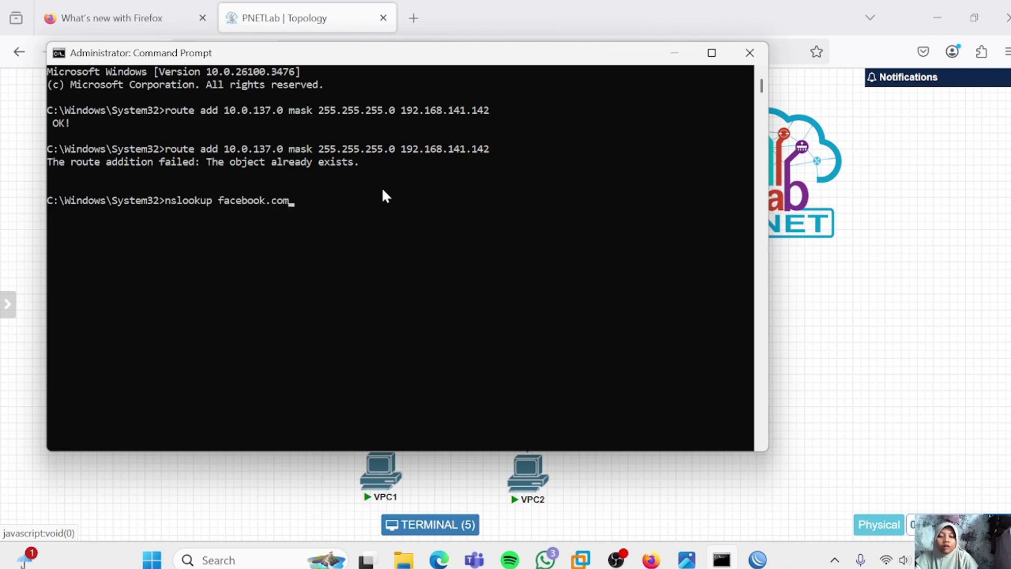
key(Return)
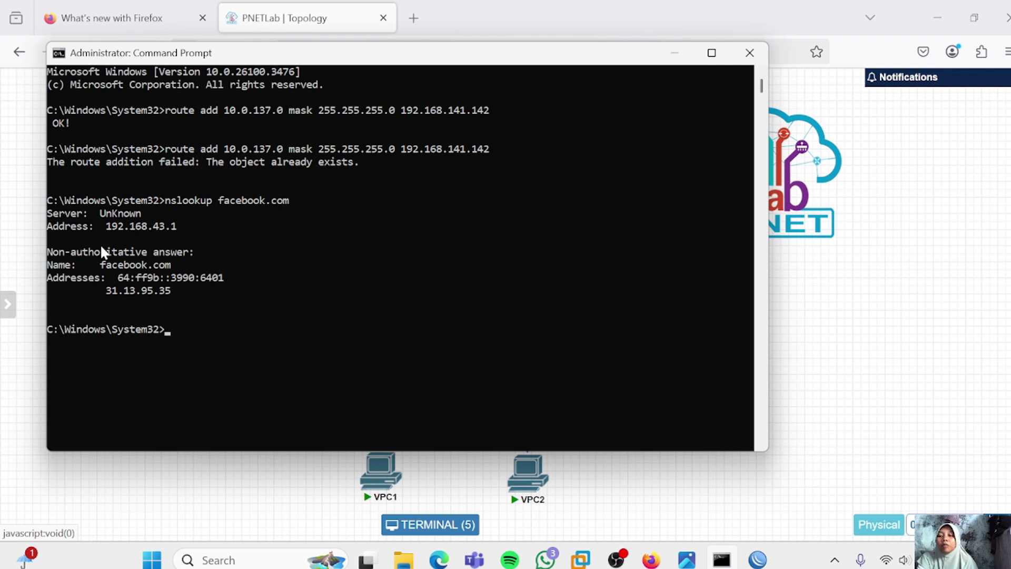
key(alt+Tab)
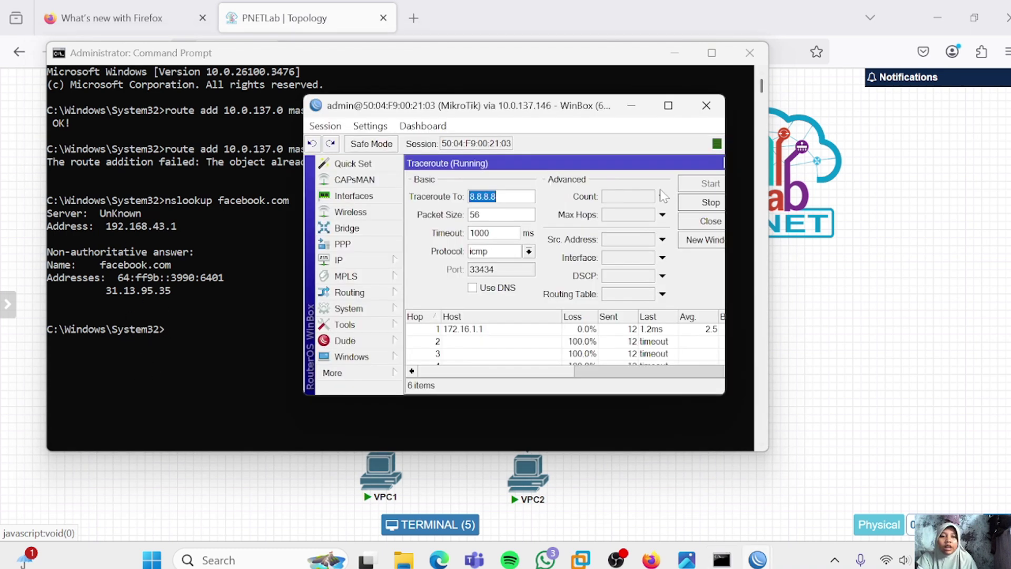
Stop the traceroute and restart it toward 31.13.95.35 instead of 8.8.8.8
click(689, 203)
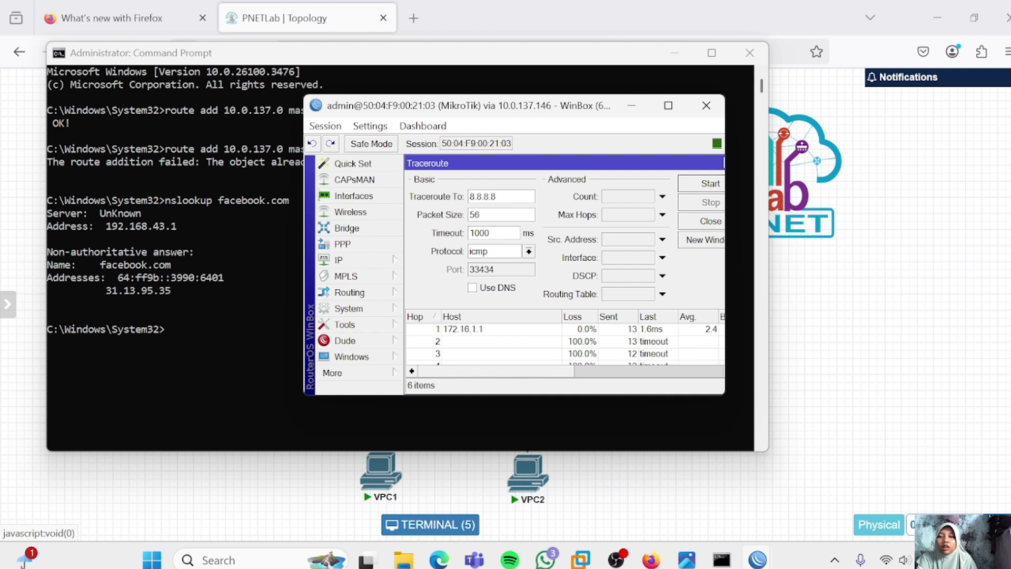
double_click(482, 196)
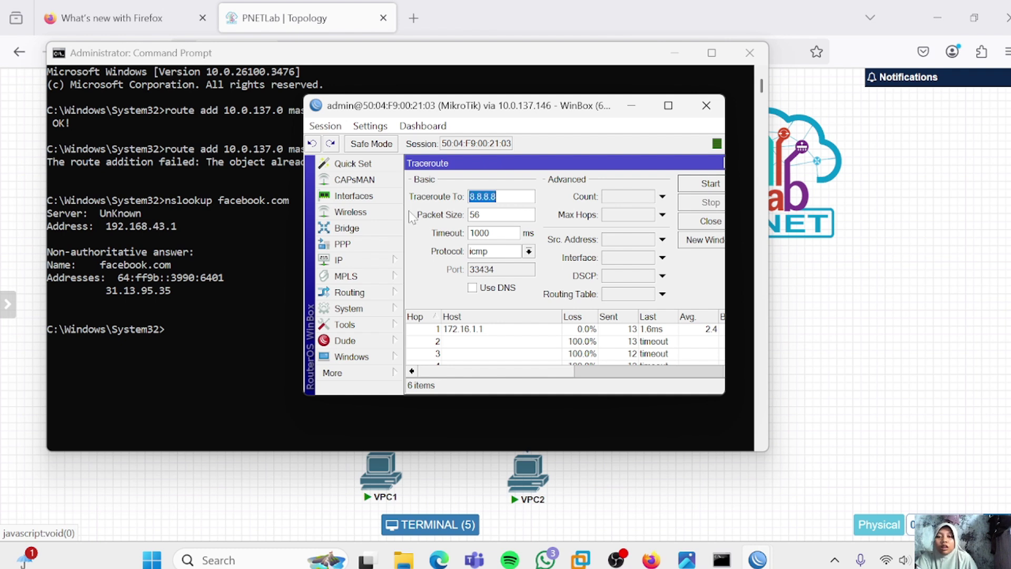
text(31)
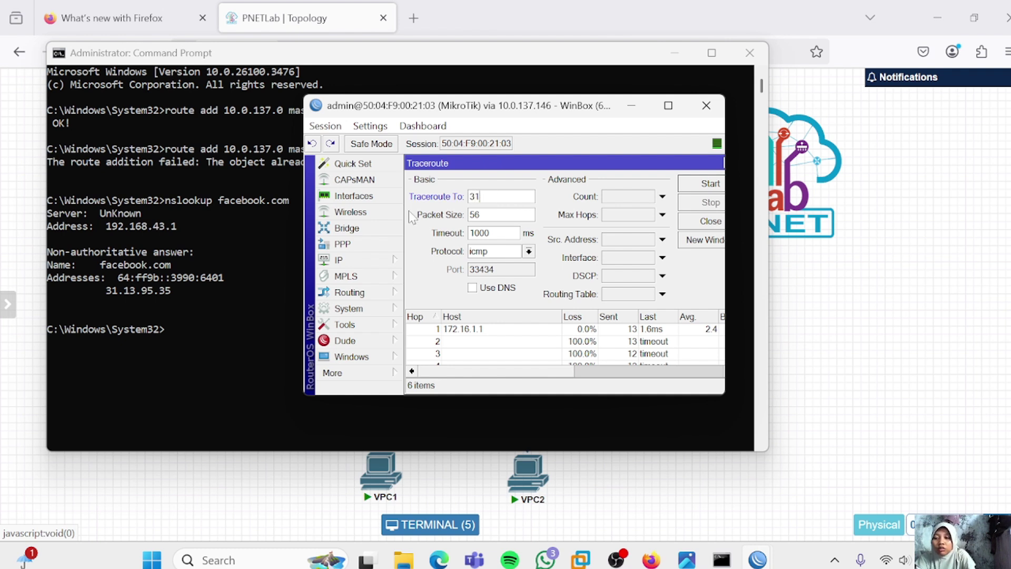
text(.13)
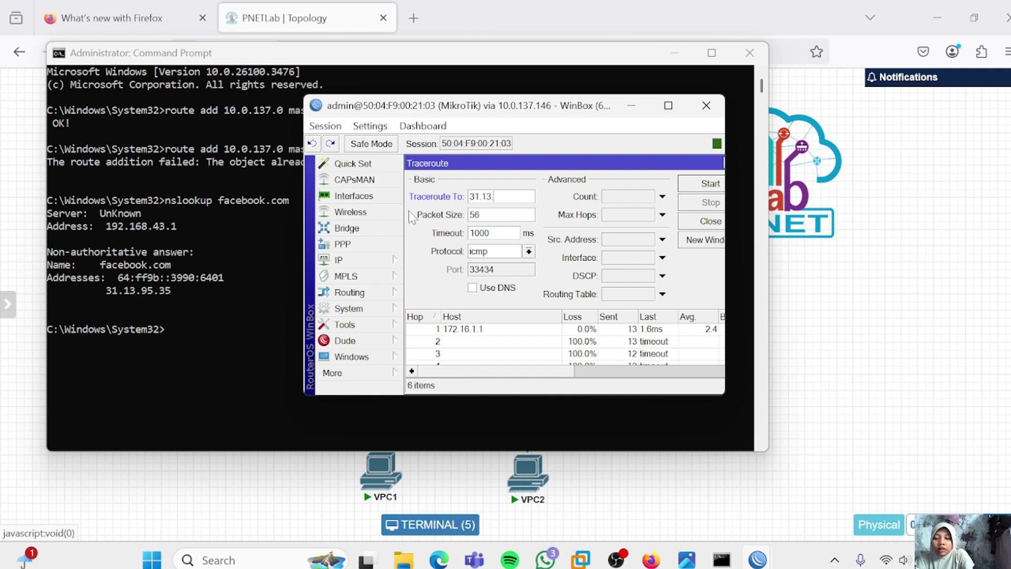
text(.95)
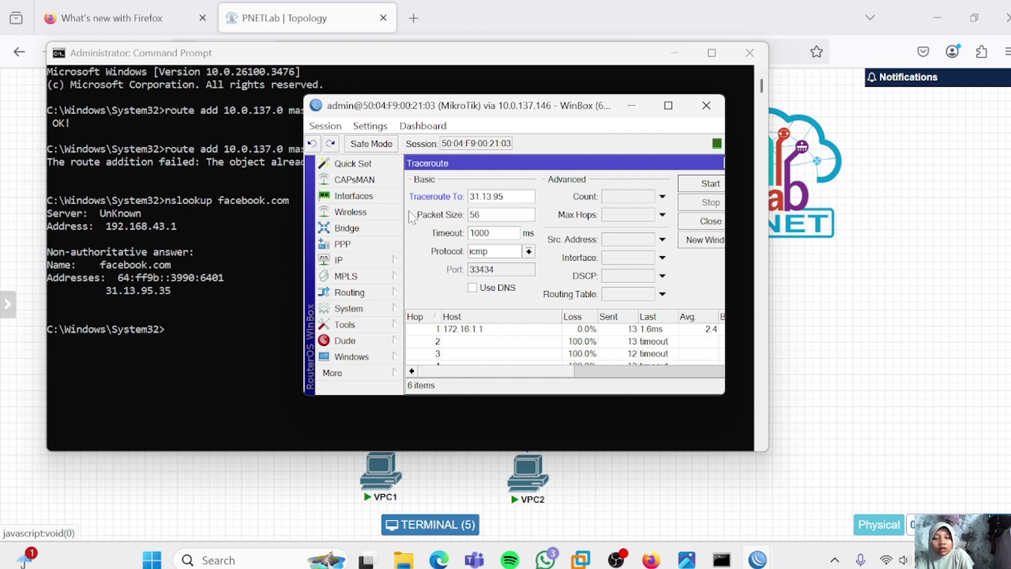
text(.35)
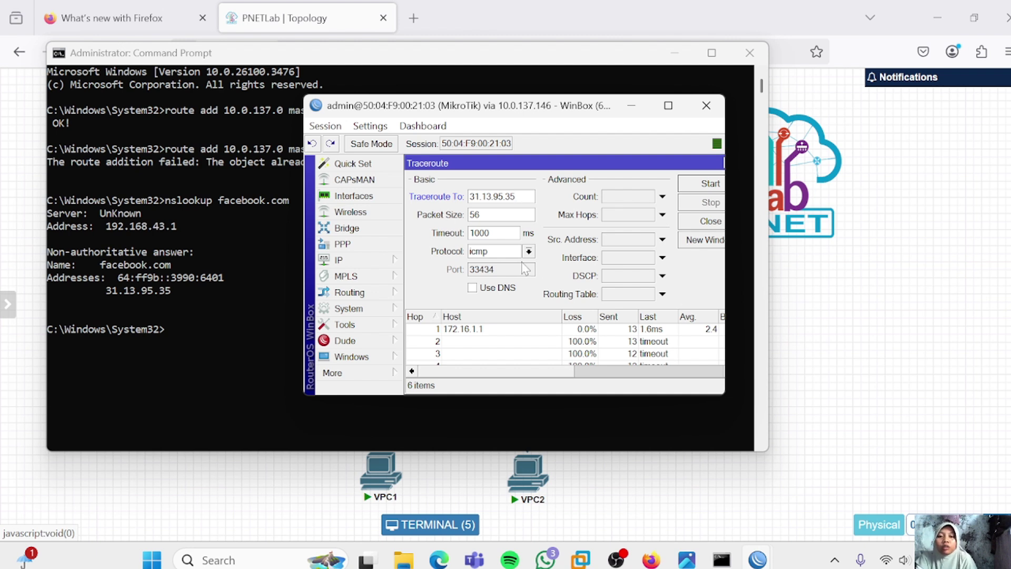
click(704, 185)
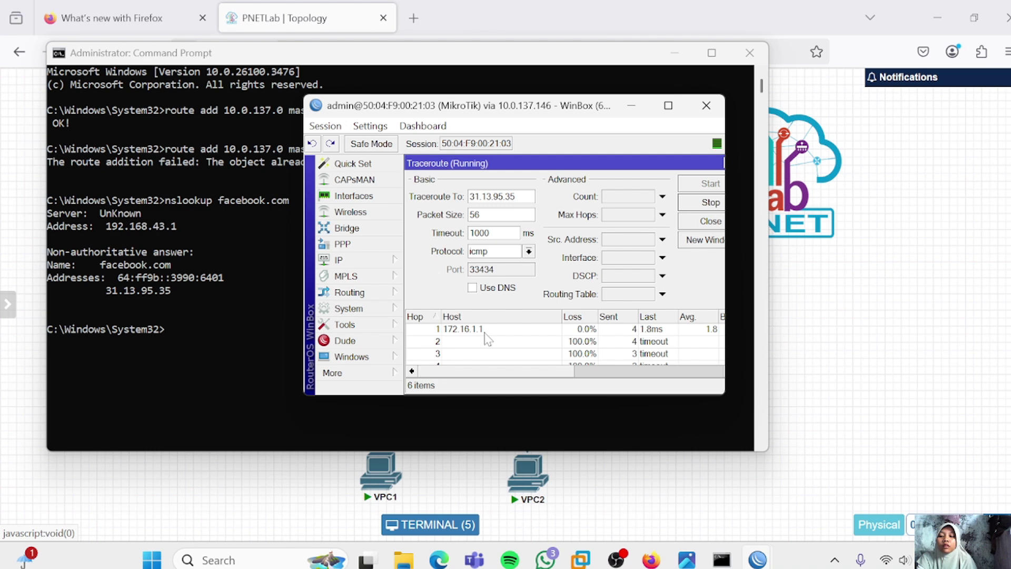
Ping 31.13.95.35 from VPC1's console and stop after two replies
click(375, 483)
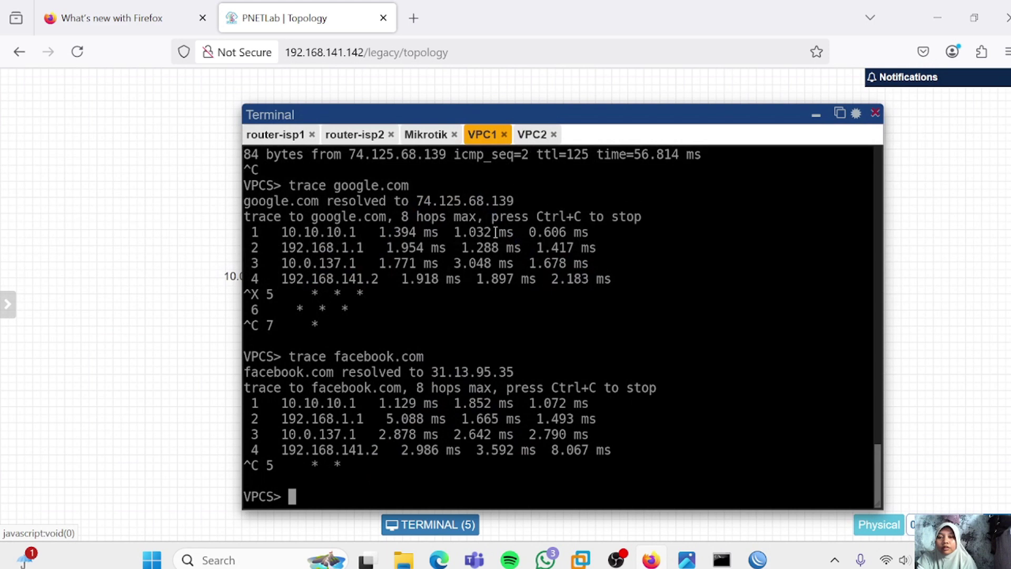
text(ping )
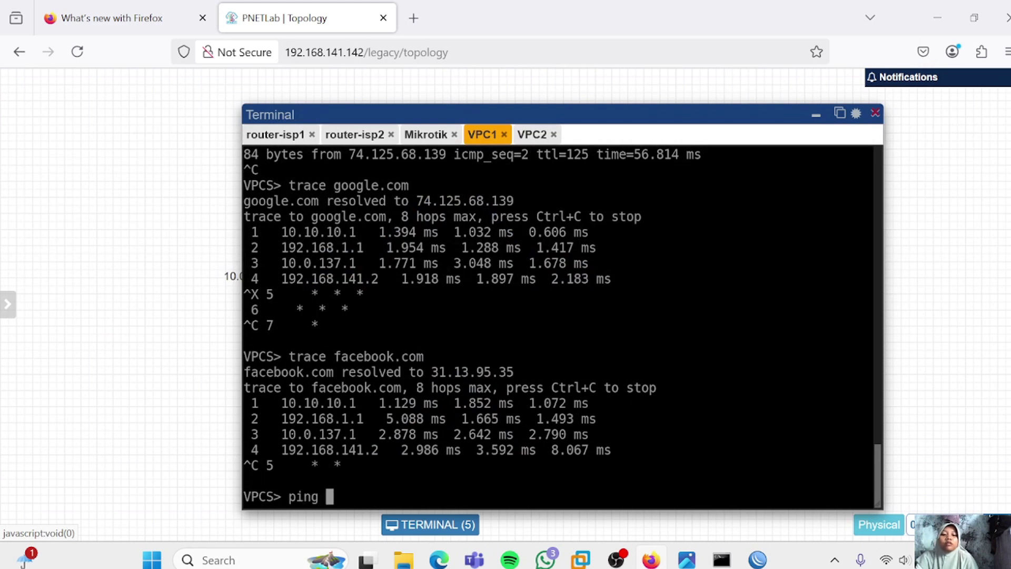
text(31.)
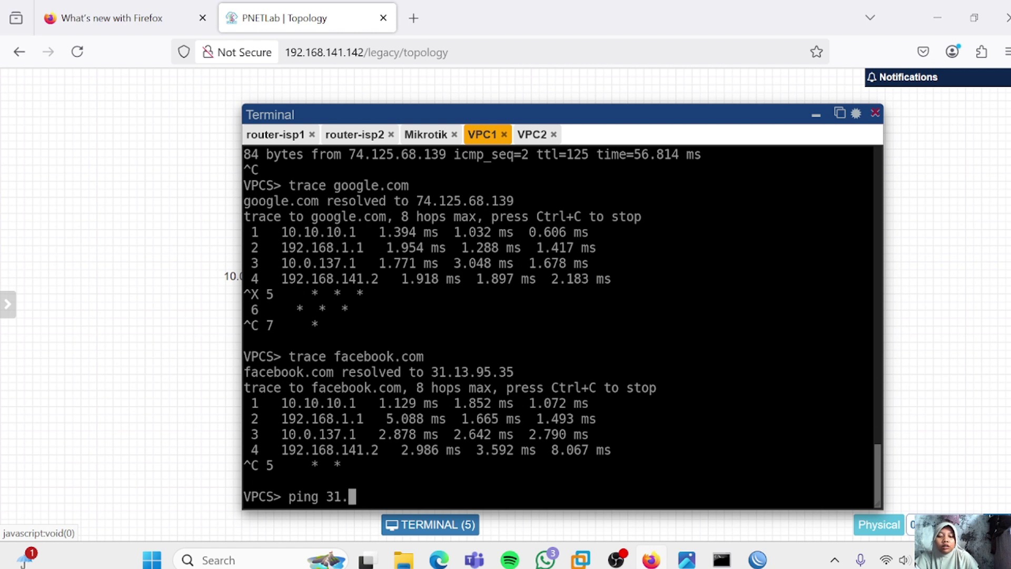
text(13.95.35)
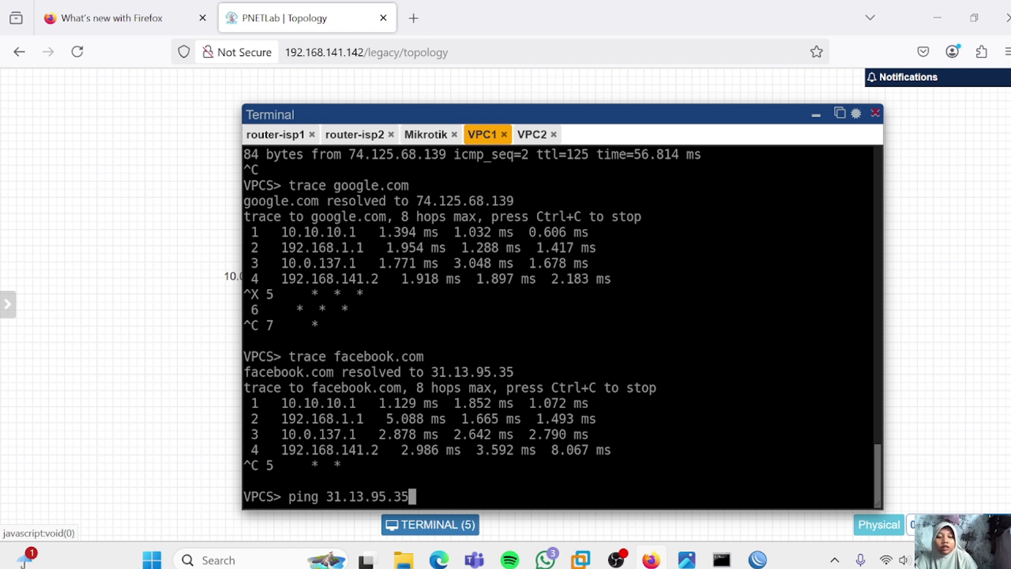
key(Return)
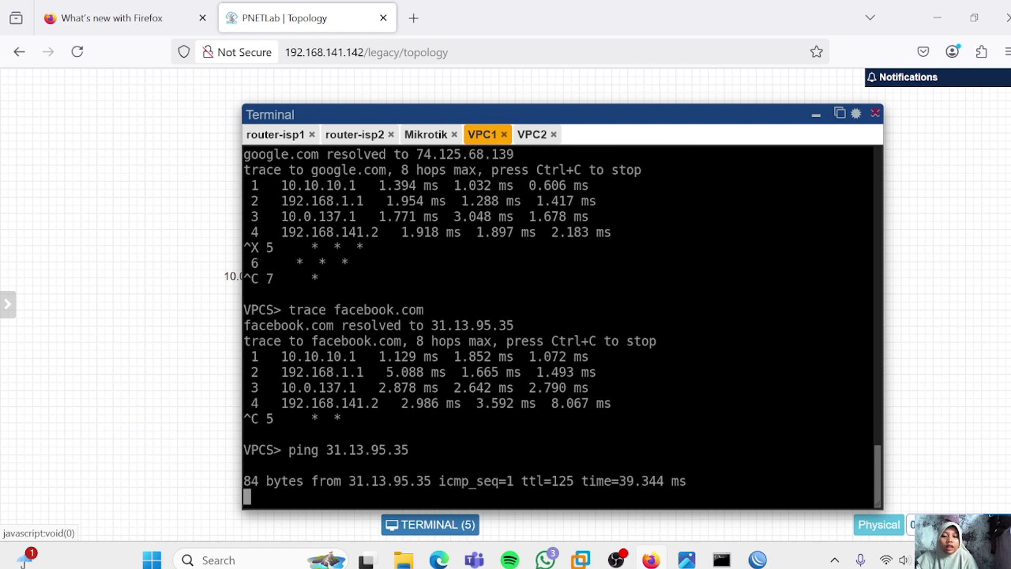
key(ctrl+c)
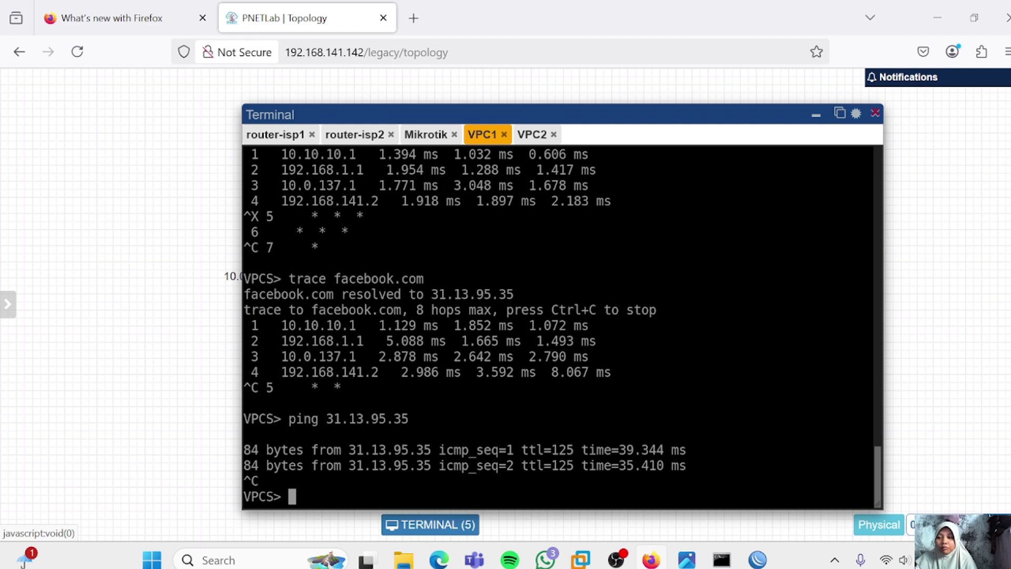
Edit the recalled command into 'trace 31.13.95.35' and stop it after the fourth hop
key(Up)
key(Left)
key(Left)
key(Left)
key(Left)
key(Left)
key(Left)
key(Left)
key(Left)
key(Left)
key(Left)
key(Left)
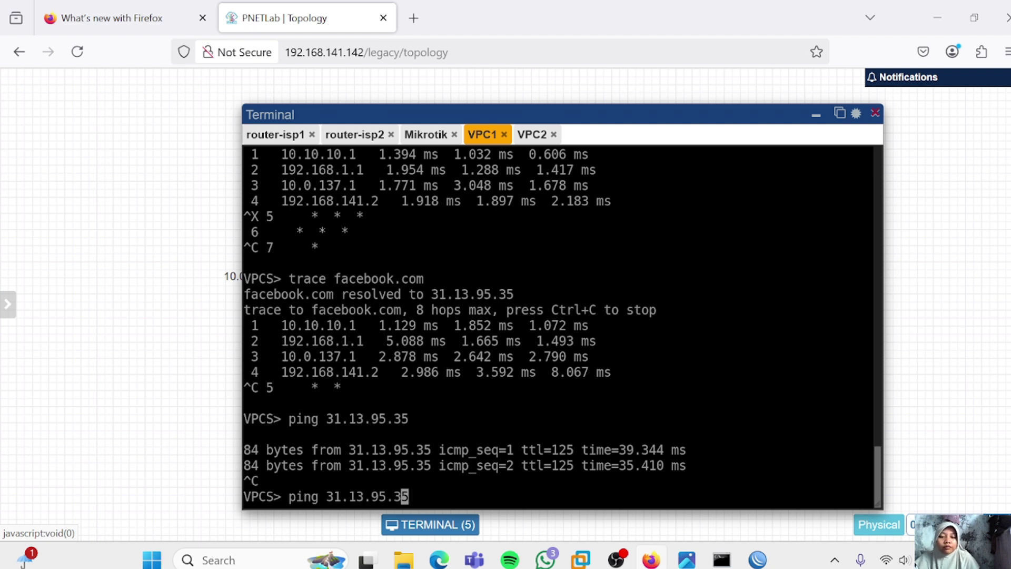
key(BackSpace)
key(BackSpace)
key(BackSpace)
key(BackSpace)
key(BackSpace)
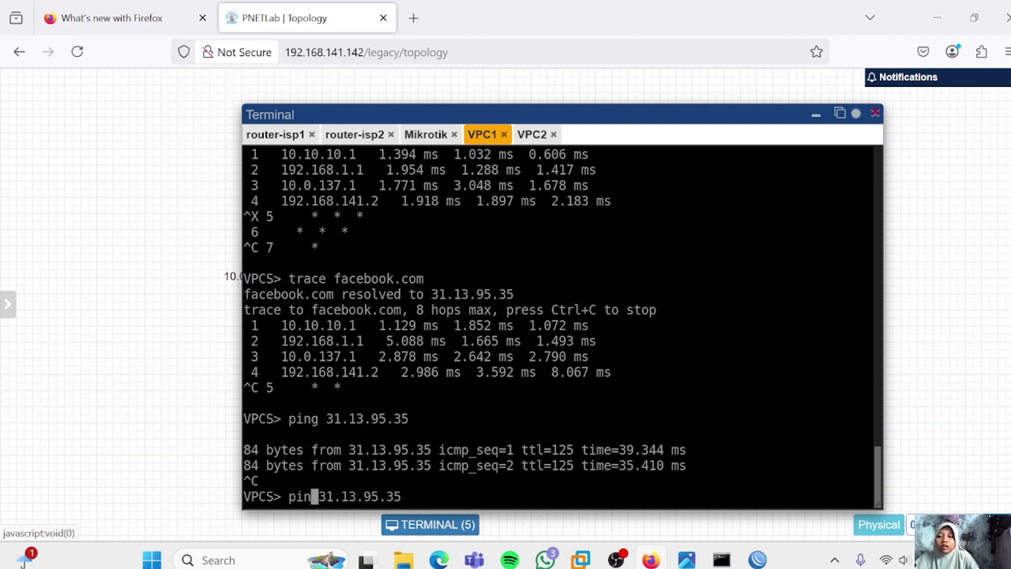
text(ta)
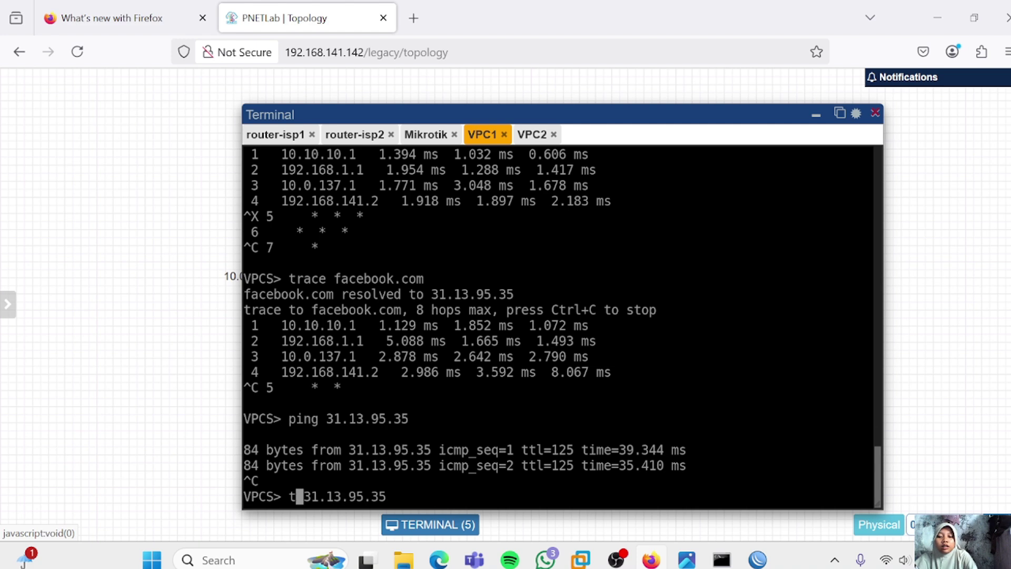
key(BackSpace)
text(ra)
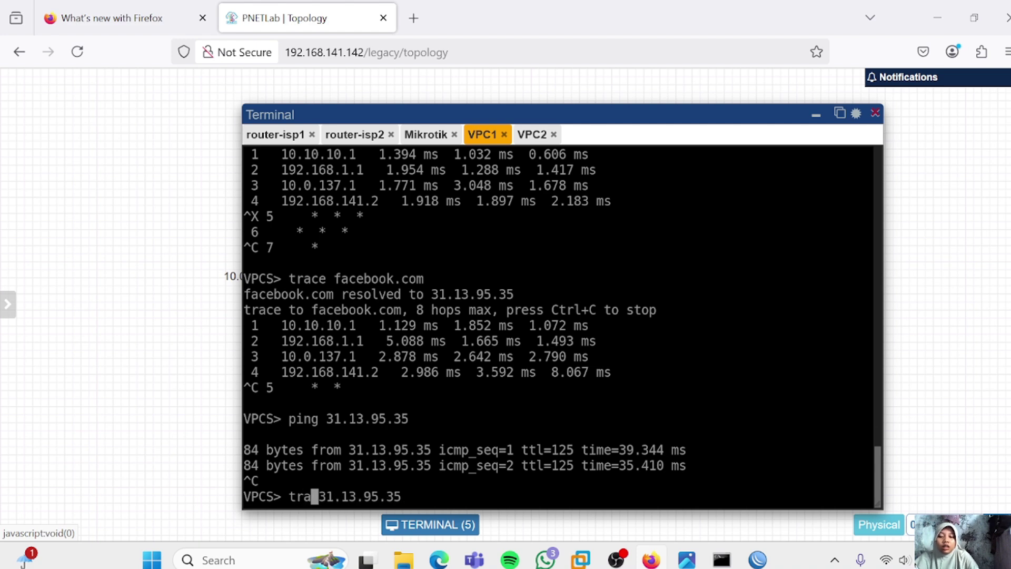
text(ce)
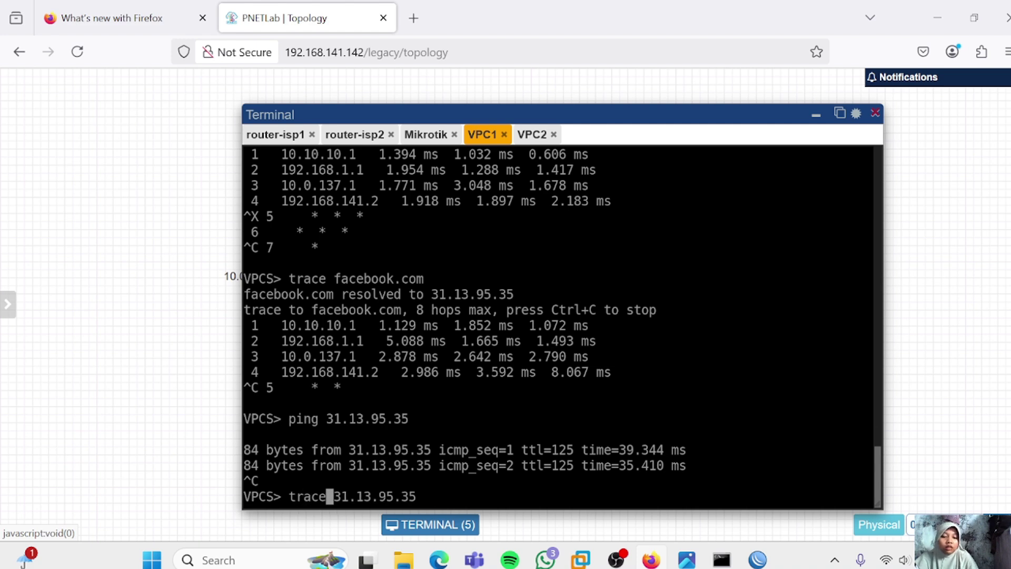
key(Return)
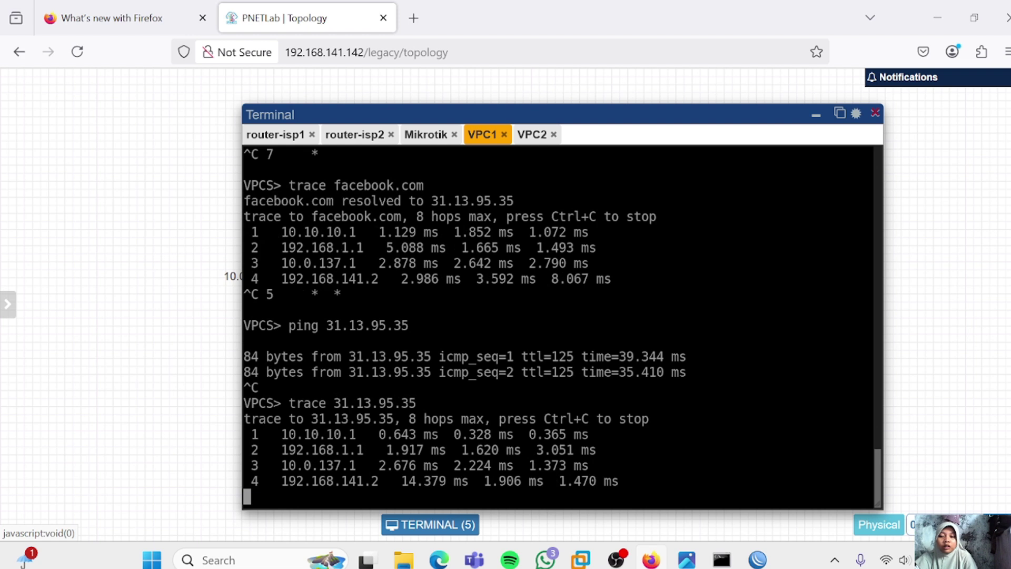
key(ctrl+c)
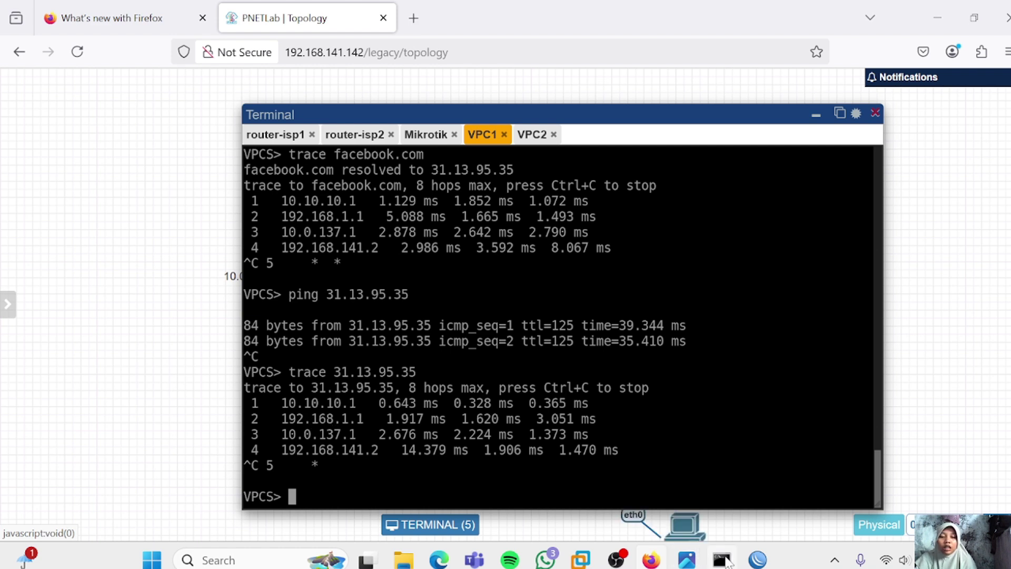
Run 'nslookup twitter.com' (162.159.140.229) after the bare 'twitter' lookup fails, then return to PNETLab
click(721, 560)
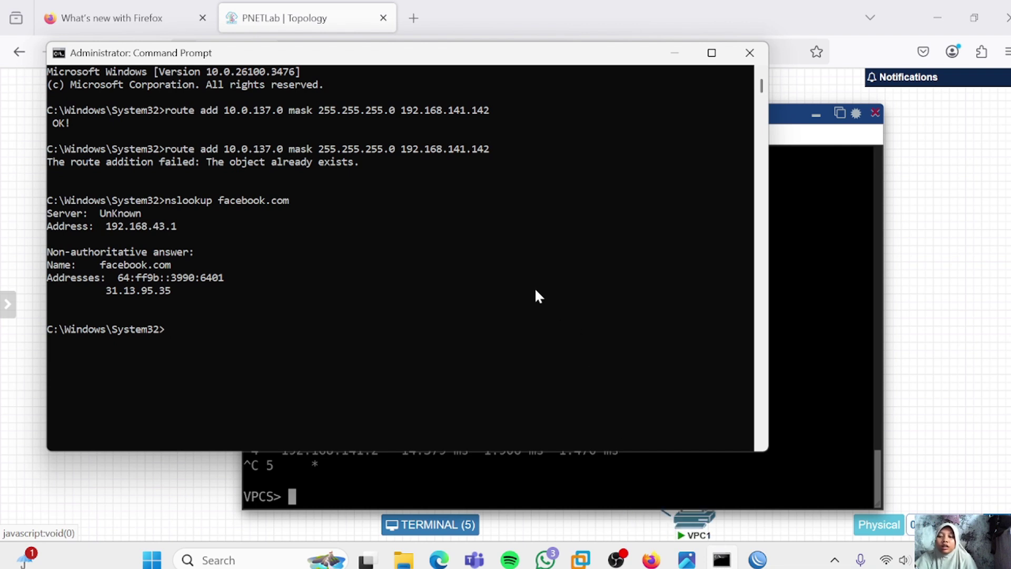
text(nslookup)
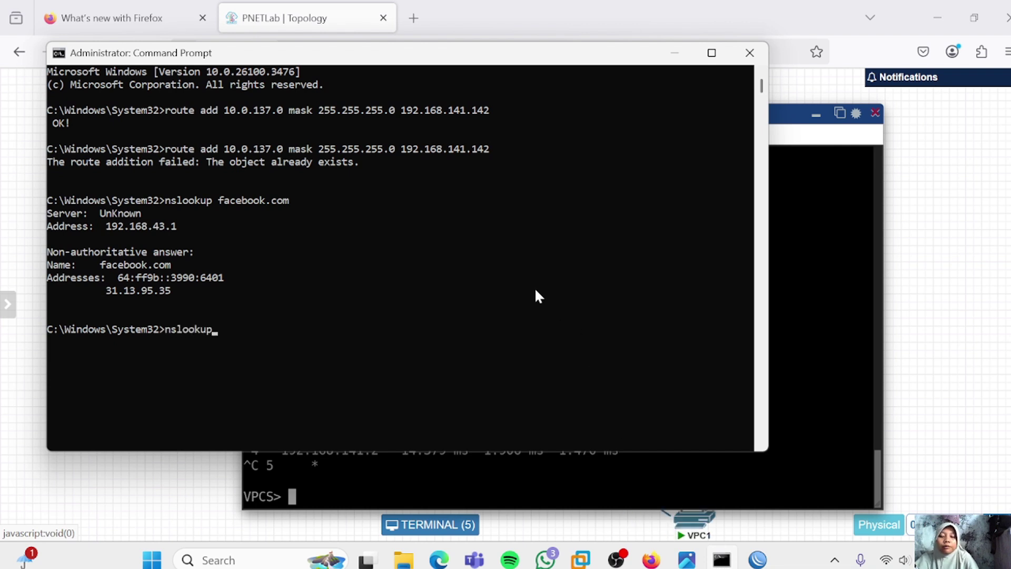
text( twitter)
key(Return)
key(Up)
text(.com)
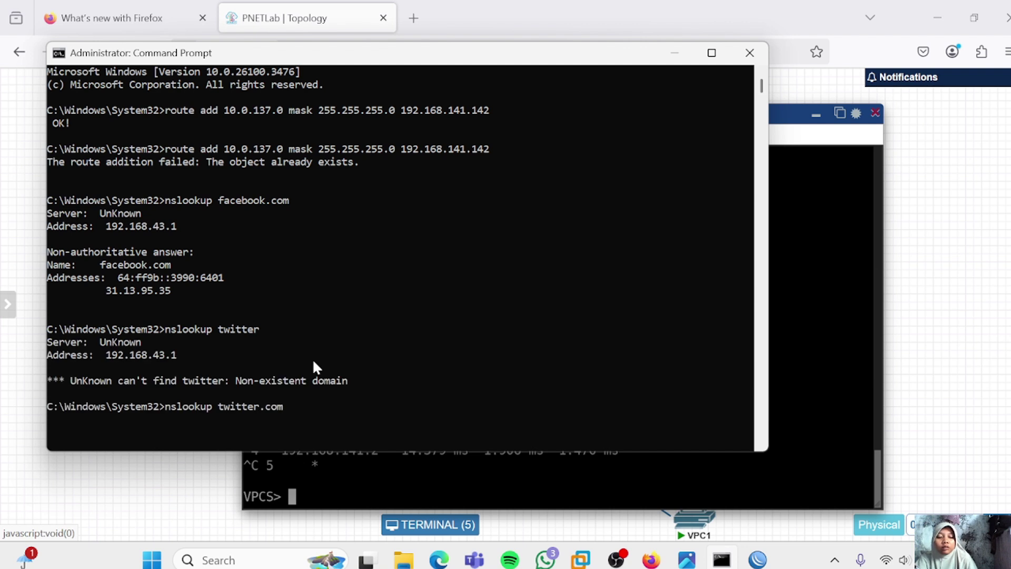
key(Return)
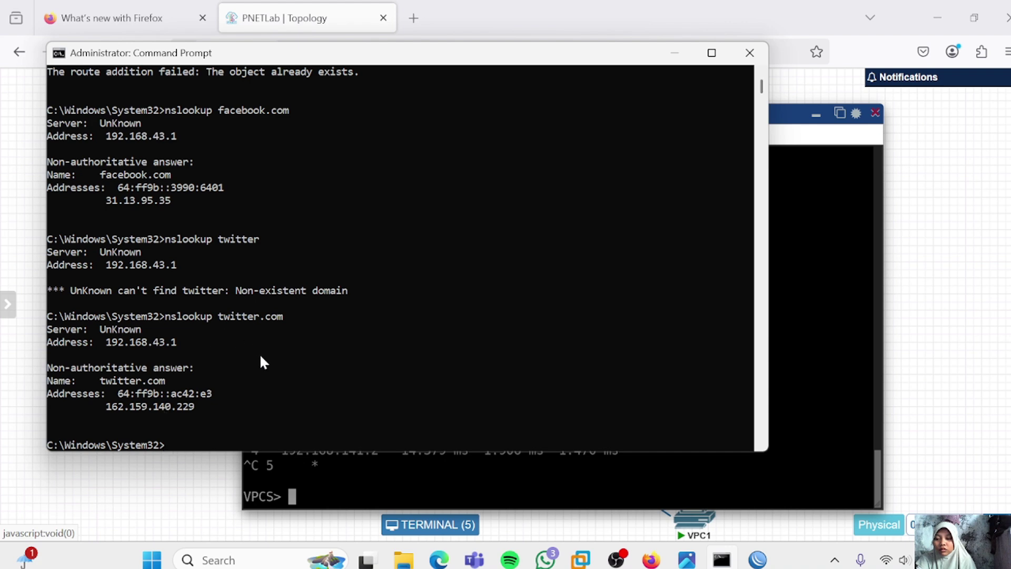
click(387, 485)
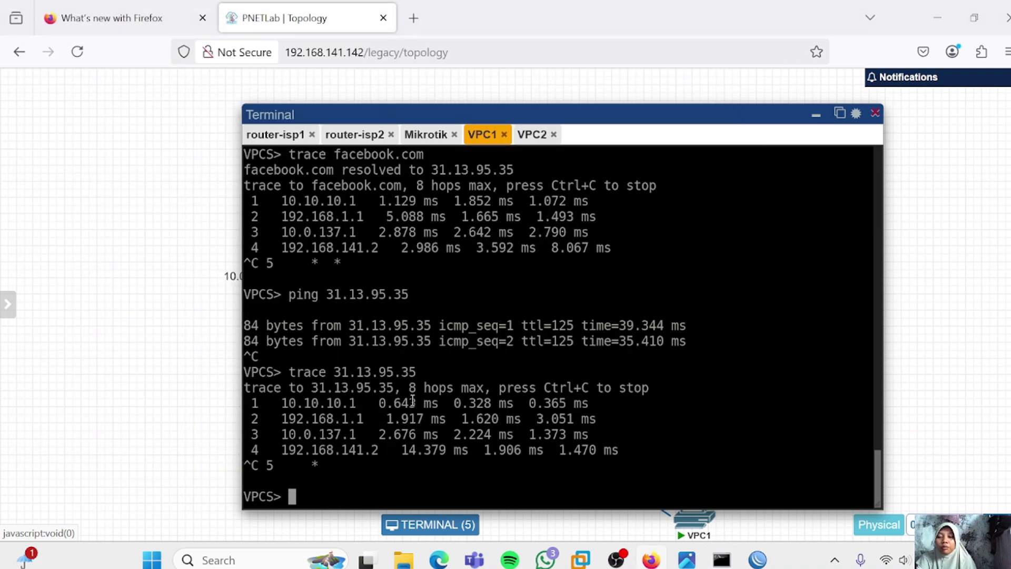
Ping 162.159.140.229 from VPC2's console and stop after two replies
click(532, 136)
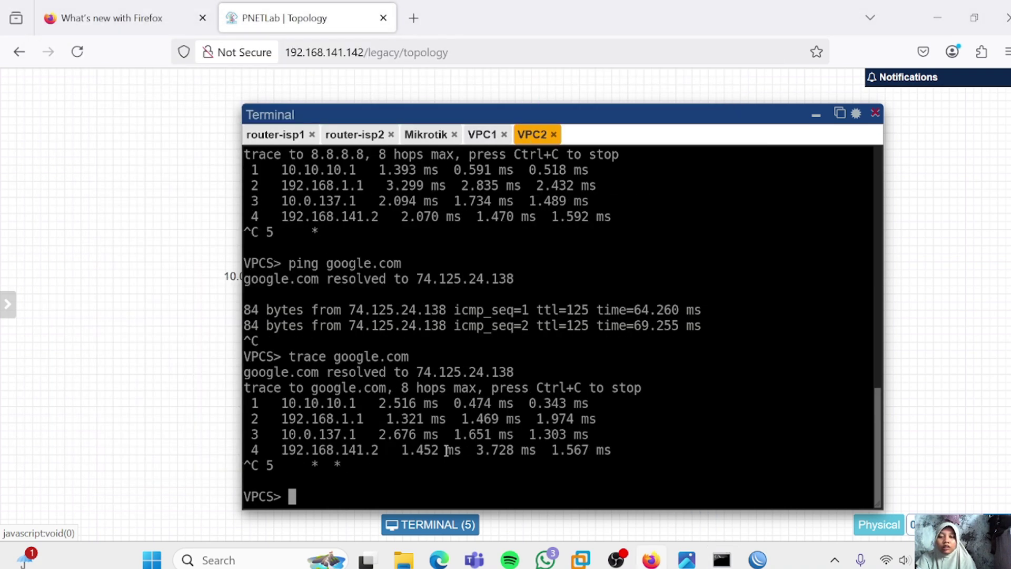
text(ping 16)
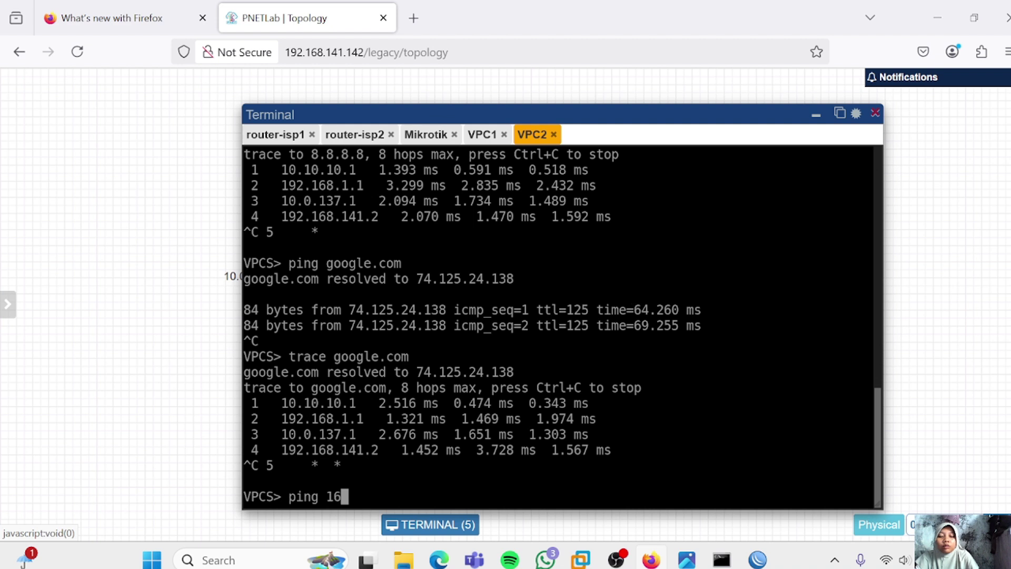
text(2.159)
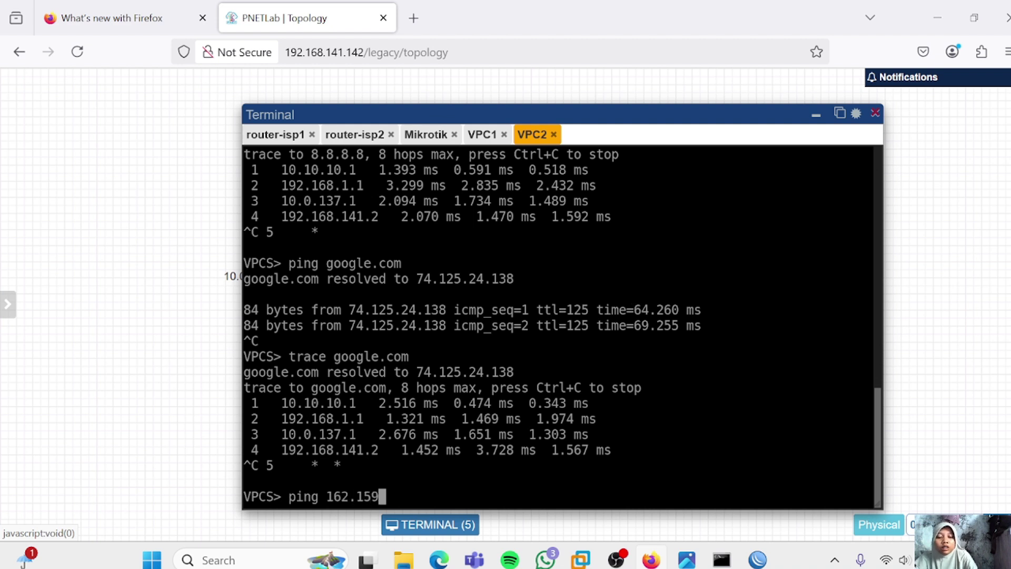
text(.14)
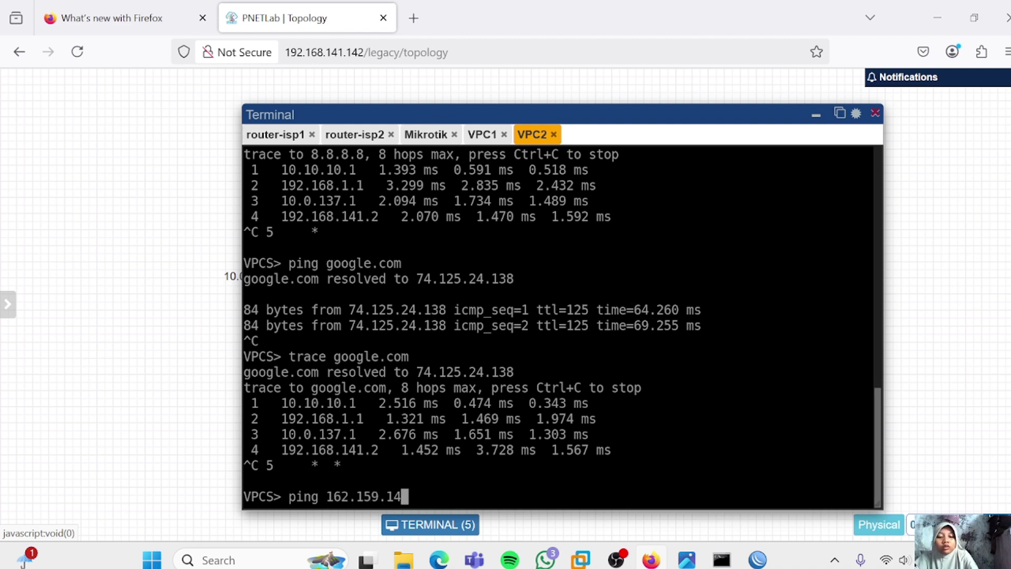
text(0.229)
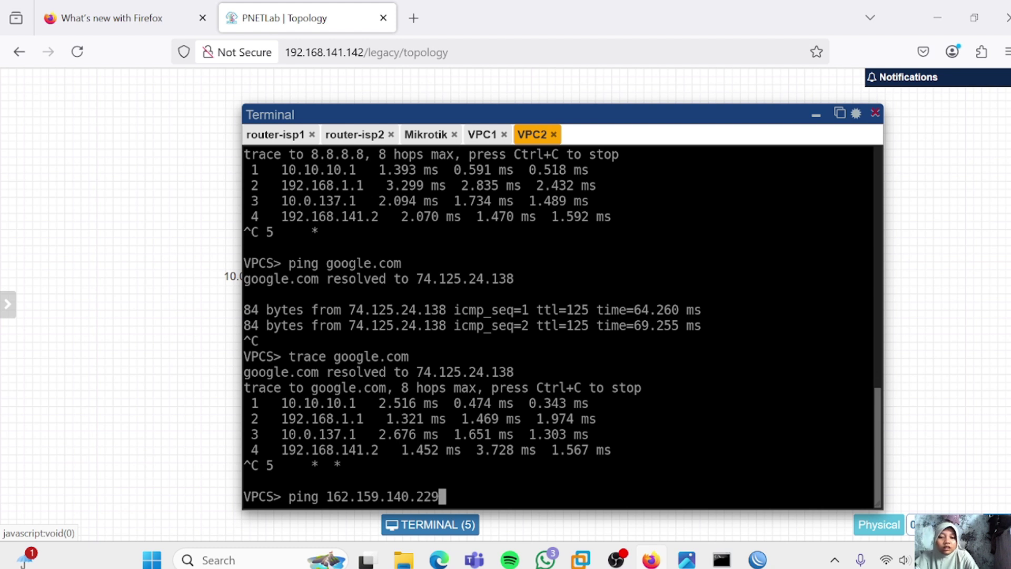
key(Return)
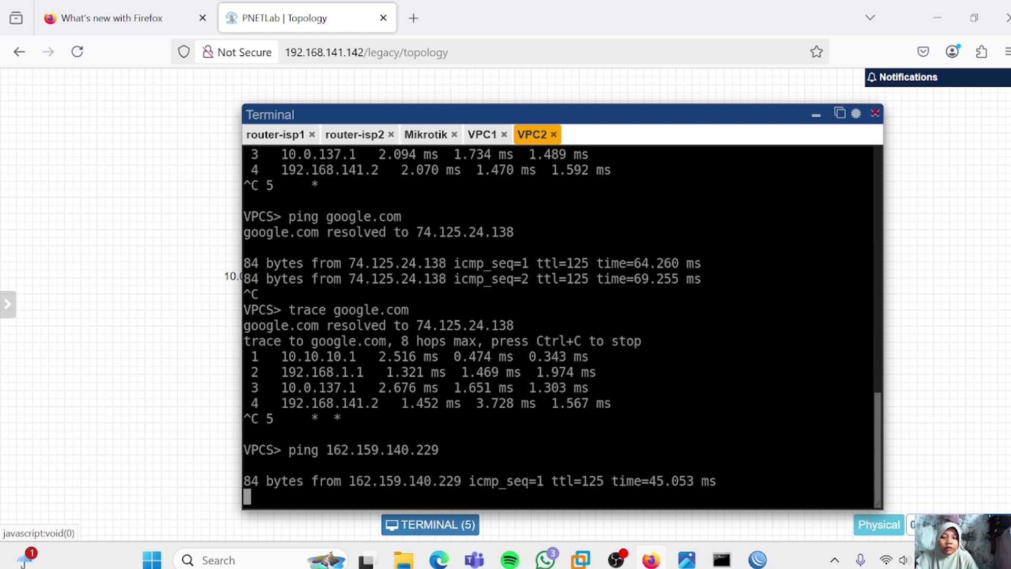
key(ctrl+c)
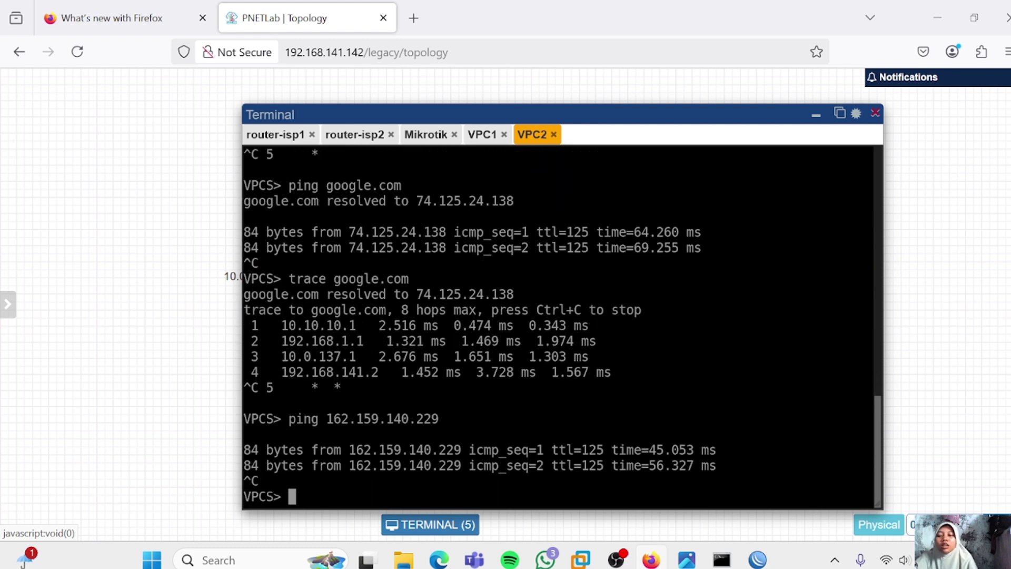
Edit the recalled command into 'trace 162.159.140.229' and stop it after the fourth hop
key(Up)
key(Left)
key(Left)
key(Left)
key(Left)
key(Left)
key(Left)
key(Left)
key(Left)
key(Left)
key(Left)
key(Left)
key(Left)
key(Left)
key(Left)
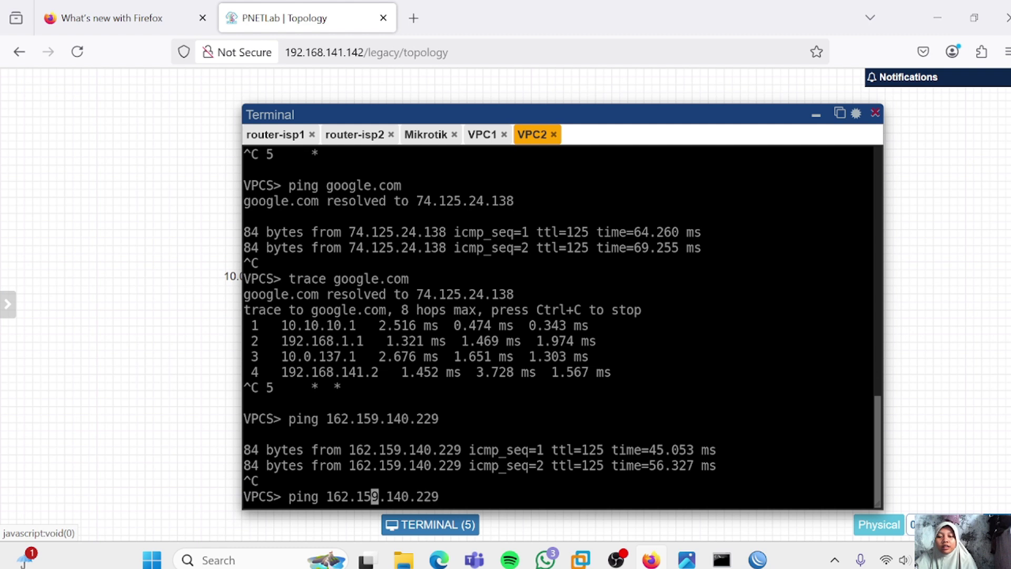
key(Left)
key(Left)
key(BackSpace)
key(BackSpace)
key(BackSpace)
key(BackSpace)
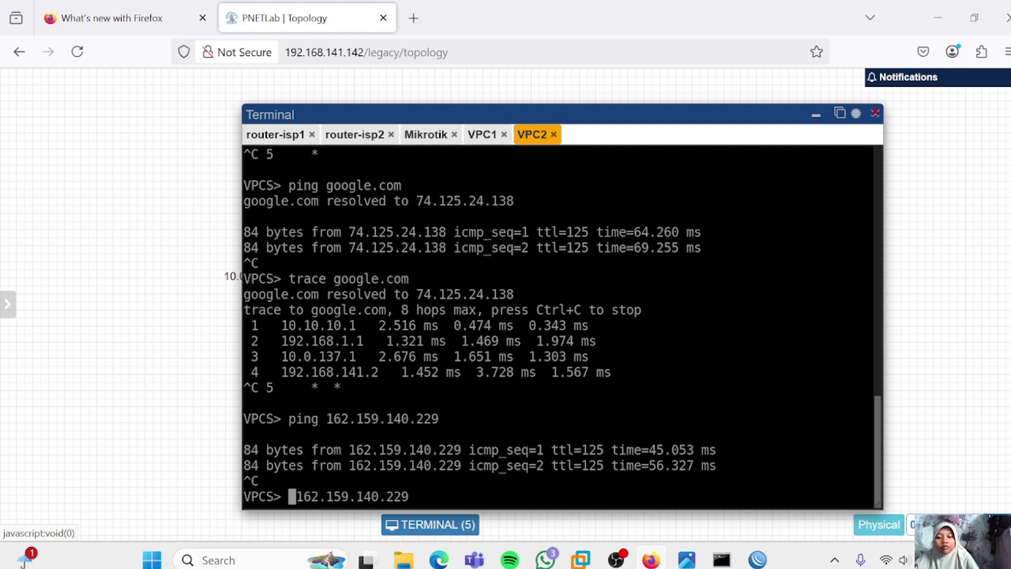
text(trace)
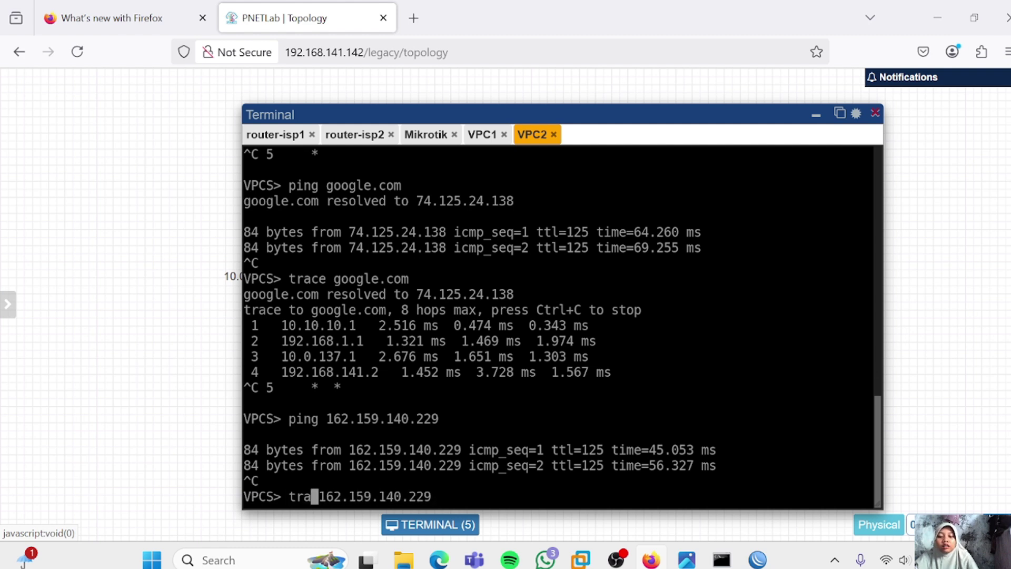
key(Return)
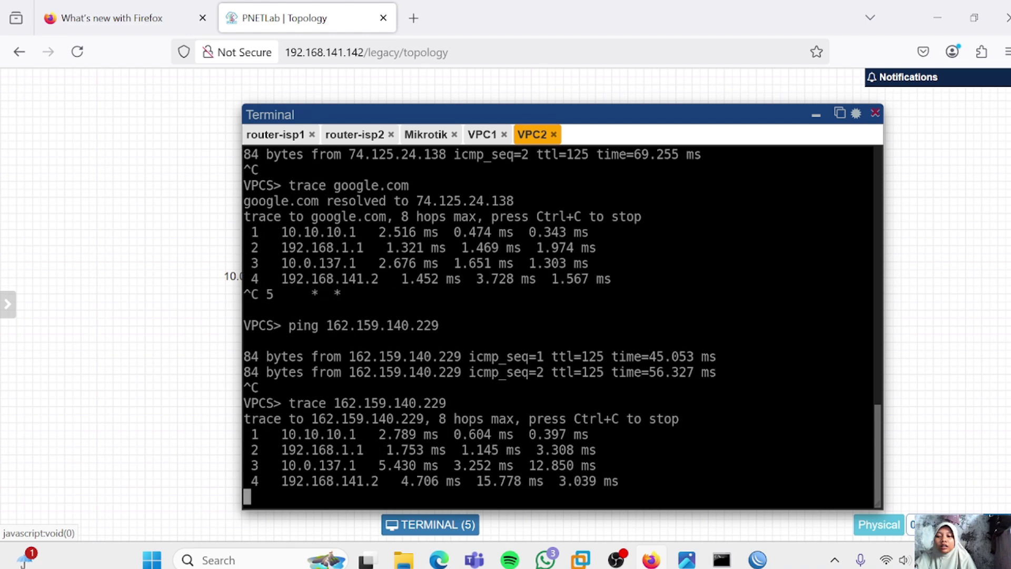
key(ctrl+c)
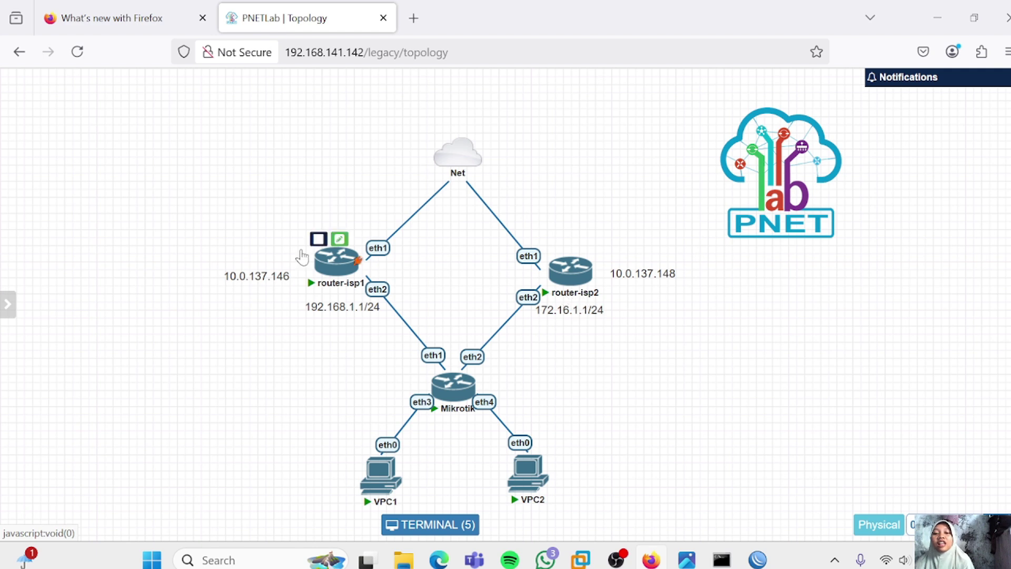
Leave the lab topology and return to the WinBox window with the running traceroute
mouse_move(594, 271)
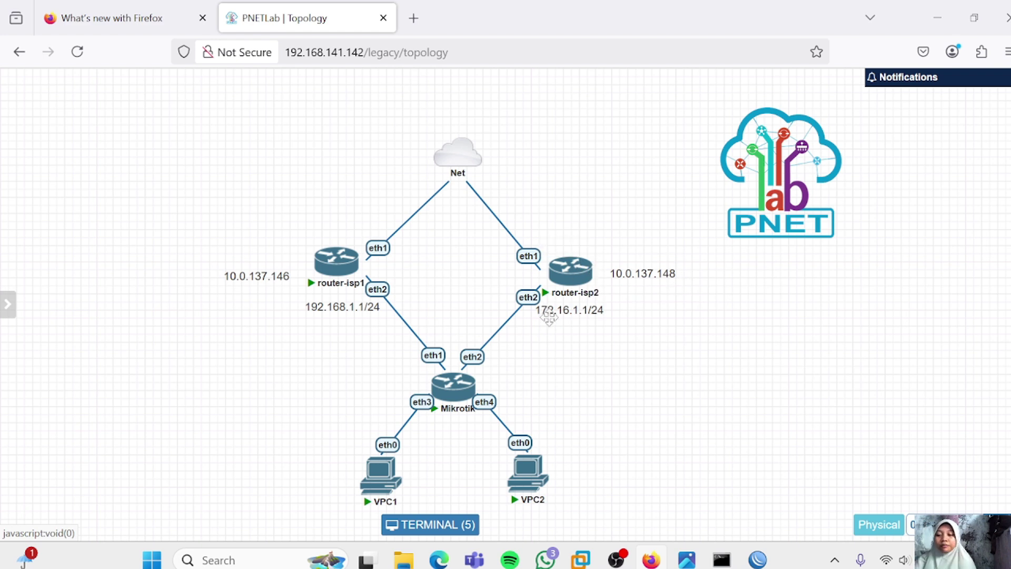
key(alt+Tab)
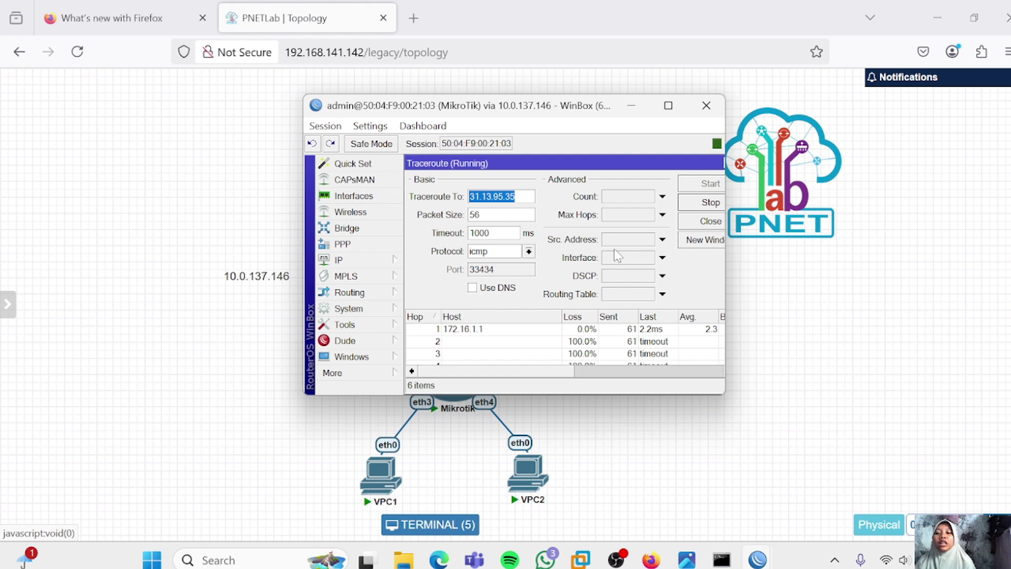
Open the 0.0.0.0/0 default route from IP > Routes and add three more gateway fields
click(343, 260)
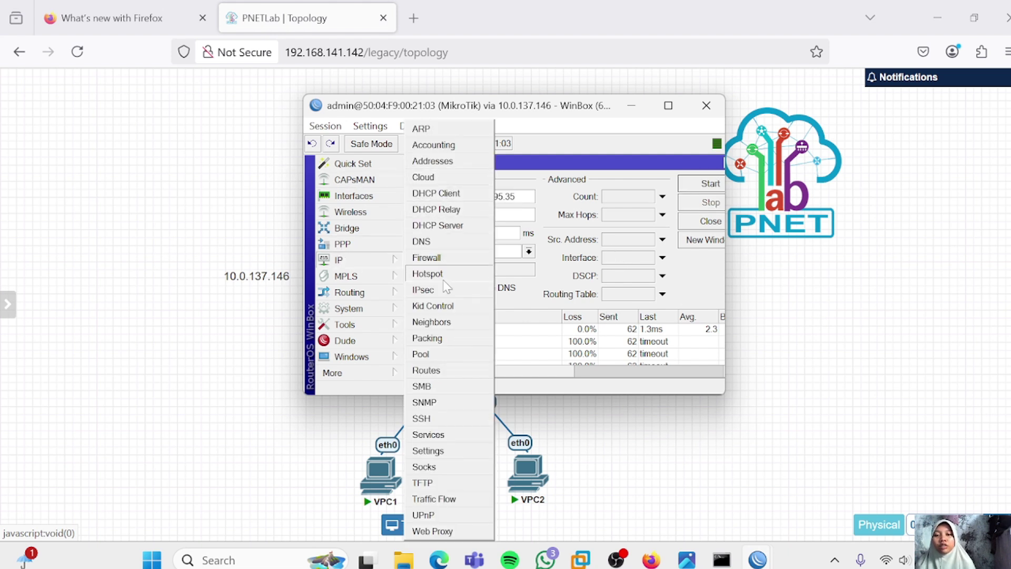
click(445, 374)
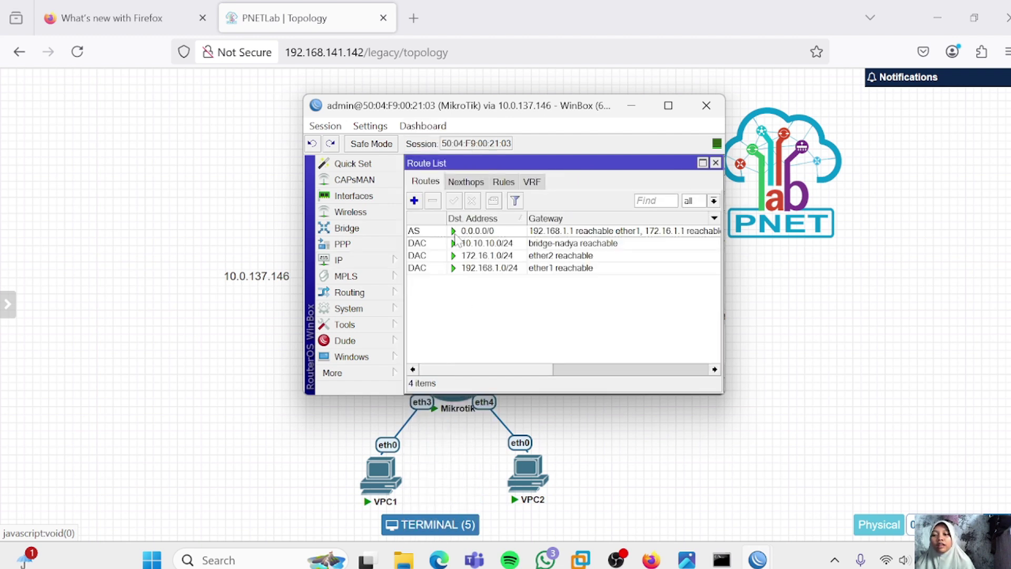
double_click(472, 232)
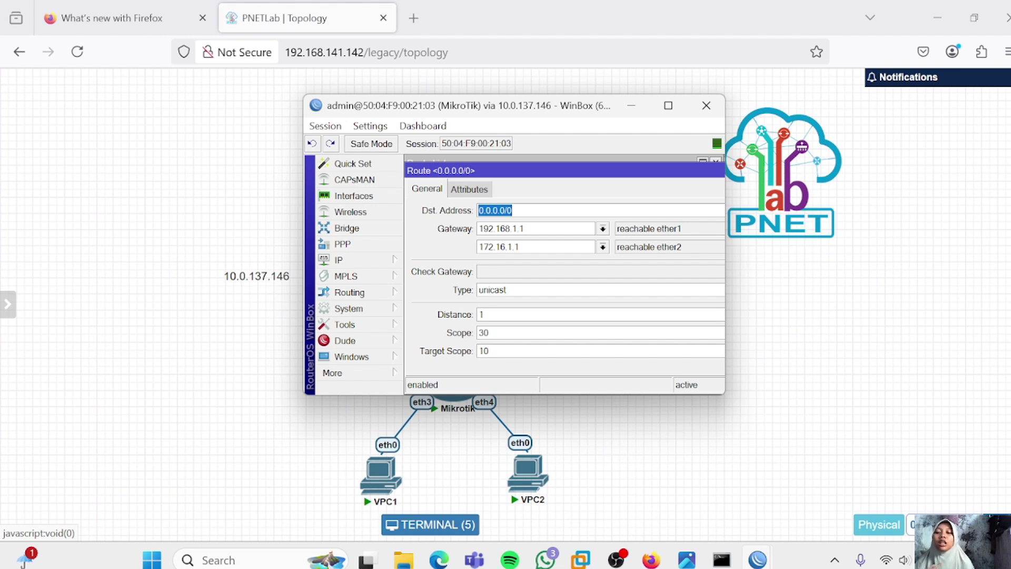
drag(612, 179, 449, 171)
click(673, 243)
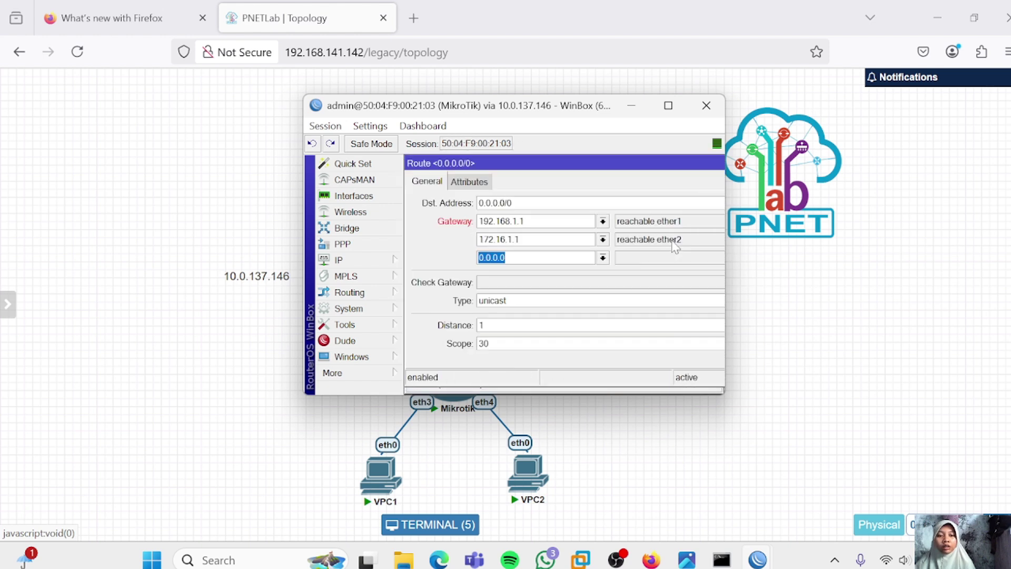
drag(612, 171, 399, 171)
click(619, 260)
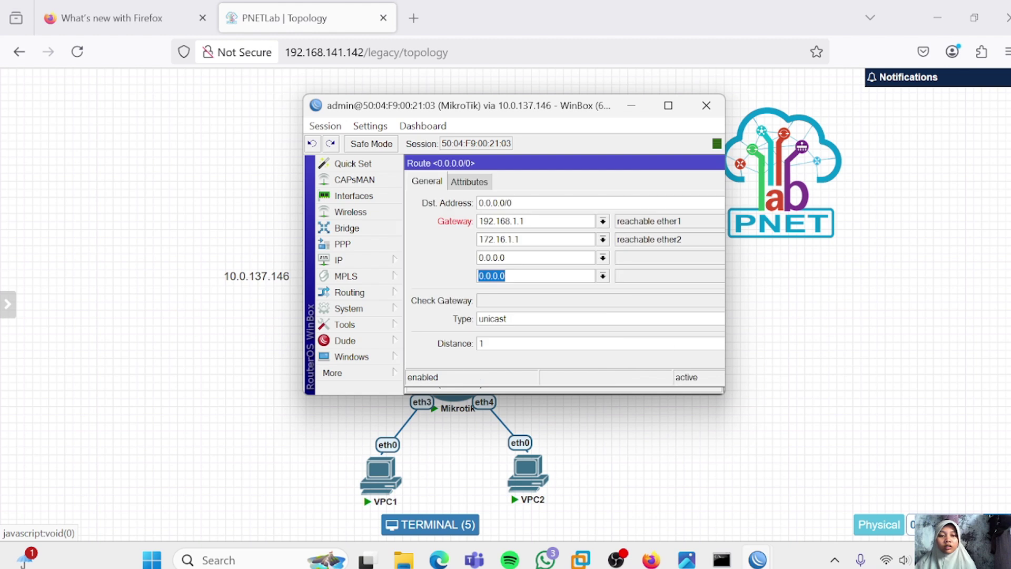
drag(594, 161, 553, 172)
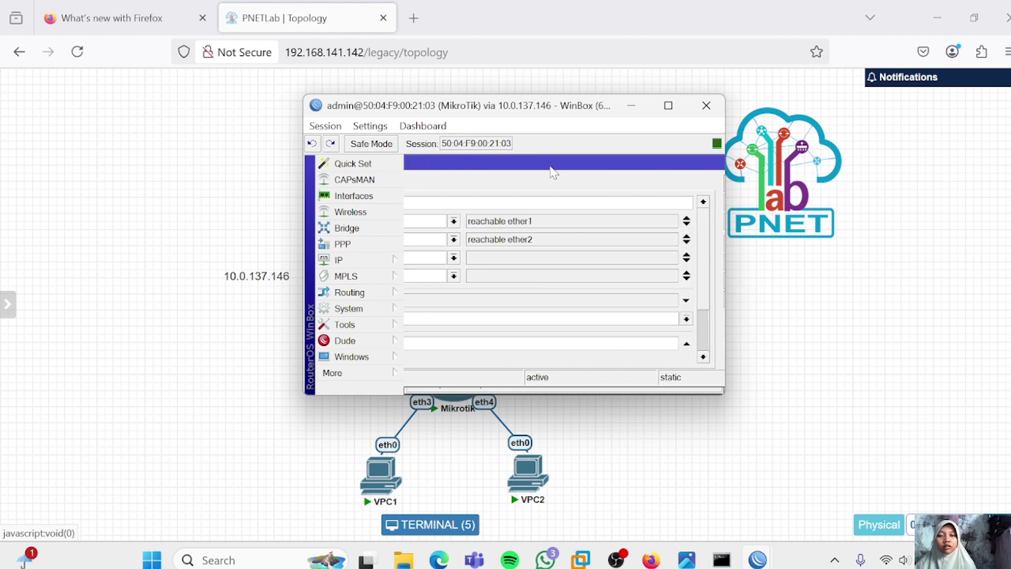
click(687, 277)
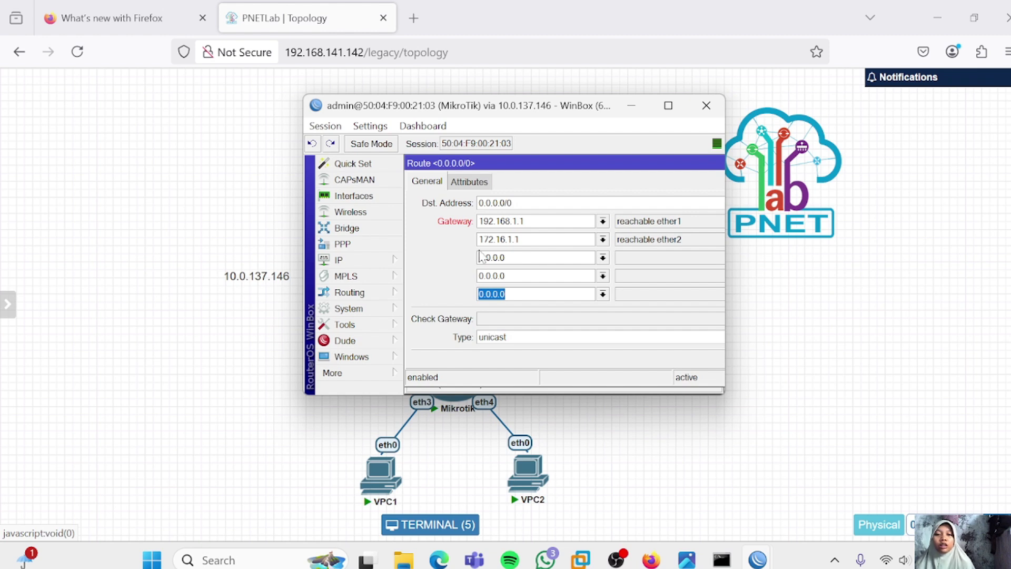
Fill the three new gateway fields with 172.16.1.1, then apply and save the route
key(shift+Tab)
key(shift+Tab)
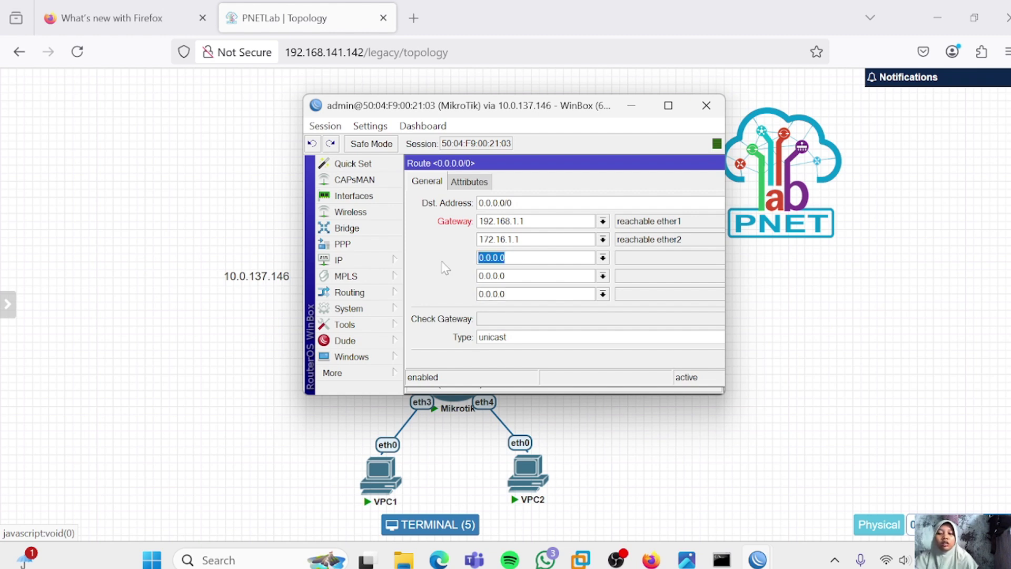
text(172.16)
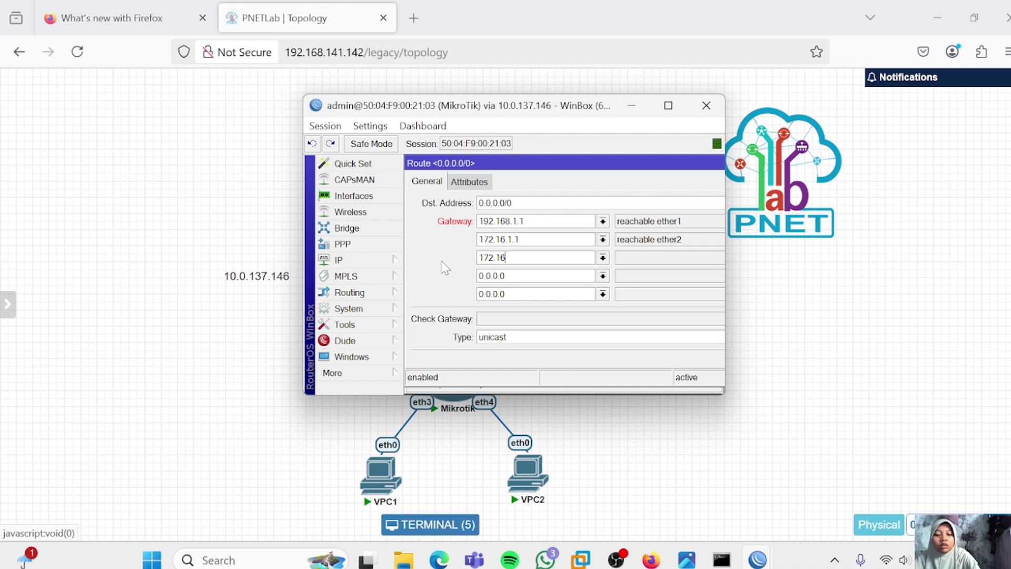
text(.1.1)
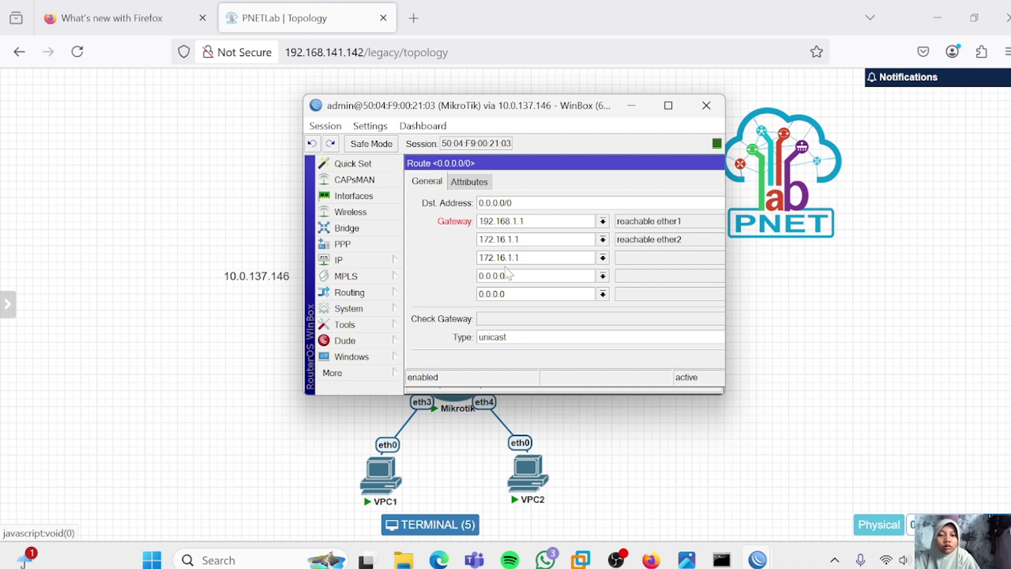
key(Tab)
text(172)
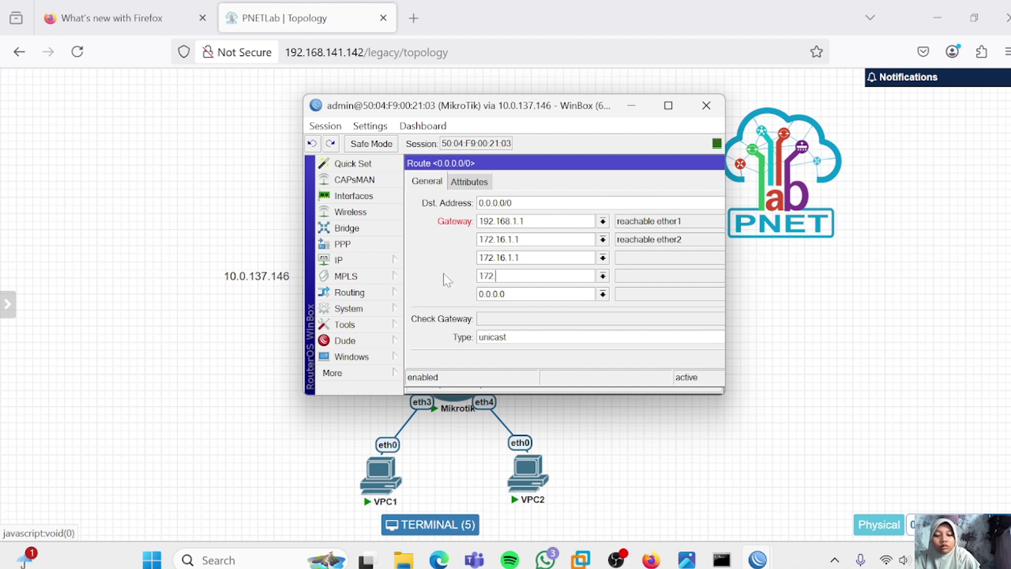
text(.16.1.1)
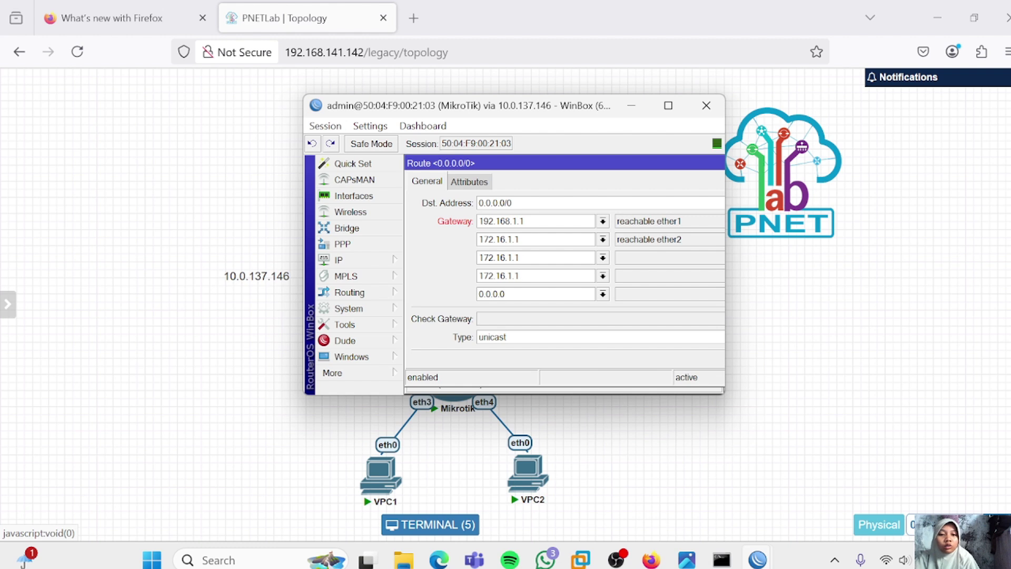
key(ctrl+a)
text(172)
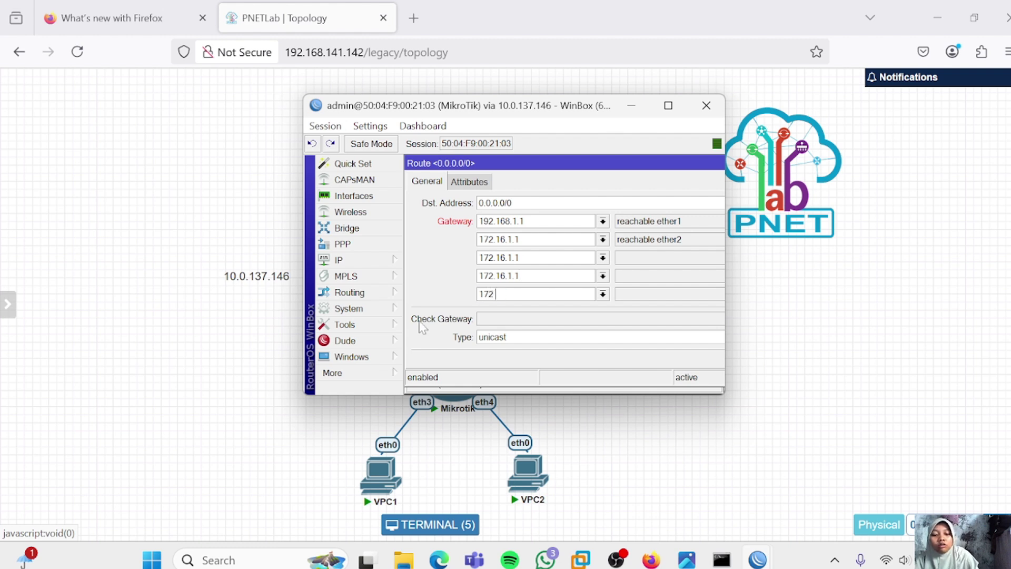
text(.16.1.1)
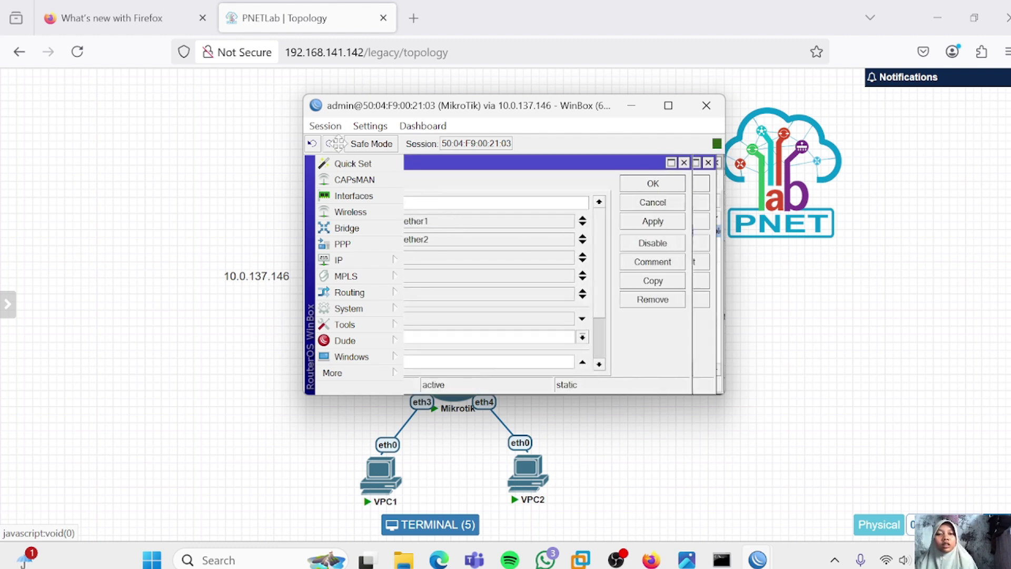
click(630, 221)
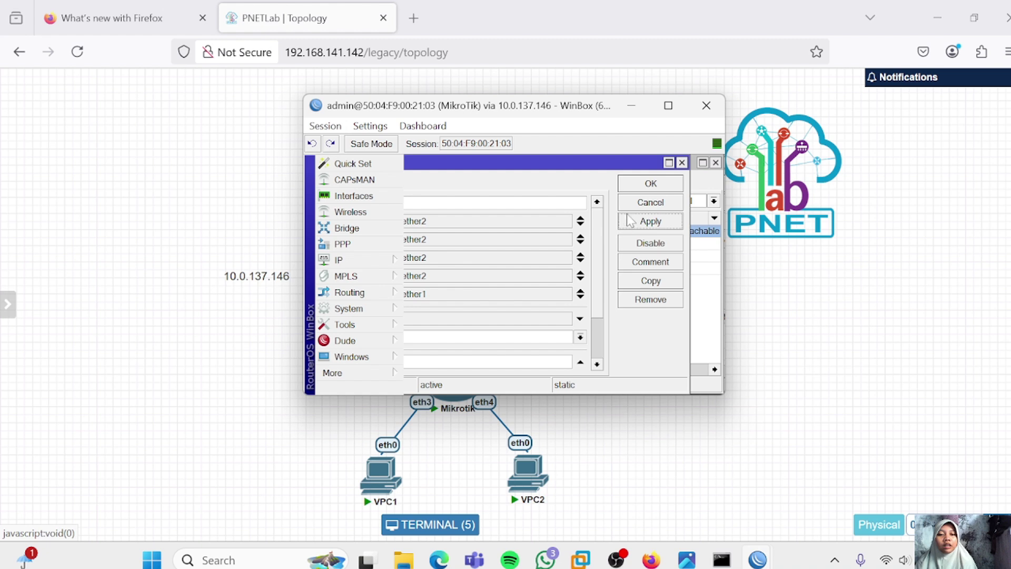
click(651, 184)
Open a new router terminal and run 'ip route print' followed by 'ip route print detail'
click(344, 372)
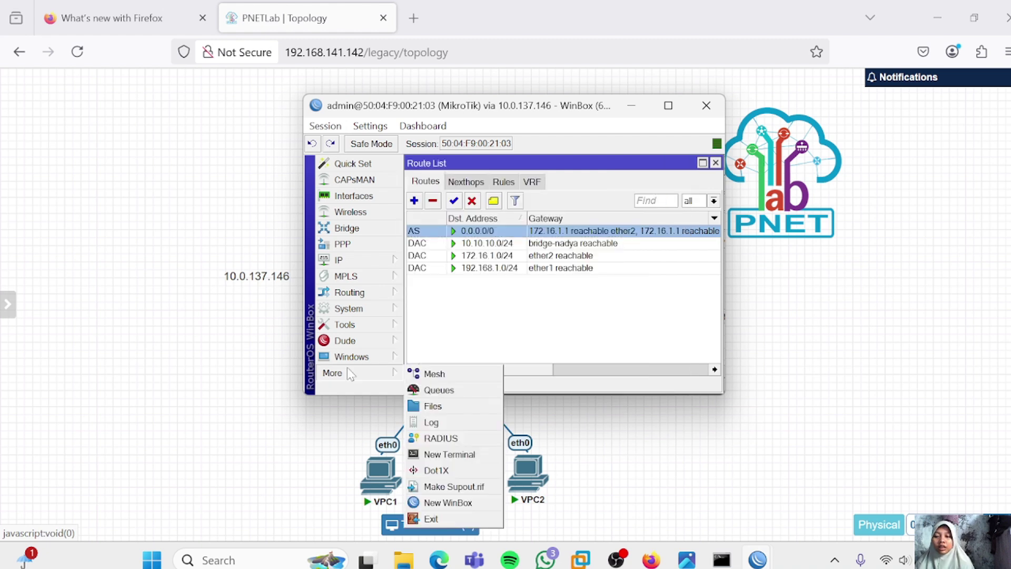
click(479, 457)
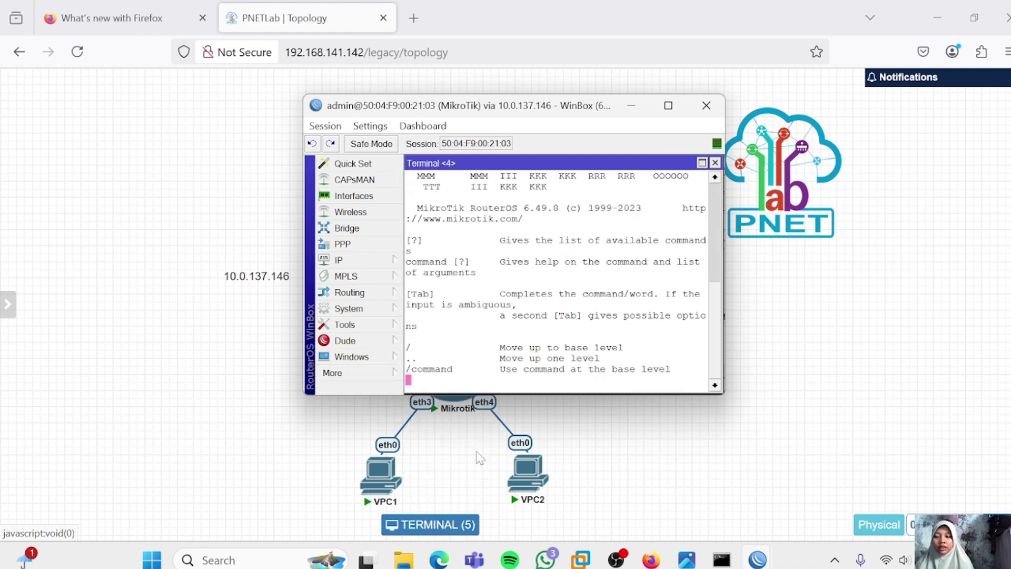
key(Return)
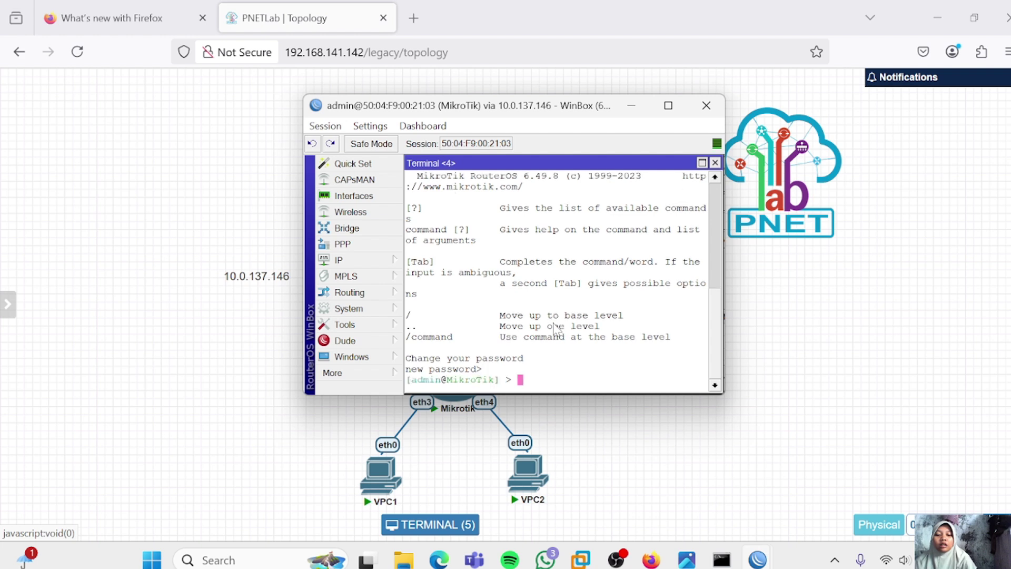
text(ip route print)
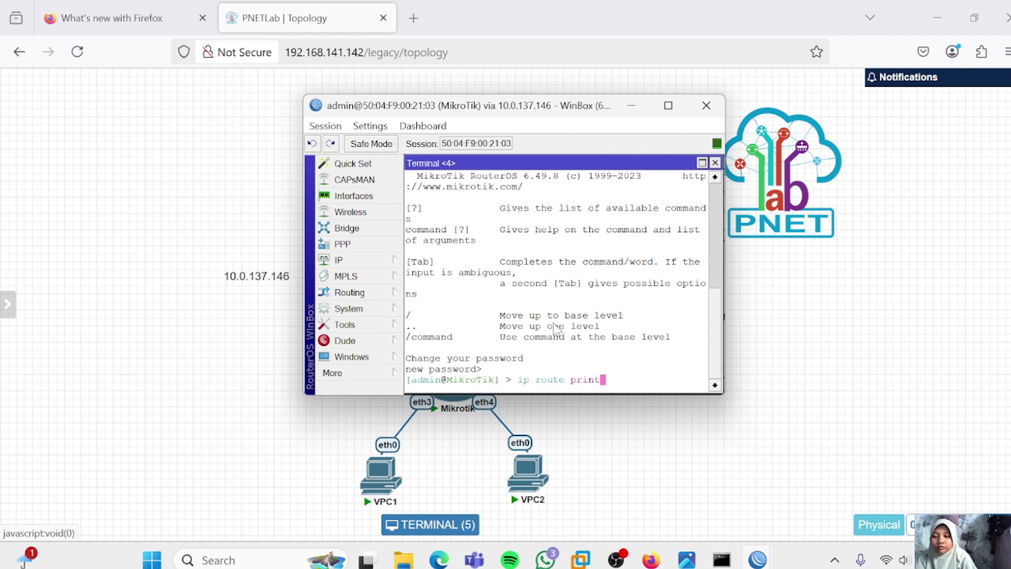
key(Return)
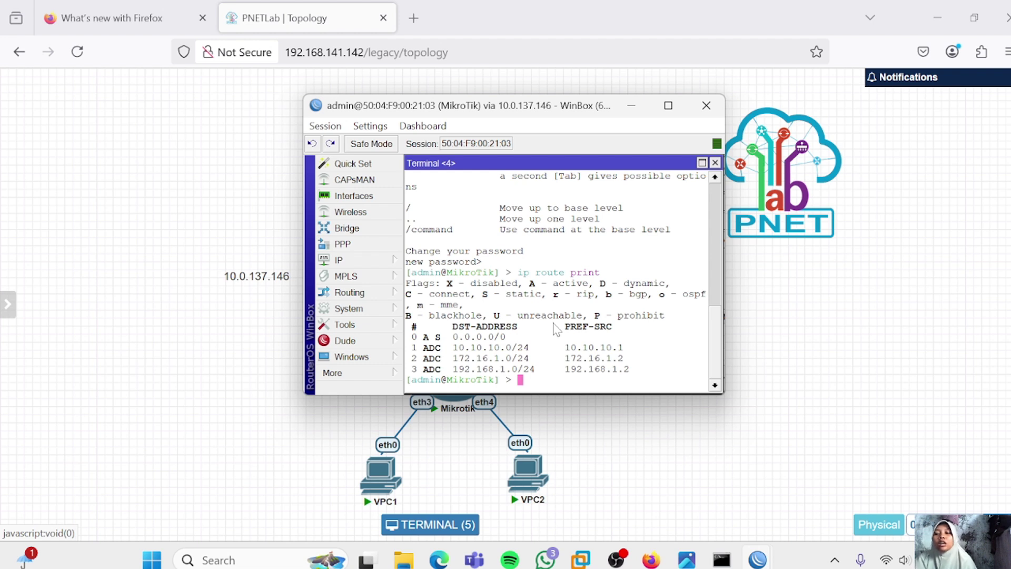
key(Up)
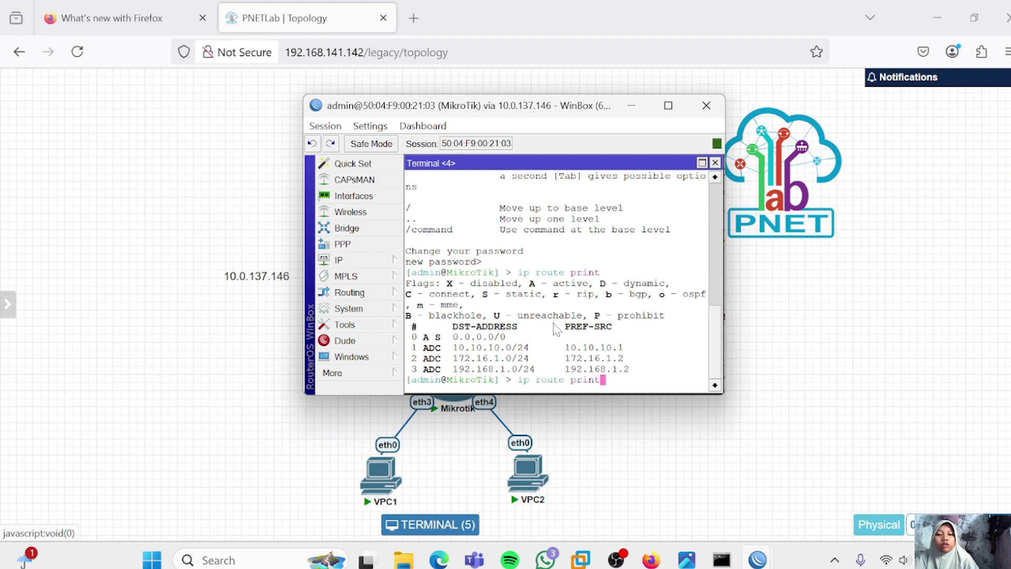
text(detail)
key(Return)
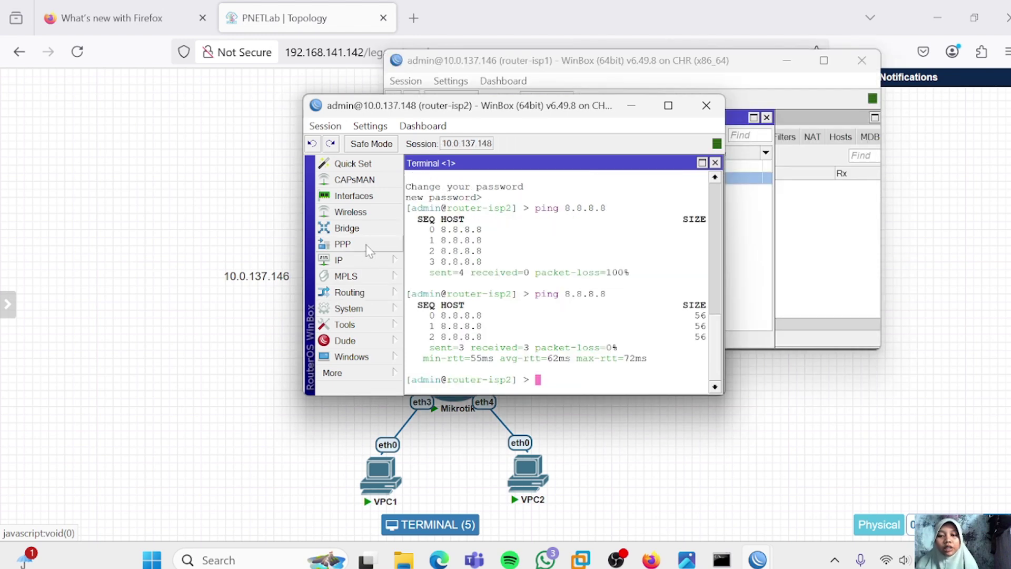
Start a new NAT rule in router-isp2's IP > Firewall NAT list
click(367, 260)
click(427, 261)
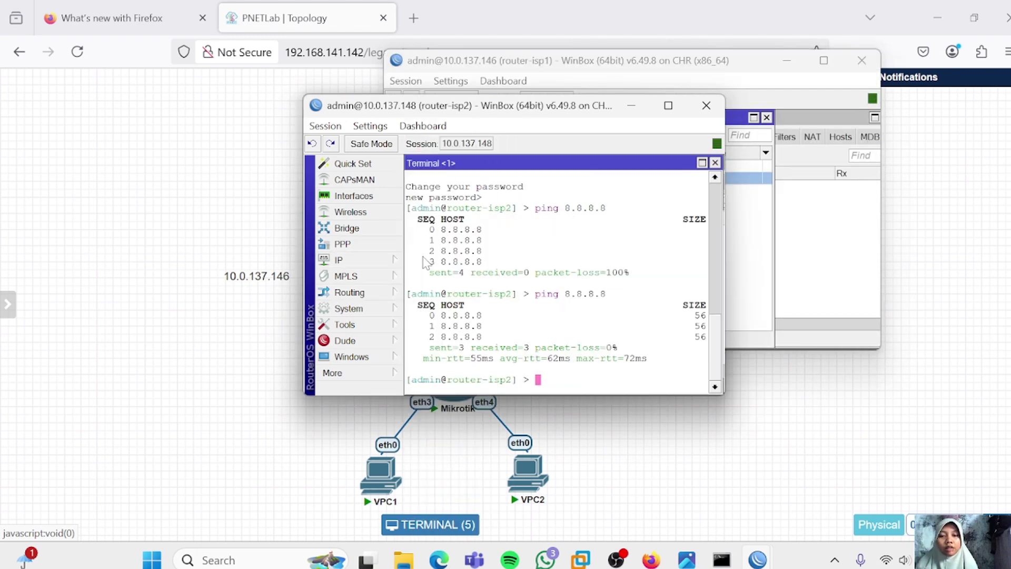
click(479, 182)
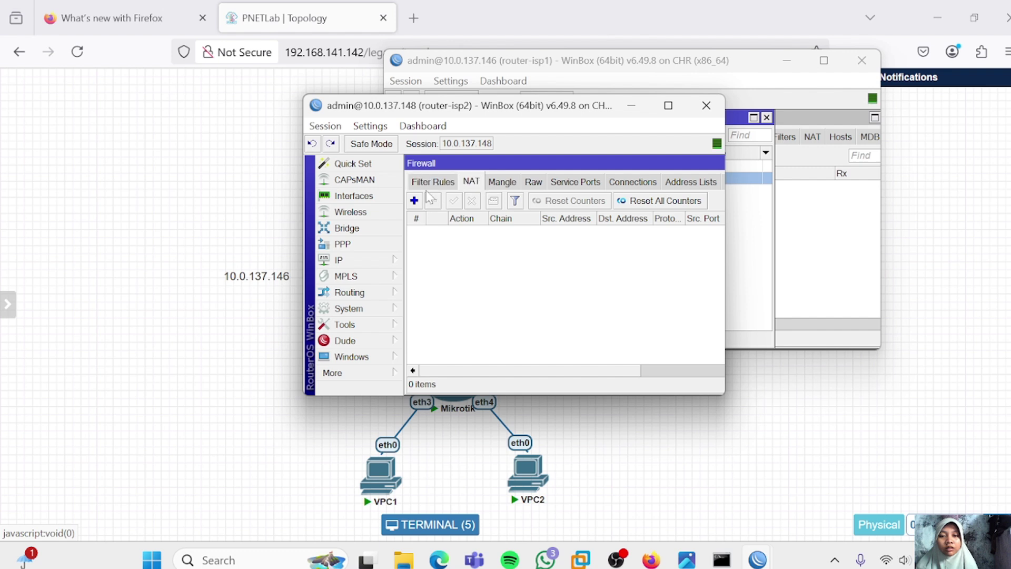
click(415, 200)
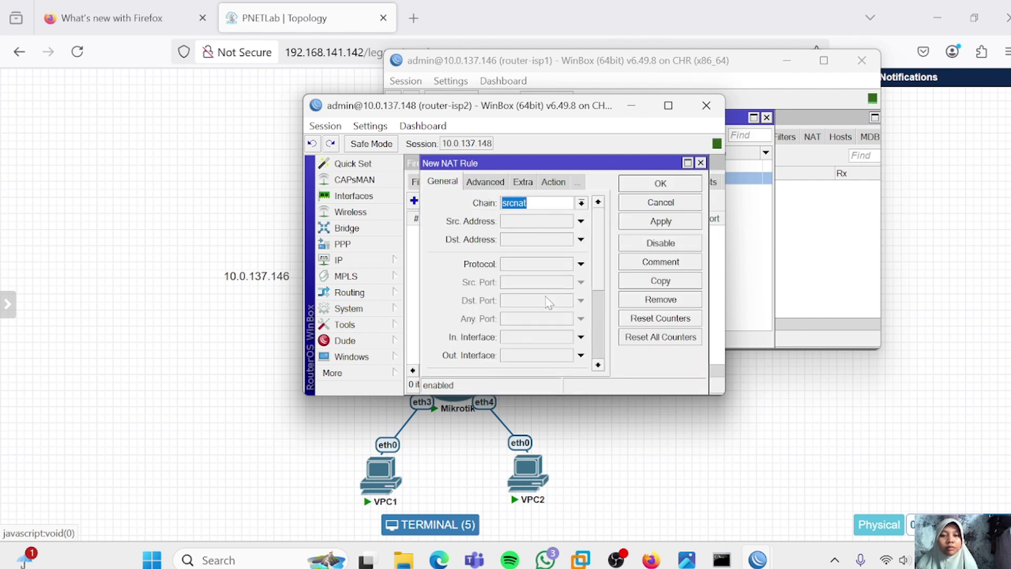
scroll(547, 301, down, 3)
Set the rule's Out. Interface to ether1 and action to masquerade, then save it
click(541, 274)
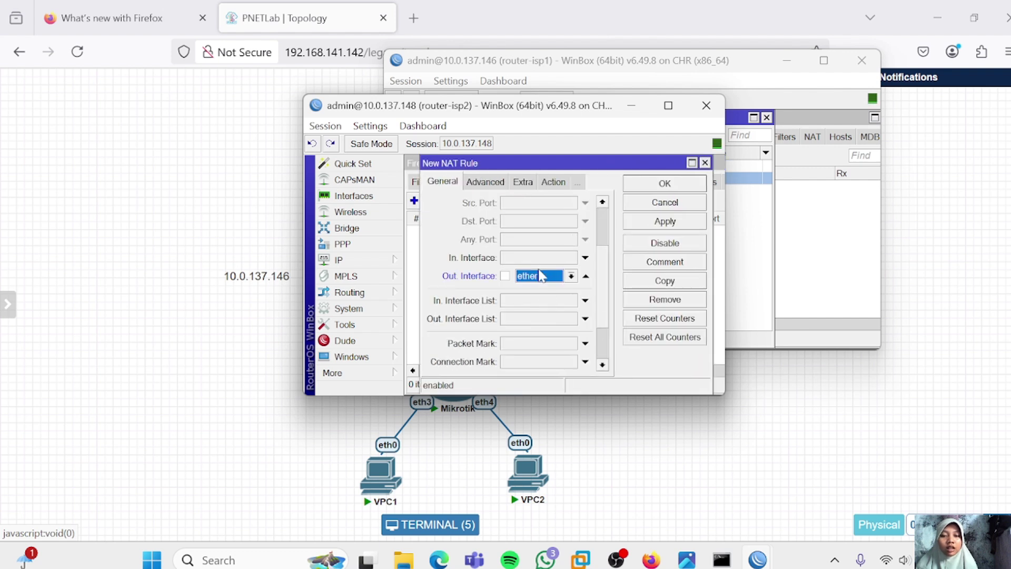
click(552, 181)
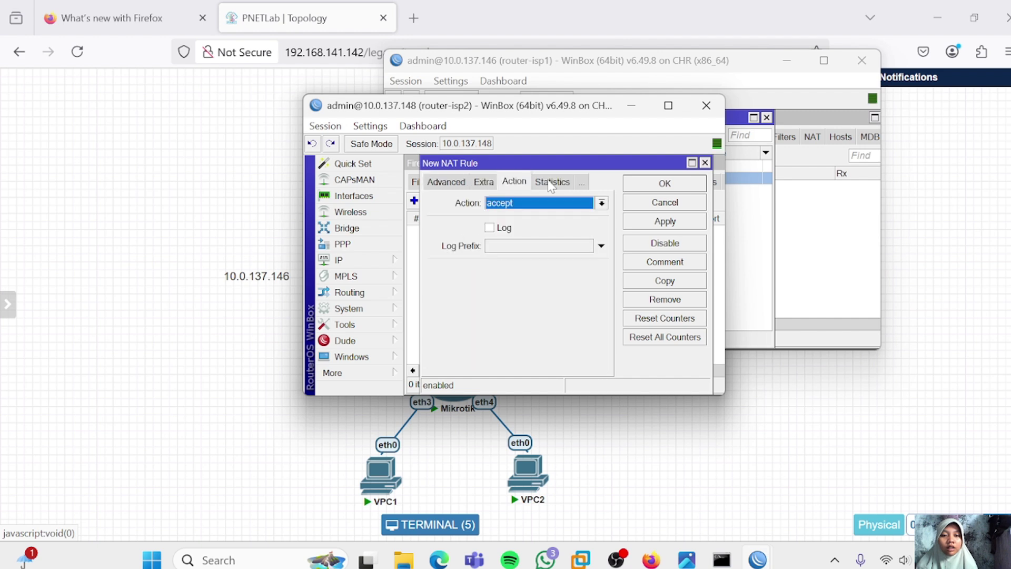
click(602, 203)
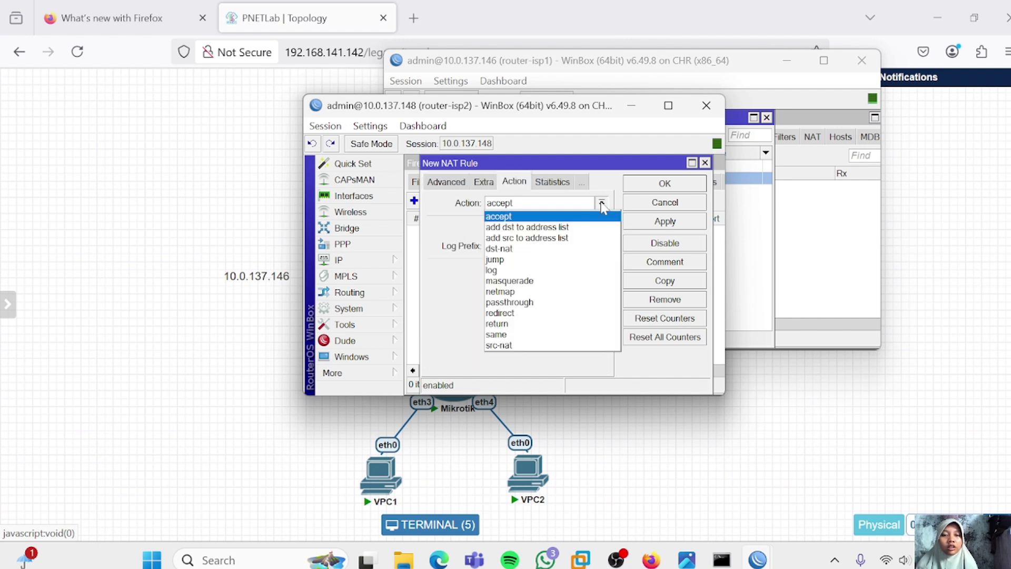
click(519, 280)
click(664, 222)
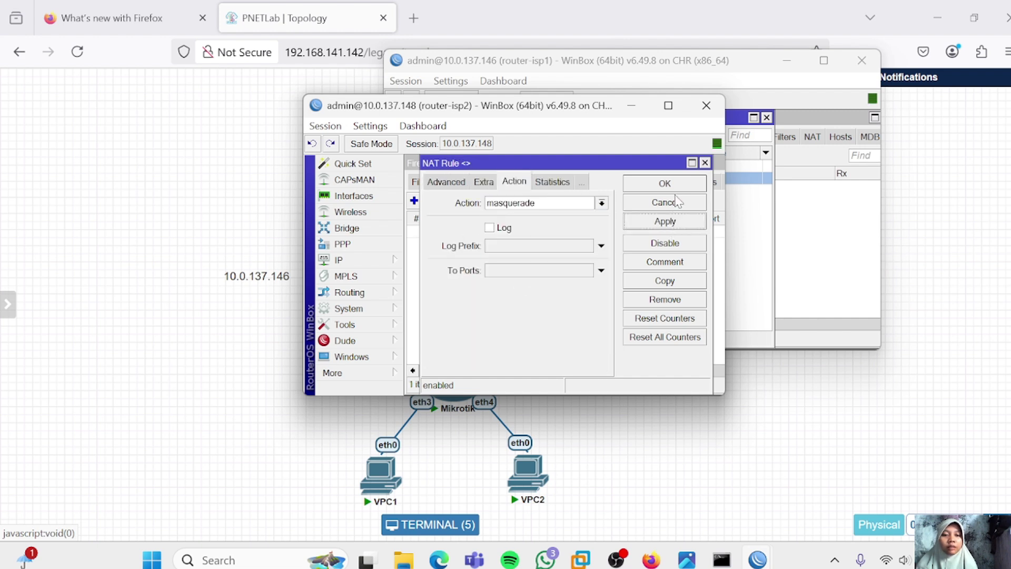
click(677, 185)
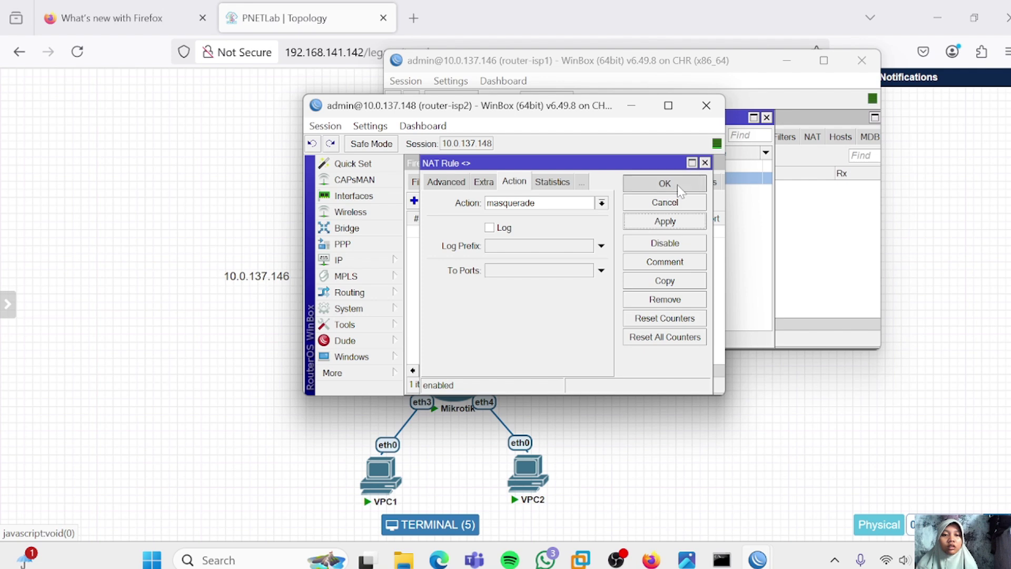
click(643, 105)
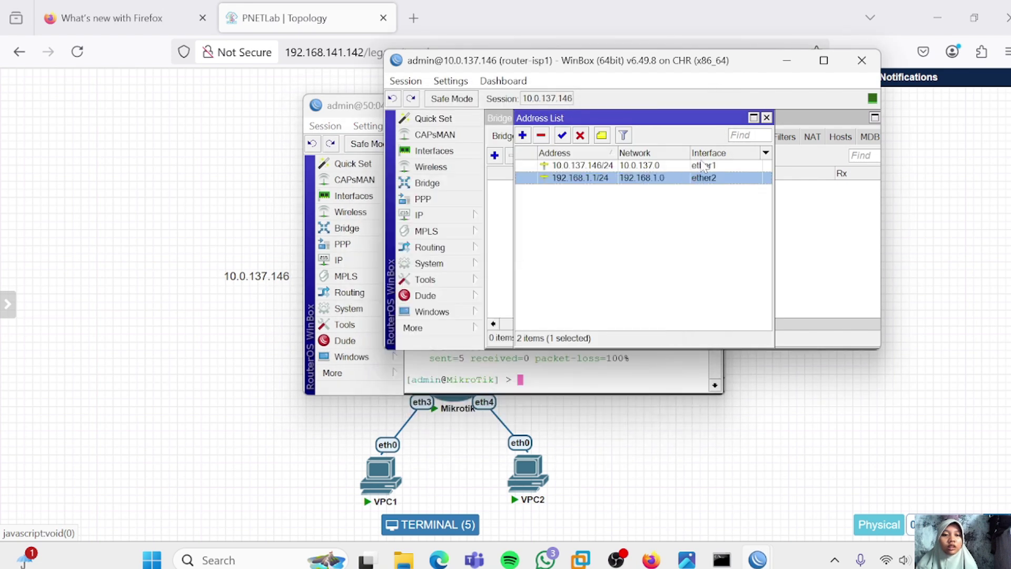
click(557, 378)
Ping 8.8.8.8 from the MikroTik terminal, then traceroute 8.8.8.8 with the Traceroute tool
key(Return)
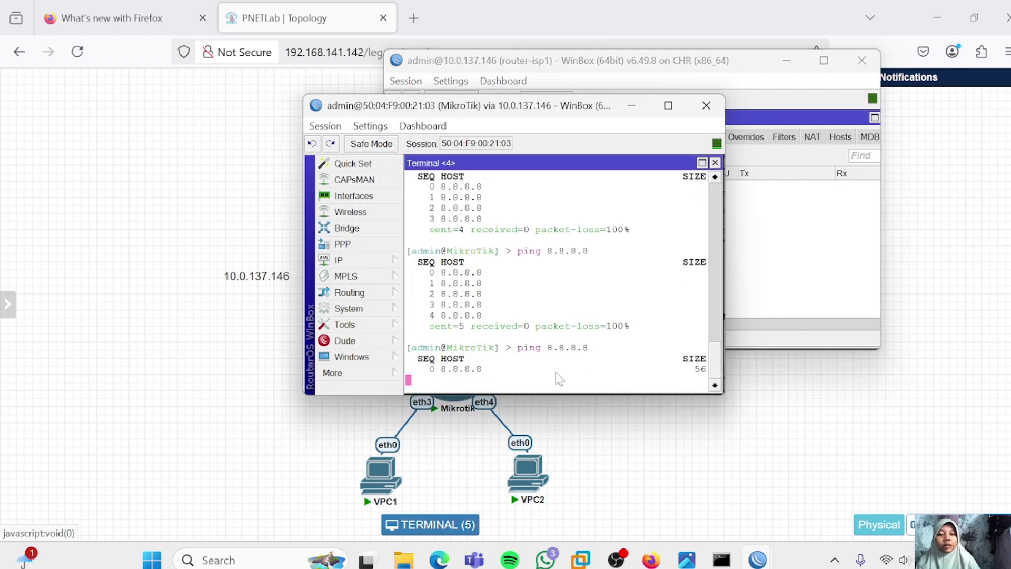
key(ctrl+c)
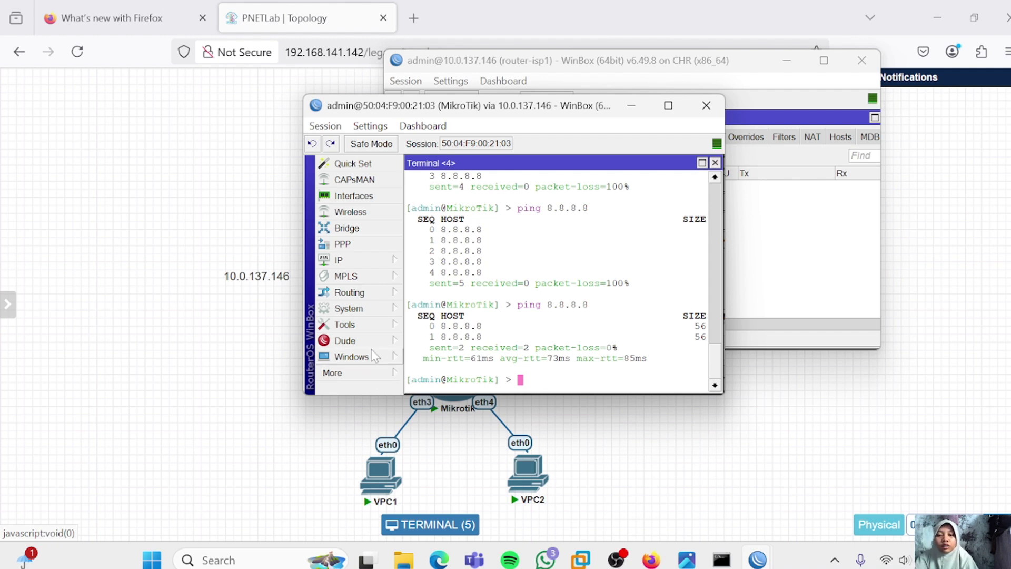
click(364, 323)
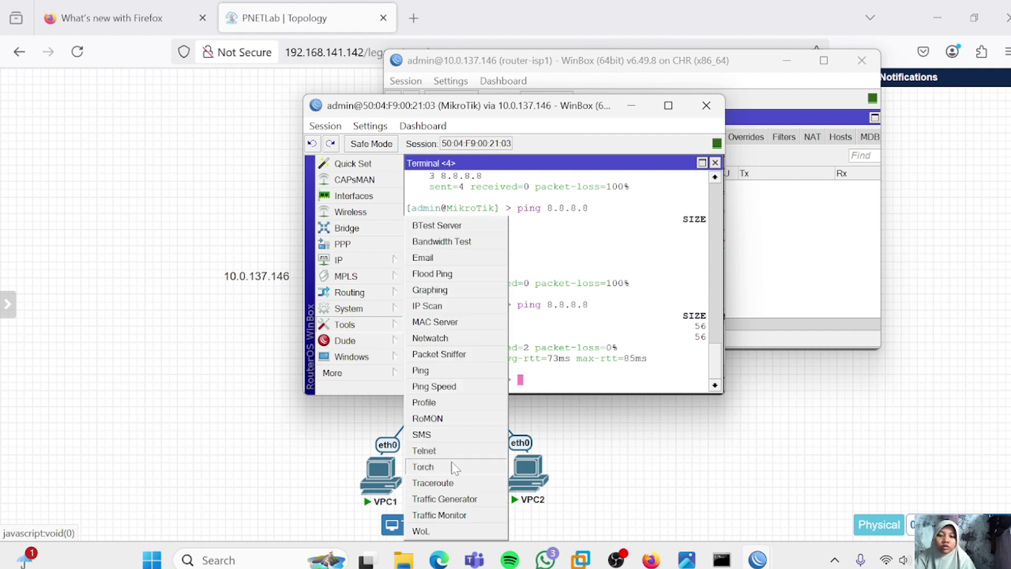
click(450, 485)
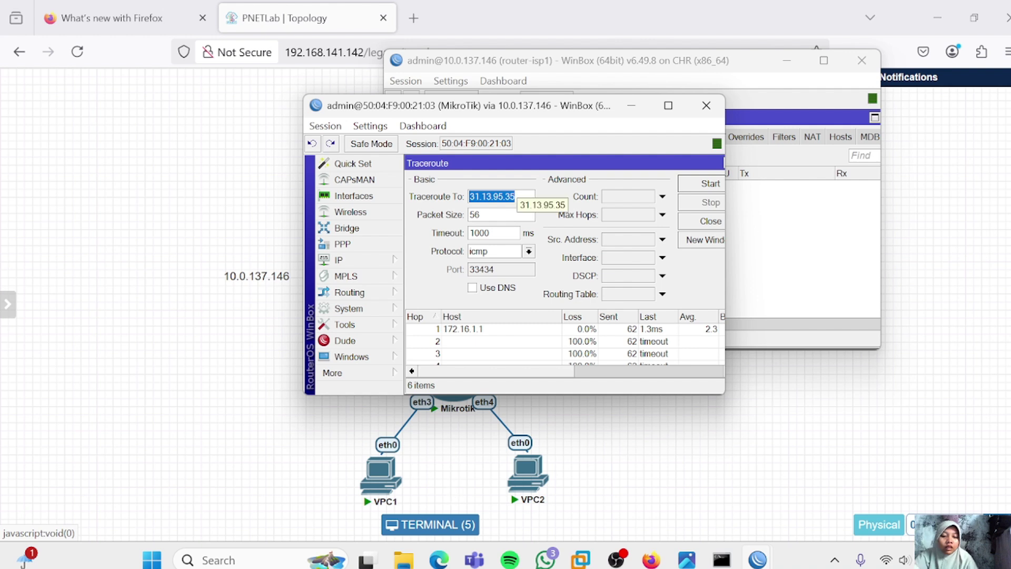
text(8.8.8.8)
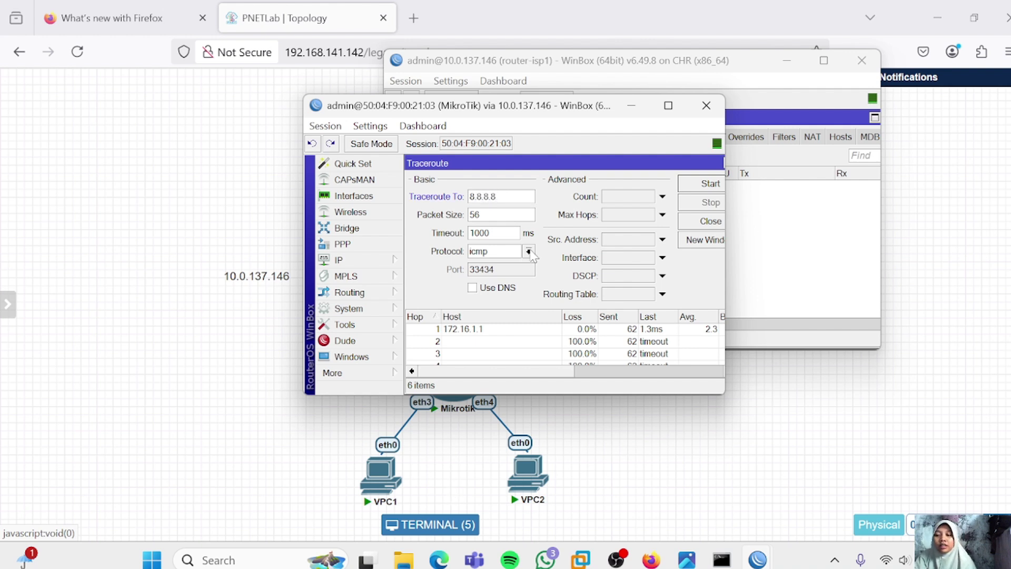
click(696, 184)
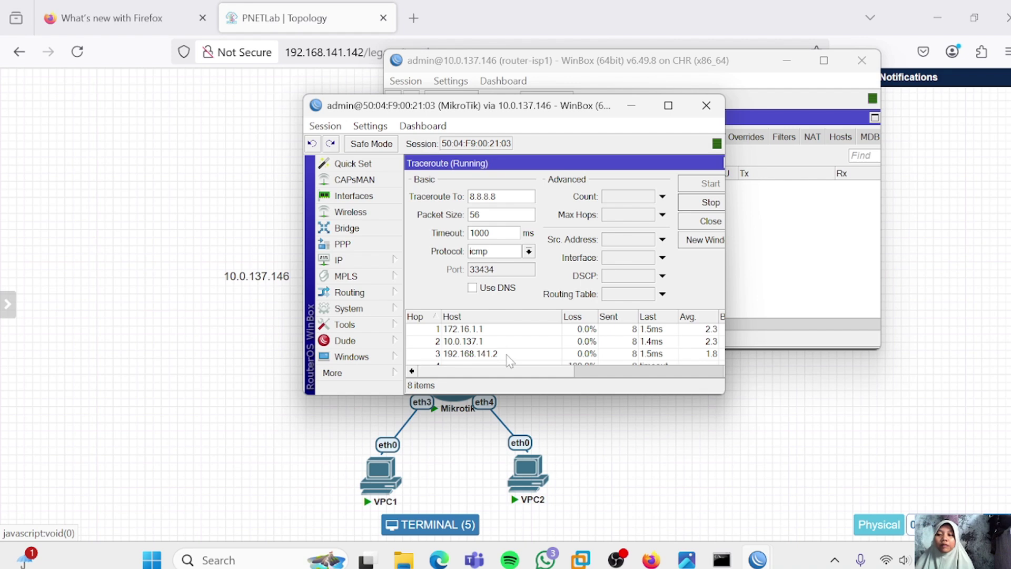
Run nslookup youtube.com in Command Prompt to list YouTube's addresses
key(alt+Tab)
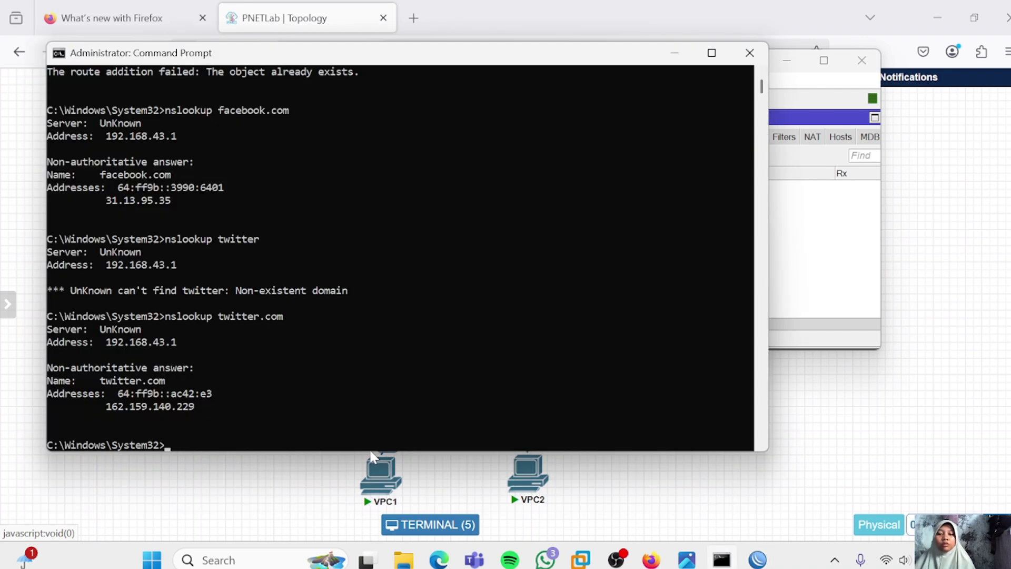
click(368, 445)
text(nslook)
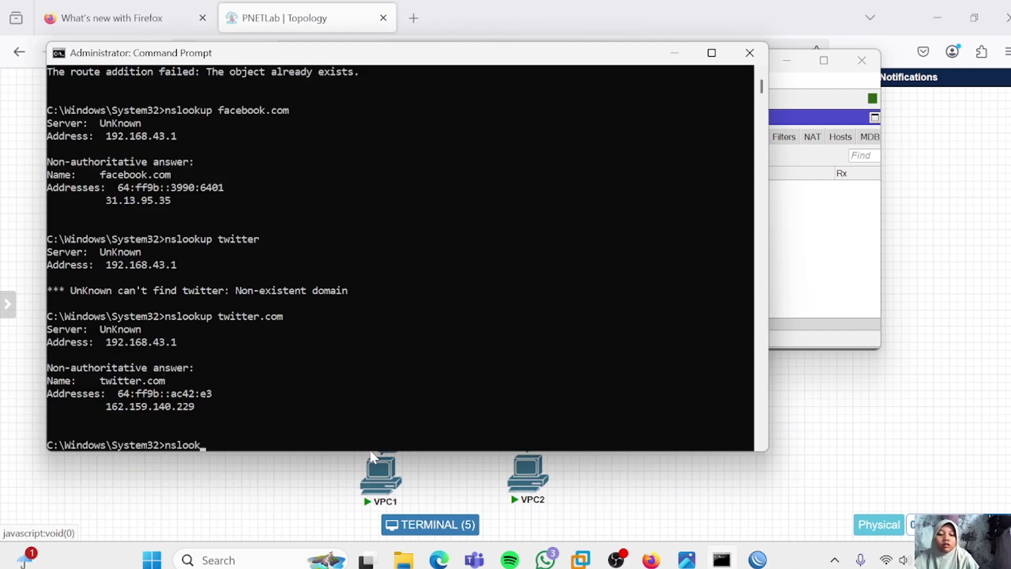
text(up you)
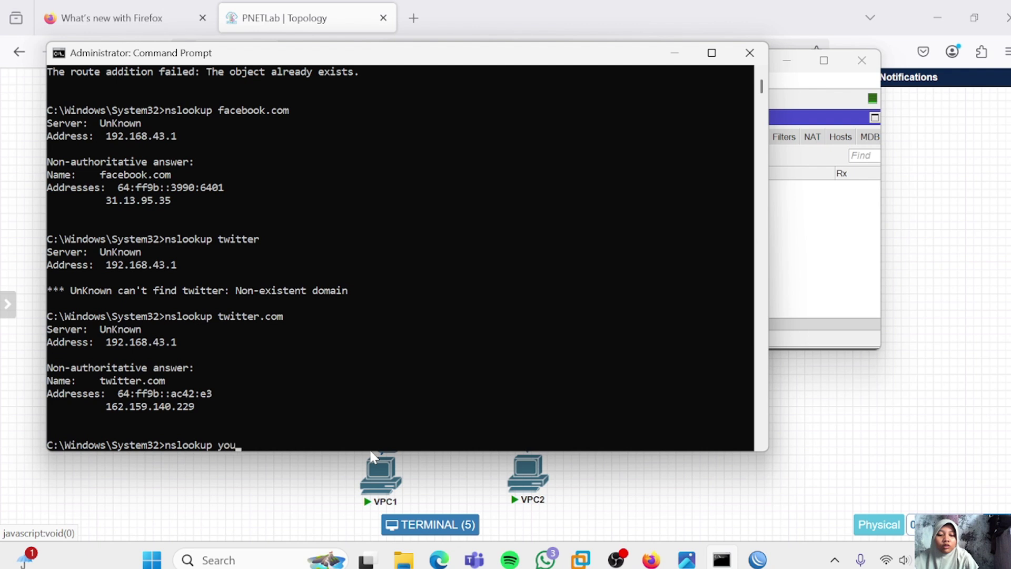
text(tube.com)
key(Return)
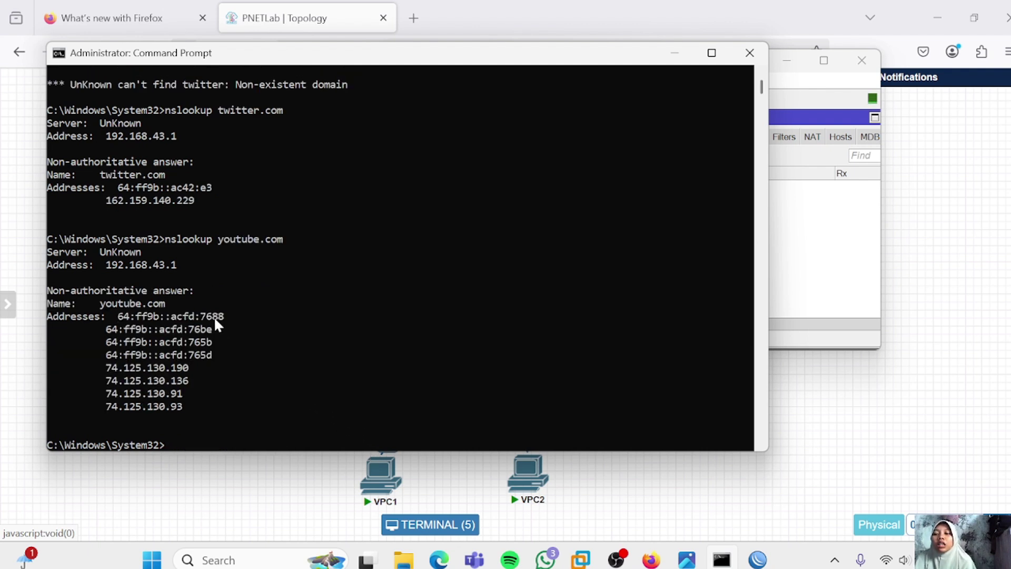
Stop the traceroute and rerun it to 74.125.130.93 instead of 8.8.8.8
click(810, 248)
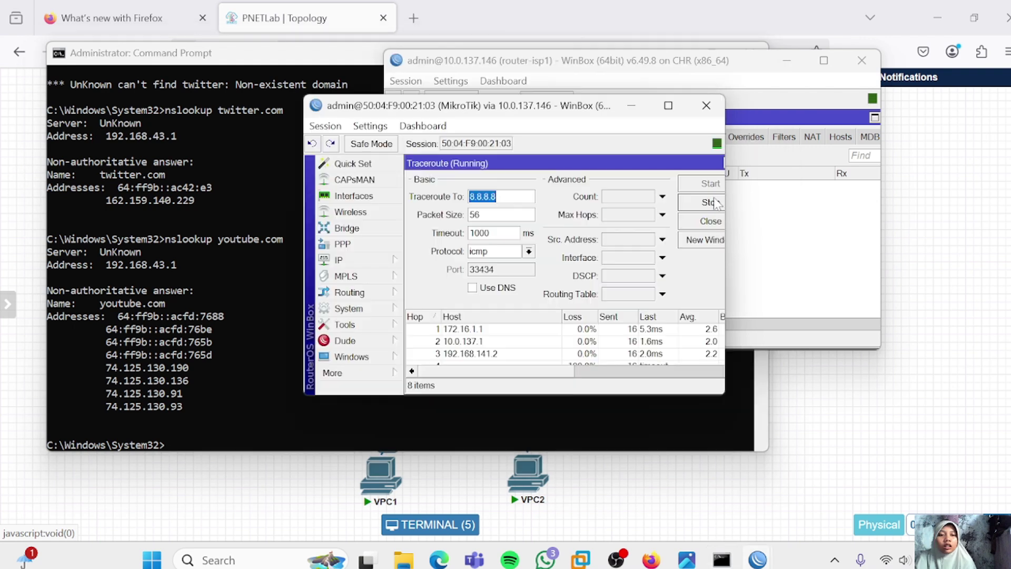
click(710, 204)
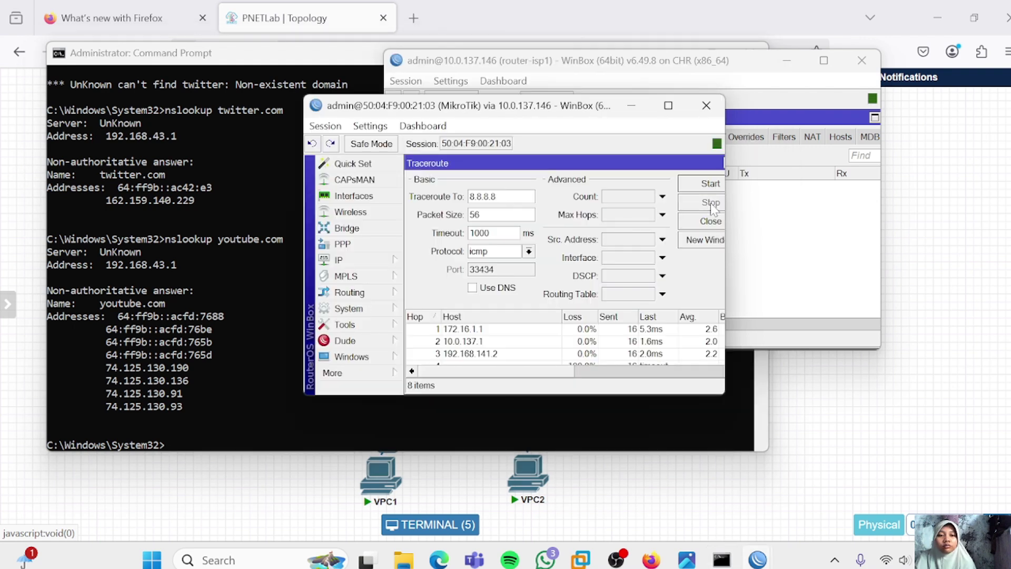
drag(506, 196, 460, 197)
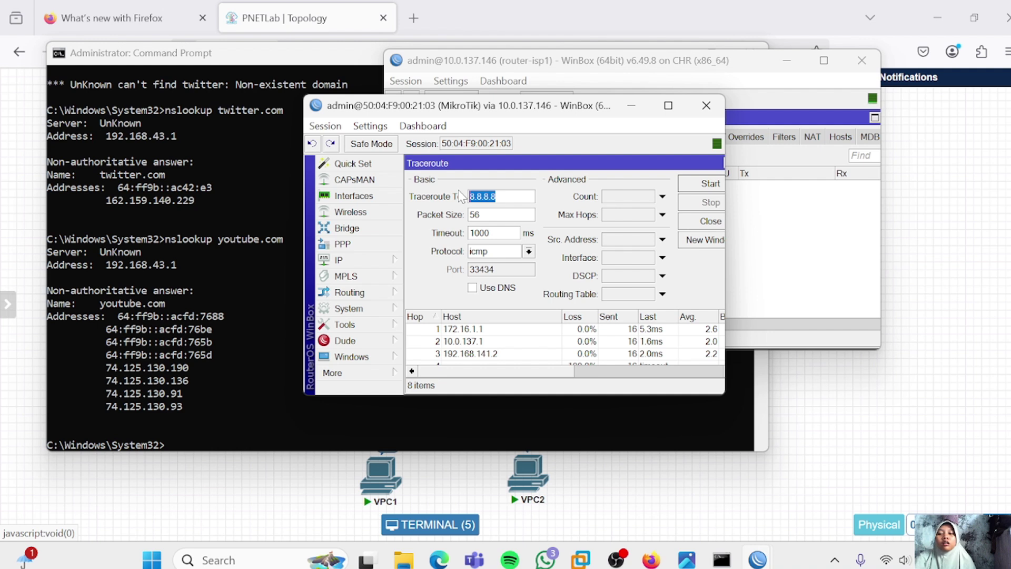
text(7)
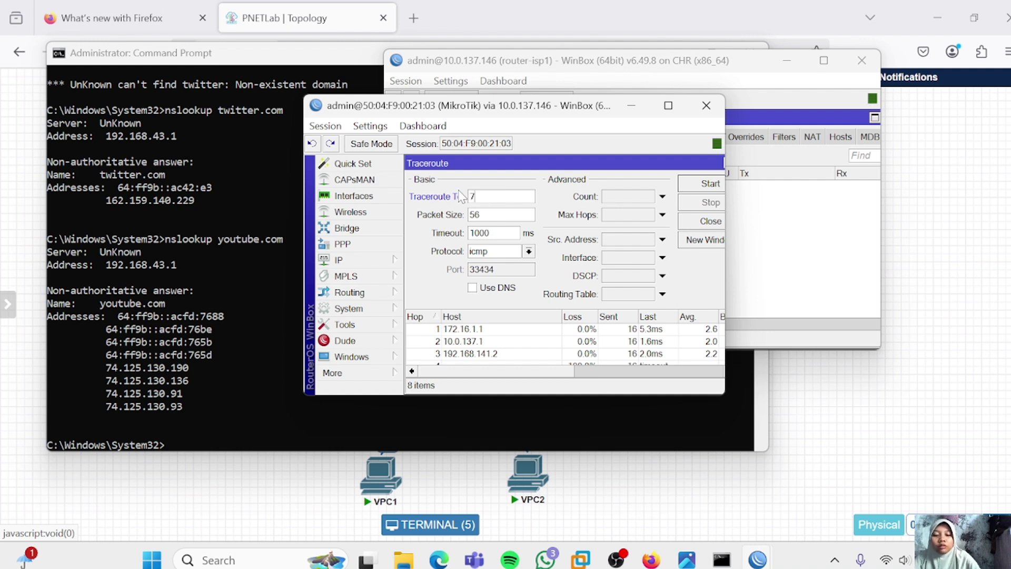
text(4.12)
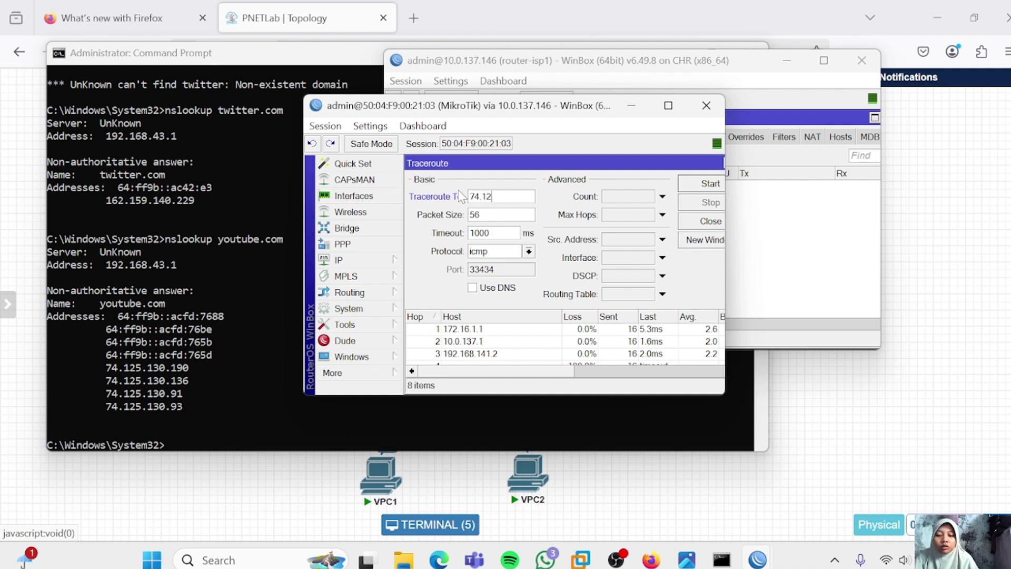
text(5.130)
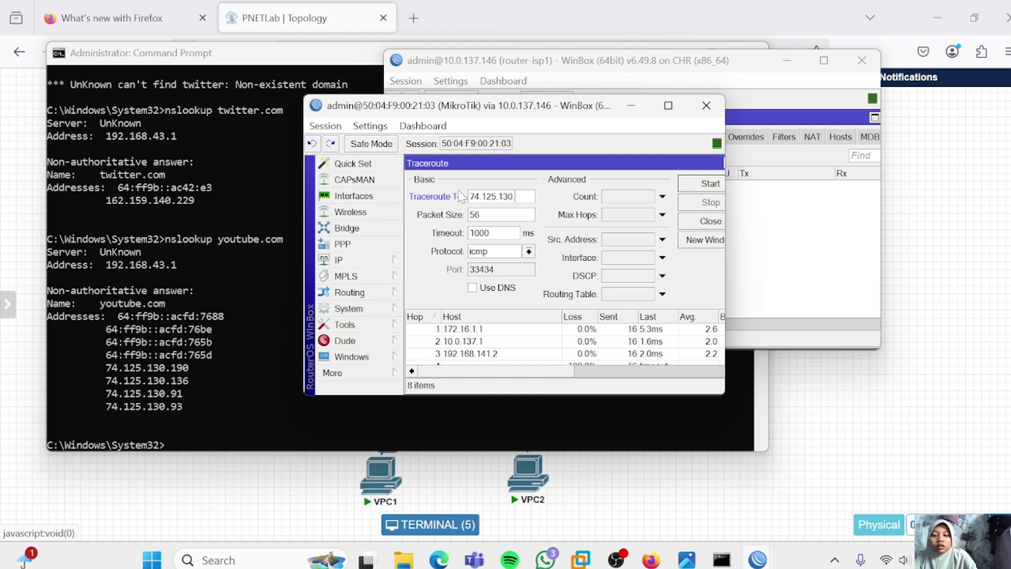
text(.93)
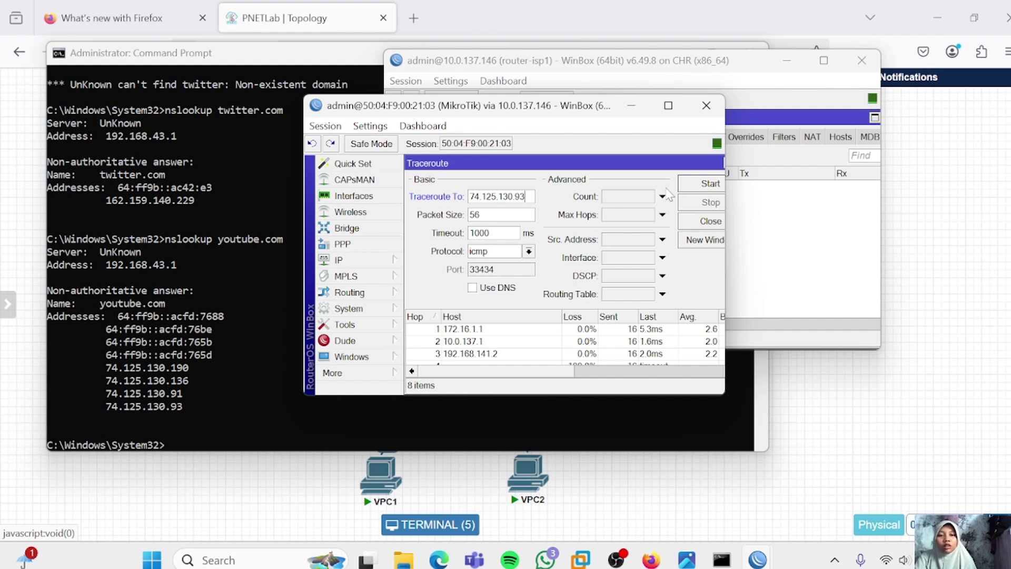
click(687, 186)
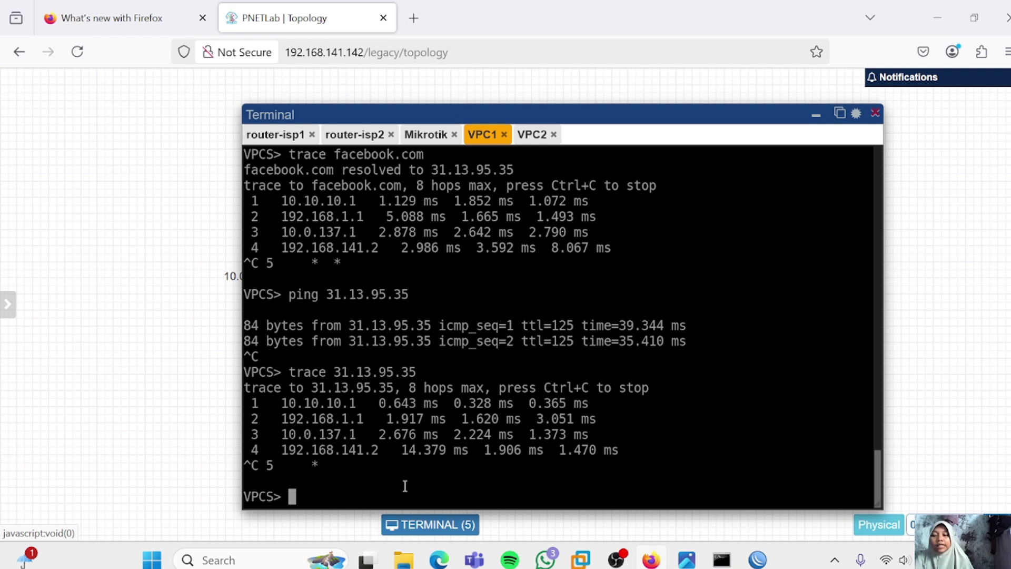
Ping 74.125.130.93 from VPC1 for a couple of replies
text(ping)
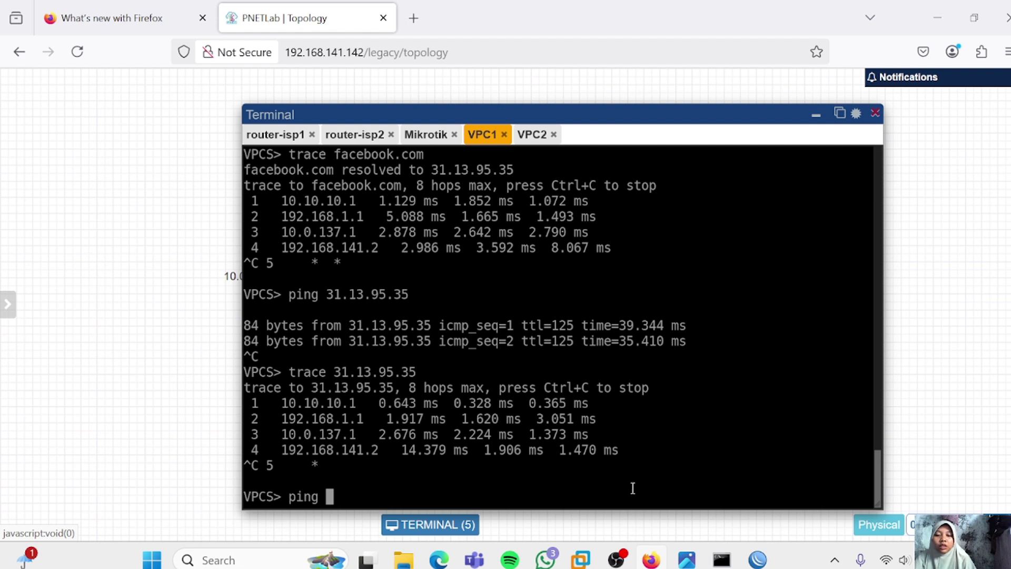
text(74.)
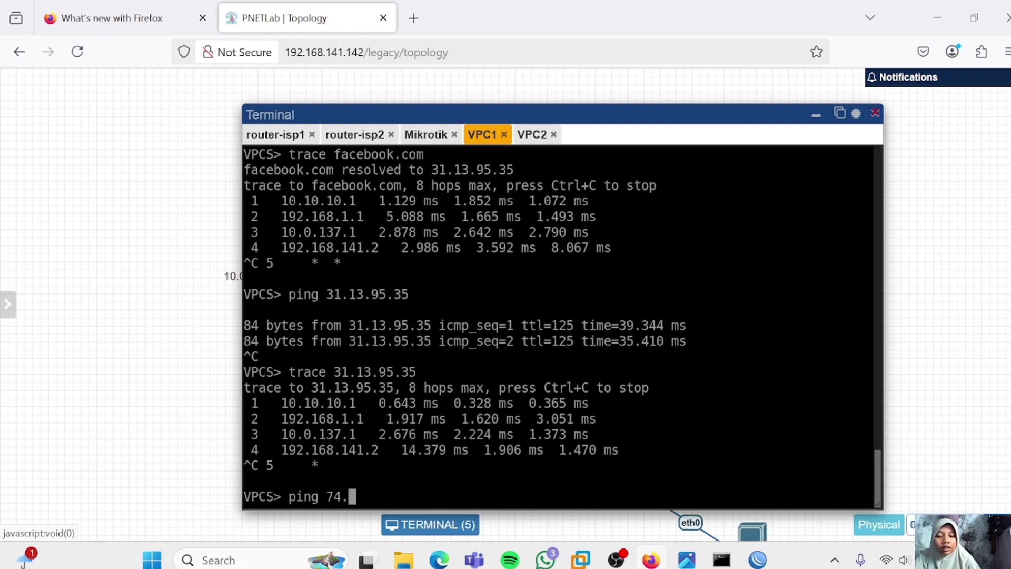
text(125.130.93)
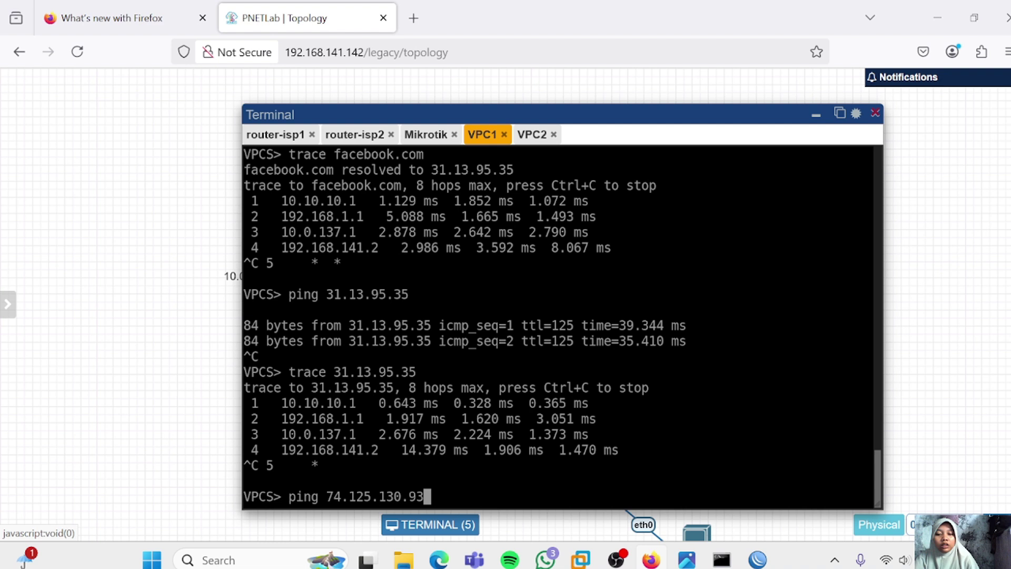
key(Return)
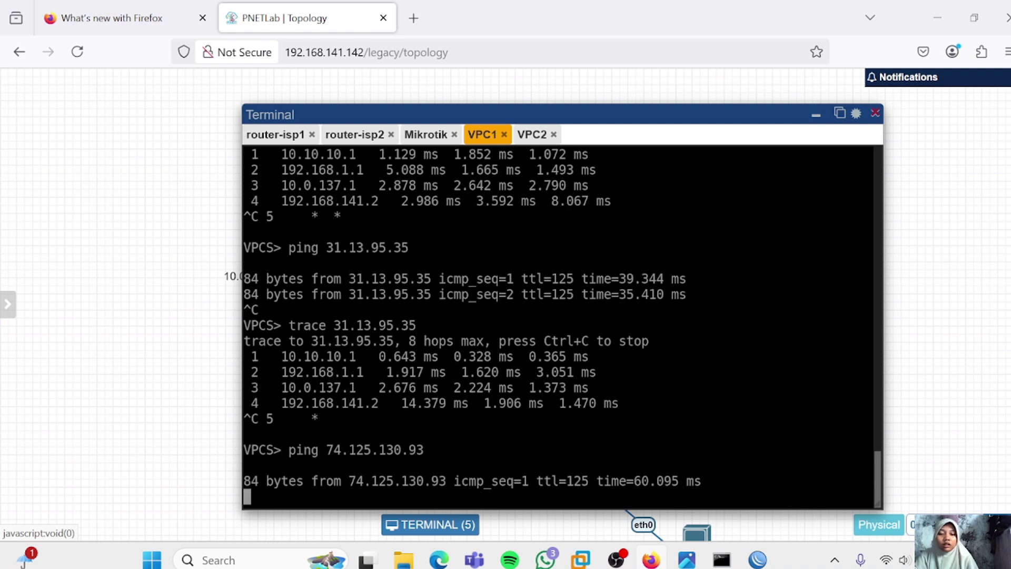
key(ctrl+c)
Trace the route from VPC1 to 74.125.130.93
key(Up)
key(Left)
key(Left)
key(Left)
key(Left)
key(Left)
key(Left)
key(Left)
key(Left)
key(Left)
key(Left)
key(Left)
key(Left)
key(Left)
key(Left)
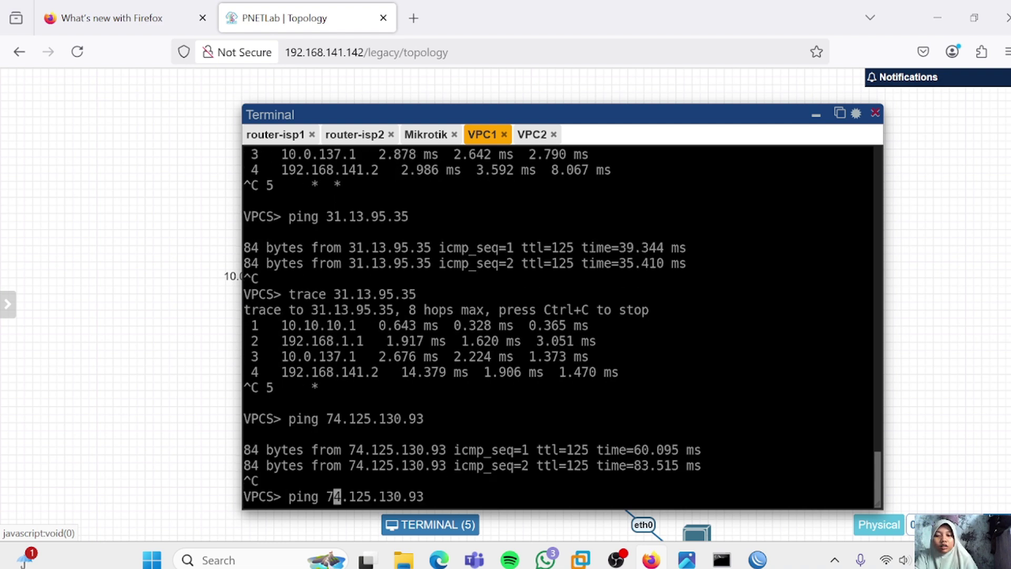
key(BackSpace)
key(BackSpace)
key(BackSpace)
key(BackSpace)
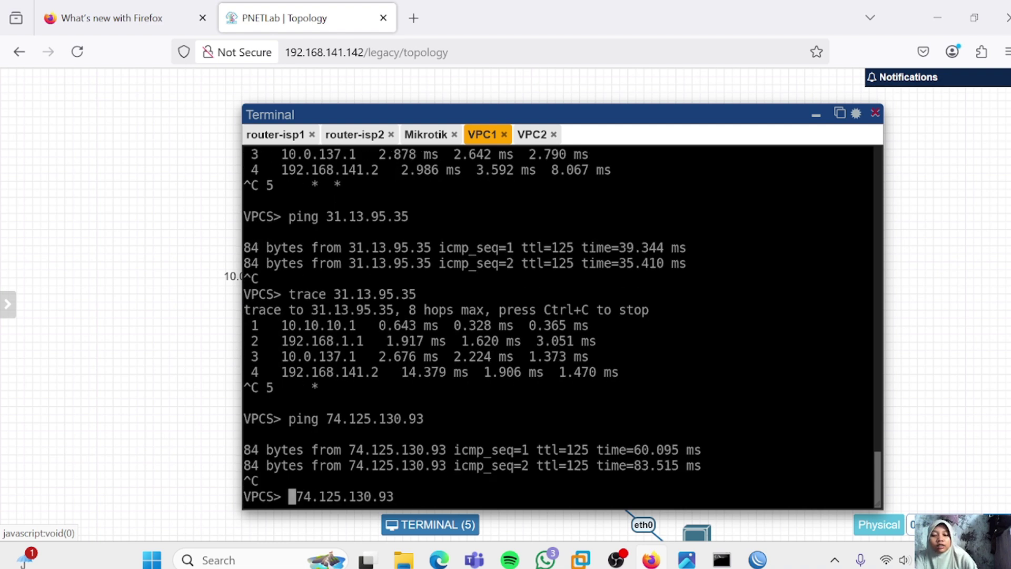
text(trace)
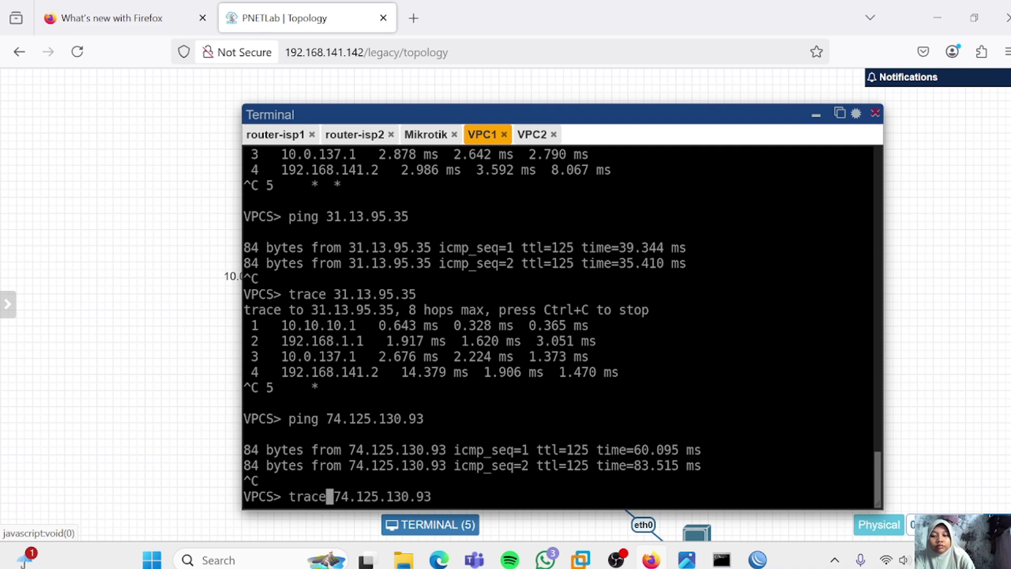
key(Return)
key(ctrl+c)
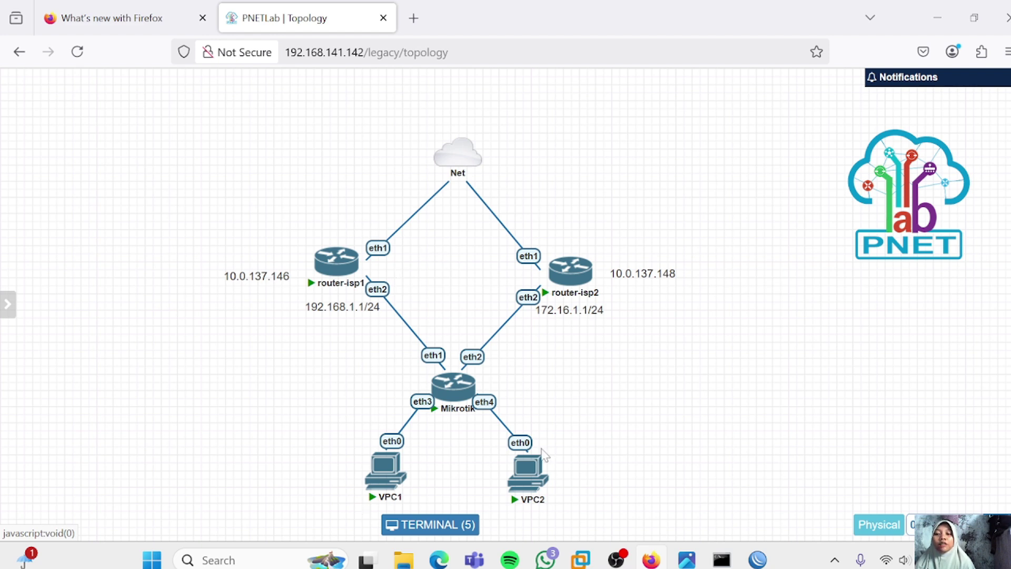
mouse_move(525, 510)
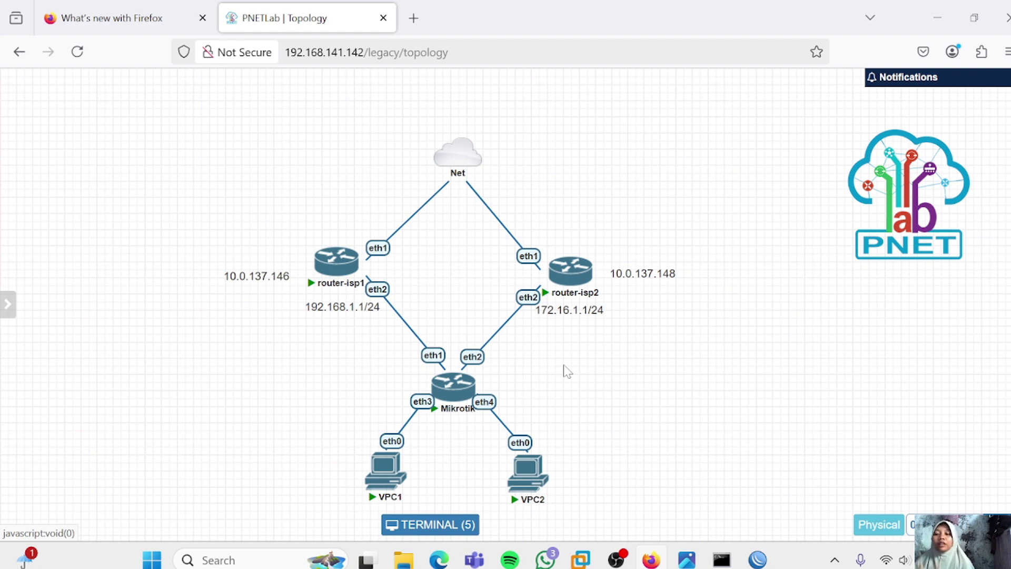
mouse_move(519, 464)
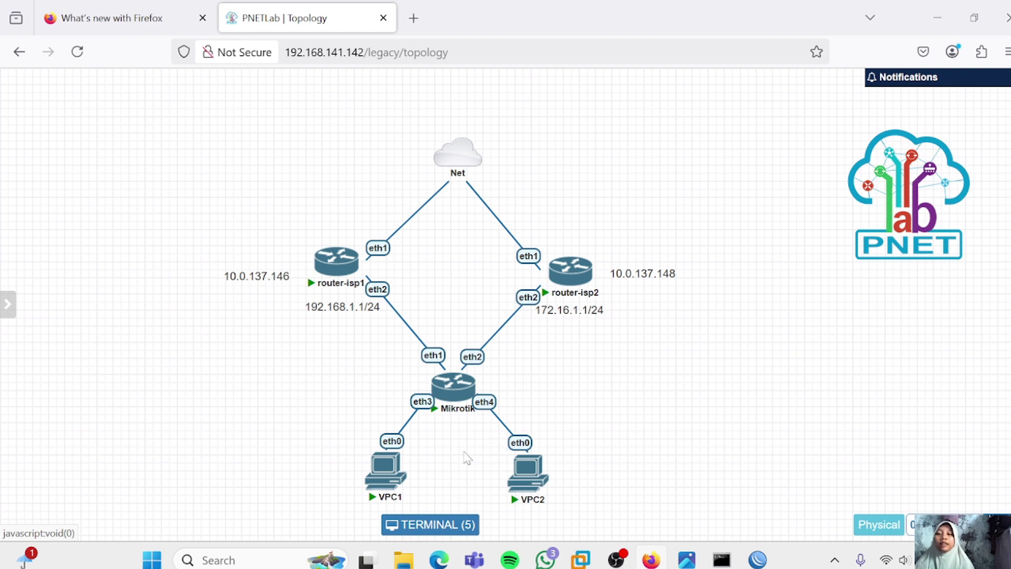
Add a 10.10.10.11/24 text label beside VPC1 on the topology canvas
right_click(632, 352)
click(672, 431)
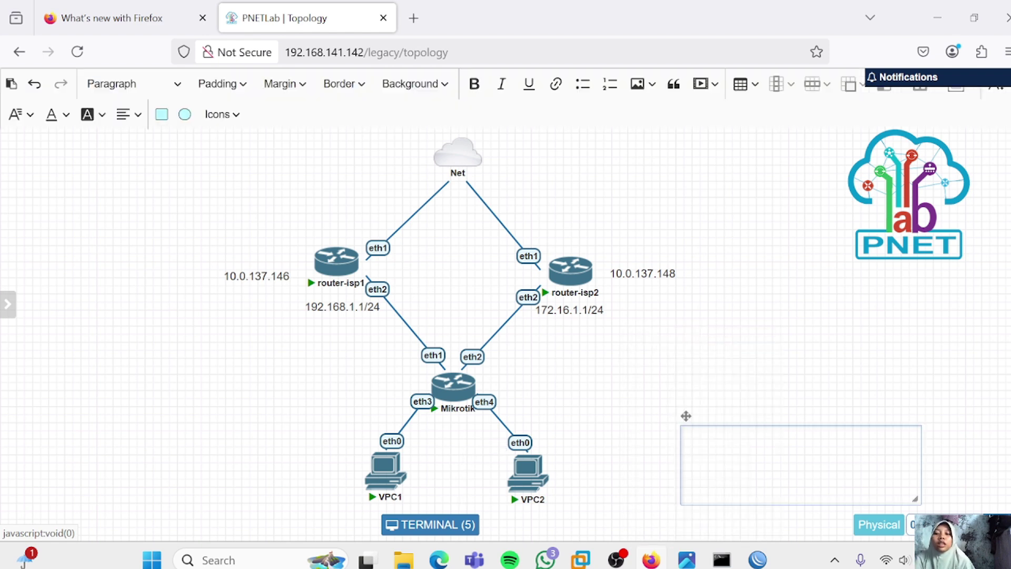
text(10.10.)
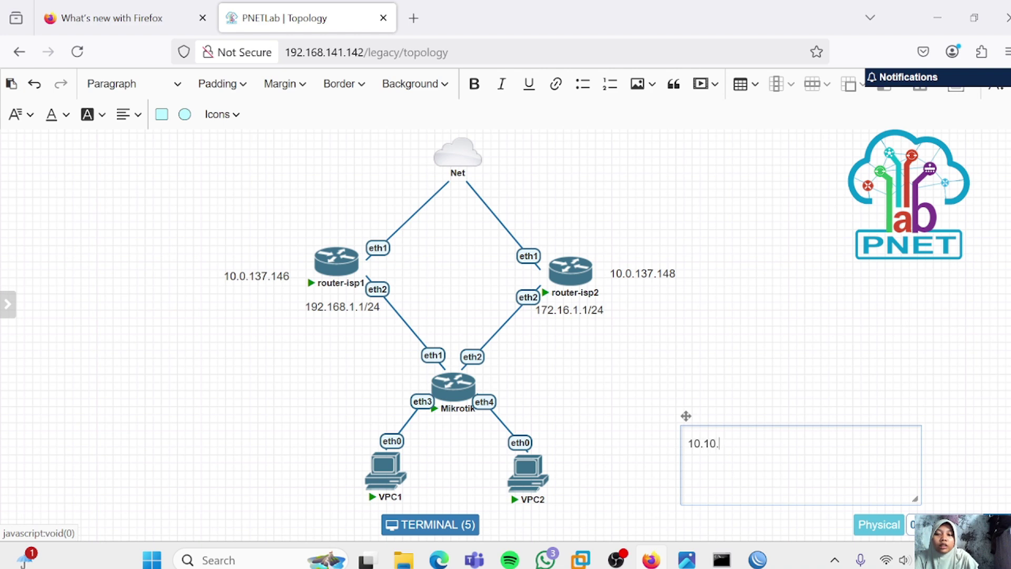
text(10.11/)
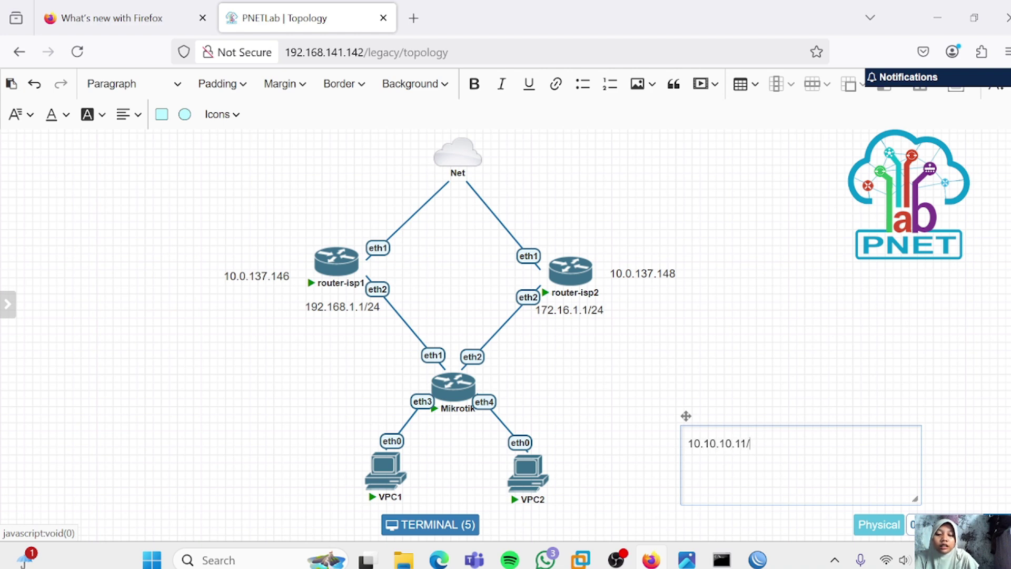
text(24)
drag(747, 452, 334, 480)
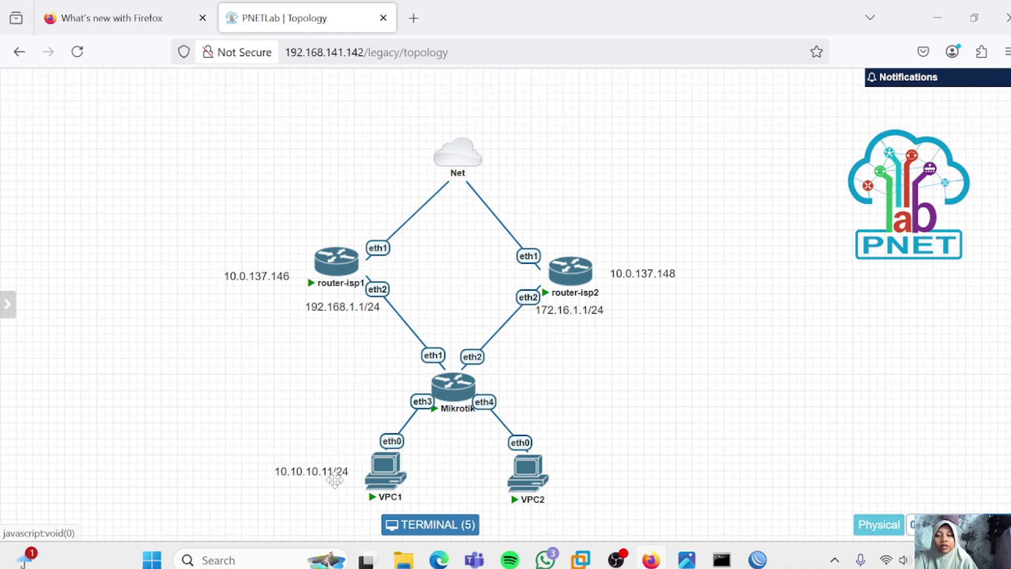
Add a 10.10.10.12/24 text note to the canvas, then open VPC1's console
click(679, 435)
text(10.10.10)
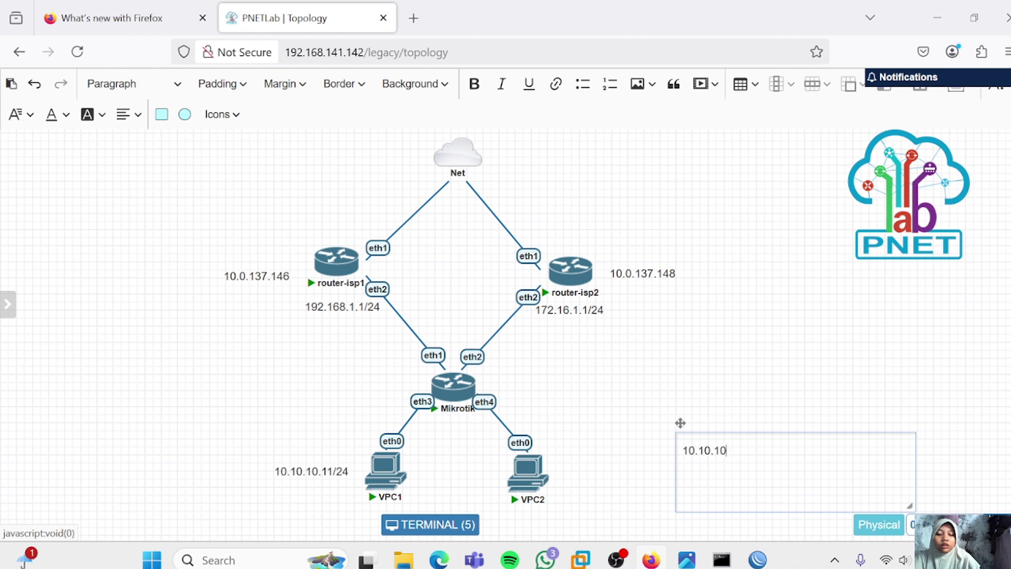
text(.12/24)
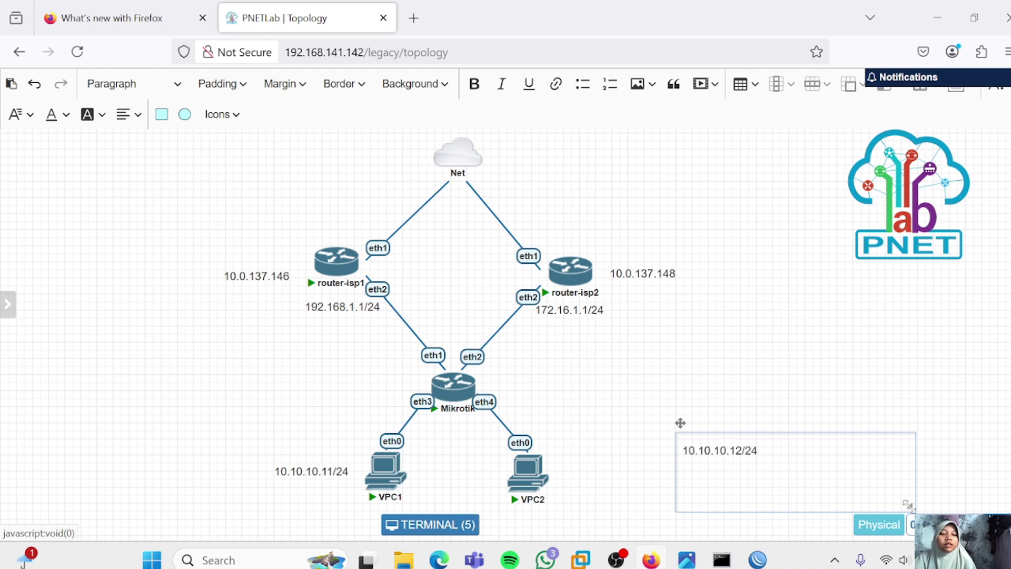
drag(907, 504, 774, 472)
click(624, 471)
click(385, 469)
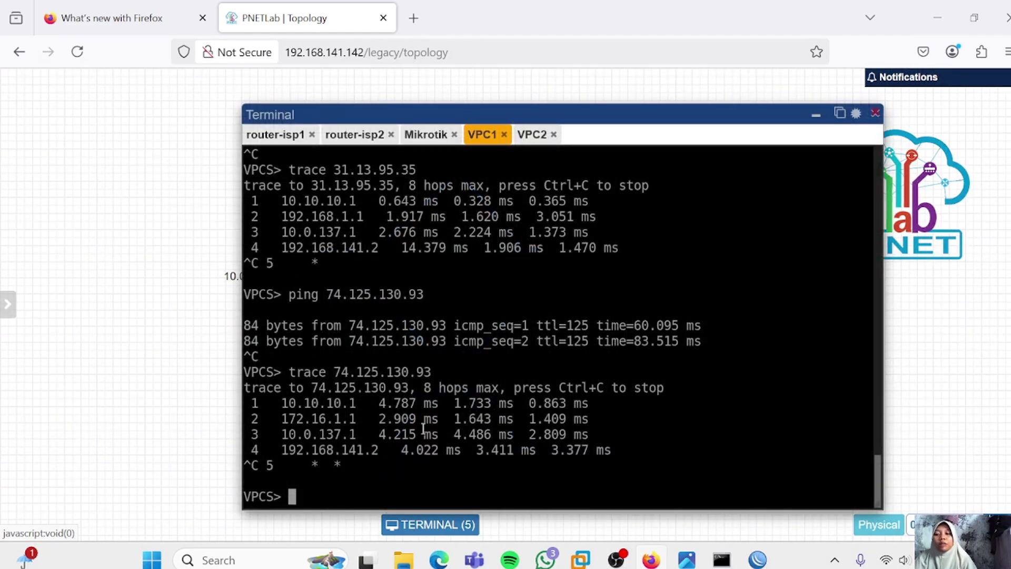
Set VPC1 to 10.10.10.11/24, gateway 10.10.10.1, DNS 8.8.8.8, and check with show ip
text(ip )
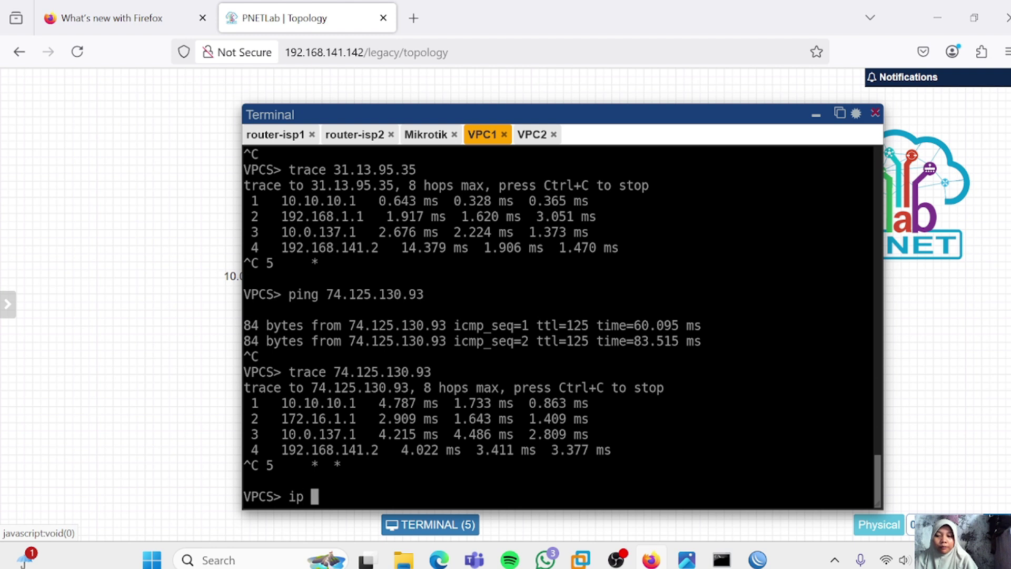
text(10.10.10)
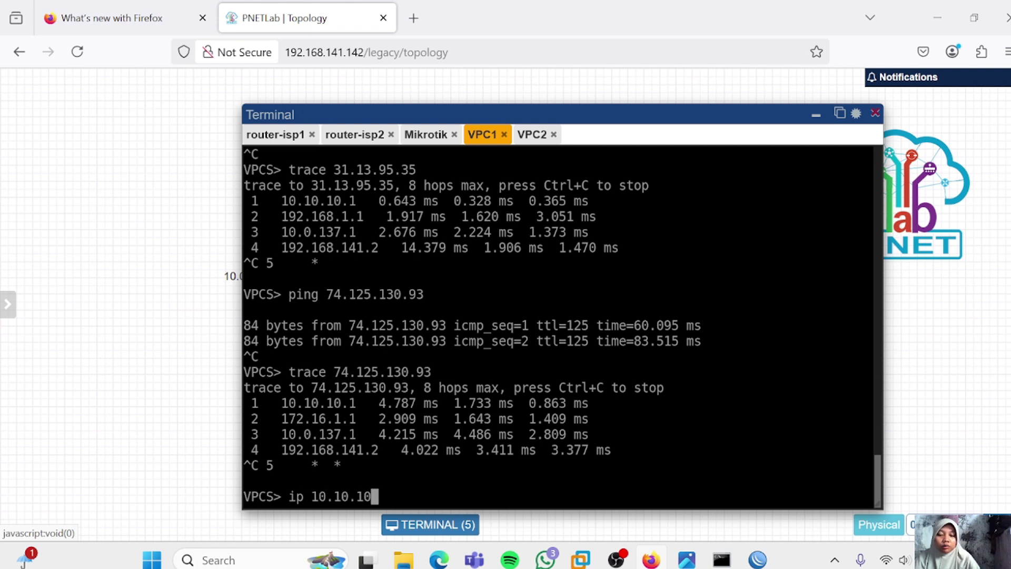
text(.11/24 )
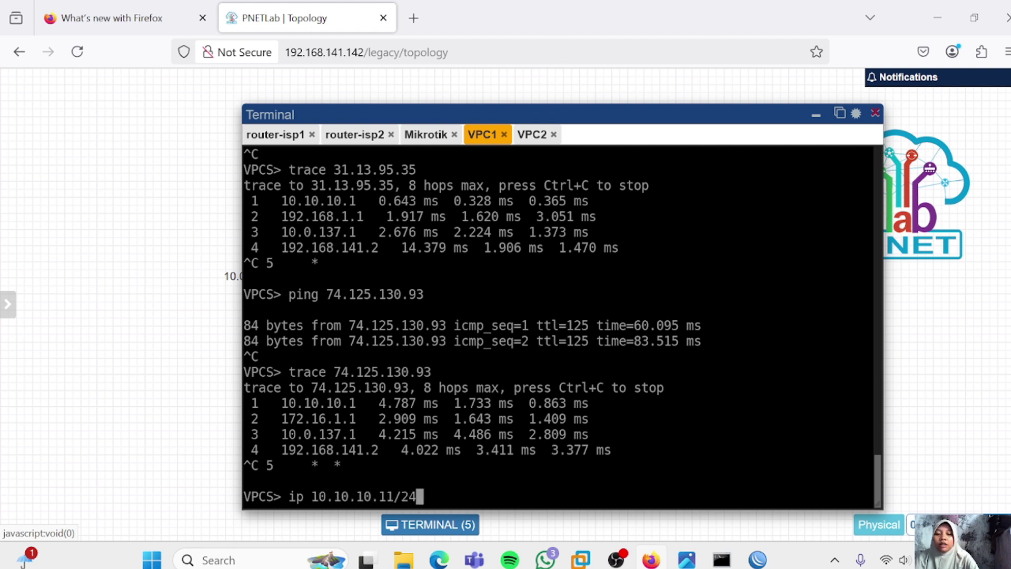
text(10.10.10.)
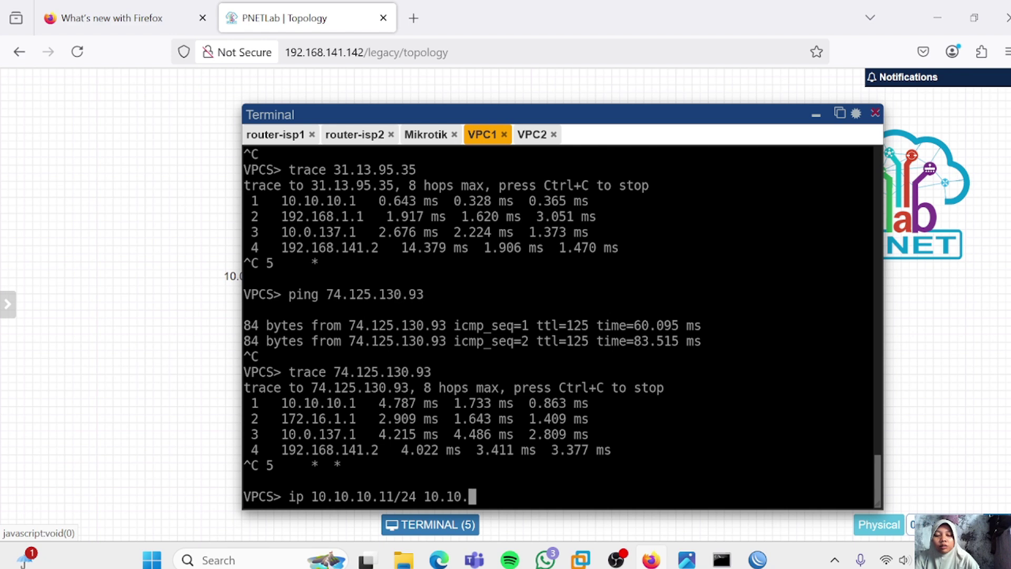
text(10.1/2)
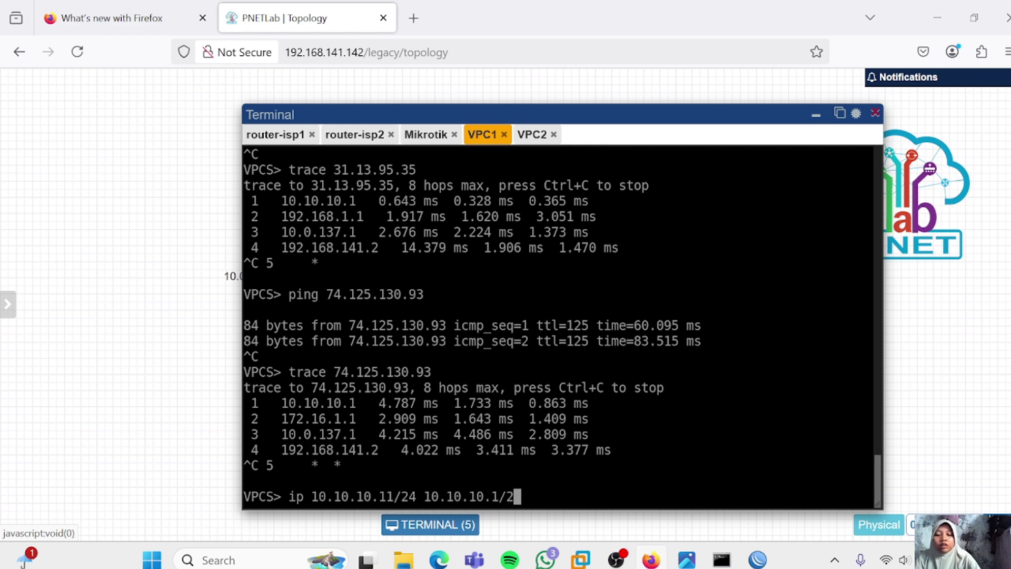
text(4)
key(Return)
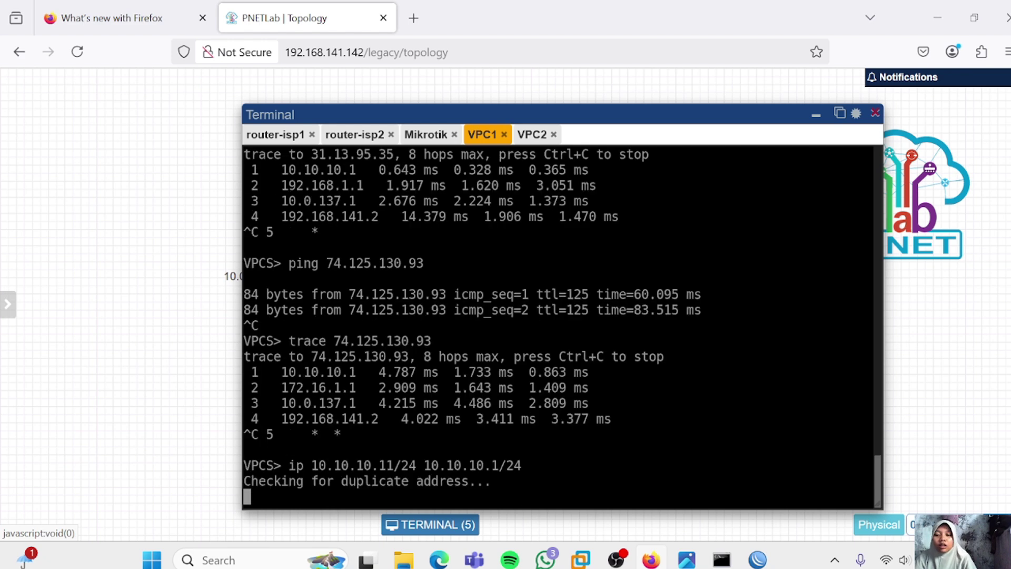
text(ip)
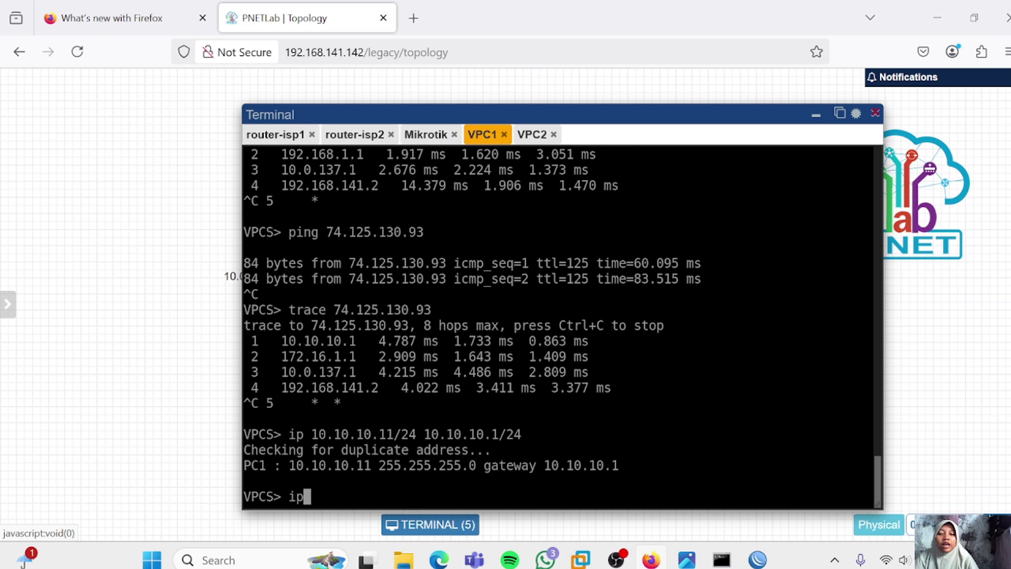
text( dns 8.8.8.8)
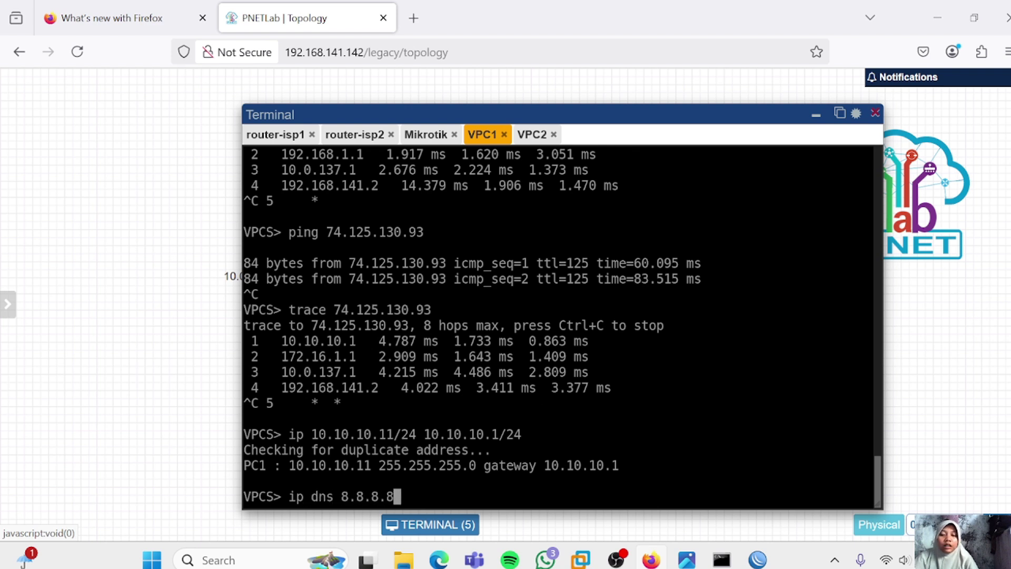
key(Return)
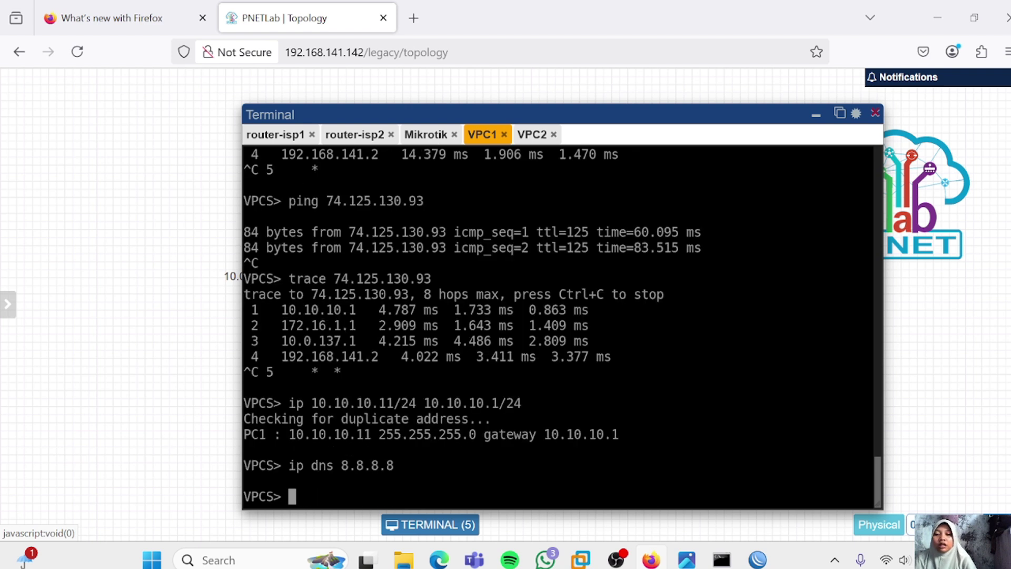
text(show ip)
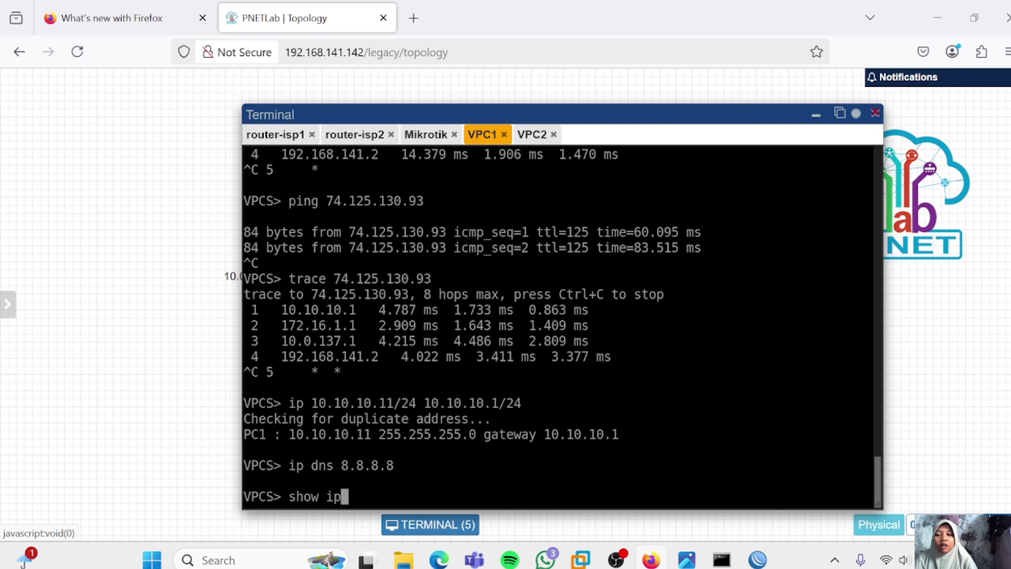
key(Return)
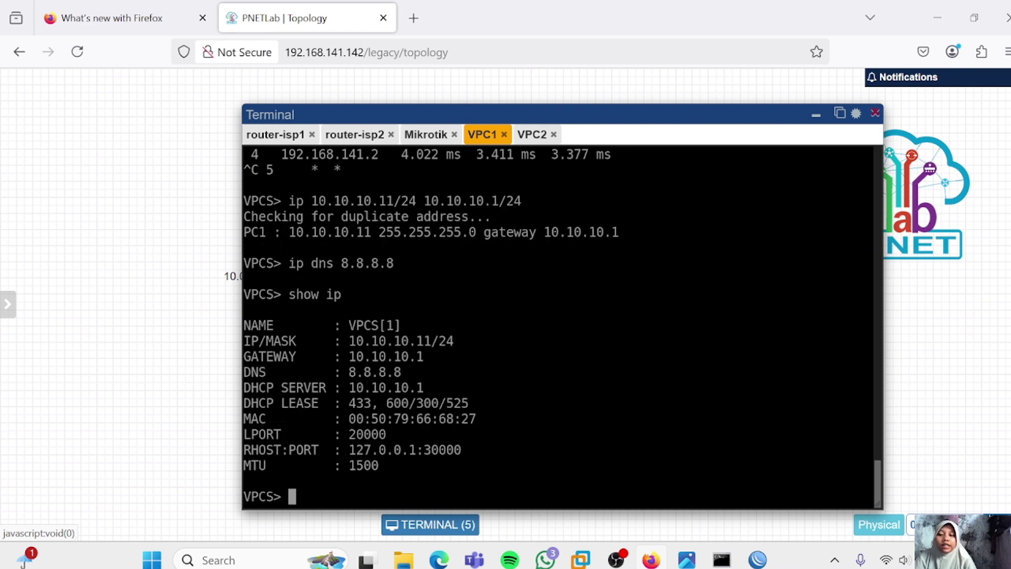
Set VPC2 to 10.10.10.12/24, gateway 10.10.10.1, DNS 8.8.8.8, and check with show ip
click(536, 137)
text(ip )
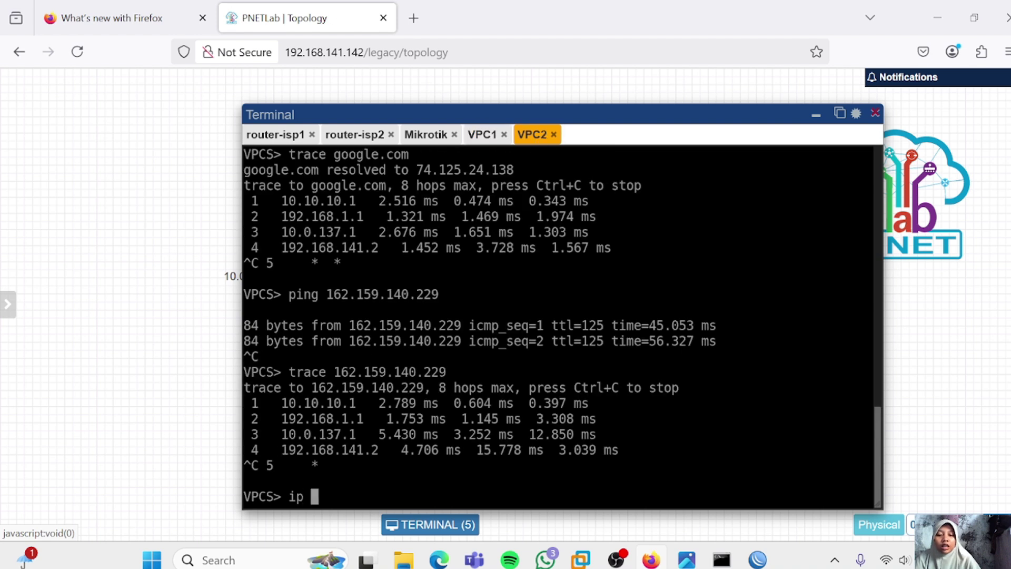
text(10.10.10.1)
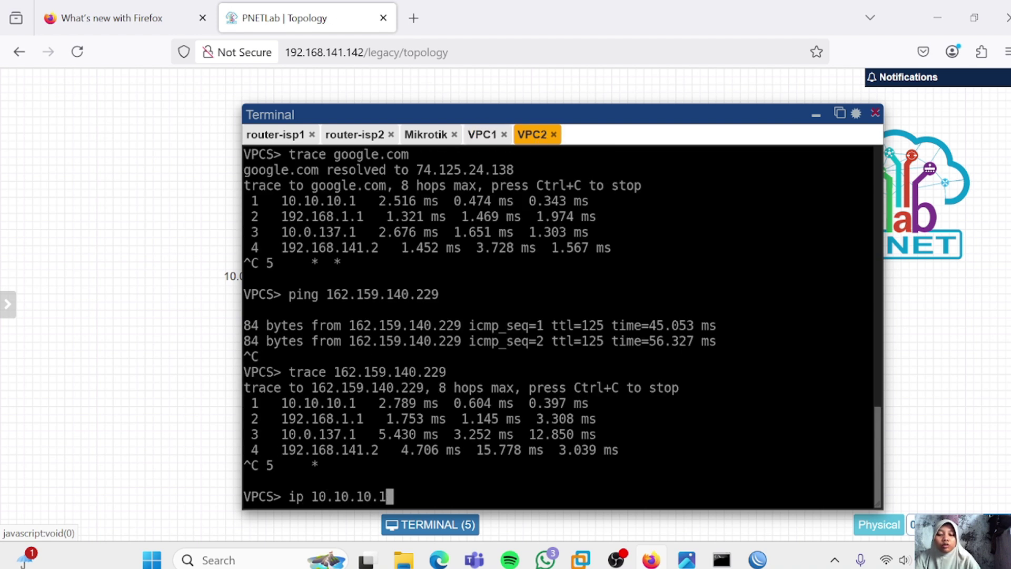
text(2/24 )
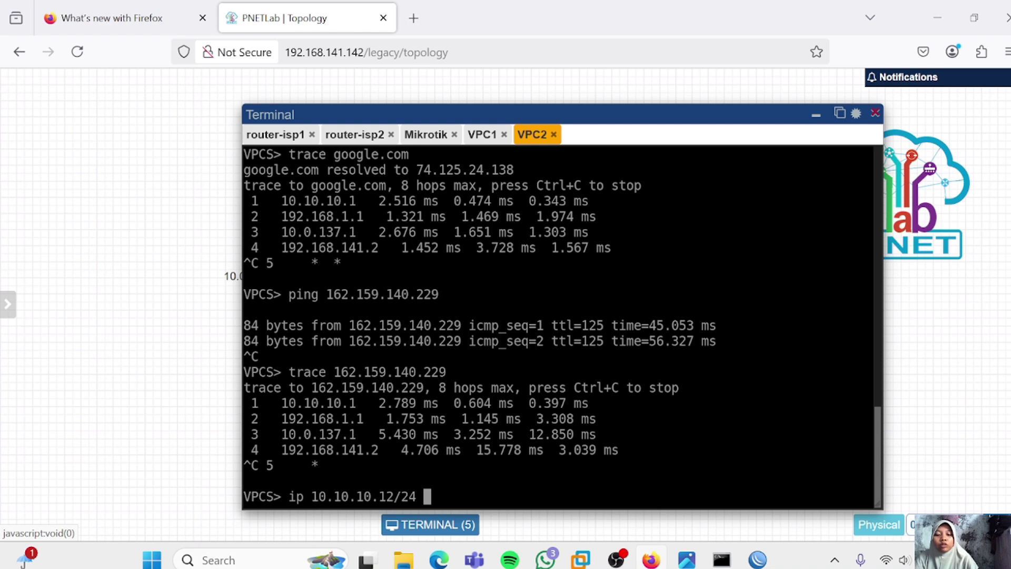
text(10.10.10.1)
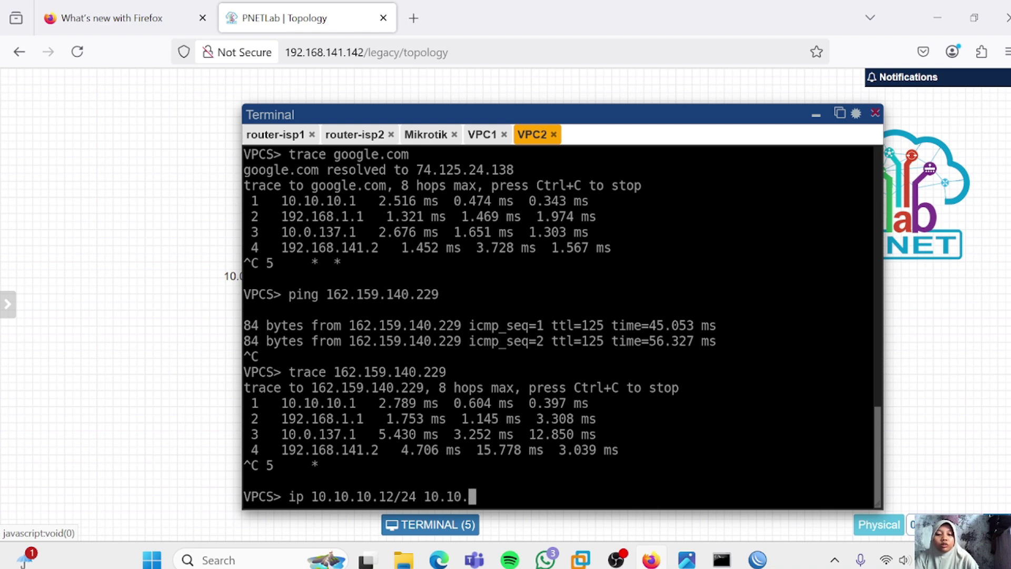
text(/24)
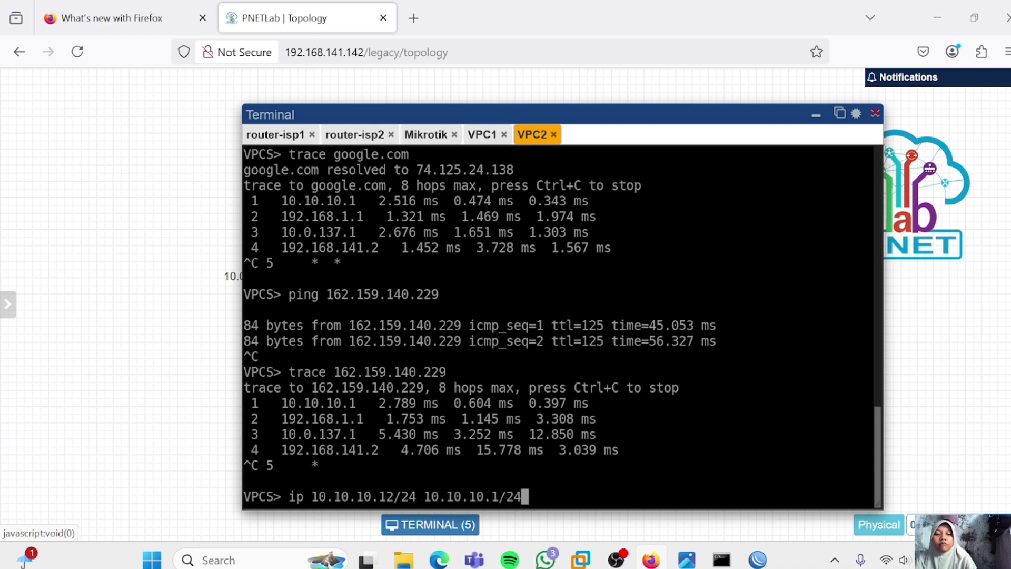
key(Return)
text(ip d)
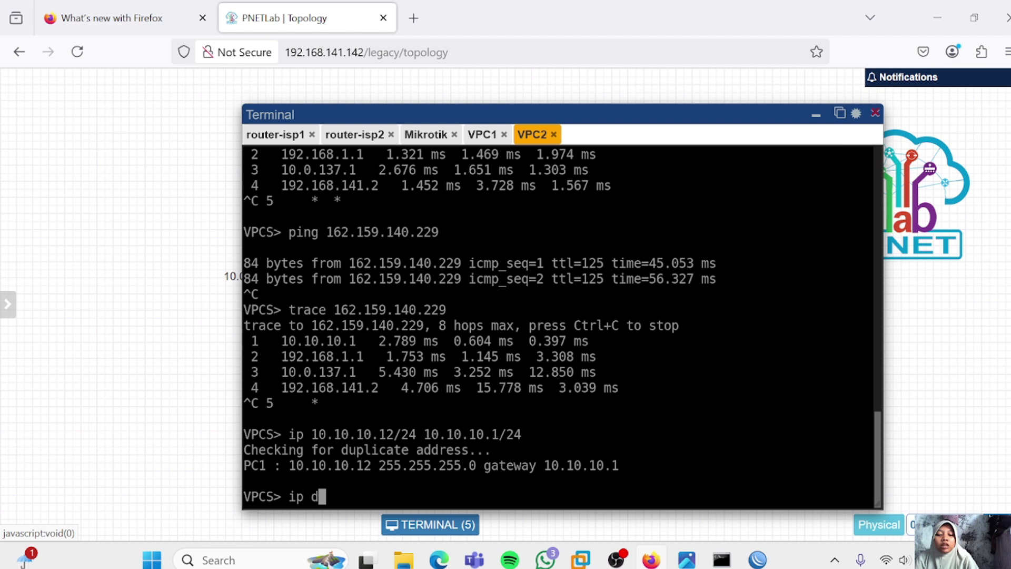
text(ns 8.8.8.8)
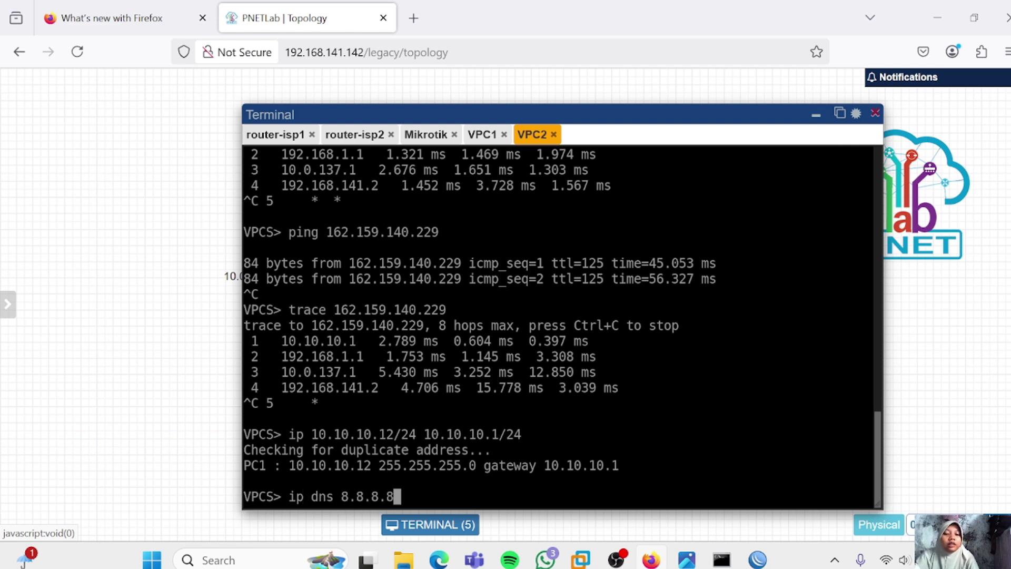
key(Return)
text(show ip)
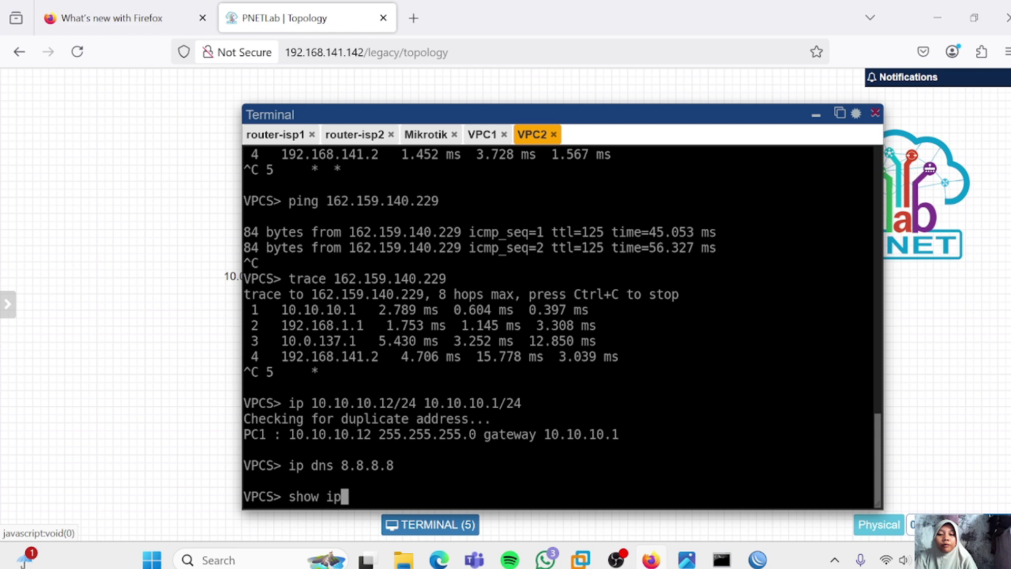
key(Return)
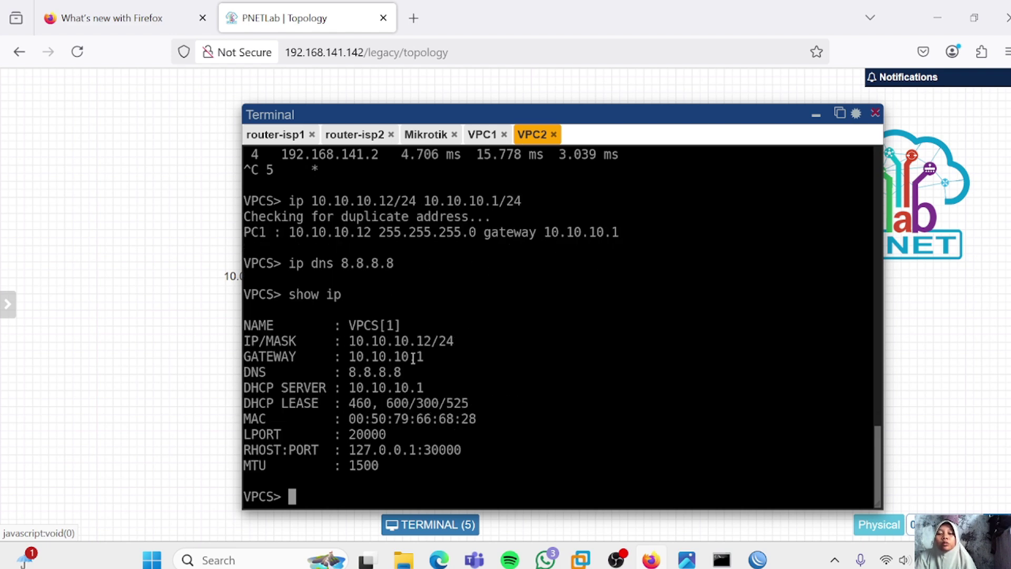
key(alt+Tab)
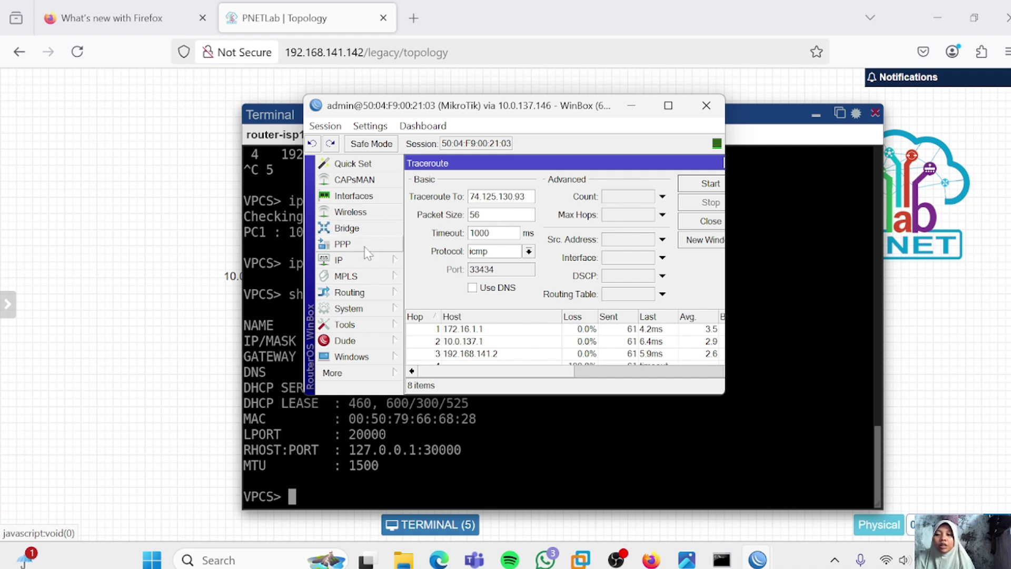
Disable the 0.0.0.0/0 default route in IP > Routes and start a new routing rule
click(363, 259)
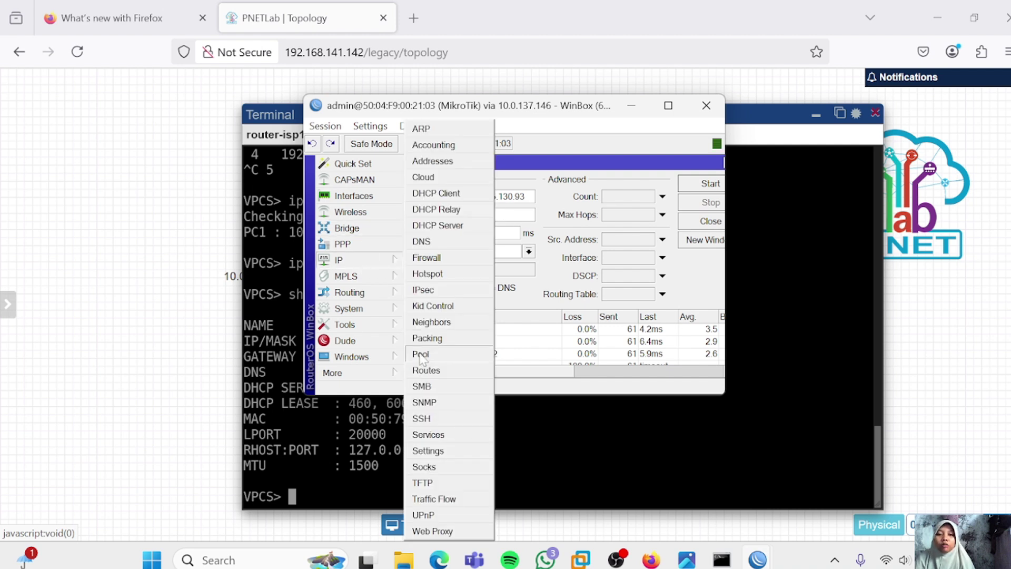
click(438, 370)
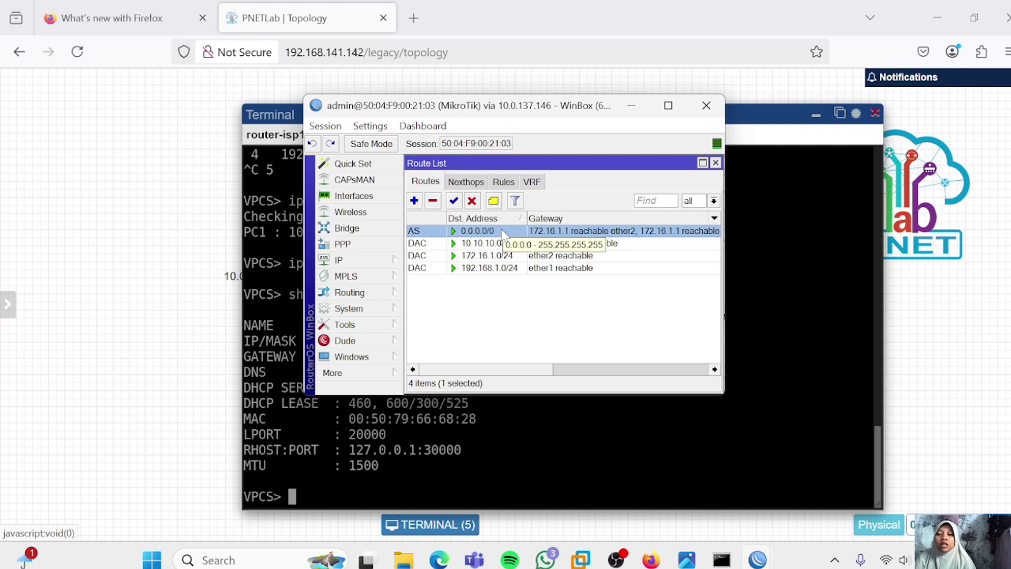
click(471, 201)
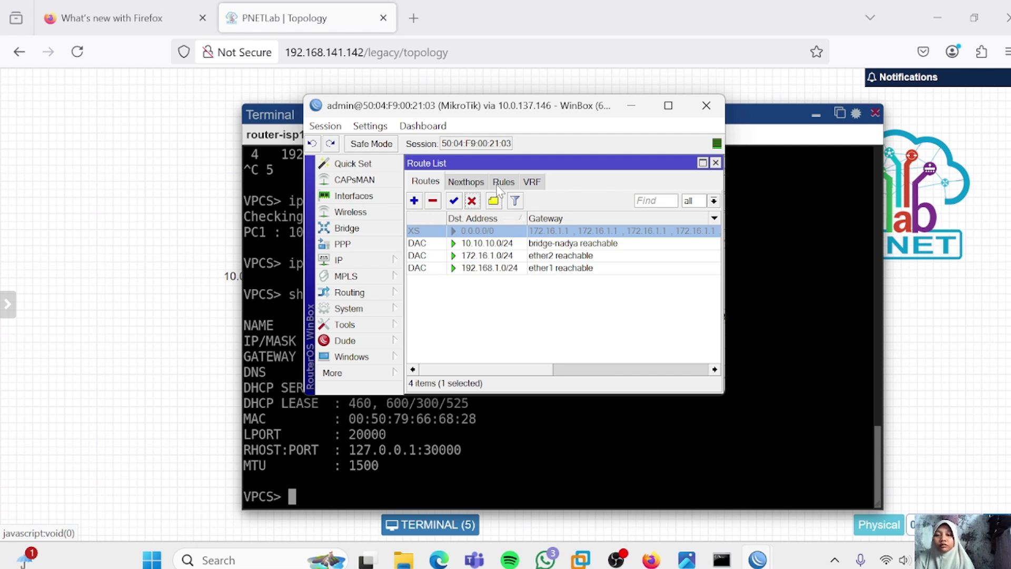
click(503, 182)
click(415, 200)
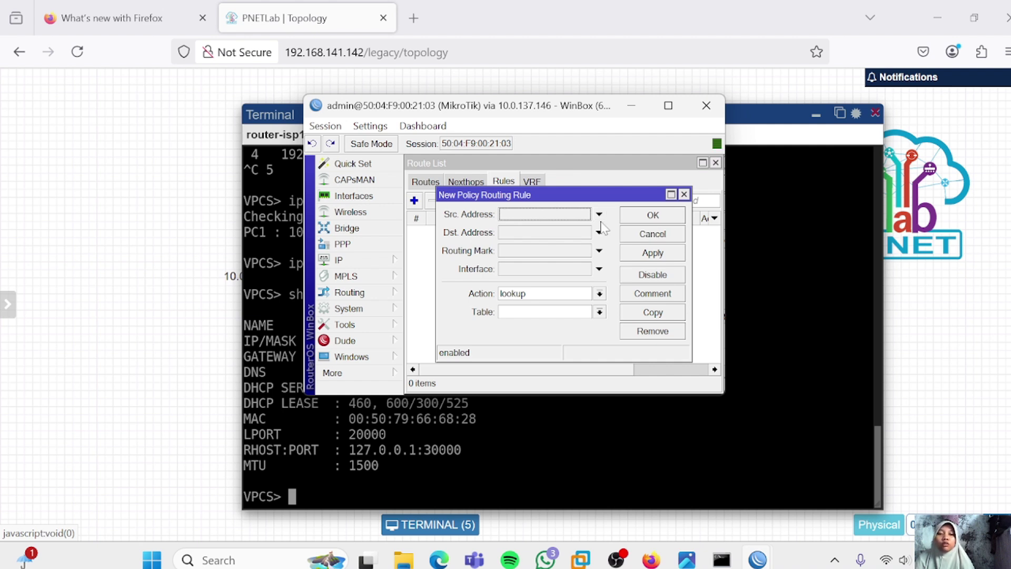
Add a routing rule with Src. Address 10.10.10.11 and lookup table vpc1
click(599, 214)
text(10.10.)
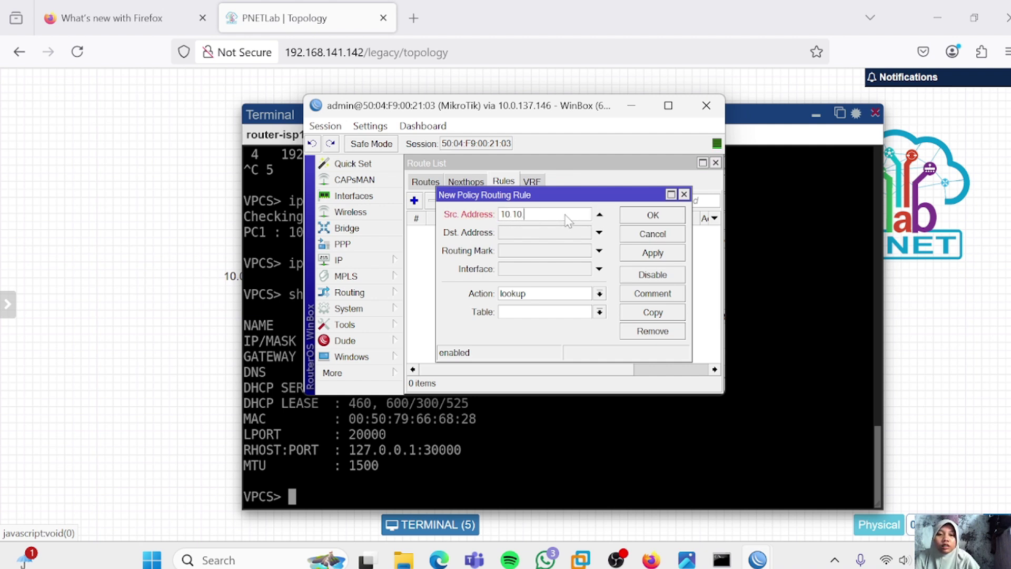
text(10.11)
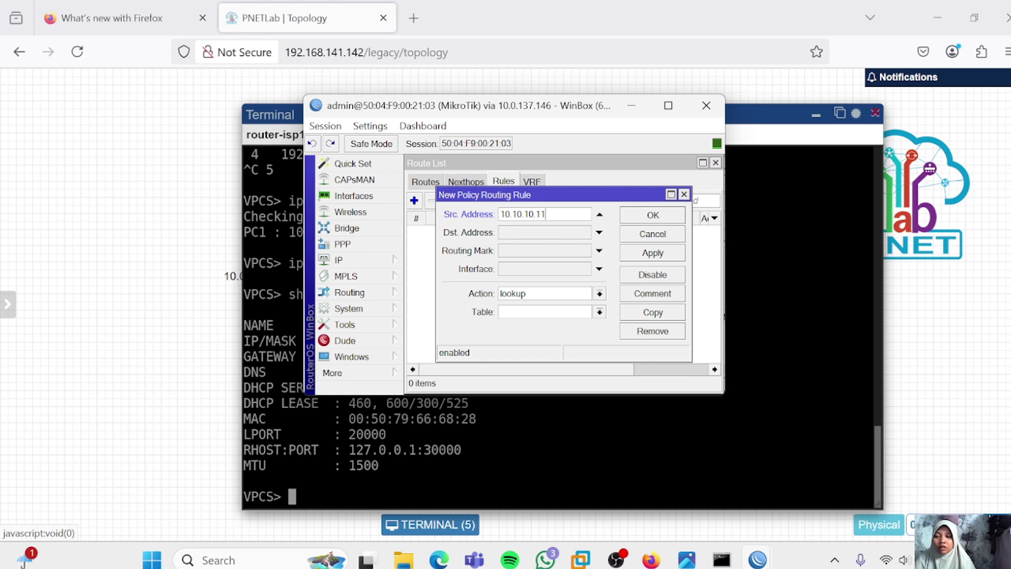
click(532, 313)
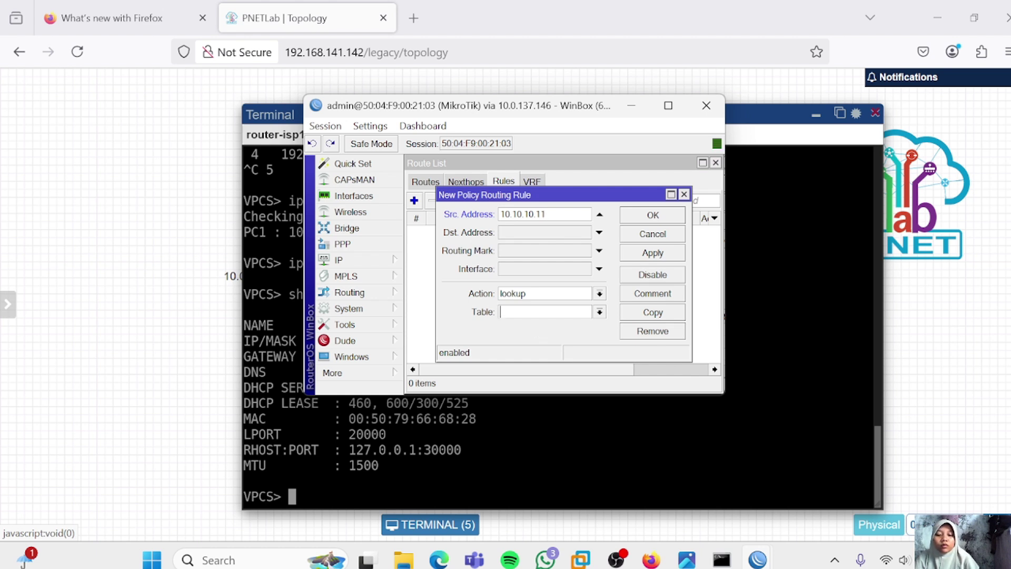
text(vpc1)
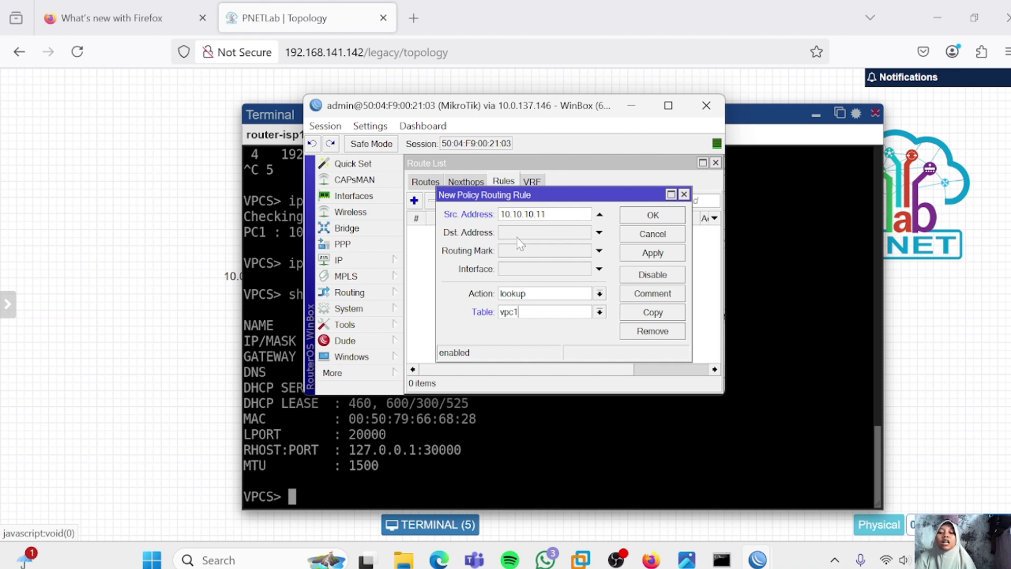
click(634, 252)
click(652, 217)
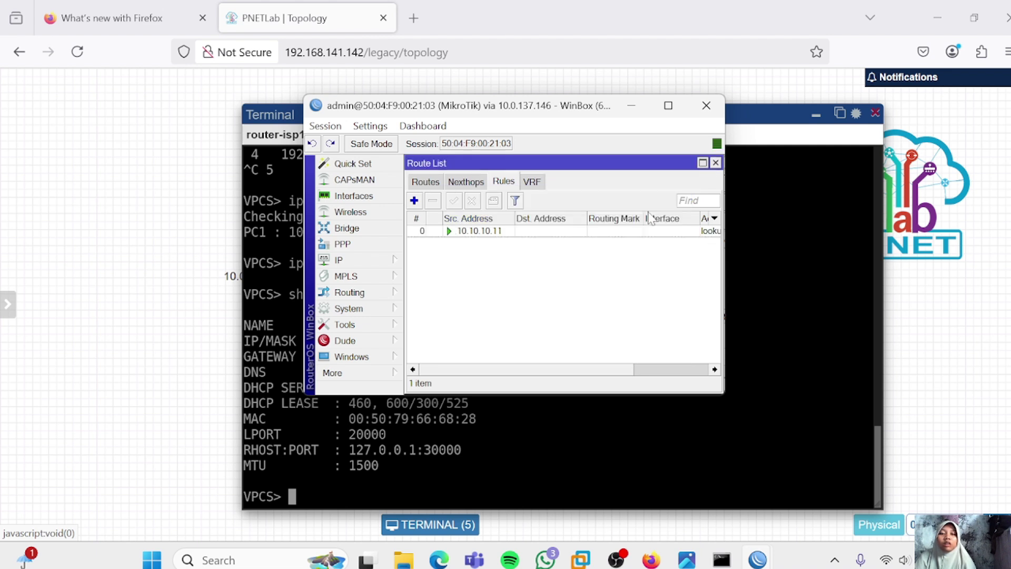
click(414, 200)
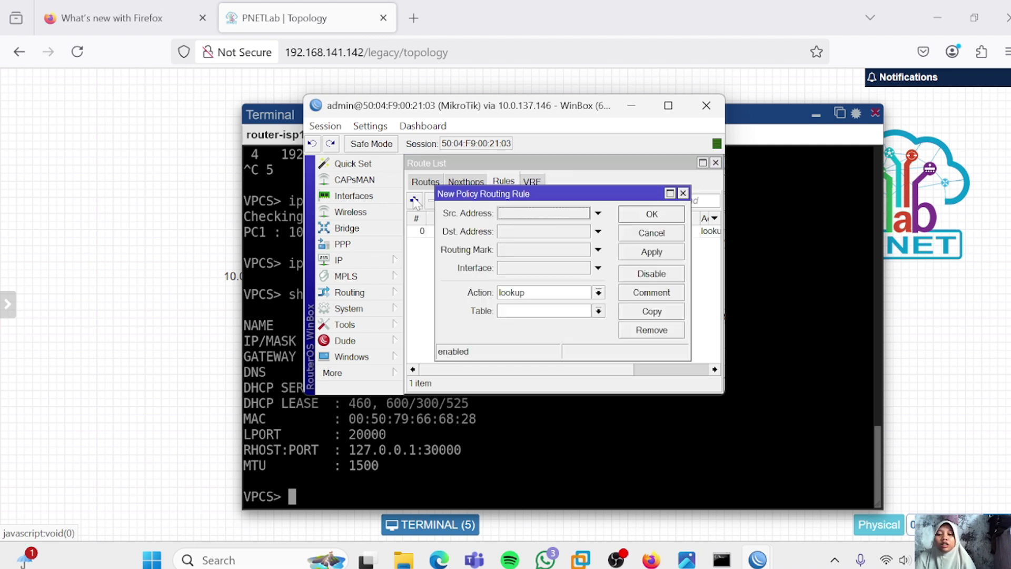
Create a policy rule for source 10.10.10.12 that looks up the vpc2 table, and save it
click(572, 214)
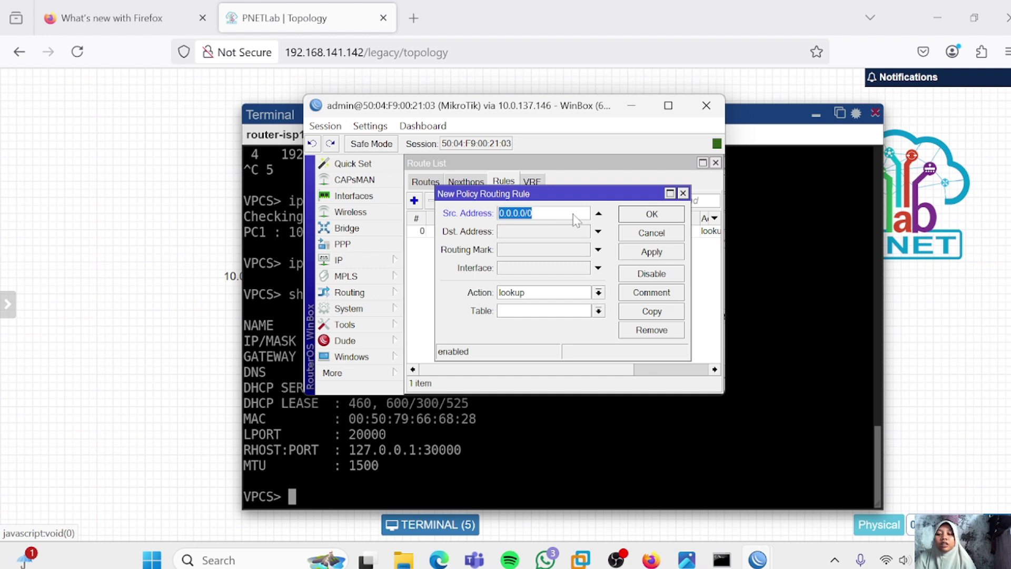
text(10.10)
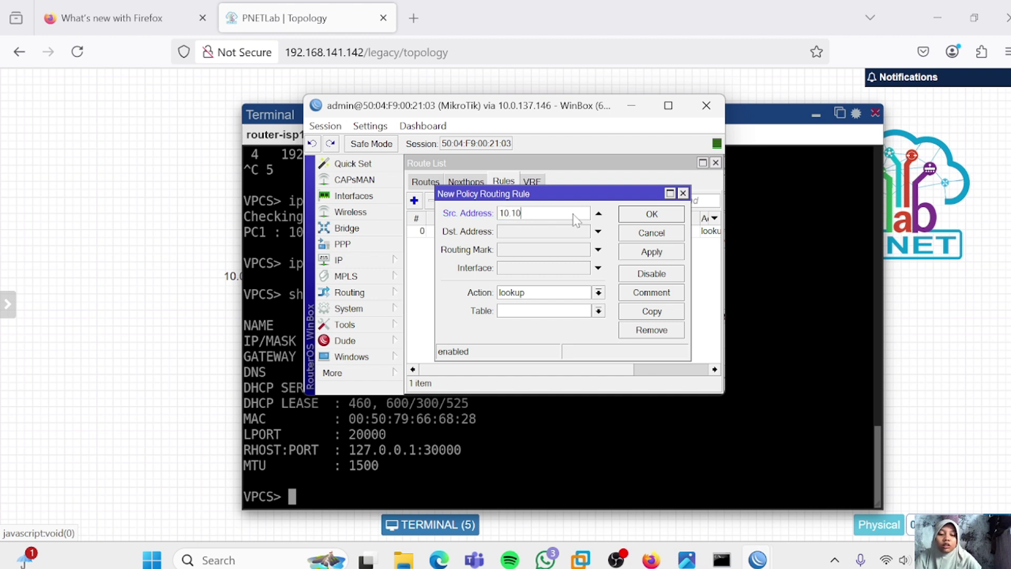
text(.10.12)
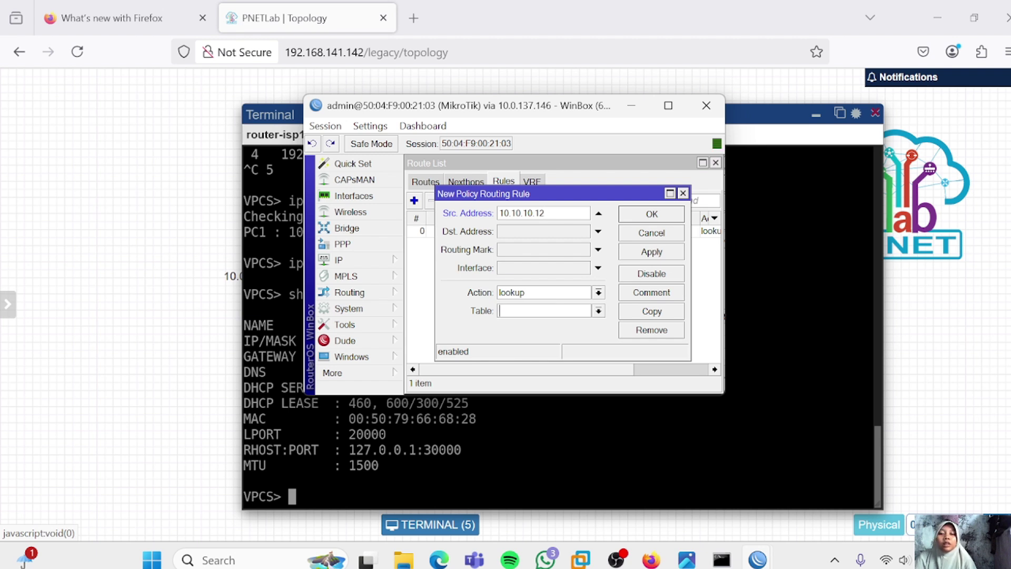
text(vpc2)
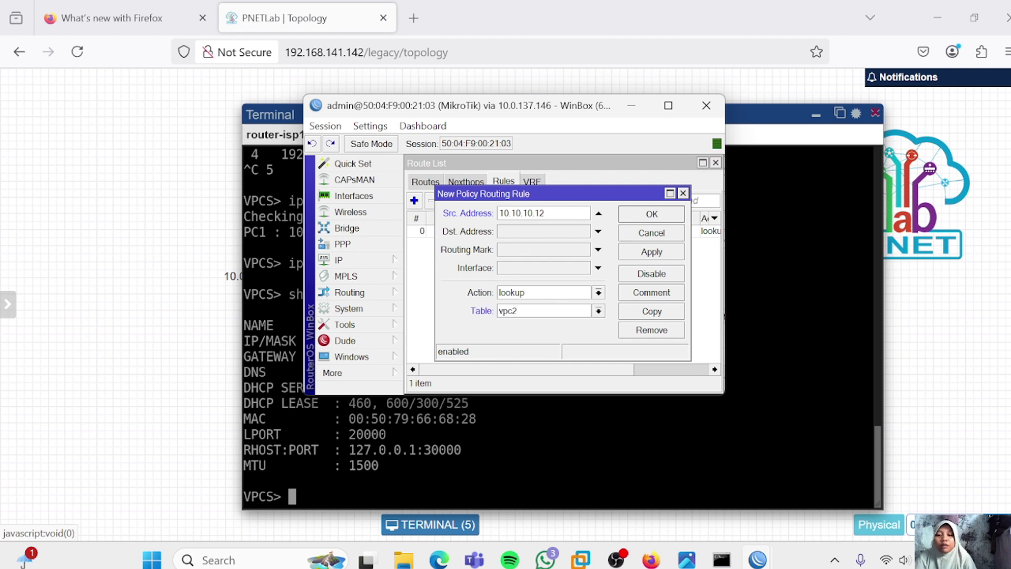
click(639, 252)
click(652, 215)
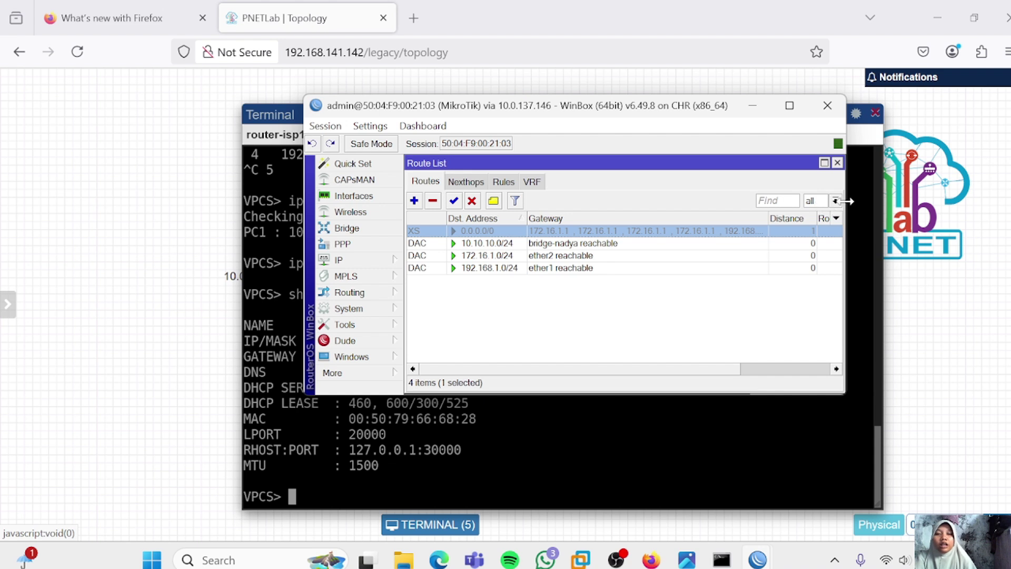
click(836, 201)
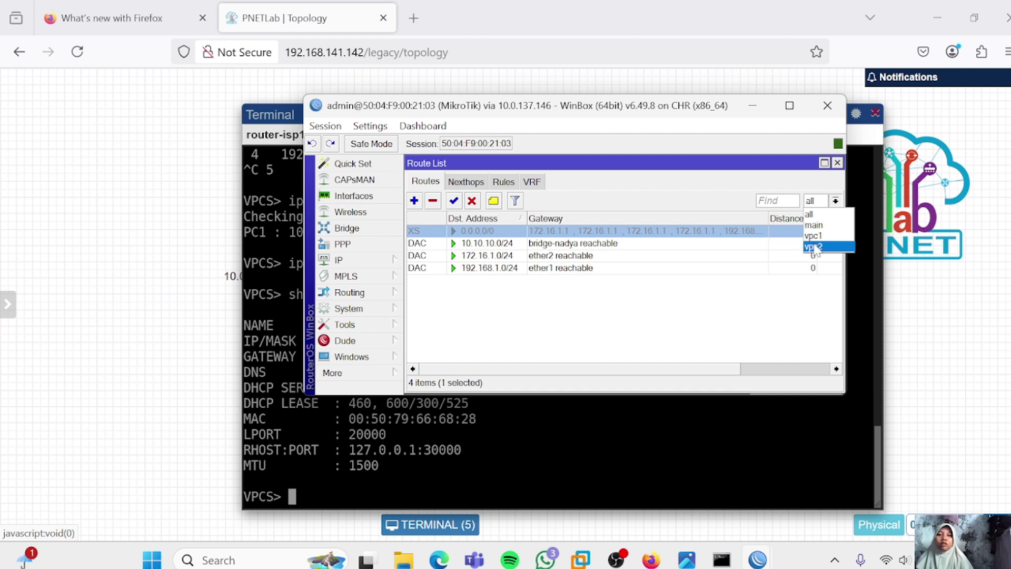
click(814, 238)
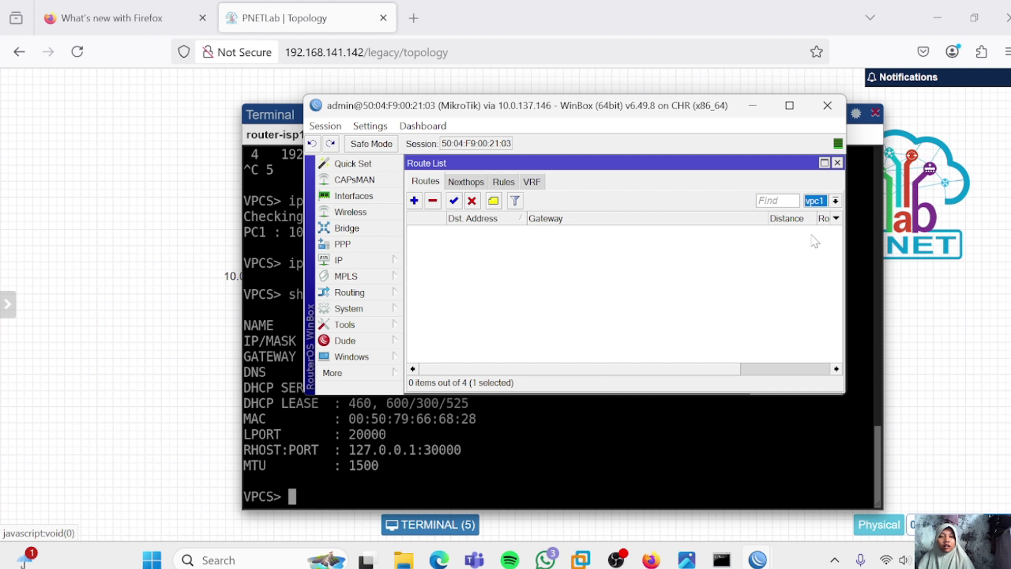
click(835, 200)
click(826, 213)
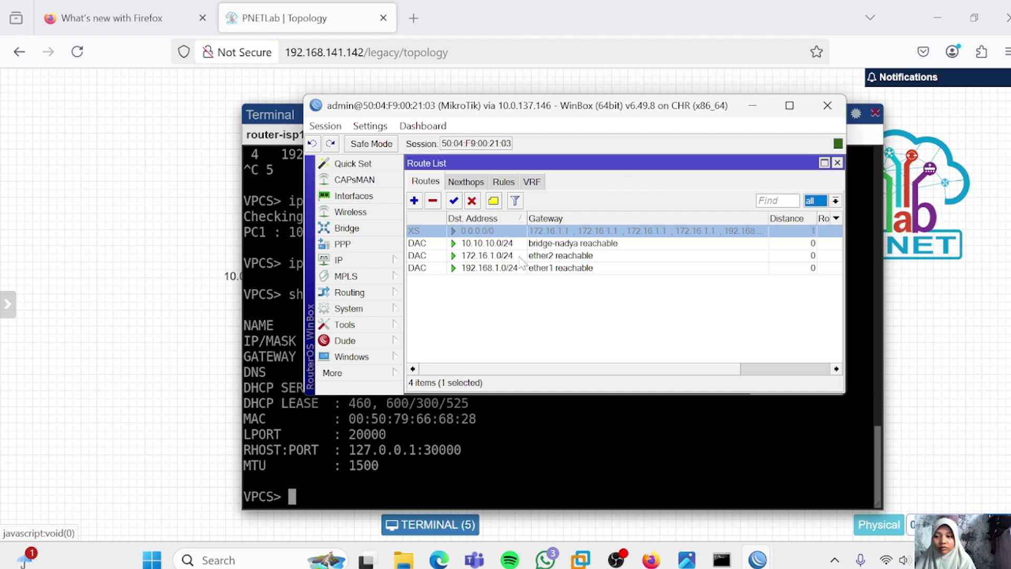
click(457, 235)
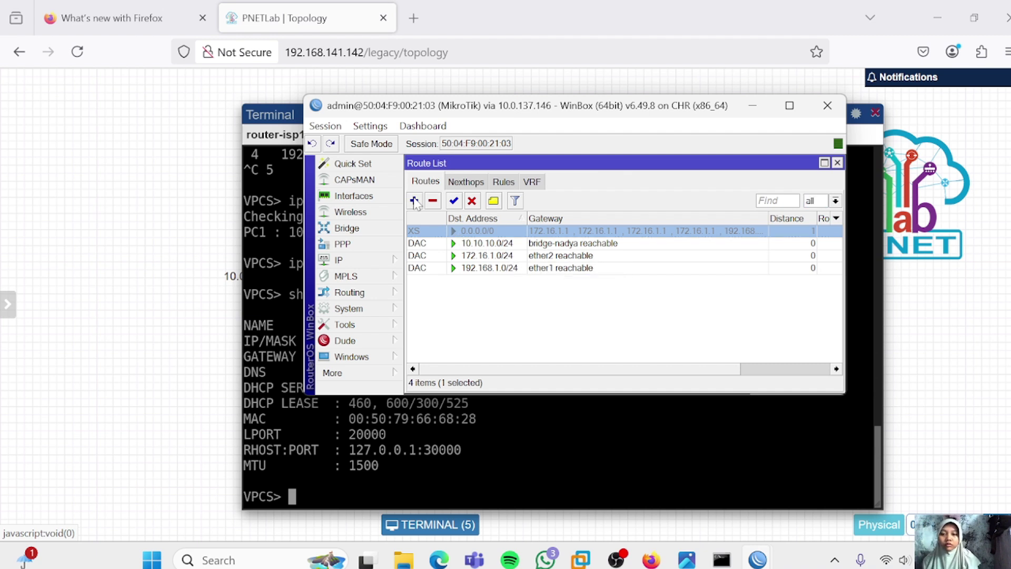
Add a 0.0.0.0/0 route via gateway 192.168.1.1 with routing mark vpc1
click(415, 201)
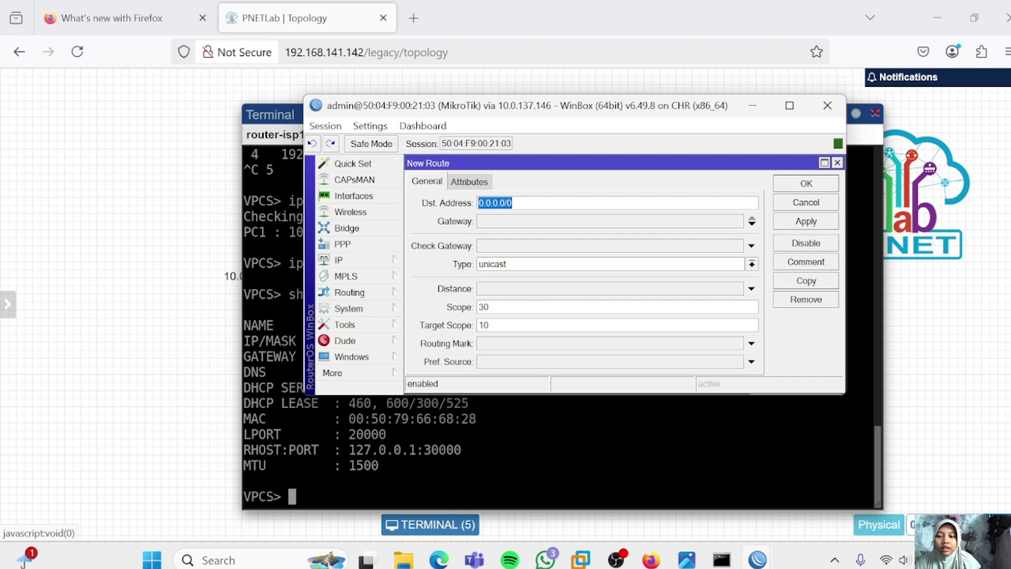
click(532, 219)
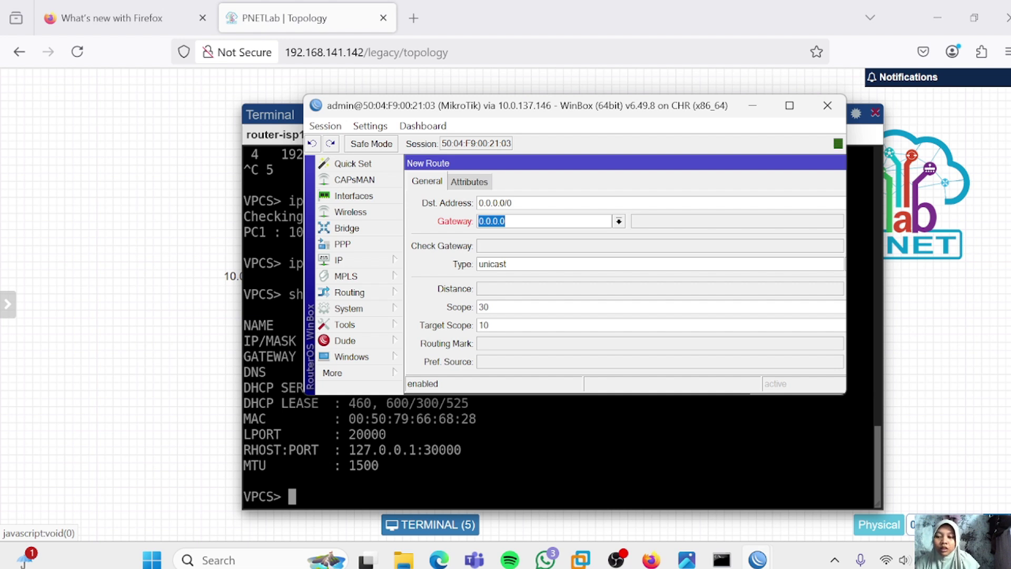
text(192.168)
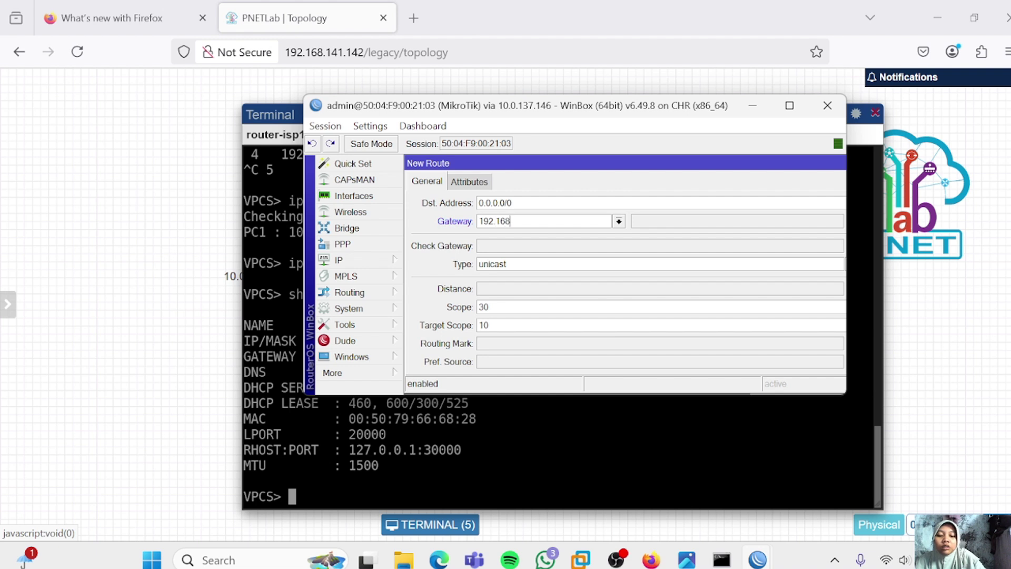
text(.1.1)
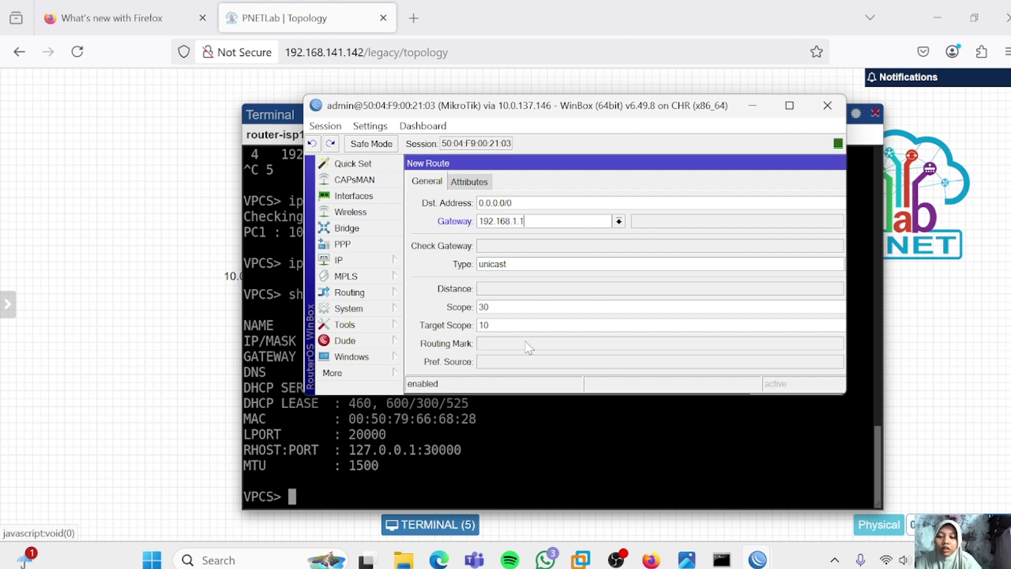
click(528, 347)
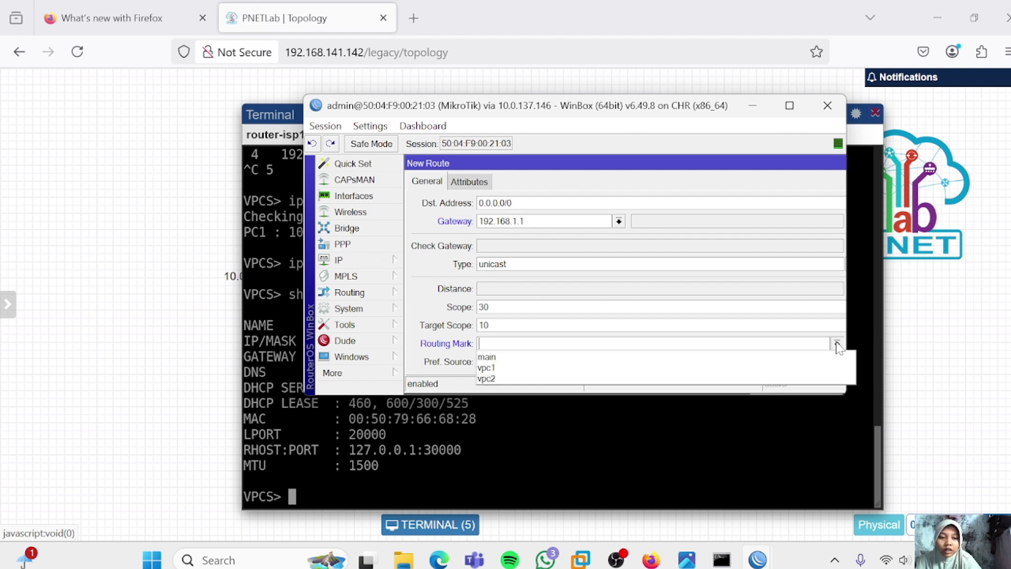
click(759, 369)
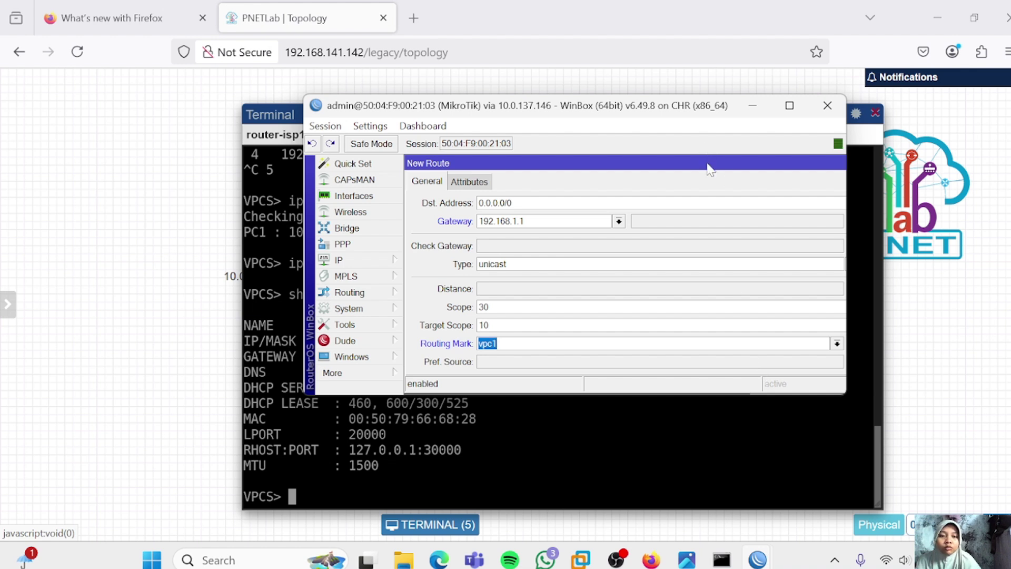
drag(710, 161, 506, 142)
click(647, 222)
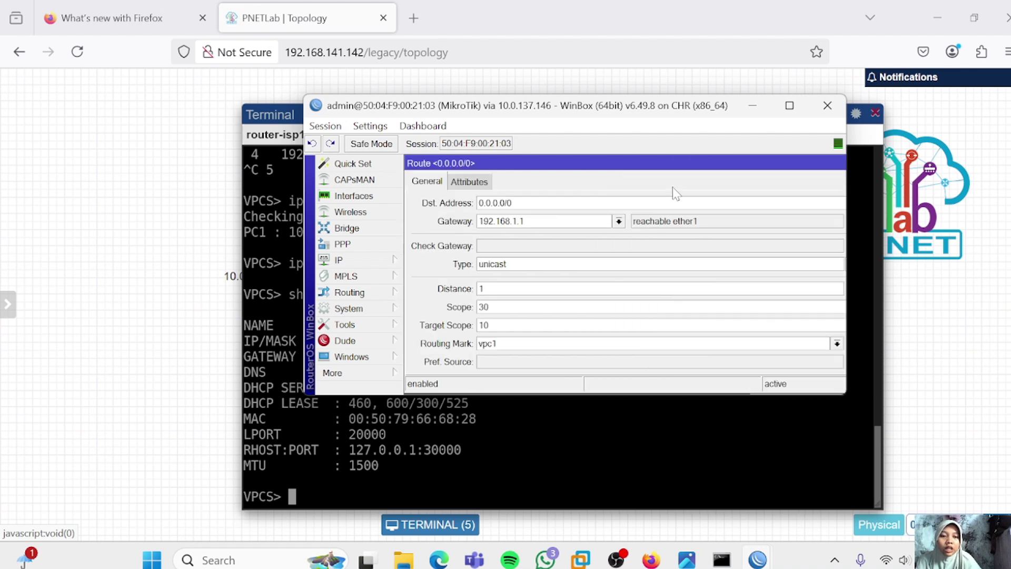
click(646, 184)
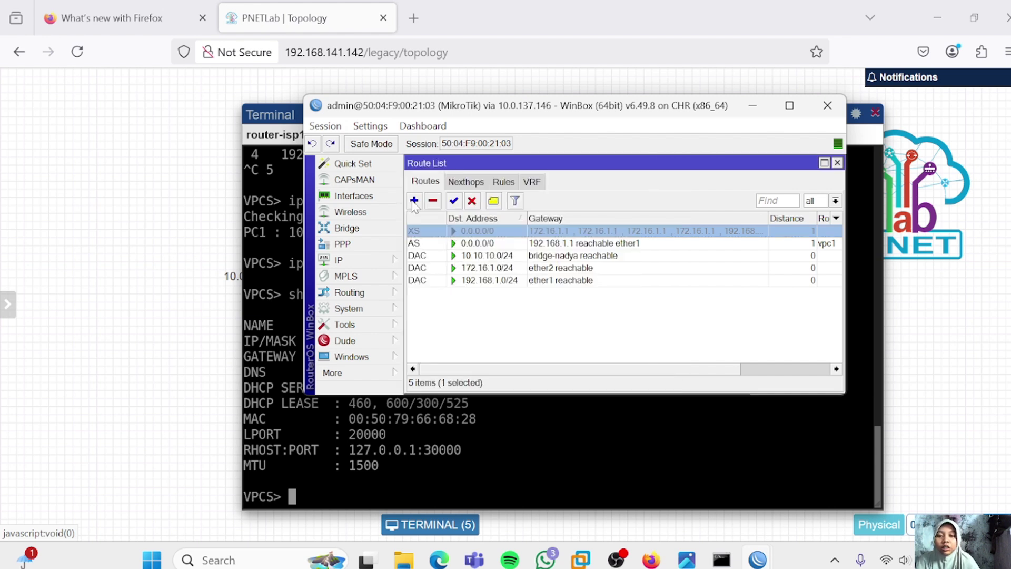
Add a default route via gateway 172.16.1.1 with routing mark vpc2
click(414, 201)
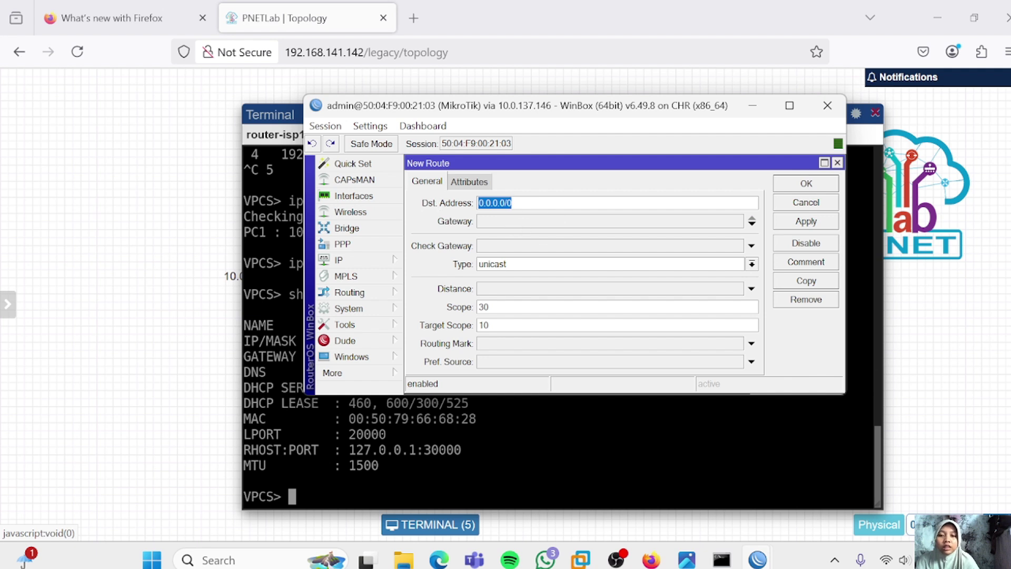
click(510, 222)
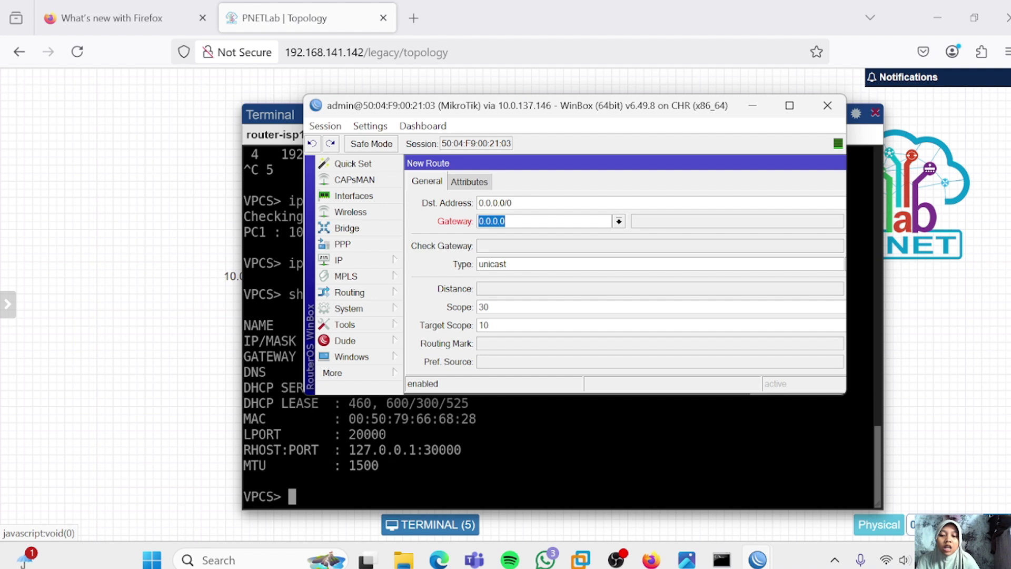
text(172)
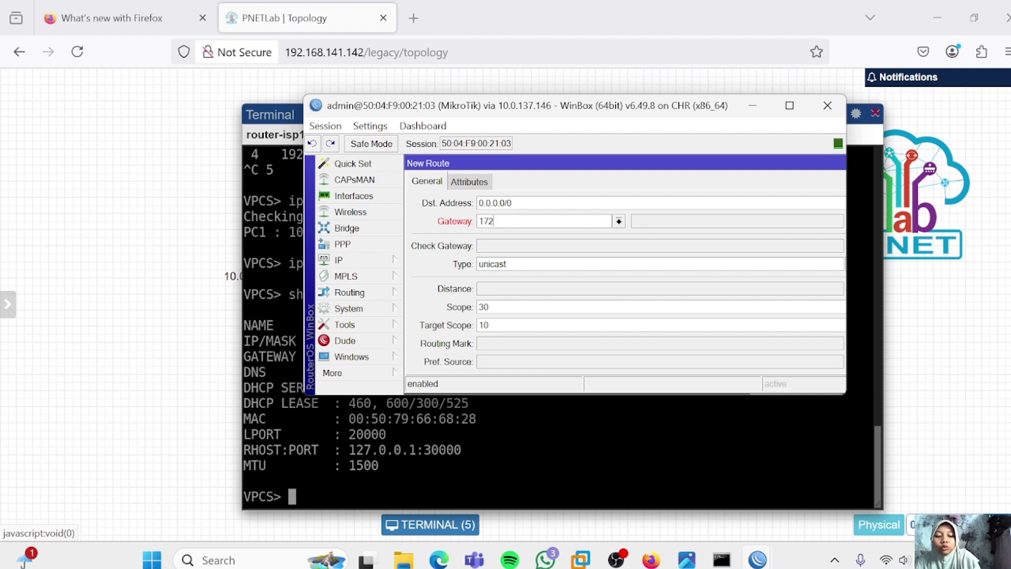
text(.16.1.1)
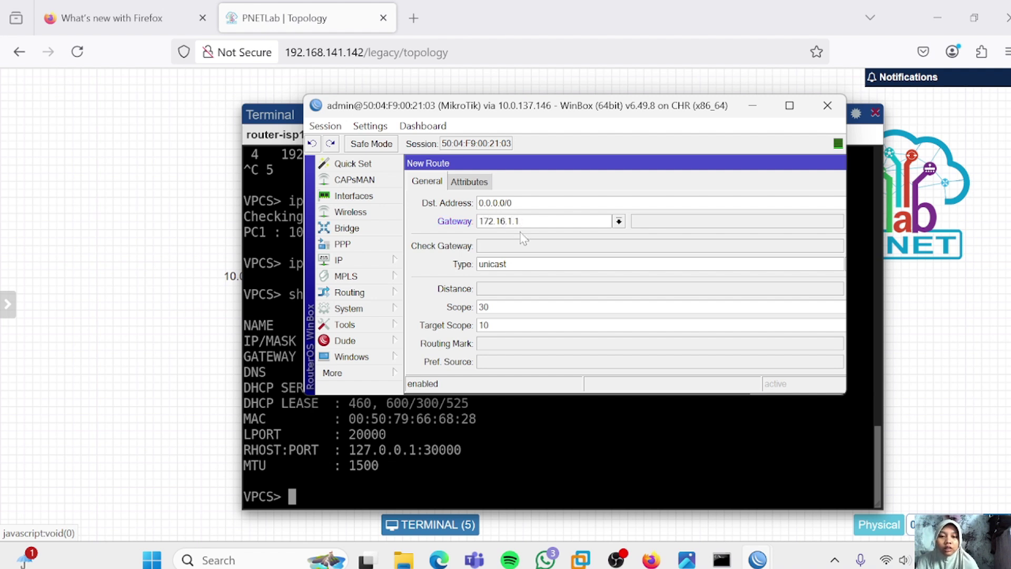
click(553, 345)
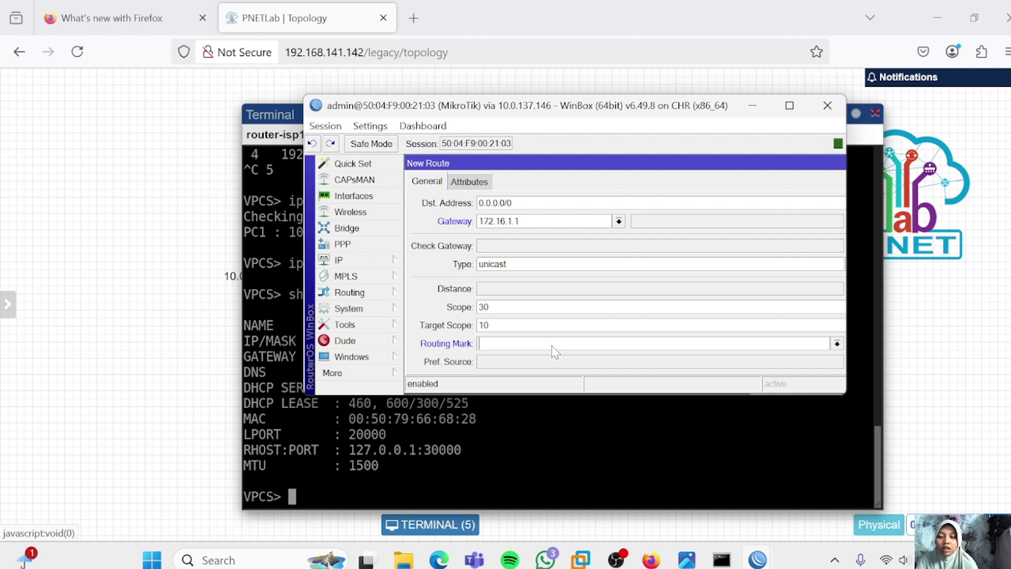
click(836, 345)
click(837, 345)
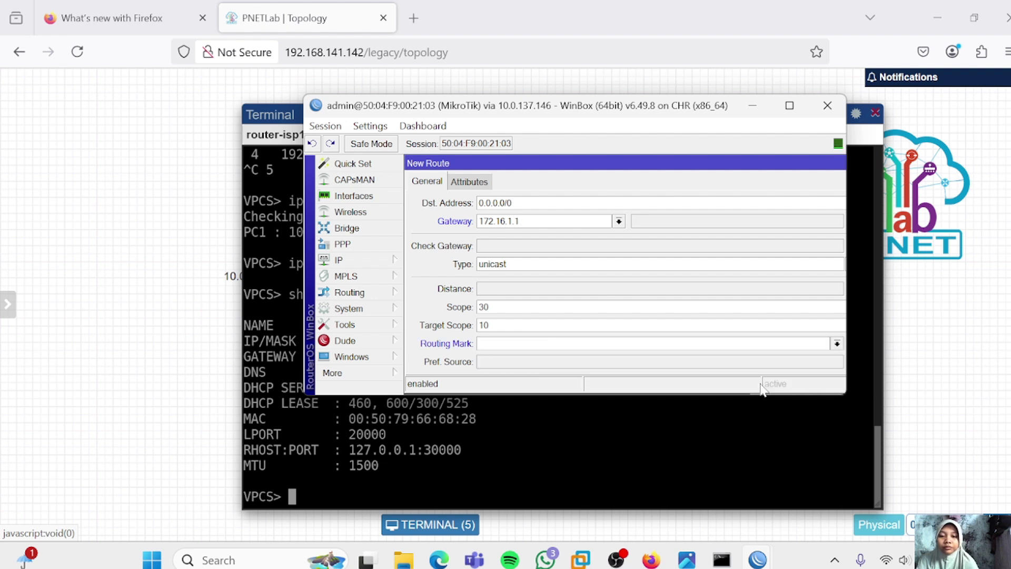
click(837, 344)
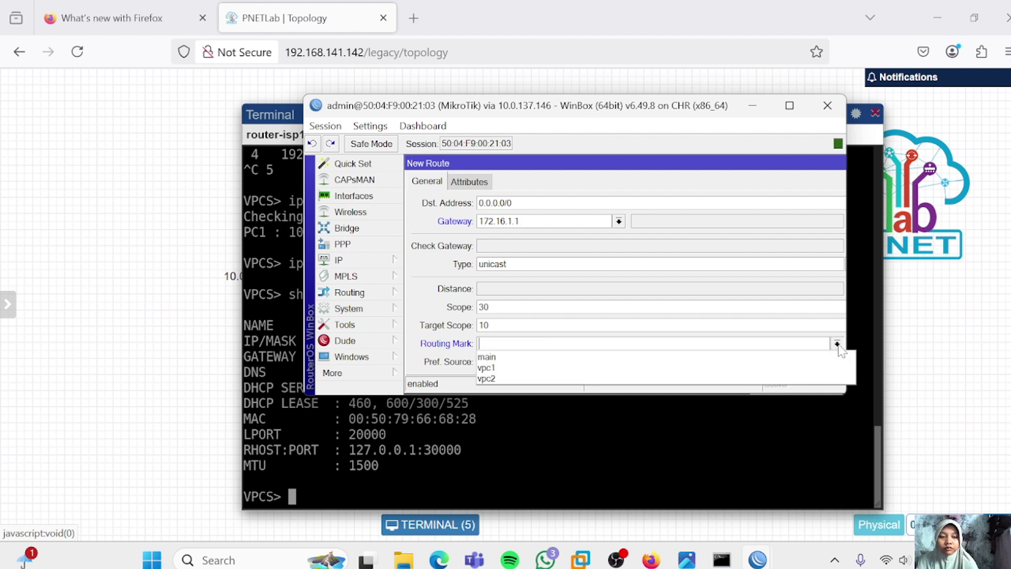
click(738, 378)
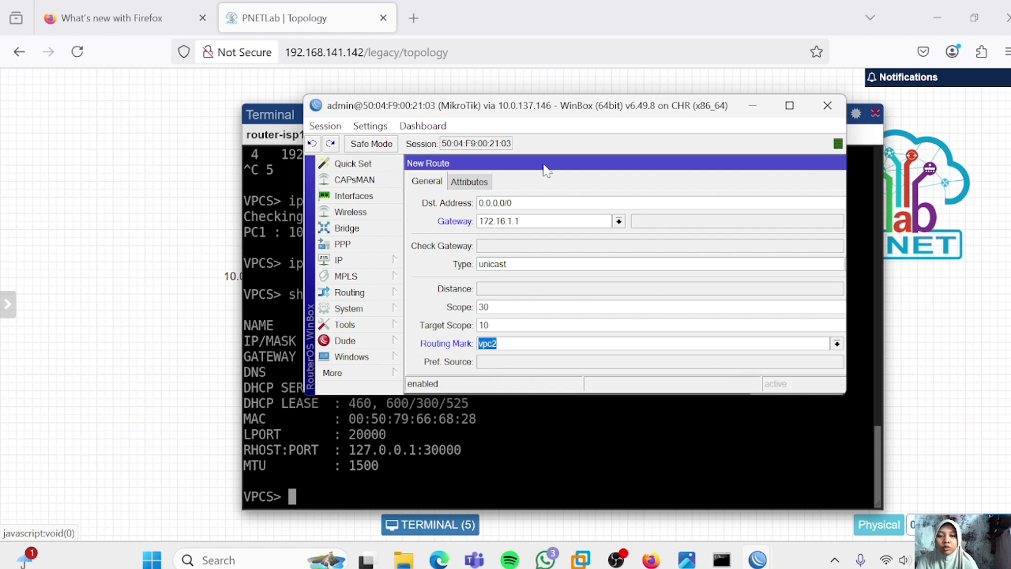
drag(546, 170, 354, 127)
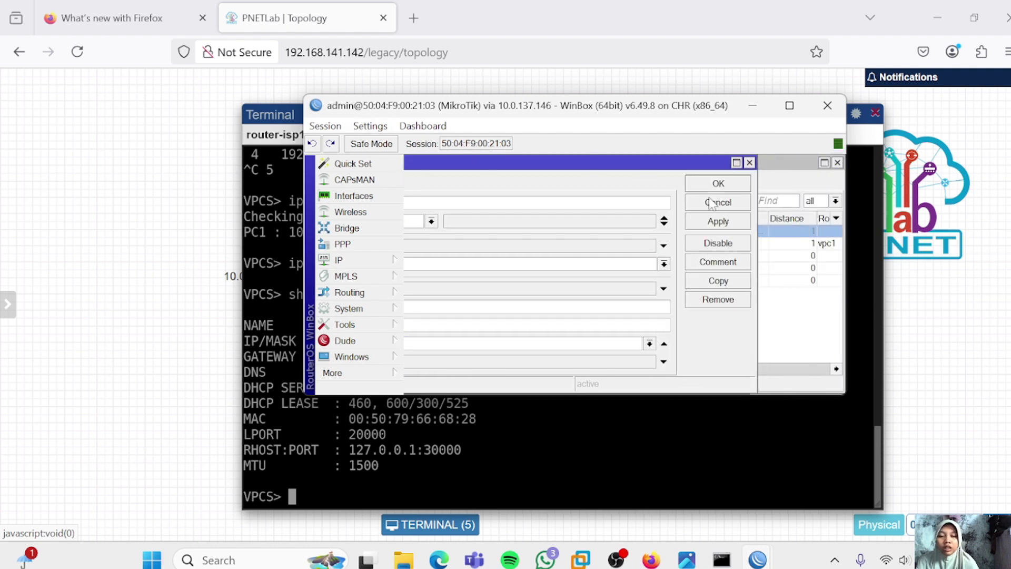
click(718, 223)
drag(690, 162, 670, 163)
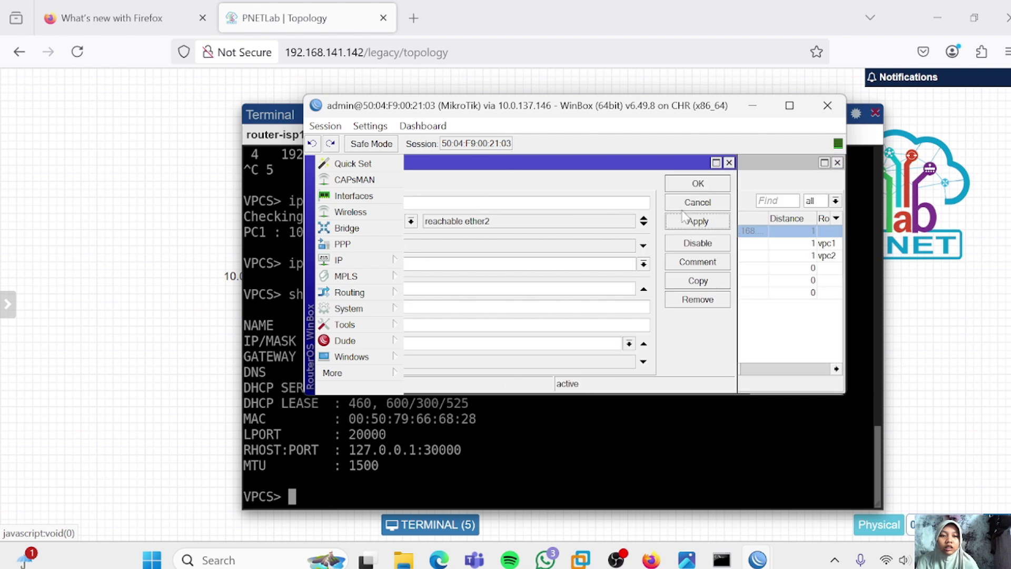
click(683, 182)
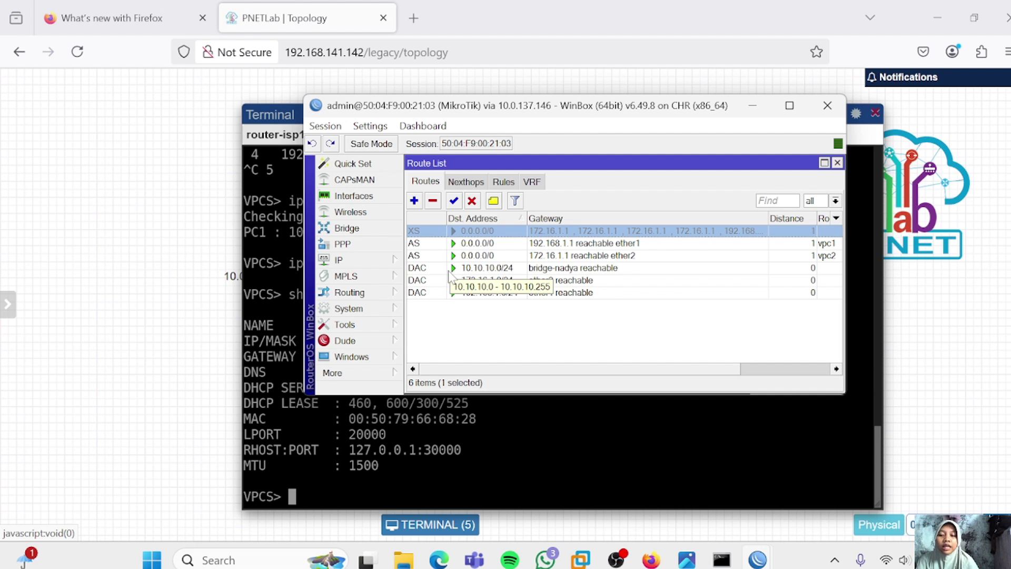
Filter the route list to show only the vpc1 table's routes
click(835, 201)
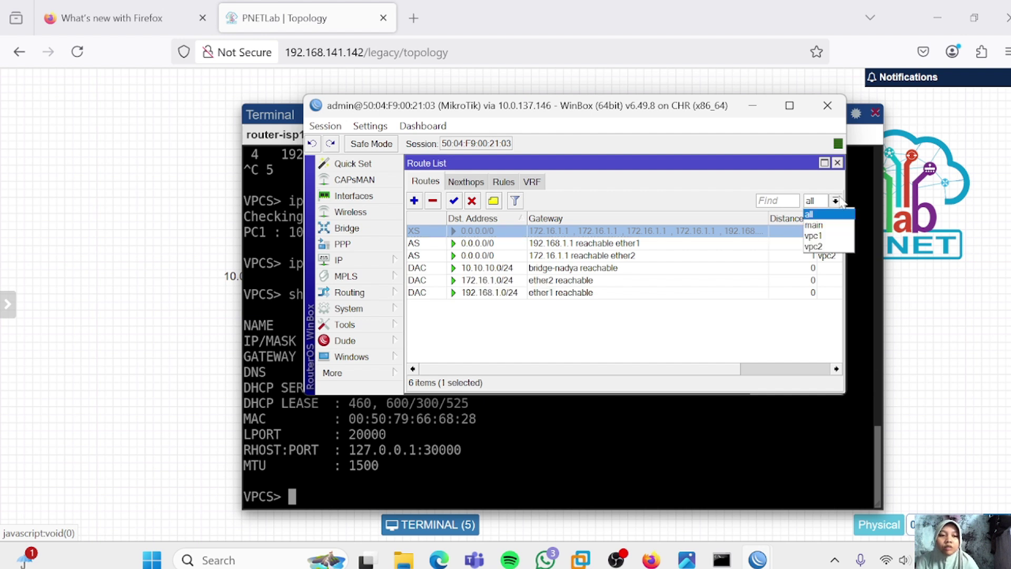
click(815, 236)
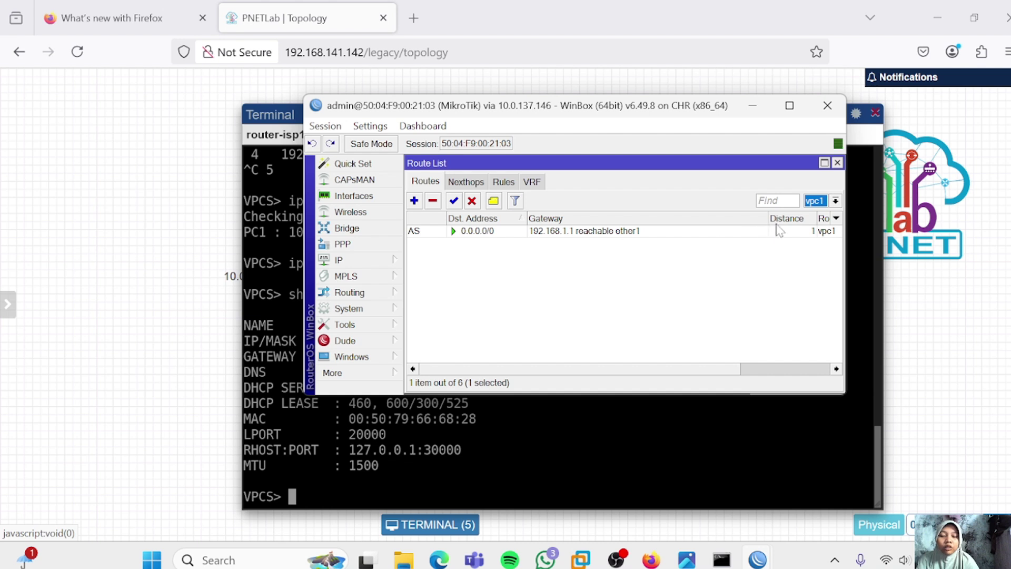
click(835, 200)
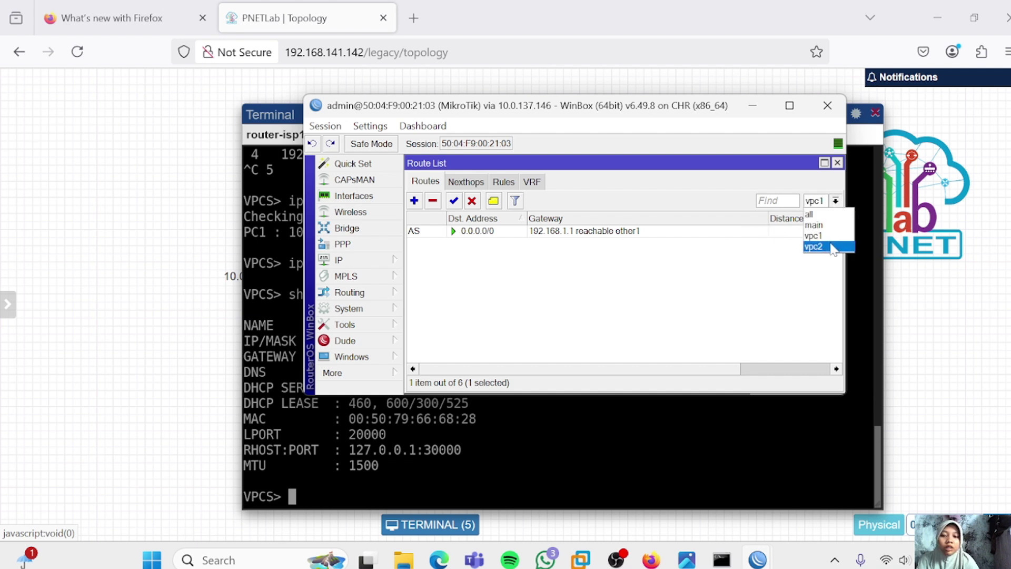
Switch the routing table filter through vpc2 and back to all tables
click(815, 246)
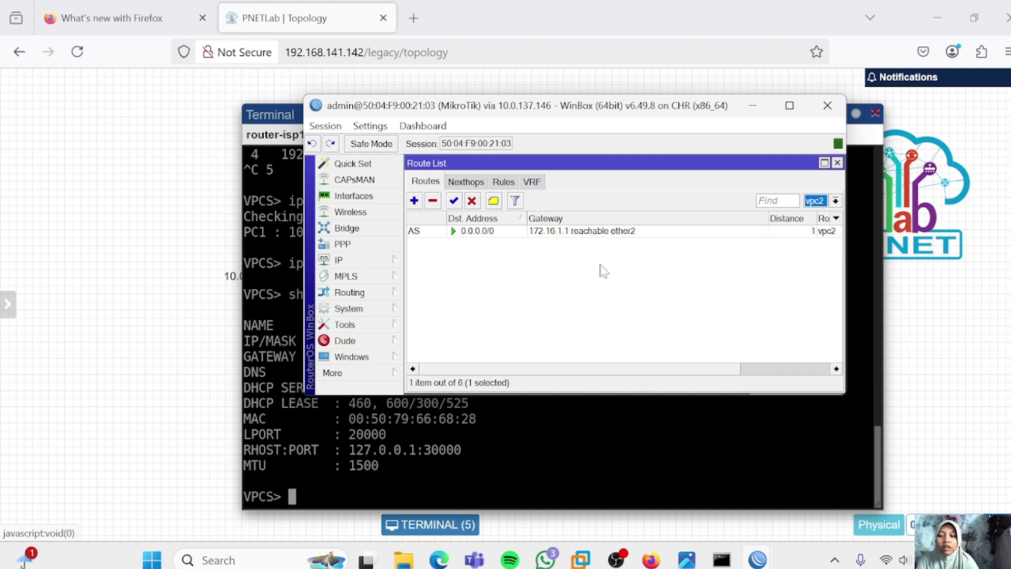
click(835, 200)
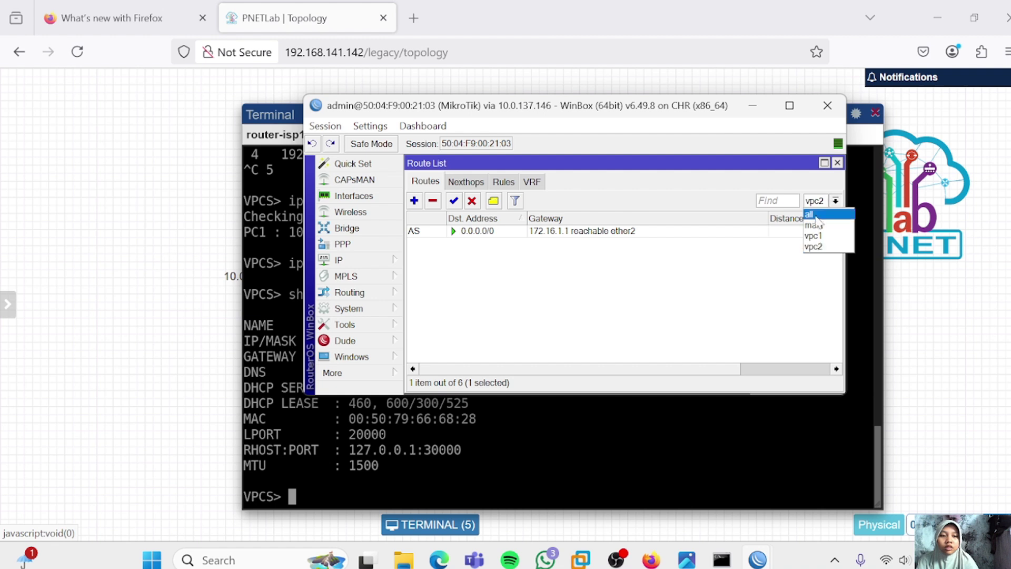
click(816, 218)
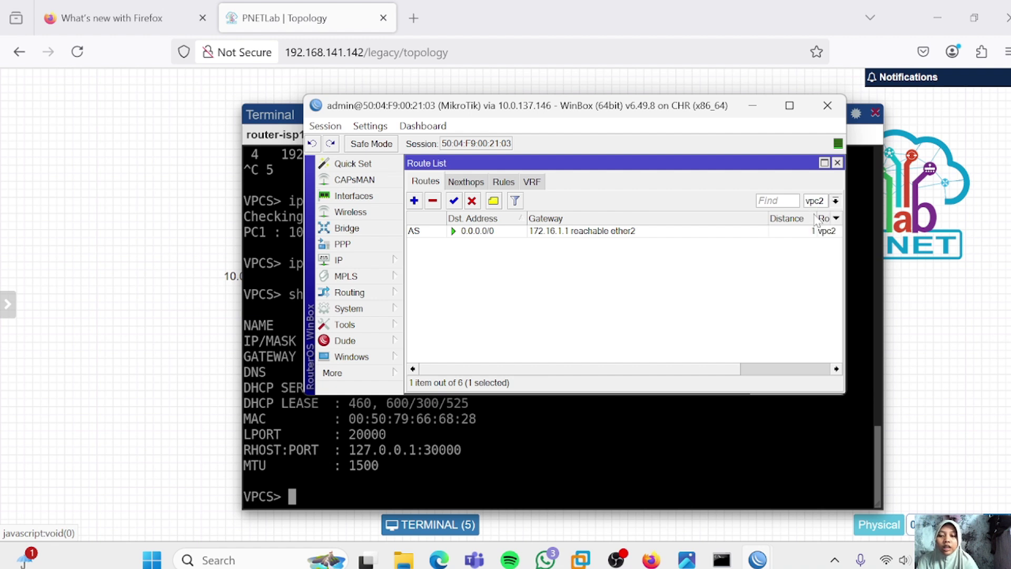
From VPC1's console, ping 8.8.8.8 and trace it via 192.168.1.1
click(551, 413)
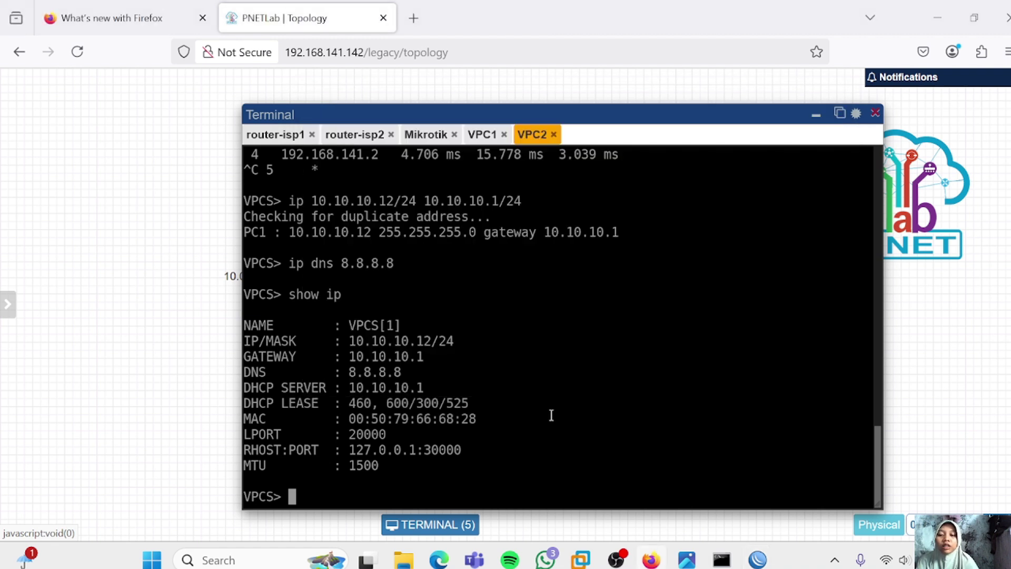
click(482, 136)
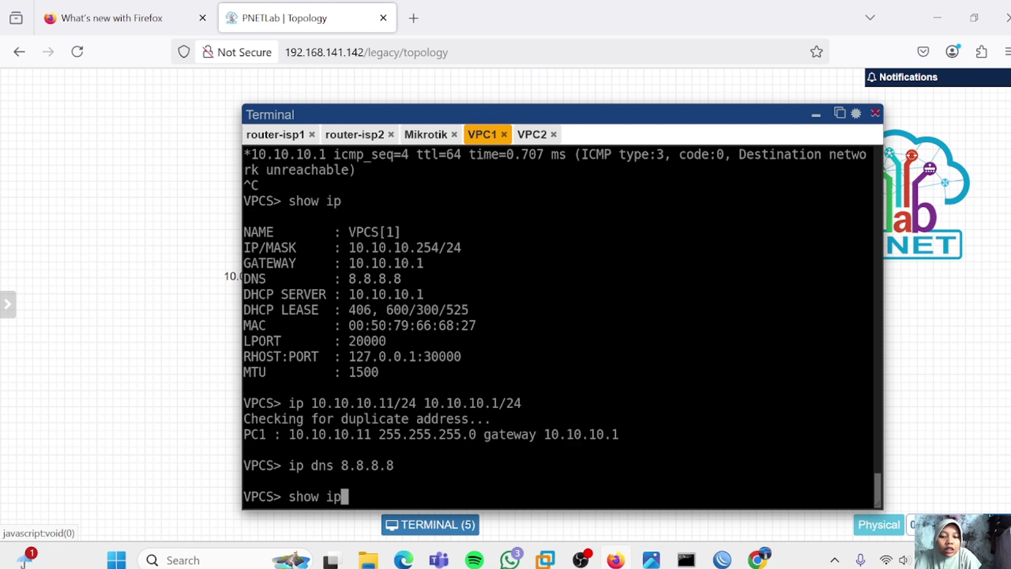
key(Up)
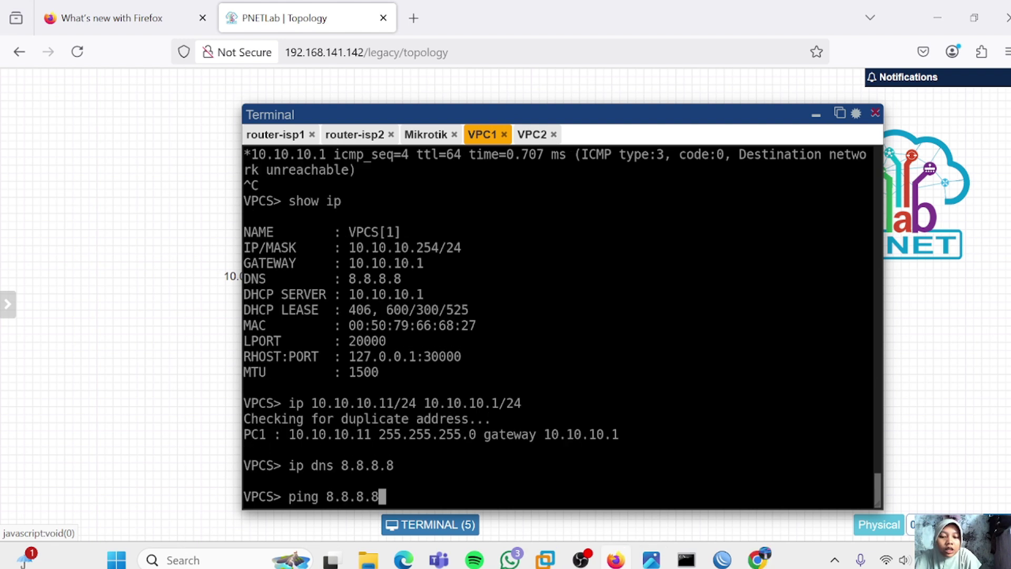
key(Return)
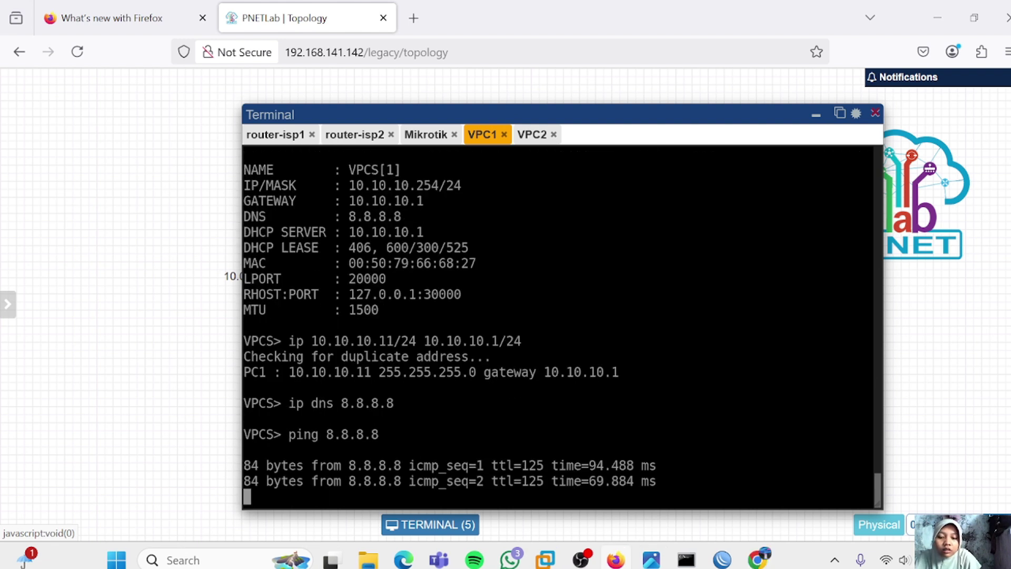
key(ctrl+c)
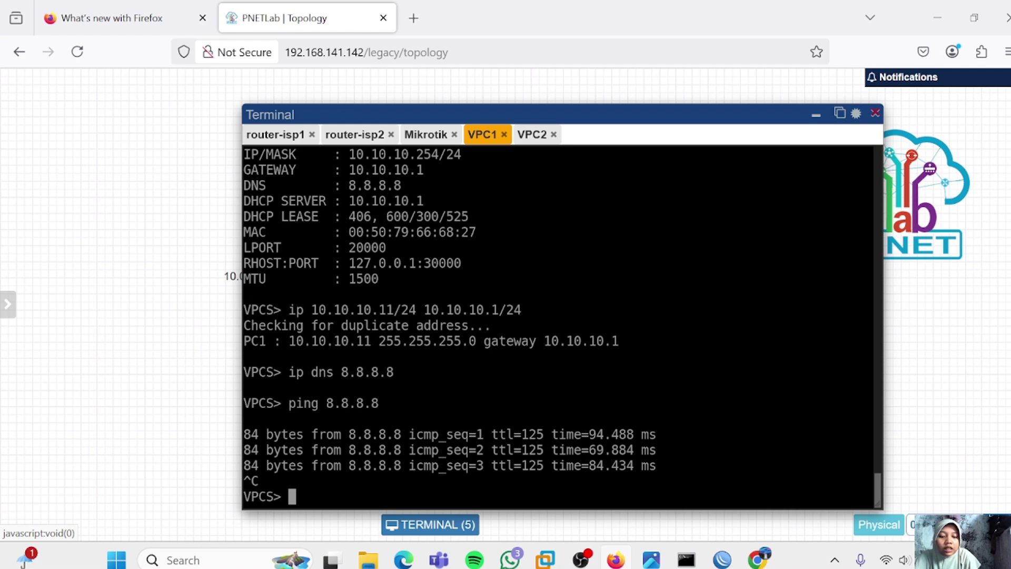
text(trace )
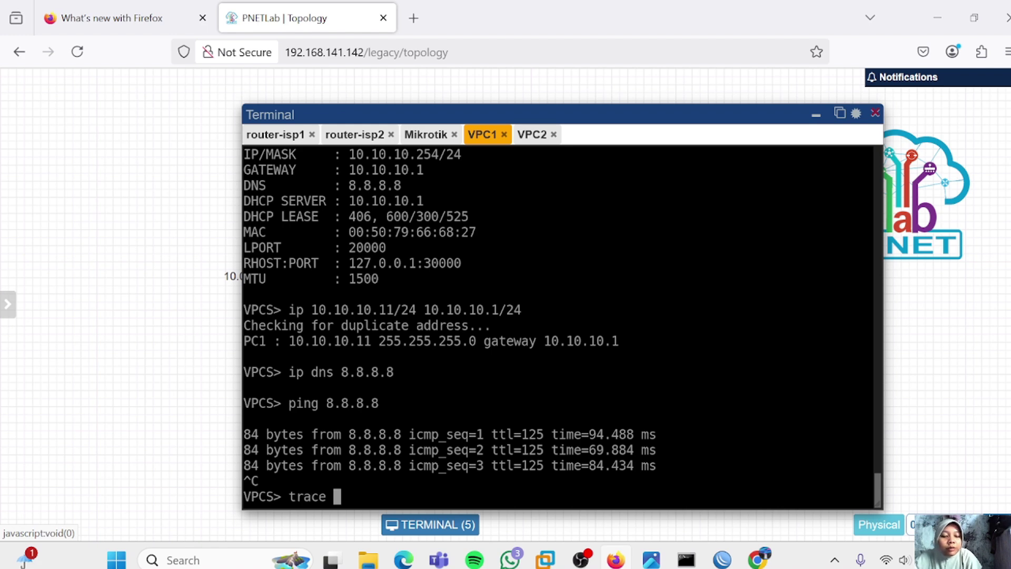
text(8.8.8.8)
key(Return)
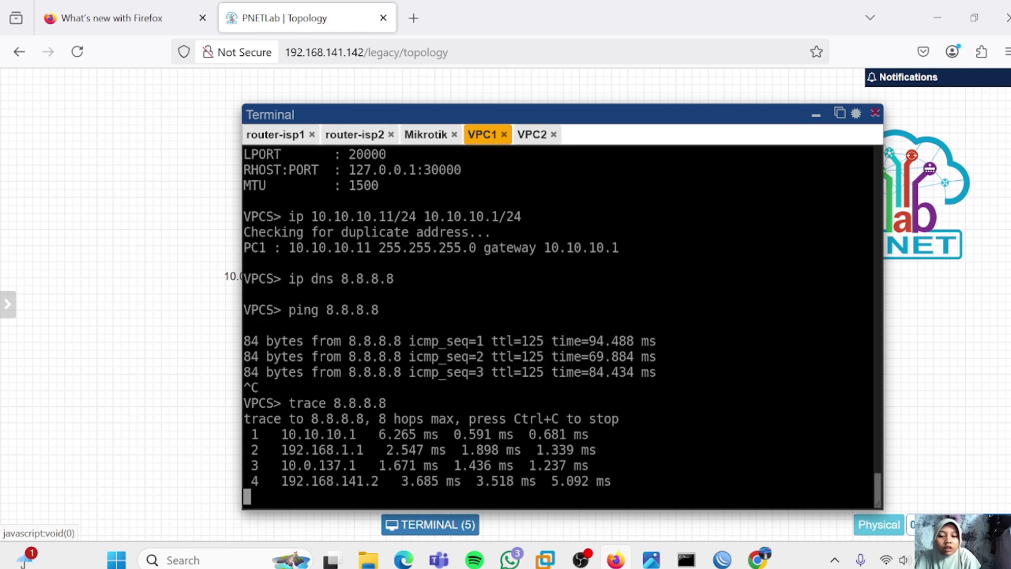
key(ctrl+c)
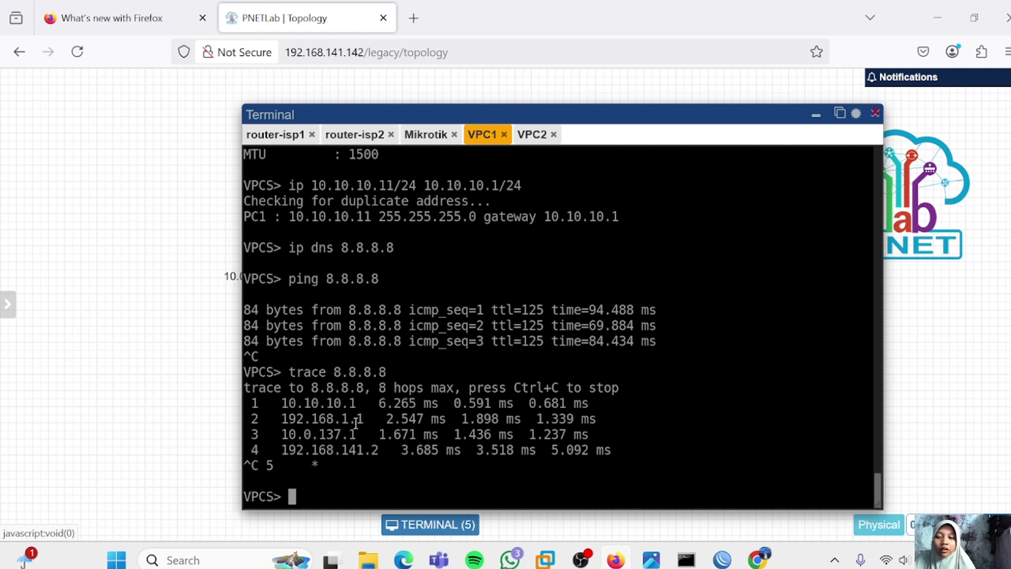
From VPC2's console, ping 8.8.8.8 and trace it through 172.16.1.1
click(533, 136)
text(pin)
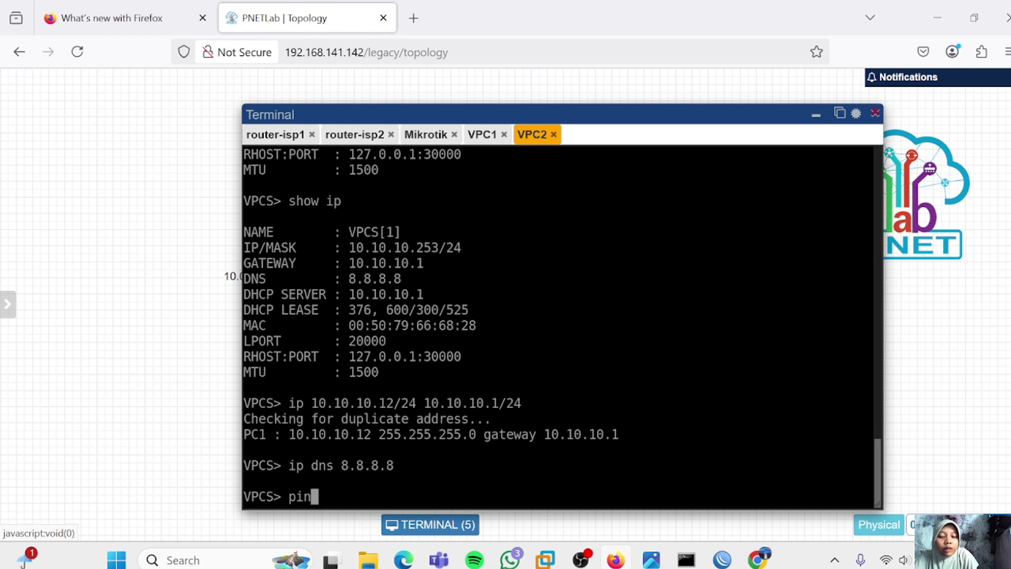
text(g 8.8.8.8)
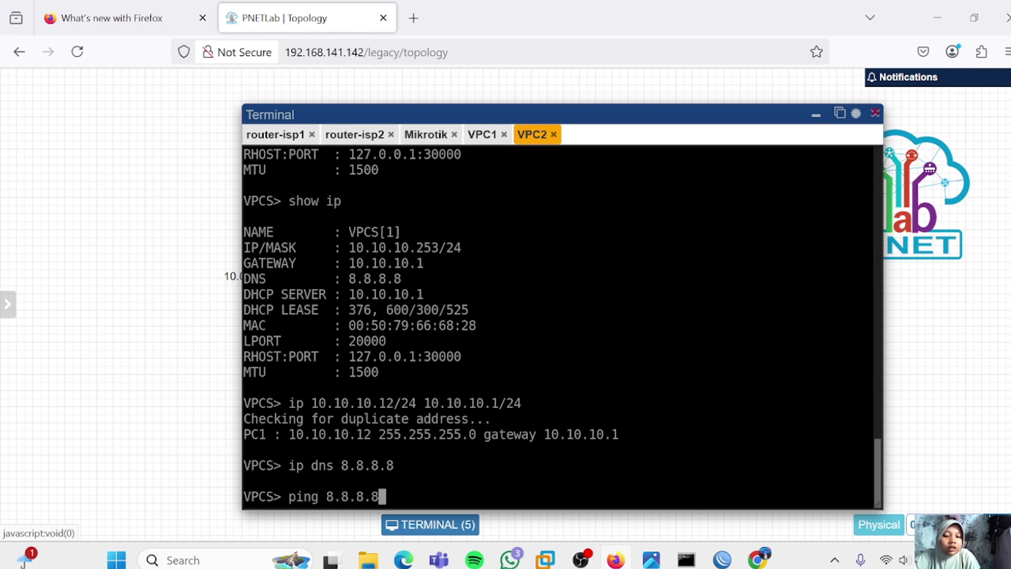
key(Return)
key(ctrl+c)
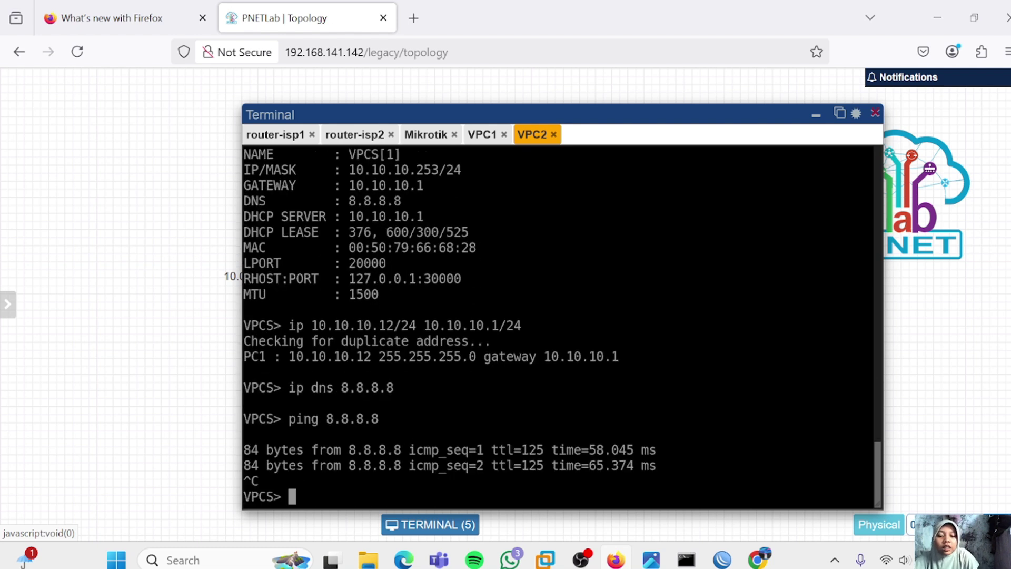
text(trace)
key(BackSpace)
key(BackSpace)
key(BackSpace)
key(BackSpace)
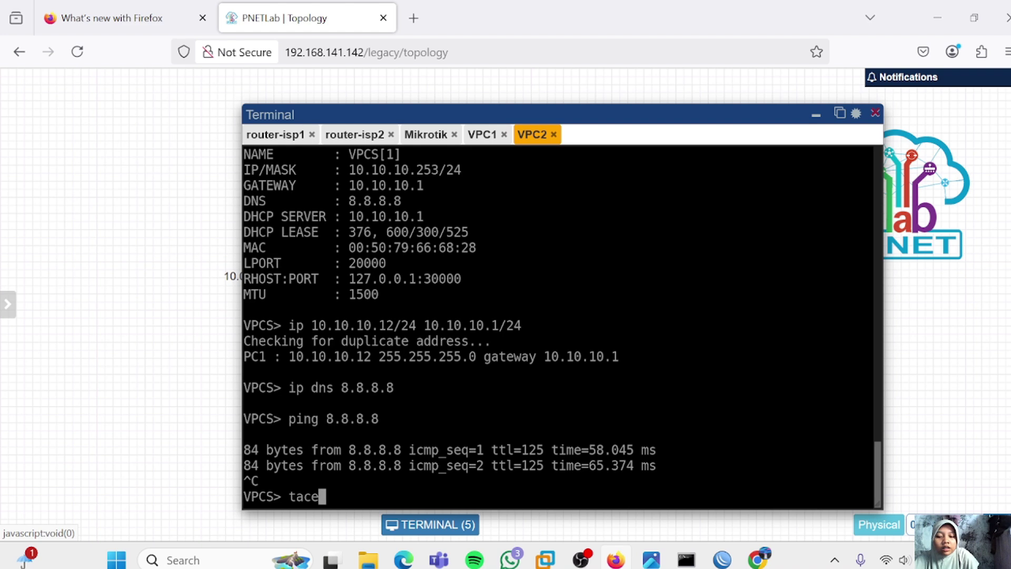
text(race 8)
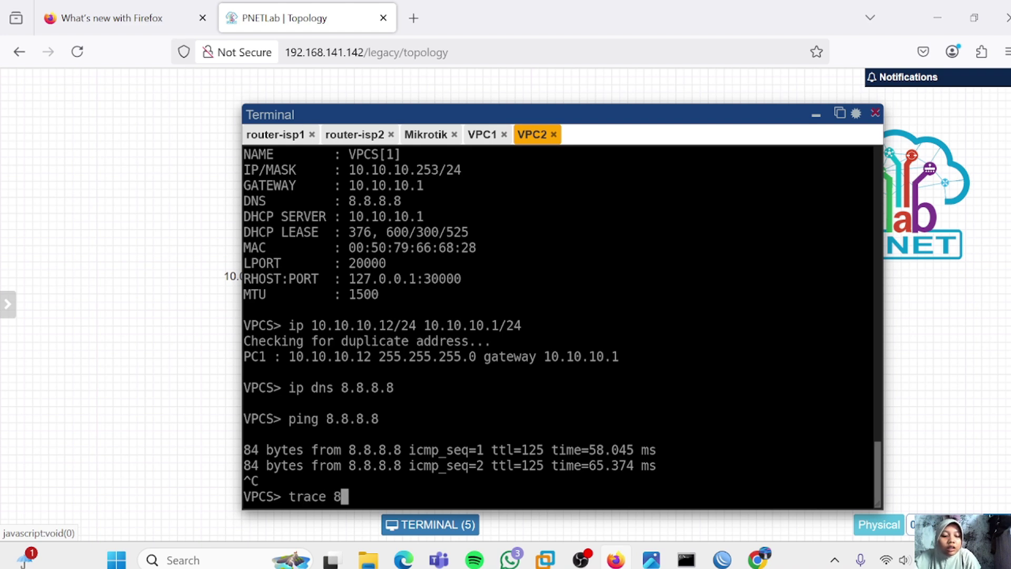
text(.8.8)
key(Return)
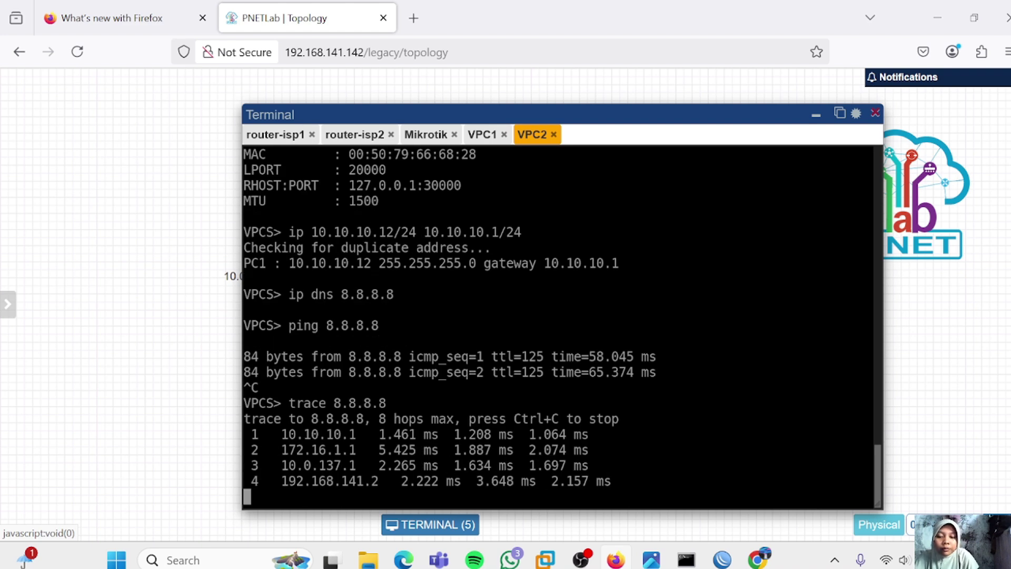
key(ctrl+c)
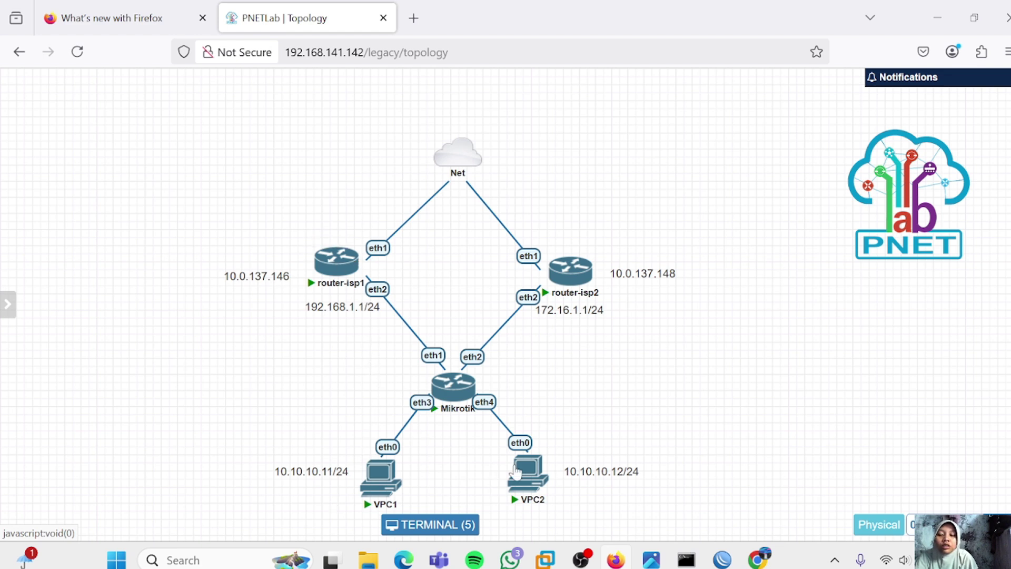
Bring the WinBox MikroTik session forward showing the vpc1 and vpc2 lookup rules
mouse_move(516, 473)
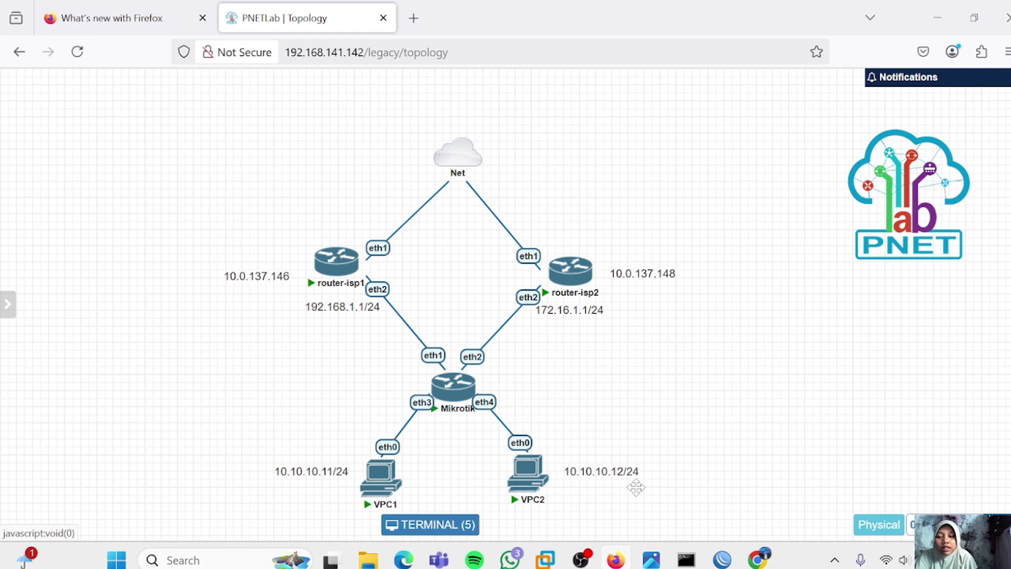
mouse_move(753, 556)
mouse_move(723, 558)
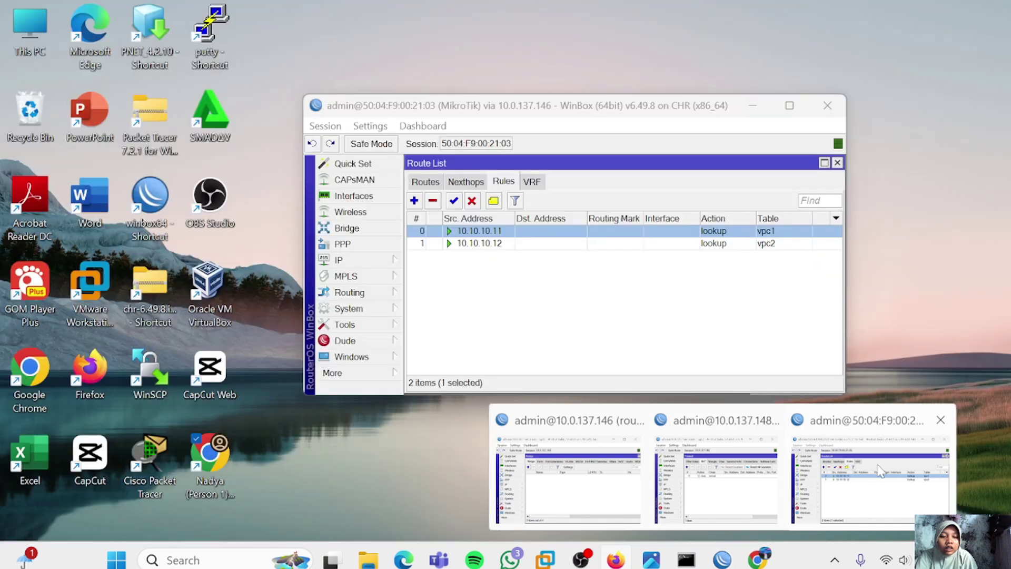
click(879, 468)
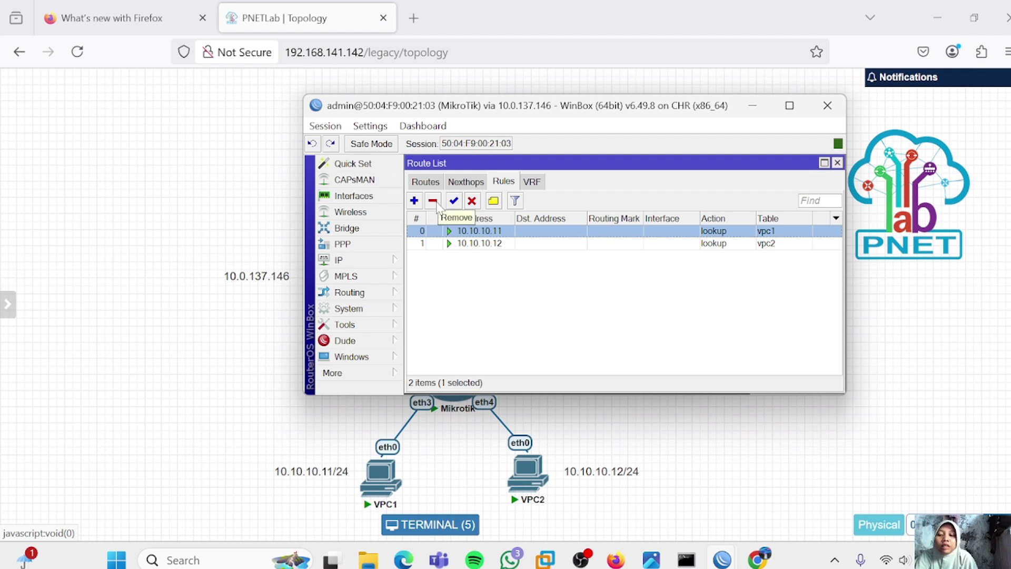
Remove both policy rules for 10.10.10.11 and 10.10.10.12
click(435, 203)
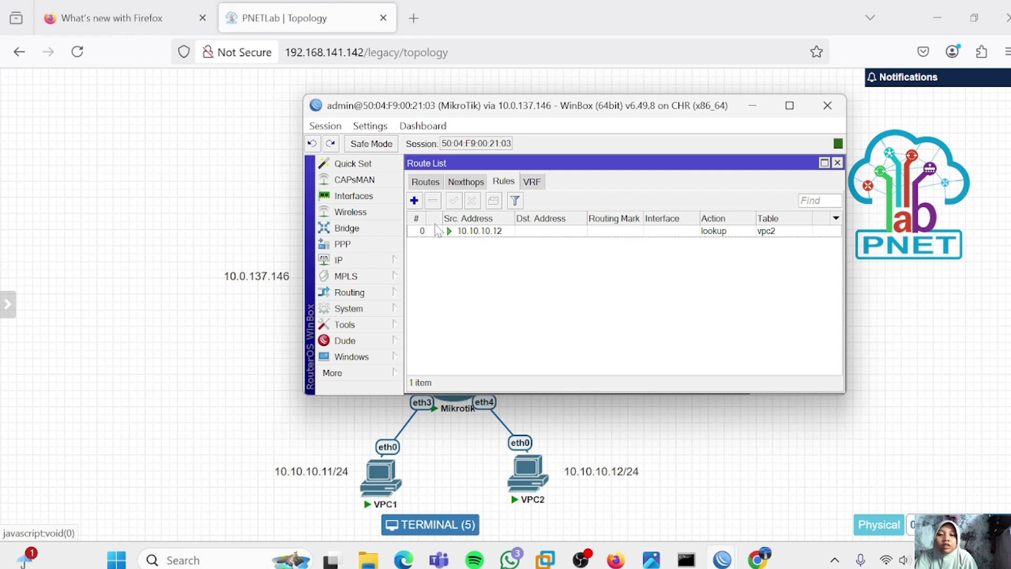
click(431, 232)
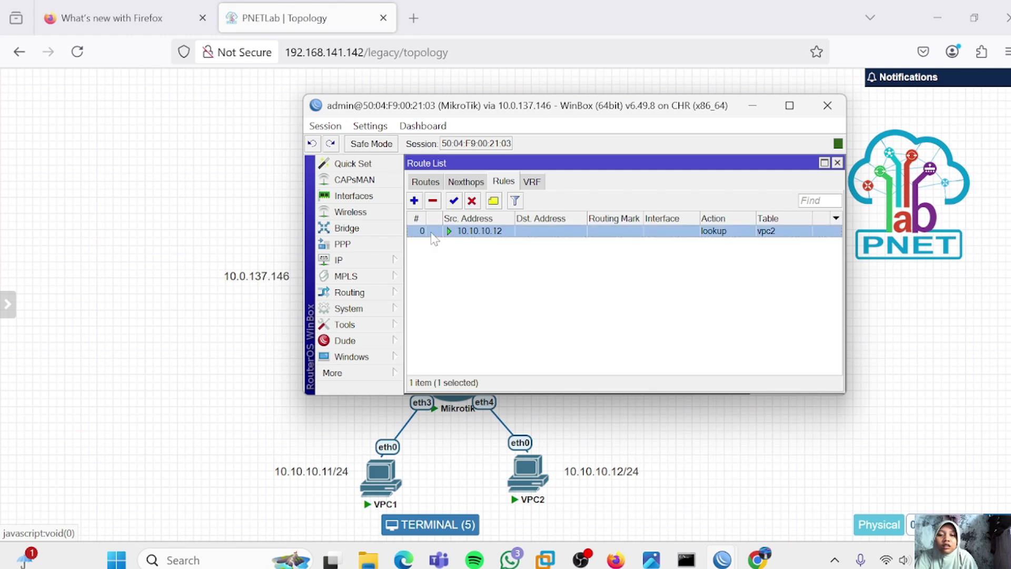
click(432, 202)
Disable the vpc2 and vpc1 default routes in the route list
click(419, 182)
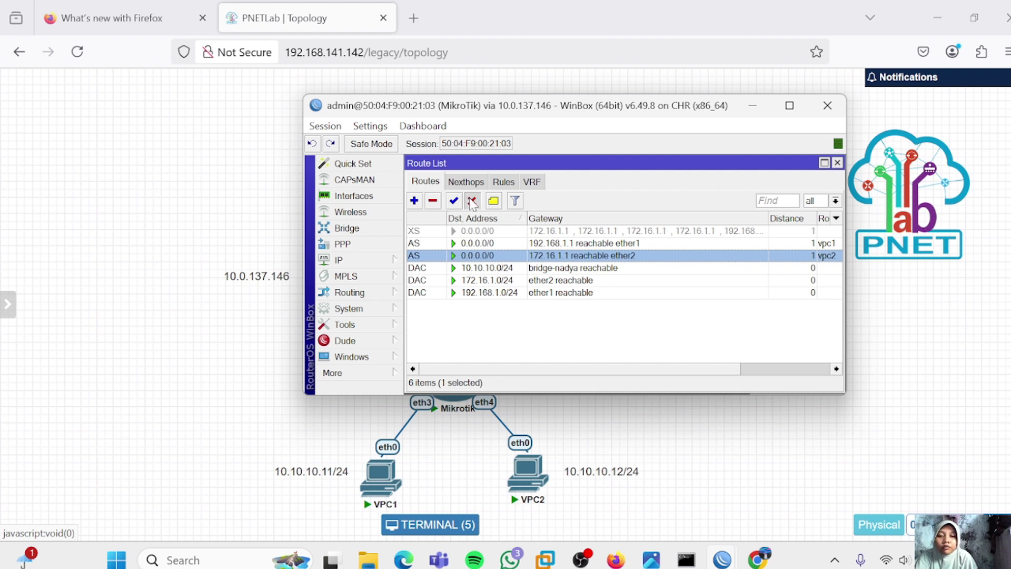
click(470, 201)
click(473, 243)
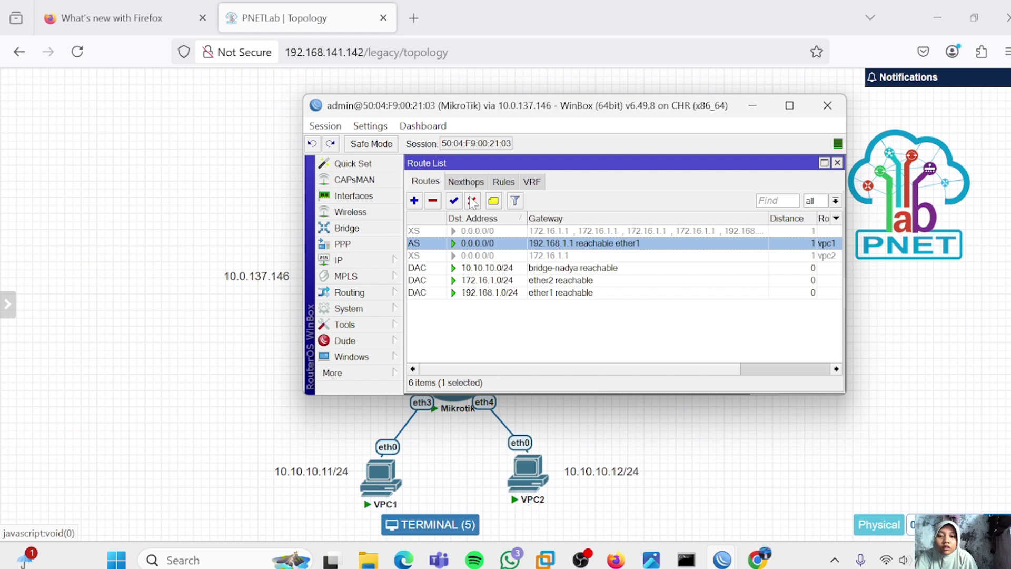
click(471, 201)
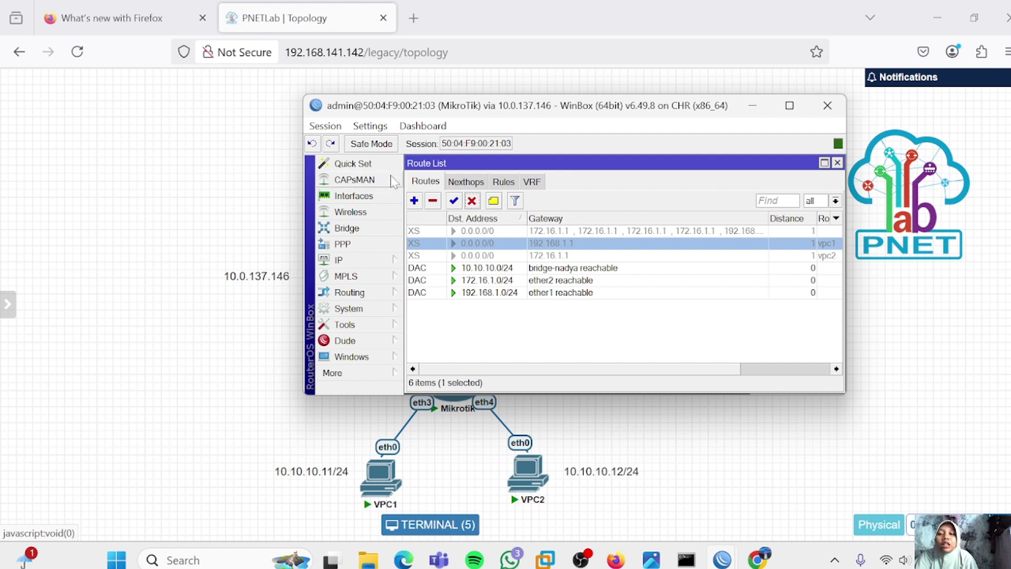
In Firewall > Mangle, start a new rule matching source address 10.10.10.11
click(363, 260)
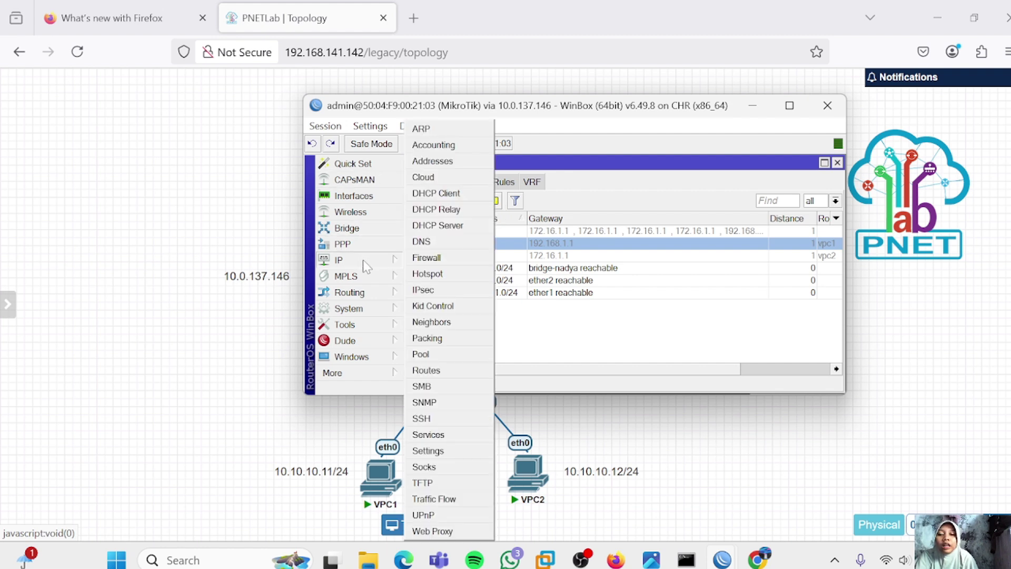
click(419, 257)
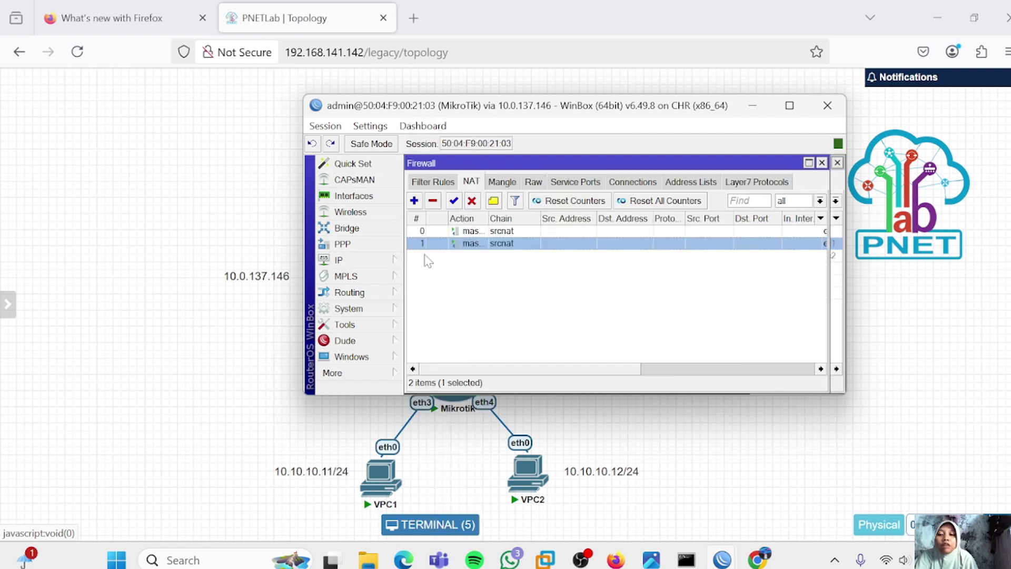
click(500, 182)
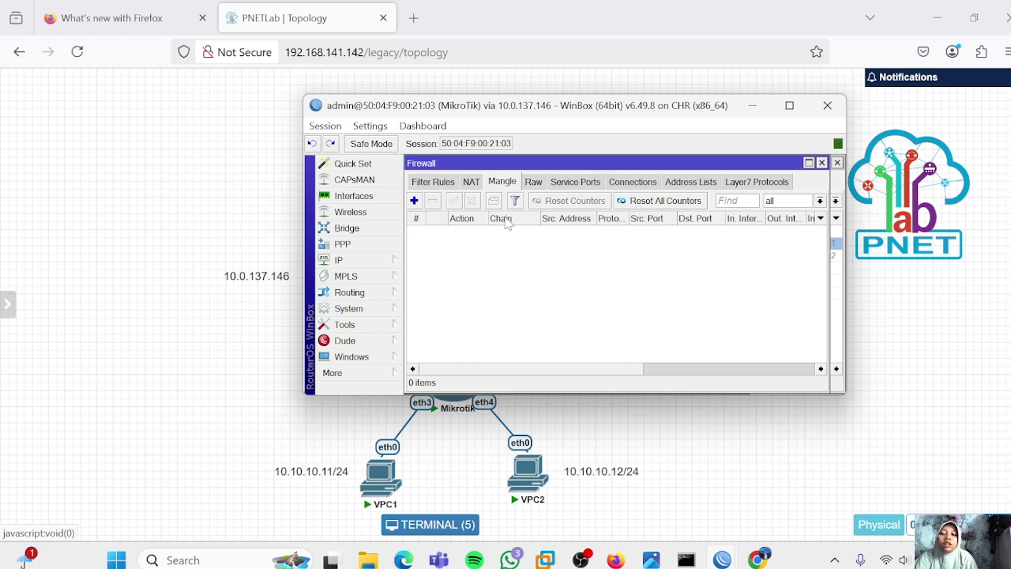
click(414, 200)
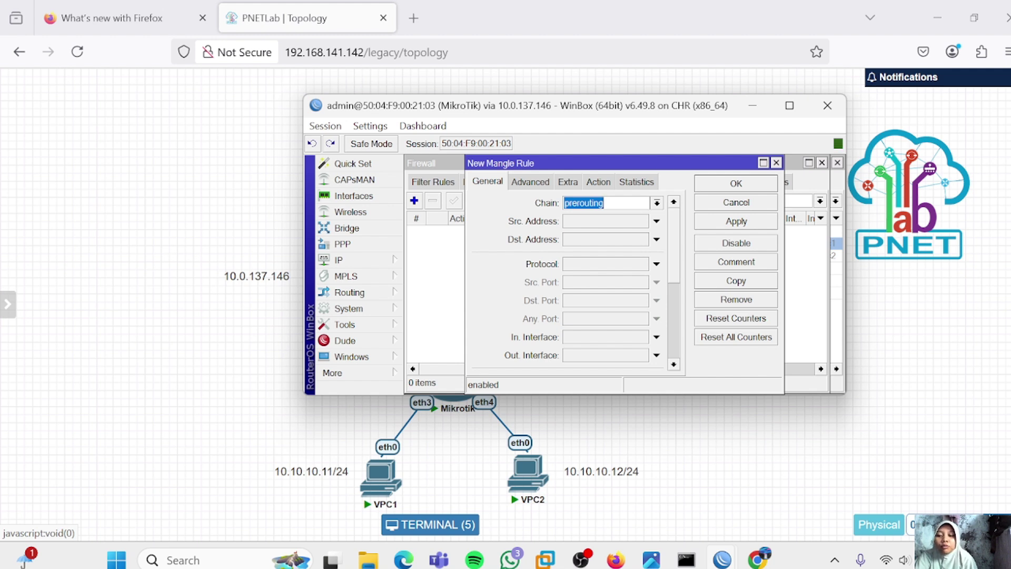
click(613, 224)
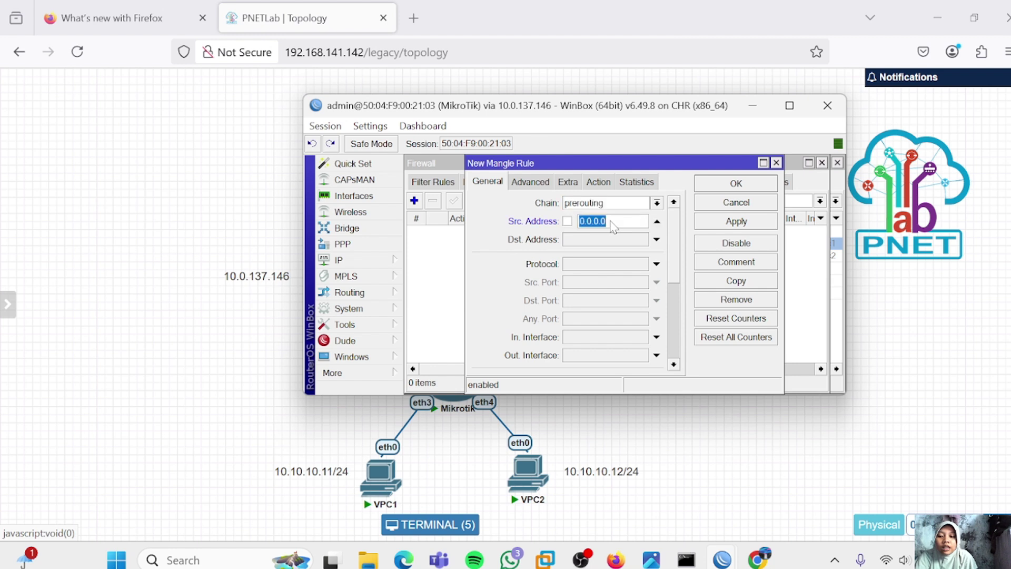
text(101)
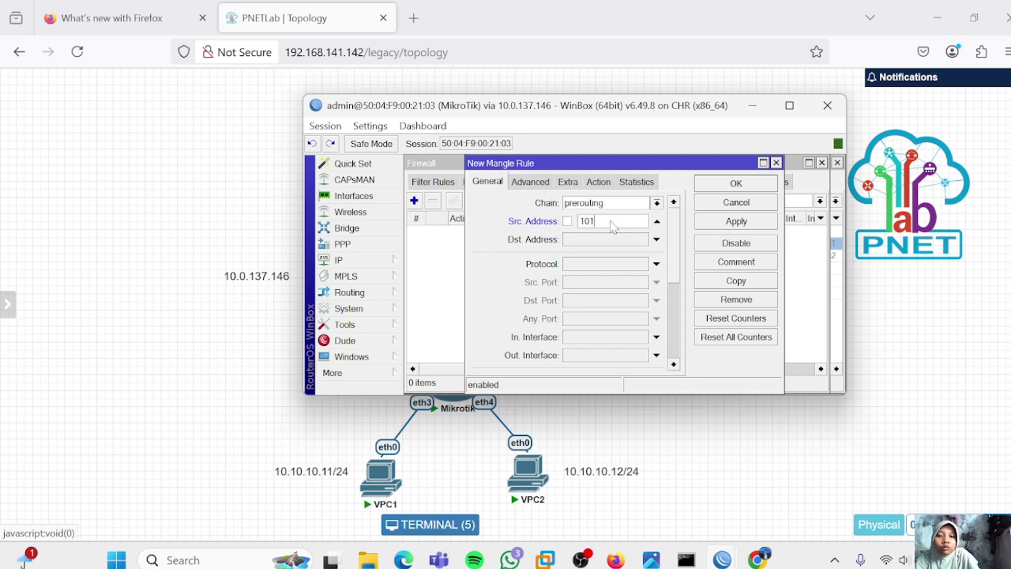
key(BackSpace)
text(.10.10.11)
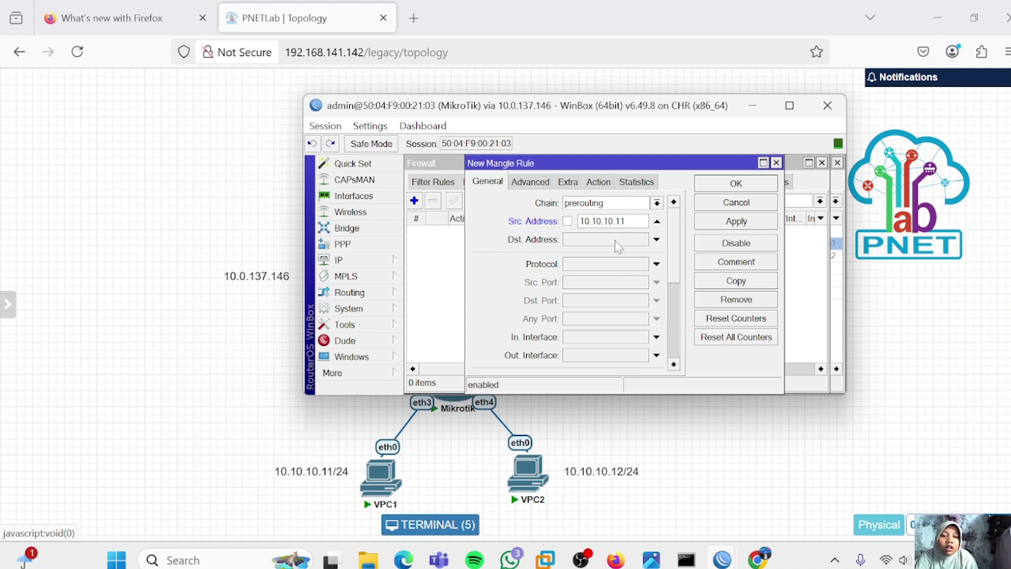
Set the rule's action to mark routing with new mark mangle-isp-1 and save
click(599, 182)
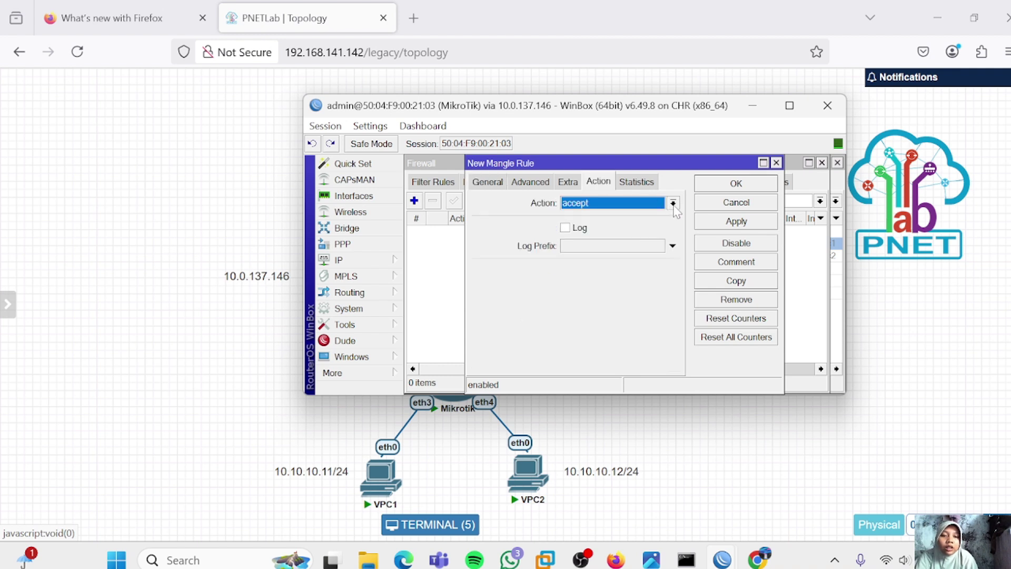
click(673, 203)
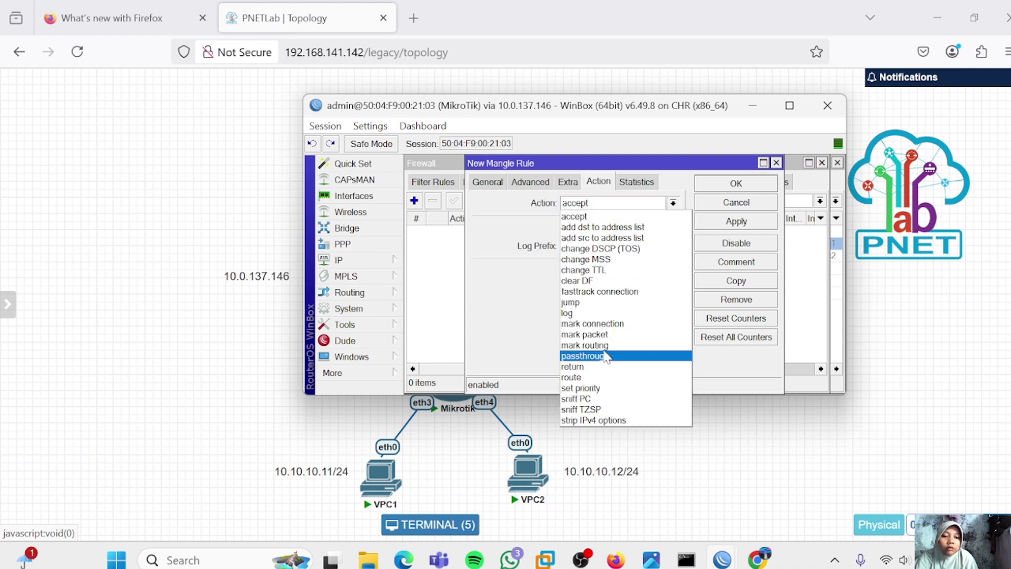
click(606, 345)
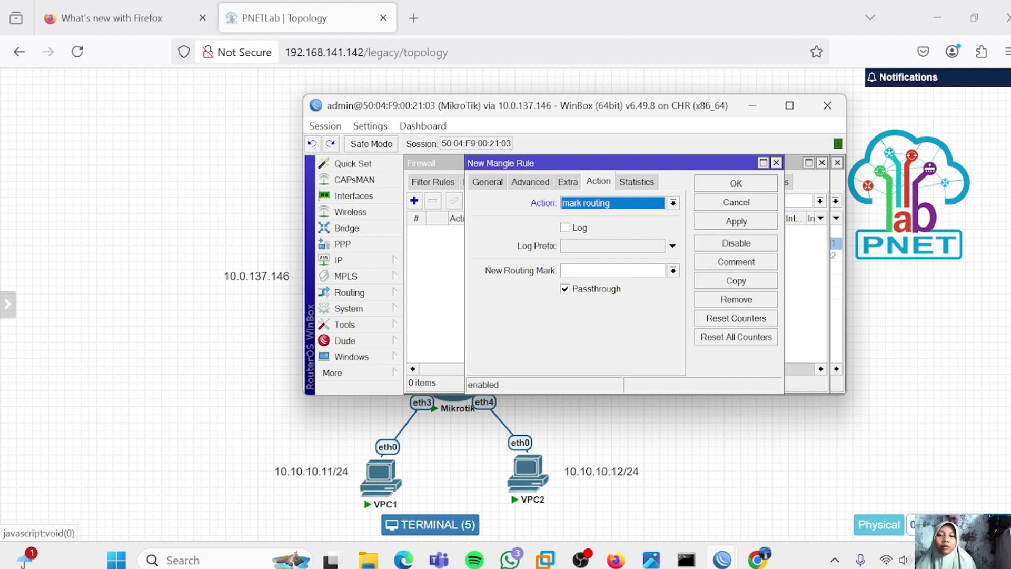
click(580, 271)
text(mangle)
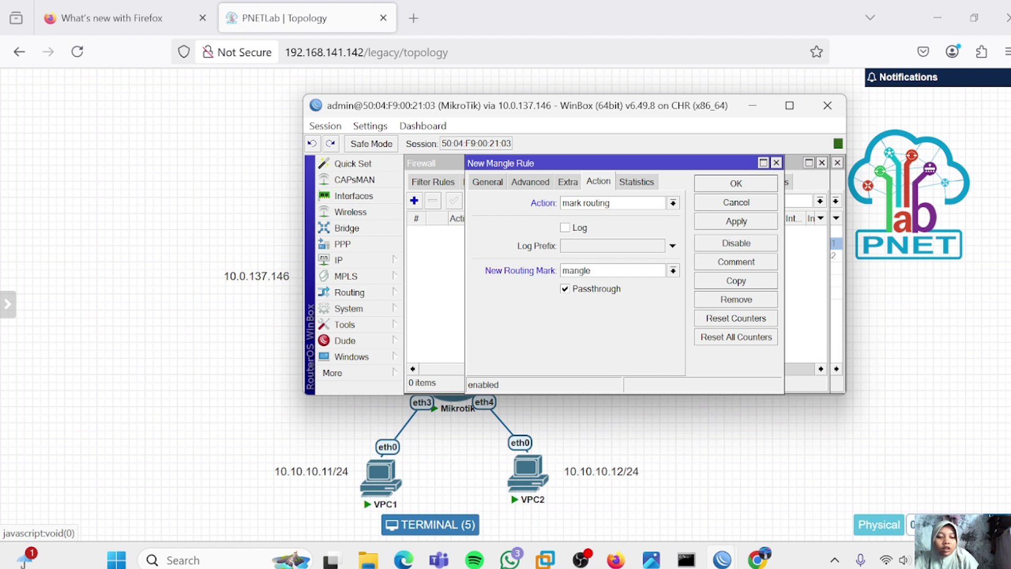
text(-isp-1)
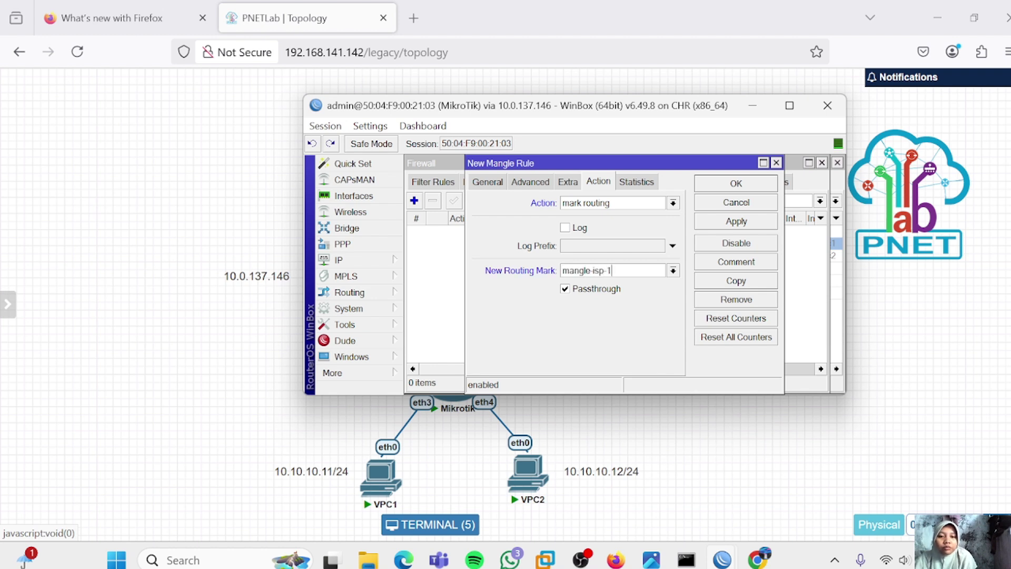
click(728, 222)
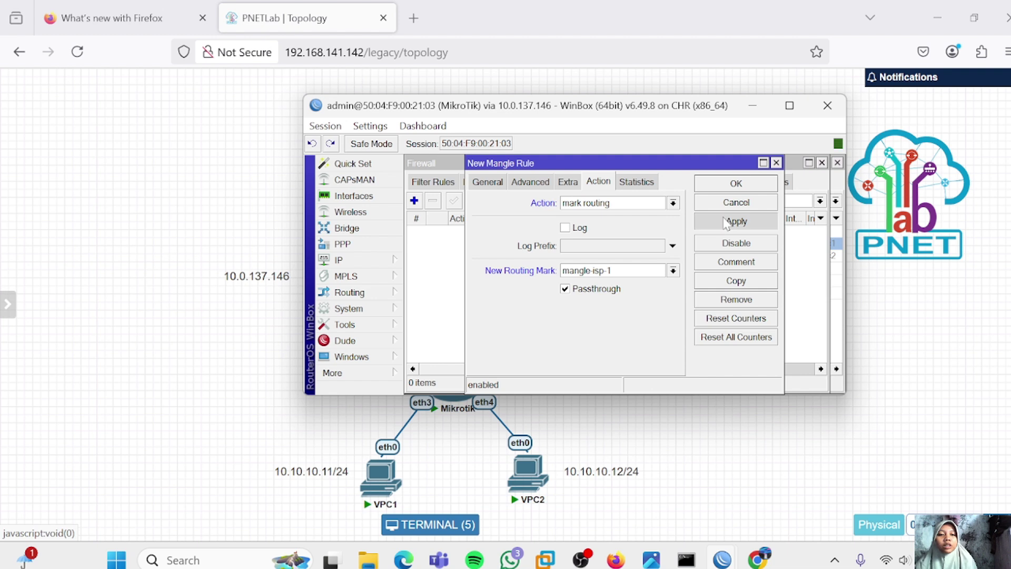
click(746, 183)
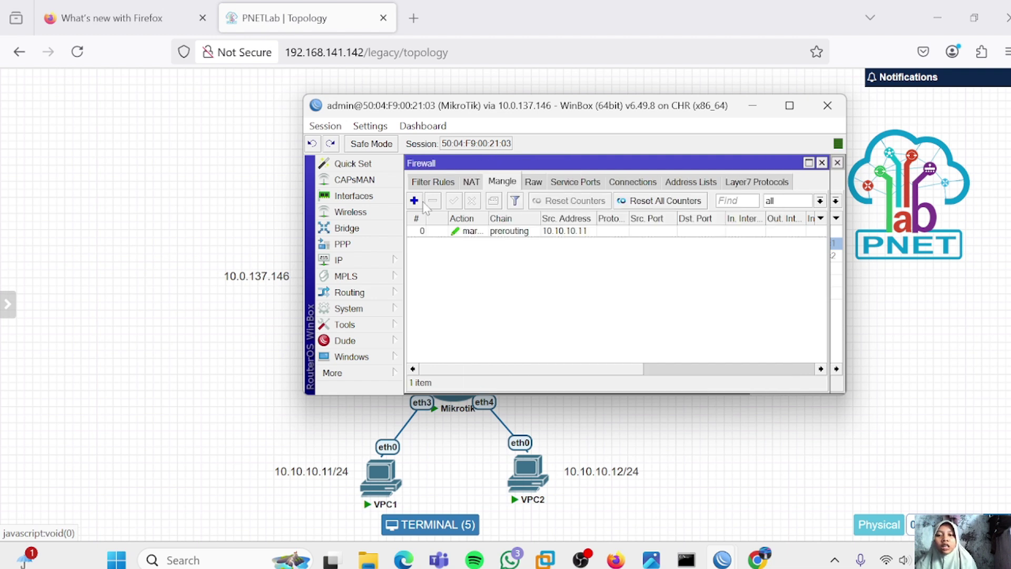
Create a mangle rule for source 10.10.10.12 that marks routing as mangle-isp-2
click(415, 200)
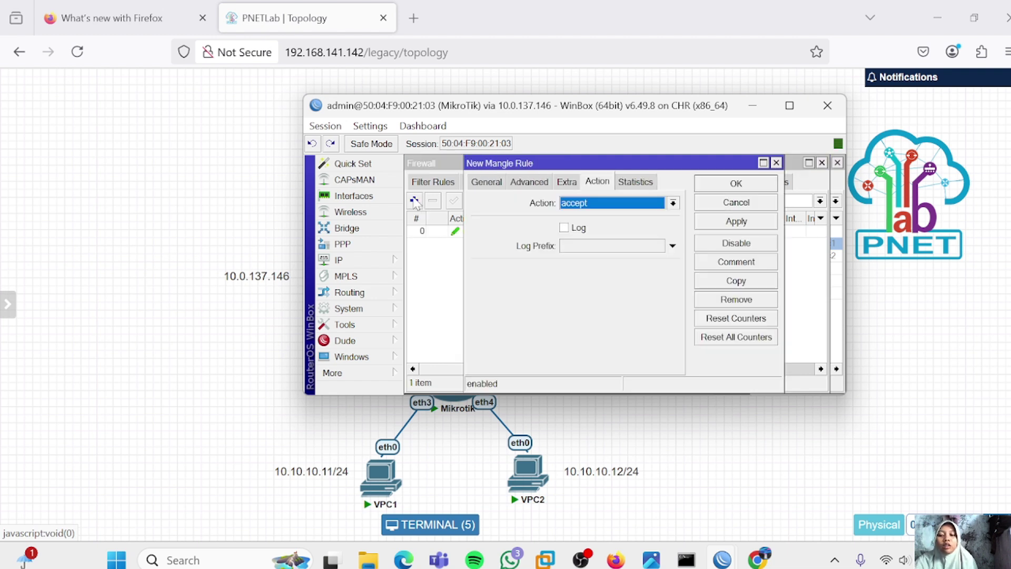
click(487, 185)
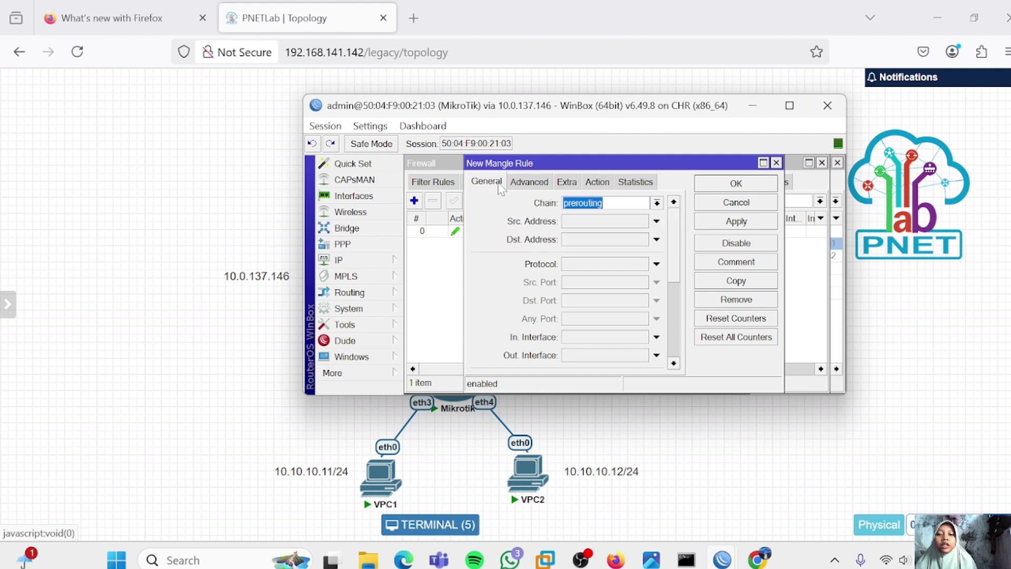
click(607, 221)
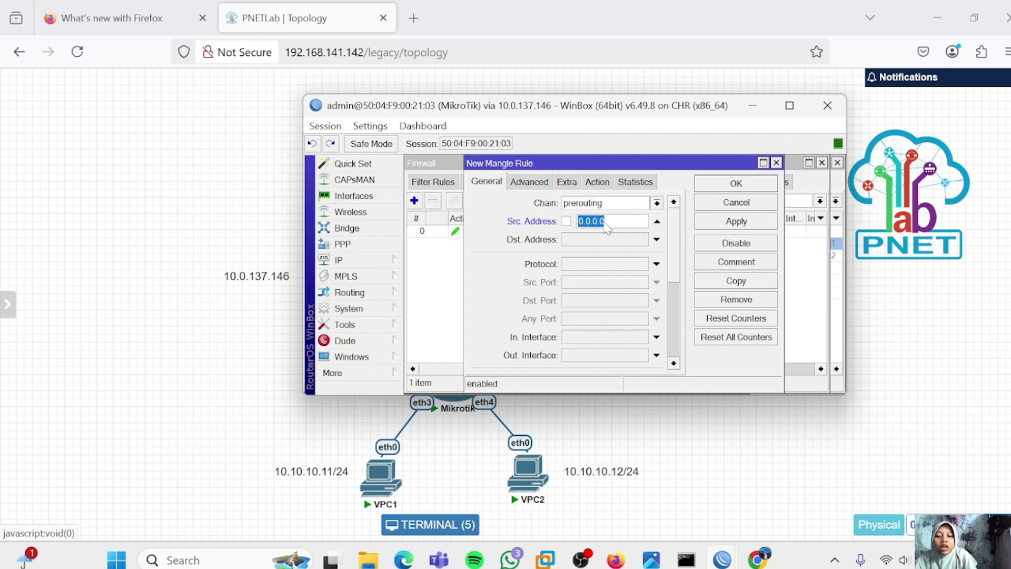
text(10.10.10)
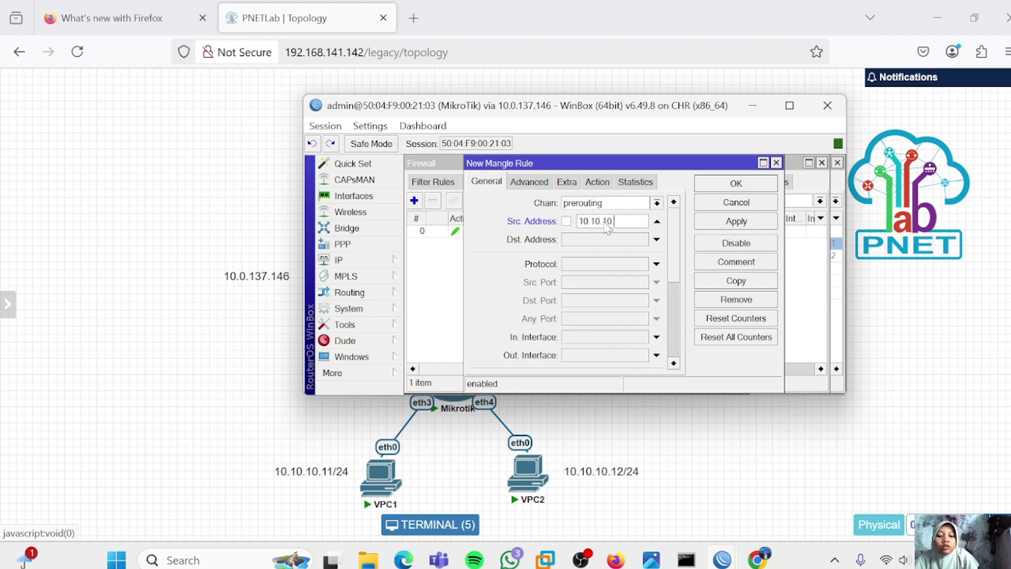
text(.12)
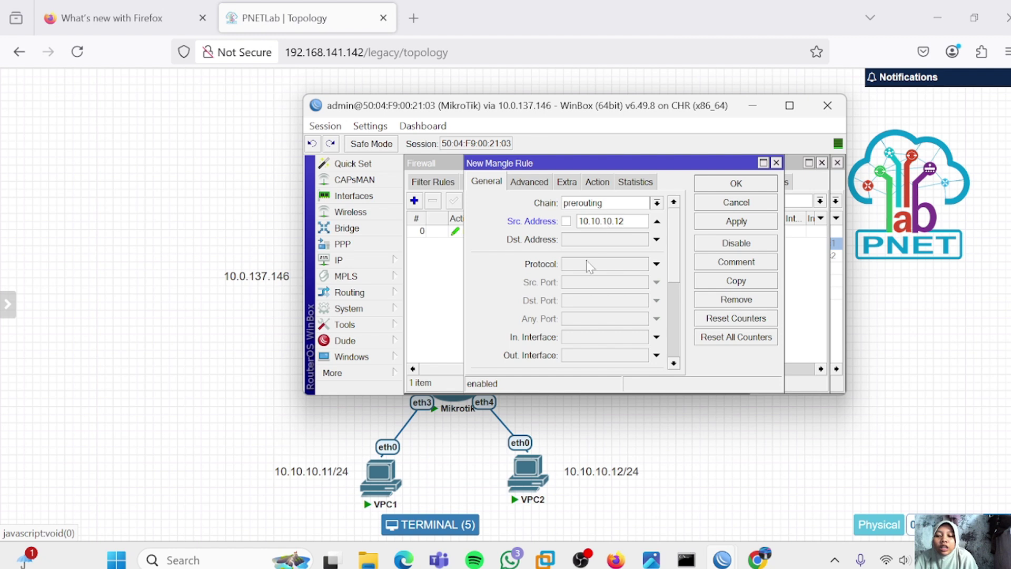
click(598, 181)
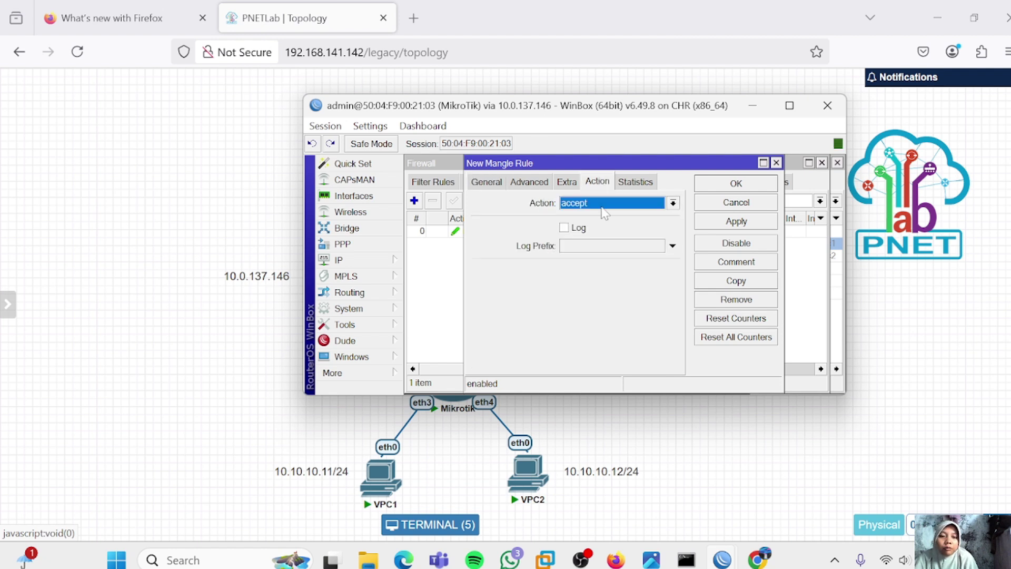
click(673, 203)
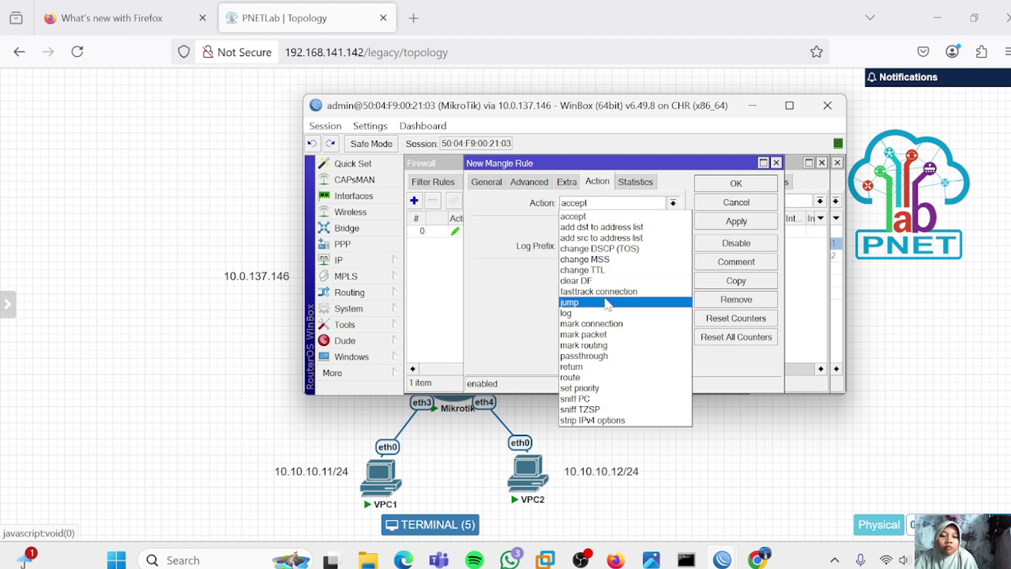
click(598, 345)
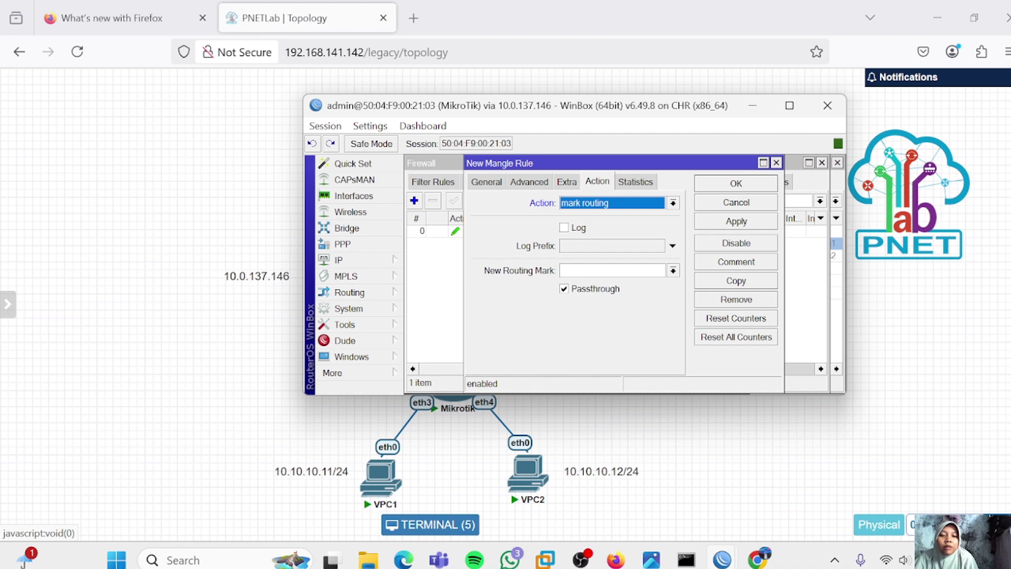
click(612, 270)
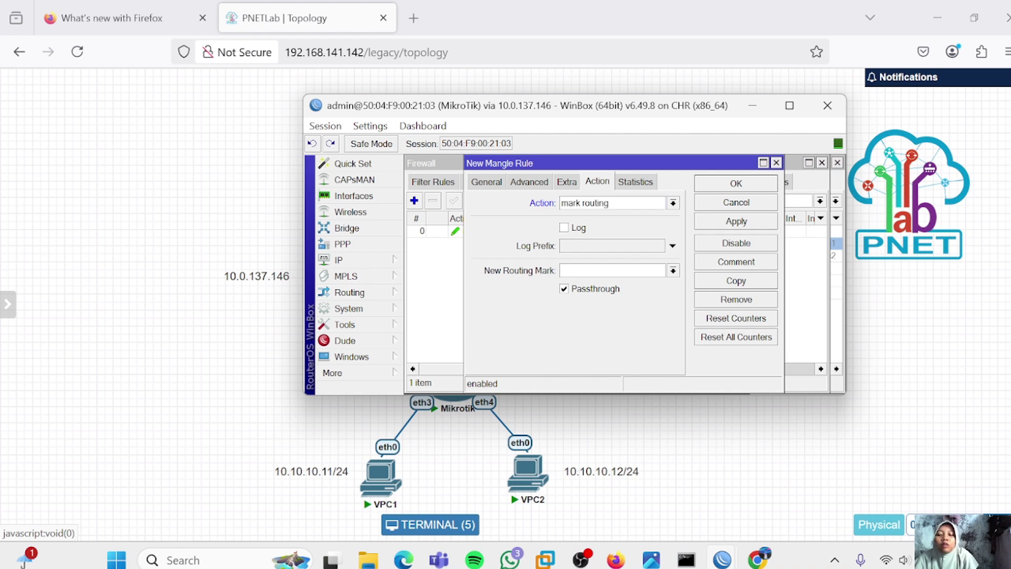
text(mangle-)
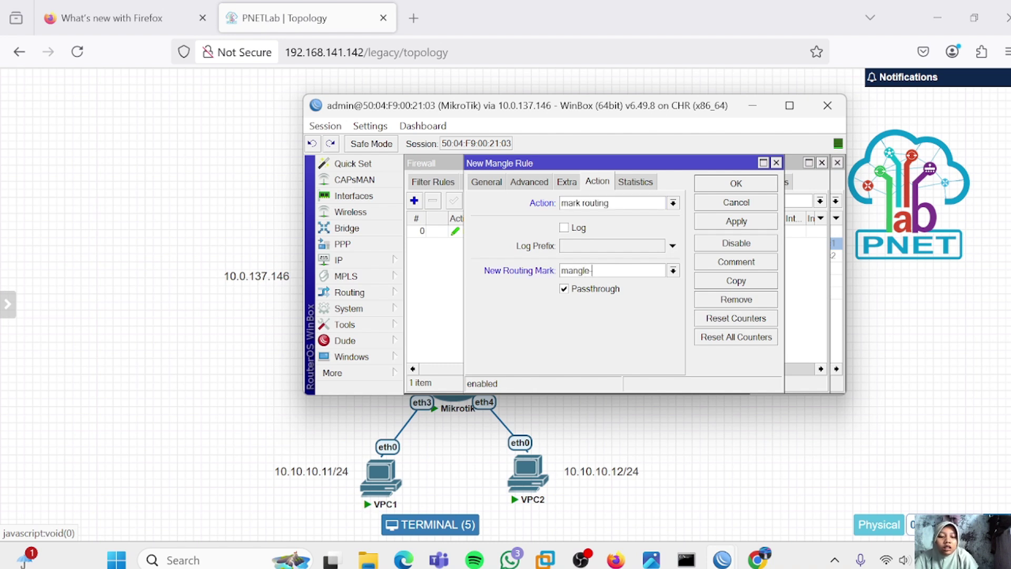
text(isp-2)
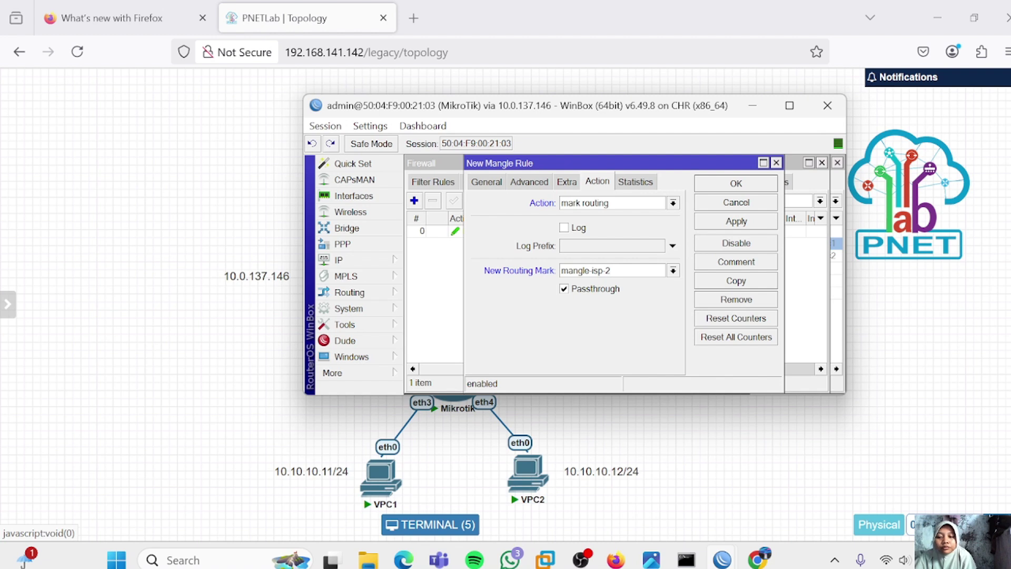
click(740, 221)
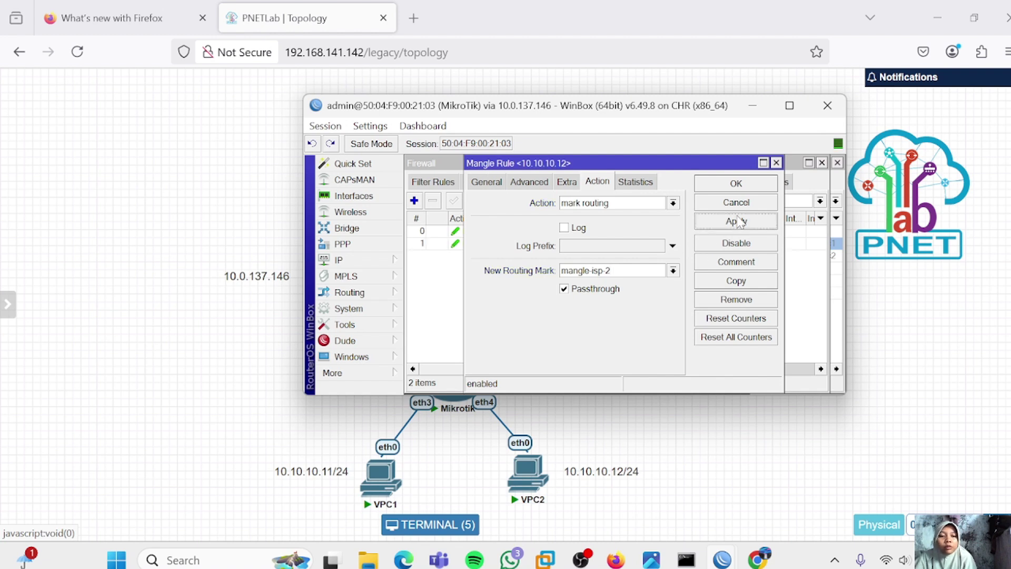
click(748, 183)
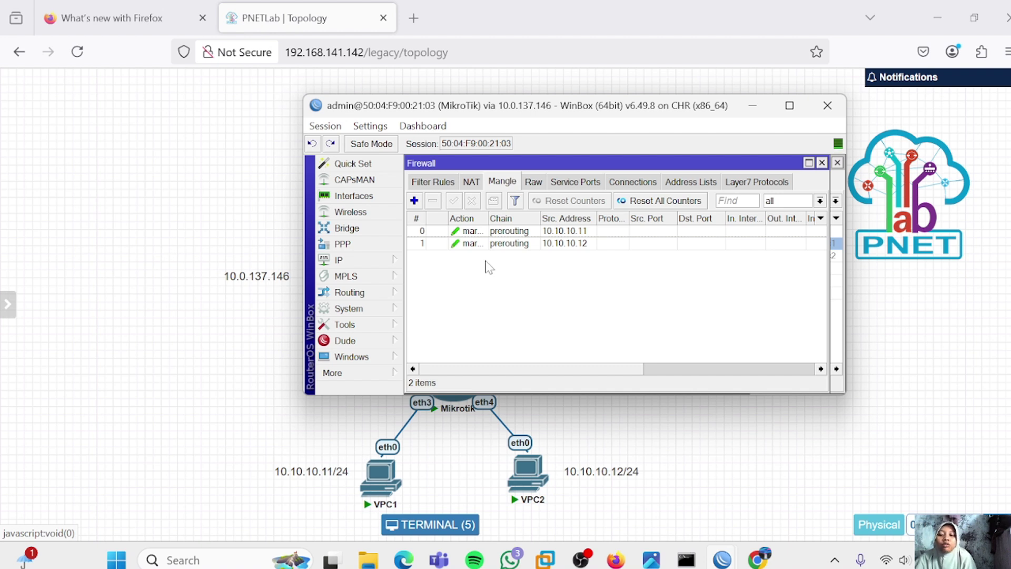
Add a 0.0.0.0/0 route via 192.168.1.1 with routing mark mangle-isp-1
click(371, 259)
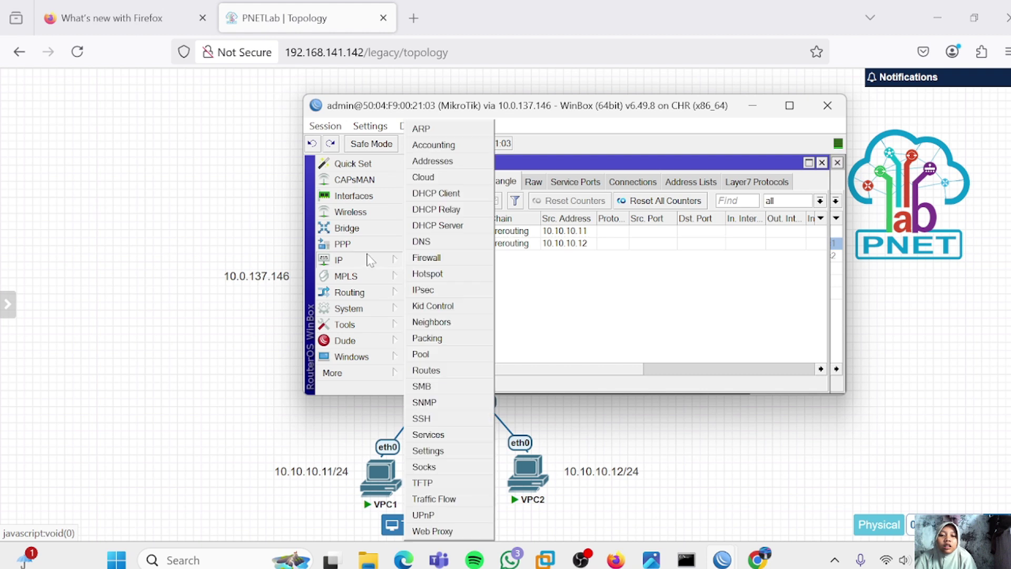
click(438, 370)
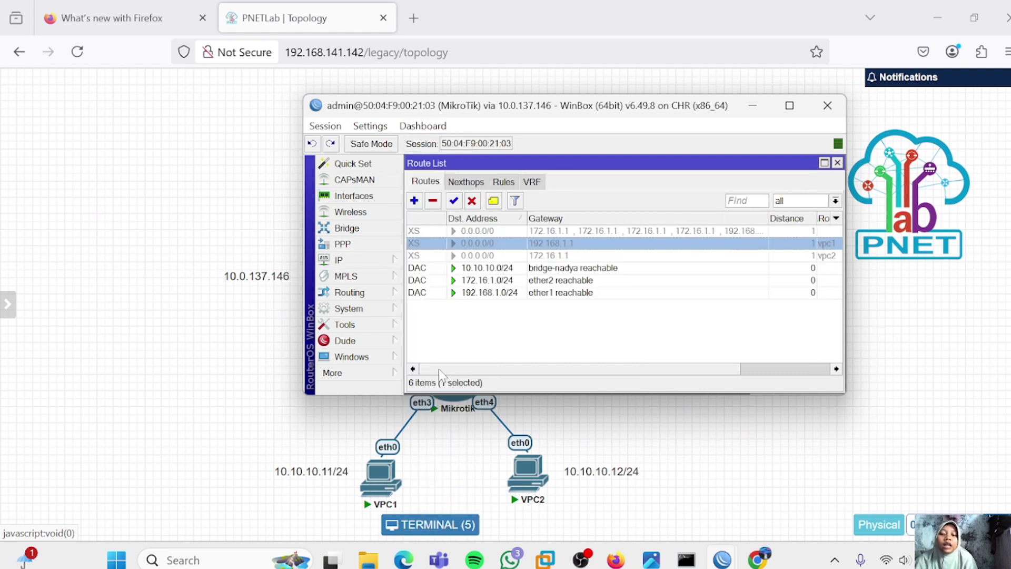
mouse_move(460, 298)
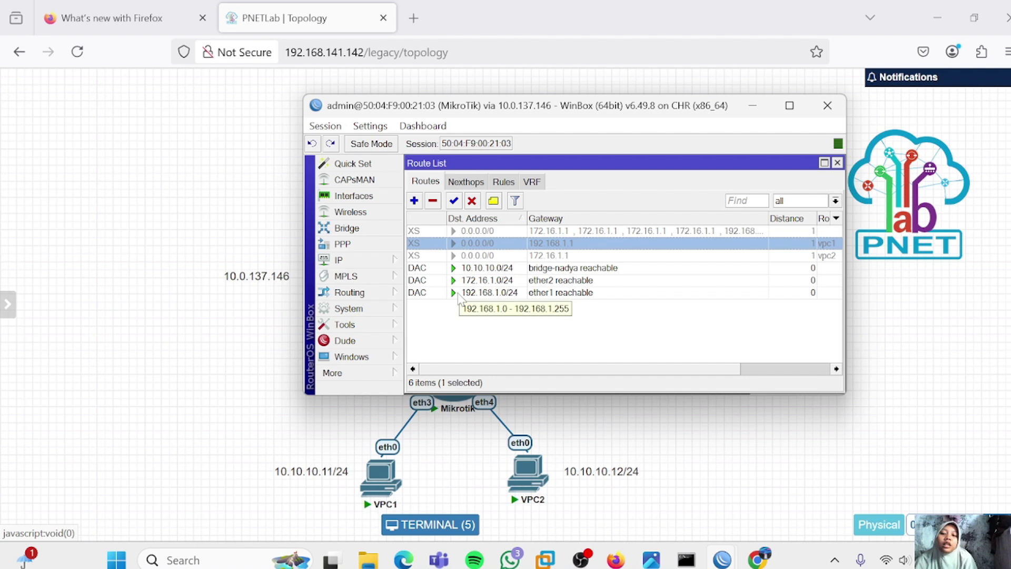
click(414, 201)
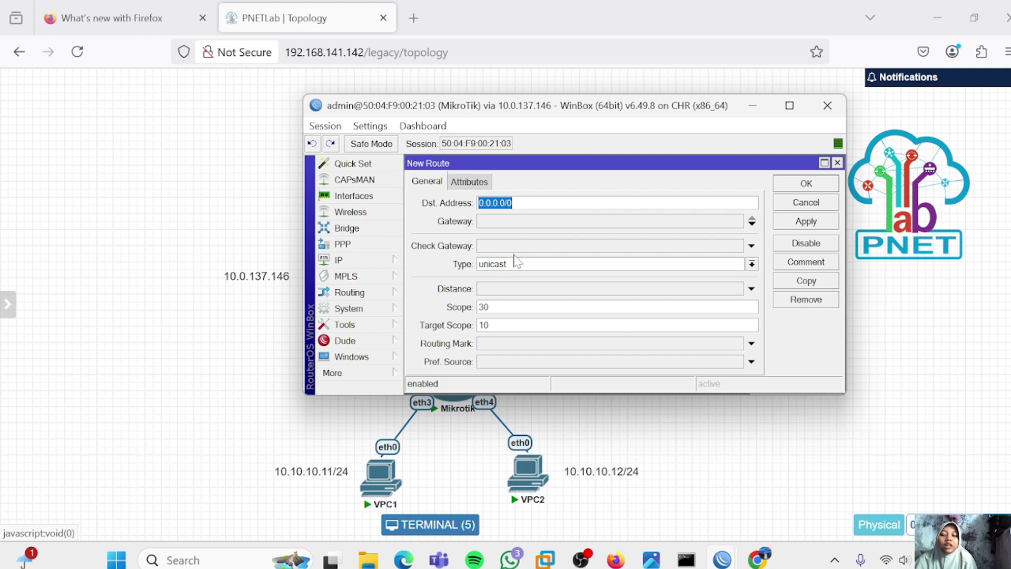
click(497, 220)
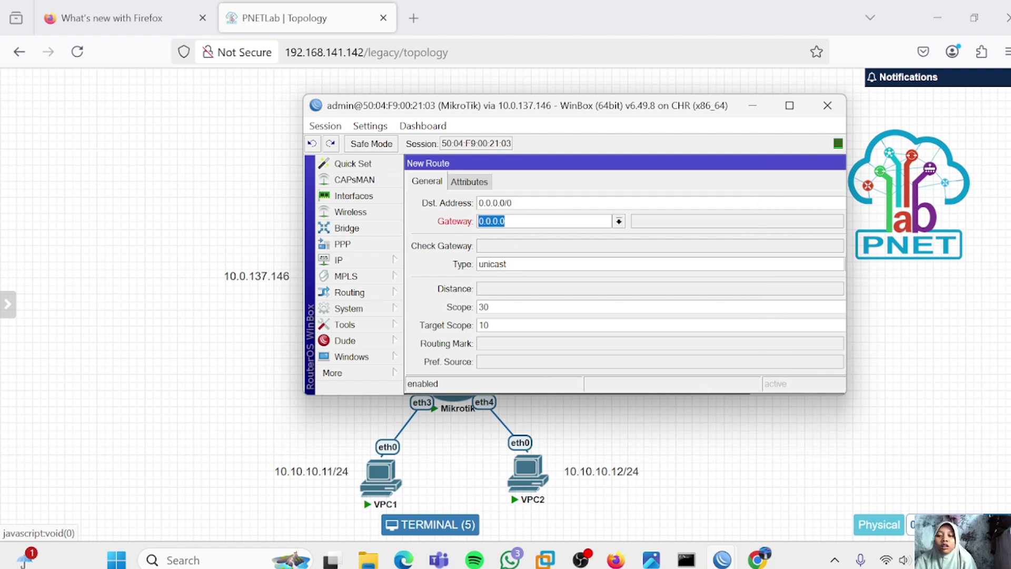
text(192.168)
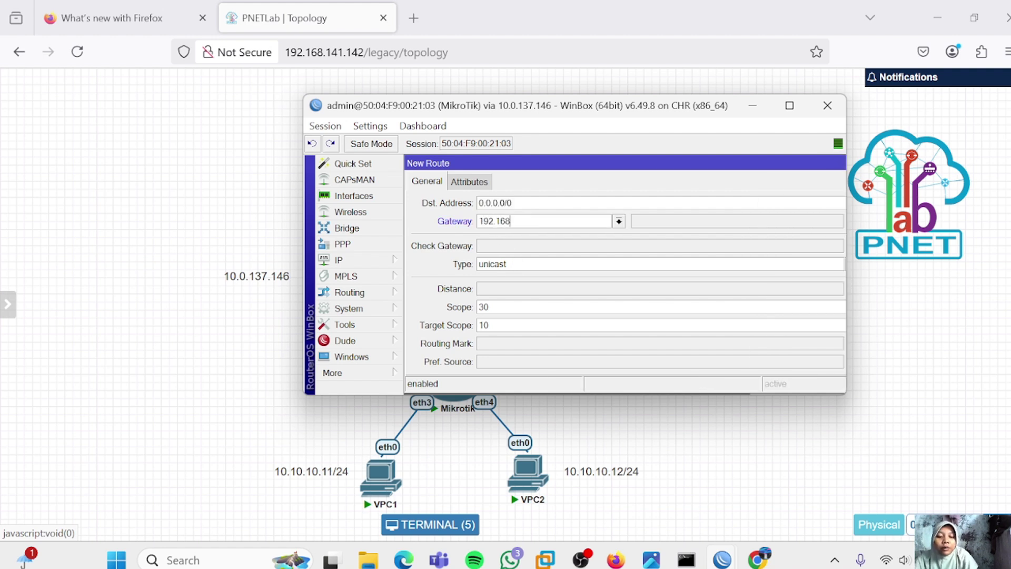
text(.1.1)
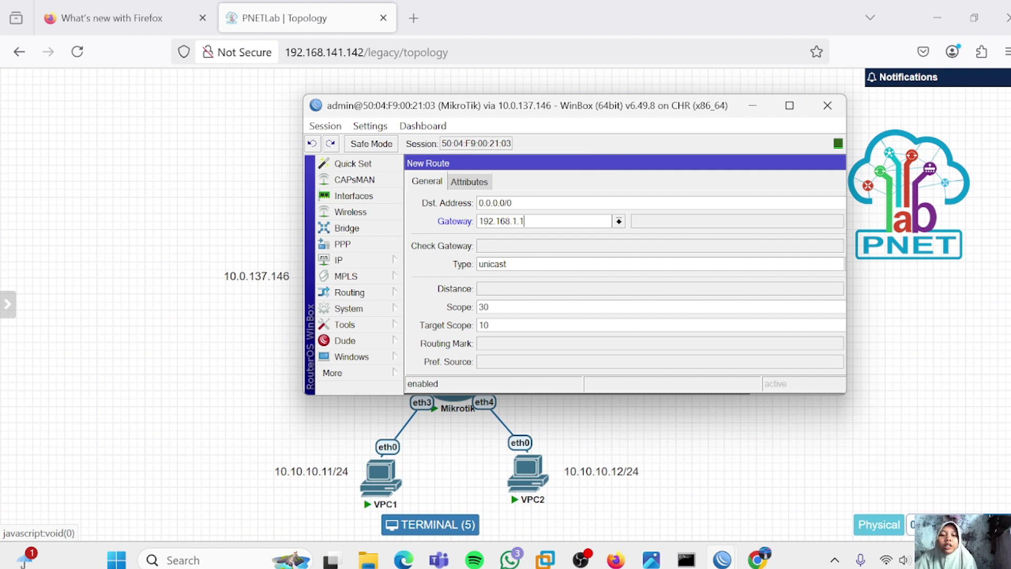
click(516, 344)
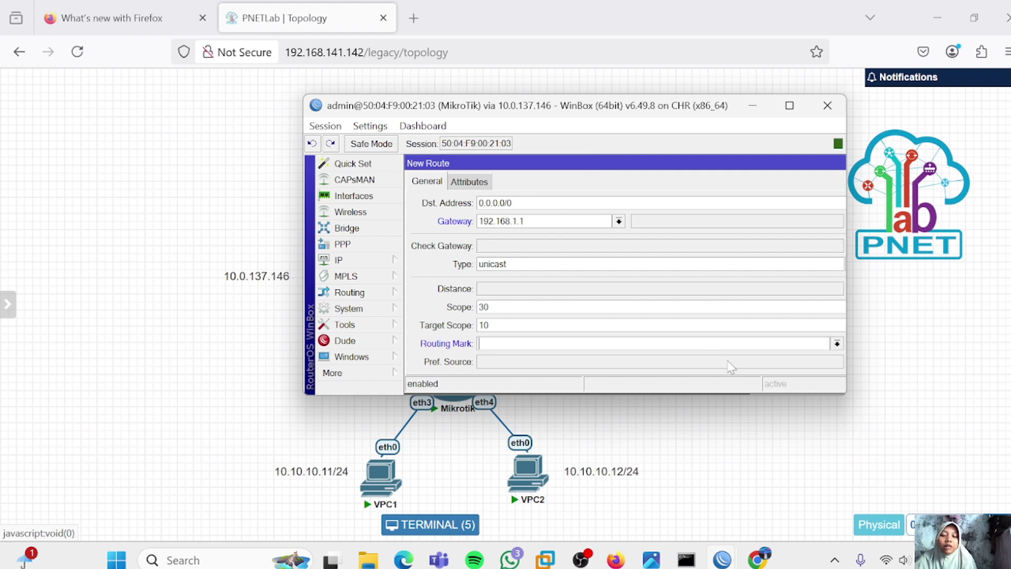
click(836, 344)
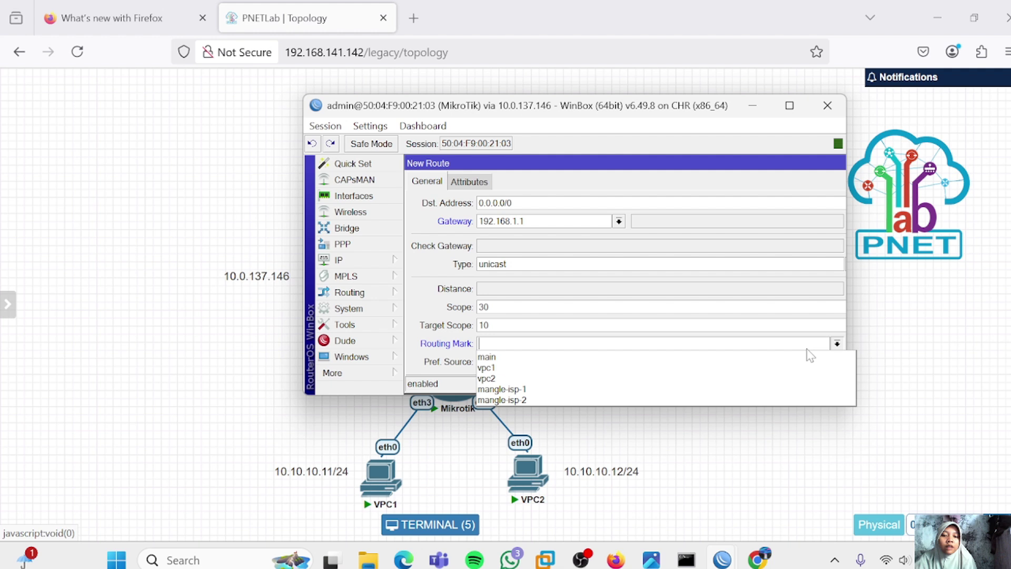
click(702, 392)
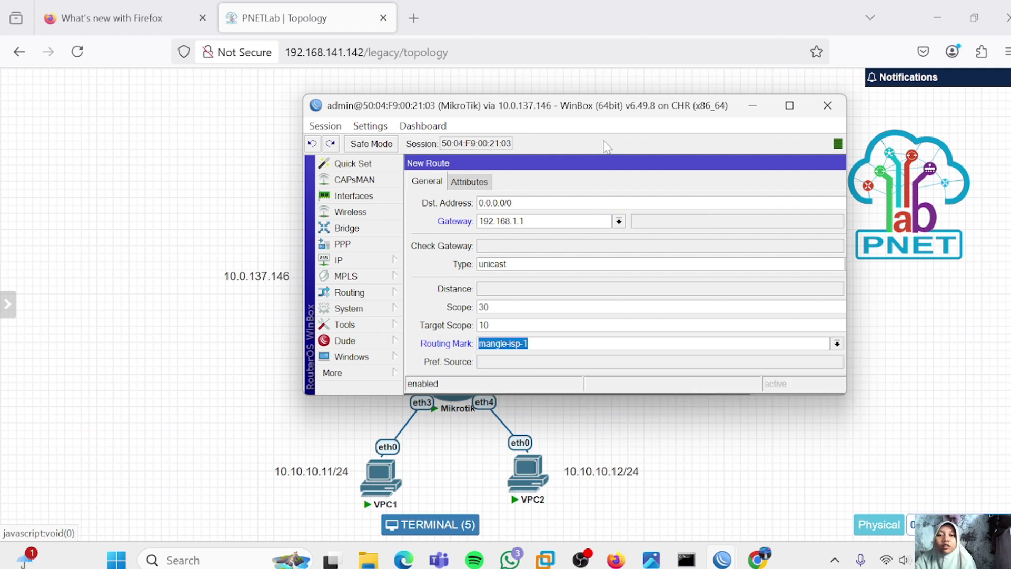
drag(605, 163, 494, 164)
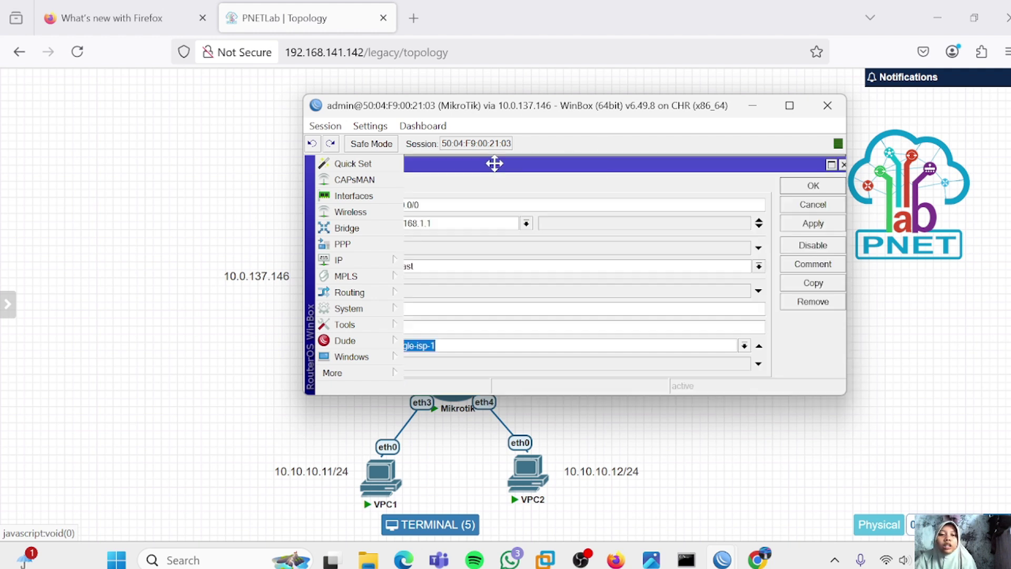
click(812, 223)
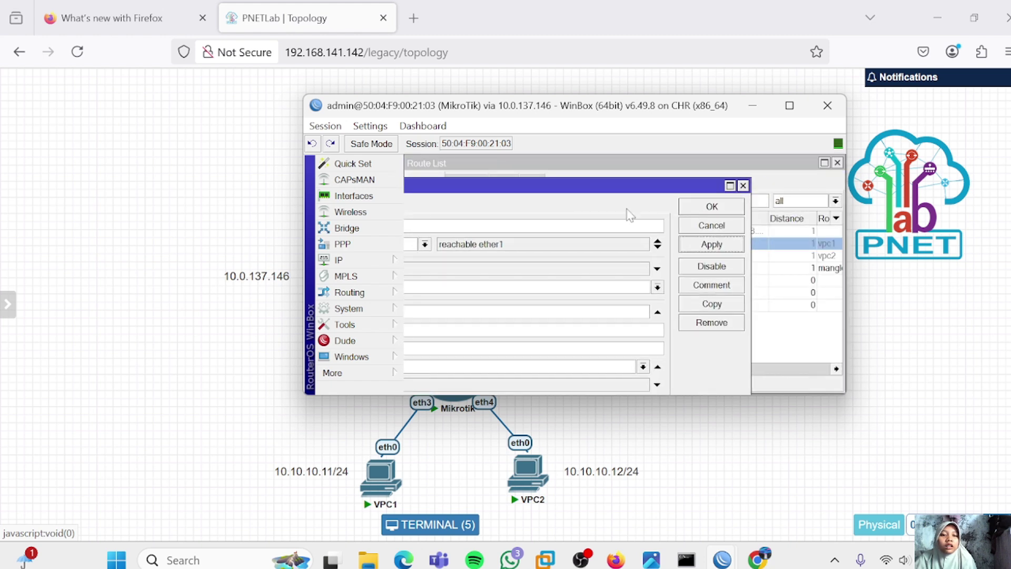
click(711, 207)
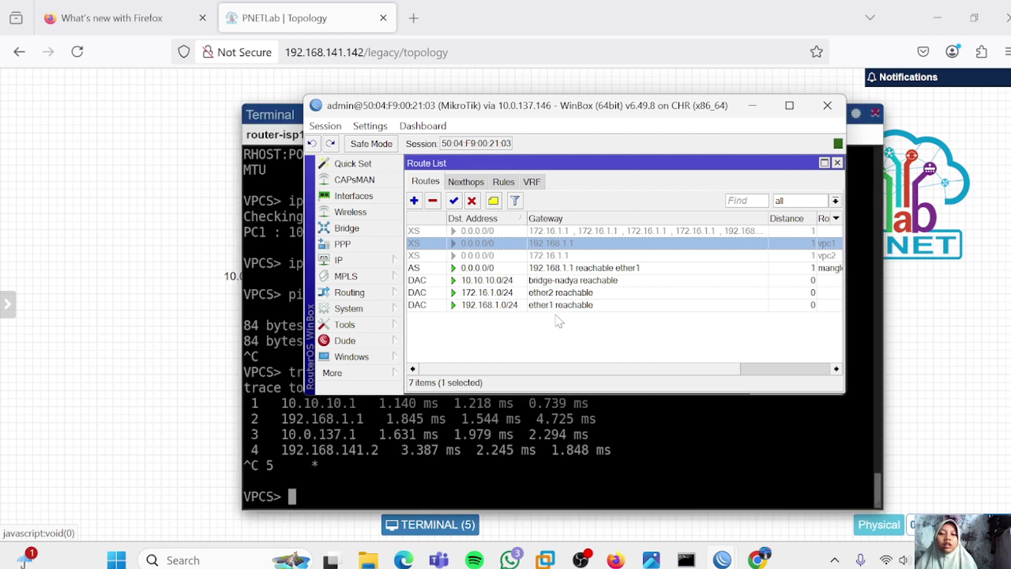
Add a default route via gateway 172.16.1.1 with routing mark mangle-isp-2 and apply it
click(414, 201)
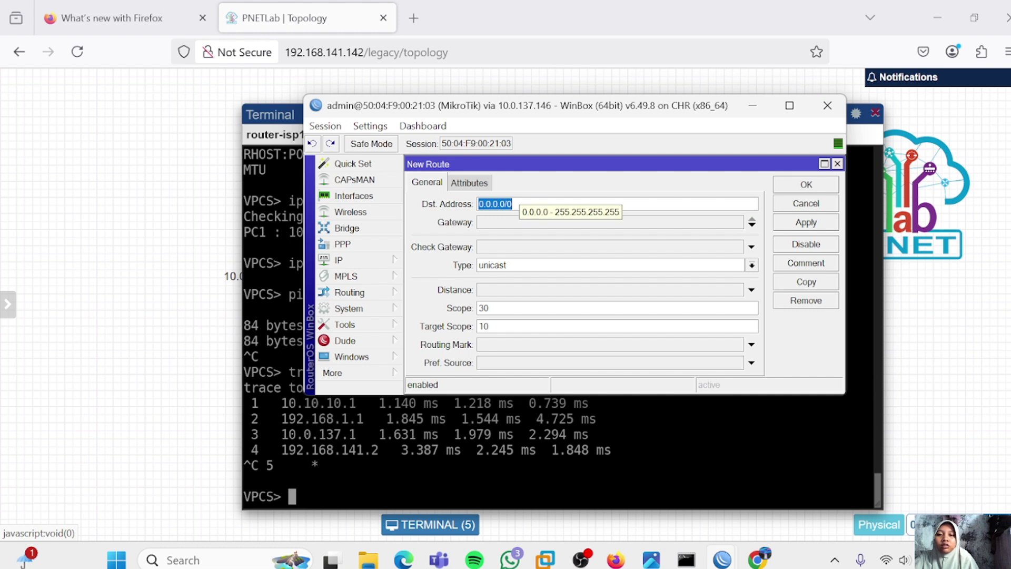
key(Tab)
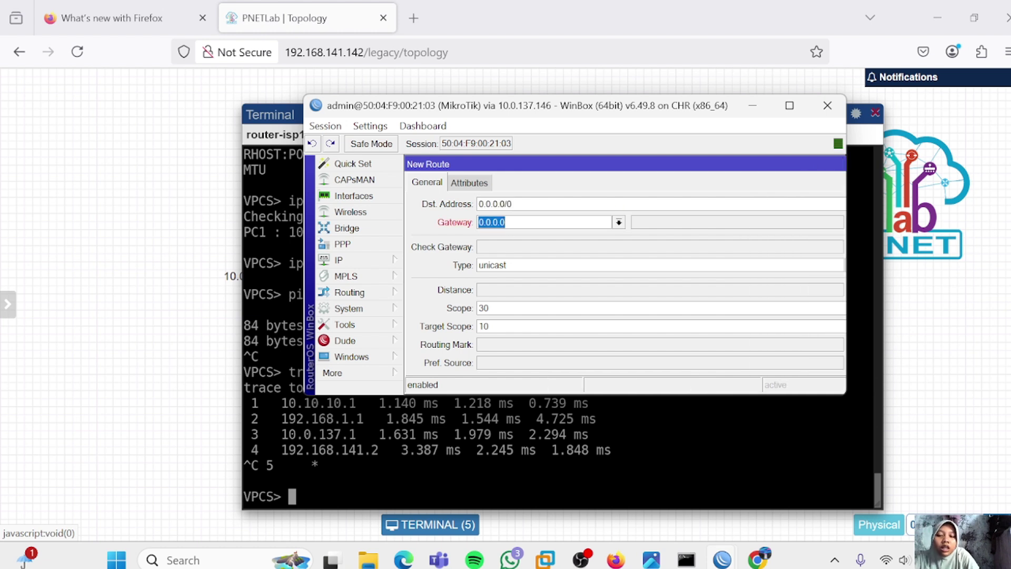
text(172.16)
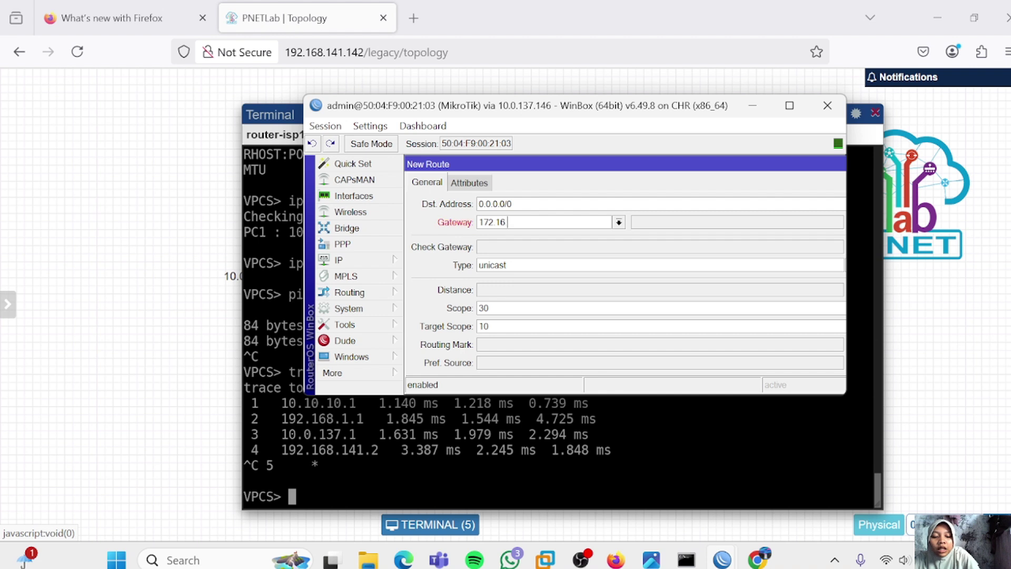
text(.1.1)
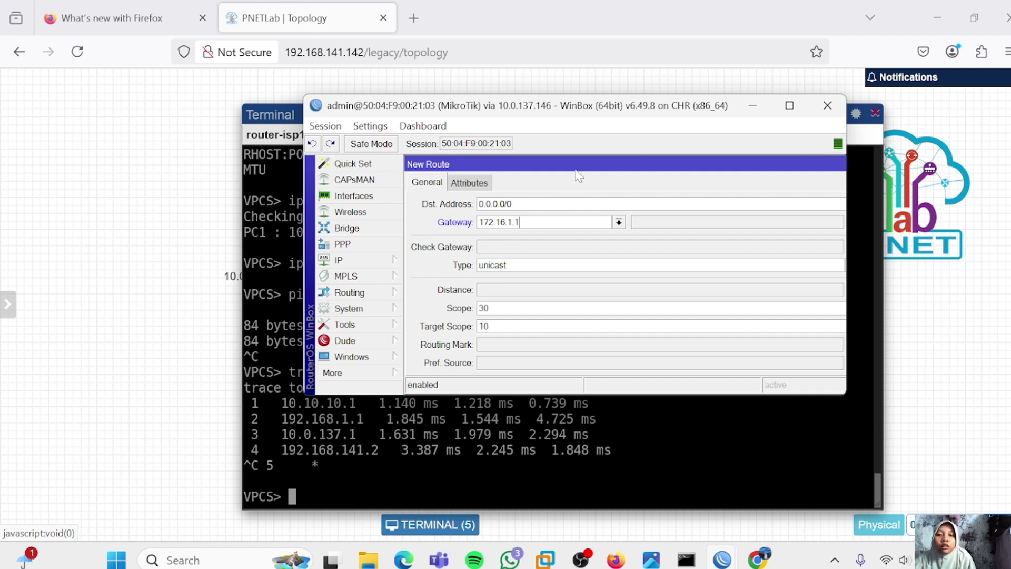
click(562, 347)
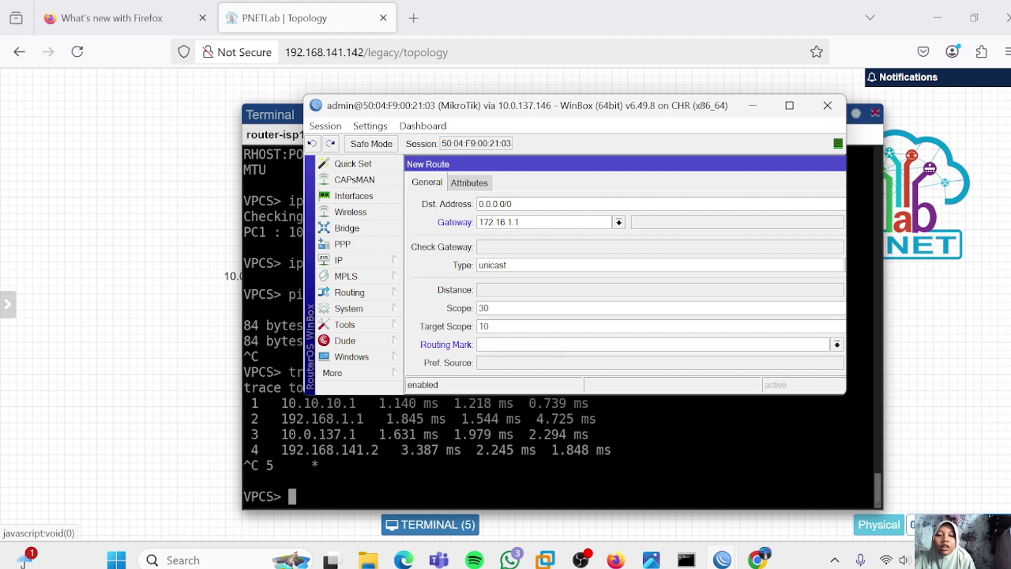
click(836, 345)
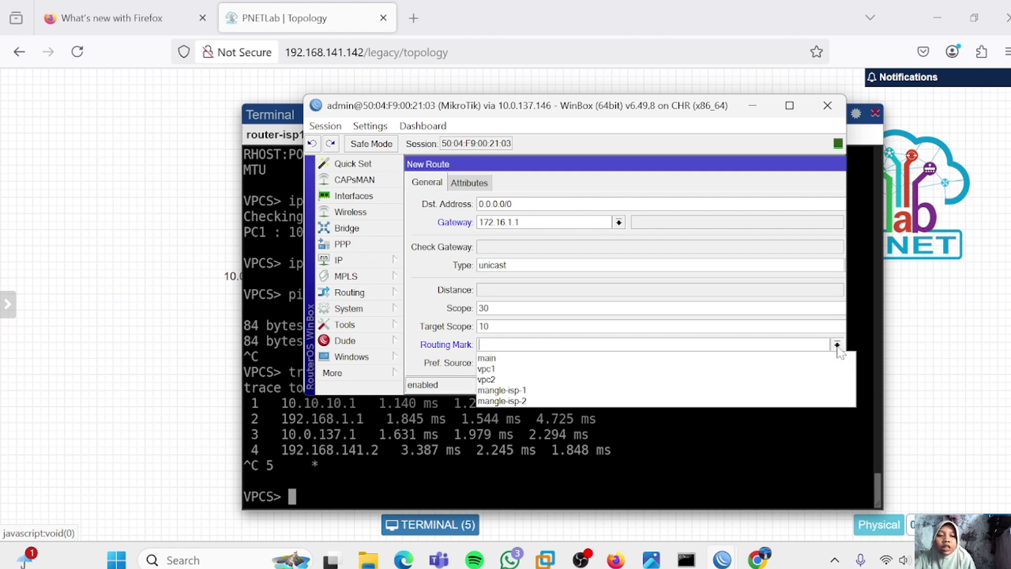
click(706, 402)
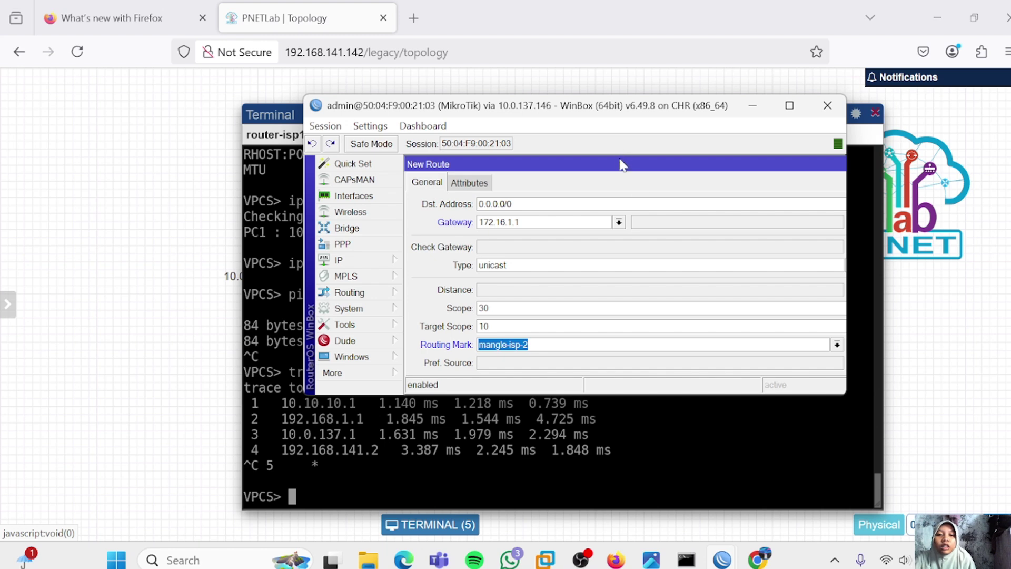
drag(596, 164, 442, 166)
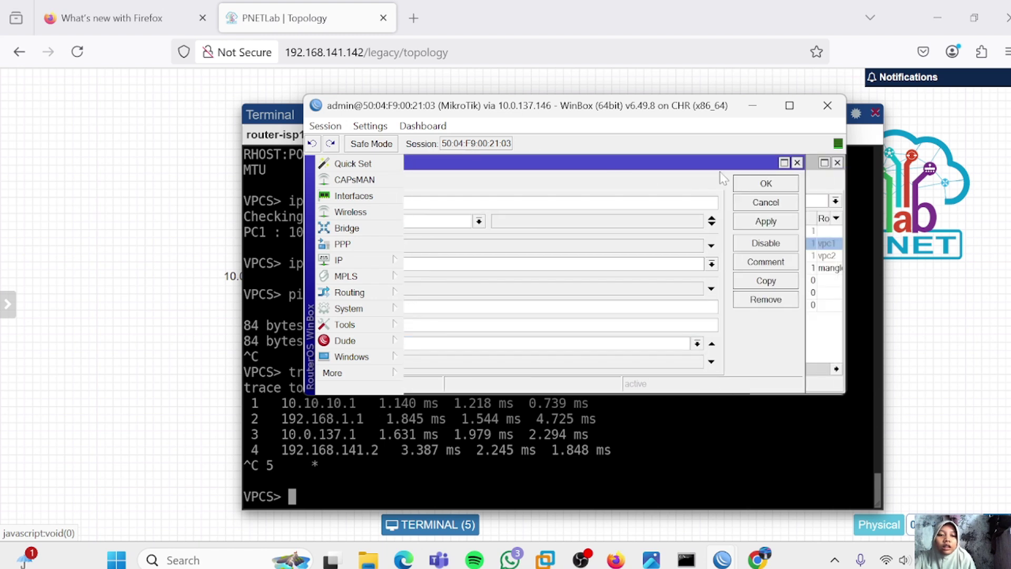
click(766, 219)
drag(766, 166, 587, 167)
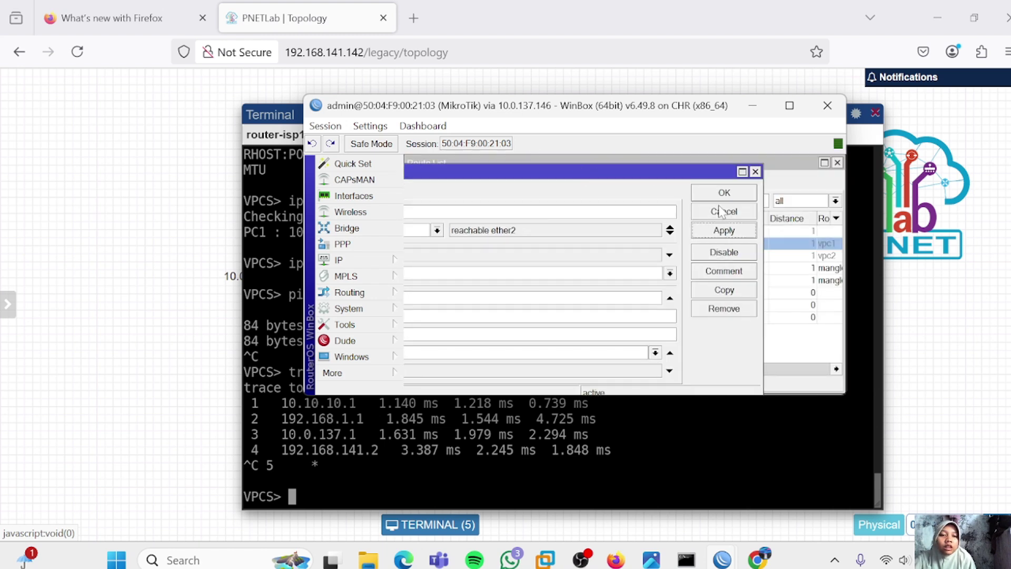
click(722, 192)
click(565, 461)
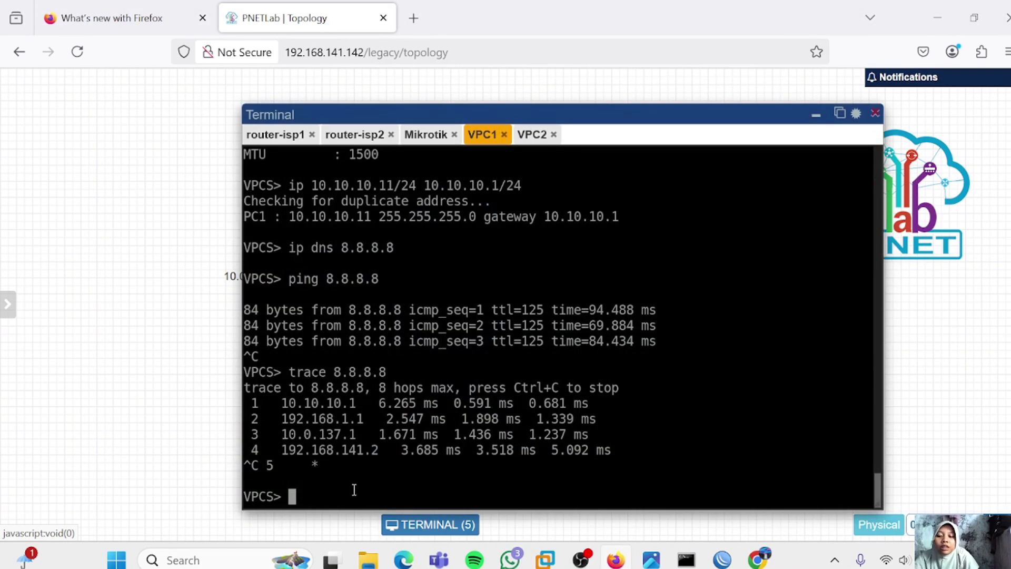
From VPC1, ping 8.8.8.8 and trace it to confirm the path through 192.168.1.1
text(pin)
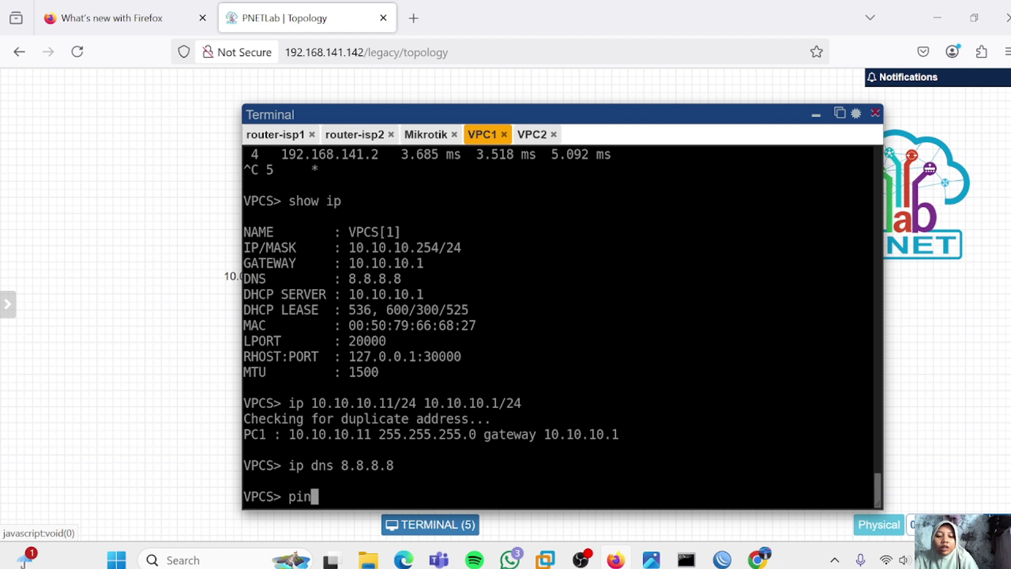
text(g 8.8.8.)
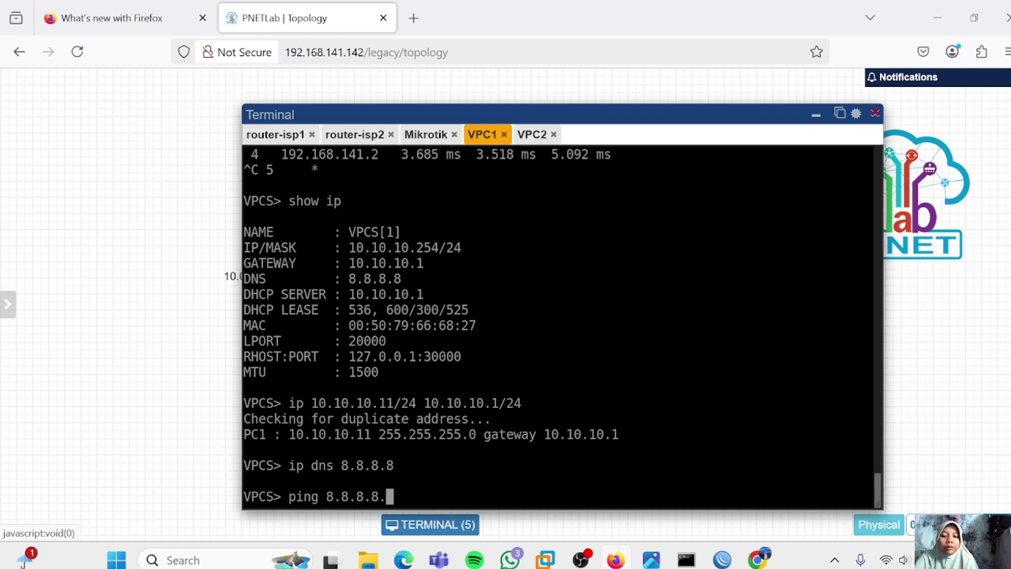
text(8)
key(Return)
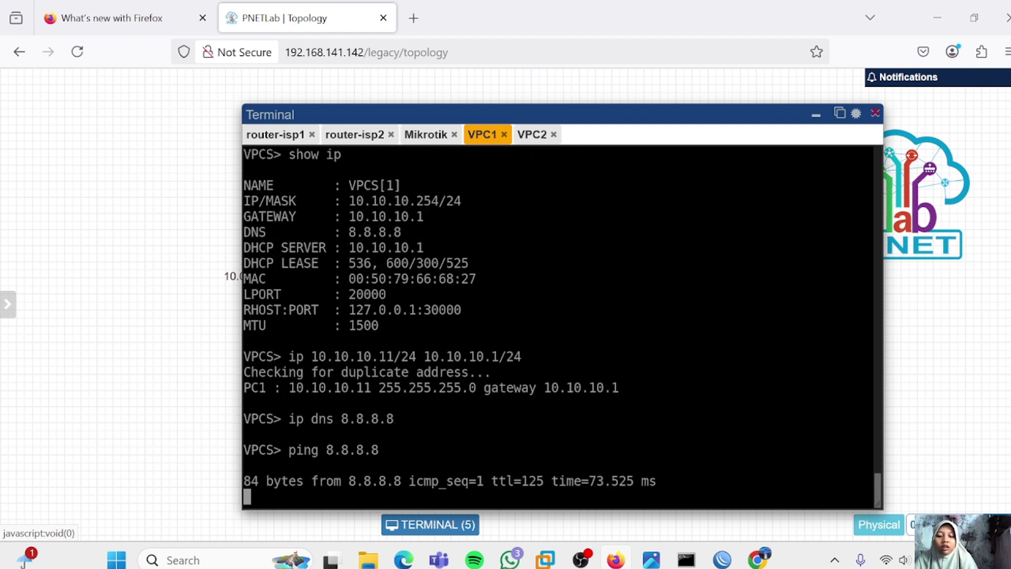
key(ctrl+c)
key(Up)
key(Home)
key(Delete)
key(Delete)
key(Delete)
key(Delete)
text(trace)
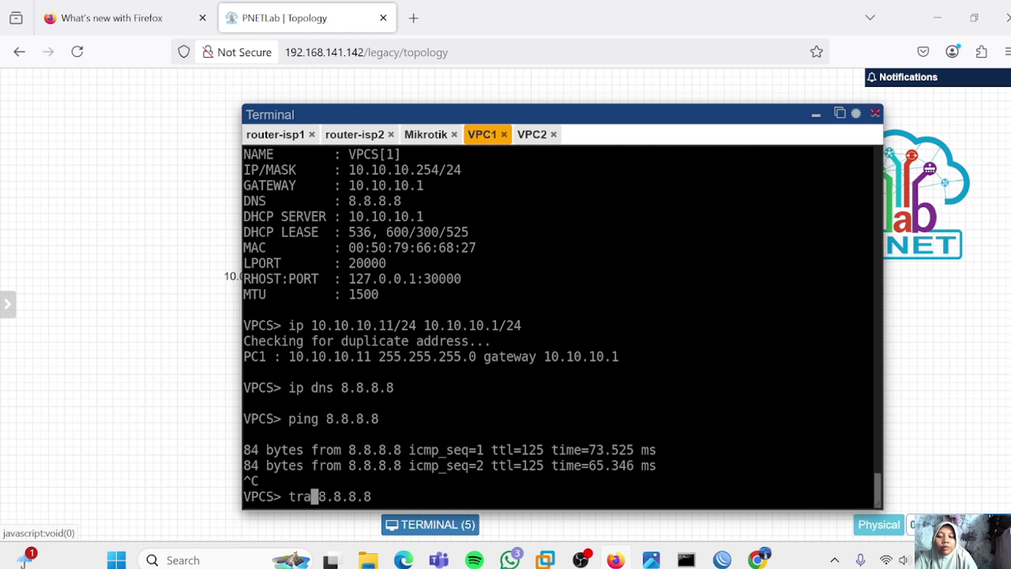
key(Return)
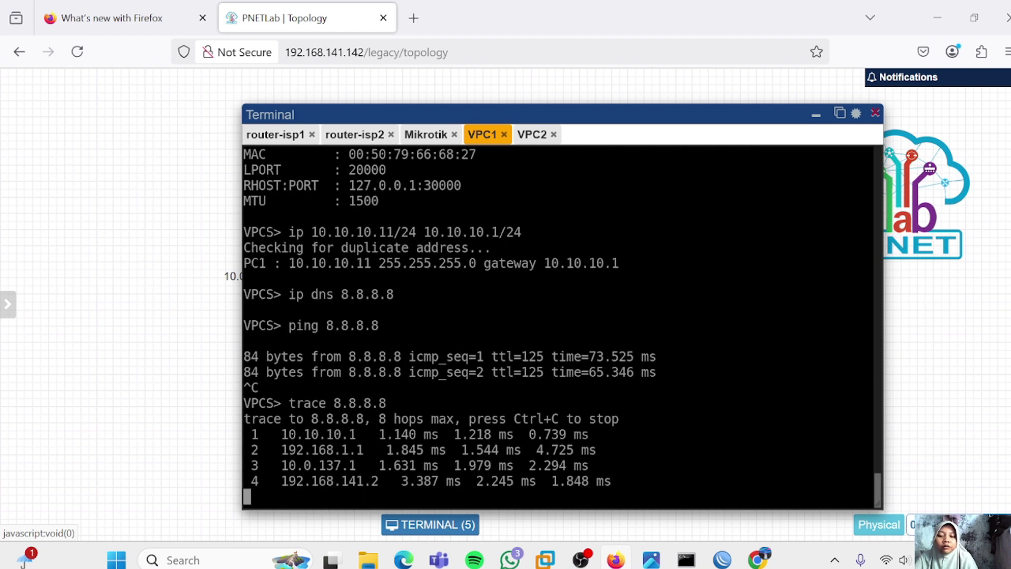
key(ctrl+c)
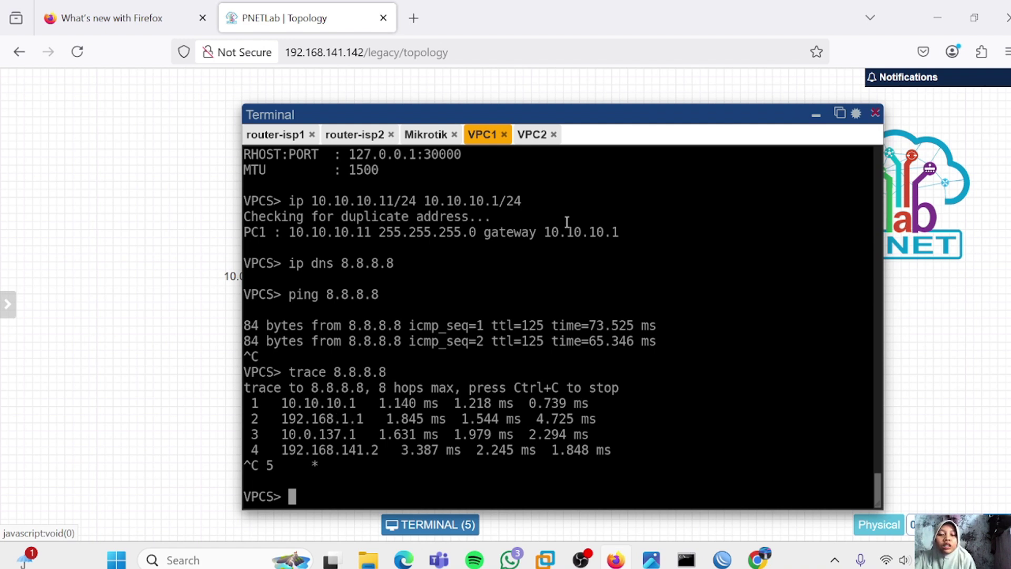
From VPC2, ping and trace 8.8.8.8 to confirm the path through 172.16.1.1
click(531, 134)
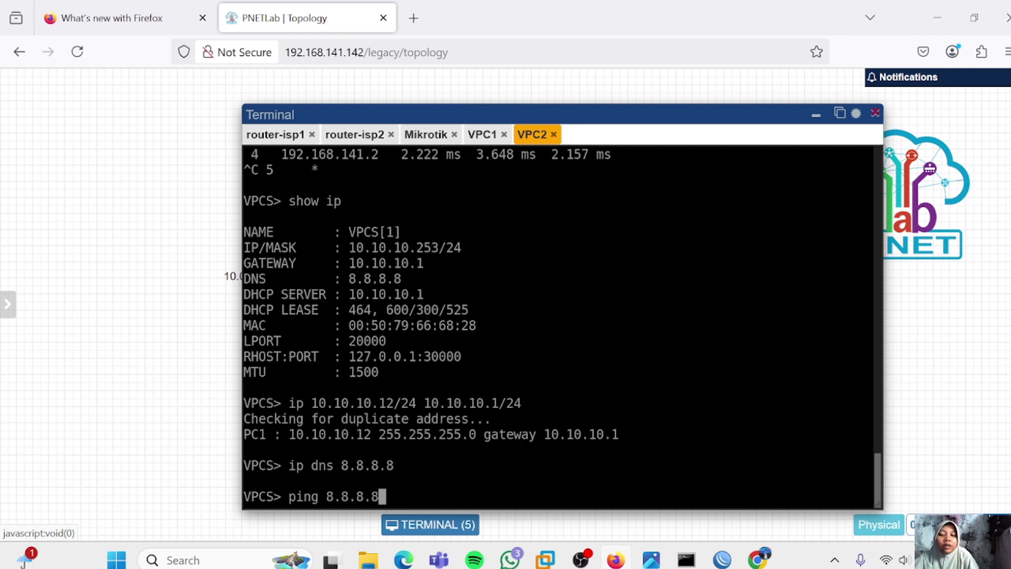
key(Return)
key(ctrl+c)
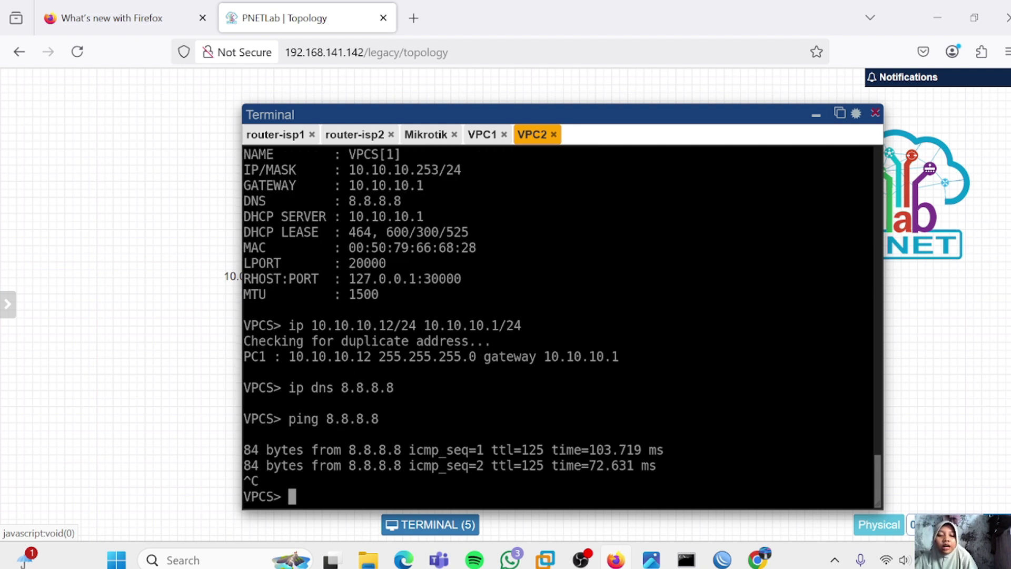
key(Up)
key(Up)
key(Up)
key(Up)
key(Up)
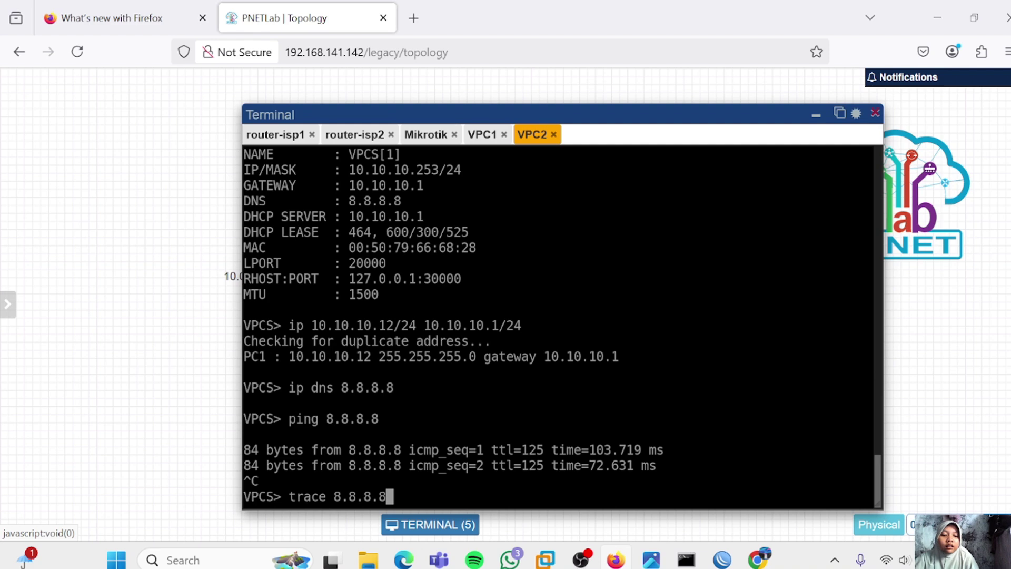
key(Return)
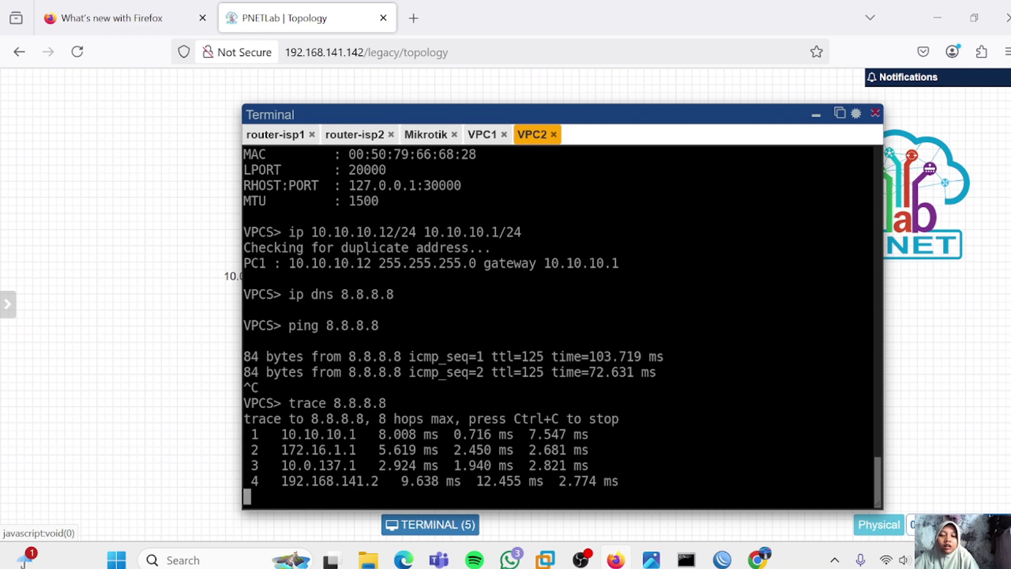
key(ctrl+c)
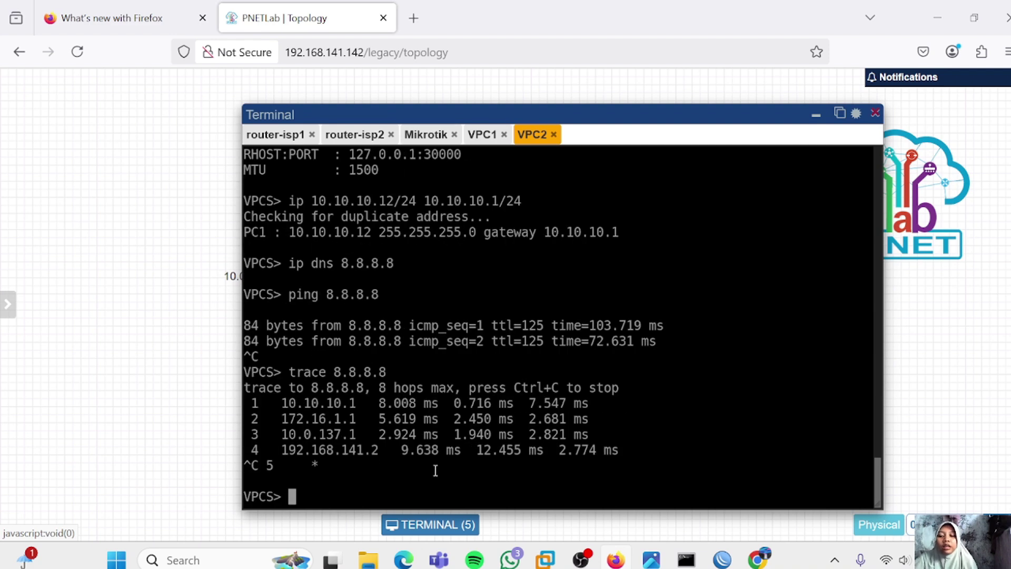